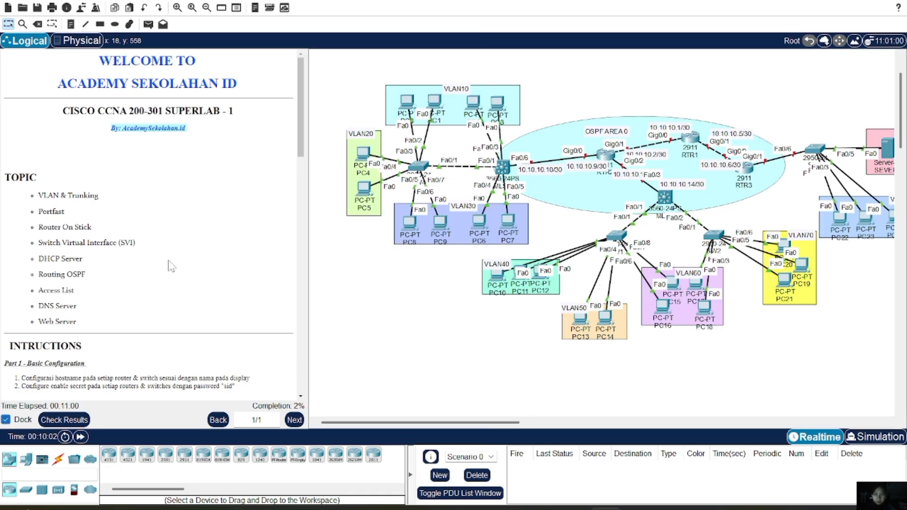
Scroll the instructions panel down to Part 2's VLAN and trunking steps and the IP address list
scroll(171, 263, "down", 3)
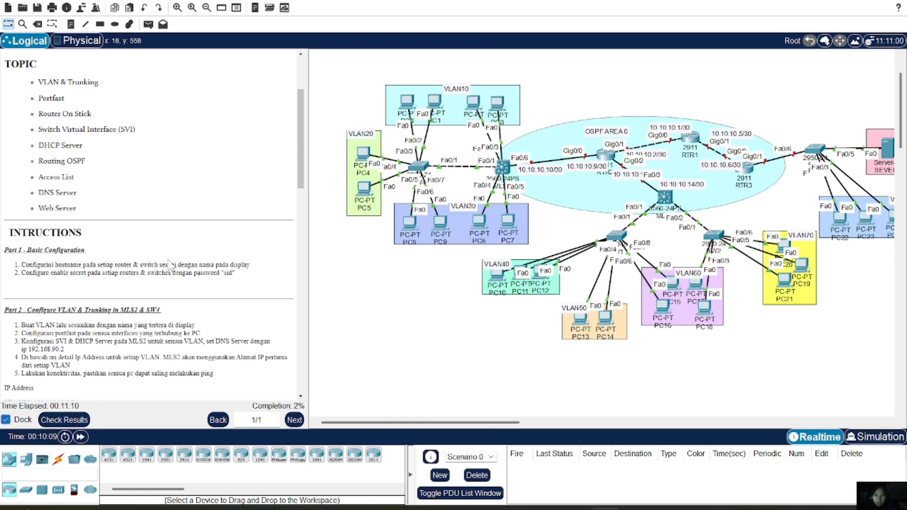
scroll(198, 236, "down", 2)
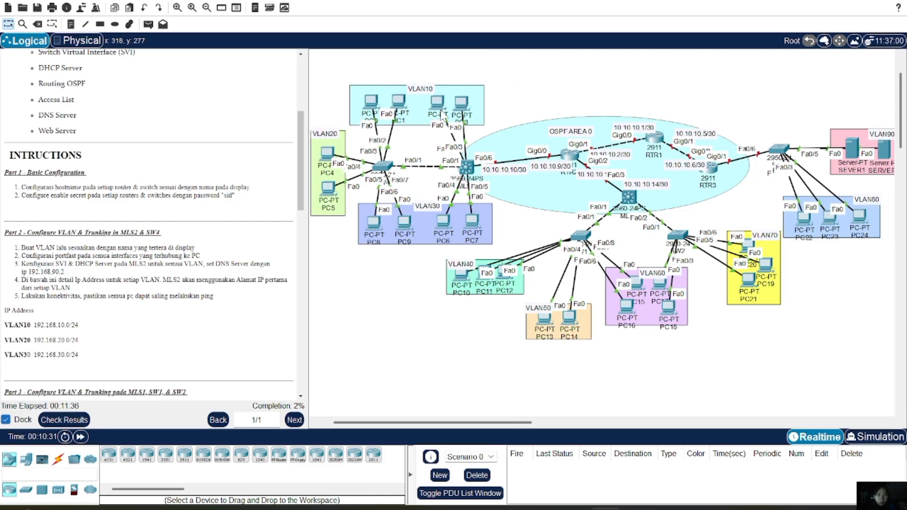
On the switch's CLI, enter global configuration and set the lab's enable secret
left_click(383, 166)
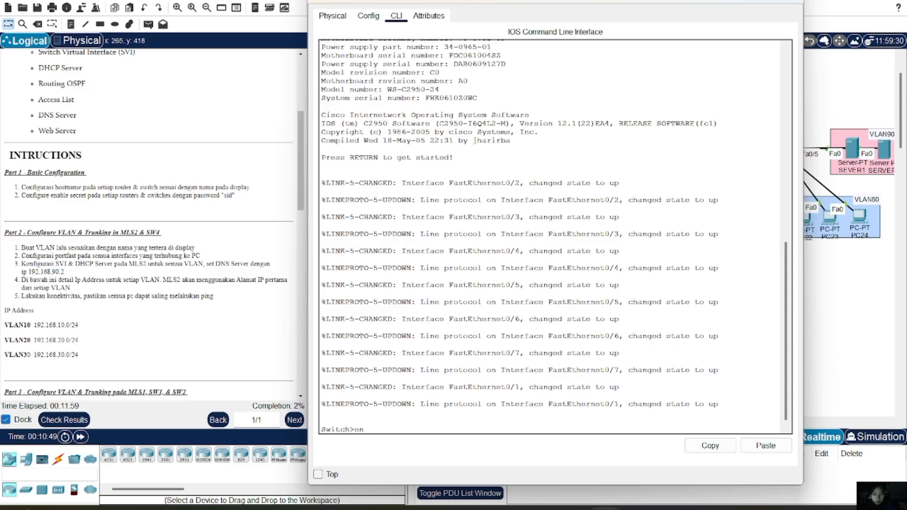
key("Return")
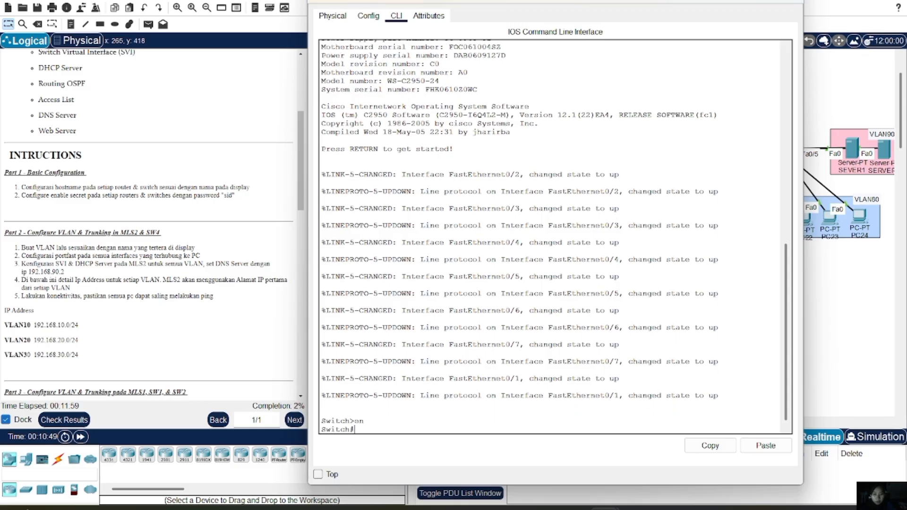
type("conf t")
key("Return")
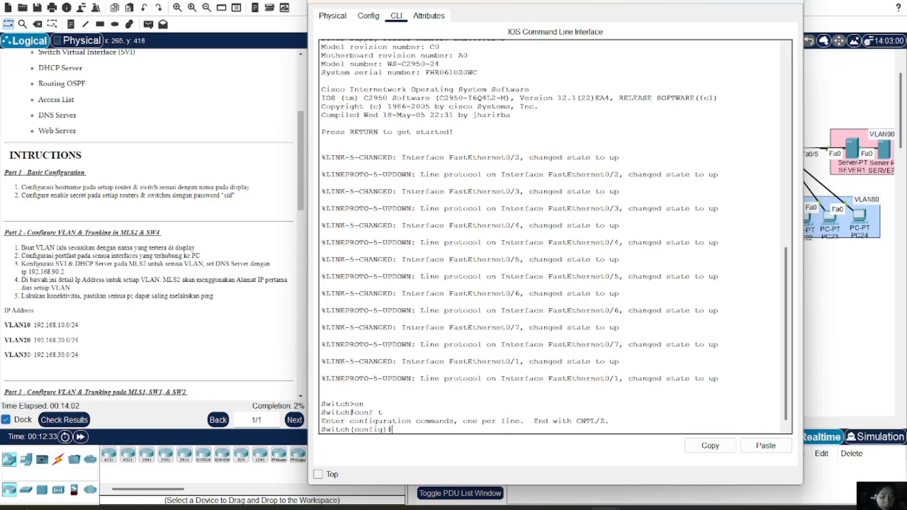
type("ena ")
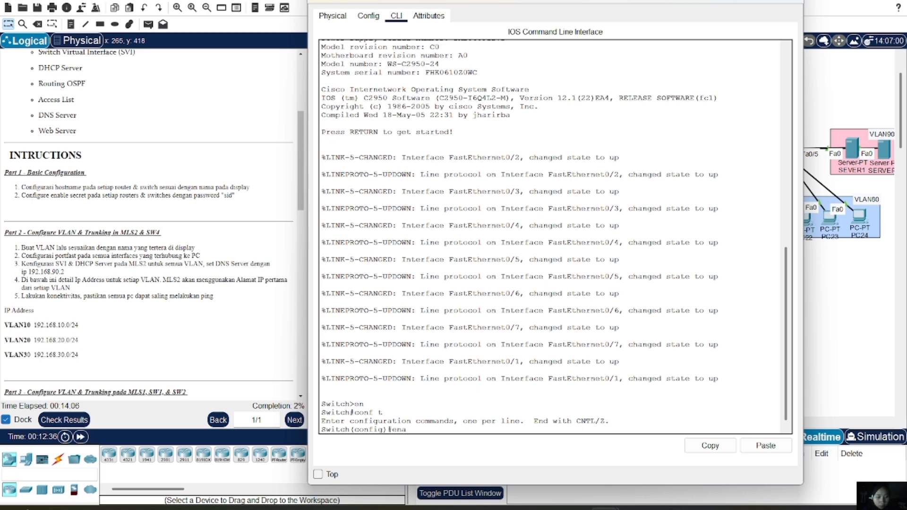
type("sec sid")
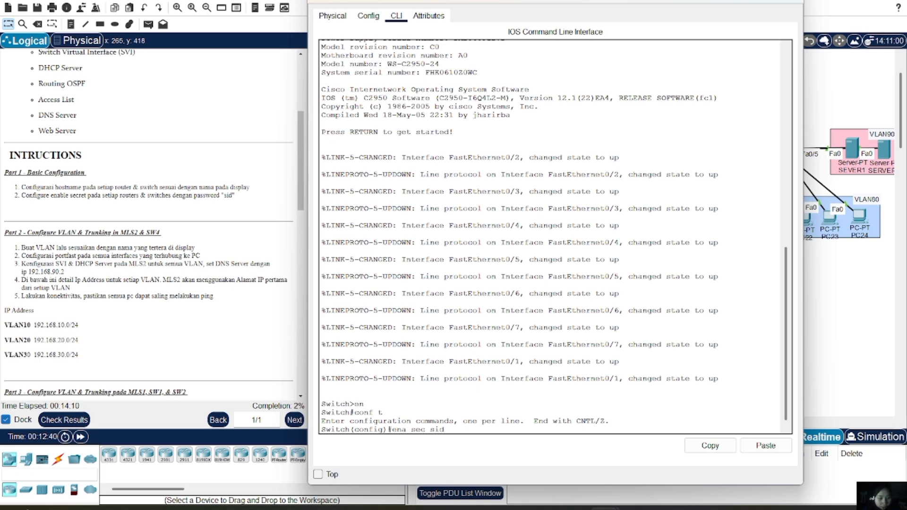
key("Return")
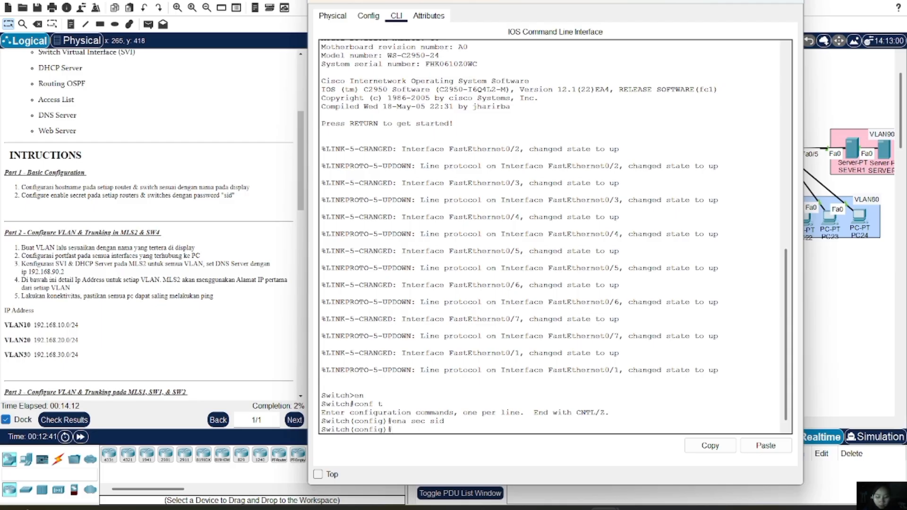
type("ex")
key("Return")
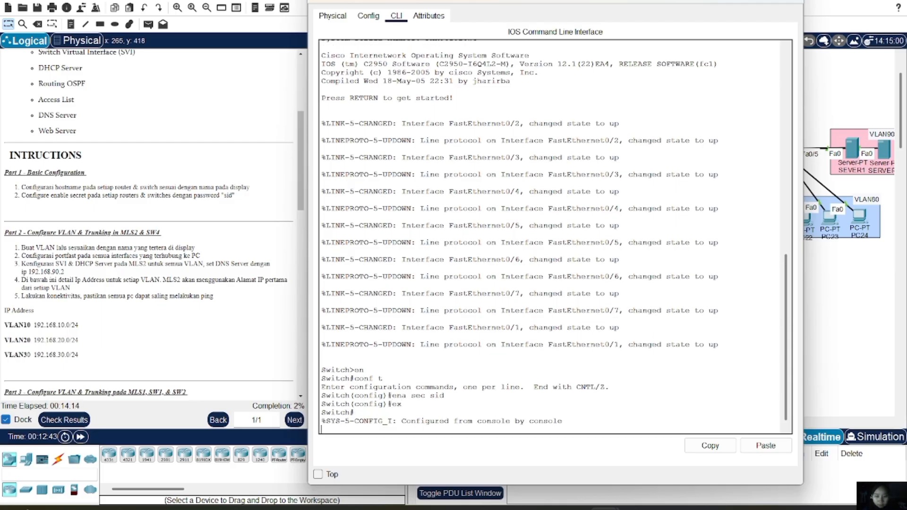
type("hostname SW4")
key("Return")
Re-enter global configuration mode and set the hostname to SW4
type("CONF")
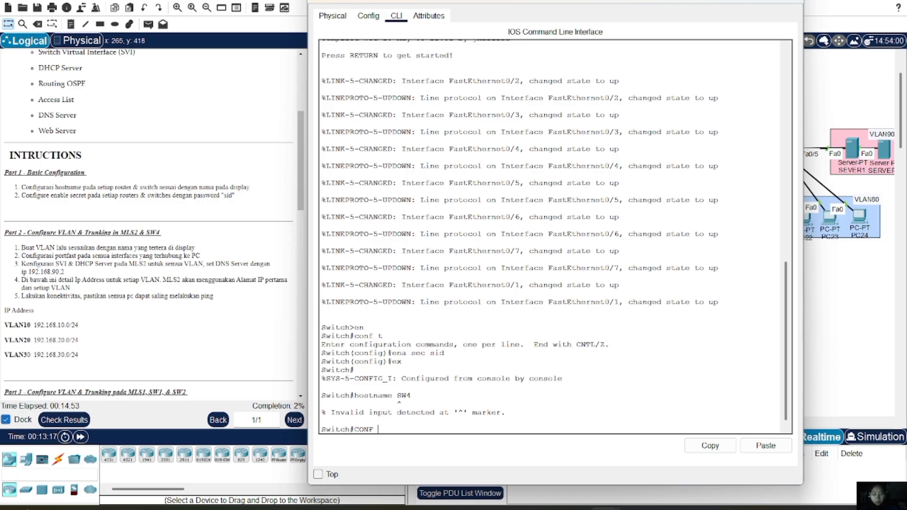
key("BackSpace")
key("BackSpace")
key("BackSpace")
key("BackSpace")
key("BackSpace")
type("con f")
key("BackSpace")
type("f t")
key("Return")
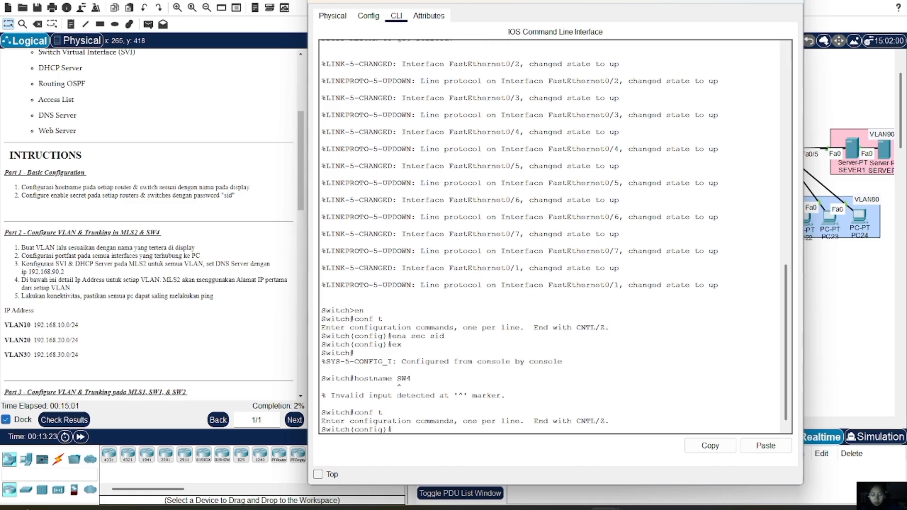
type("hostname Sw")
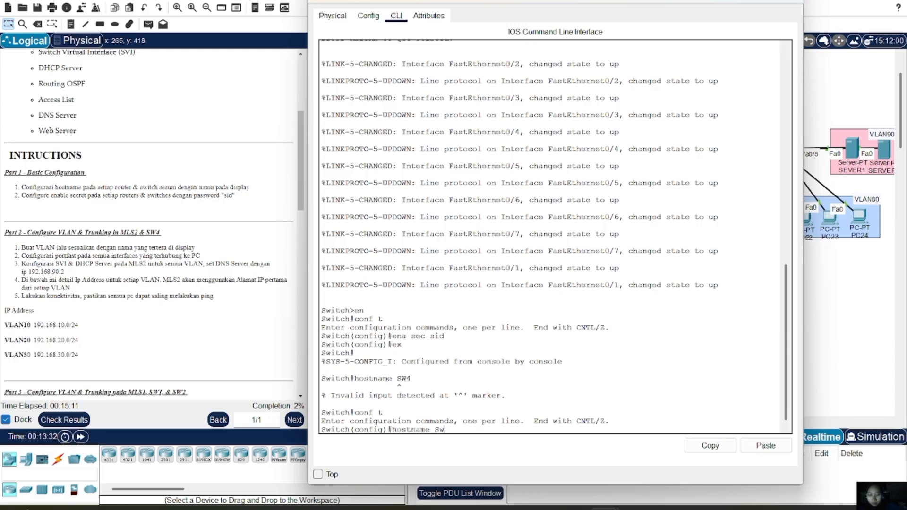
key("BackSpace")
type("W4")
key("Return")
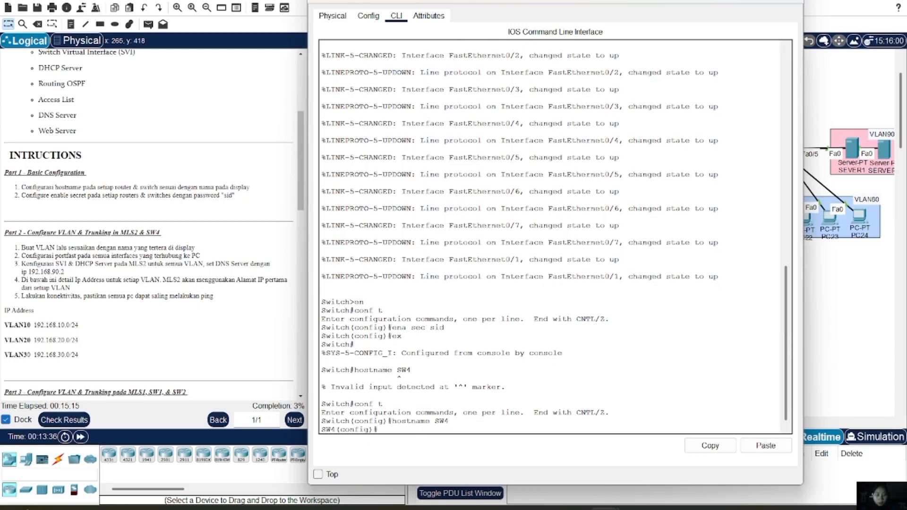
Apply the lab's enable secret on SW4, exit configuration mode and test the password
type("ena sec sid")
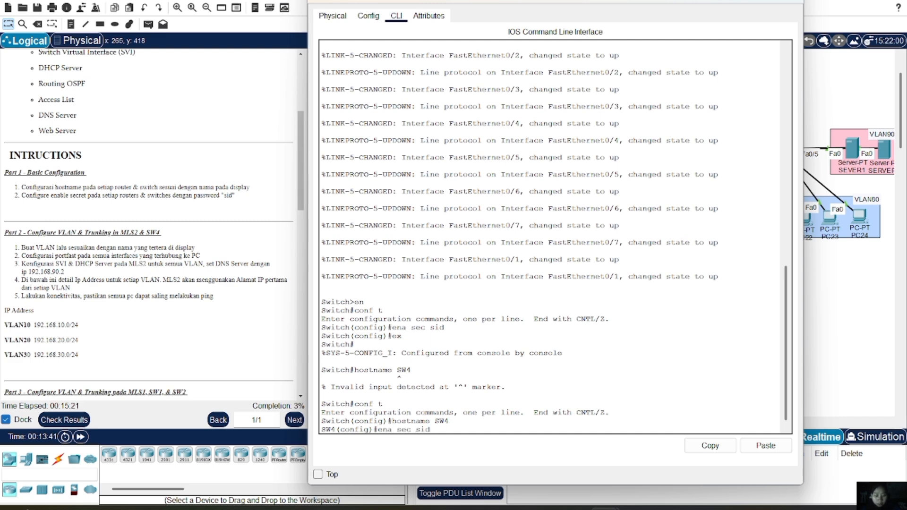
key("Return")
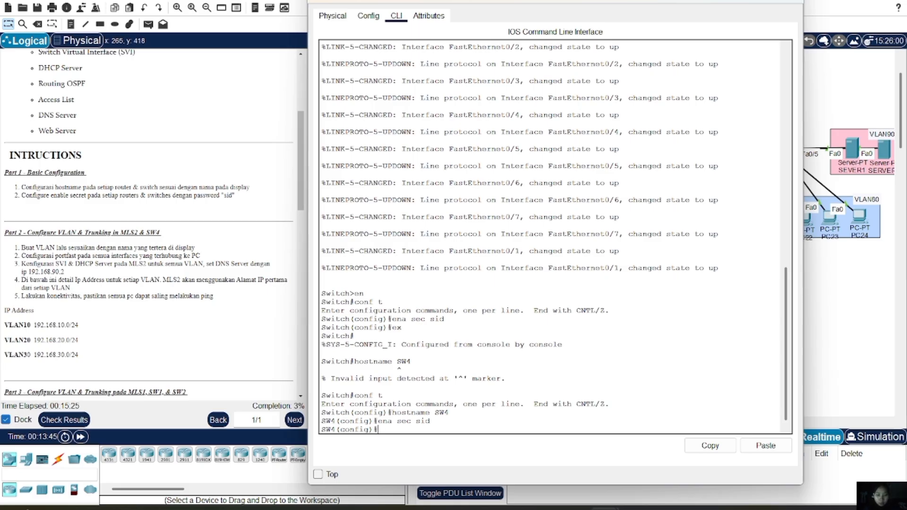
type("ex")
key("Return")
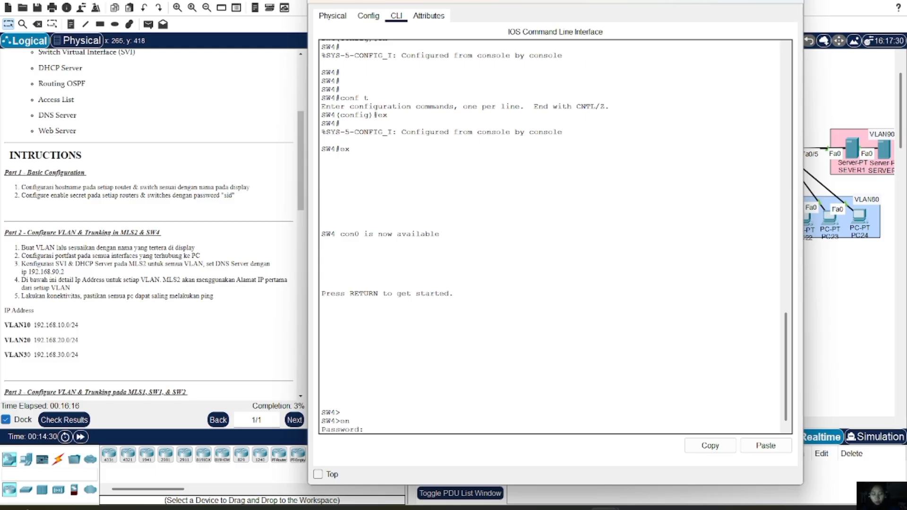
key("Return")
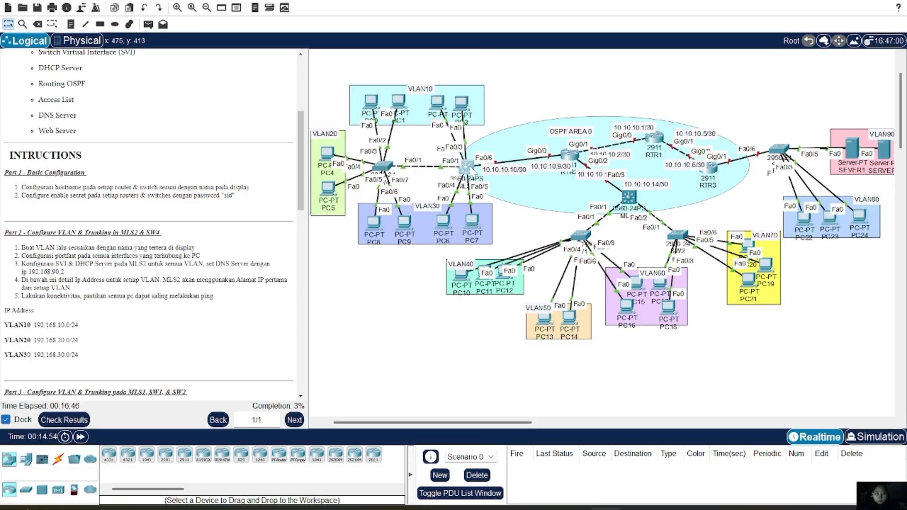
Bring up the multilayer switch's CLI and enter global configuration mode
double_click(465, 167)
left_click(406, 35)
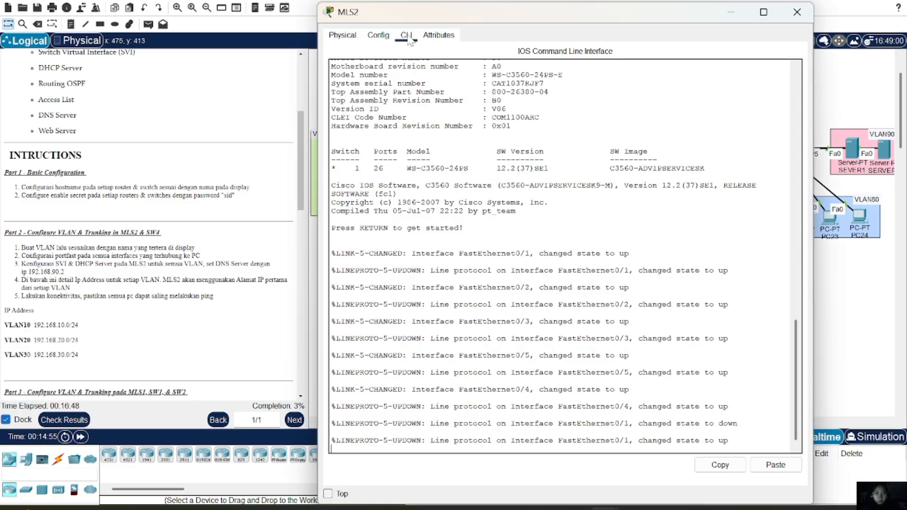
left_click_drag(388, 8, 388, 1)
key("Return")
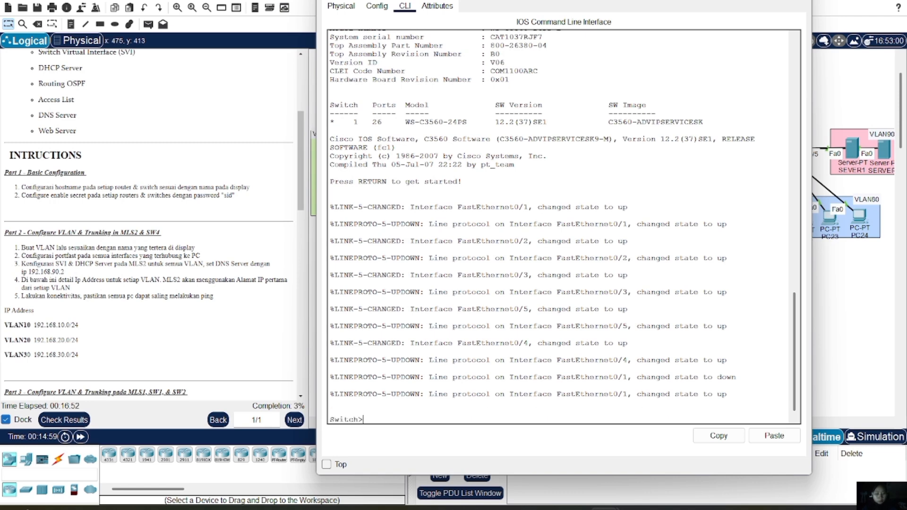
type("en")
key("Return")
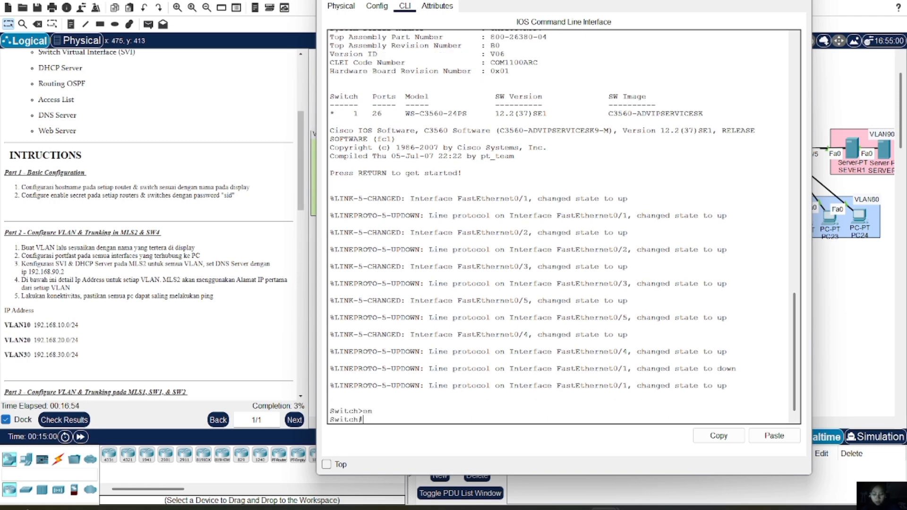
type("conf t")
key("Return")
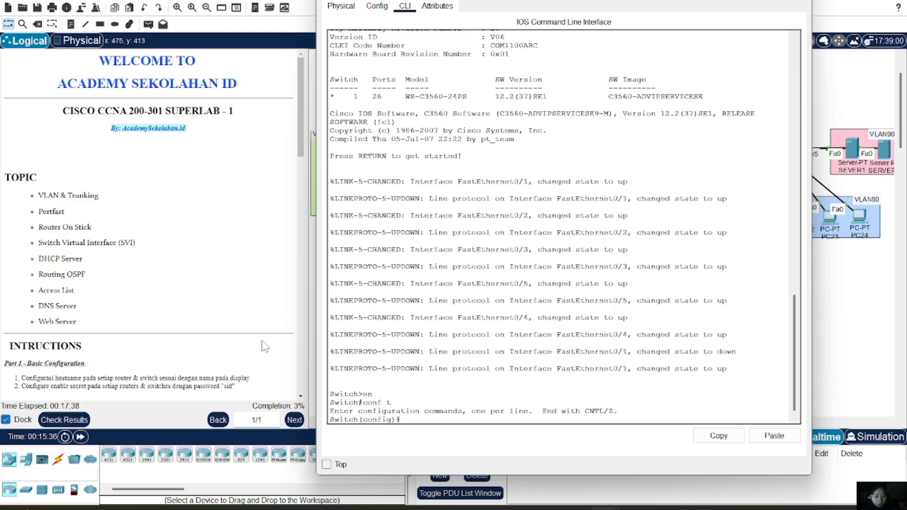
Set the hostname MLS2 and the lab's enable secret
type("host")
type("MLS2")
key("Return")
type("e")
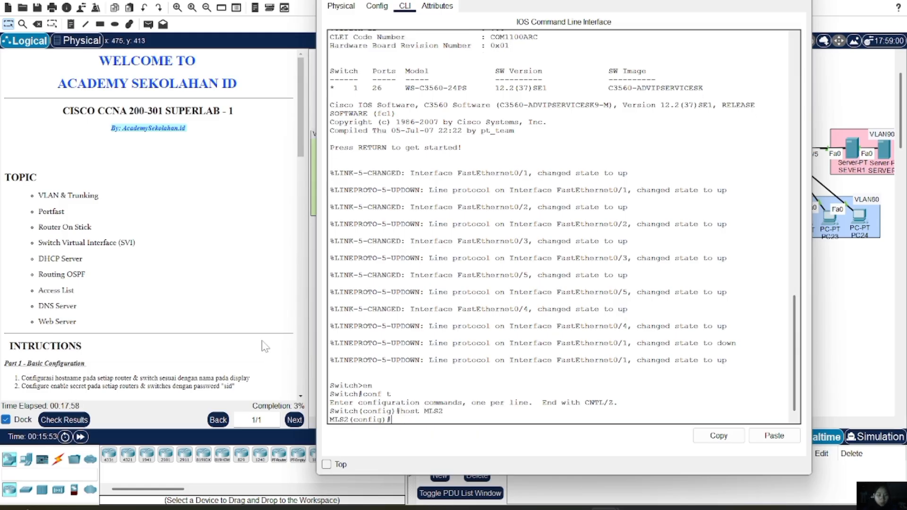
type("na se")
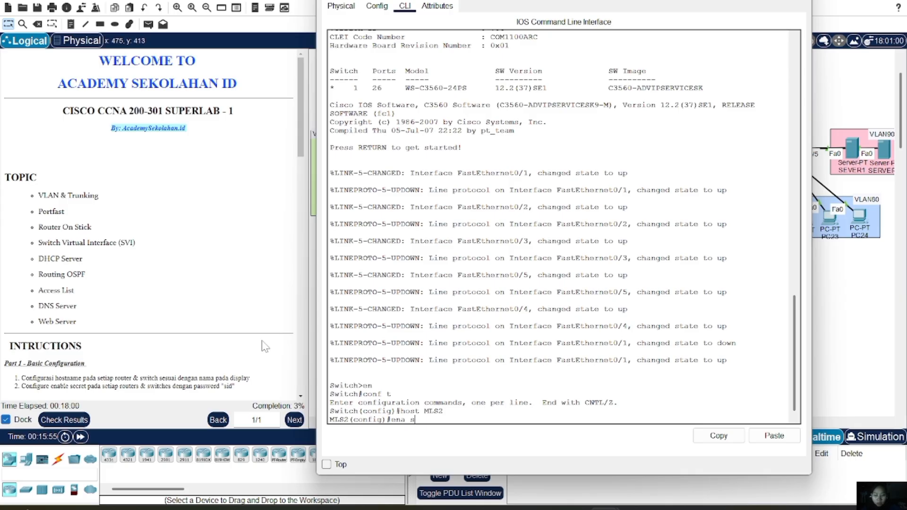
type("c sid")
key("Return")
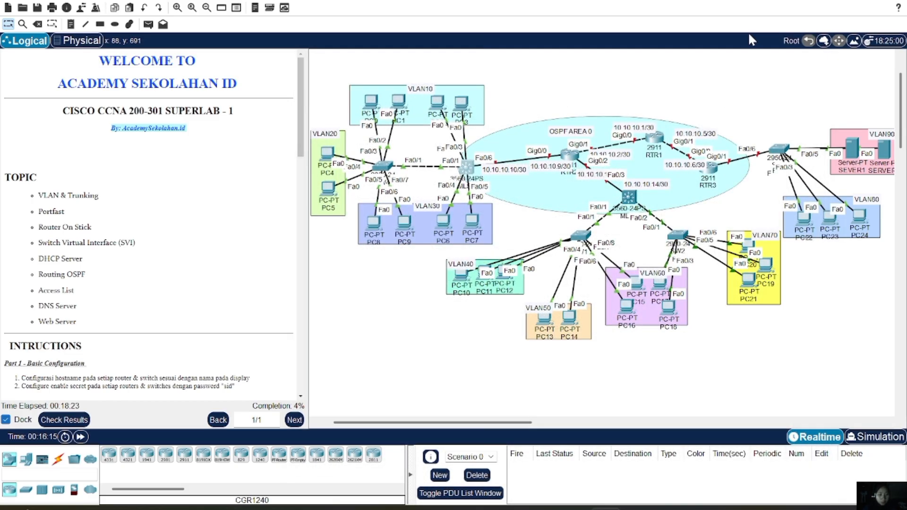
Bring up the router's CLI and enter global configuration mode
left_click(564, 156)
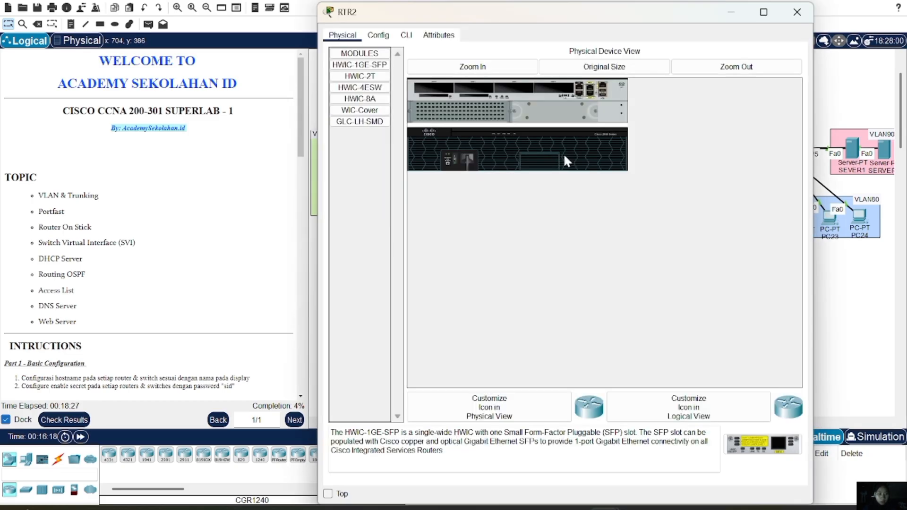
left_click(405, 35)
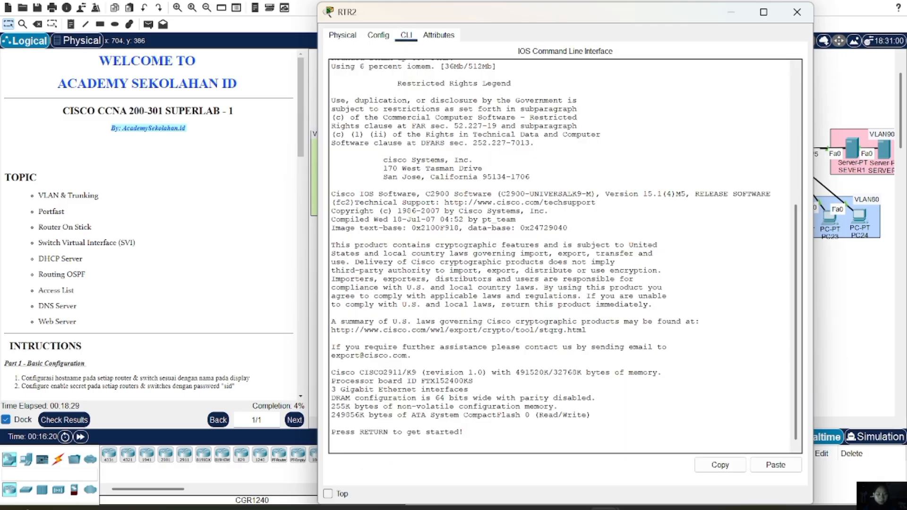
key("Return")
type("er>e")
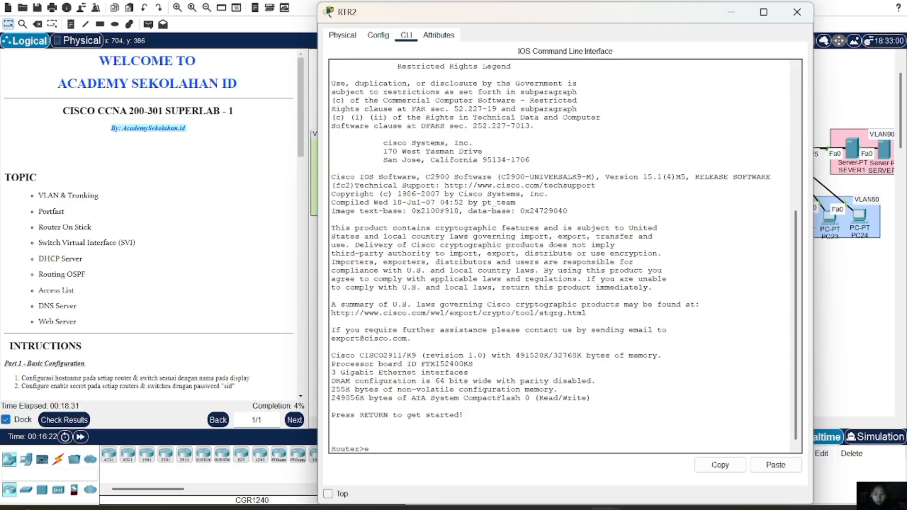
type("n")
key("Return")
type("conf t")
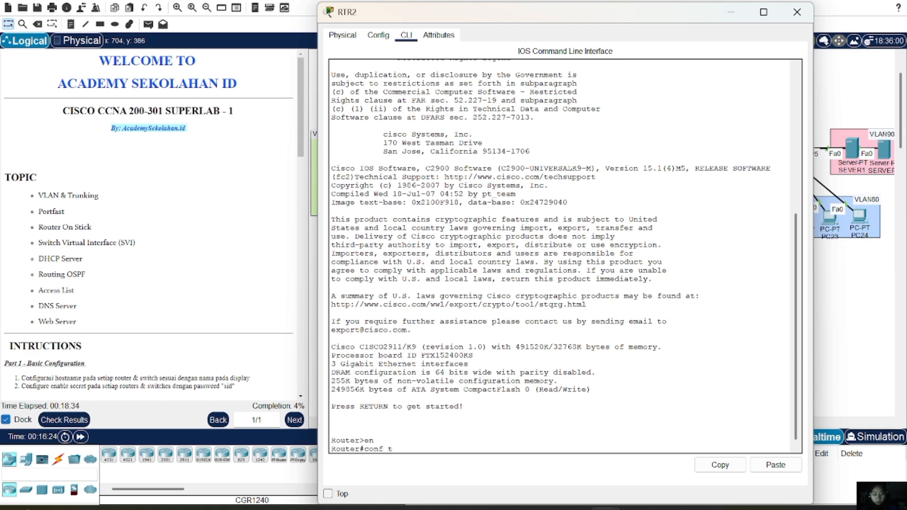
key("Return")
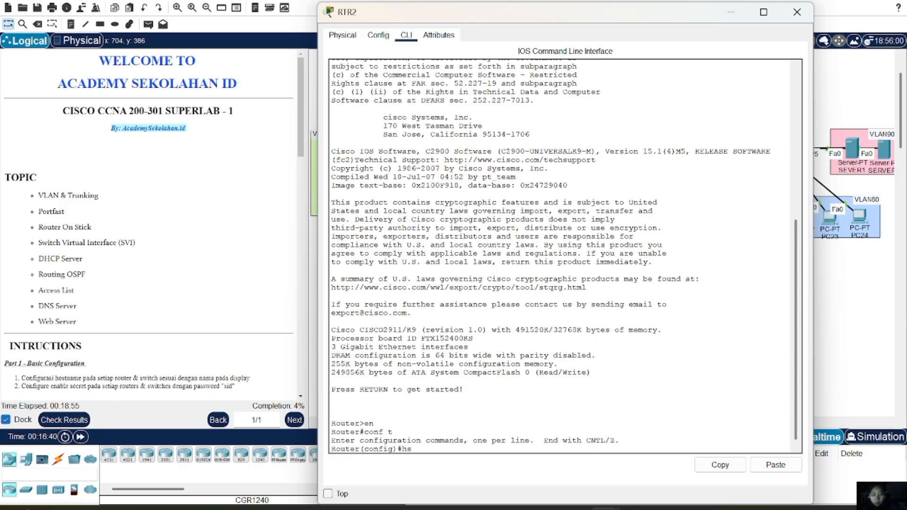
Set the router's hostname to RTR2 and apply the lab's enable secret
type("ost RTR2")
key("Return")
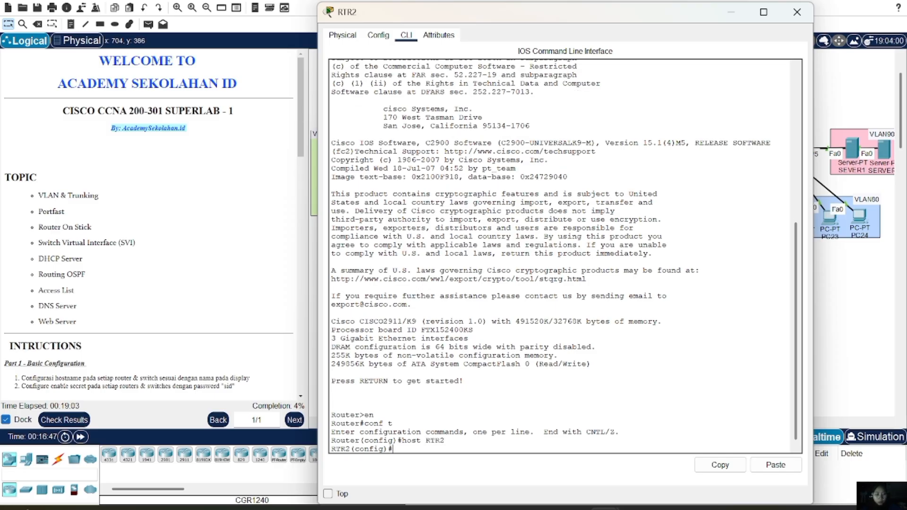
type("ena sec ")
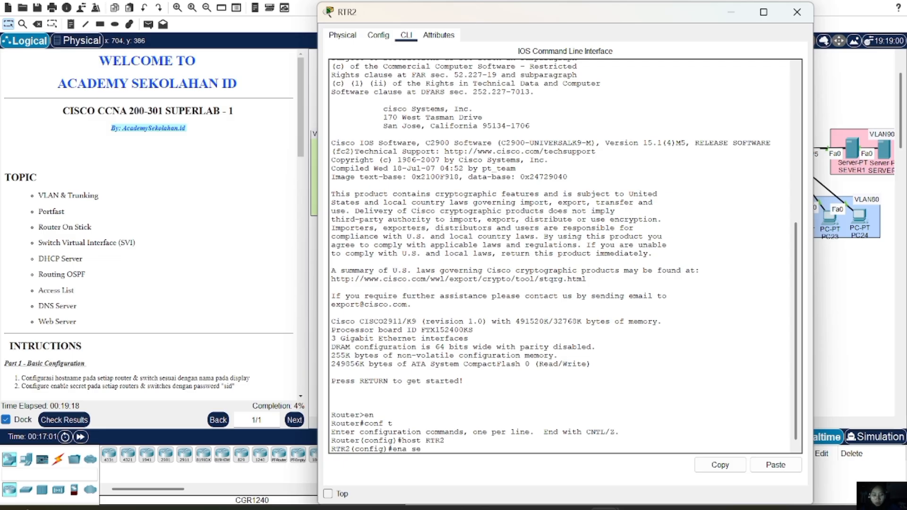
type("sid")
key("Return")
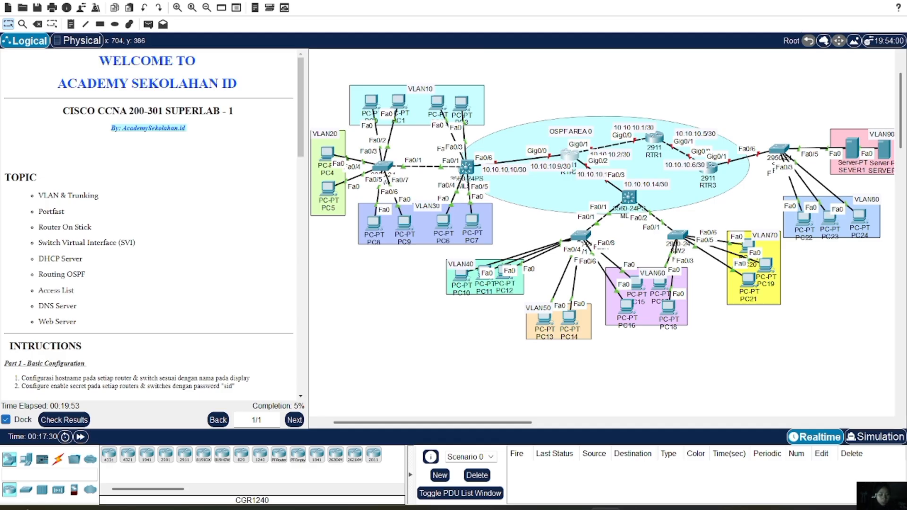
Bring up the other multilayer switch's console and enter global configuration mode
scroll(690, 144, "right", 2)
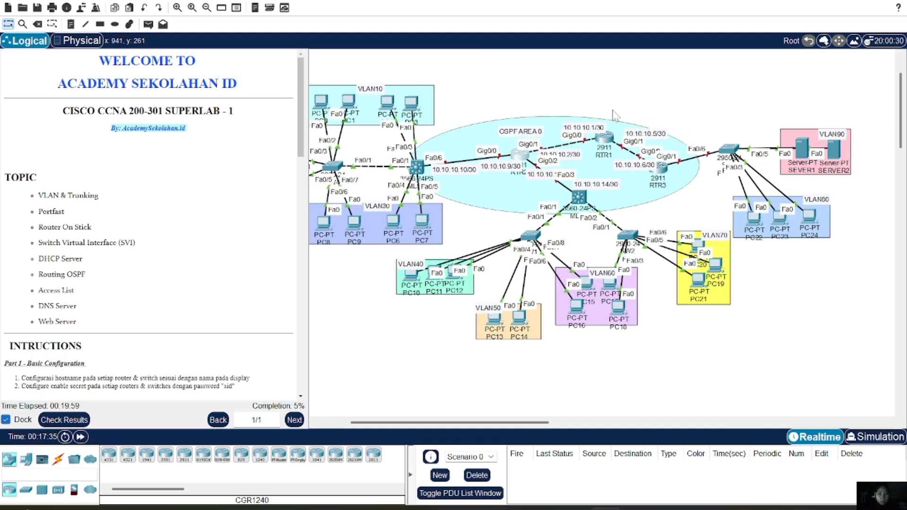
left_click(581, 208)
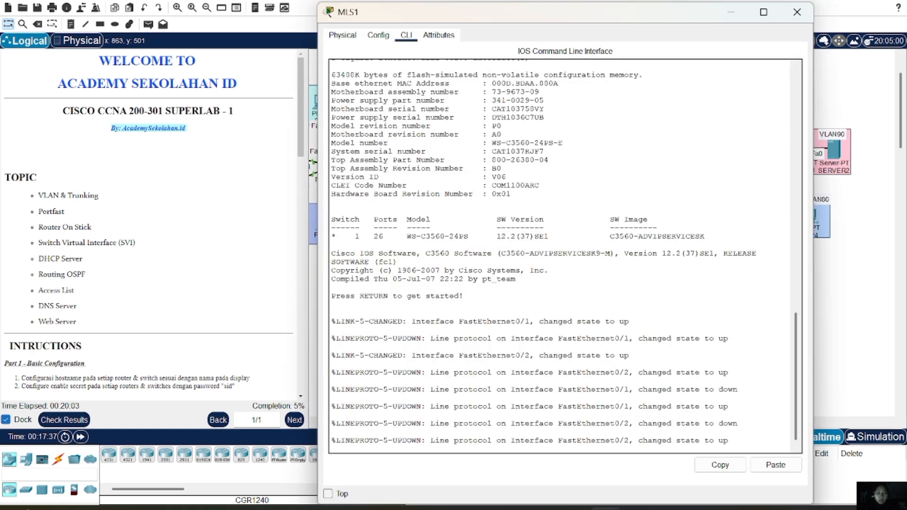
key("Return")
key("Return")
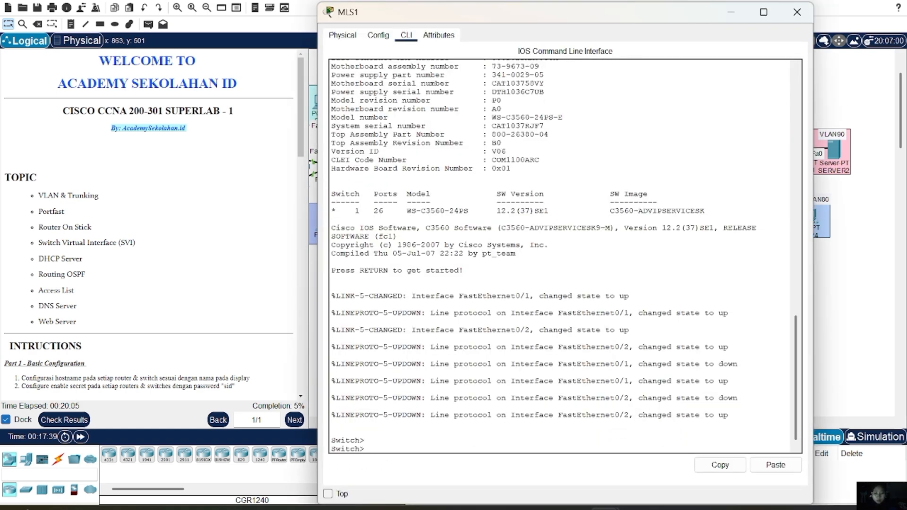
type("en")
key("Return")
type("c")
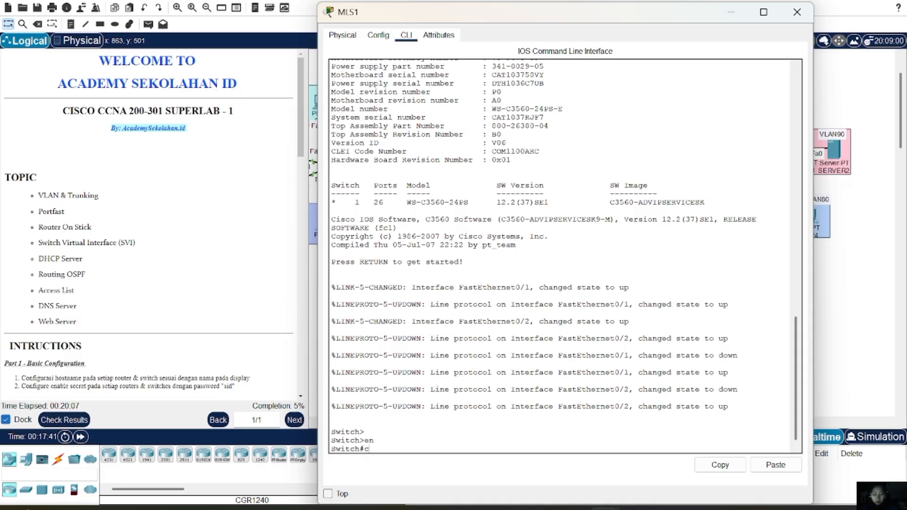
type("onf t")
key("Return")
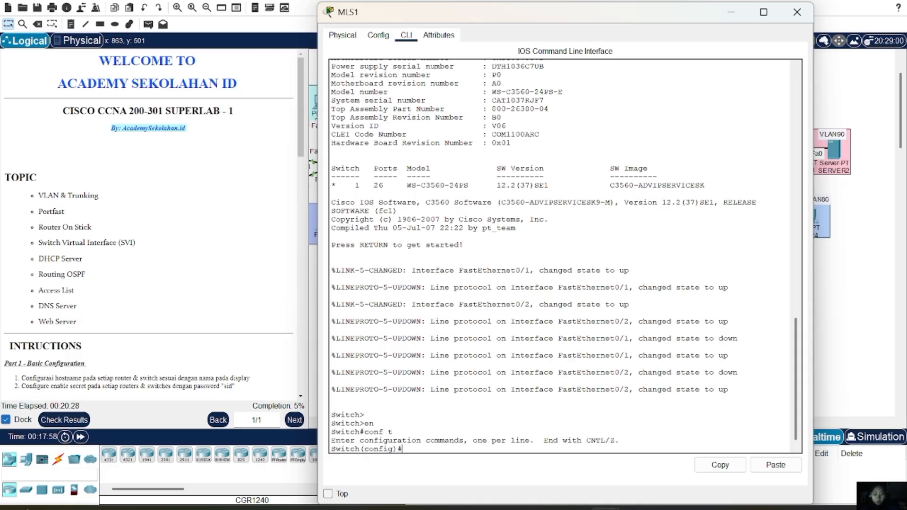
Set hostname MLS1 and the lab's enable secret, then close the window
type("host ")
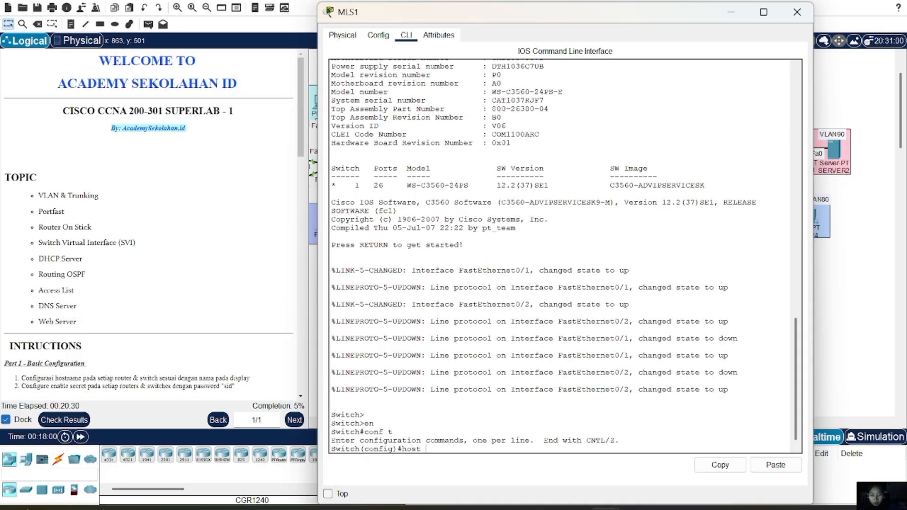
type("MLS1")
key("Return")
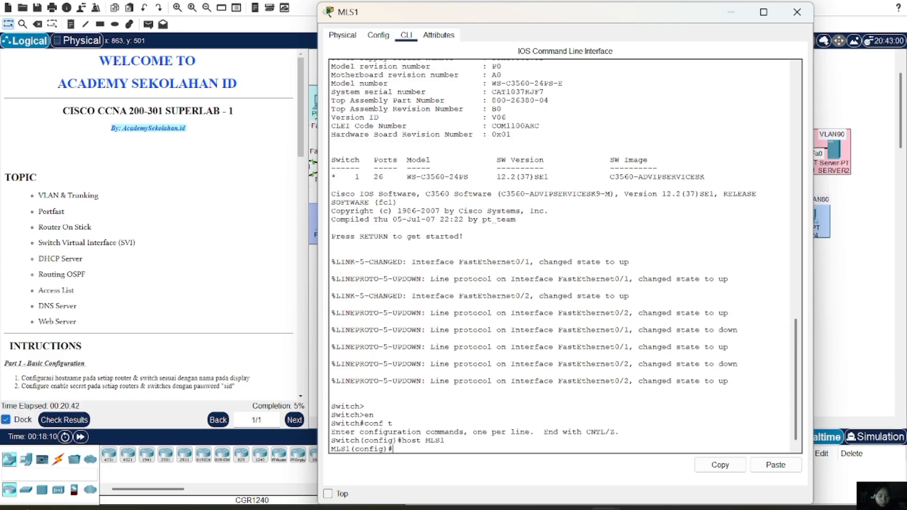
type("ena se")
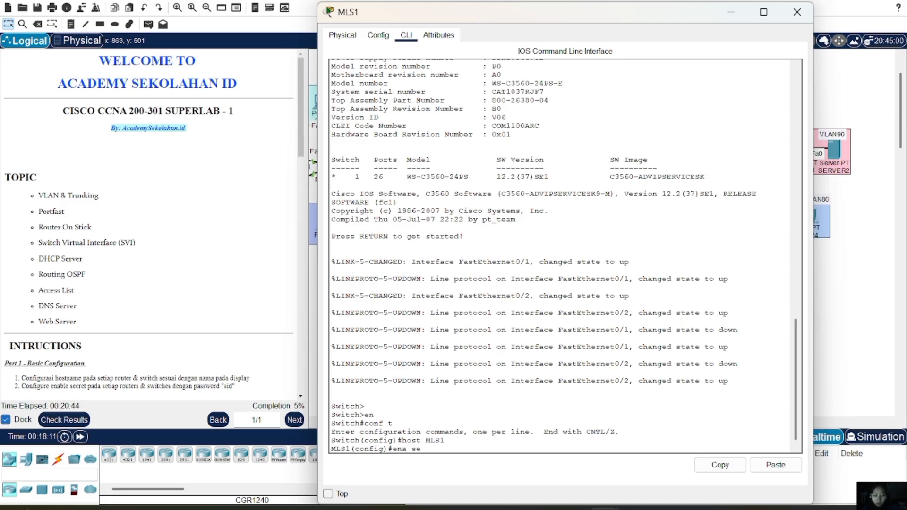
type("c sid")
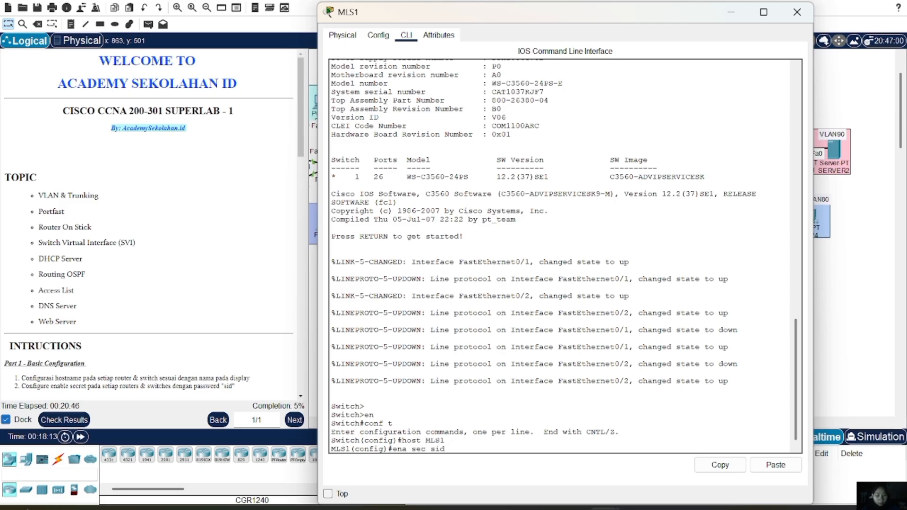
key("Return")
left_click(797, 12)
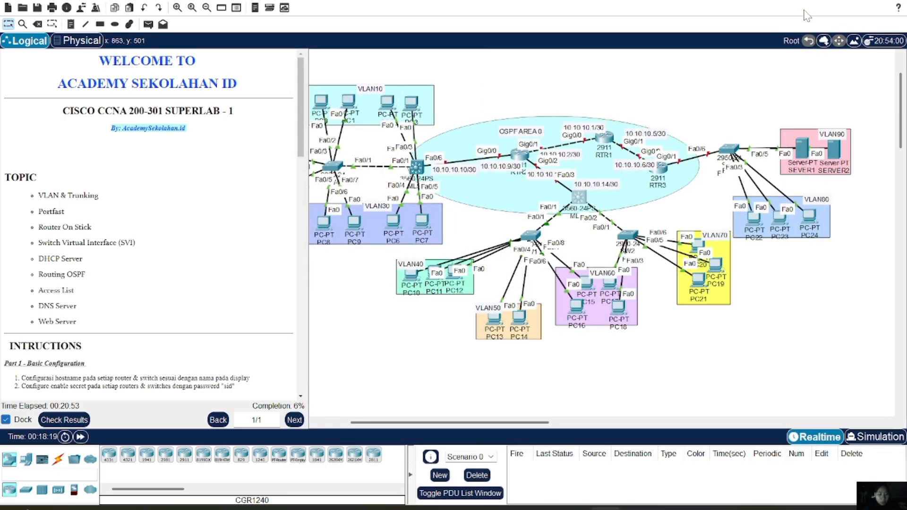
Bring up the access switch's CLI and enter global configuration mode
left_click(539, 234)
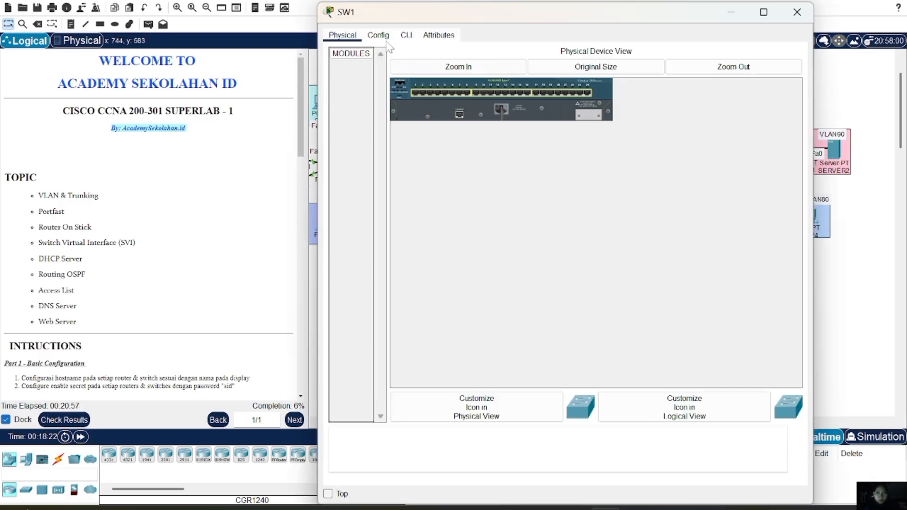
left_click(405, 39)
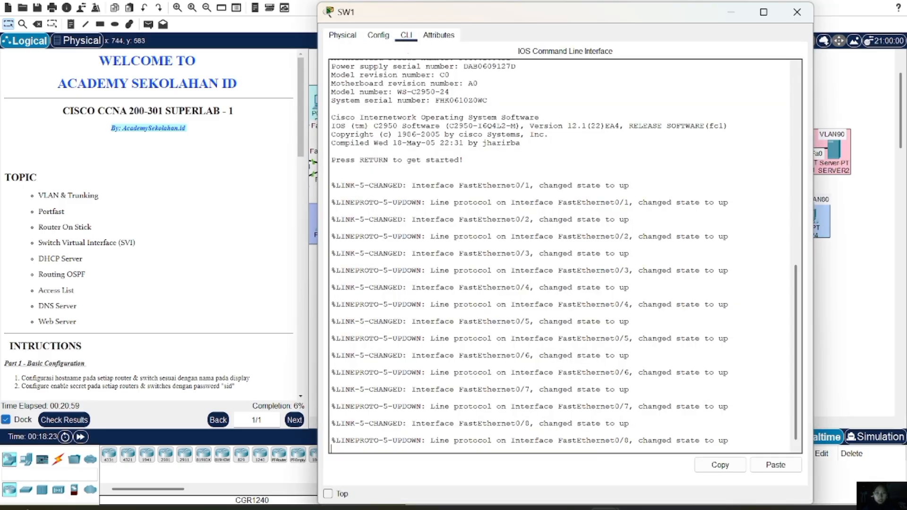
key("Return")
type("en")
key("Return")
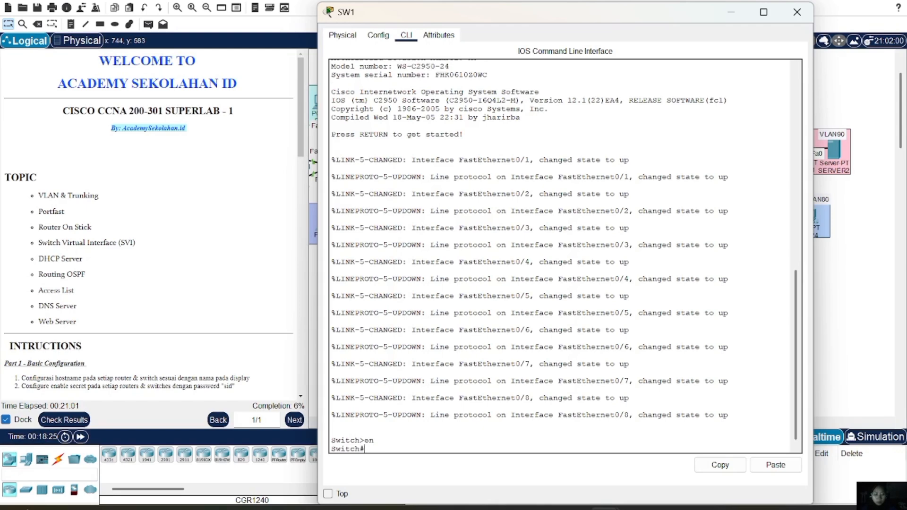
type("conf t")
key("Return")
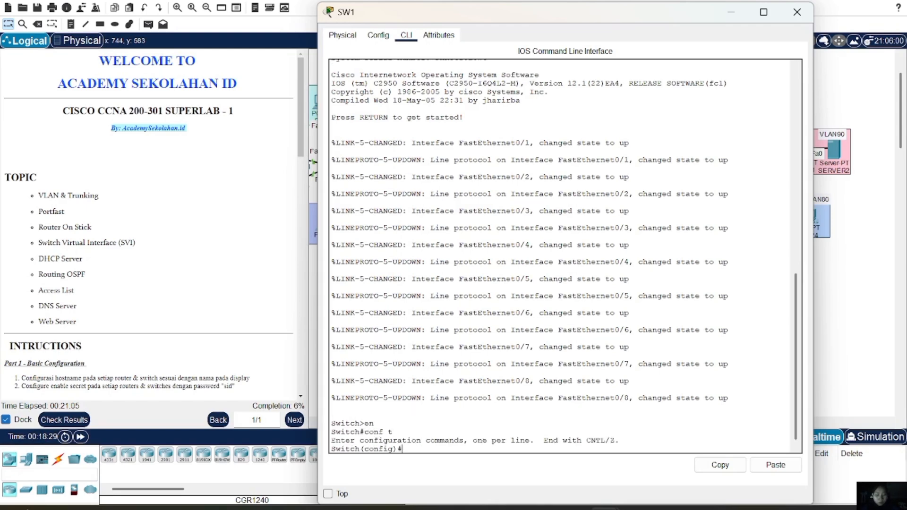
Set hostname SW1 and the lab's enable secret, then close the window
type("host SW1")
key("Return")
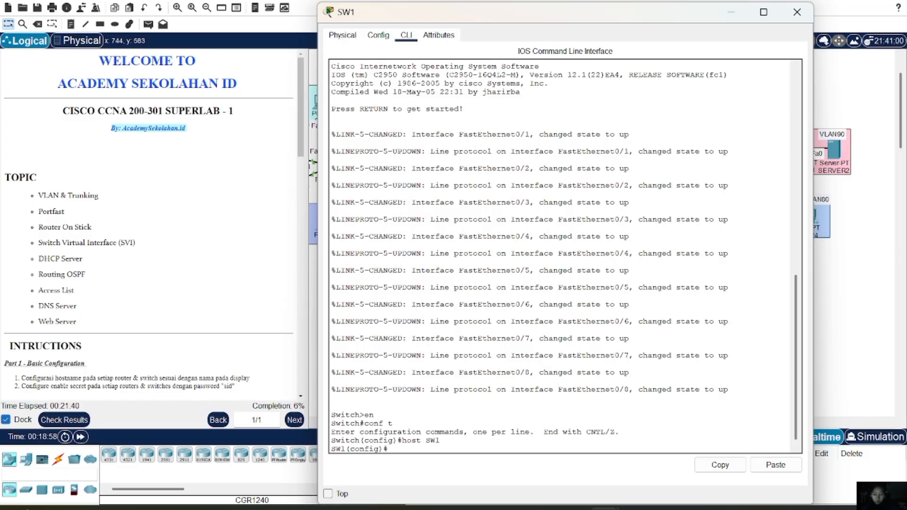
type("ena se")
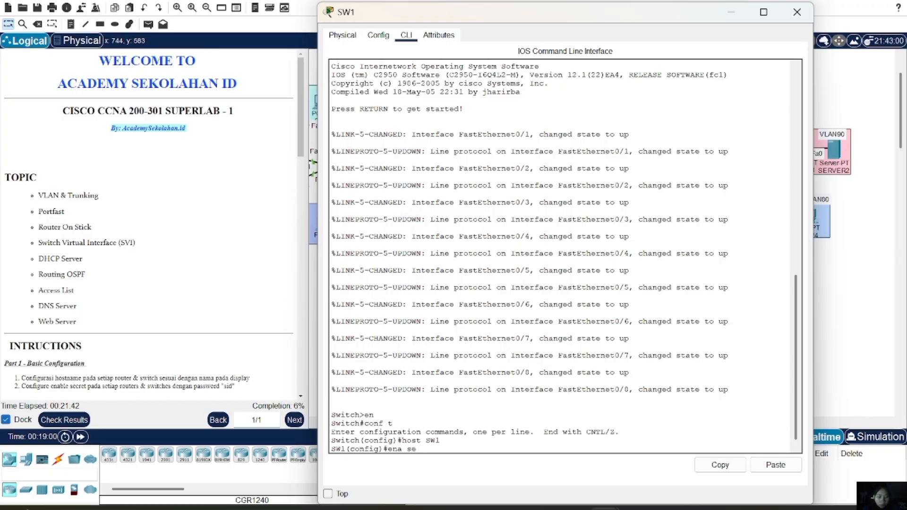
type("c sid")
key("Return")
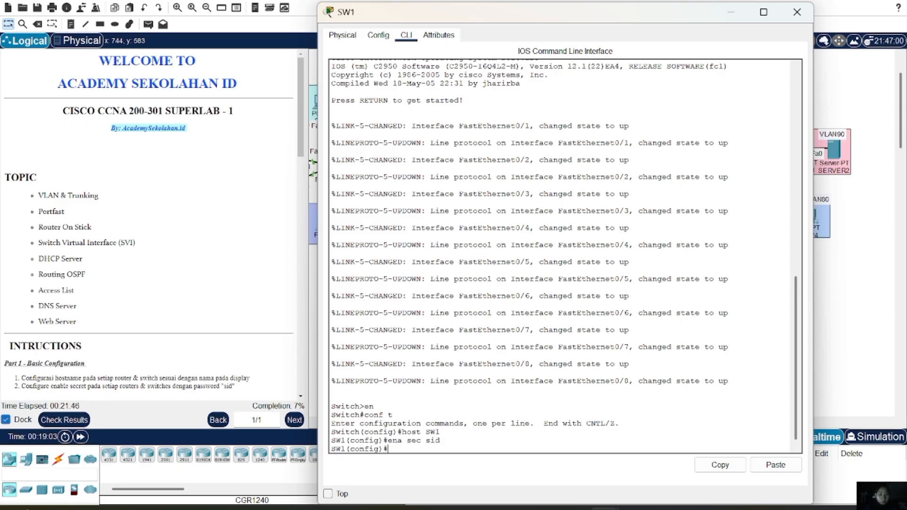
left_click(796, 13)
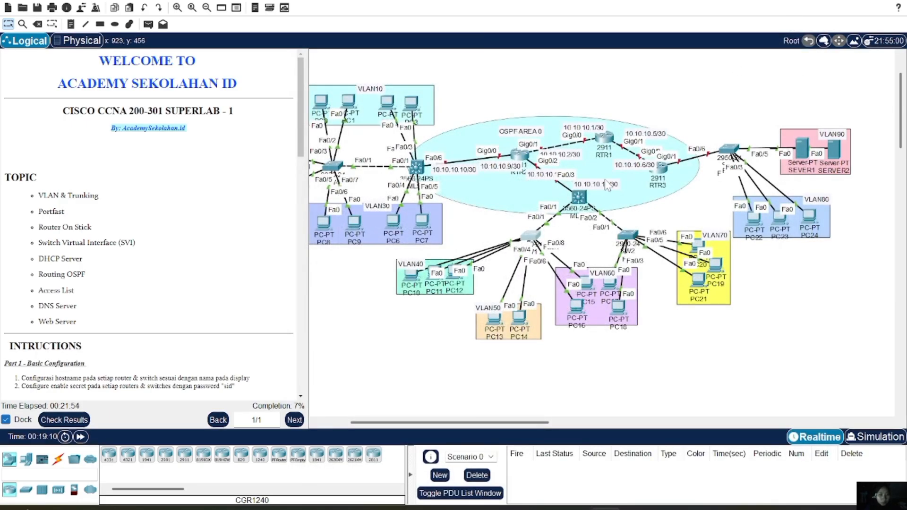
In the switch's CLI, enter global configuration and set the hostname SW2
left_click(632, 238)
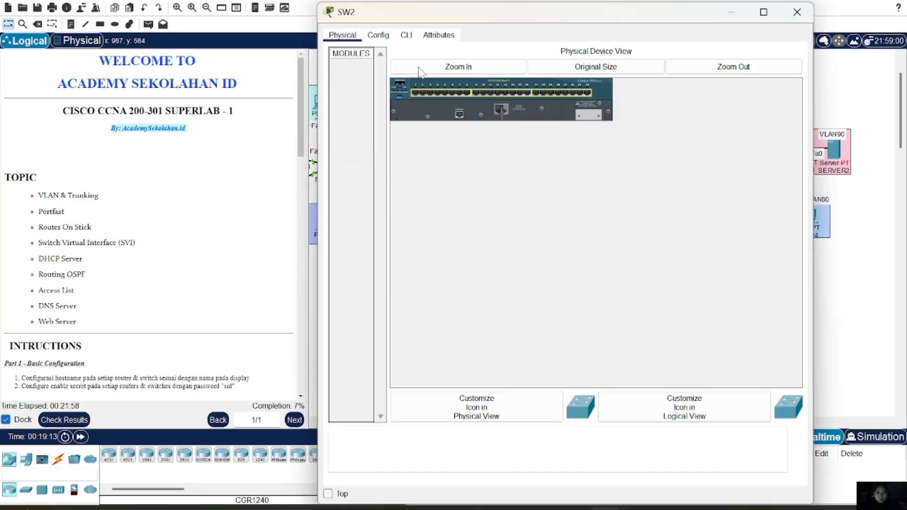
left_click(406, 35)
key("Return")
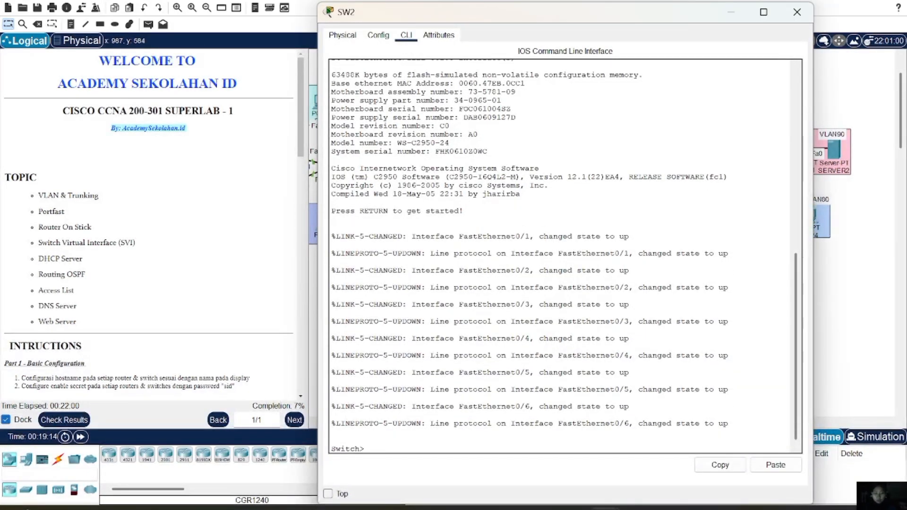
type("en")
key("Return")
type("c")
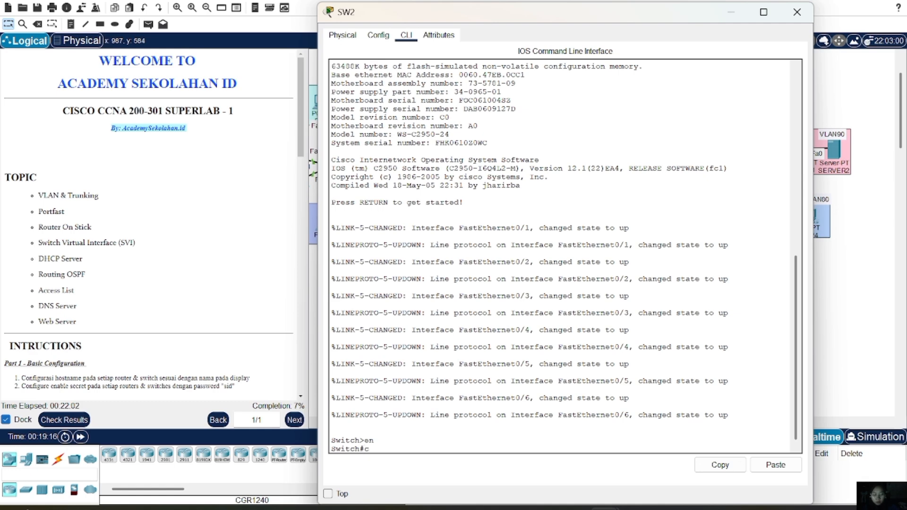
type("onf t")
key("Return")
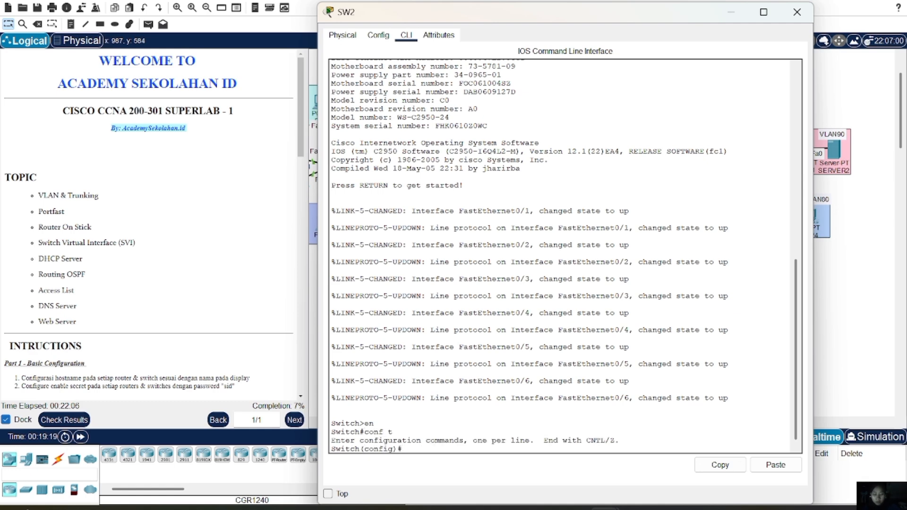
type("host SW2")
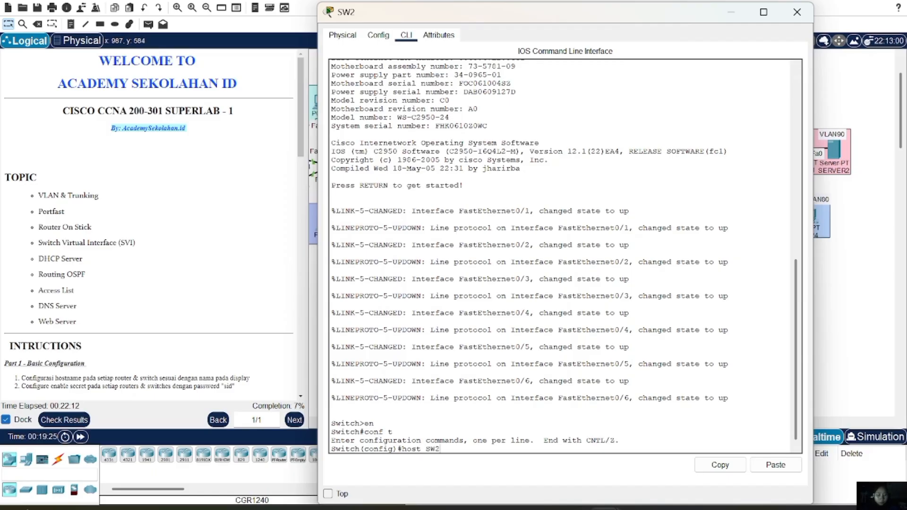
key("Return")
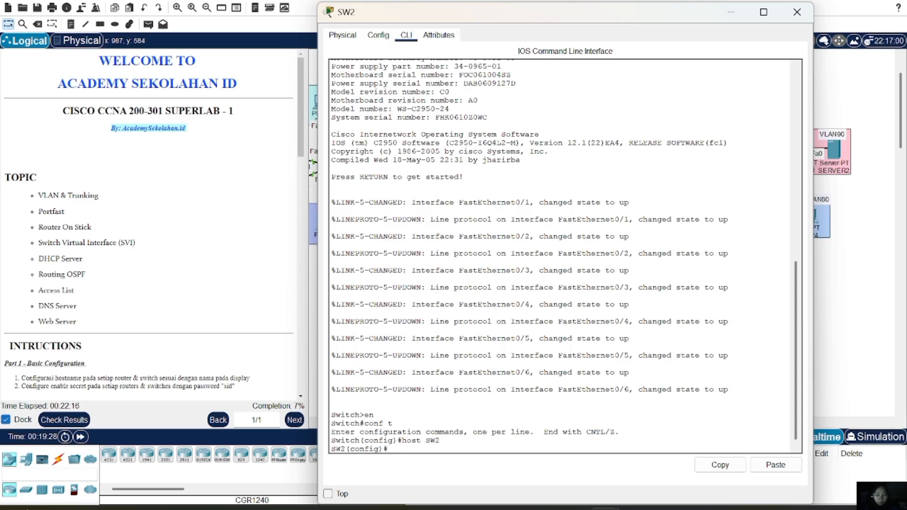
Apply the lab's enable secret, correcting the mistyped command, then close the window
type("host")
key("BackSpace")
key("BackSpace")
key("BackSpace")
type("ena sec")
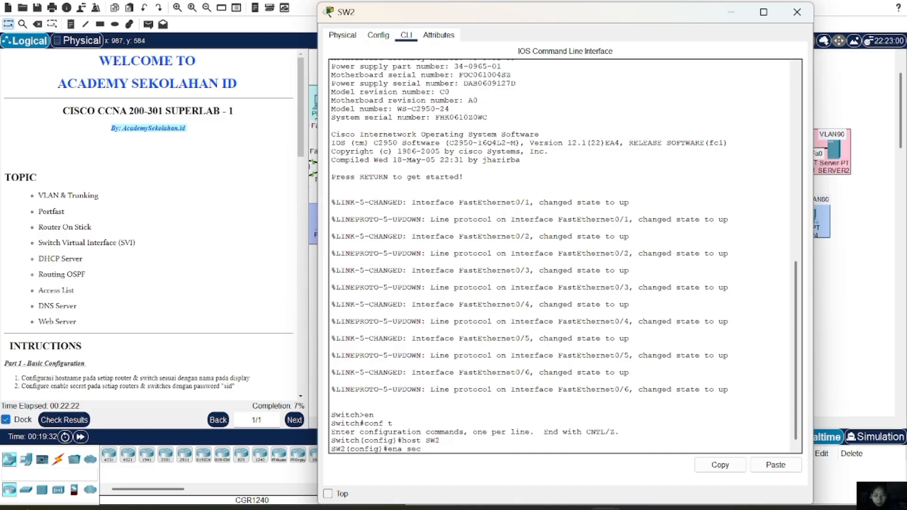
type("sid")
key("Return")
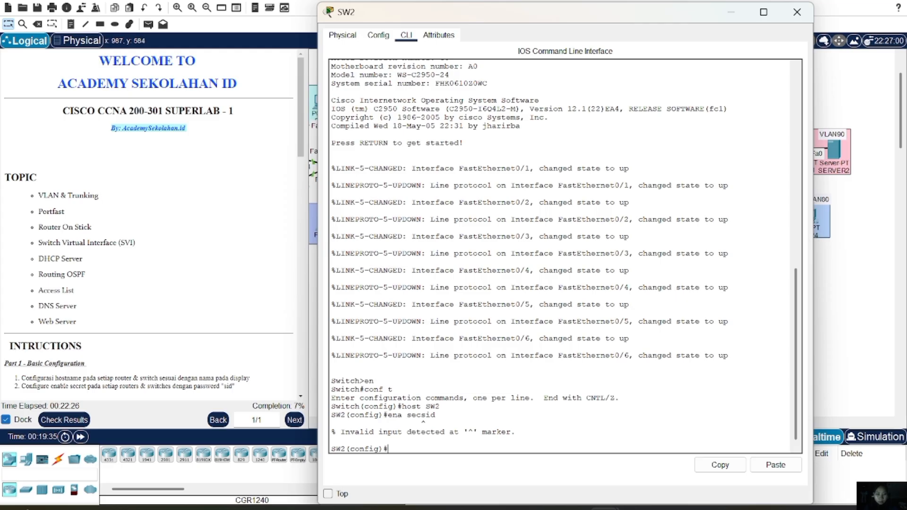
key("Up")
key("BackSpace")
key("BackSpace")
key("BackSpace")
key("BackSpace")
key("BackSpace")
type("c sid")
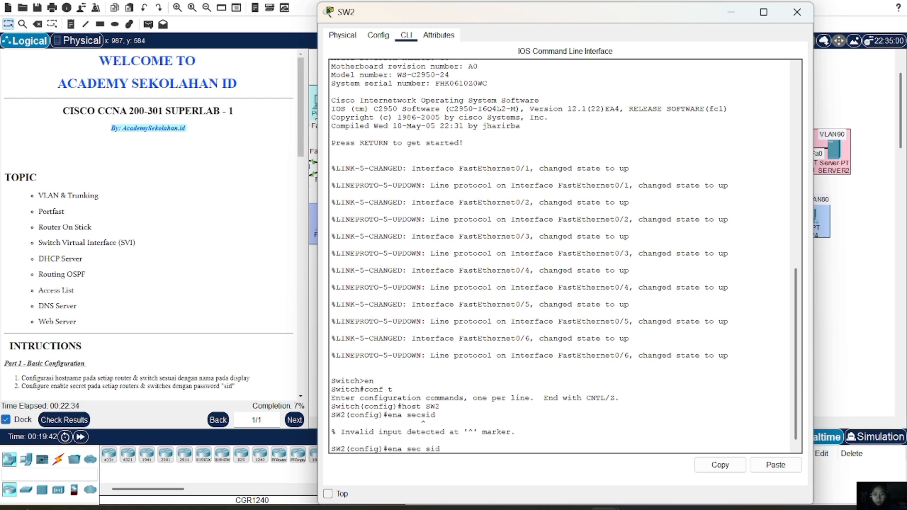
key("Return")
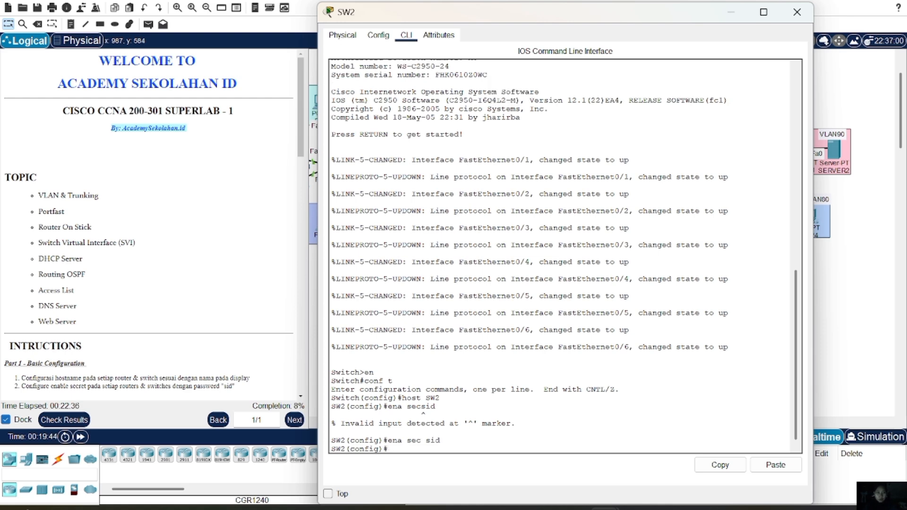
left_click(796, 12)
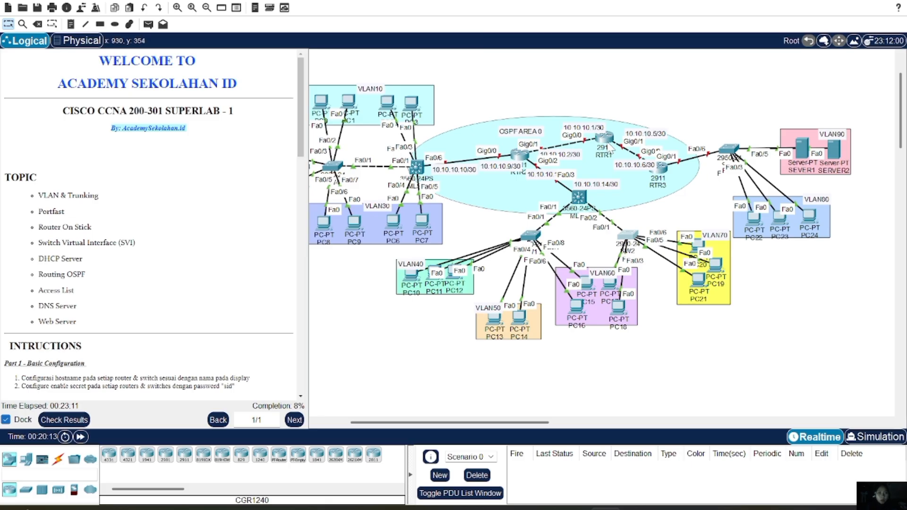
Bring up the router's CLI and enter global configuration mode
left_click(604, 139)
left_click(406, 35)
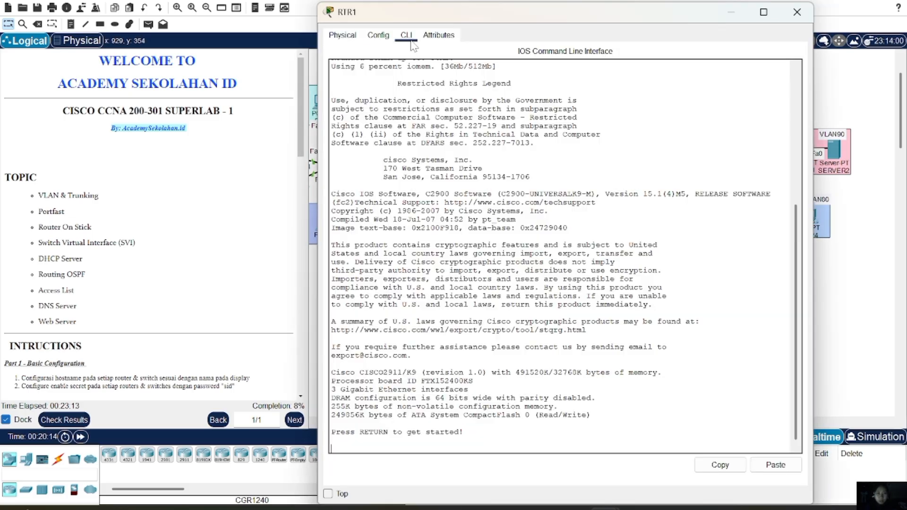
key("Return")
type("er>e")
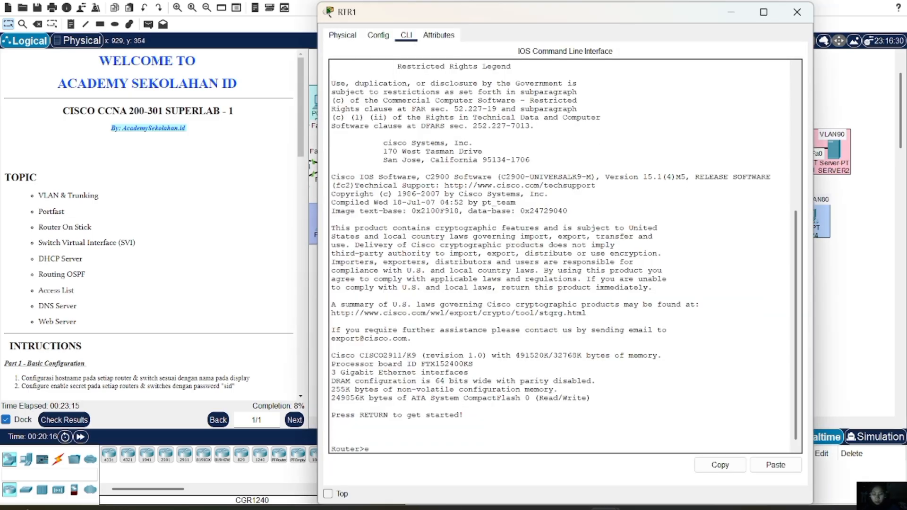
type("n")
key("Return")
type("con")
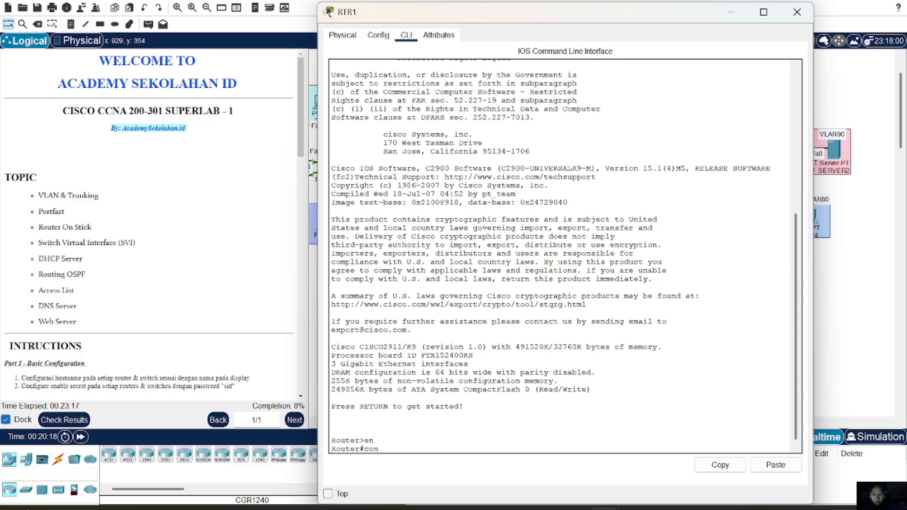
type("f t")
key("Return")
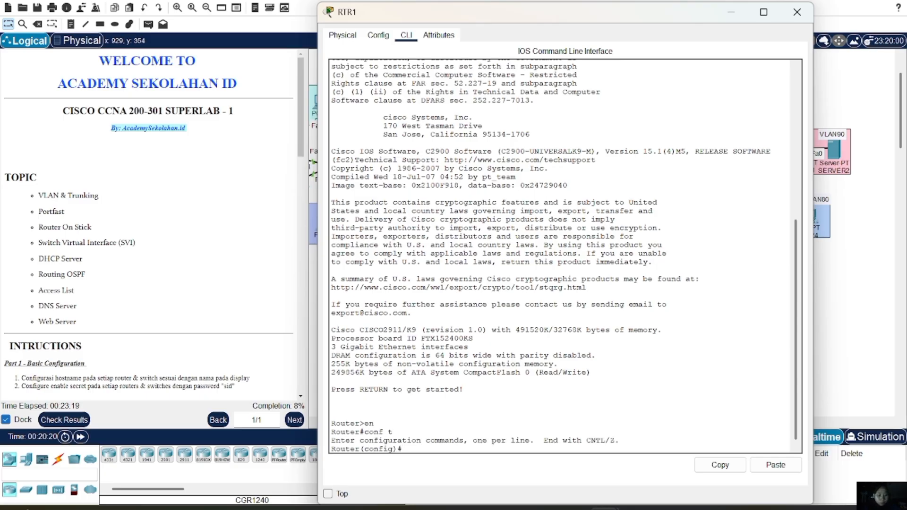
Set the hostname RTR1 and enter the enable secret command with the lab password
type("host")
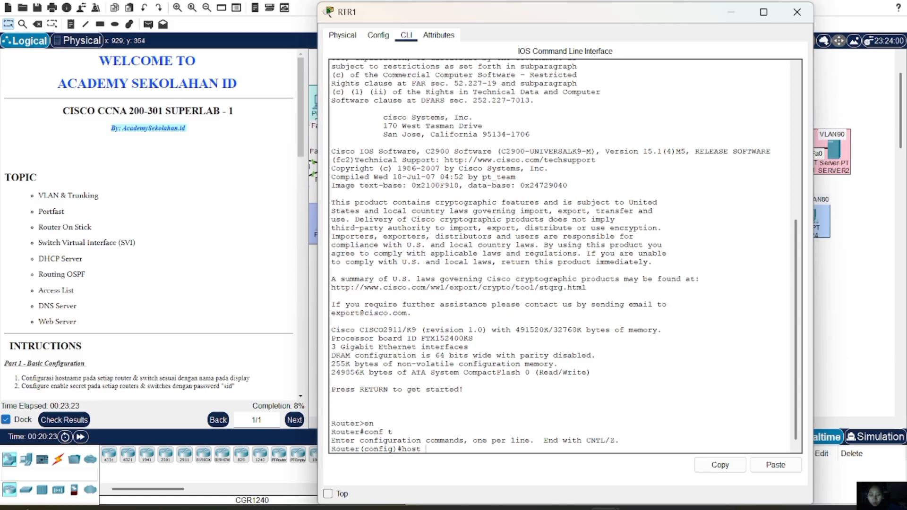
type(" T")
key("BackSpace")
type("RTR1")
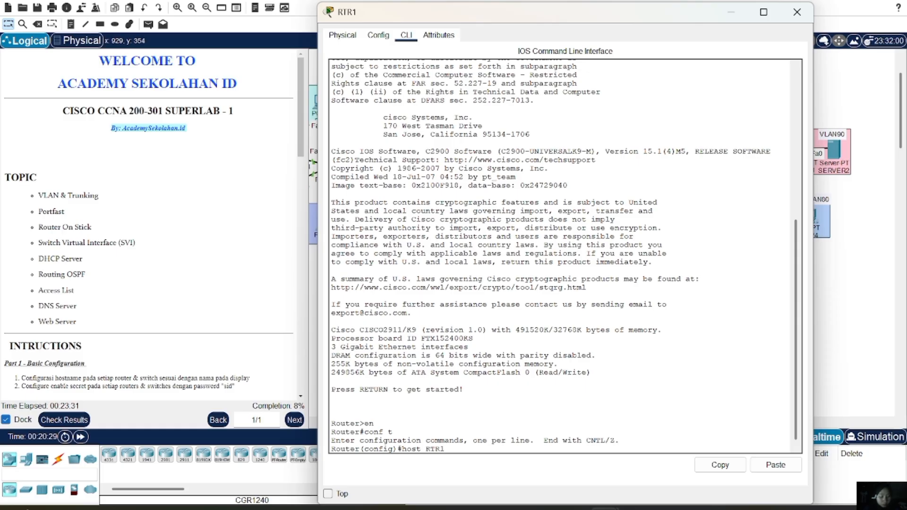
key("Return")
type("ENA")
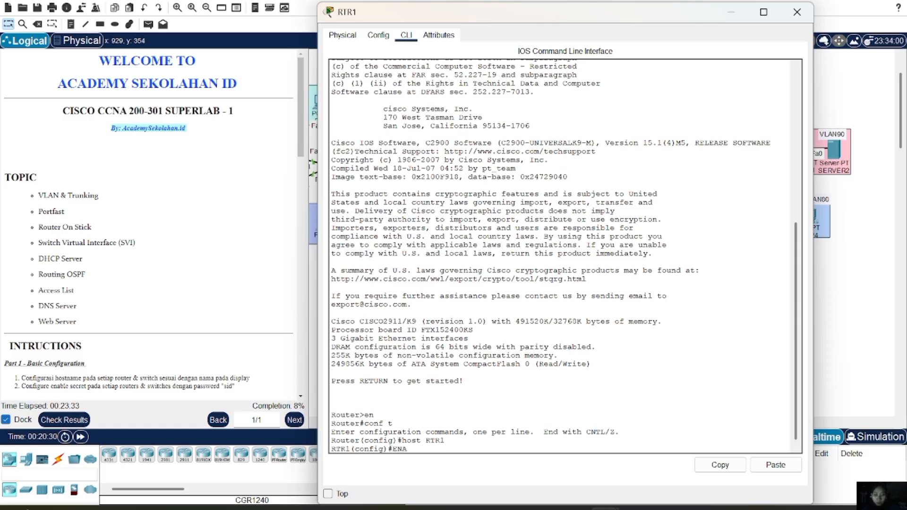
type("\\")
key("BackSpace")
key("BackSpace")
key("BackSpace")
key("BackSpace")
key("BackSpace")
type("ena sec sid")
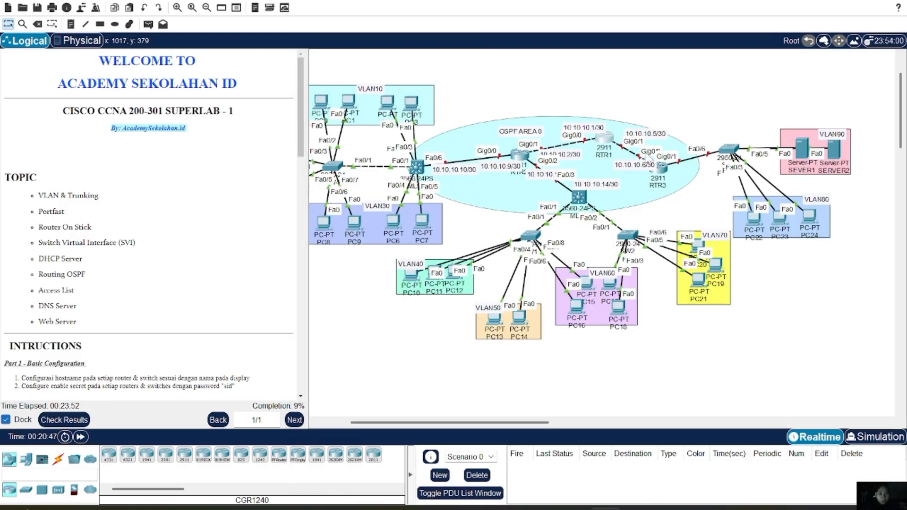
Bring up the RTR3 router's CLI and enter global configuration mode
left_click(661, 170)
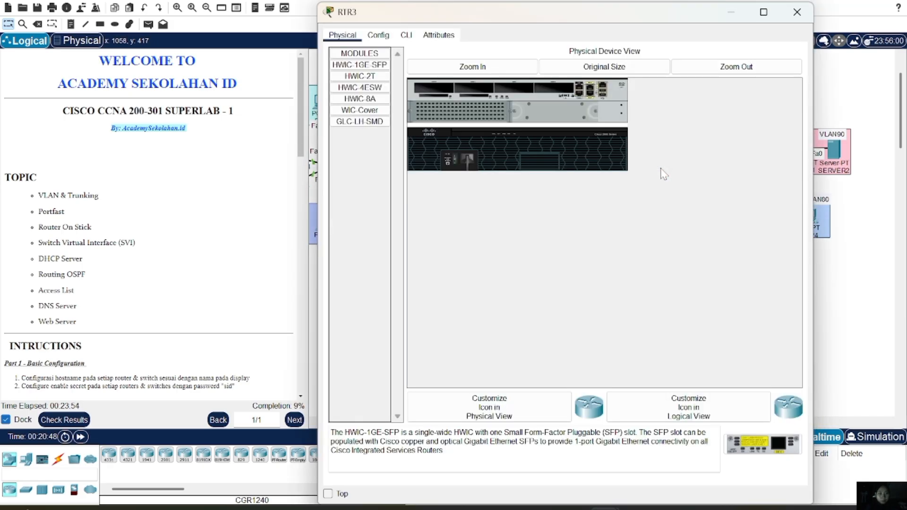
left_click(406, 35)
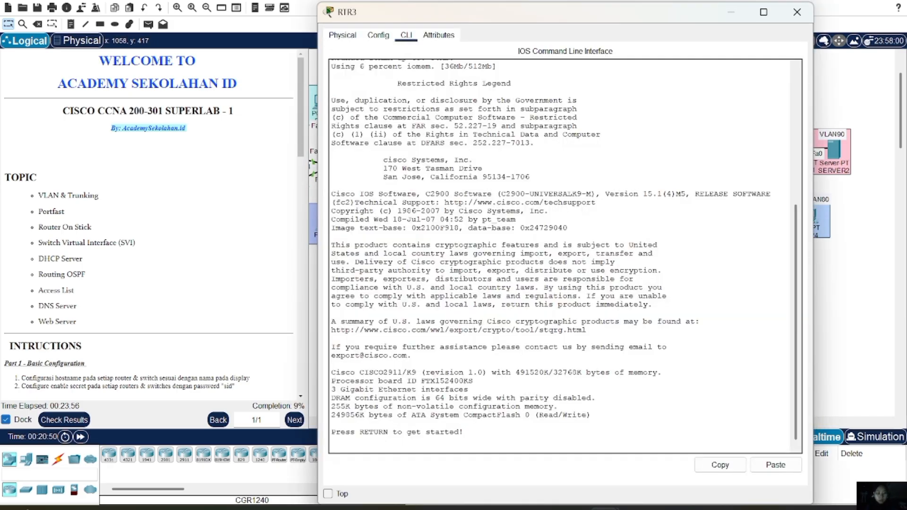
key("Return")
type("en")
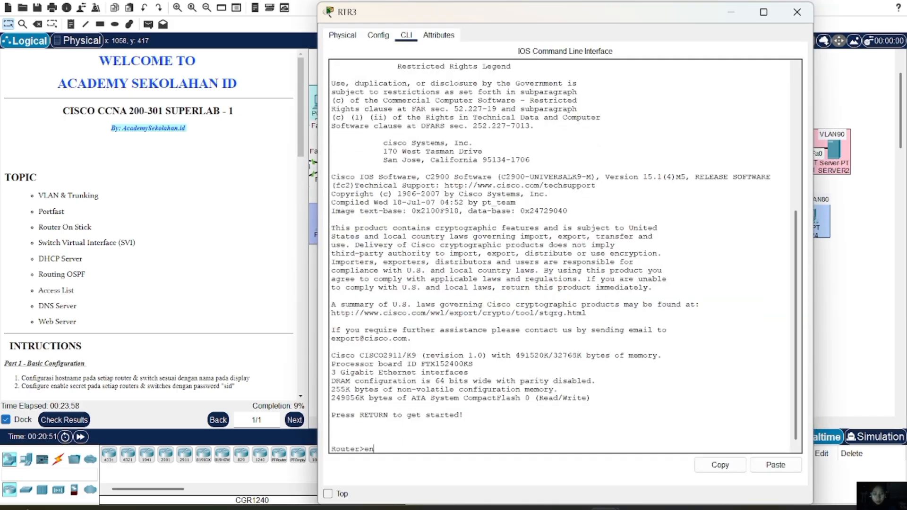
key("Return")
type("conf t")
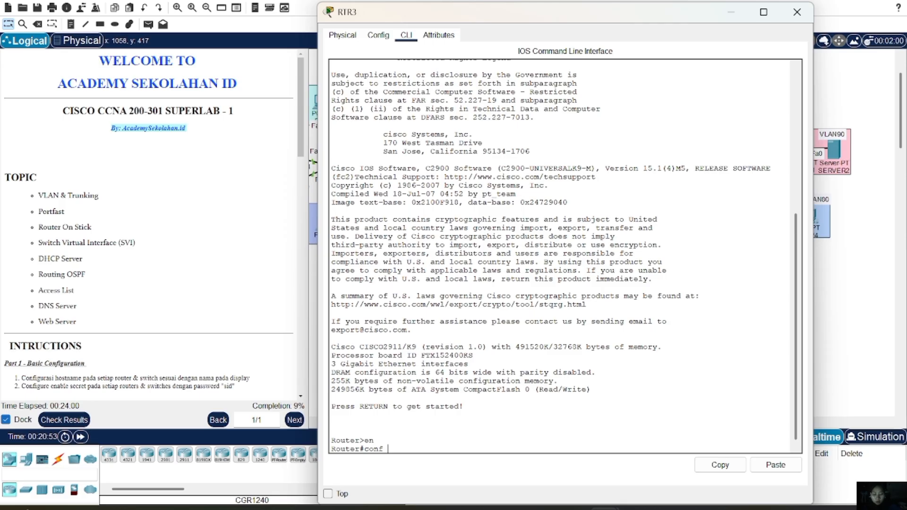
key("Return")
Set the hostname RTR3 and apply the lab's enable secret
type("host")
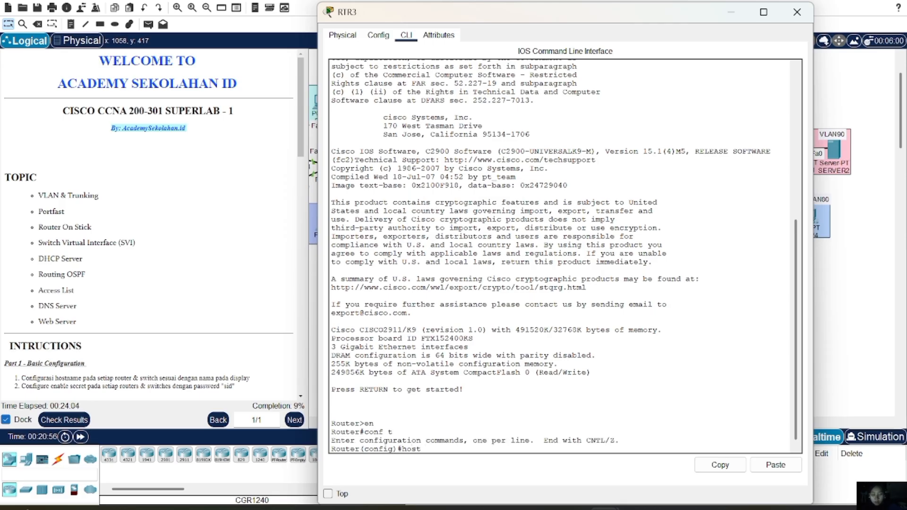
type(" RTR3")
key("Return")
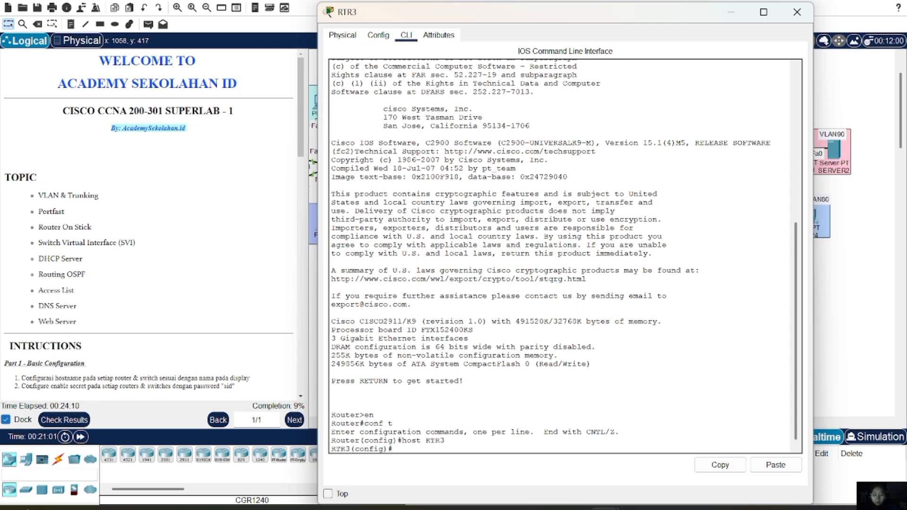
type("s")
key("BackSpace")
type("ena sec sid")
key("Return")
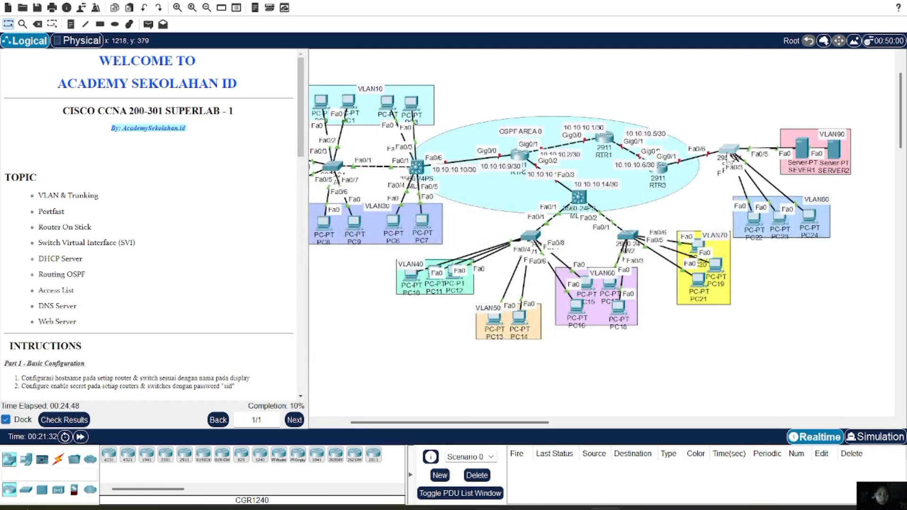
Bring up switch SW3's CLI and enter global configuration mode
left_click(726, 153)
left_click(406, 35)
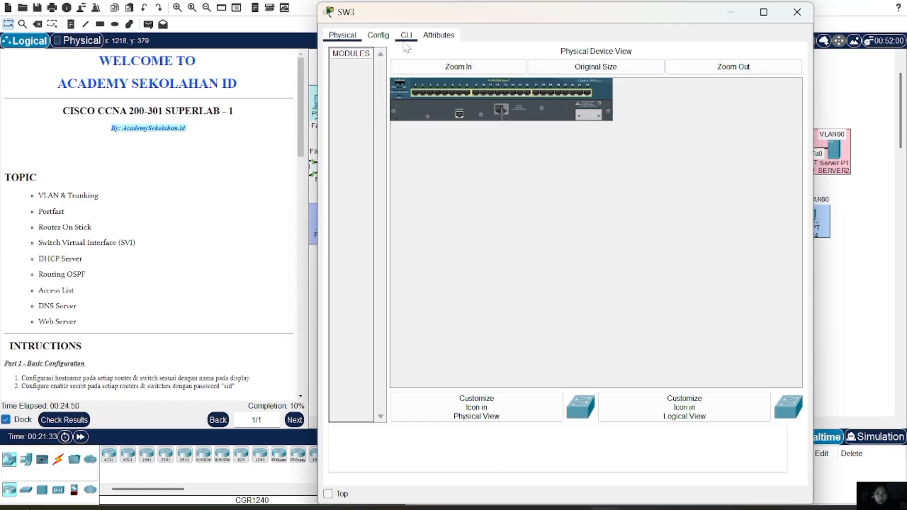
key("Return")
type("e")
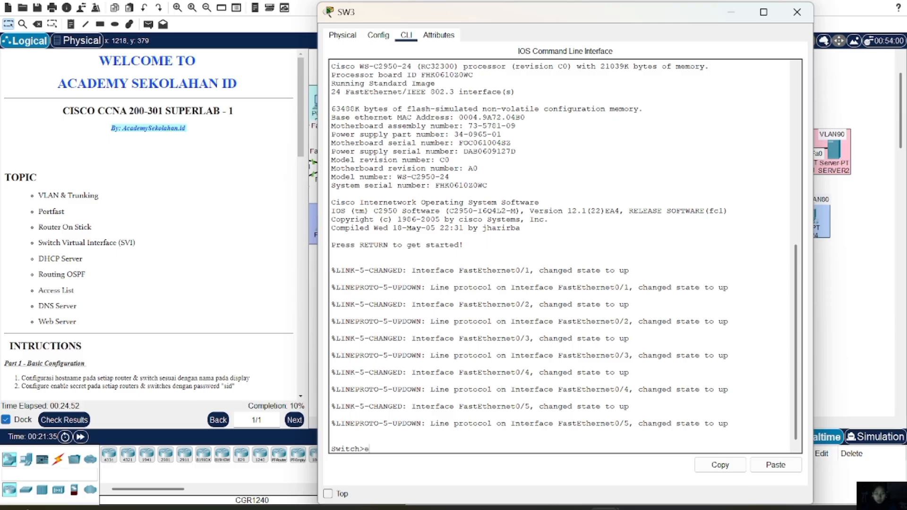
type("n")
key("Return")
type("co")
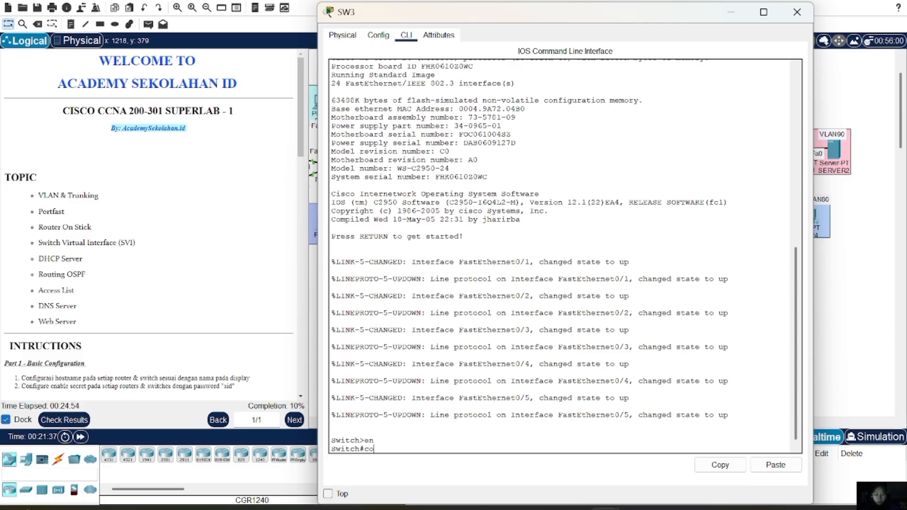
type("nf t")
key("Return")
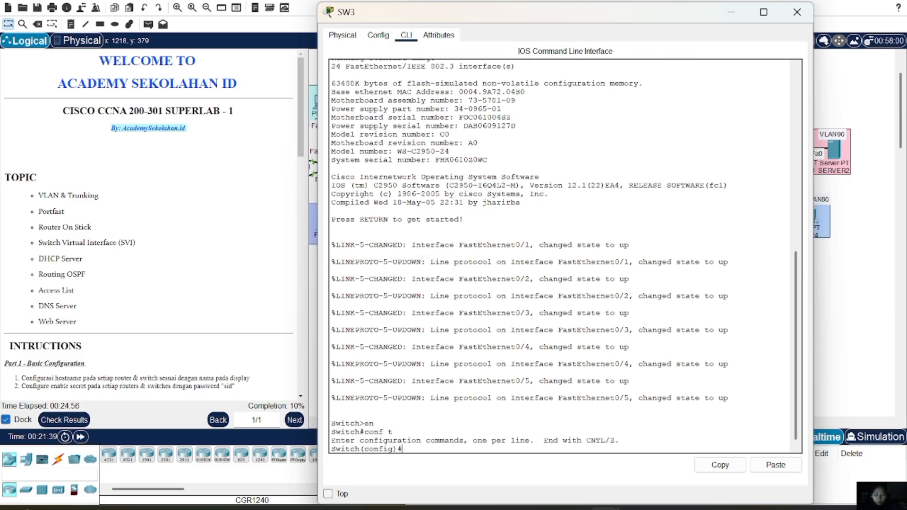
Set the hostname SW3 and apply the lab's enable secret
type("host SW3")
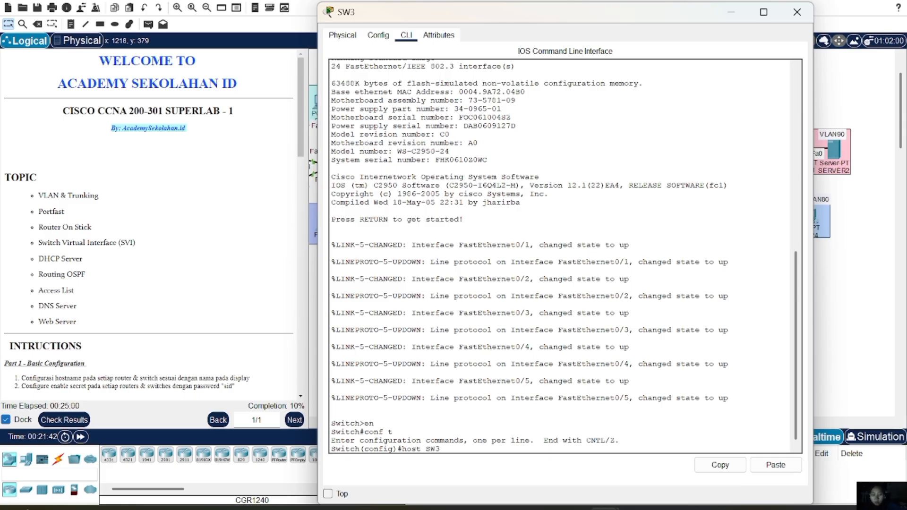
key("Return")
type("ENA")
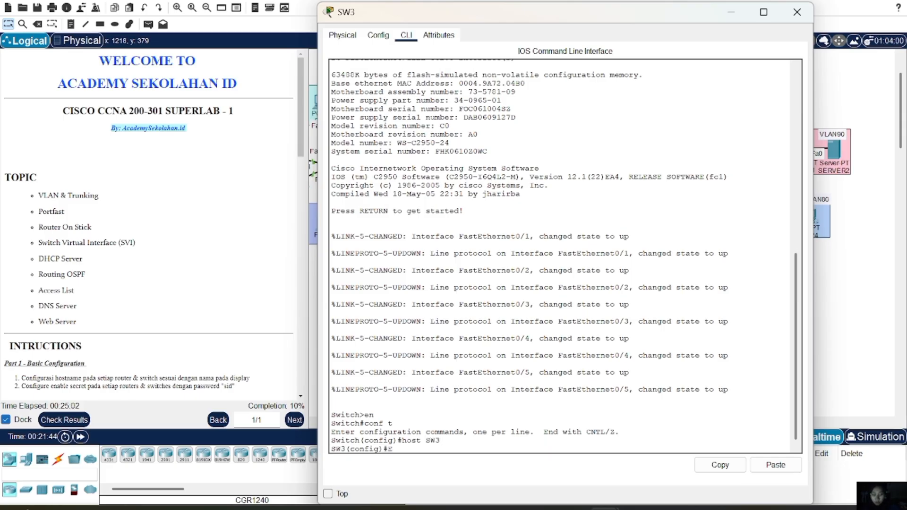
key("BackSpace")
key("BackSpace")
key("BackSpace")
key("BackSpace")
type("ena sec sid")
key("Return")
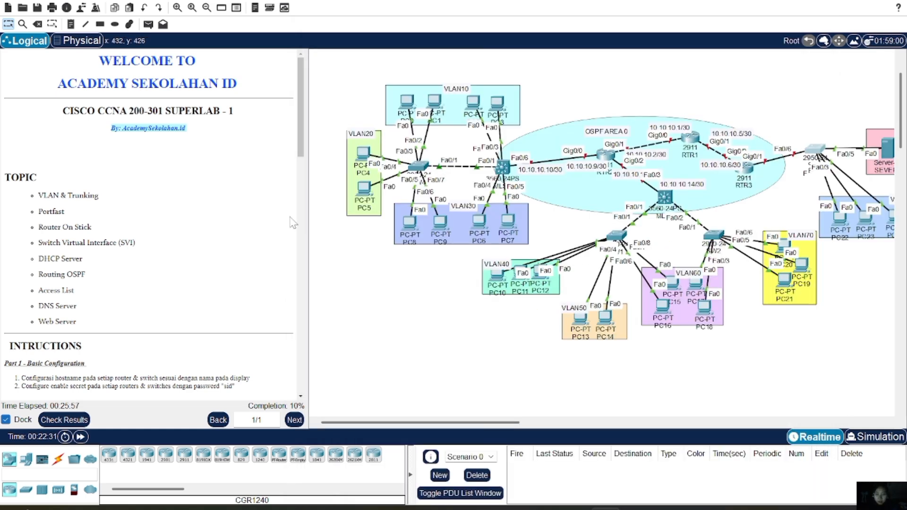
left_click(66, 420)
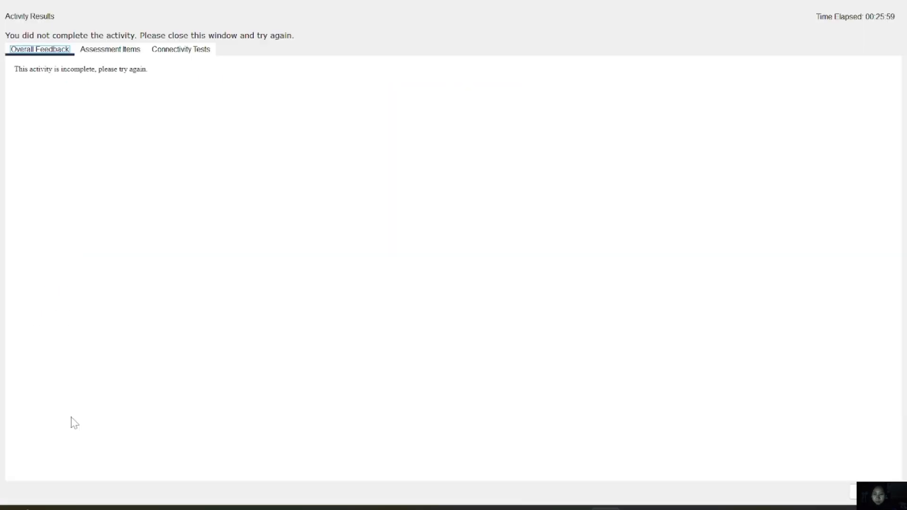
left_click(128, 50)
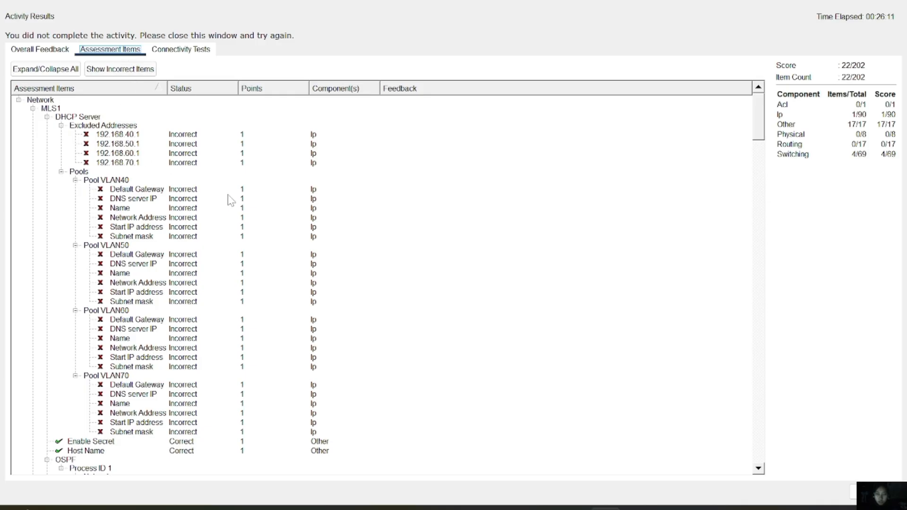
scroll(230, 200, "down", 11)
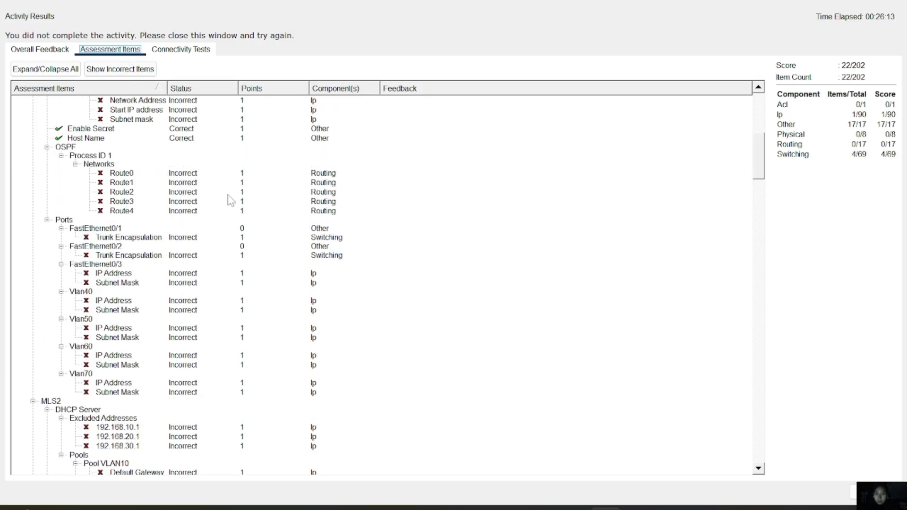
scroll(231, 200, "up", 1)
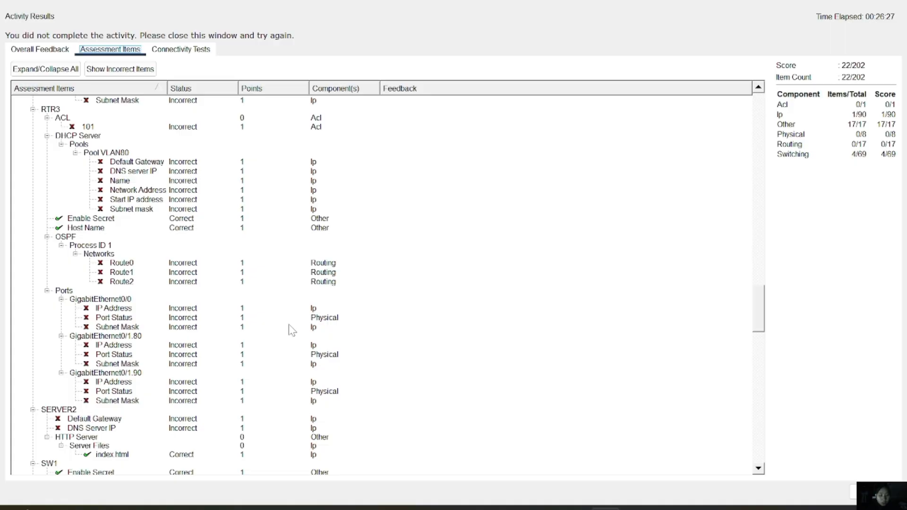
scroll(290, 330, "down", 5)
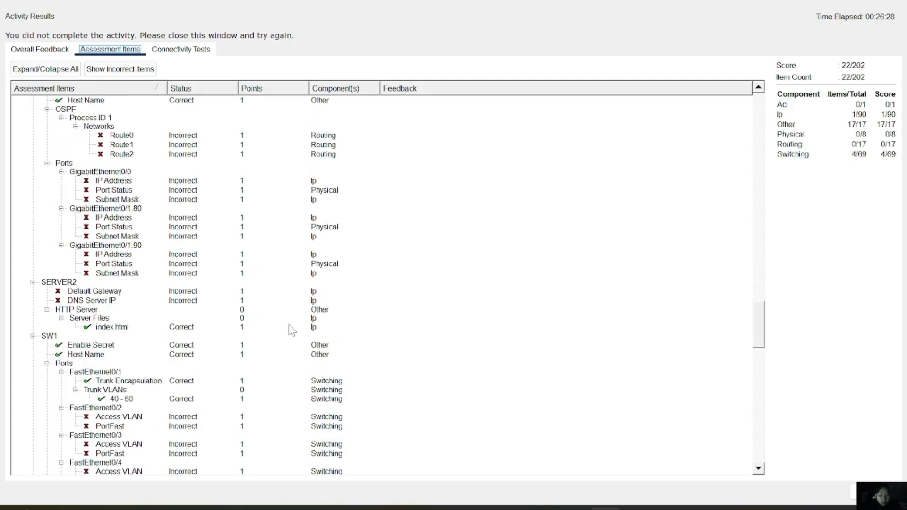
scroll(292, 330, "down", 10)
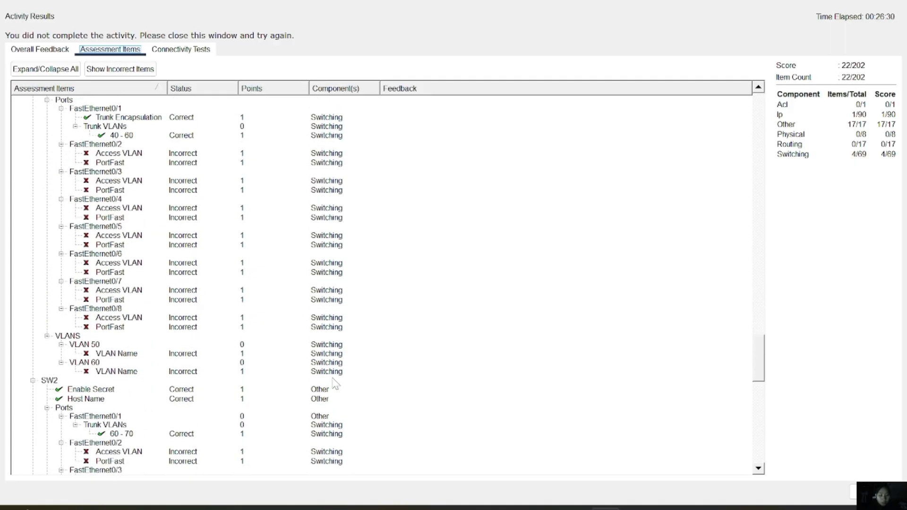
scroll(335, 384, "down", 13)
scroll(331, 383, "down", 5)
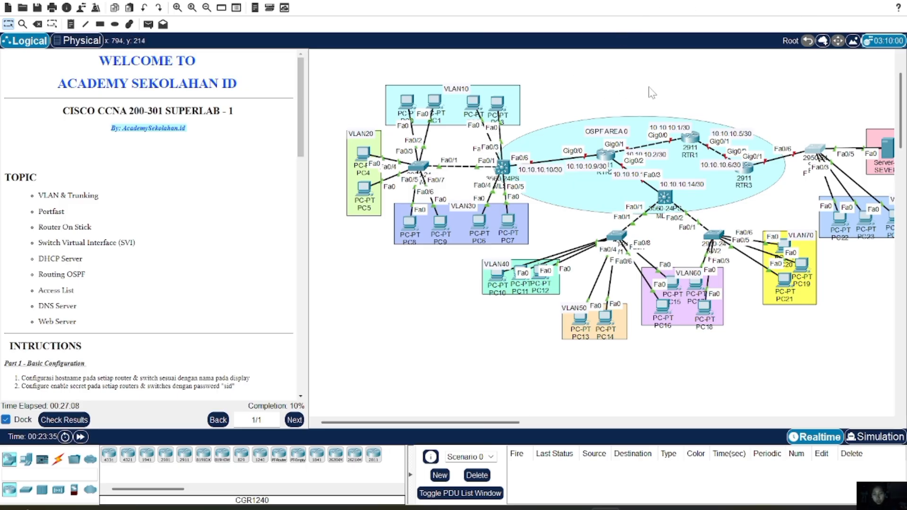
Scroll to the Part 2 instructions and highlight the VLAN subnets and DNS server 192.168.90.2
scroll(146, 224, "down", 4)
scroll(146, 224, "down", 5)
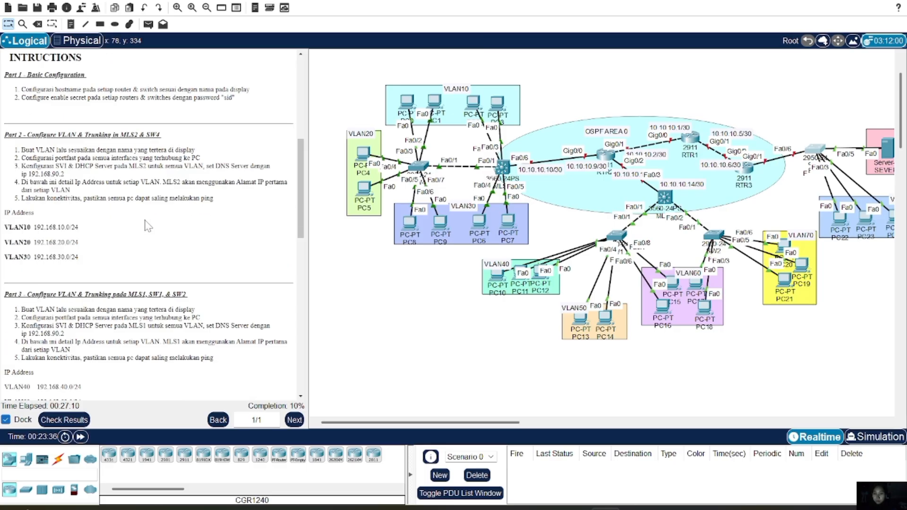
scroll(148, 226, "up", 2)
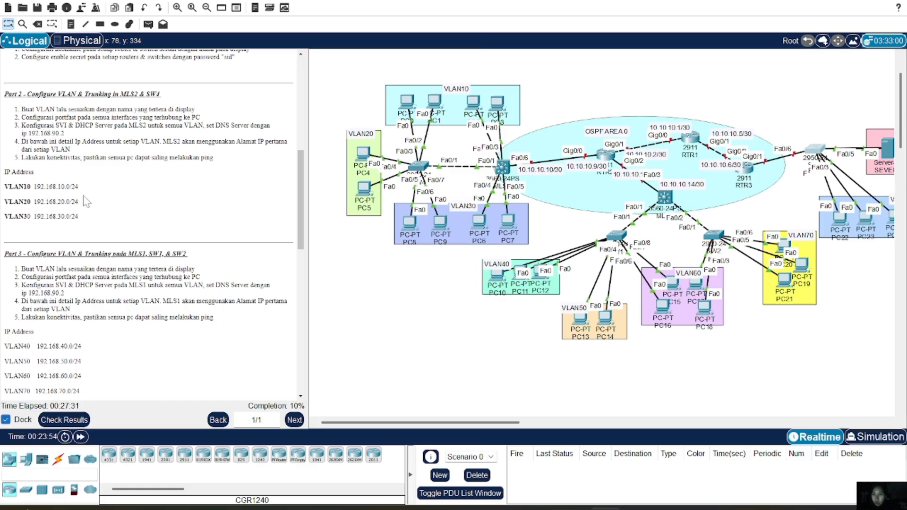
mouse_move(24, 200)
left_mouse_down()
mouse_move(27, 212)
mouse_move(27, 198)
left_mouse_up()
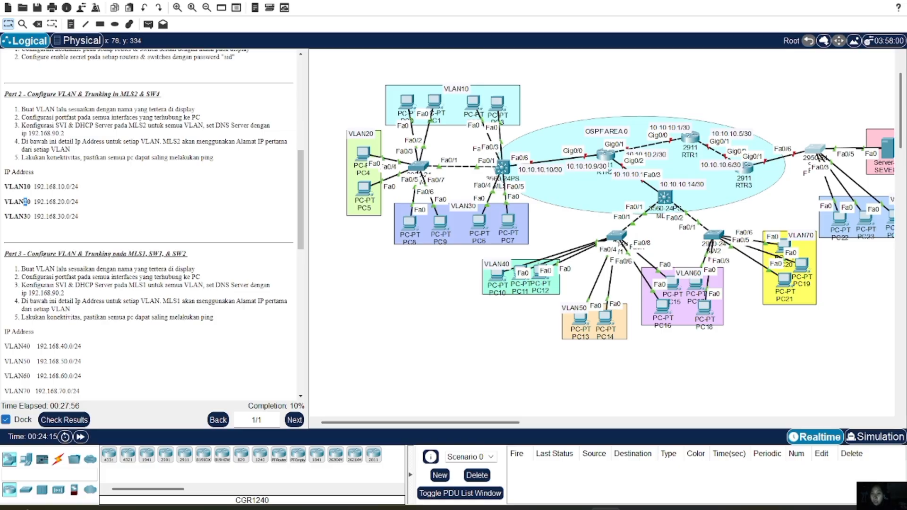
left_click_drag(27, 133, 84, 135)
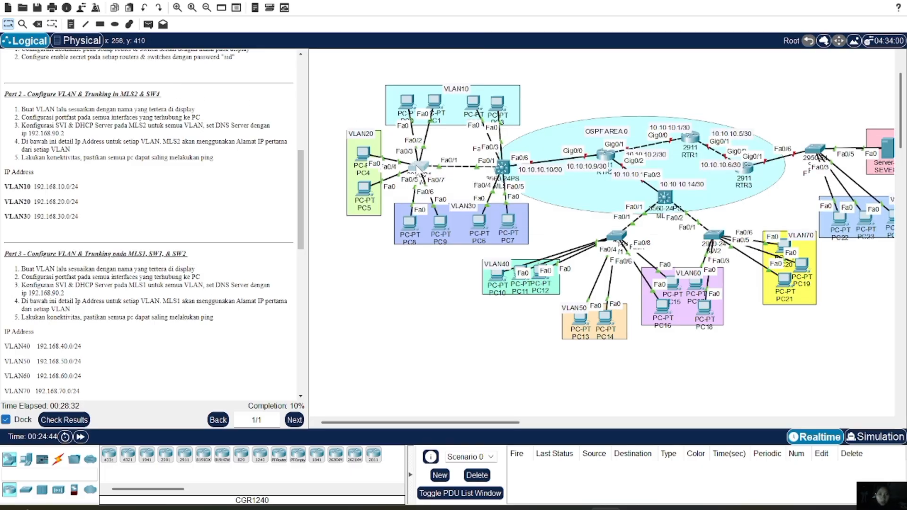
On SW4's CLI, enter privileged mode with the enable password, then global configuration mode
left_click(417, 165)
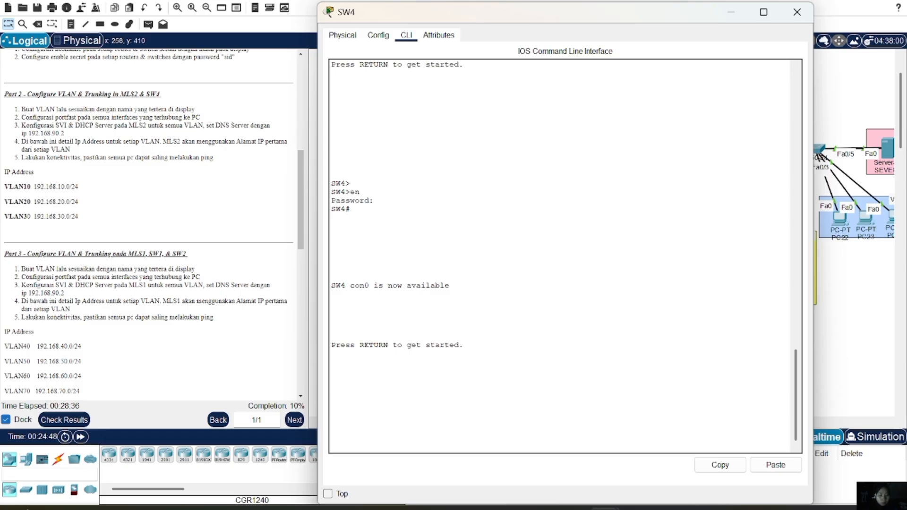
key("Return")
type("e")
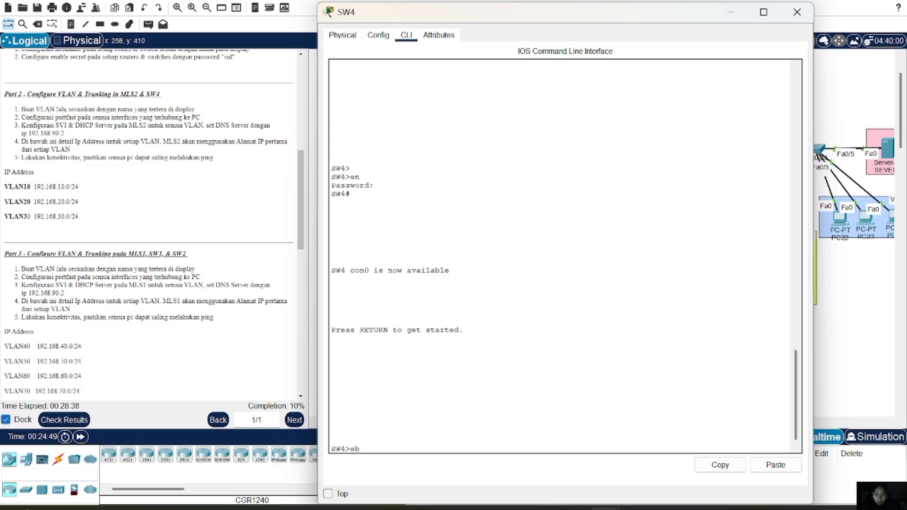
type("n")
key("Return")
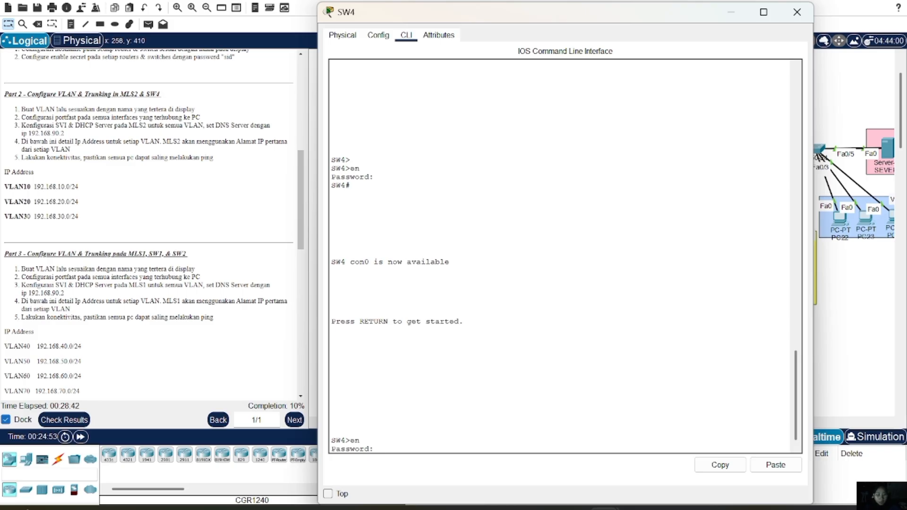
key("Return")
type("conf t")
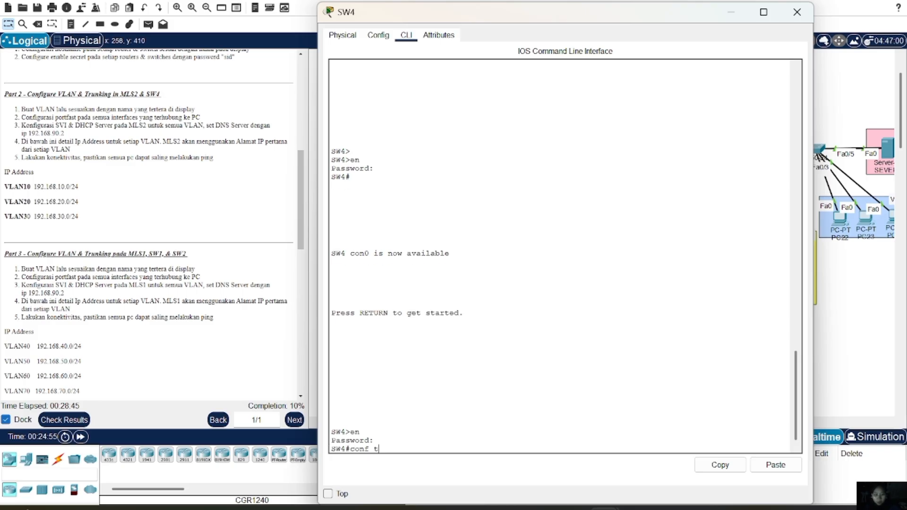
key("Return")
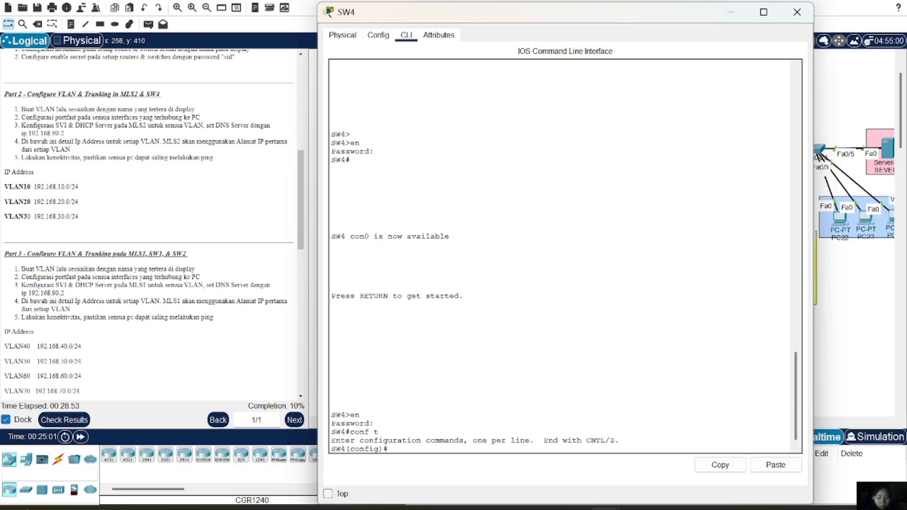
Create VLAN 10 with 'vlan 10', correcting the mistyped 'vlsn 10' command
type("vlsn 10")
key("Return")
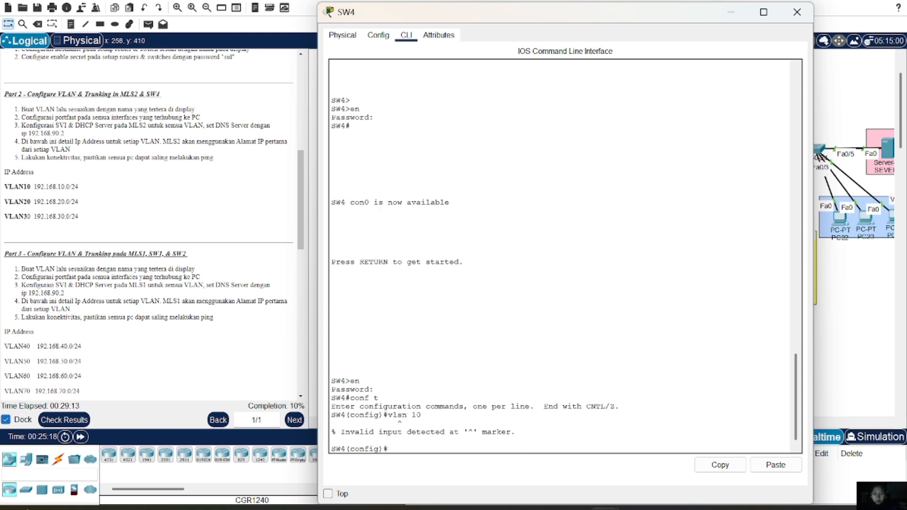
key("Up")
key("Left")
key("Left")
key("Left")
key("Left")
key("BackSpace")
type("a")
key("Return")
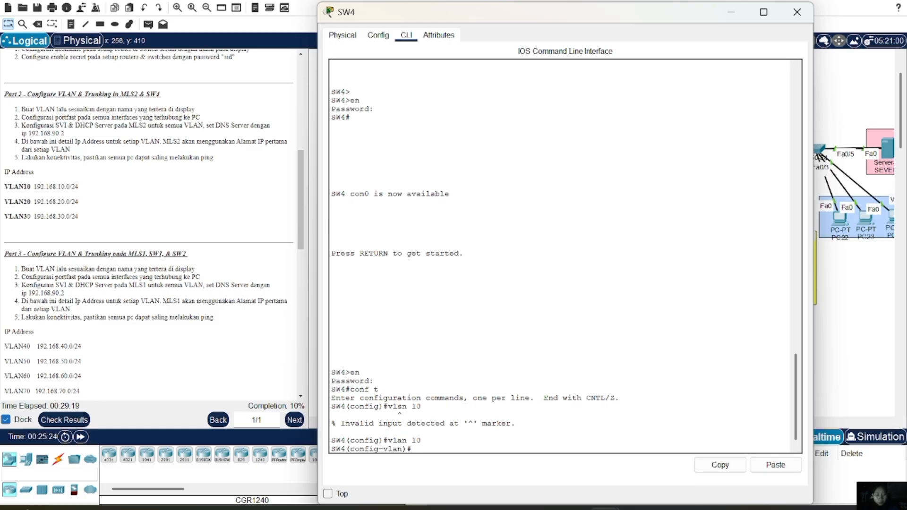
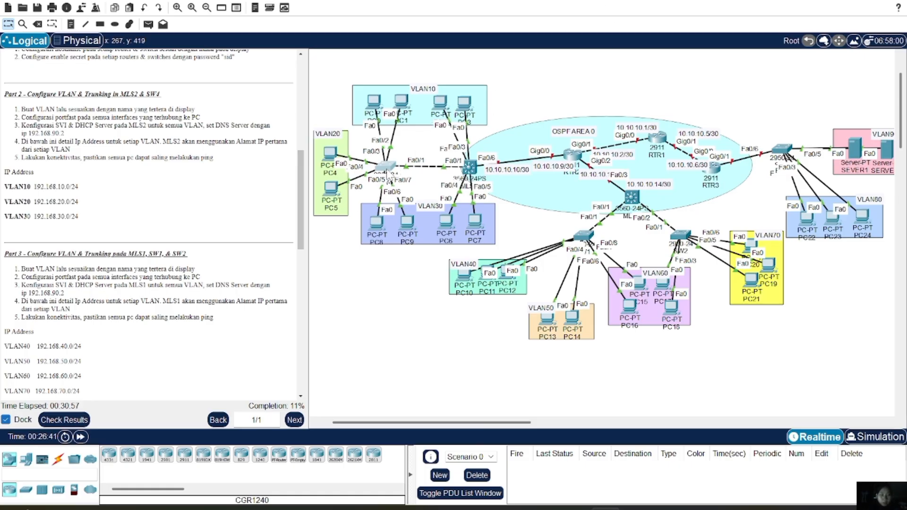
Open SW4's CLI and enter 'int range fa0/2-3', fixing the typos along the way
double_click(386, 166)
type("i")
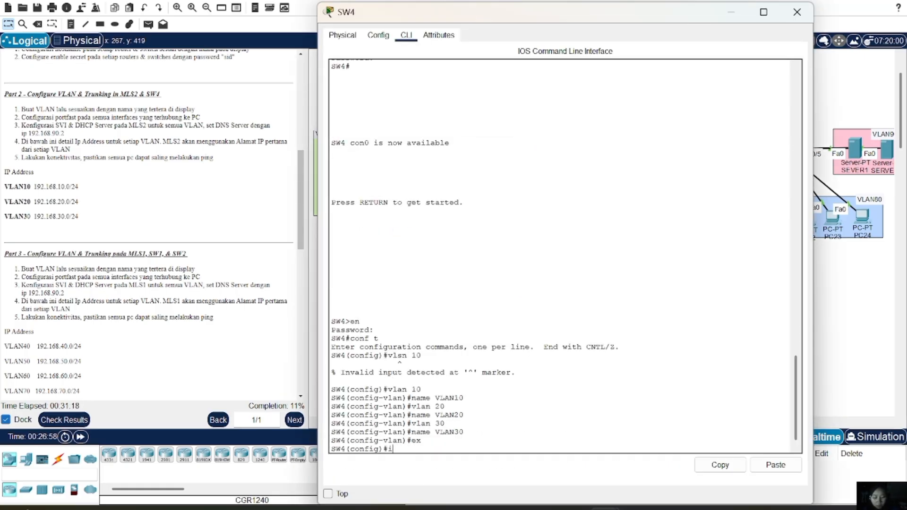
type("nt range")
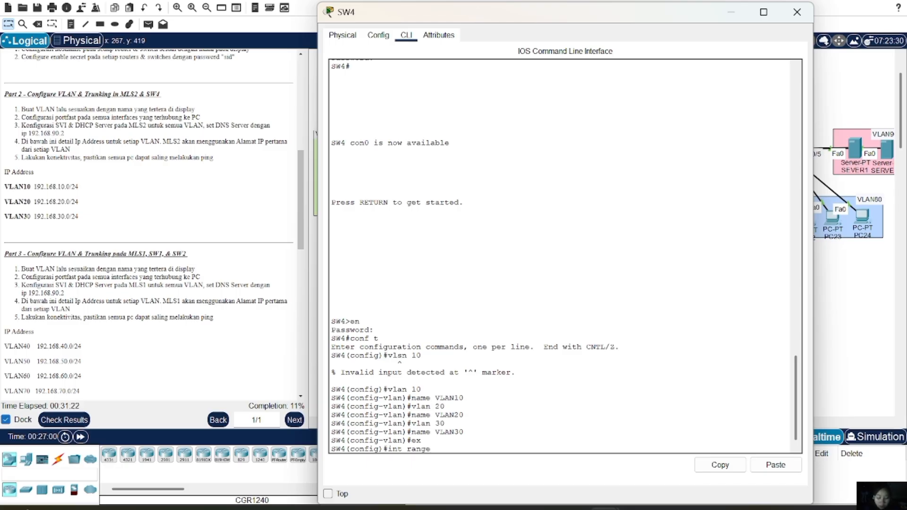
type("f")
key("BackSpace")
type("fs")
key("BackSpace")
type("a0.")
key("BackSpace")
type("/2-3")
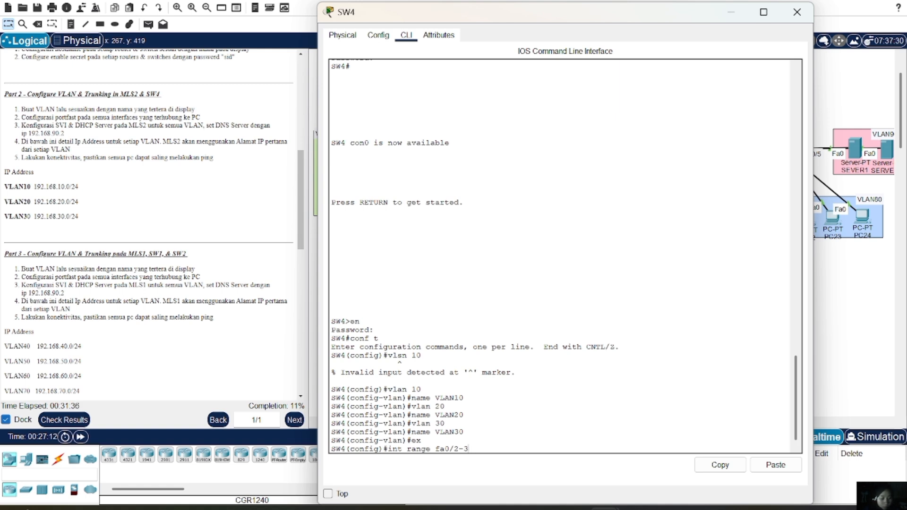
Set SW4's Fa0/2–3 range to access mode in VLAN 10 with spanning-tree portfast
key("Return")
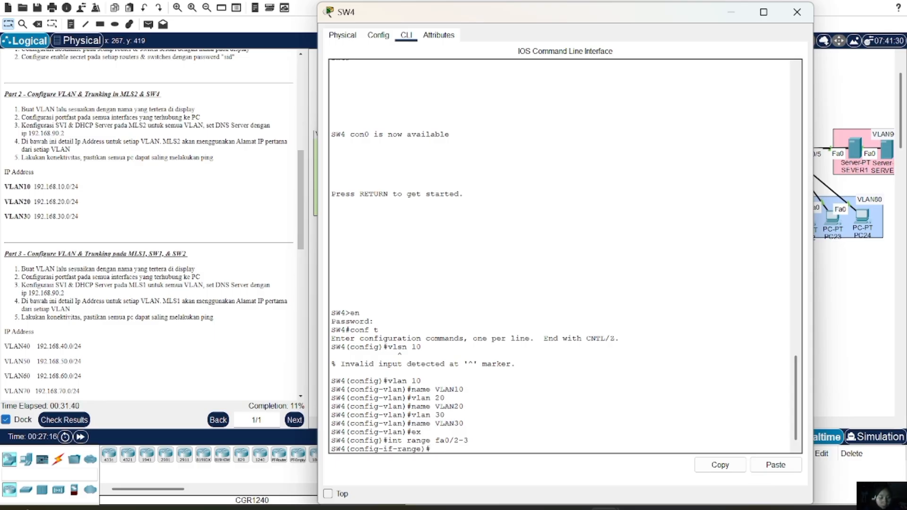
type("sw ")
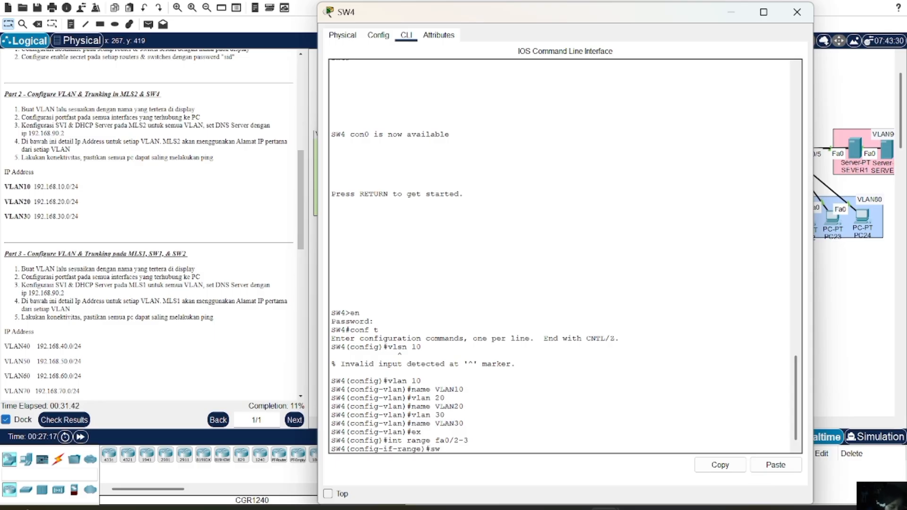
type("m a")
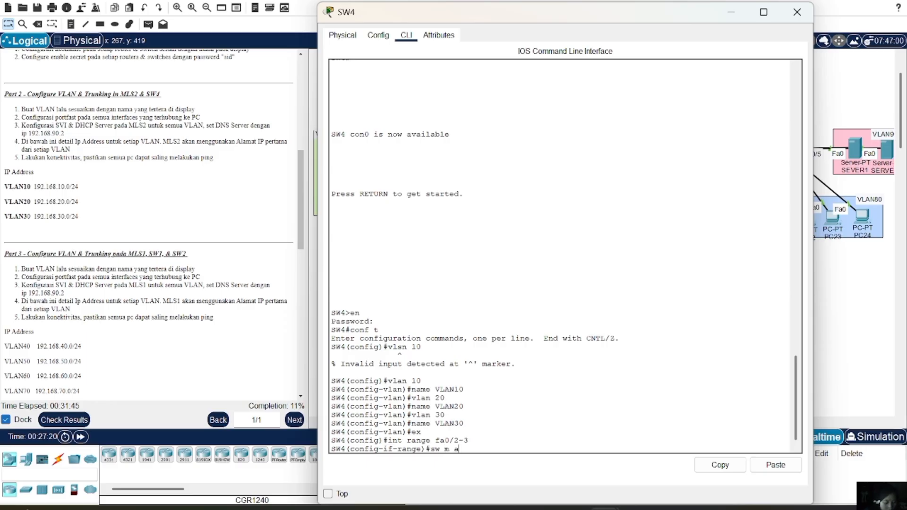
key("Return")
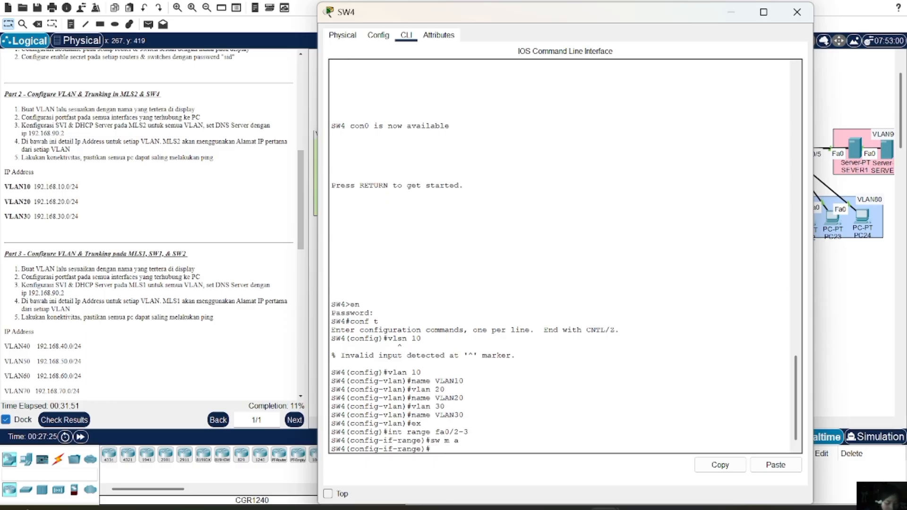
type("swa")
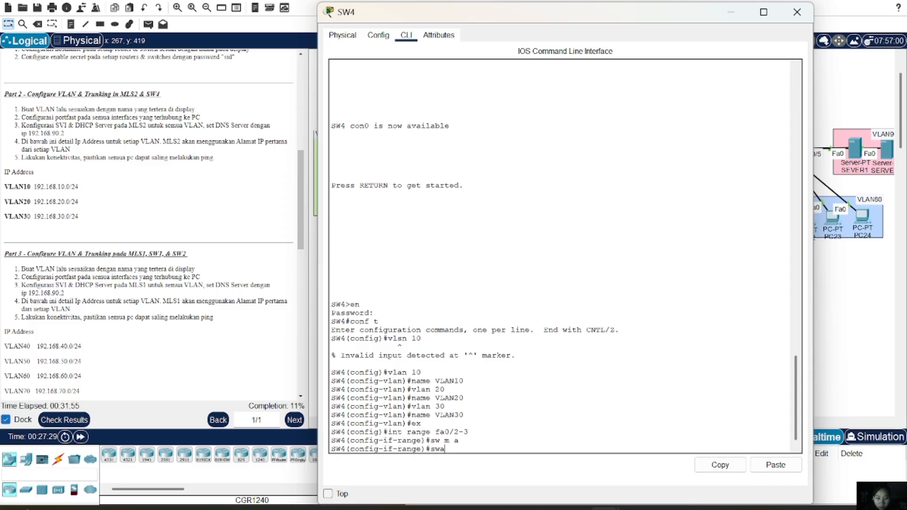
key("BackSpace")
type(" a")
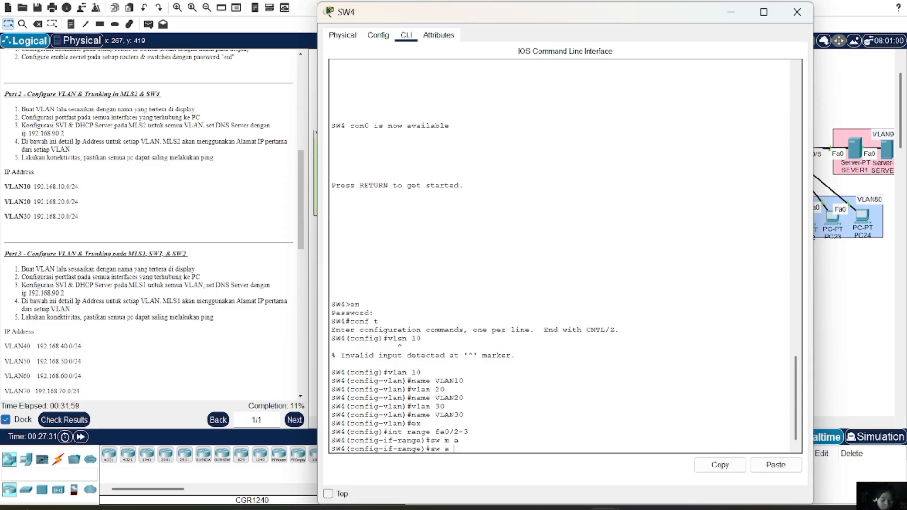
type(" vl 10")
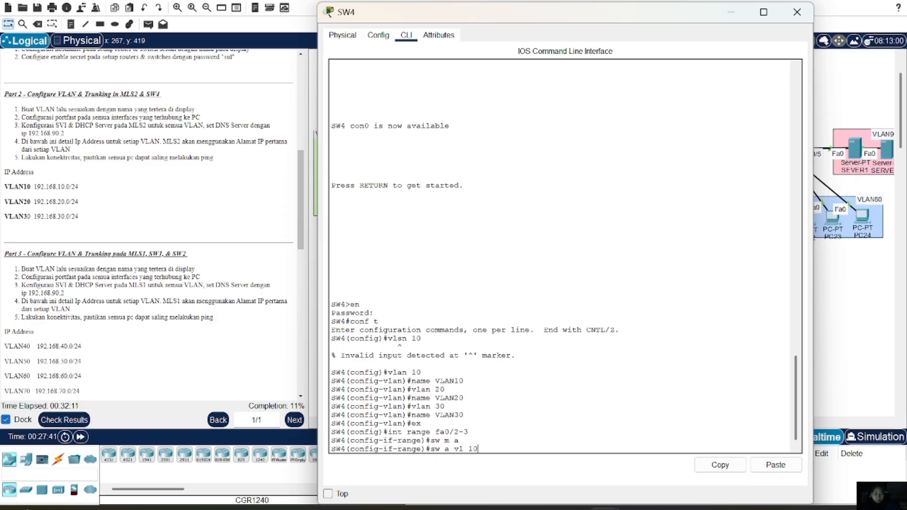
key("Return")
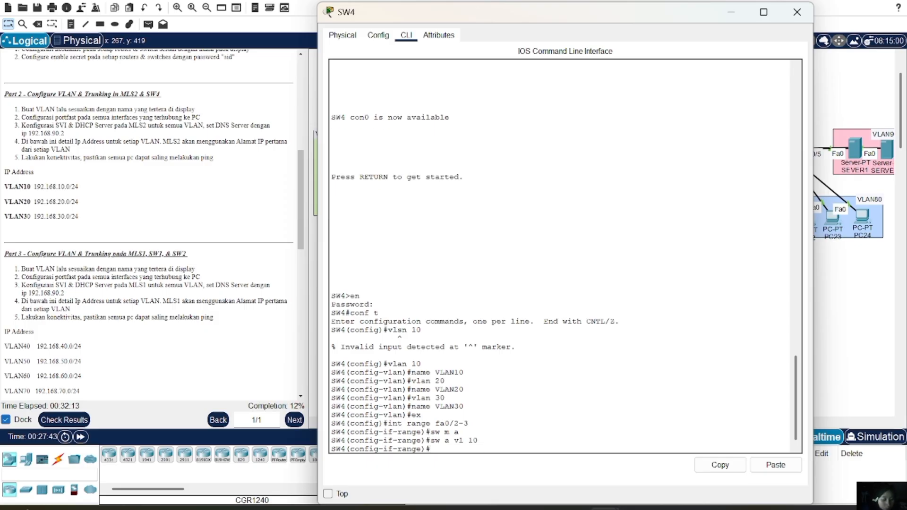
type("spa")
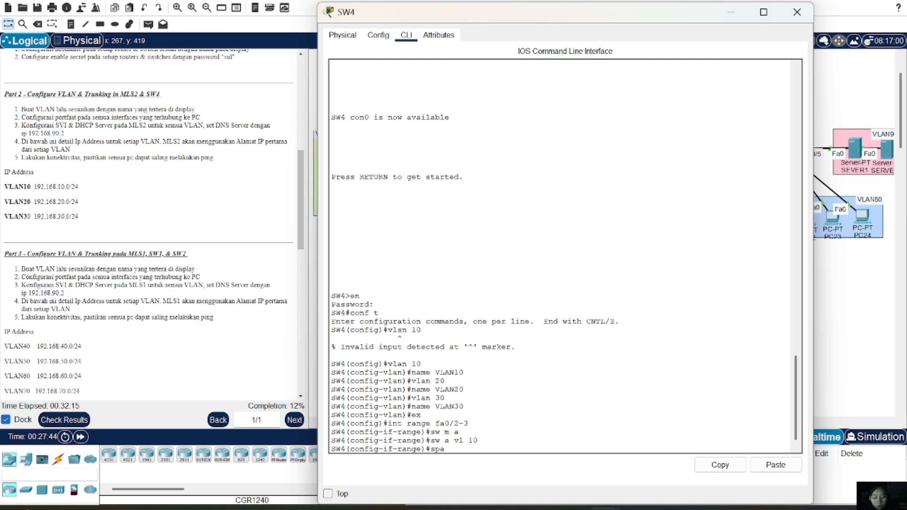
type("nning-tree")
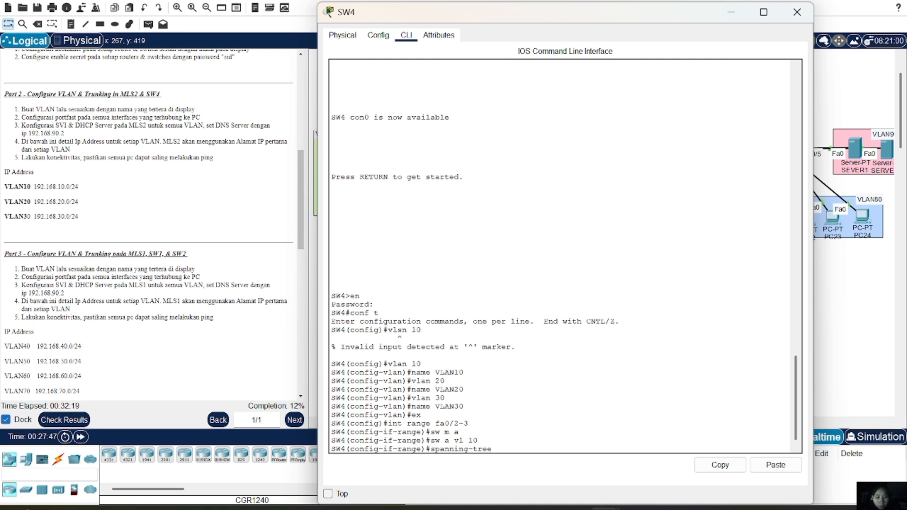
type(" portfas")
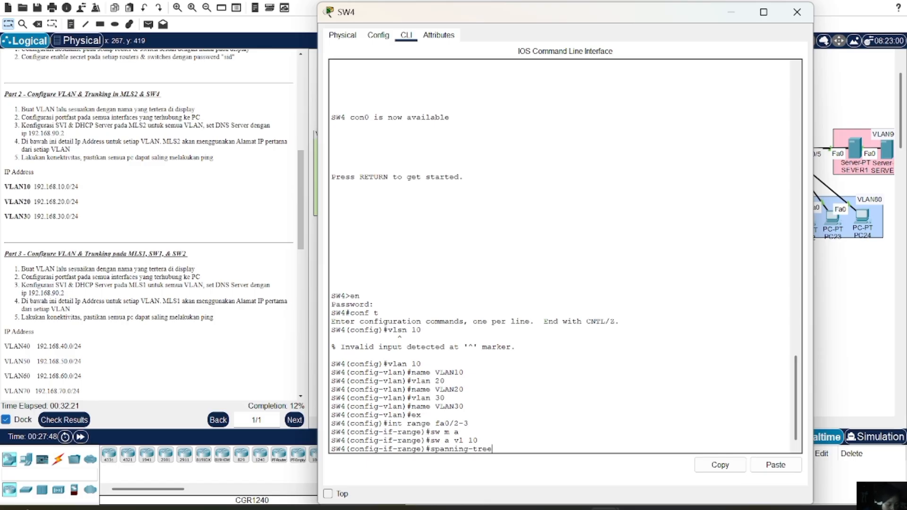
type("t")
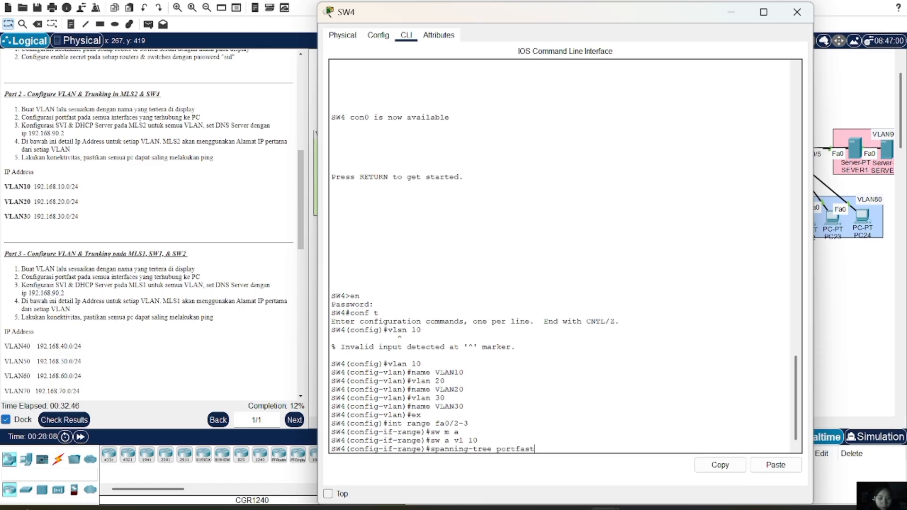
key("Return")
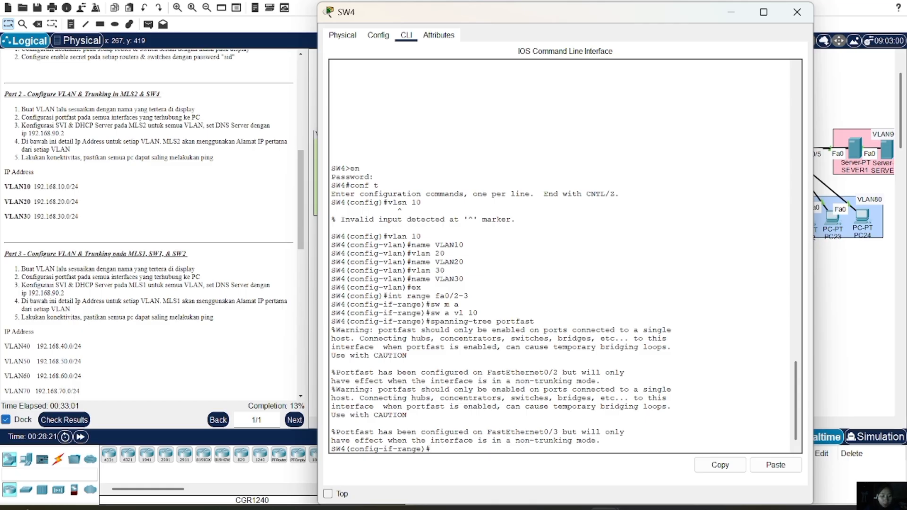
Select SW4 ports Fa0/4–5 and set them to access mode
type("ex")
key("Return")
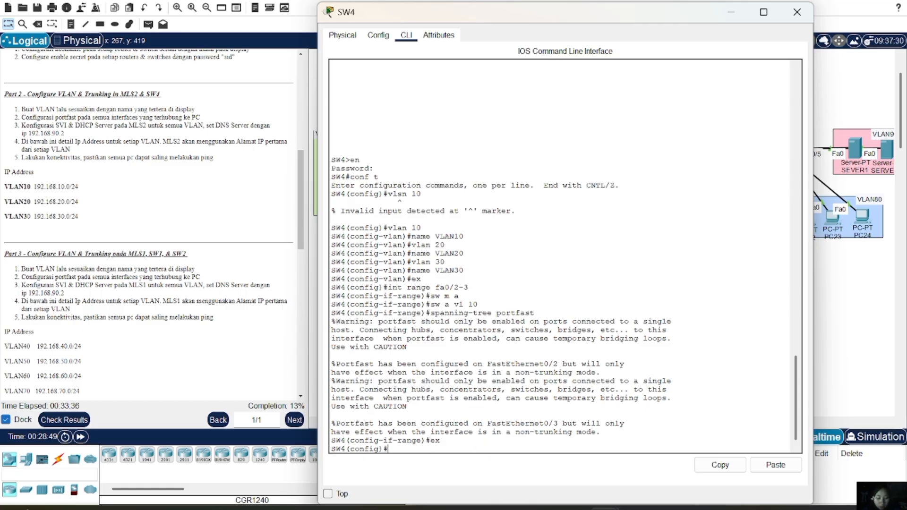
type("int range")
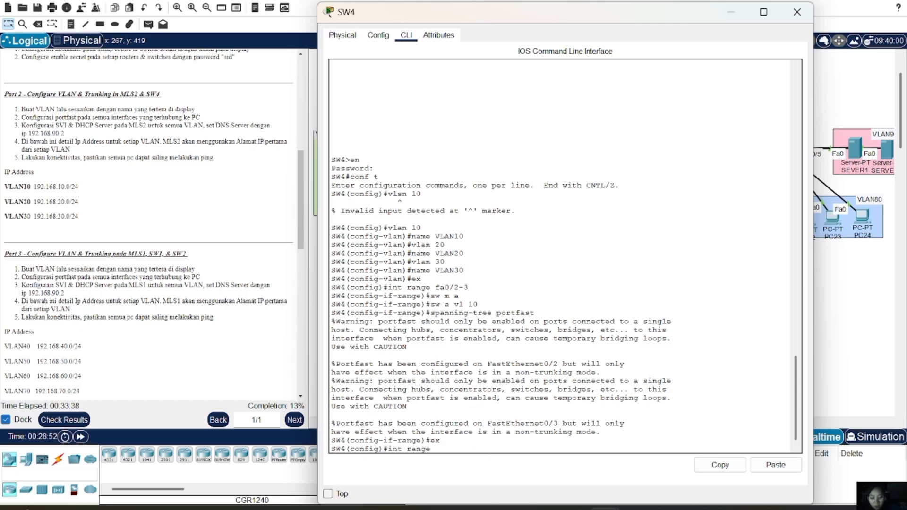
type(" fa0")
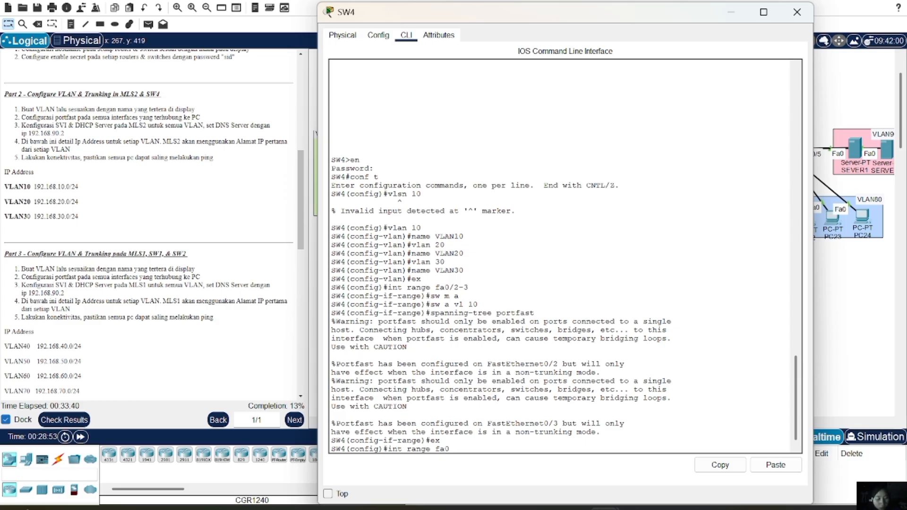
type("/4-5")
key("Return")
type("sw")
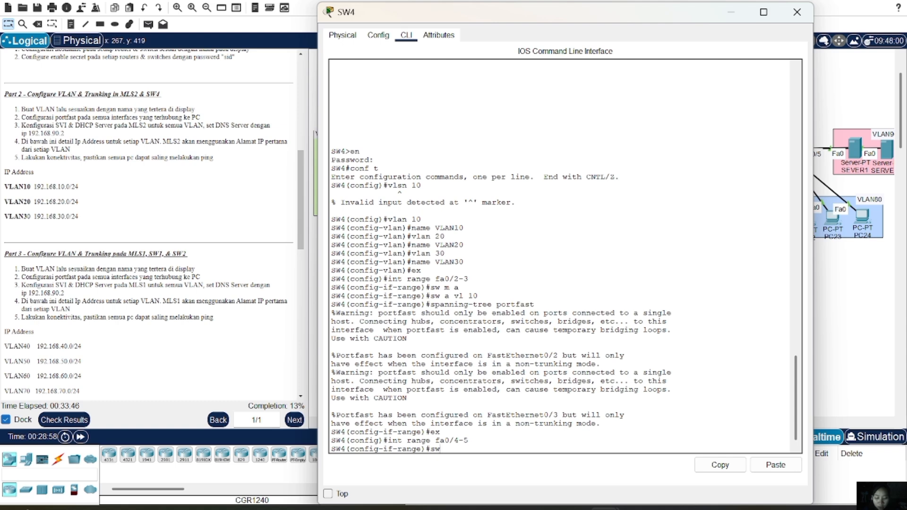
type(" m a")
key("Return")
Assign Fa0/4–5 to VLAN 20, correcting the mistyped 'sw avl 20' command
type("sw avl 20")
key("Return")
type("spa")
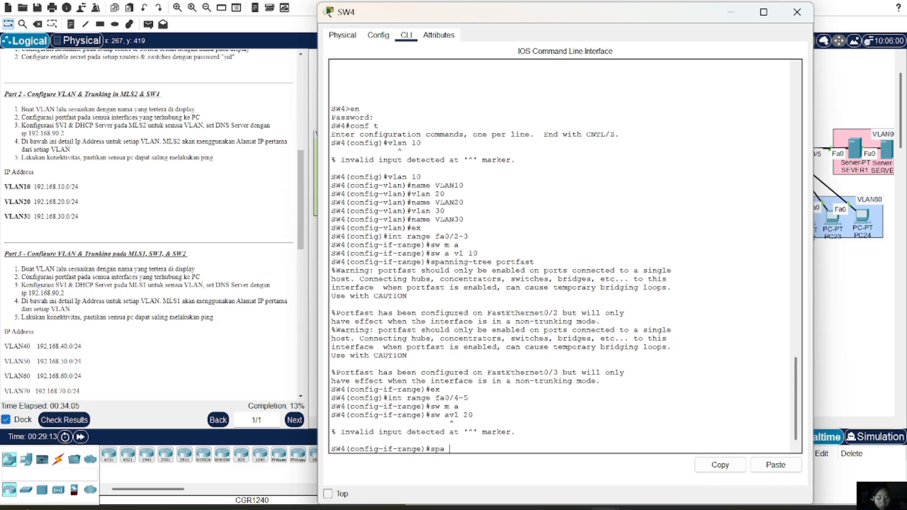
key("Up")
key("Left")
key("Left")
key("BackSpace")
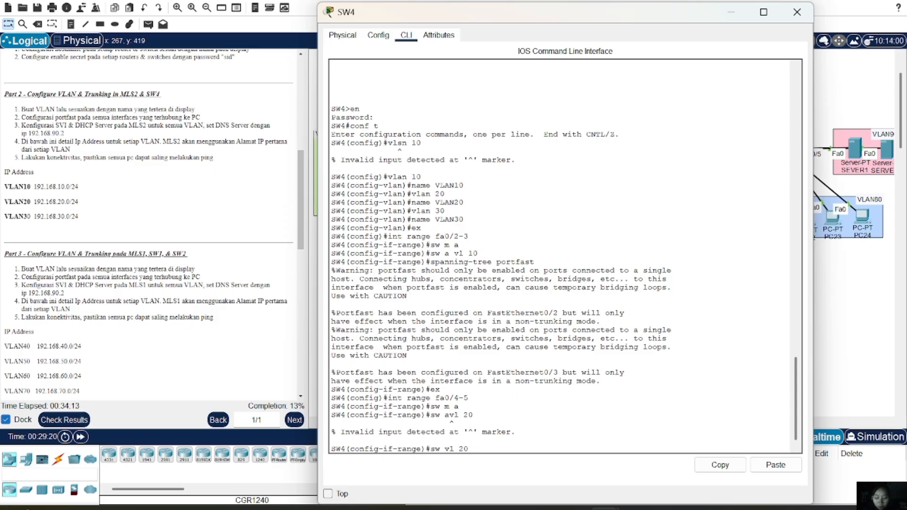
type("a")
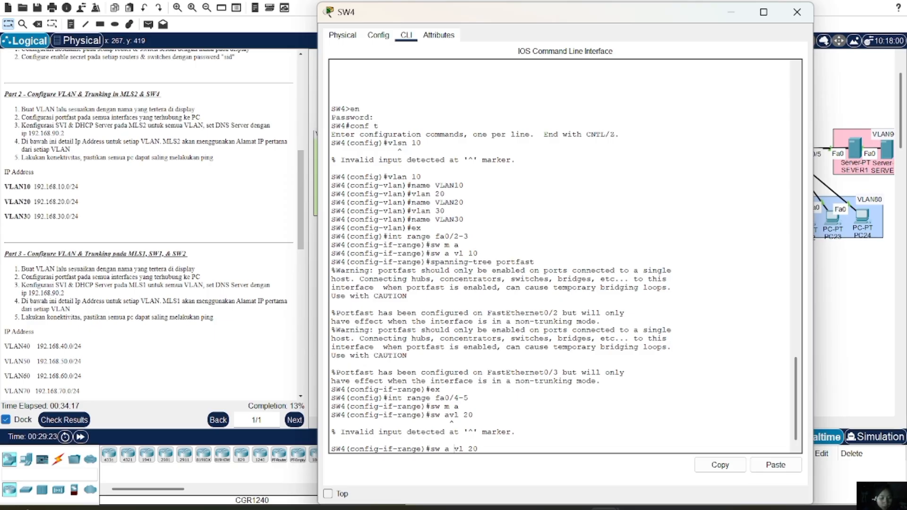
key("Return")
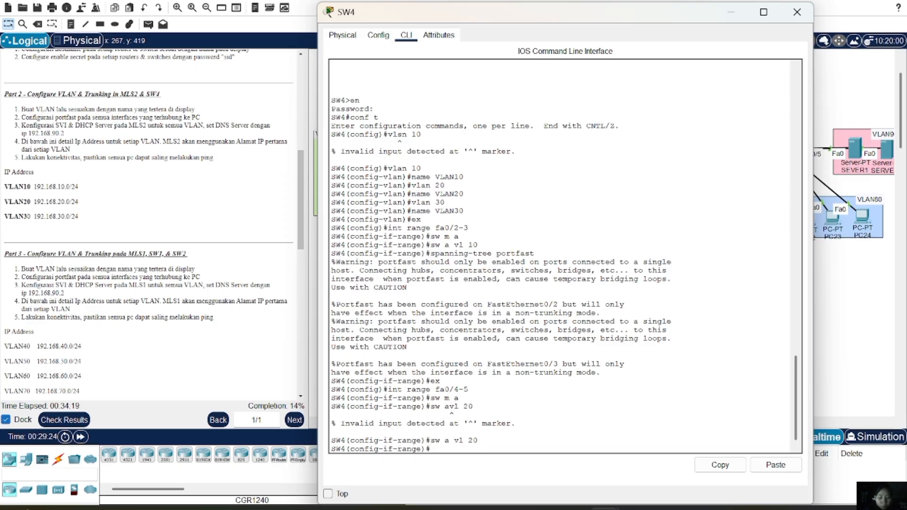
Enable portfast on Fa0/4–5 and return to global configuration mode
type("spa")
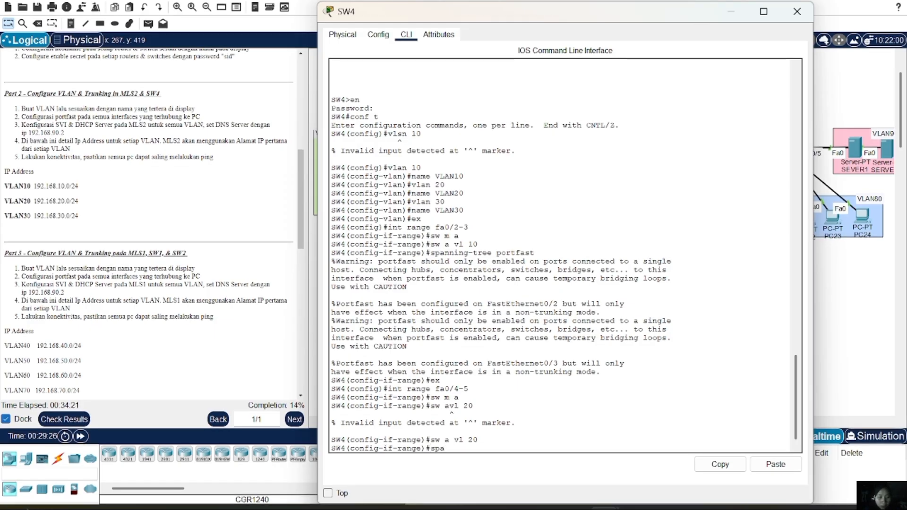
type("po")
key("BackSpace")
key("BackSpace")
key("BackSpace")
type("\\")
type("a p")
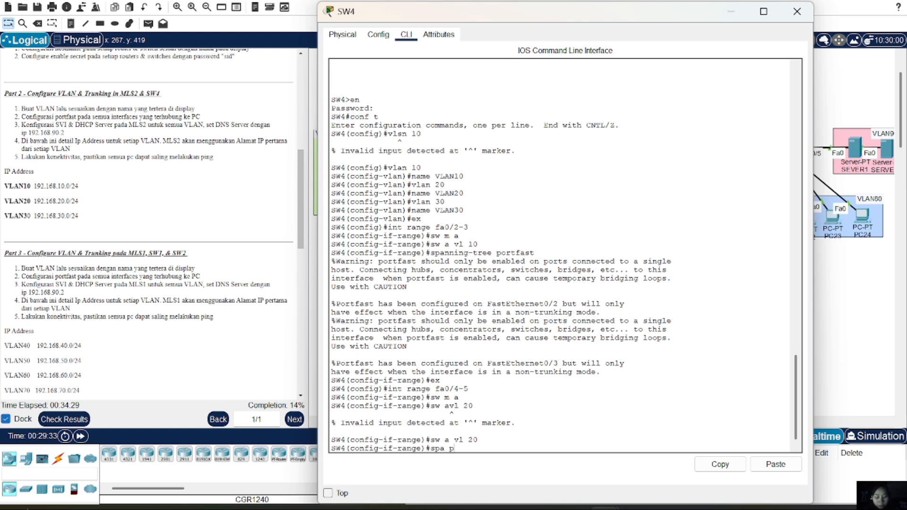
type("o")
key("Return")
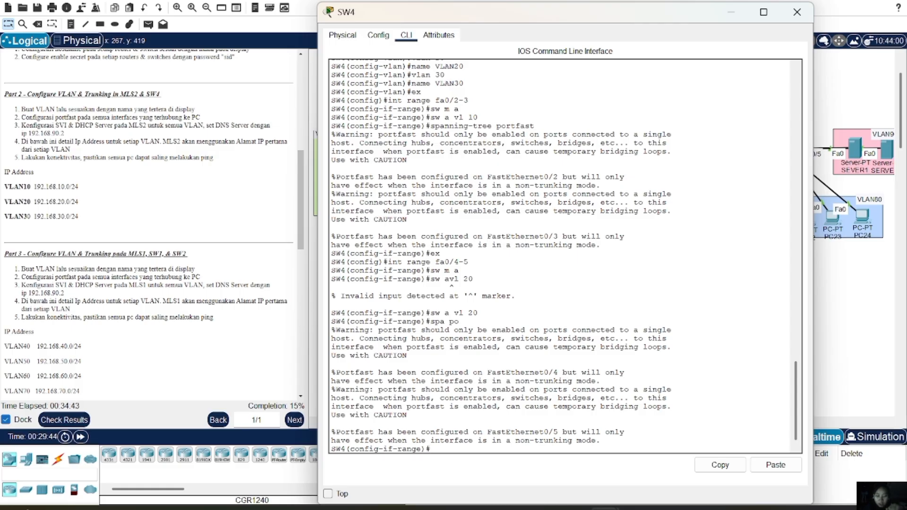
type("ex")
key("Return")
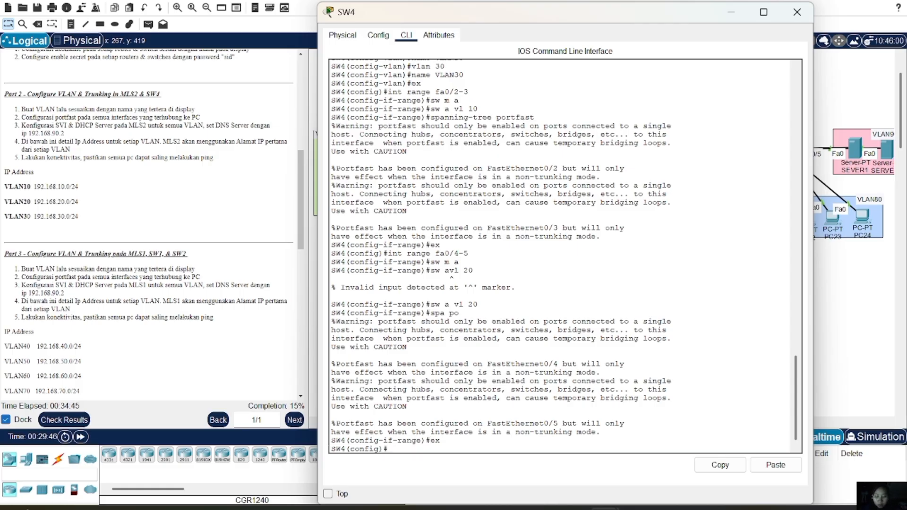
Configure SW4 ports Fa0/6–7 as VLAN 30 access ports with spanning-tree portfast
type("int range fa")
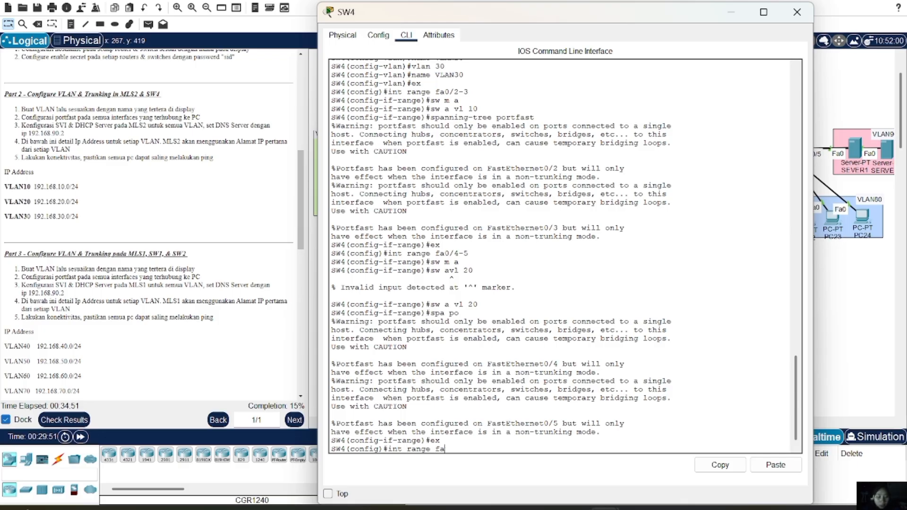
type("0/6-7")
key("Return")
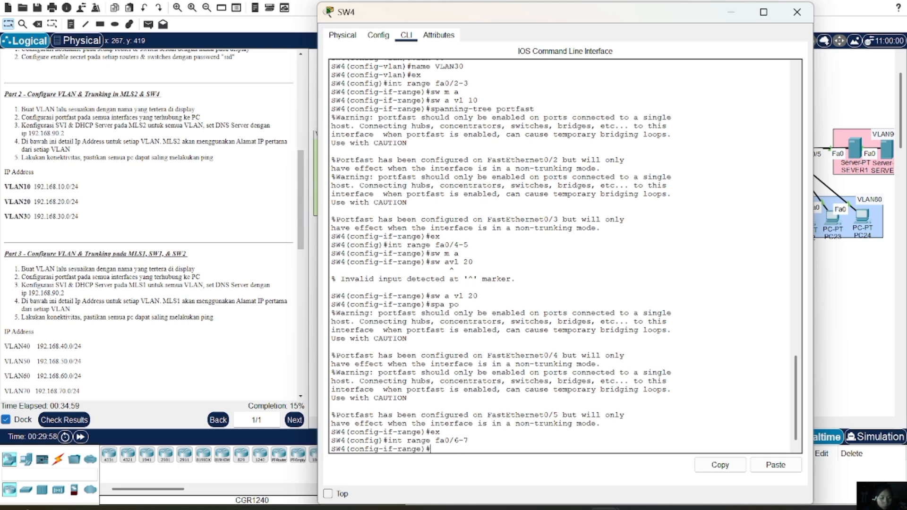
type("sw m a")
key("Return")
type("sw")
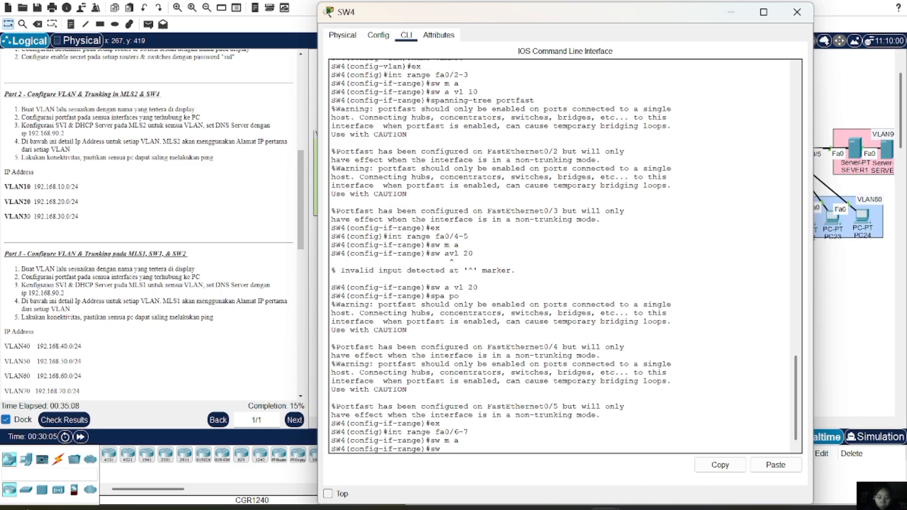
type(" a vl 30")
key("Return")
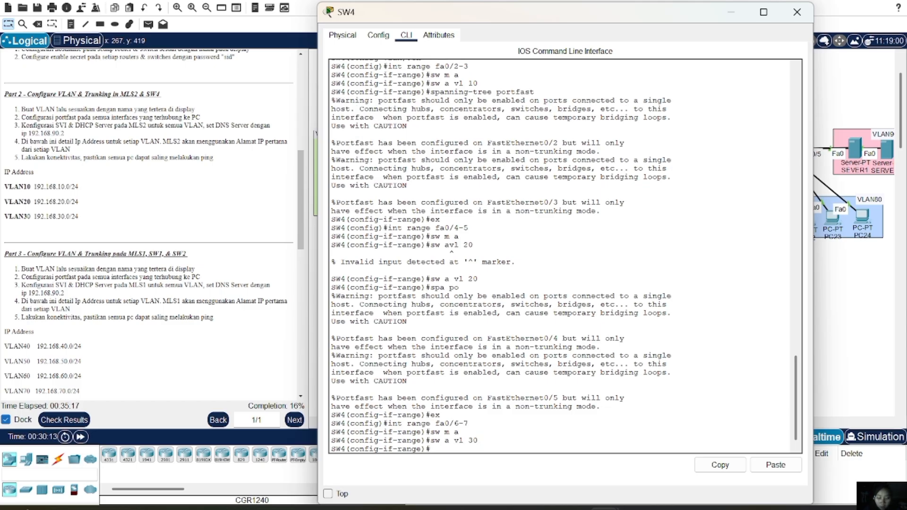
type("spa po")
key("Return")
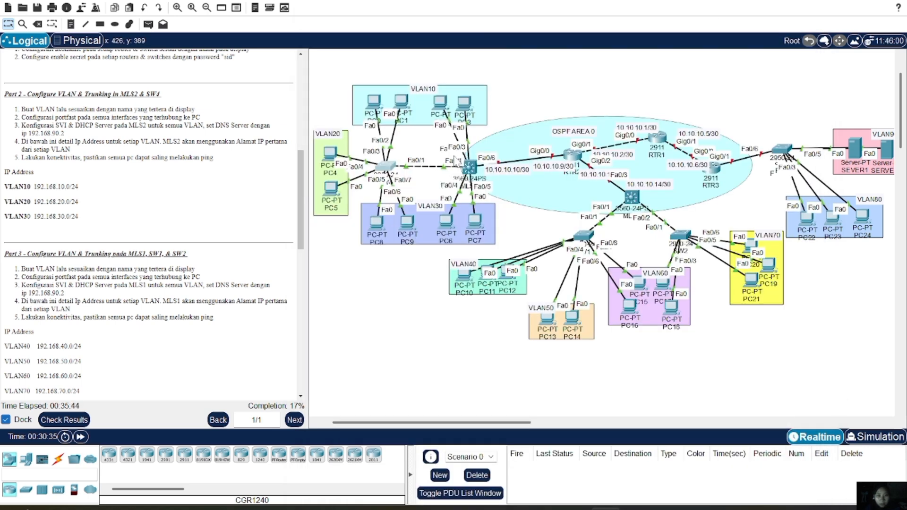
Open MLS2's CLI and enter privileged EXEC mode with the enable secret password
left_click(469, 166)
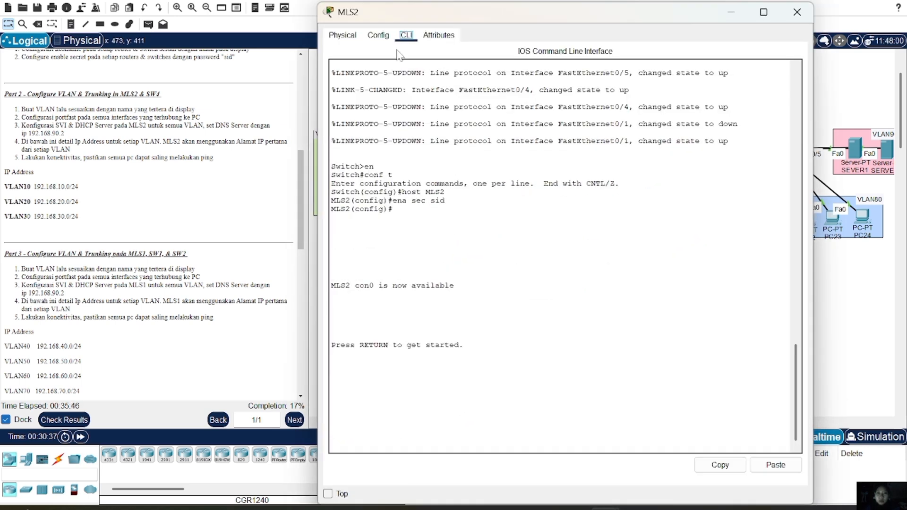
key("Return")
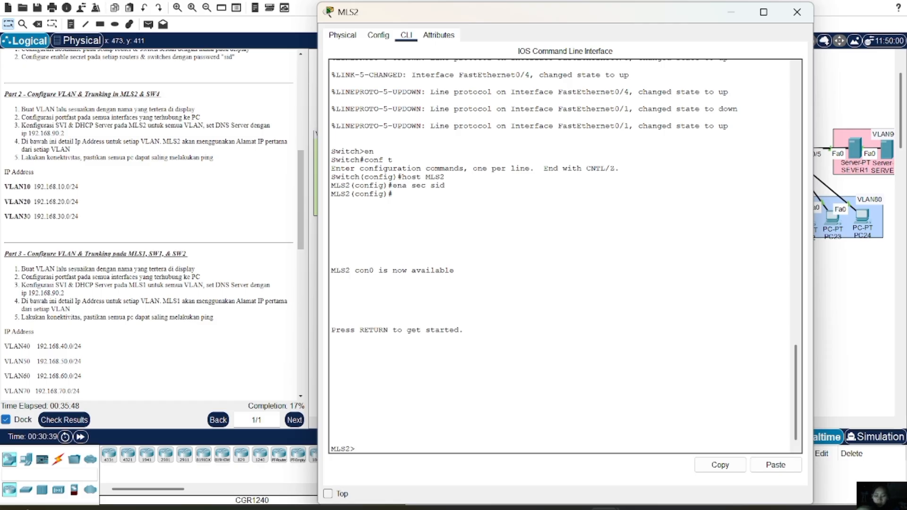
type("en")
key("Return")
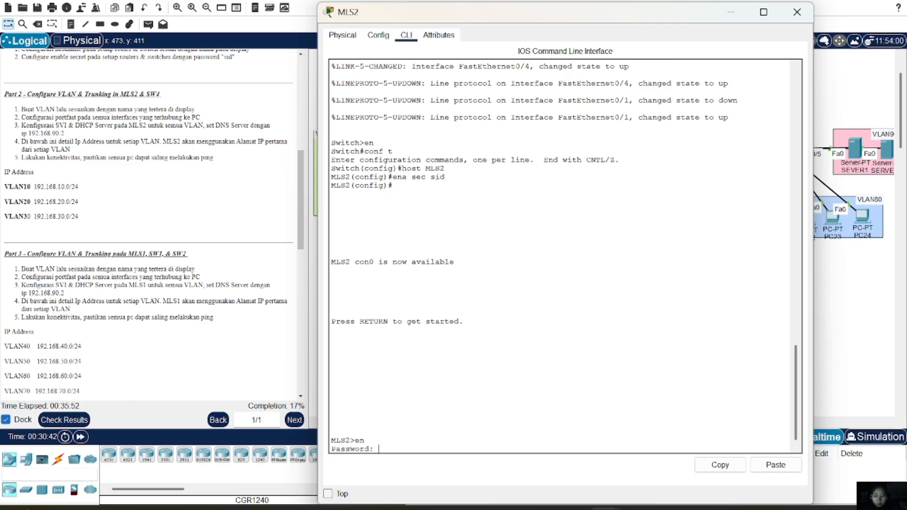
key("Return")
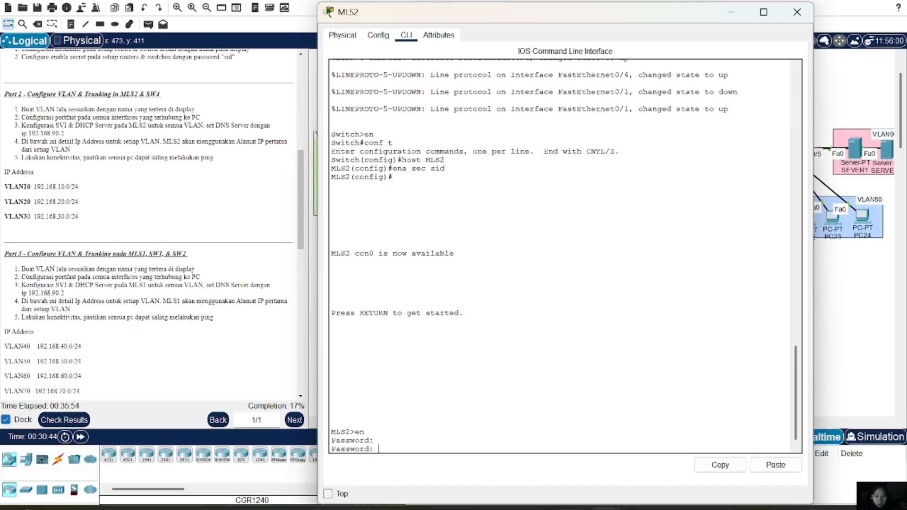
key("Return")
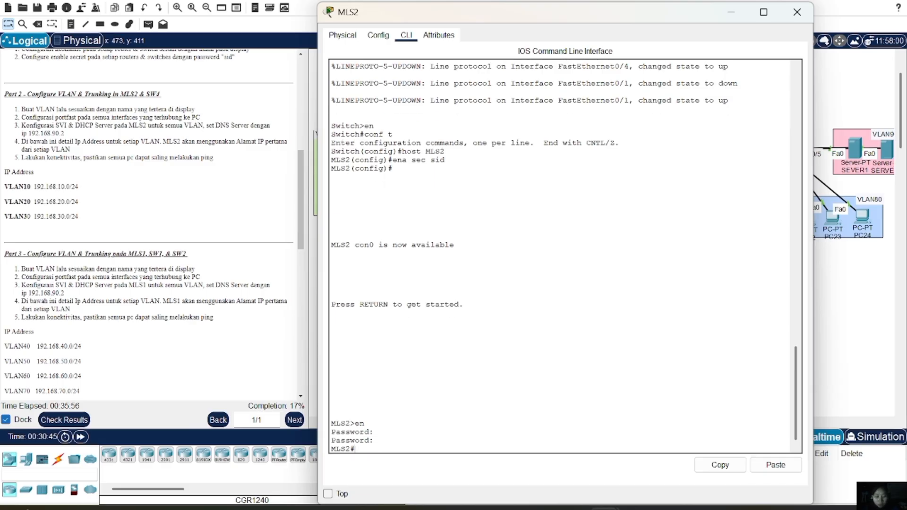
Enter global configuration and create VLAN 10 named VLAN10
type("conf t")
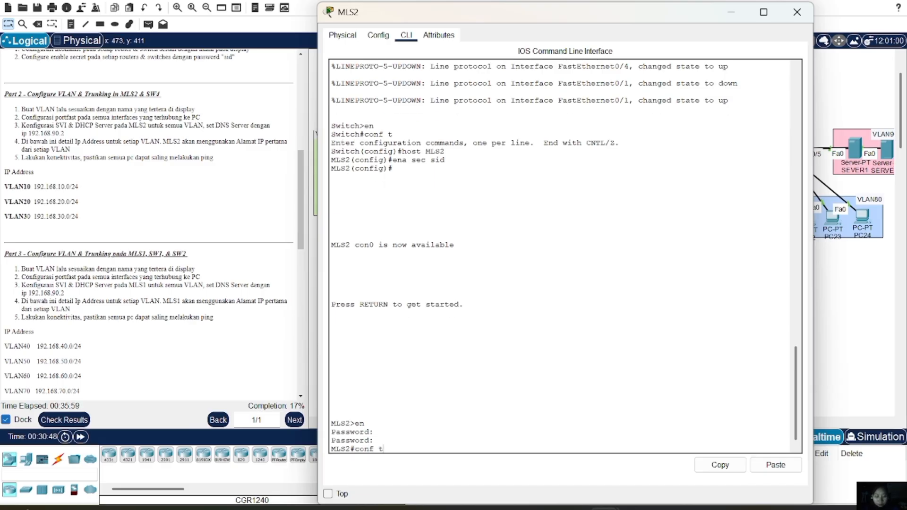
key("Return")
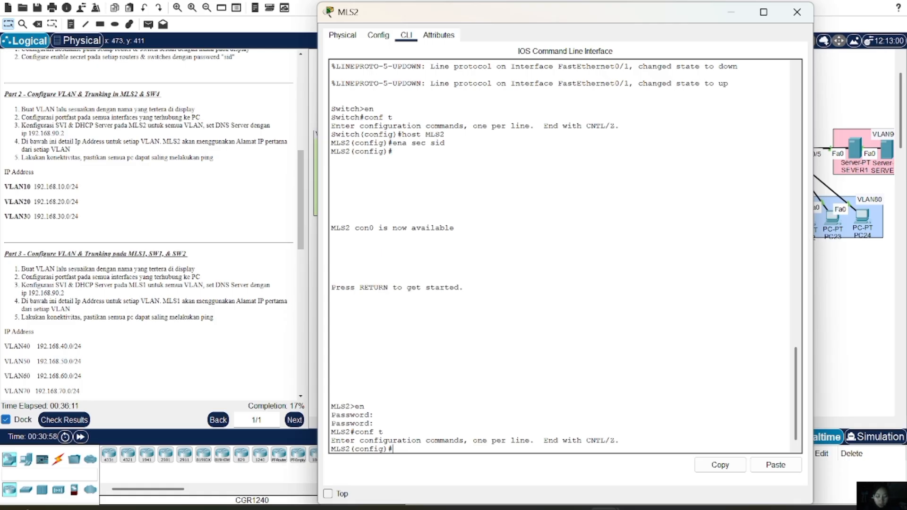
type("vlan ")
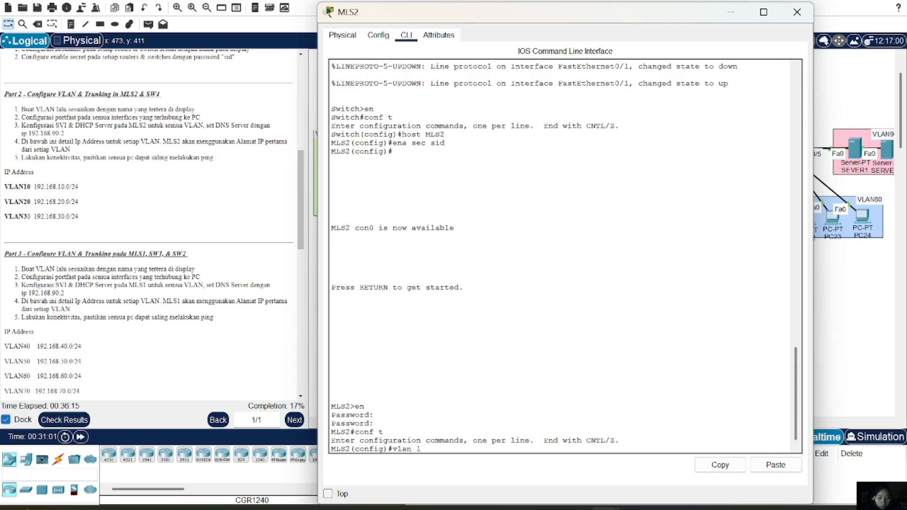
type("10")
key("Return")
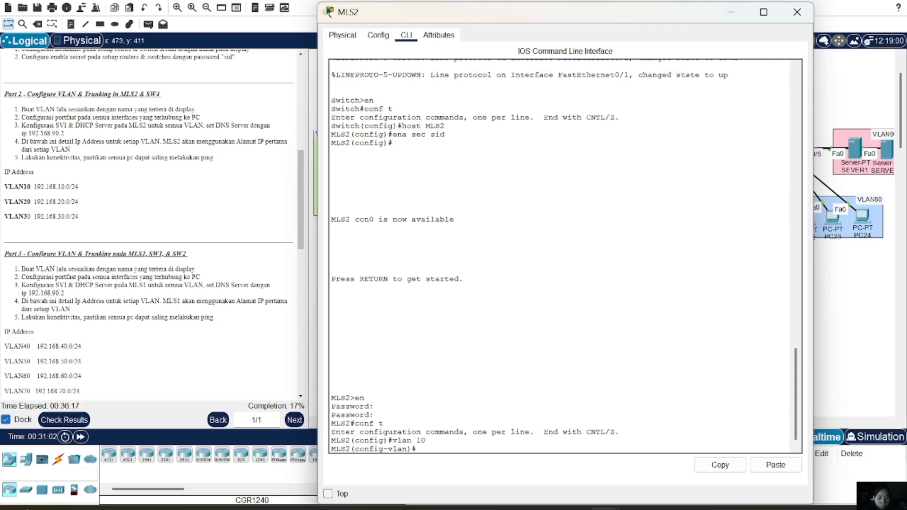
type("name VL")
type("AN10")
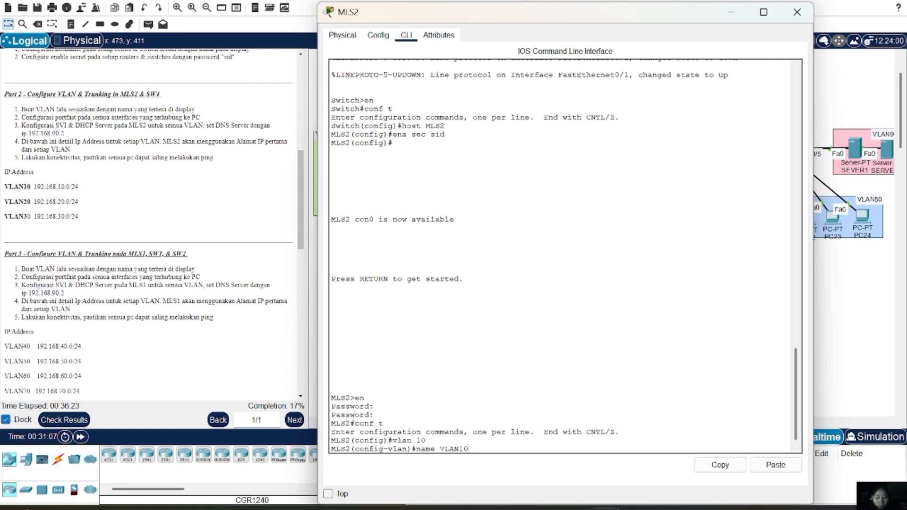
key("Return")
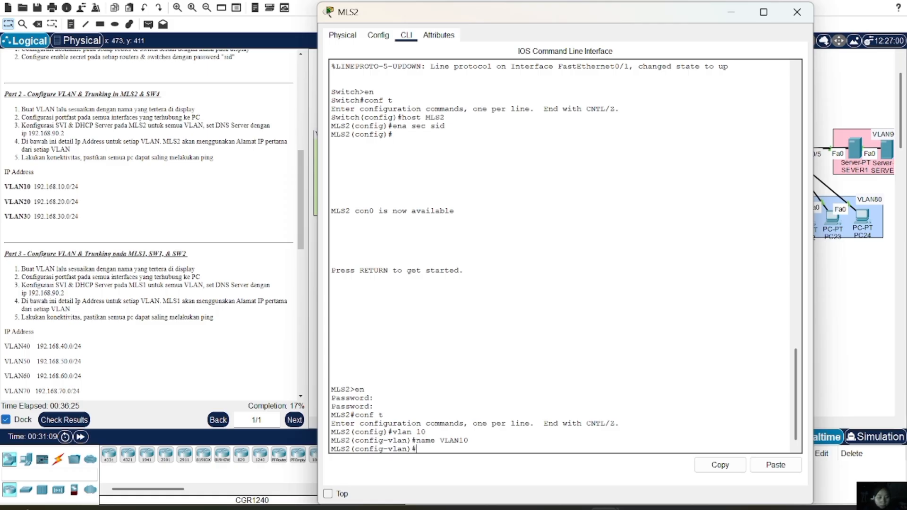
Create VLAN 20 named VLAN20, reusing the recalled name command
type("vla")
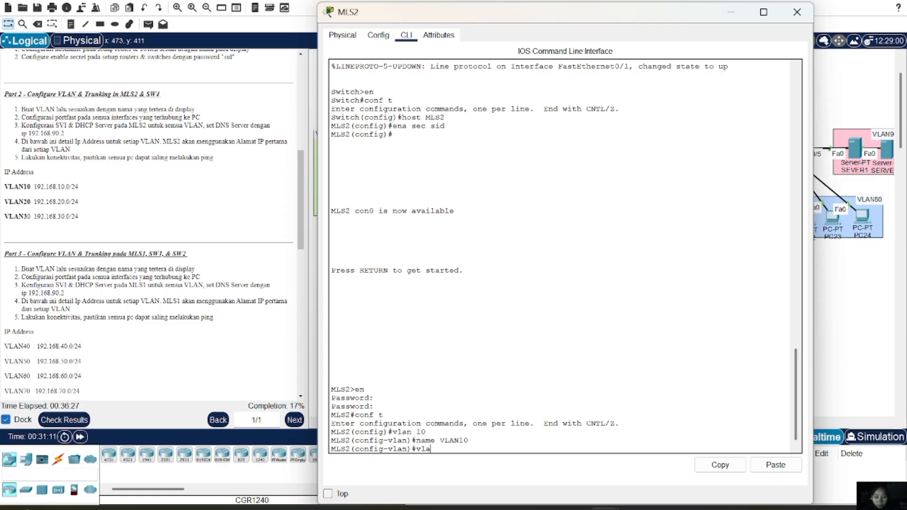
type("n 20")
key("Return")
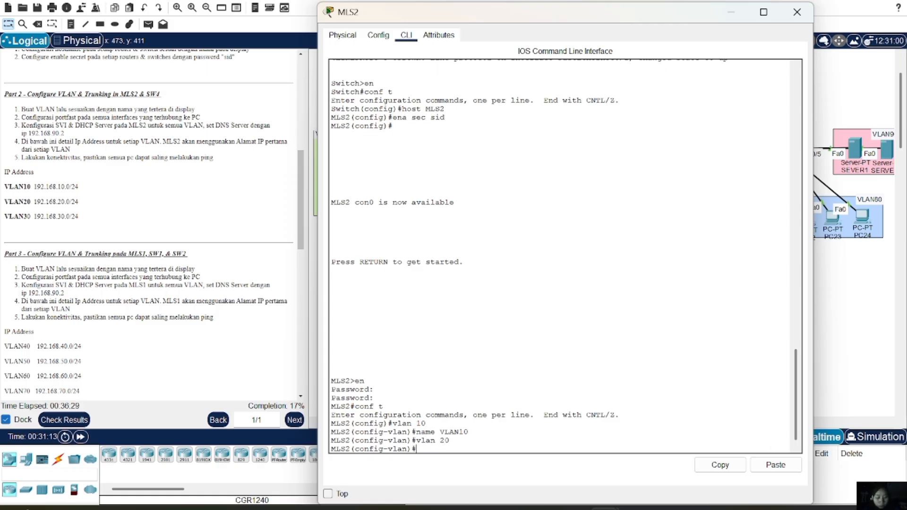
key("Up")
key("Up")
key("BackSpace")
key("BackSpace")
type("20")
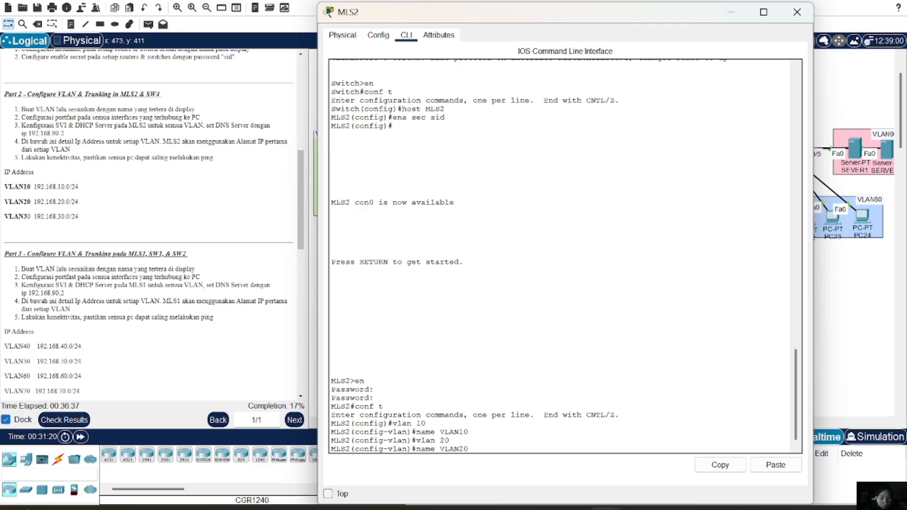
key("Return")
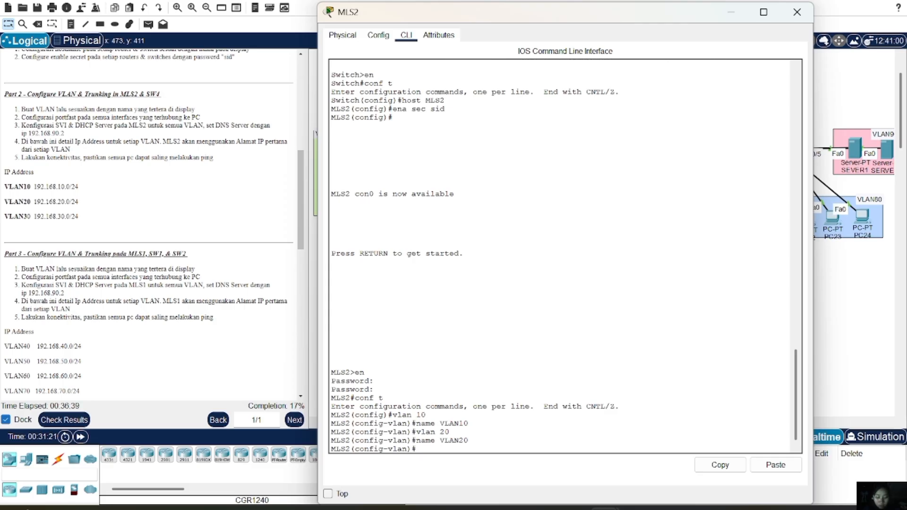
Create VLAN 30 named VLAN30, fixing the mistyped 'vlsn' command
type("vlsn")
key("BackSpace")
key("BackSpace")
type("an 30")
key("Return")
type("name VLAN20")
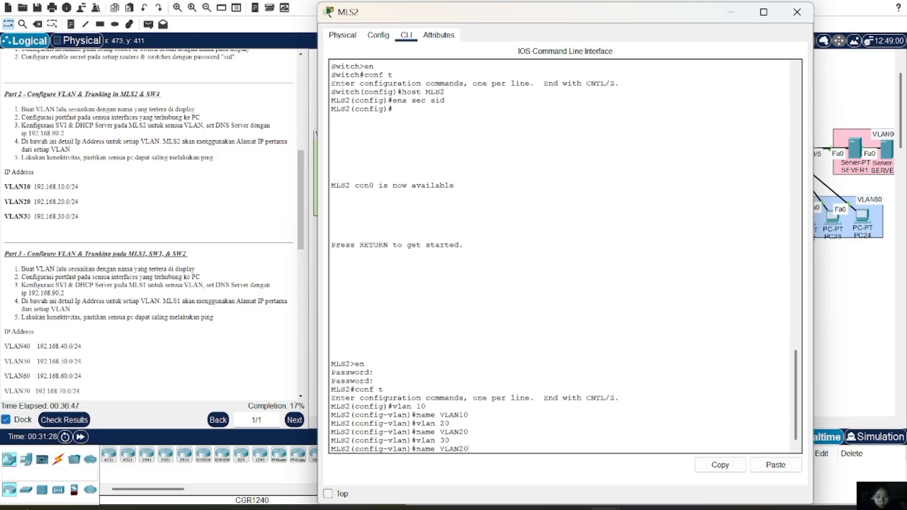
key("BackSpace")
key("BackSpace")
type("30")
key("Return")
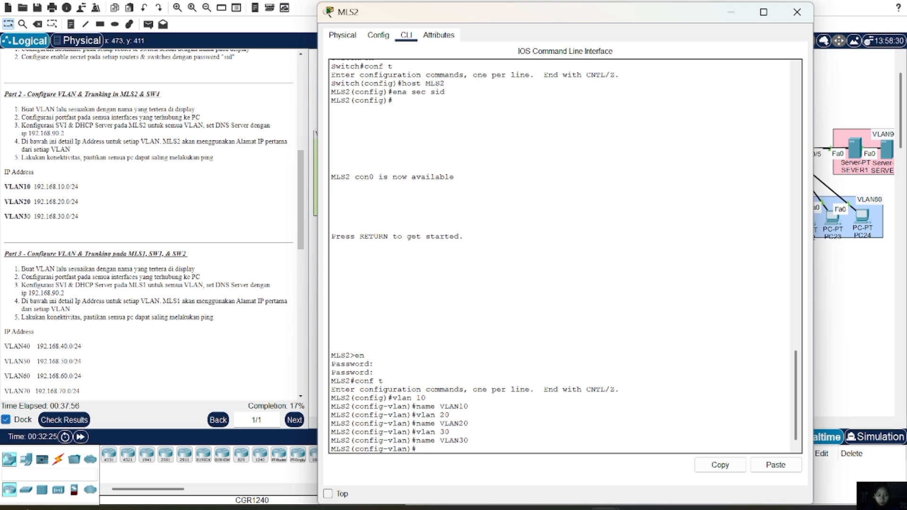
Leave VLAN mode, select MLS2 ports Fa0/2–3 and set them to access mode
type("ex")
key("Return")
type("inr")
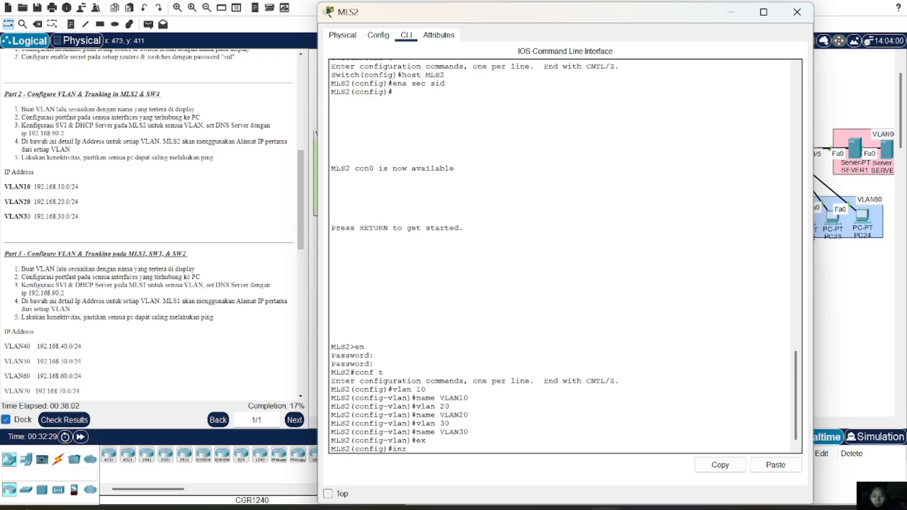
key("BackSpace")
type("t range fa0/")
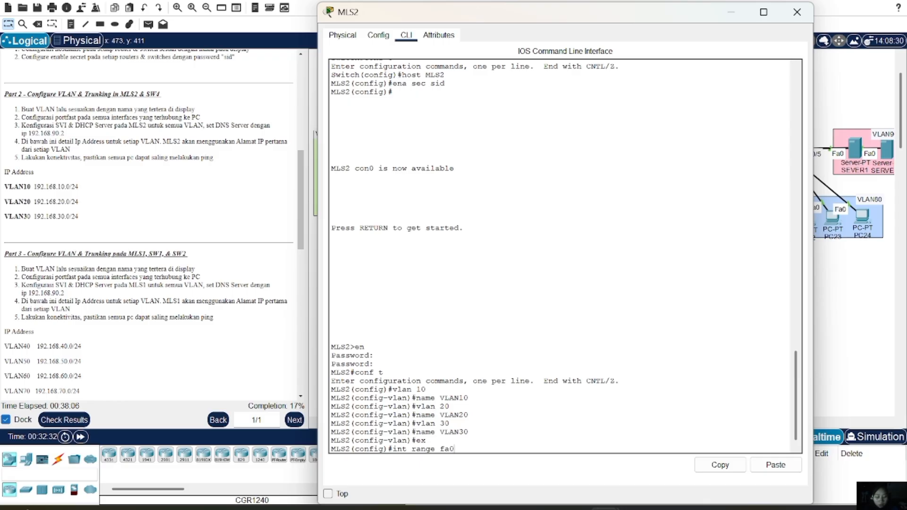
type("2-3")
key("Return")
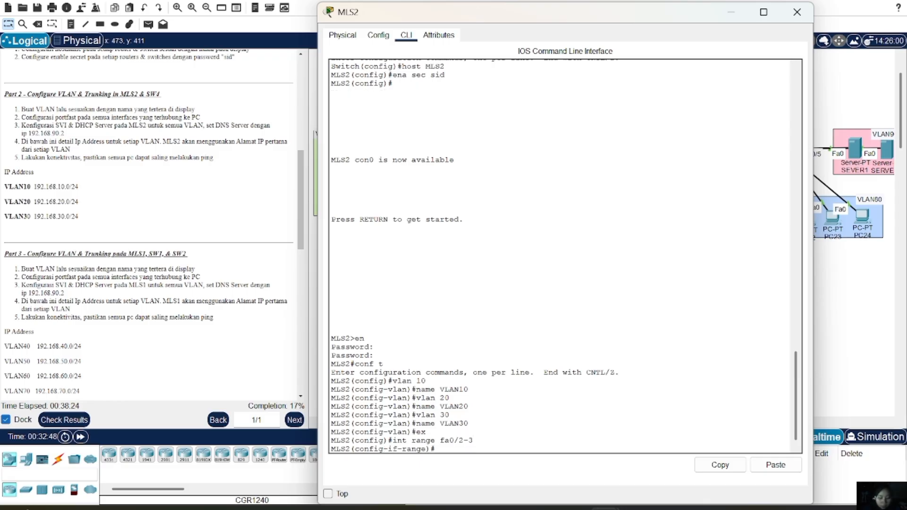
type("sw m a")
key("Return")
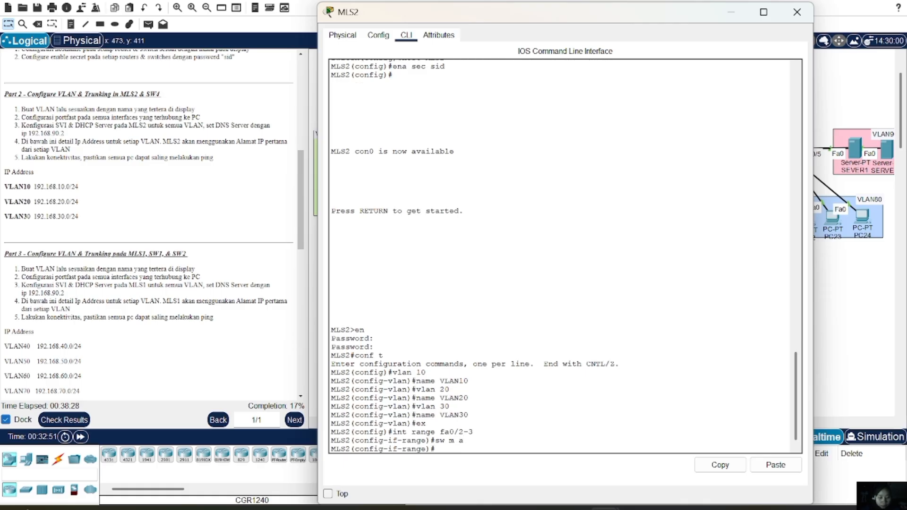
Assign Fa0/2–3 to VLAN 10 and enable portfast
type("sw a vl 10")
key("Return")
type("spa")
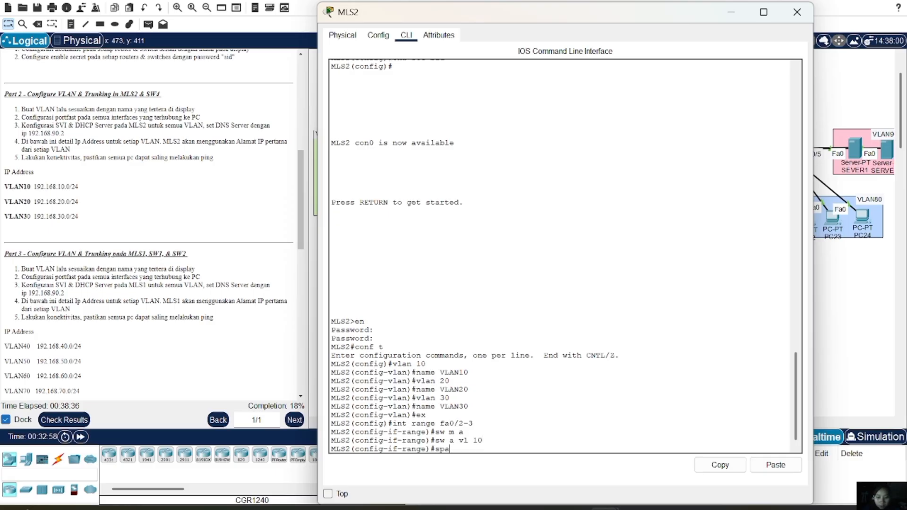
type(" po")
key("Return")
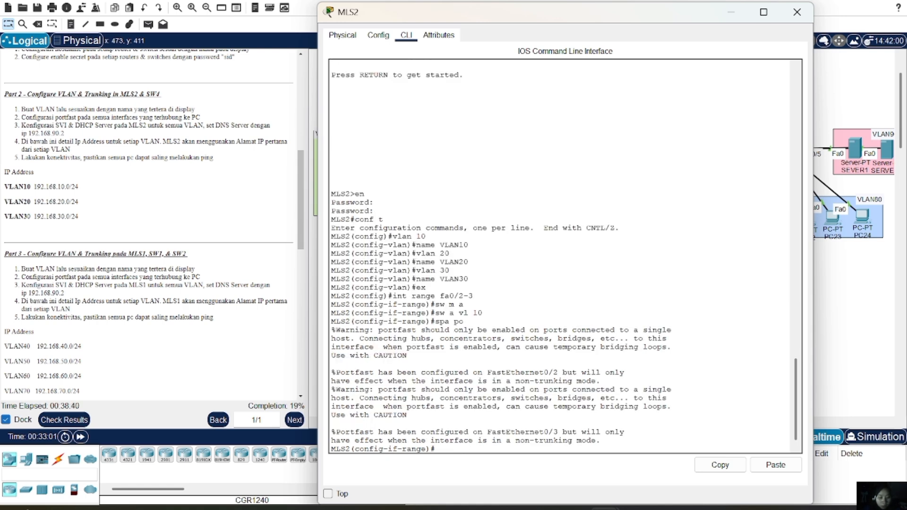
type("e")
Return to global configuration, select MLS2 ports Fa0/4–5 and make them access ports
type("x")
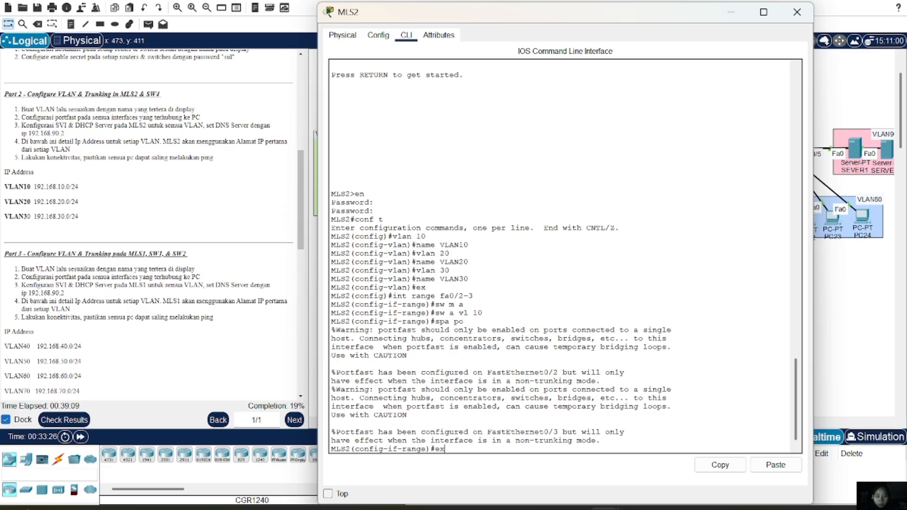
key("Return")
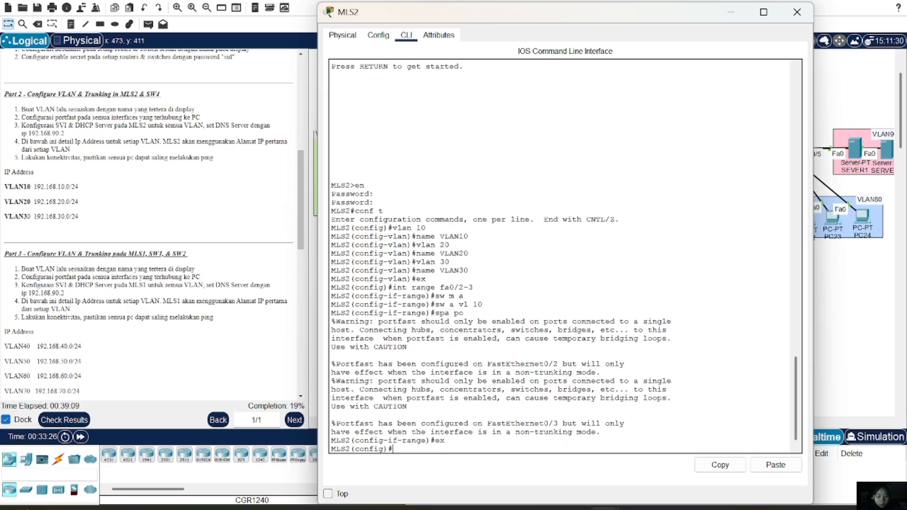
type("int")
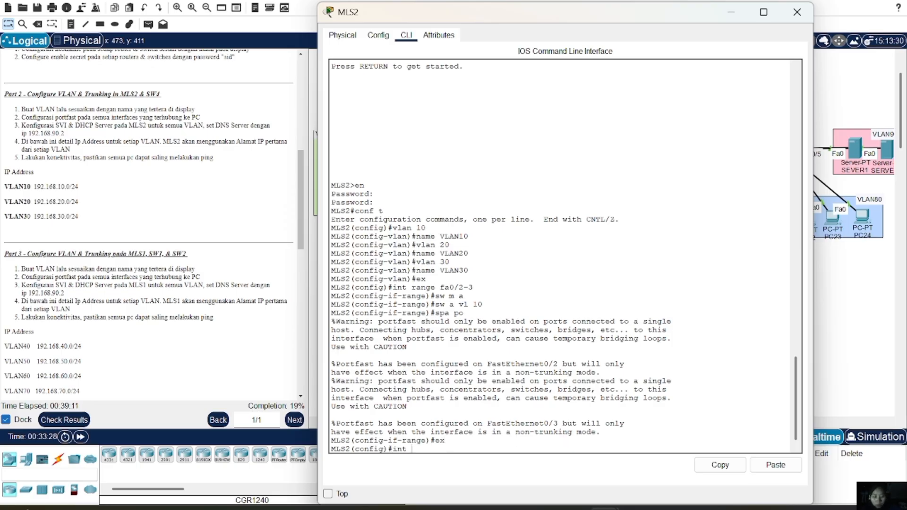
type(" range fa")
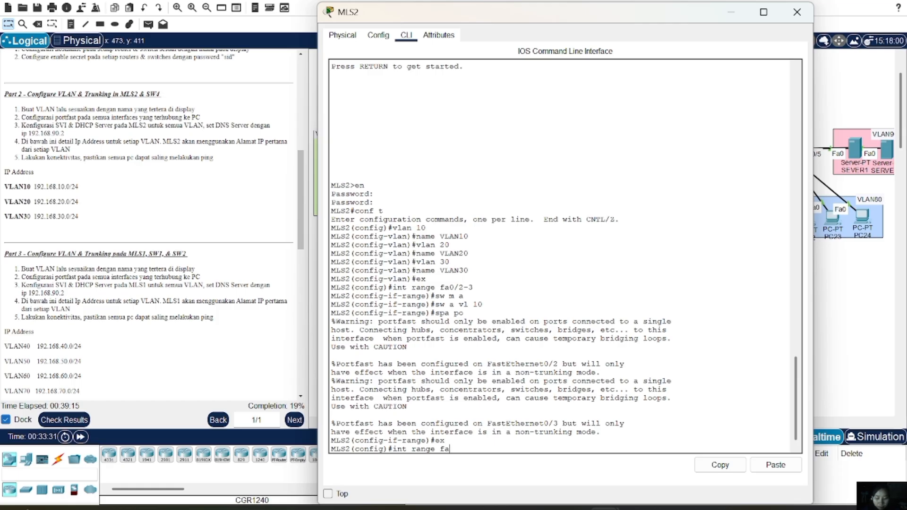
type("4")
key("BackSpace")
type("0/4-5")
key("Return")
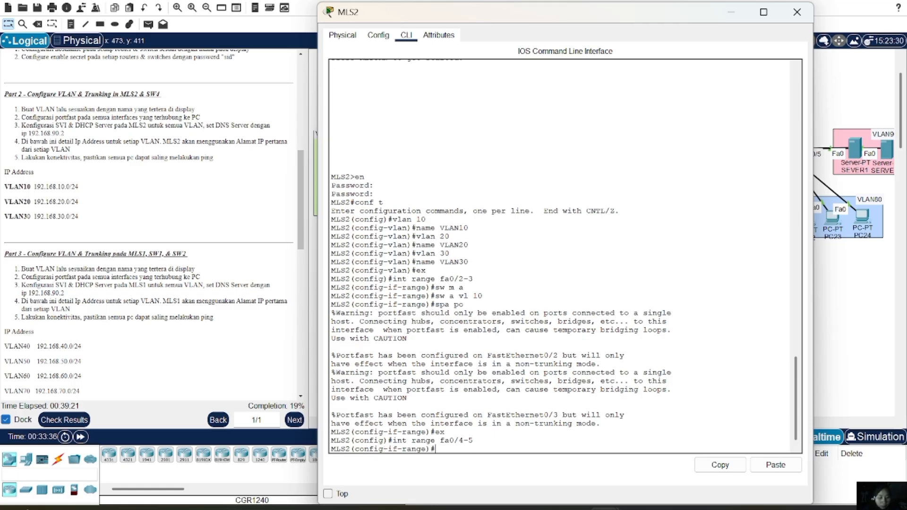
type("sw m a")
key("Return")
Assign Fa0/4–5 to VLAN 30 instead of 20, enable PortFast and exit to global configuration
type("sw")
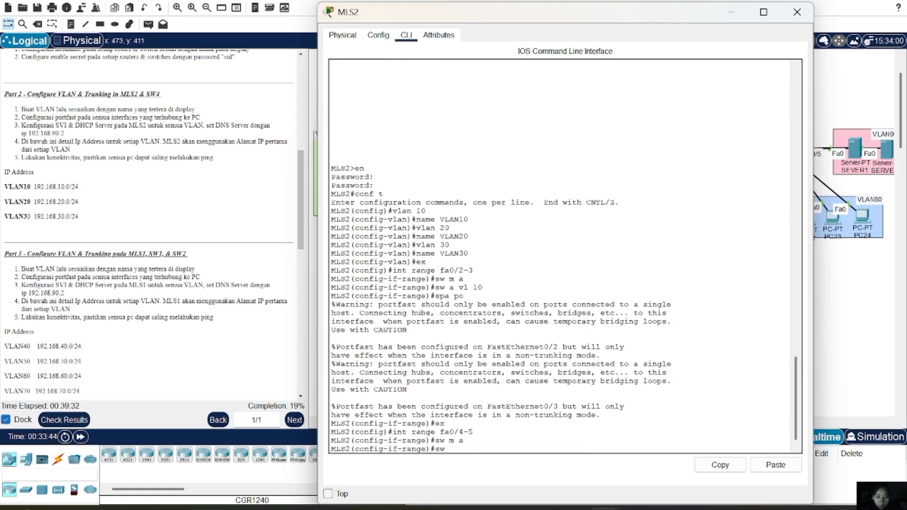
type(" a vl 20")
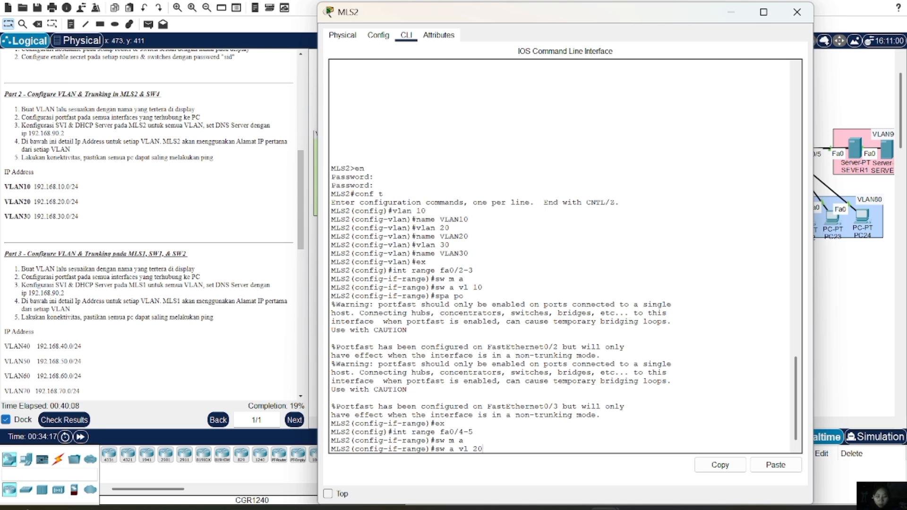
key("BackSpace")
key("BackSpace")
type("3")
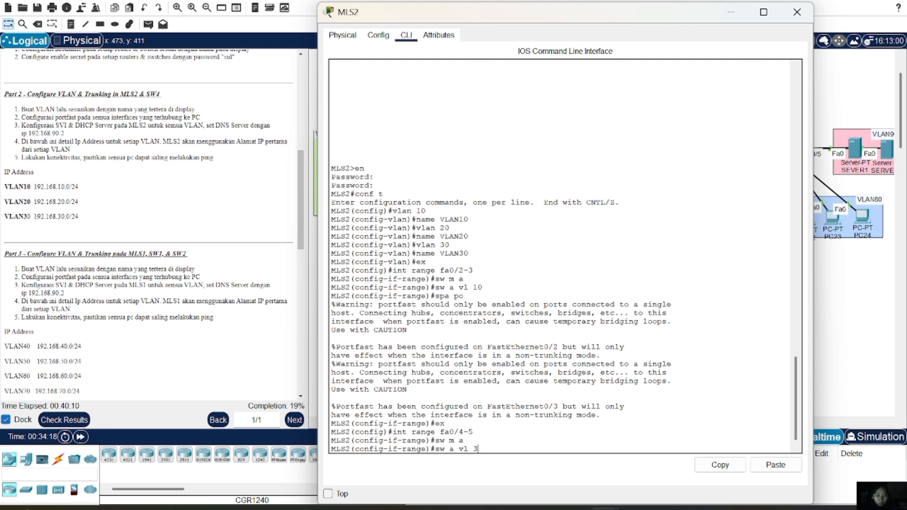
type("0")
key("Return")
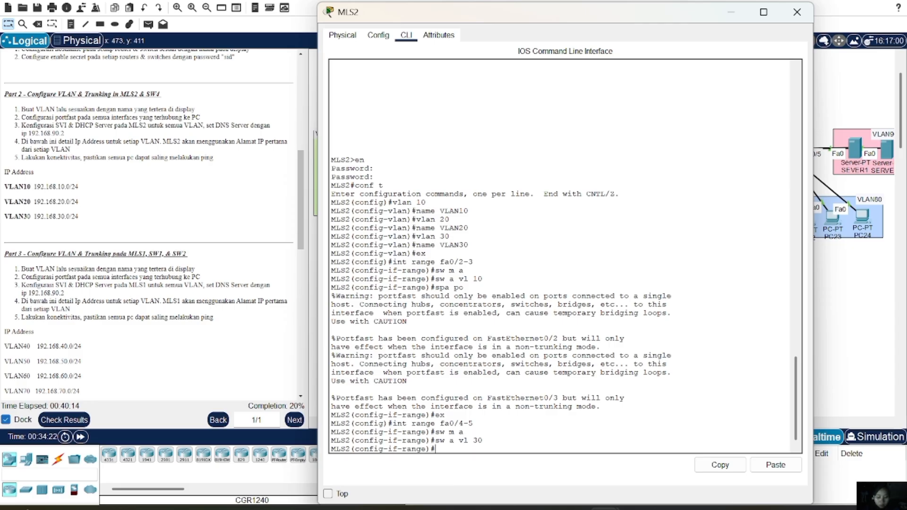
type("spa po")
key("Return")
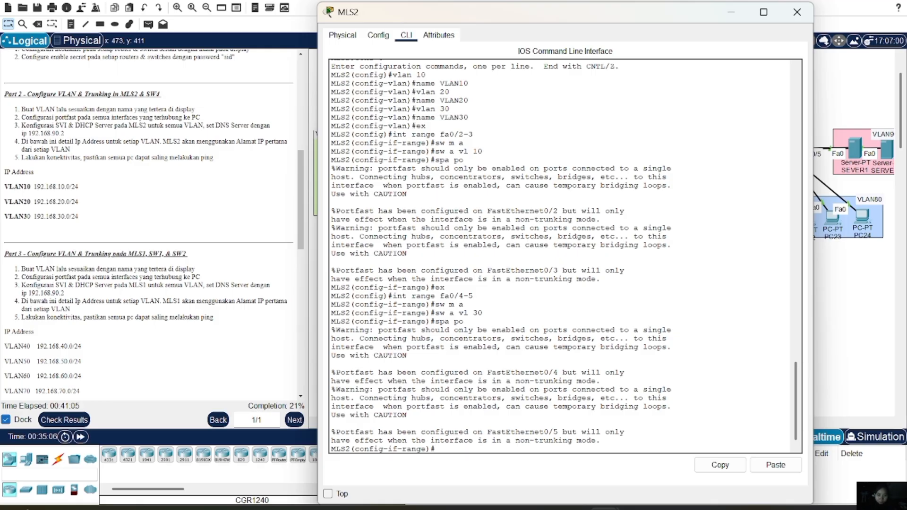
type("ex")
key("Return")
type("i n")
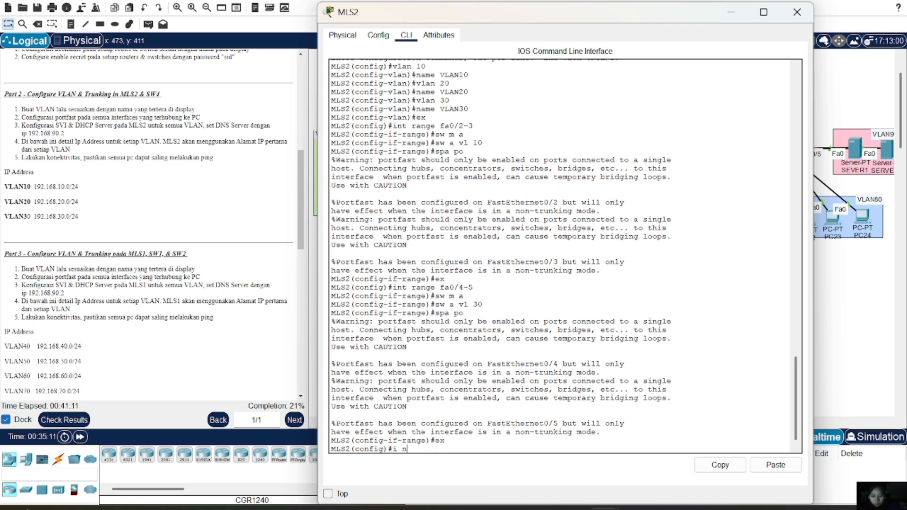
On Fa0/3, add and then remove the allowed VLAN 10-30 trunk setting
key("BackSpace")
key("BackSpace")
type("nt range")
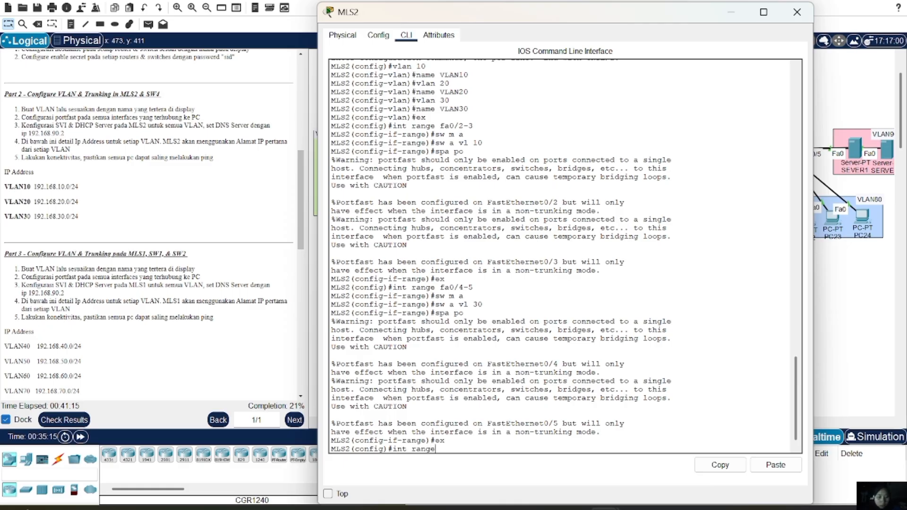
type(" fa0/3")
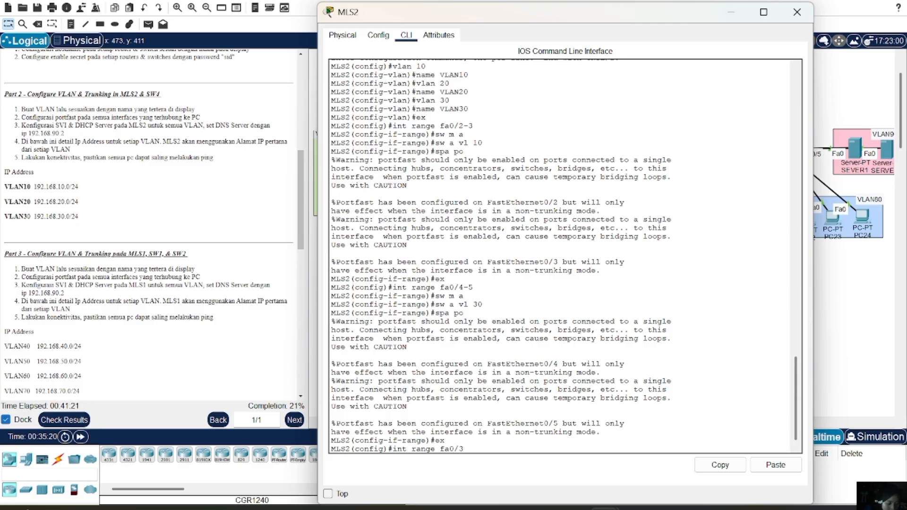
key("Return")
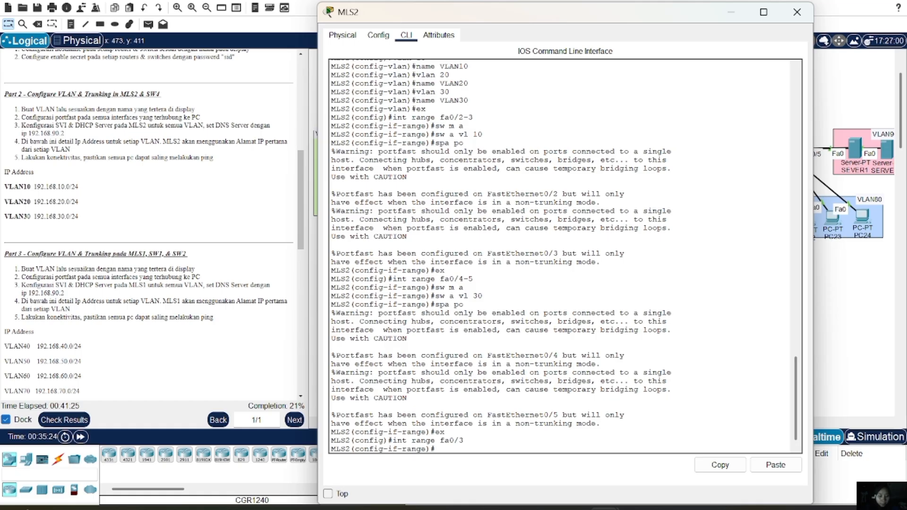
type("sw tr")
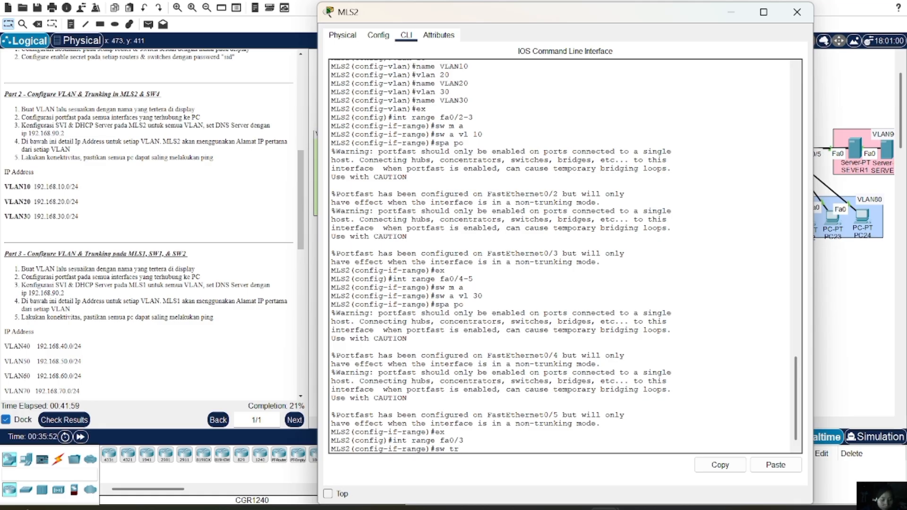
type(" all vl")
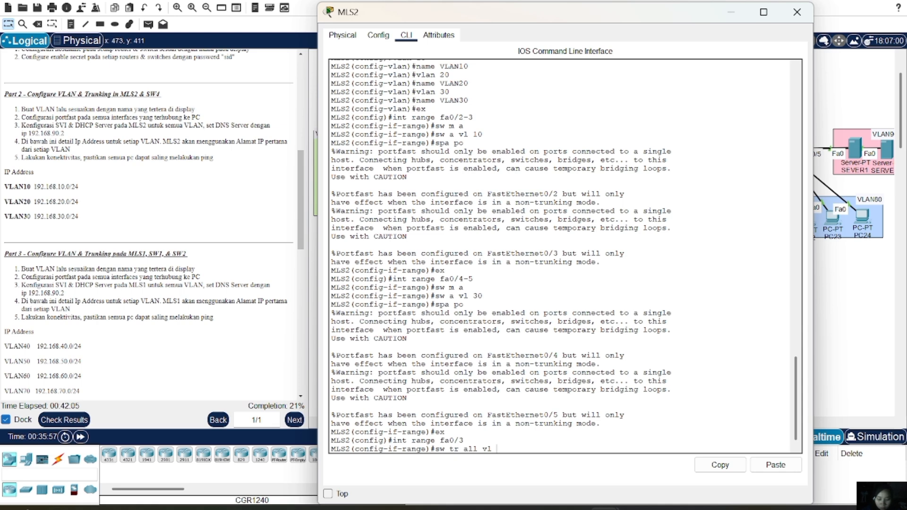
type(" 10-30")
key("Return")
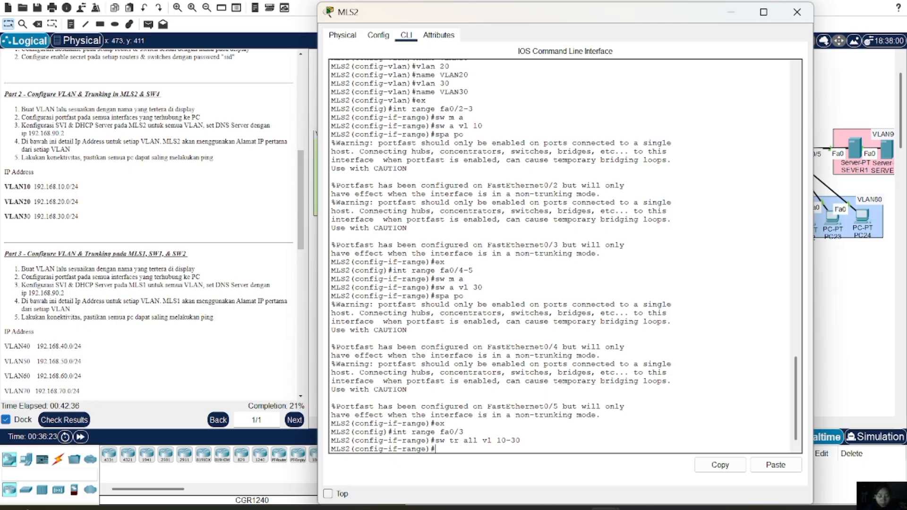
type("no sw tr all vl 10-30")
key("Return")
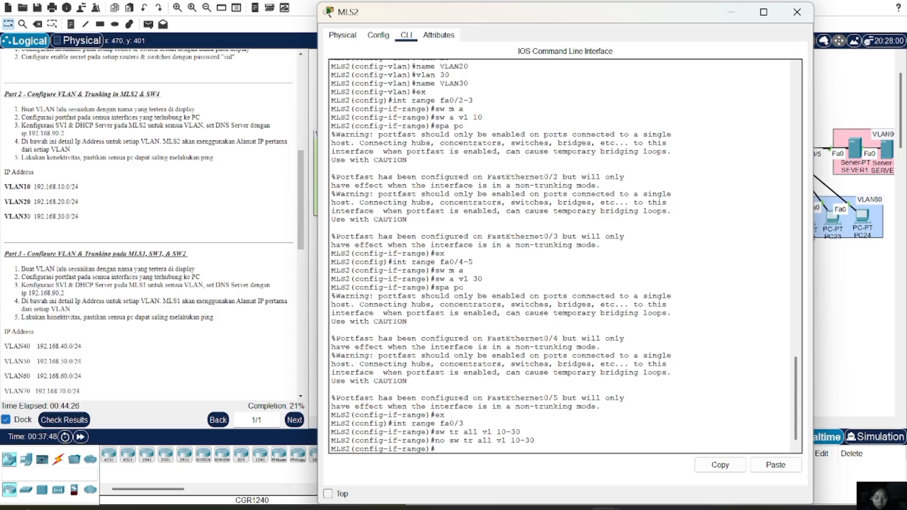
type("ex")
key("Return")
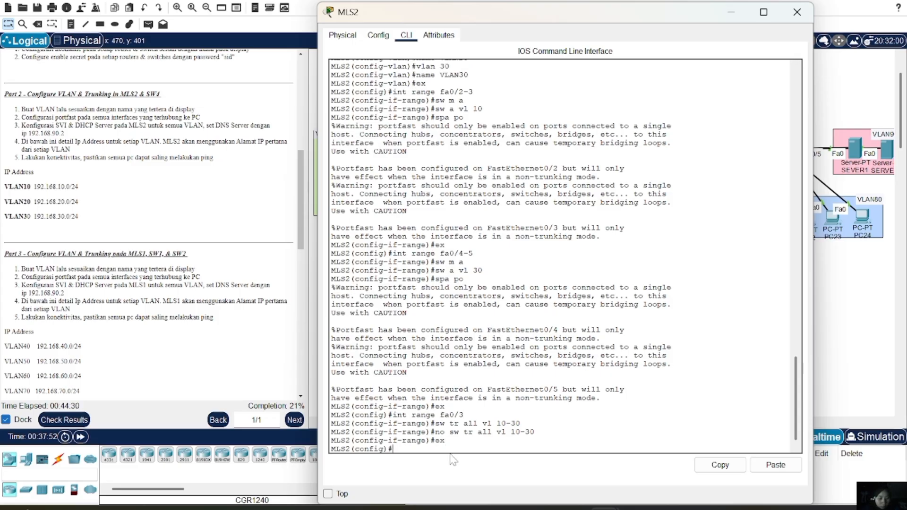
Set Fa0/1's trunk encapsulation to dot1q and close the MLS2 window
type("sw t encaps")
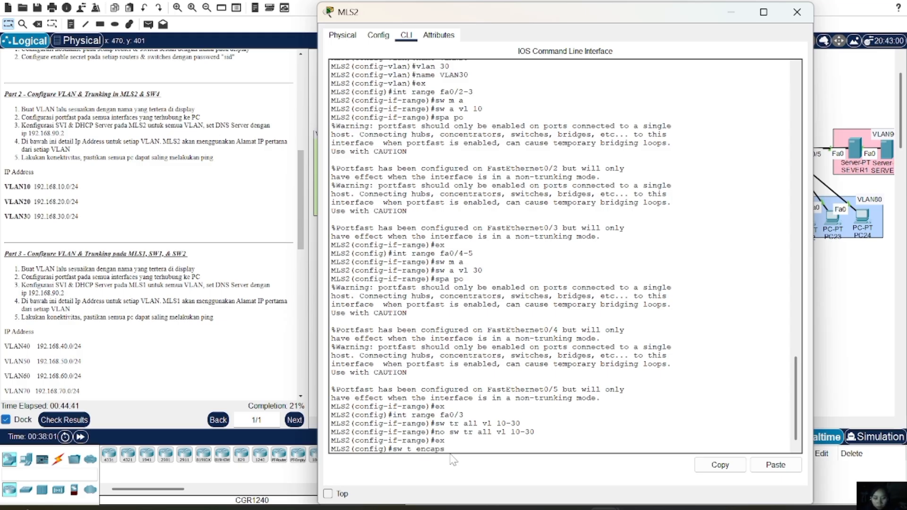
type("ulation dot1")
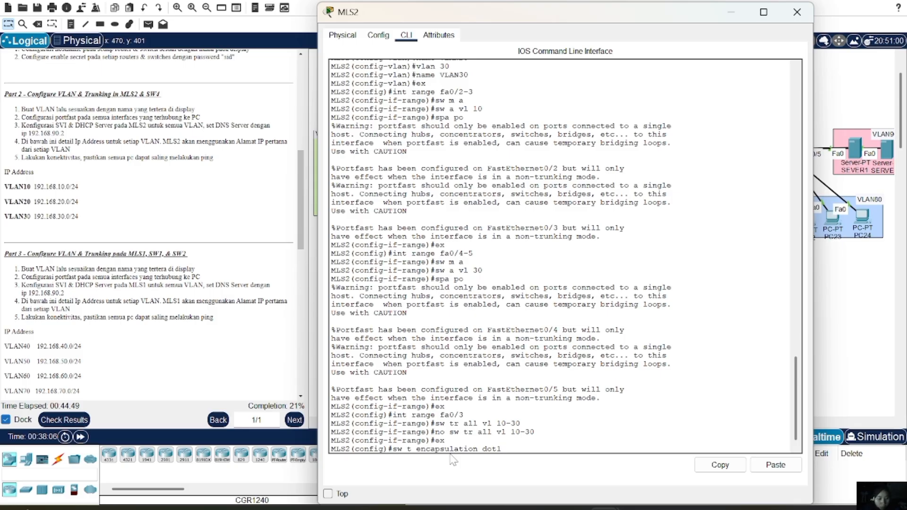
type("q")
key("BackSpace")
key("BackSpace")
key("BackSpace")
key("BackSpace")
key("BackSpace")
key("BackSpace")
key("BackSpace")
key("BackSpace")
key("BackSpace")
key("BackSpace")
key("BackSpace")
key("BackSpace")
key("BackSpace")
key("BackSpace")
key("BackSpace")
key("BackSpace")
key("BackSpace")
key("BackSpace")
key("BackSpace")
key("BackSpace")
key("BackSpace")
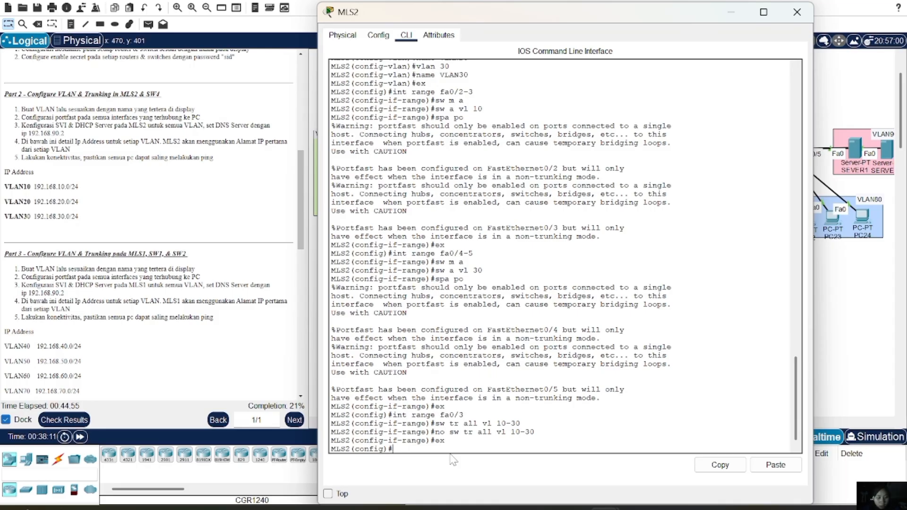
type("in")
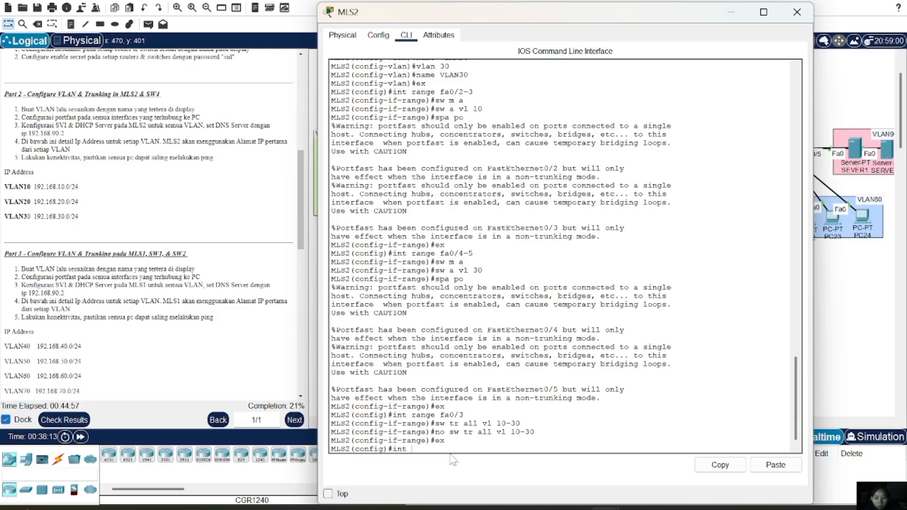
type("t fa0/1")
key("Return")
type("sw t")
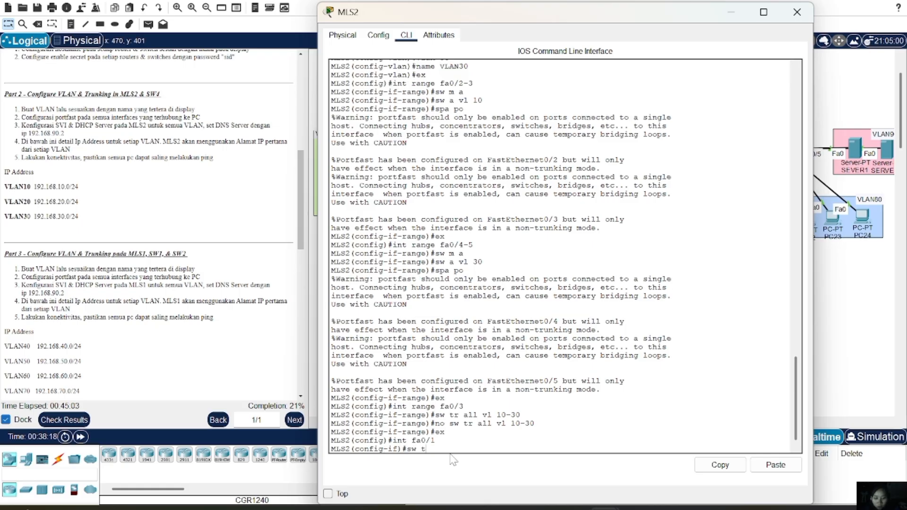
type(" encapsulation d")
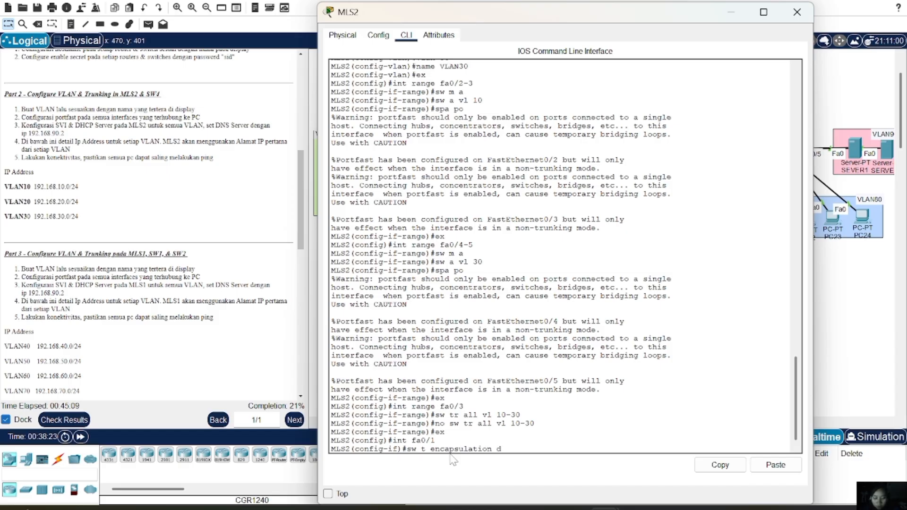
type("ot1q")
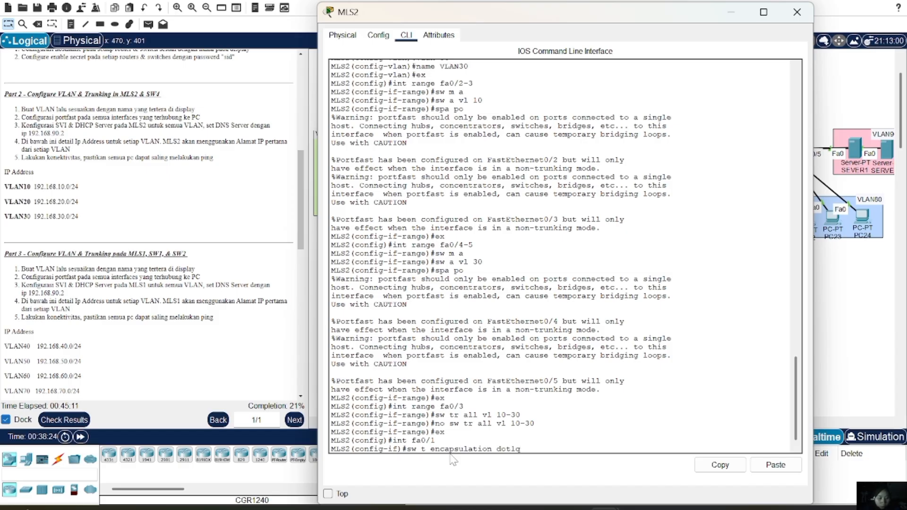
key("Return")
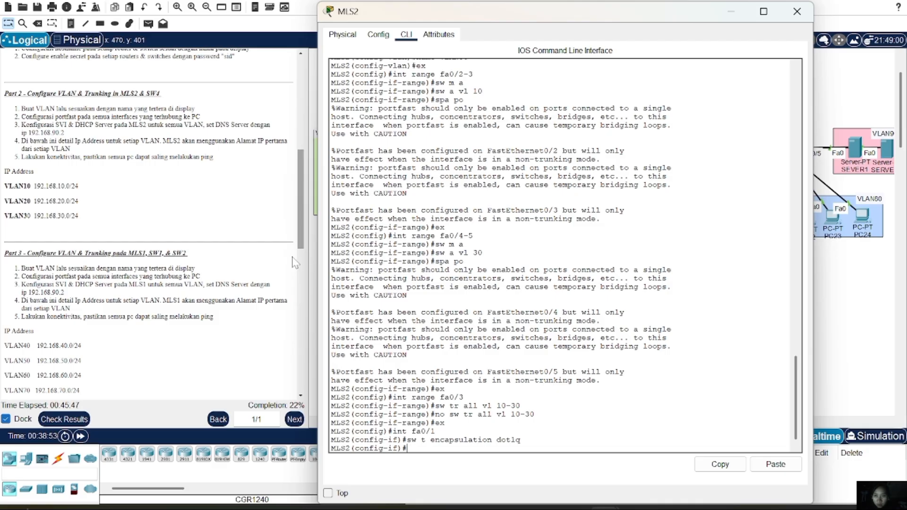
key("alt+Tab")
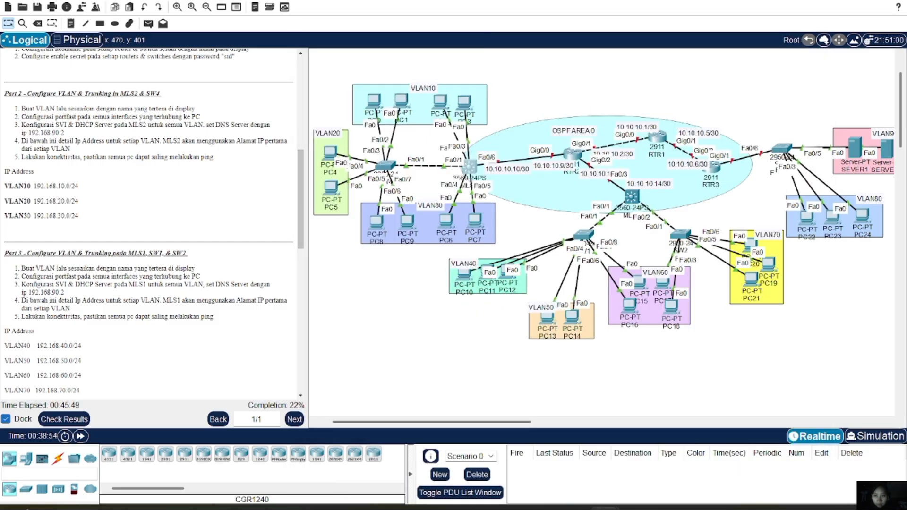
Highlight the SVI and DHCP task text in the activity instructions
left_click_drag(44, 133, 104, 124)
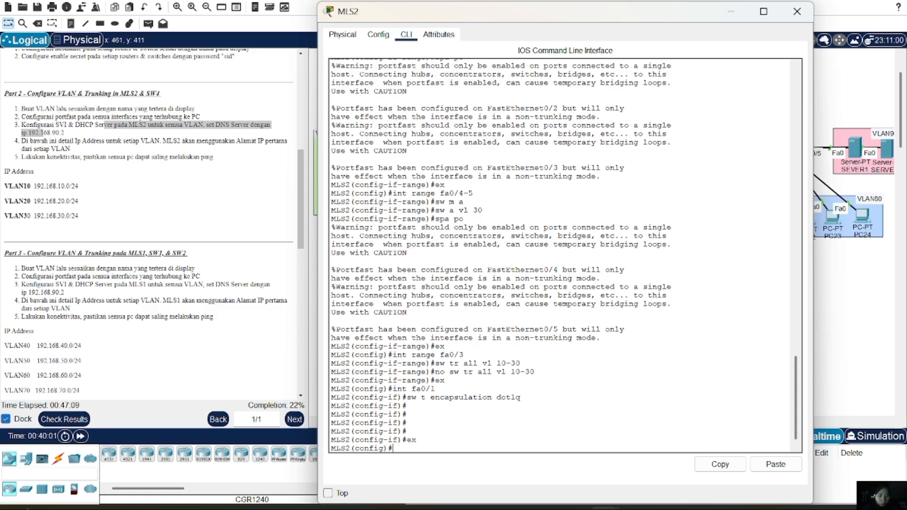
Enter interface VLAN 10 and assign it 192.168.10.1 255.255.255.0, correcting the mistyped mask
type("int")
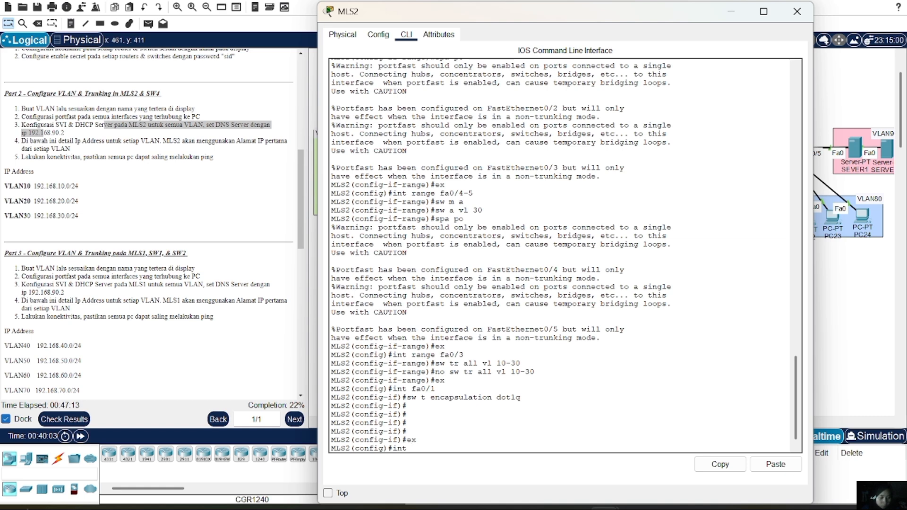
type(" vlan 10")
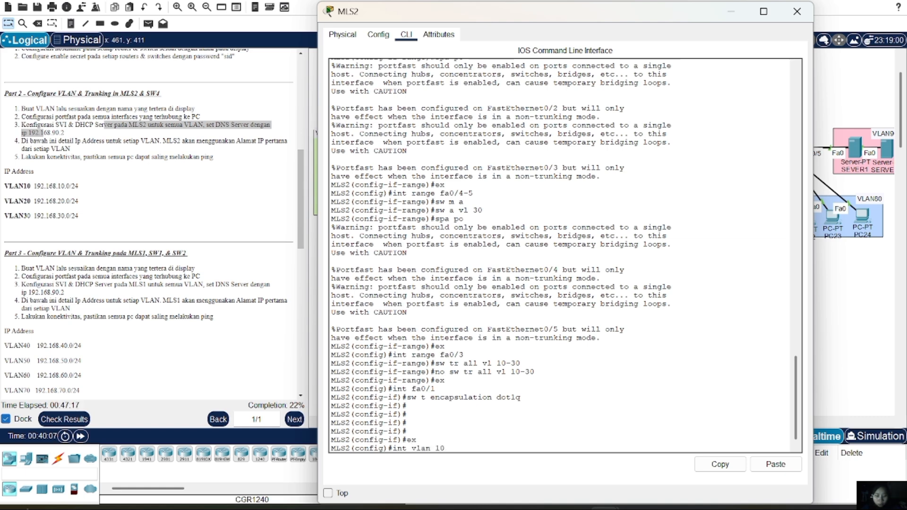
key("Return")
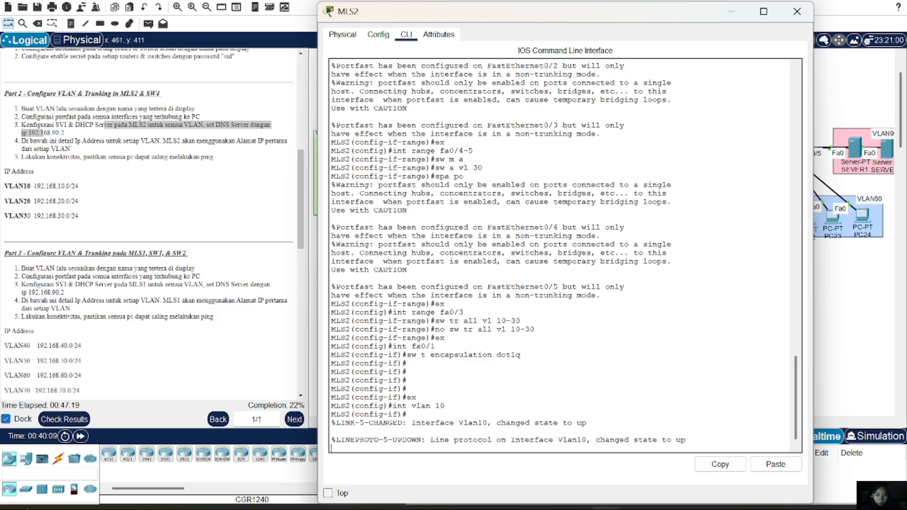
key("Return")
type("ip")
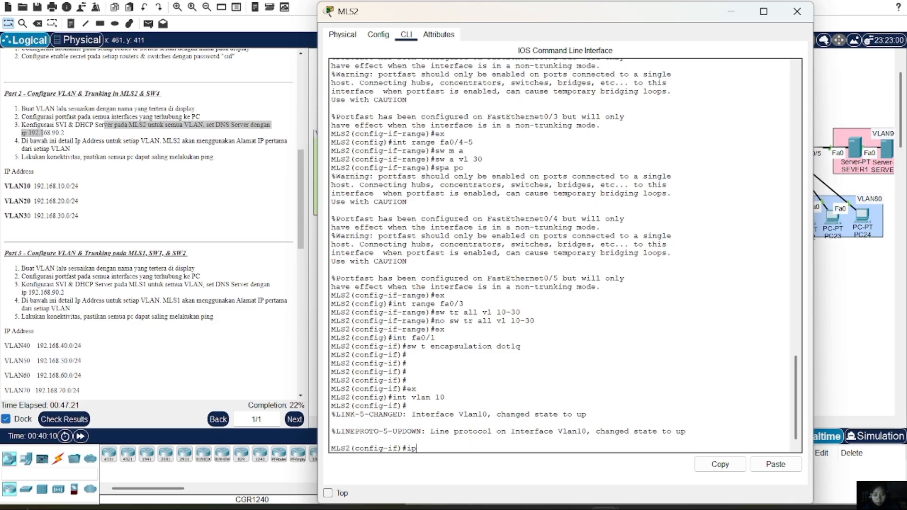
type(" add 192.168.")
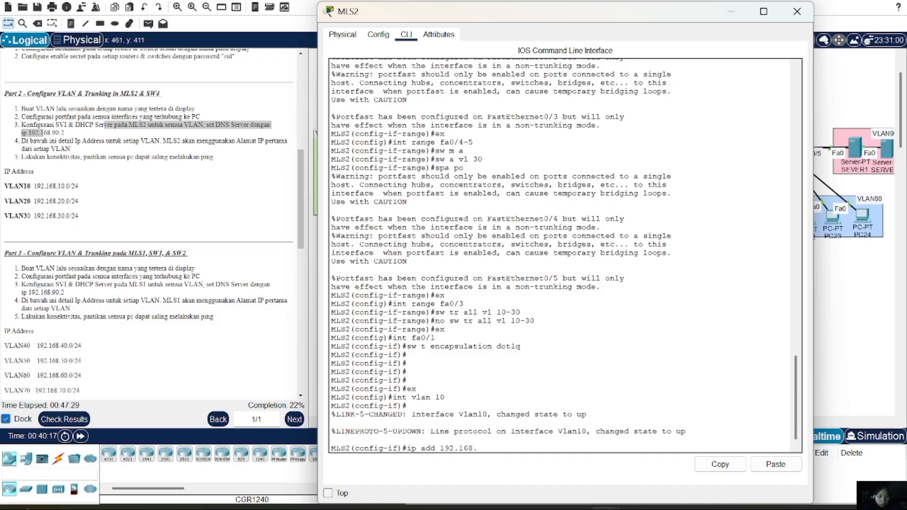
type("10.1 255")
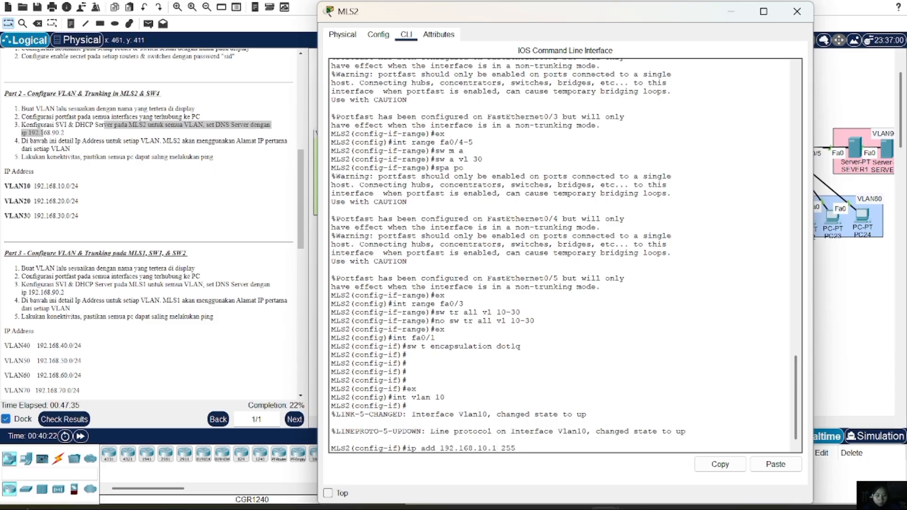
type(".")
type("255")
type("..2")
key("BackSpace")
key("BackSpace")
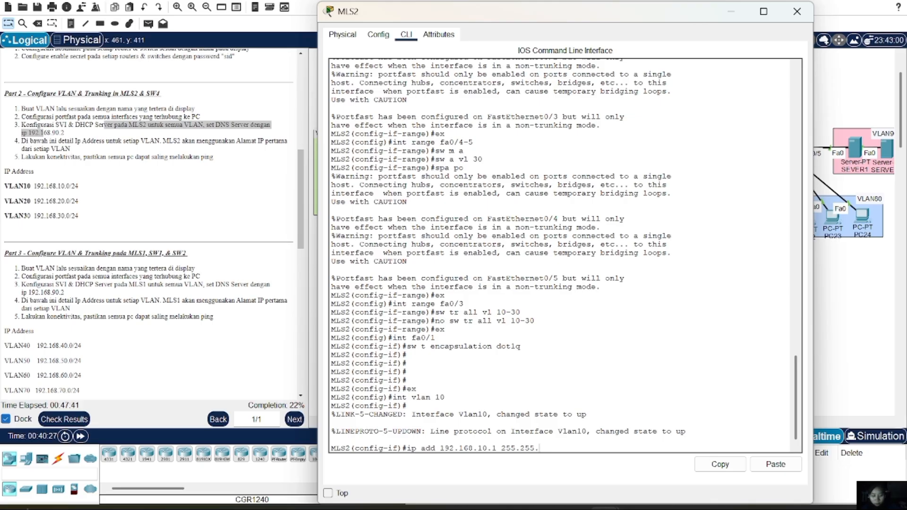
type("55.0")
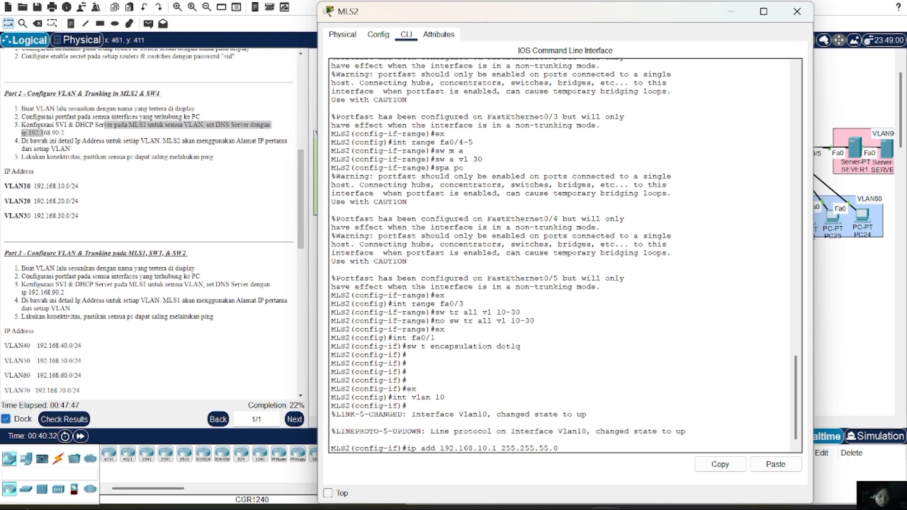
key("Return")
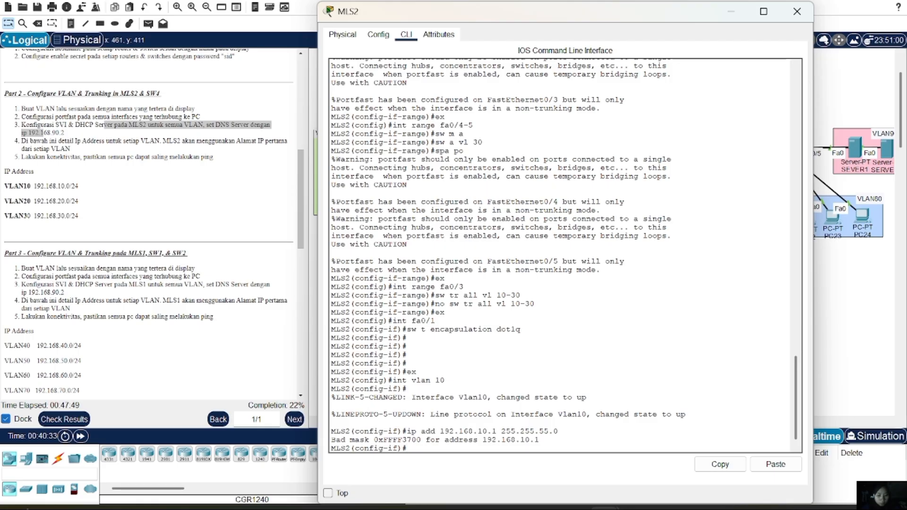
key("Up")
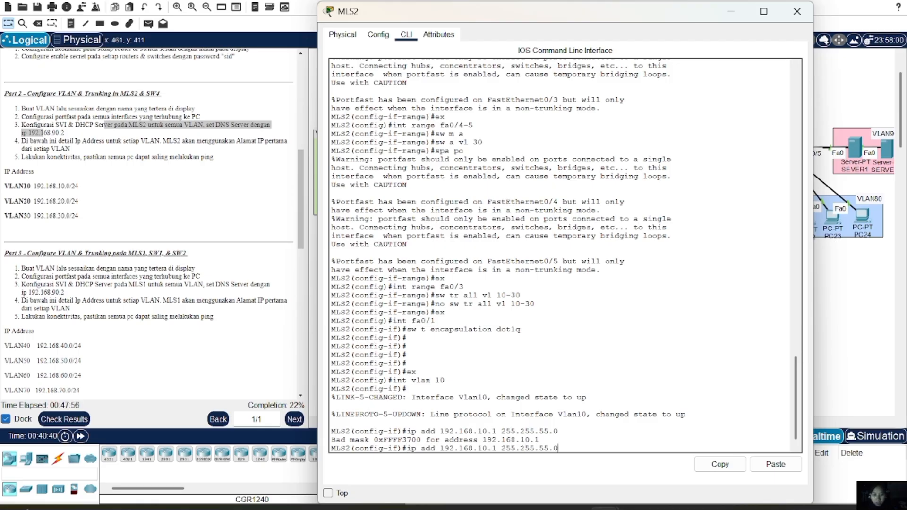
key("Left")
key("Left")
key("Left")
key("Left")
type("2")
key("Return")
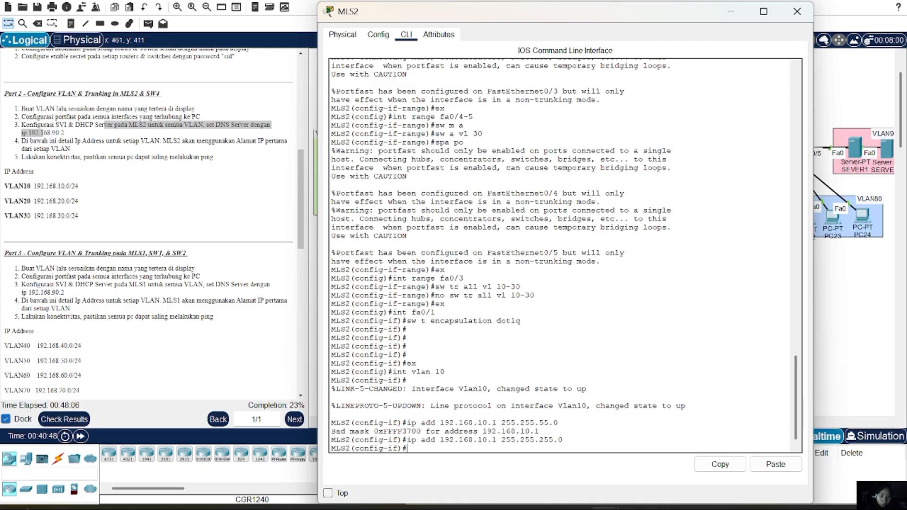
Configure interface VLAN 20 with IP address 192.168.20.1 255.255.255.0
type("ex")
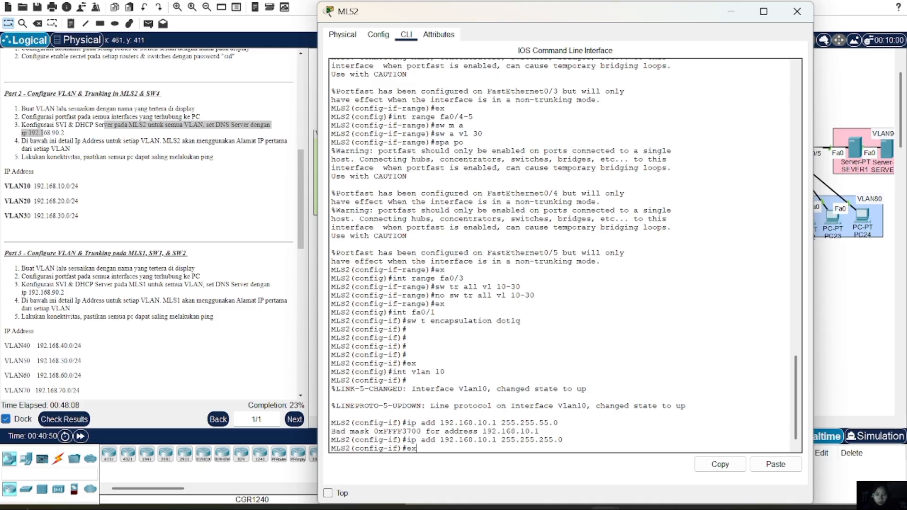
key("Return")
type("ig)#int")
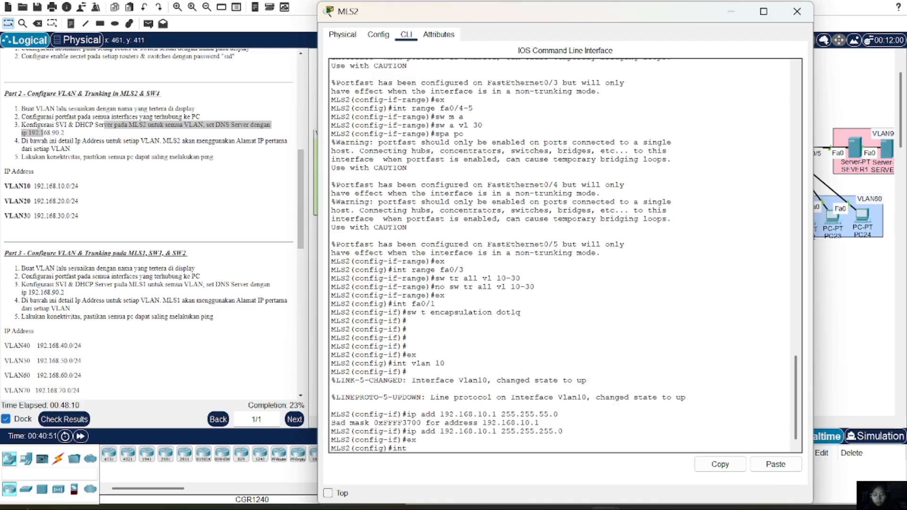
type(" vlan 20")
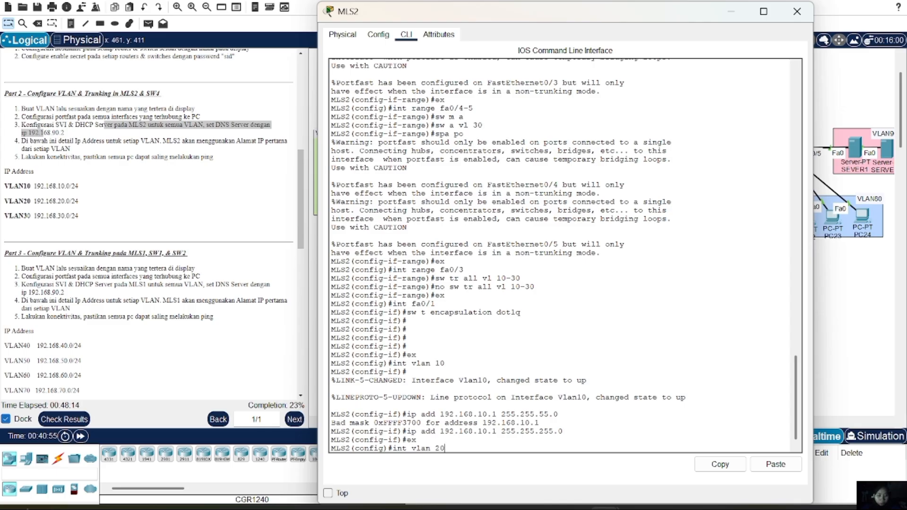
key("Return")
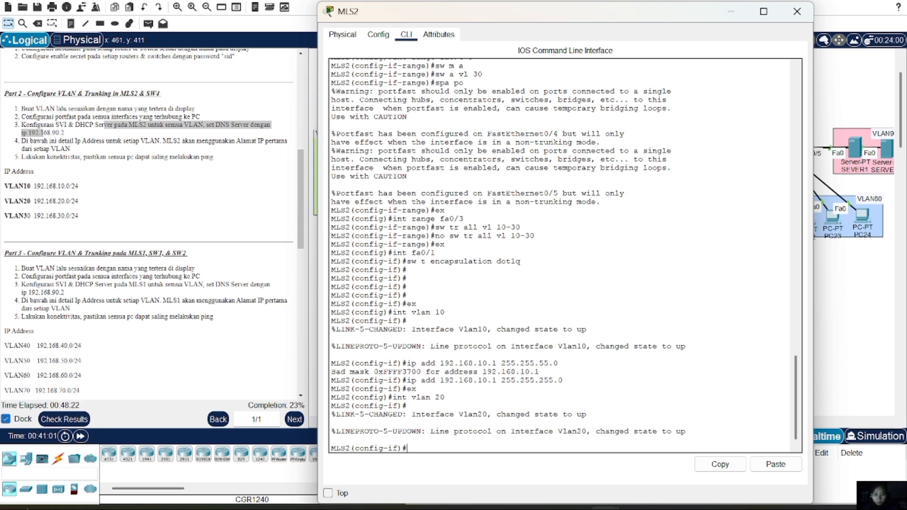
type("ip")
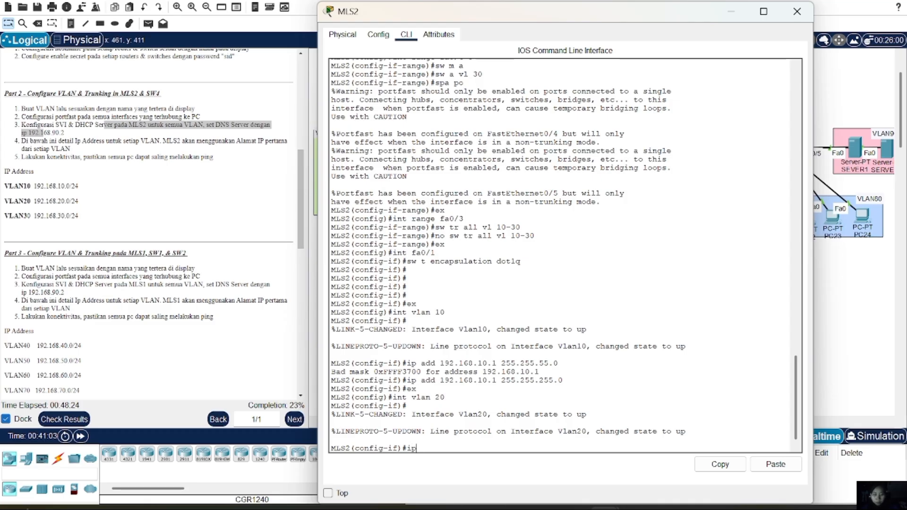
type(" add 192.168")
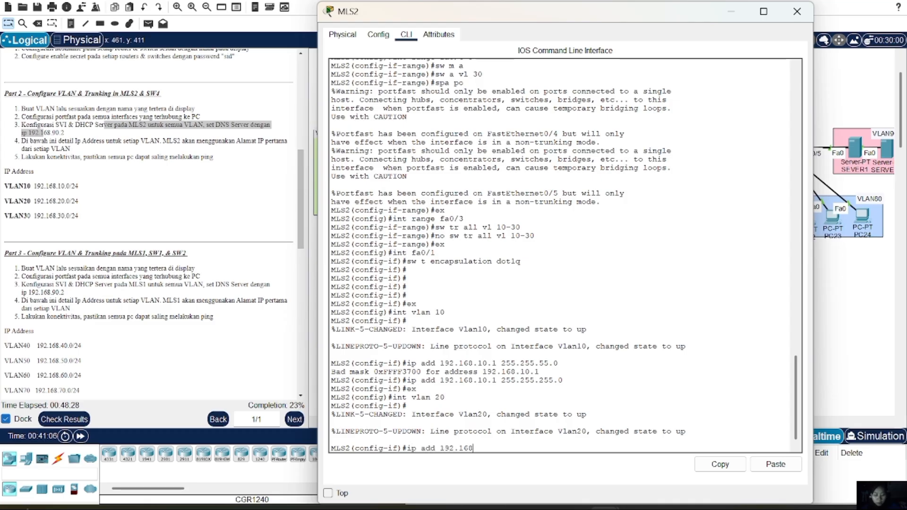
type(".10.")
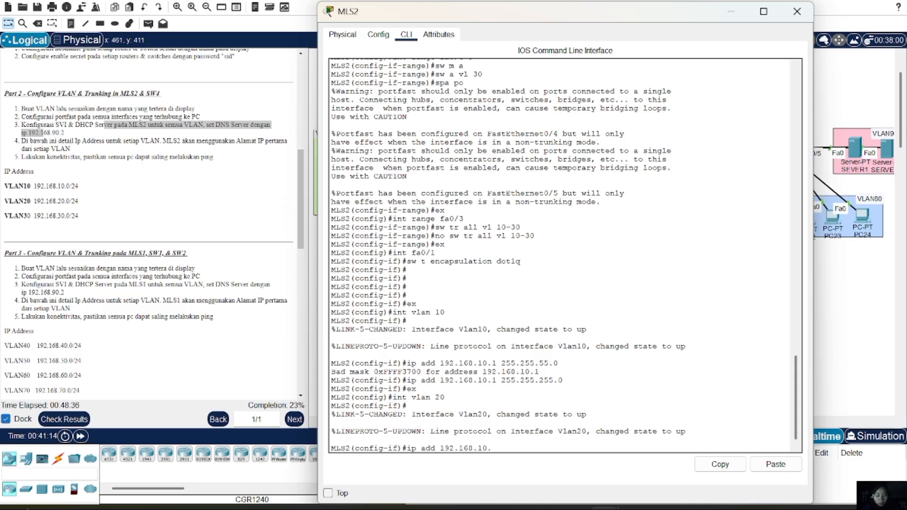
key("Left")
key("Left")
key("BackSpace")
type("3")
key("BackSpace")
type("2")
key("Right")
key("Right")
type("1 255.25")
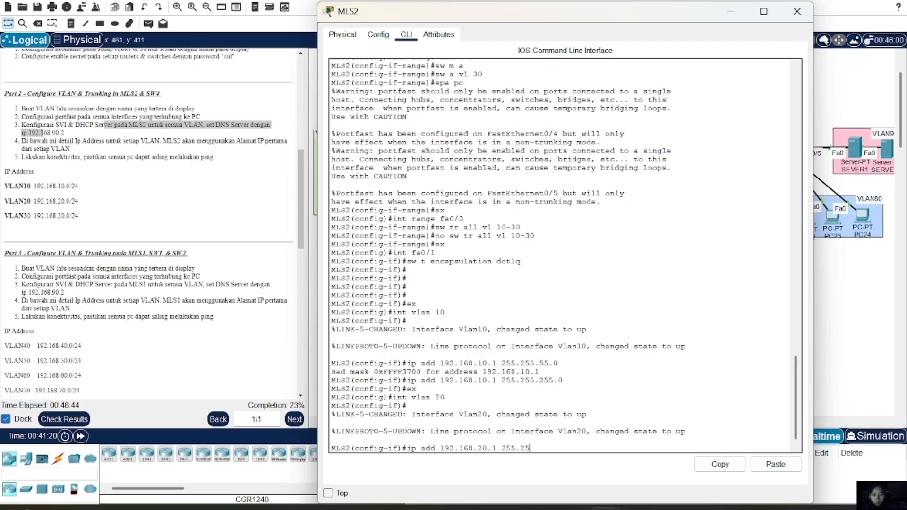
type("5.255.0")
key("Return")
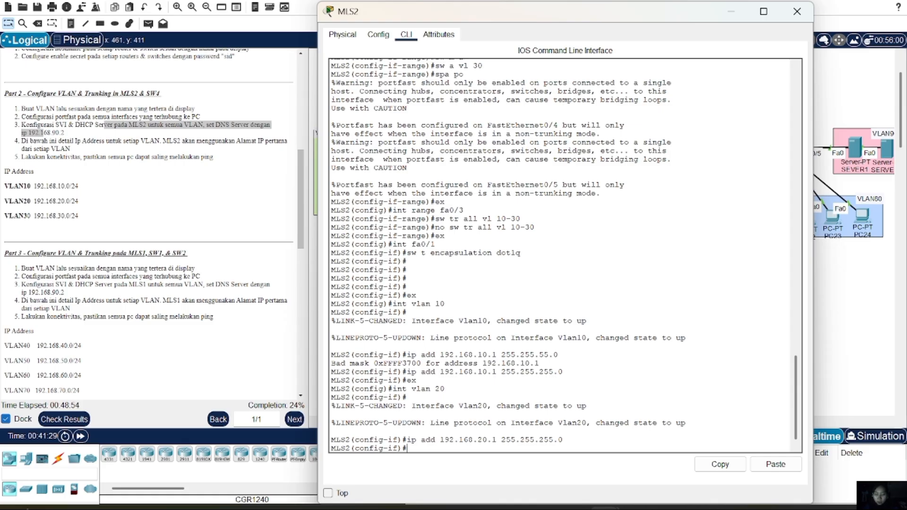
Configure interface VLAN 30 with IP address 192.168.30.1 255.255.255.0 and exit
type("ex")
key("Return")
type("in")
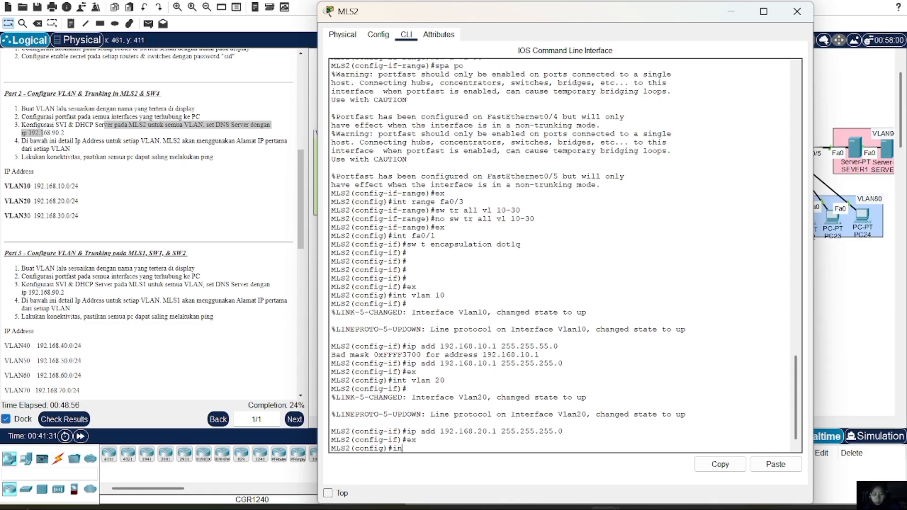
type("t vlan 30")
key("Return")
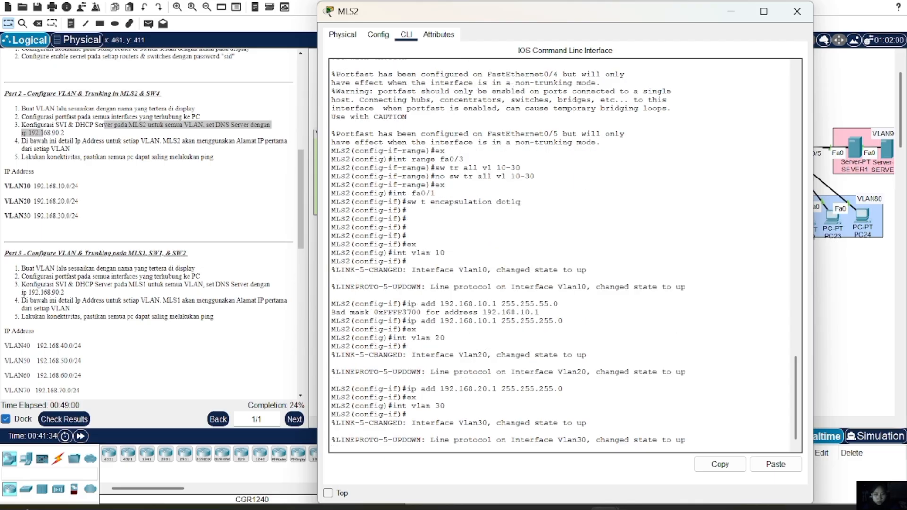
key("Return")
type("op")
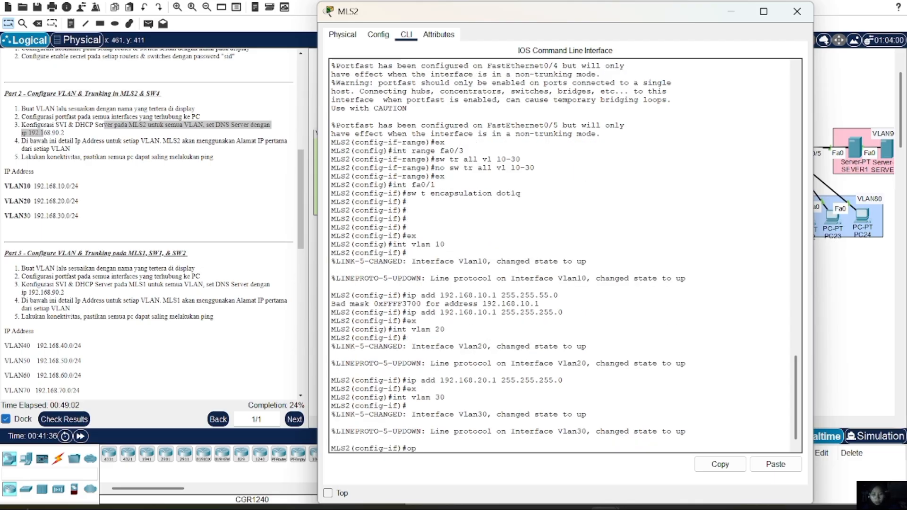
key("BackSpace")
key("BackSpace")
type("ip add 192.168")
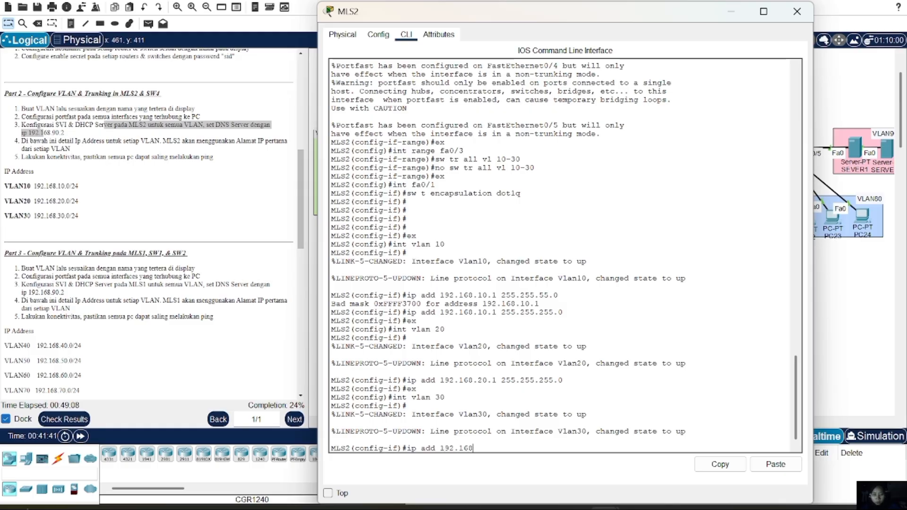
type(".30.1 255")
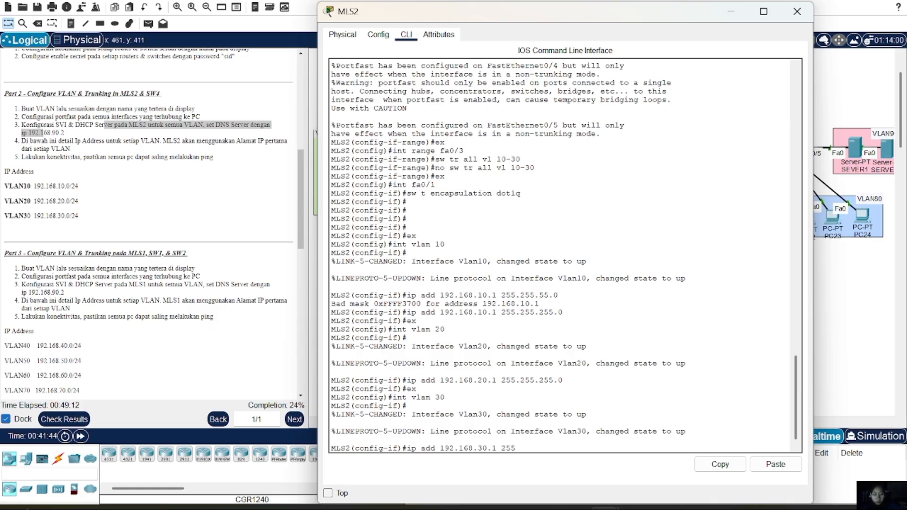
type(".255.255.0")
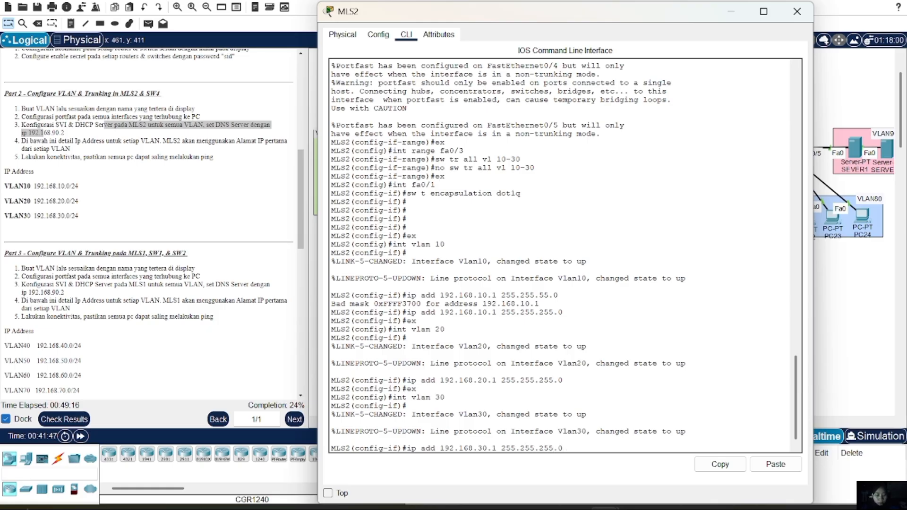
key("Return")
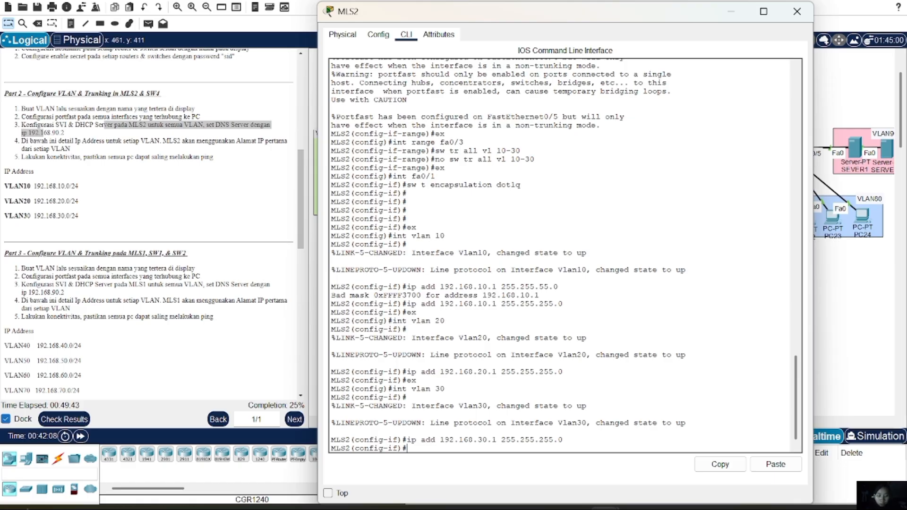
type("ex")
key("Return")
Create DHCP pool VLAN10 with network 192.168.10.0 255.255.255.0, default-router 192.168.10.1, DNS 192.168.90.2
type("i")
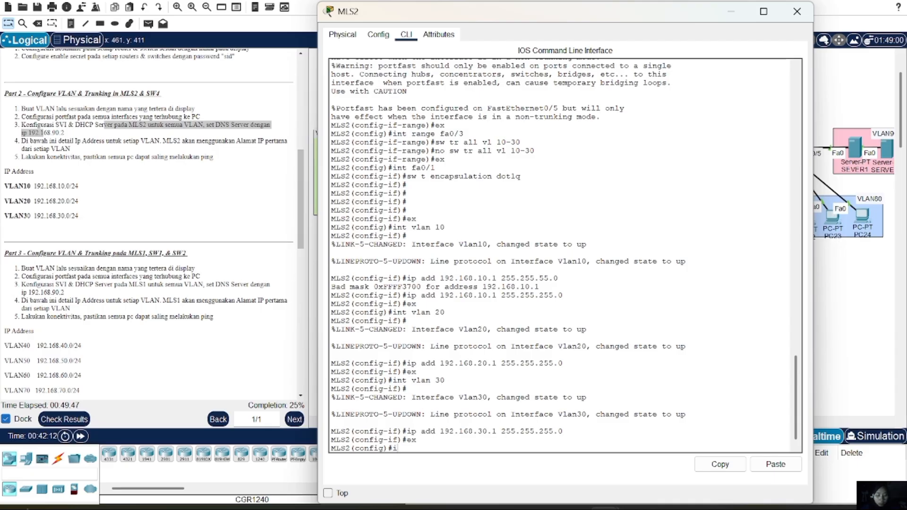
type("p dhcp pool V")
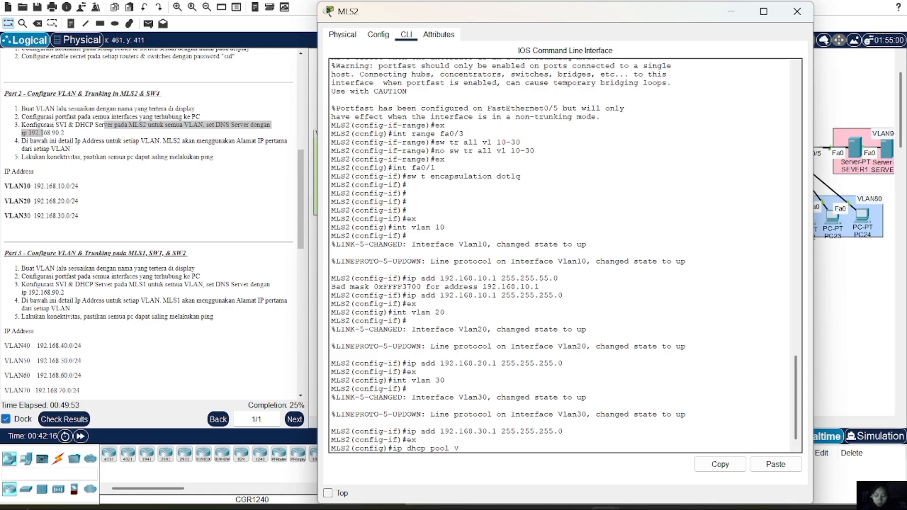
type("LAN10")
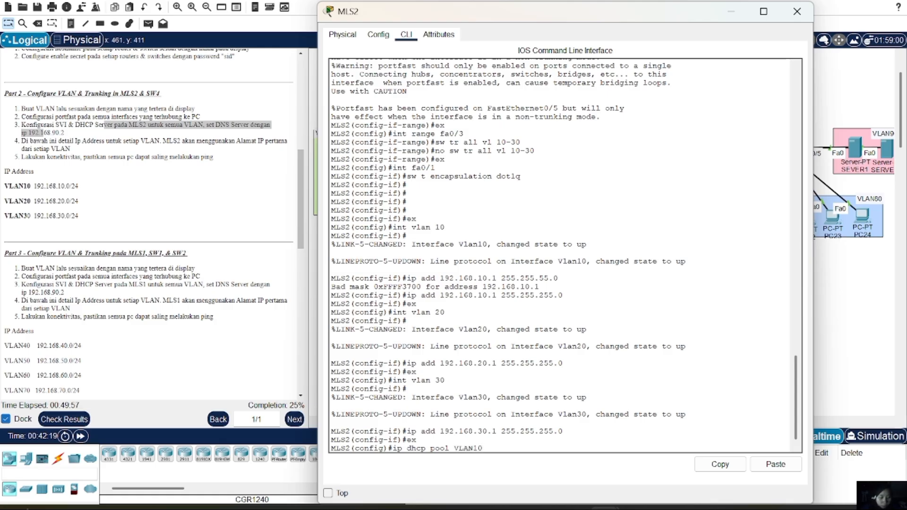
key("Return")
type("netw")
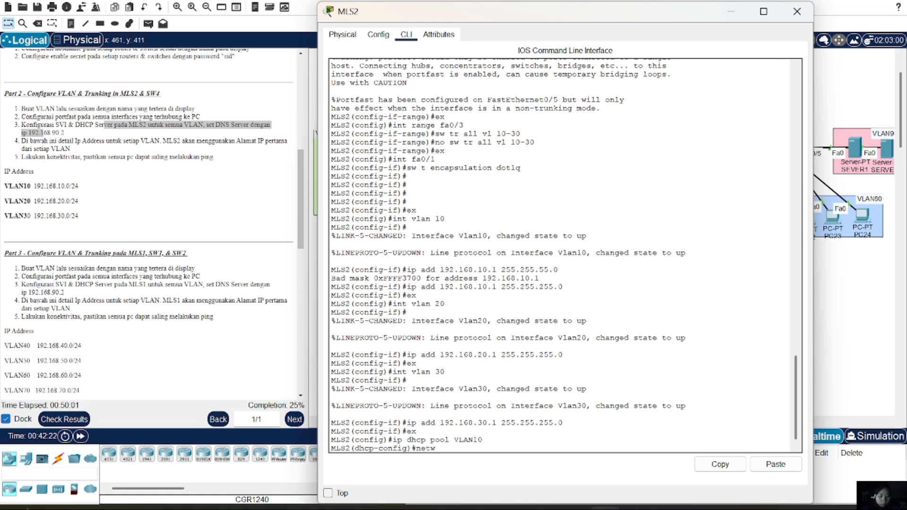
type(" 192.168.10.0")
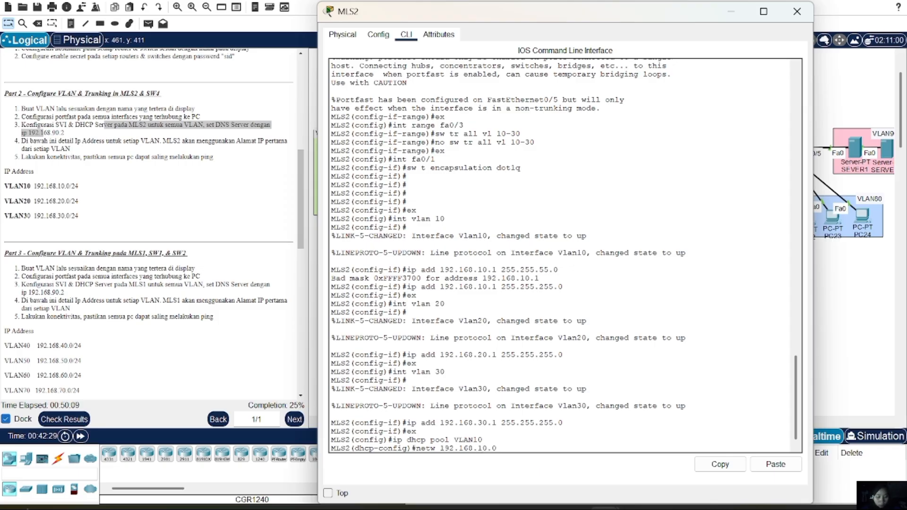
type(" 255.2")
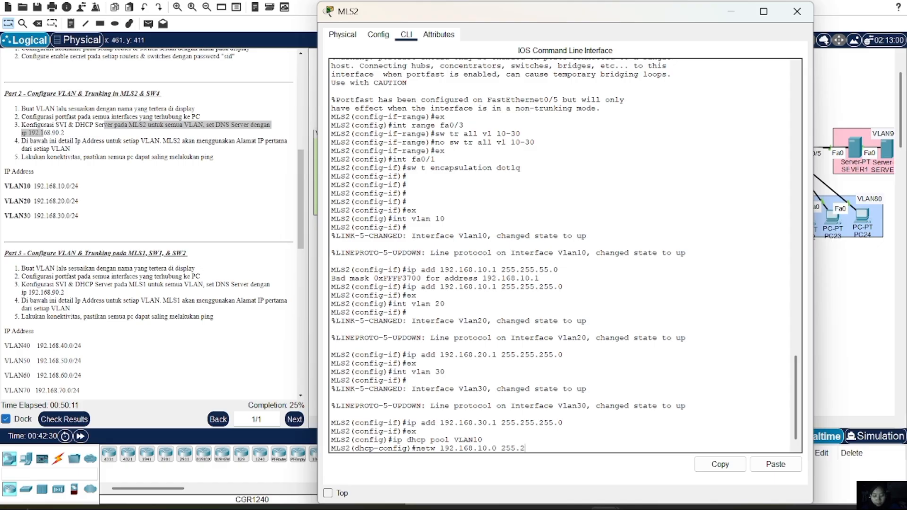
type("55.255.0")
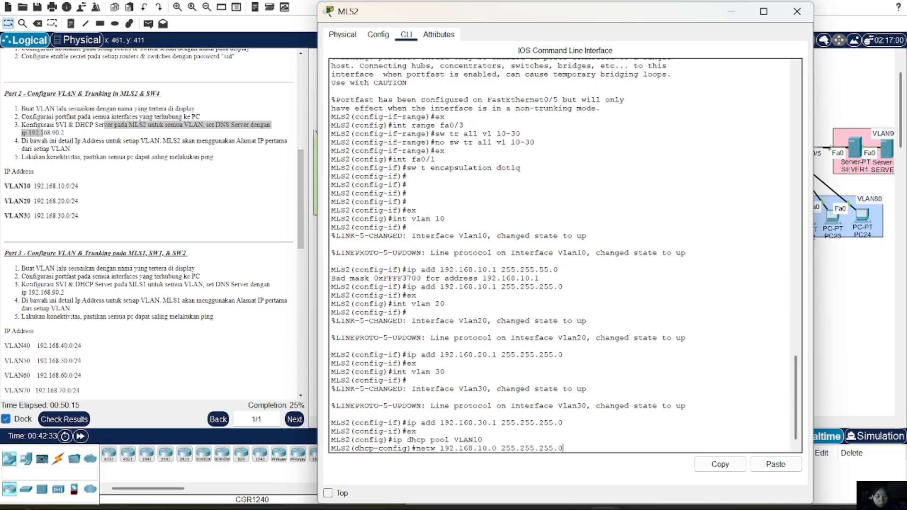
key("Return")
type("de")
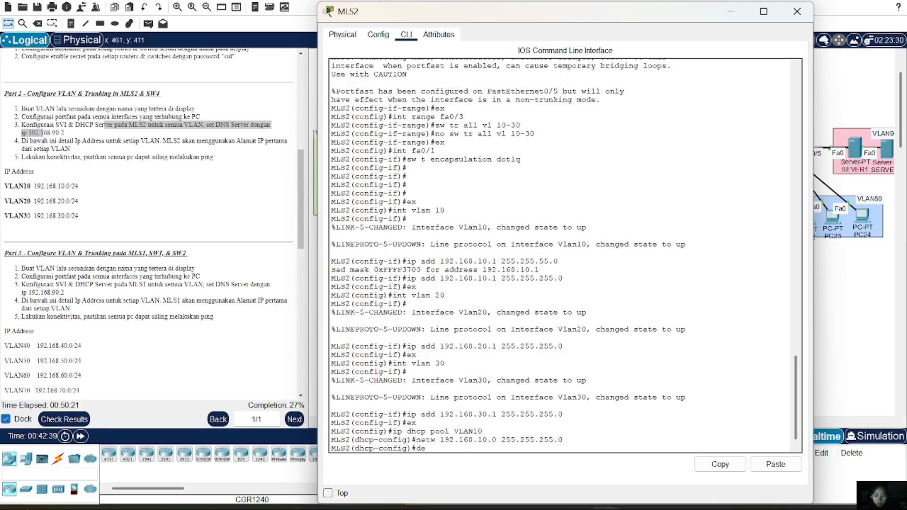
type("fault")
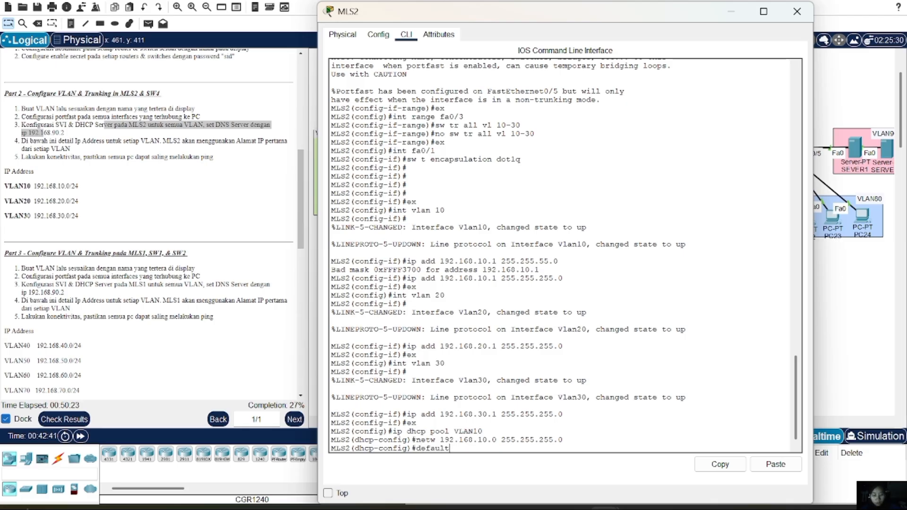
type("-router 1")
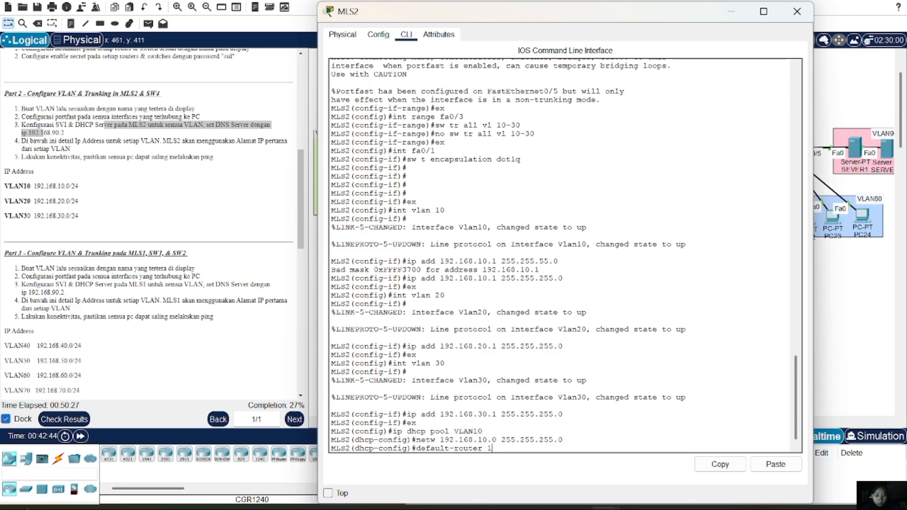
type("92.168.")
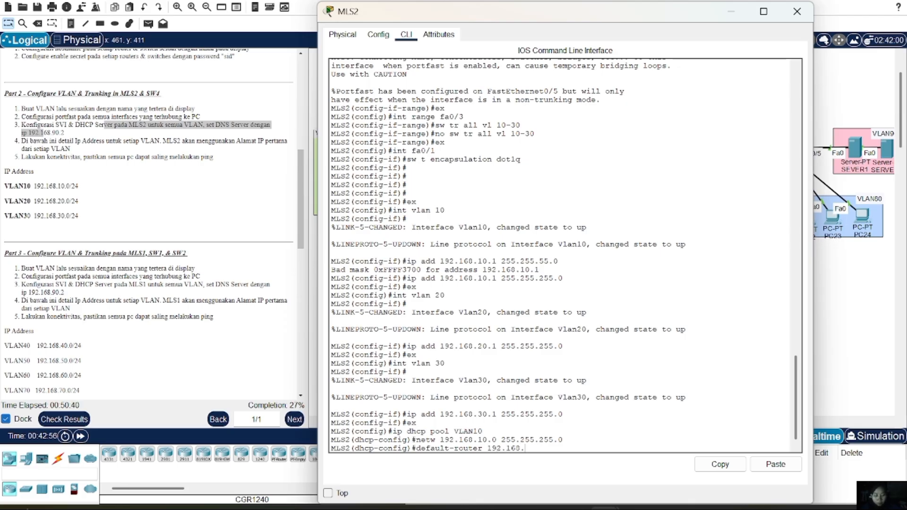
type("10.1")
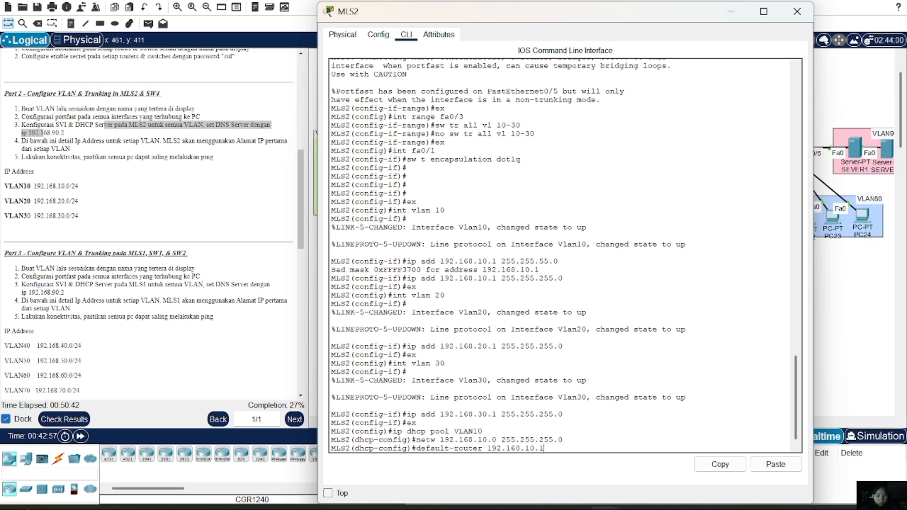
key("Return")
type("dn")
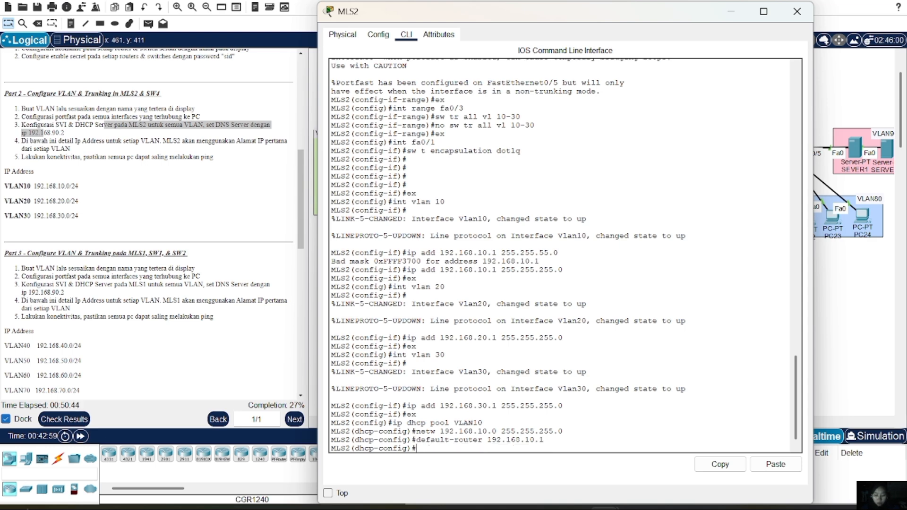
type("s-server 192.168.90.2")
key("Return")
type("ex")
key("Return")
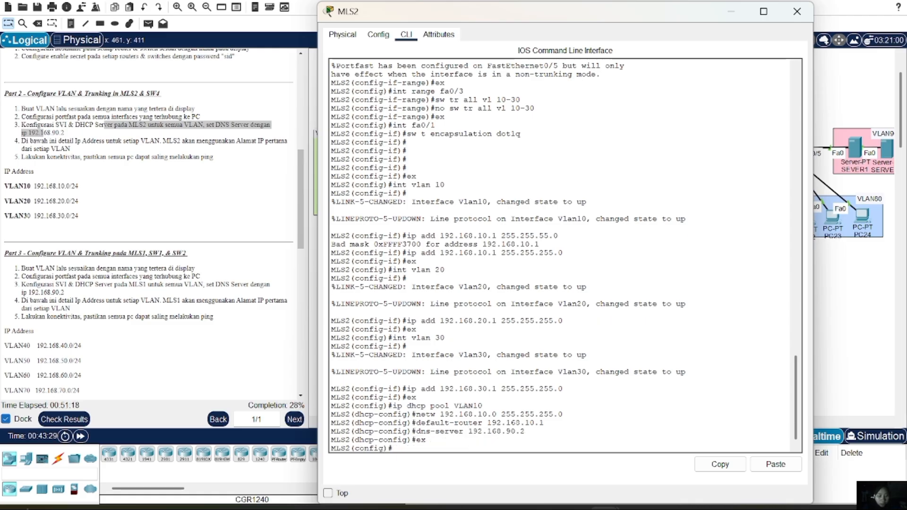
Create DHCP pool VLAN20 with network 192.168.20.0 255.255.255.0 by editing recalled commands
key("Up")
key("BackSpace")
key("BackSpace")
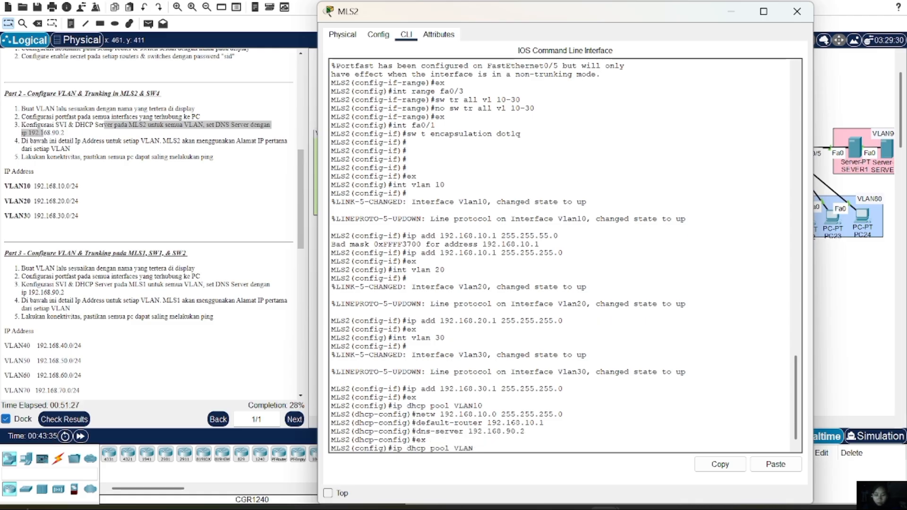
type("20")
key("Return")
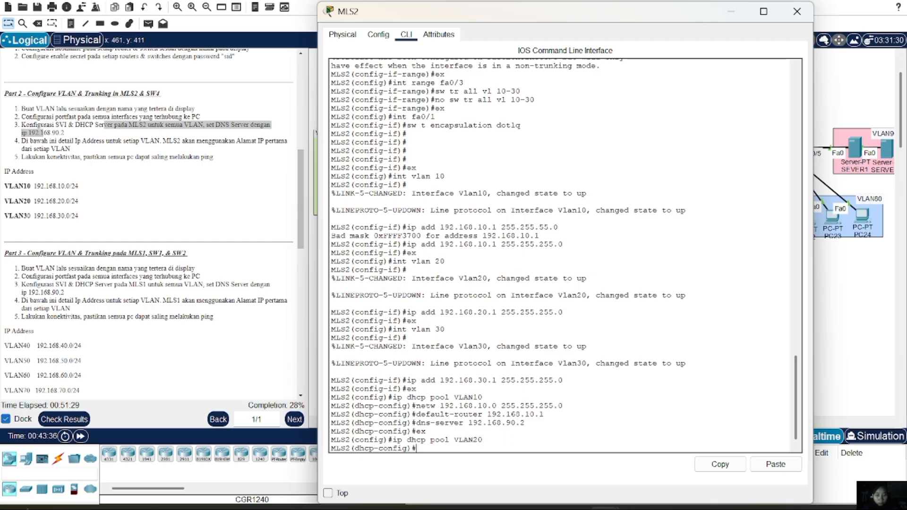
key("Up")
key("Up")
key("Up")
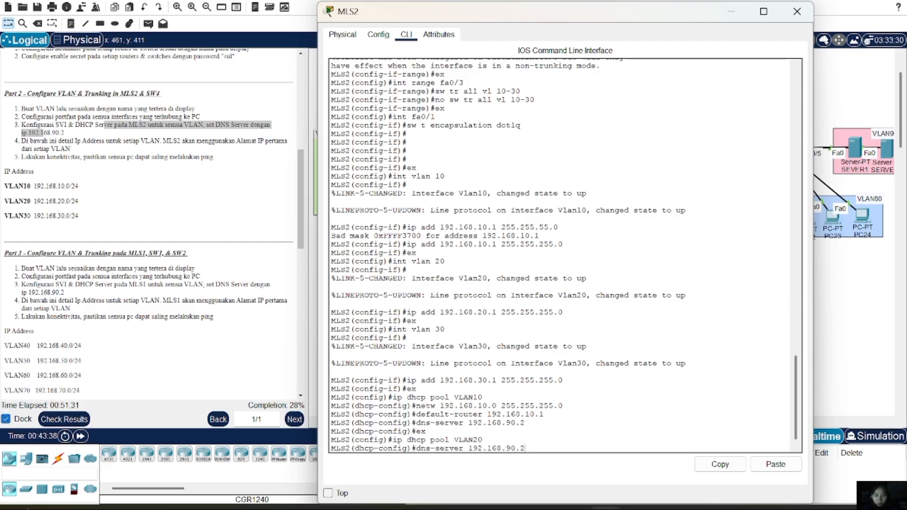
key("Up")
key("Up")
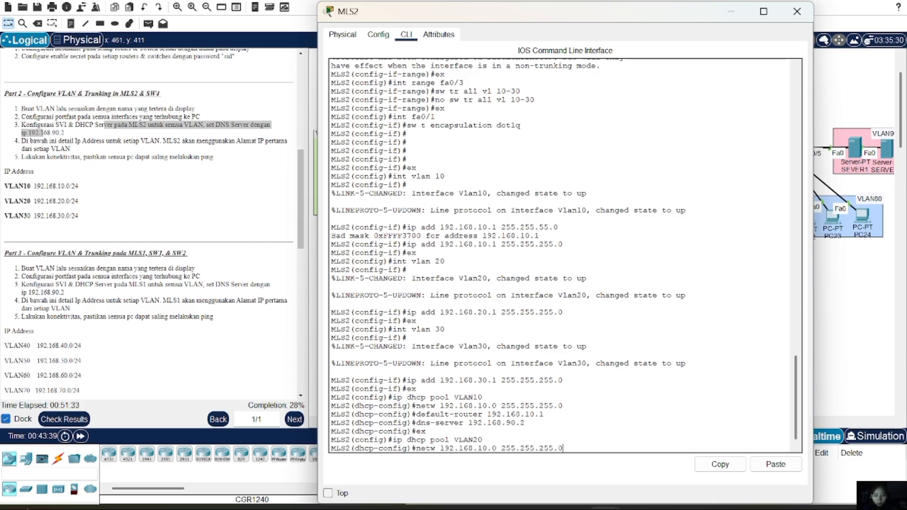
key("Left")
key("Left")
key("Left")
key("Left")
key("Left")
key("Left")
key("Left")
key("Left")
key("Left")
key("Left")
key("Left")
key("Left")
key("Left")
key("Left")
key("Left")
key("Left")
key("Left")
key("BackSpace")
type("2")
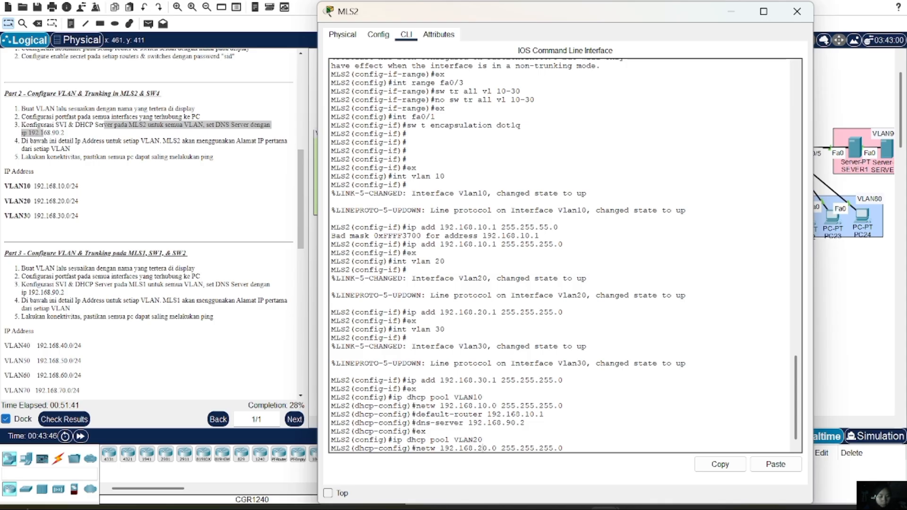
key("Return")
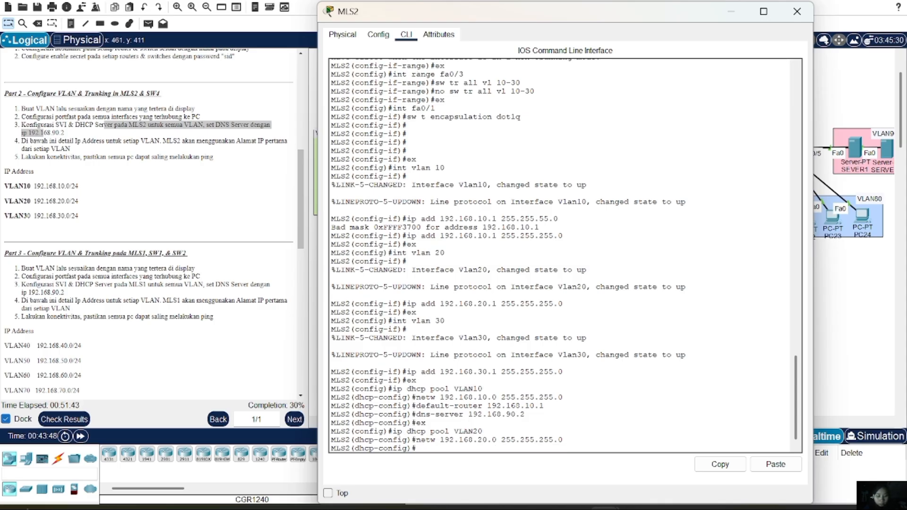
Set the VLAN20 pool's default-router to 192.168.20.1 and DNS server to 192.168.90.2
key("Up")
key("Up")
key("Up")
key("Up")
key("Up")
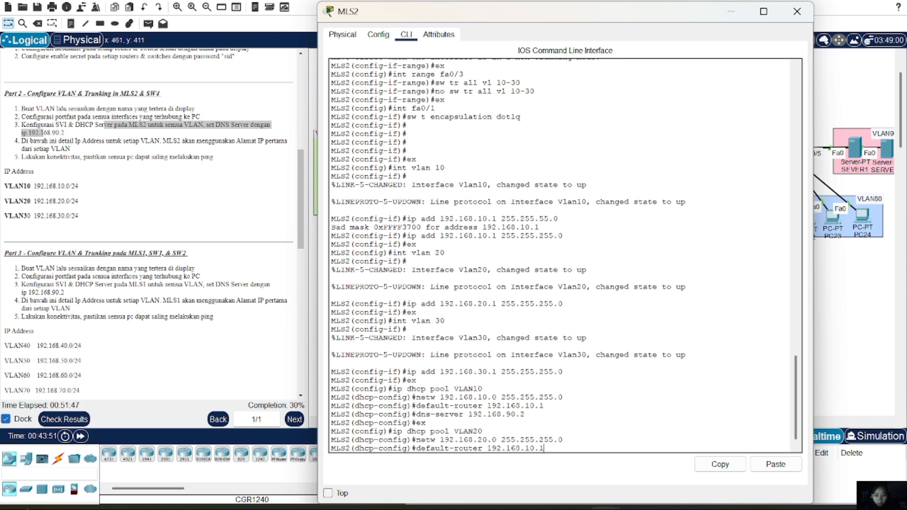
key("Left")
key("Left")
key("BackSpace")
key("BackSpace")
type("20")
key("Return")
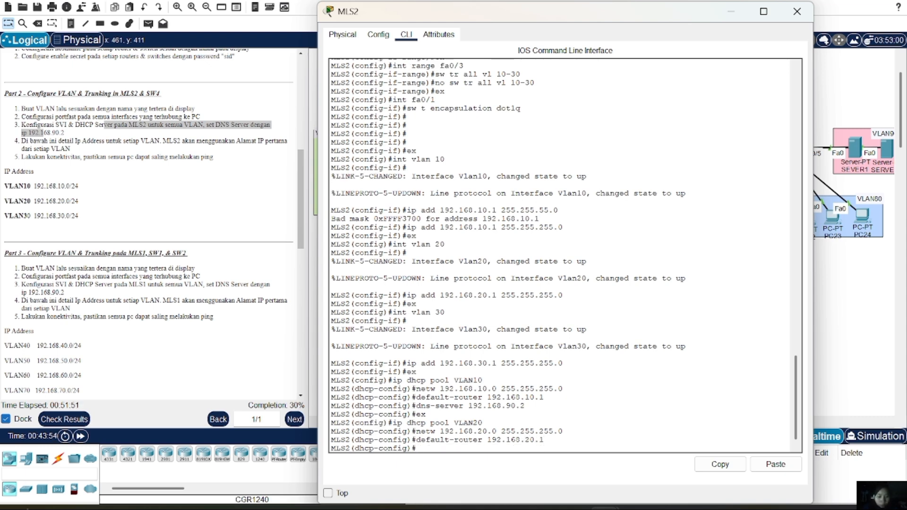
key("Up")
key("Up")
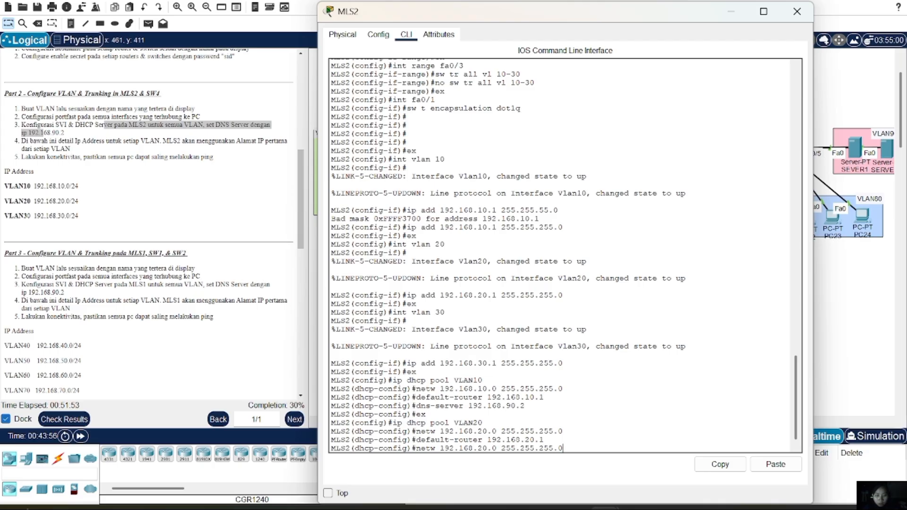
key("Up")
key("Up")
key("Up")
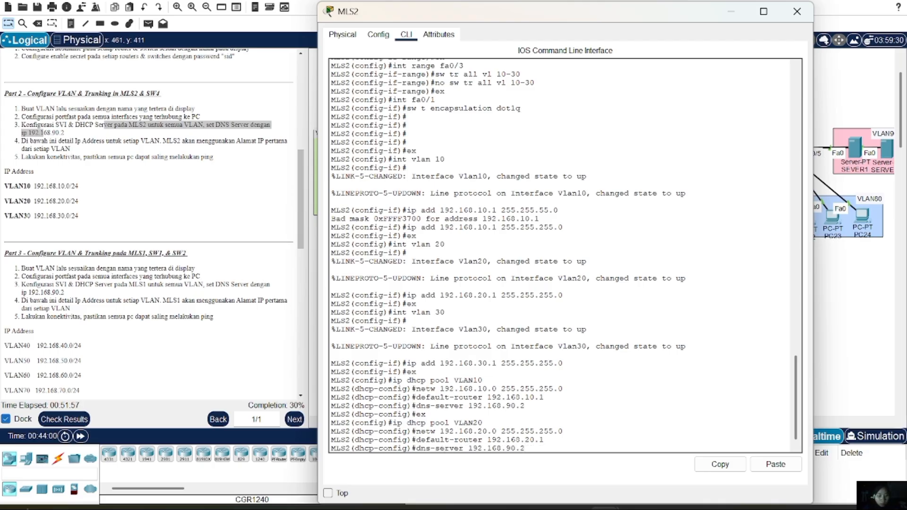
key("Return")
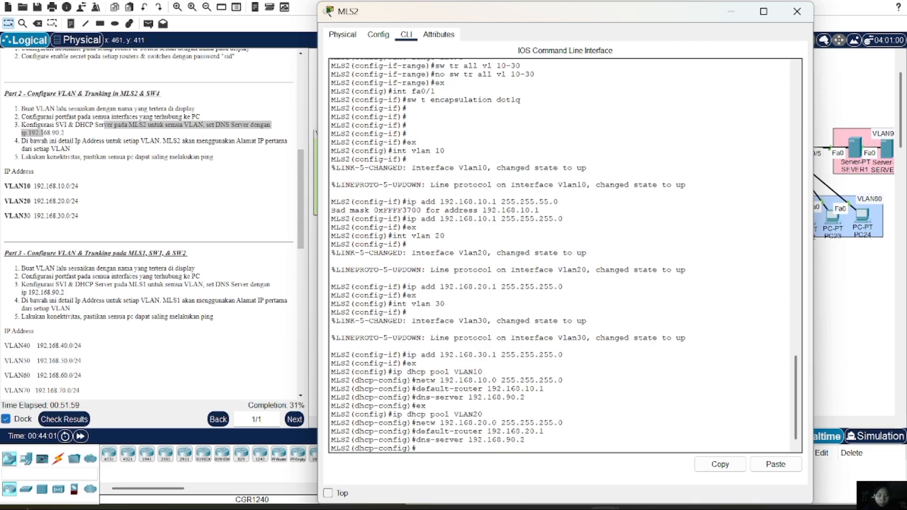
type("ex")
key("Return")
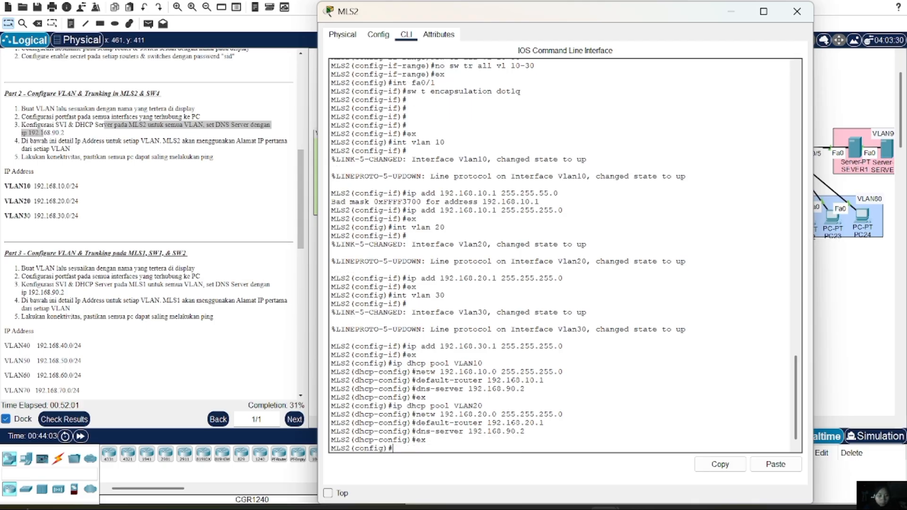
Create DHCP pool VLAN30 with network 192.168.30.0 255.255.255.0 via command history
type("ex")
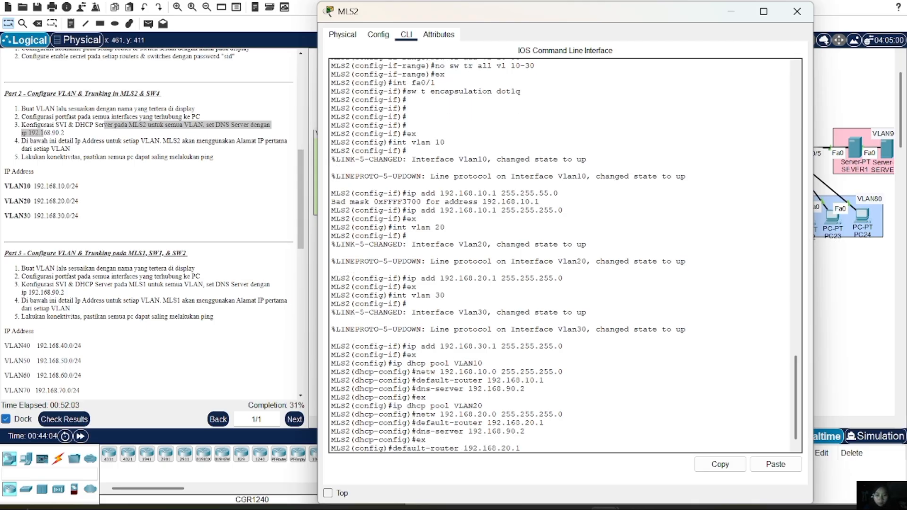
key("Up")
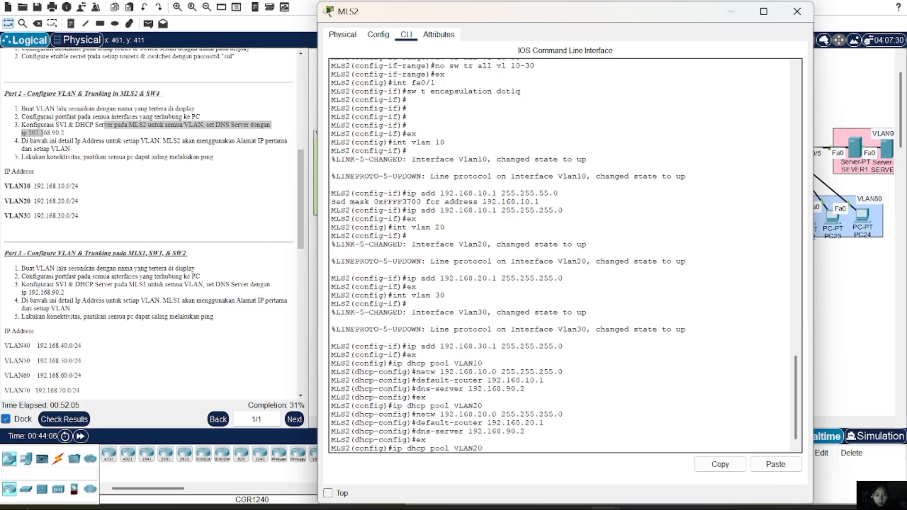
key("BackSpace")
key("BackSpace")
type("30")
key("Return")
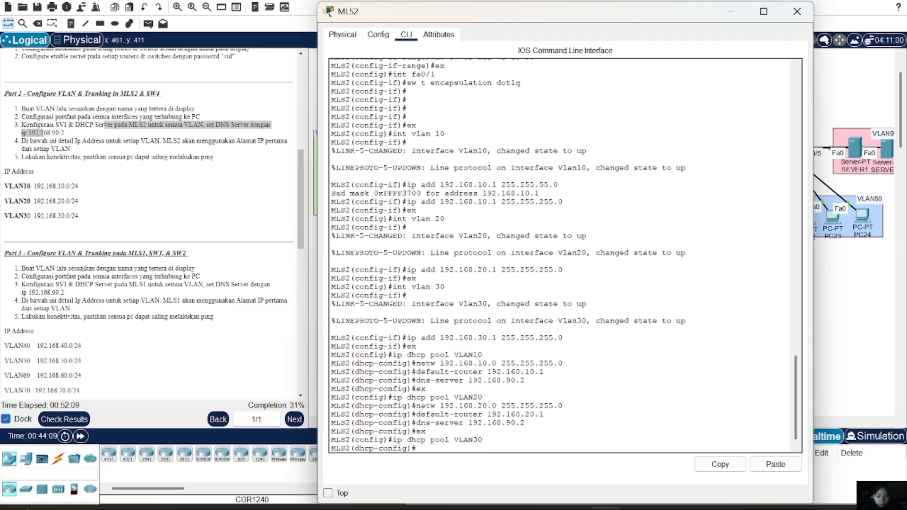
key("Up")
key("Up")
key("Up")
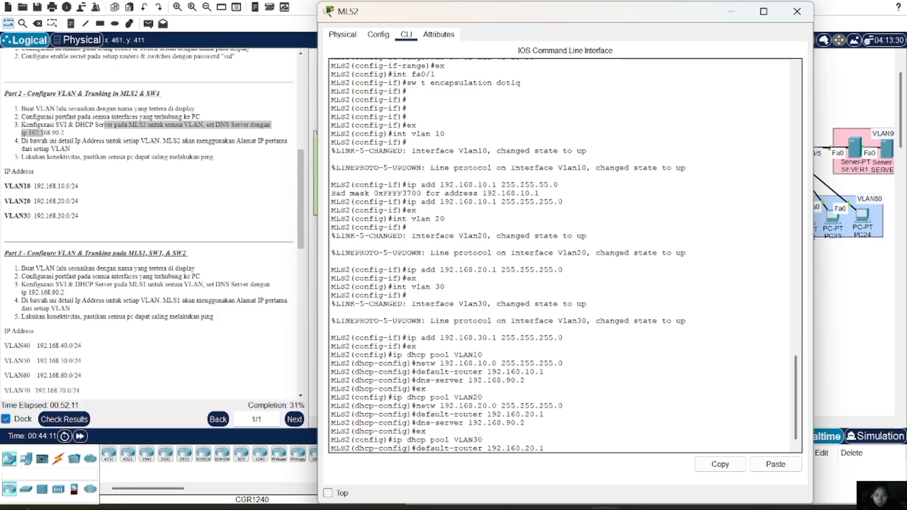
key("Up")
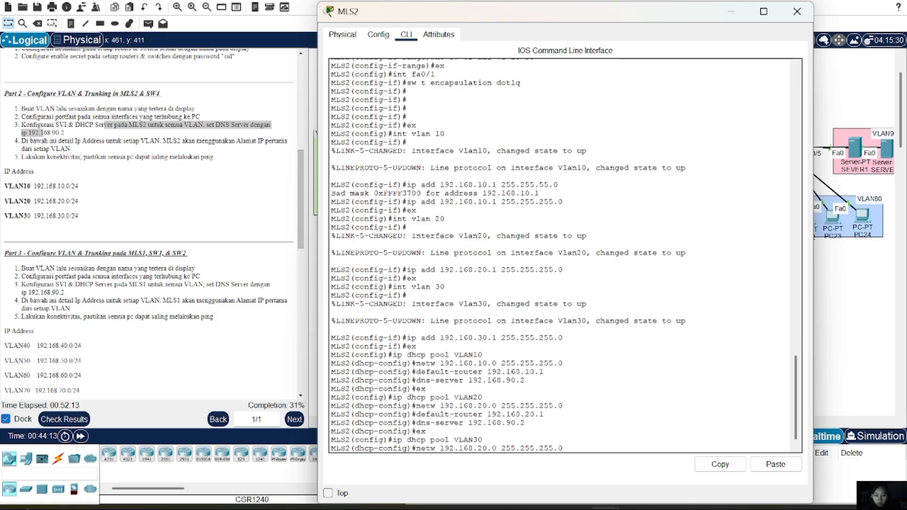
key("Left")
key("Left")
key("Left")
key("Left")
key("Left")
key("Left")
key("Left")
key("Left")
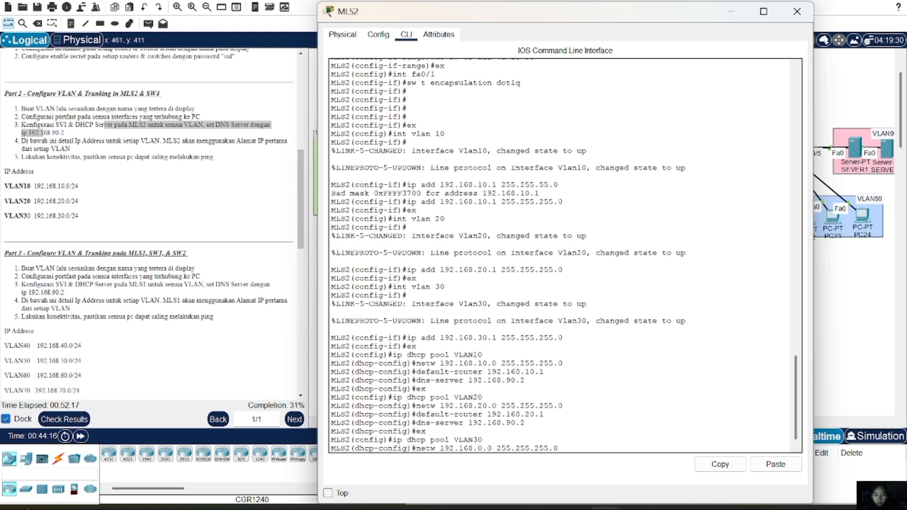
key("BackSpace")
type("3")
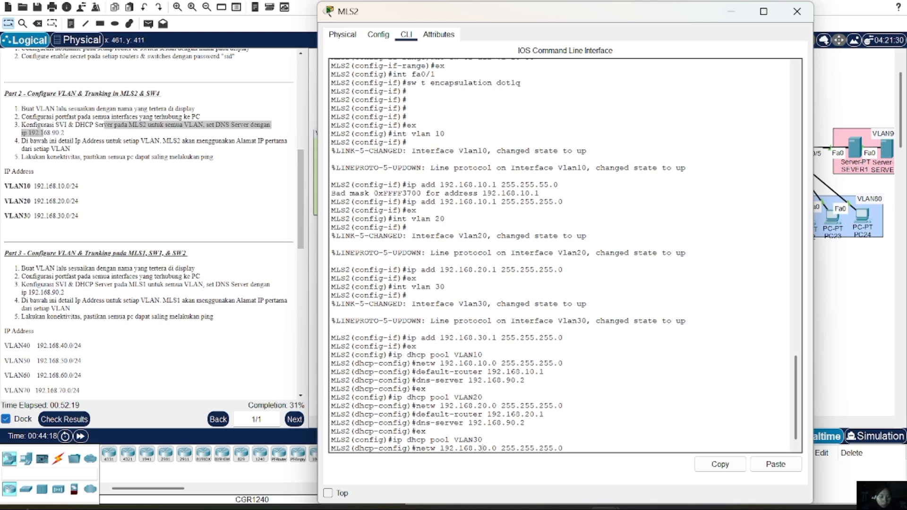
key("Return")
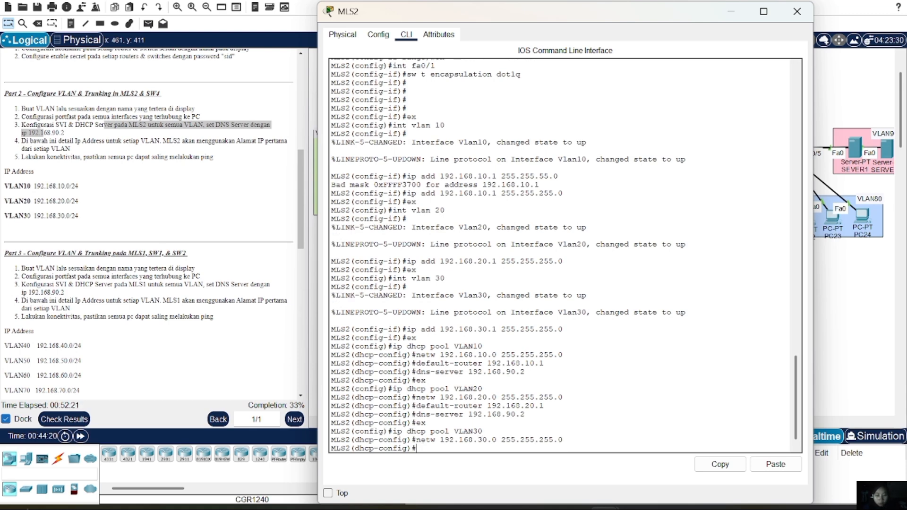
Set the VLAN30 pool's default-router to 192.168.30.1 and DNS server to 192.168.90.2
key("Up")
key("Up")
key("Up")
key("Up")
key("Up")
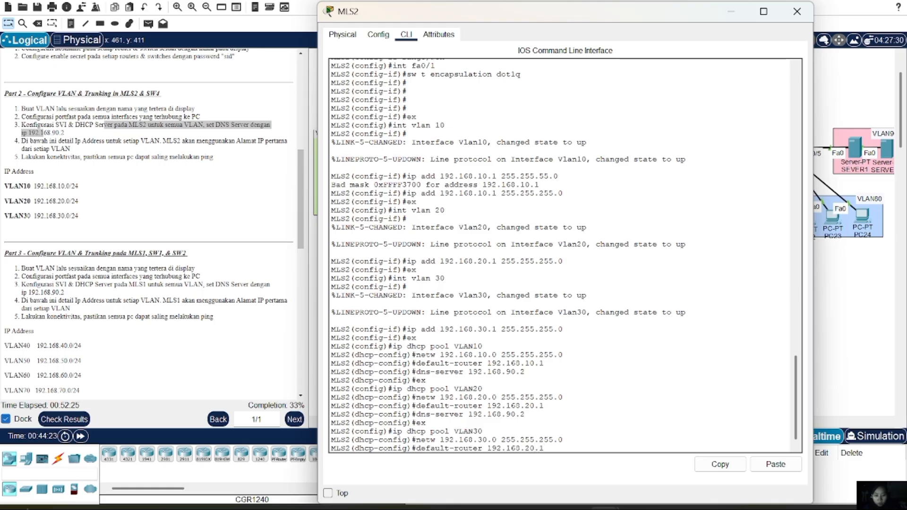
key("Left")
key("Left")
key("Left")
key("BackSpace")
type("3")
key("Return")
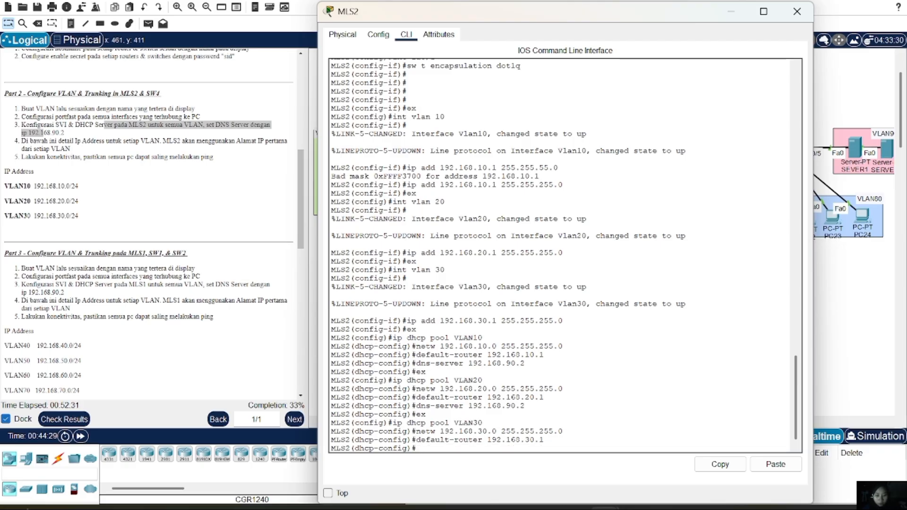
key("Up")
key("Up")
key("Up")
key("Up")
key("Up")
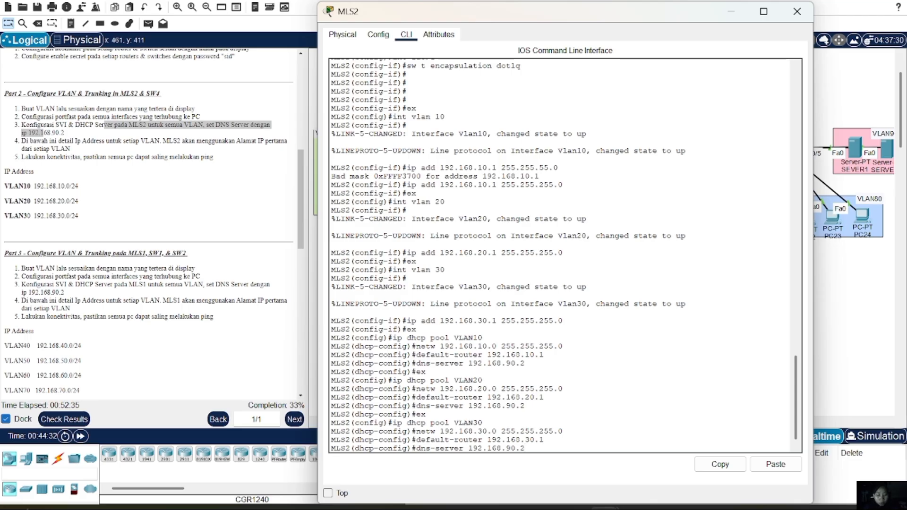
key("Return")
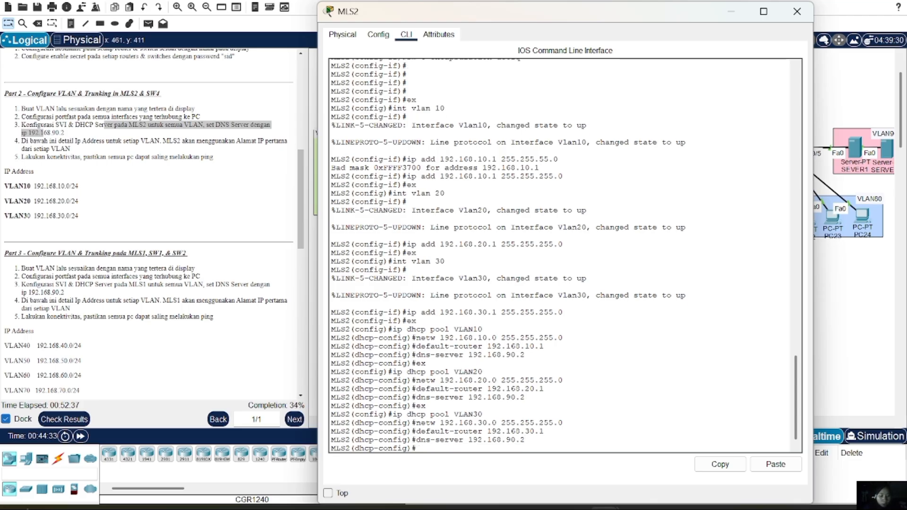
type("ex")
key("Return")
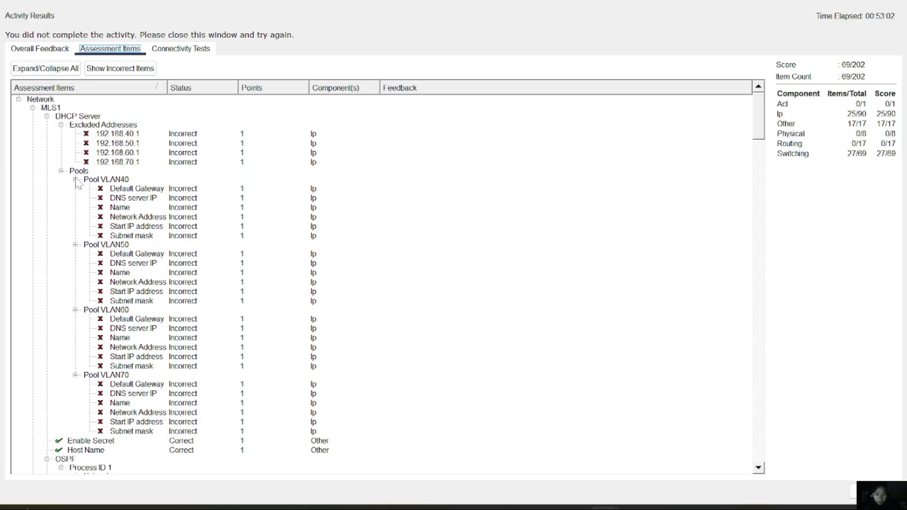
Scroll the assessment items down to MLS2's DHCP pools VLAN10, VLAN20 and VLAN30, all marked Correct
scroll(182, 285, "down", 3)
scroll(182, 285, "down", 14)
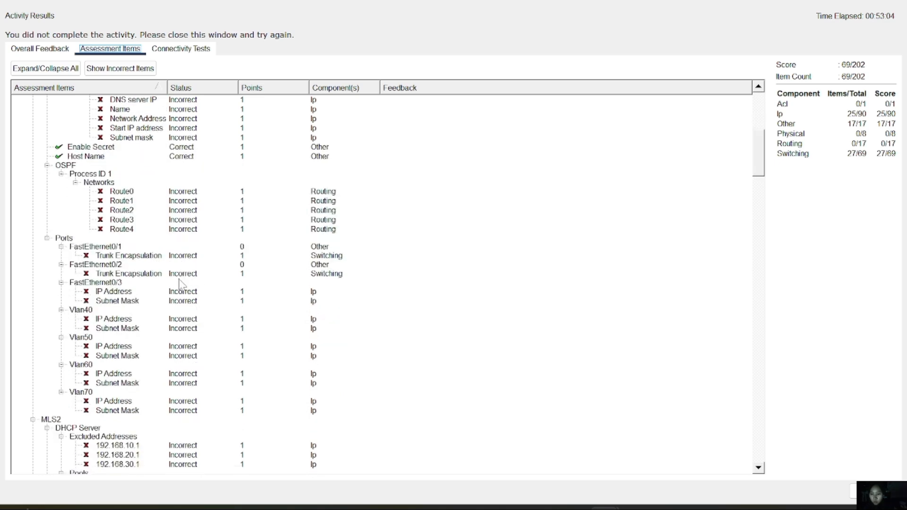
scroll(181, 285, "down", 3)
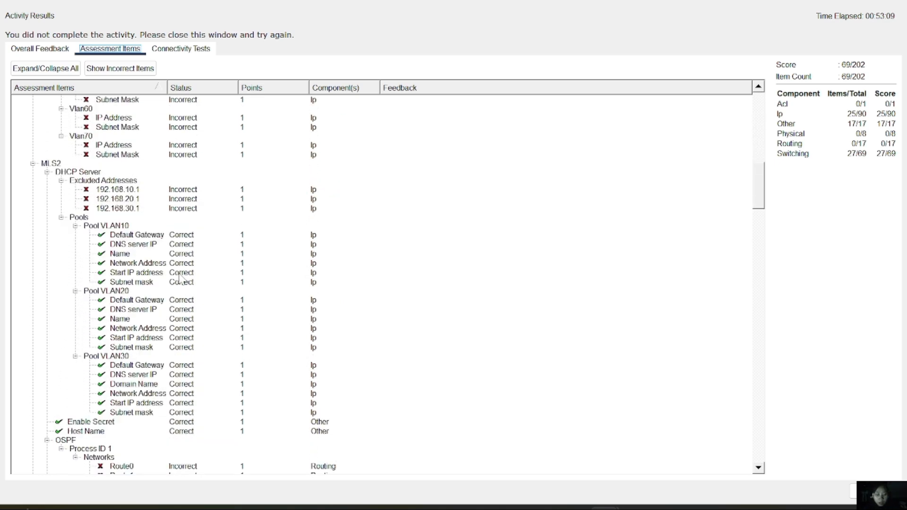
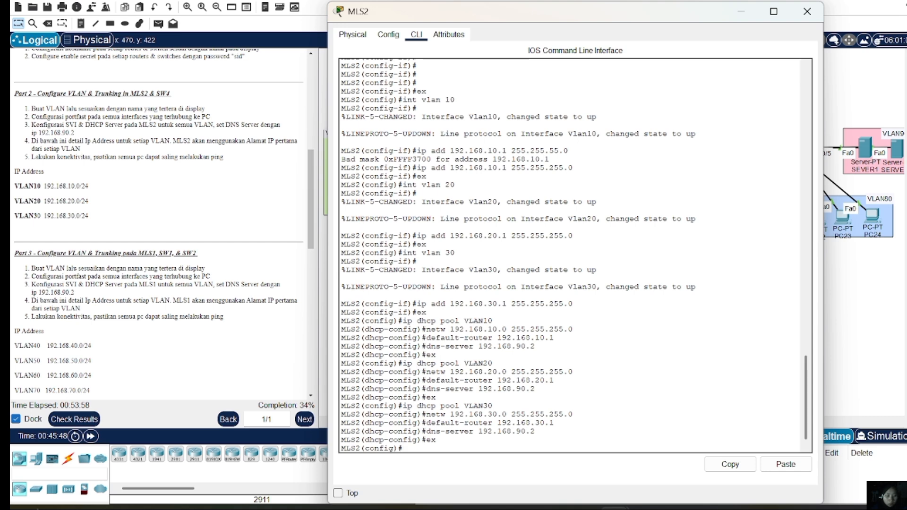
Exclude 192.168.10.1 from DHCP on MLS2 with ip dhcp excluded-address
type("ip")
type("dhcp")
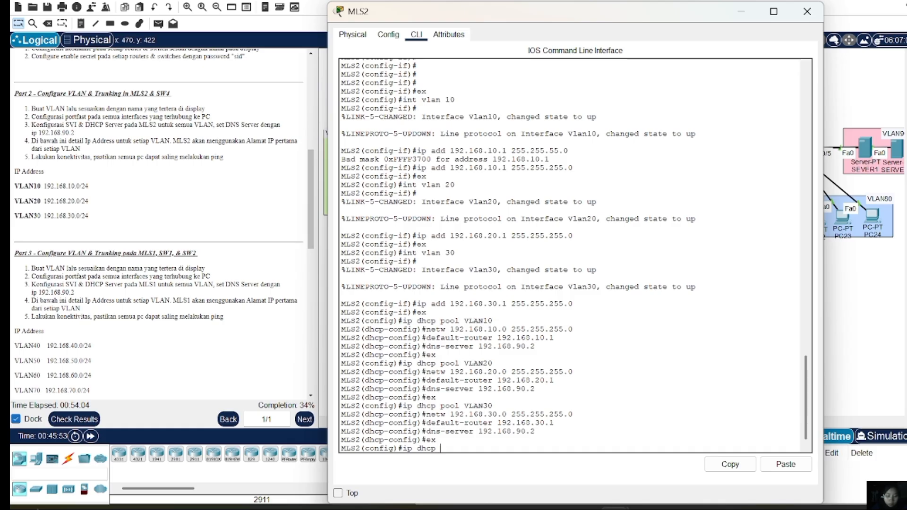
type(" excluded-ad")
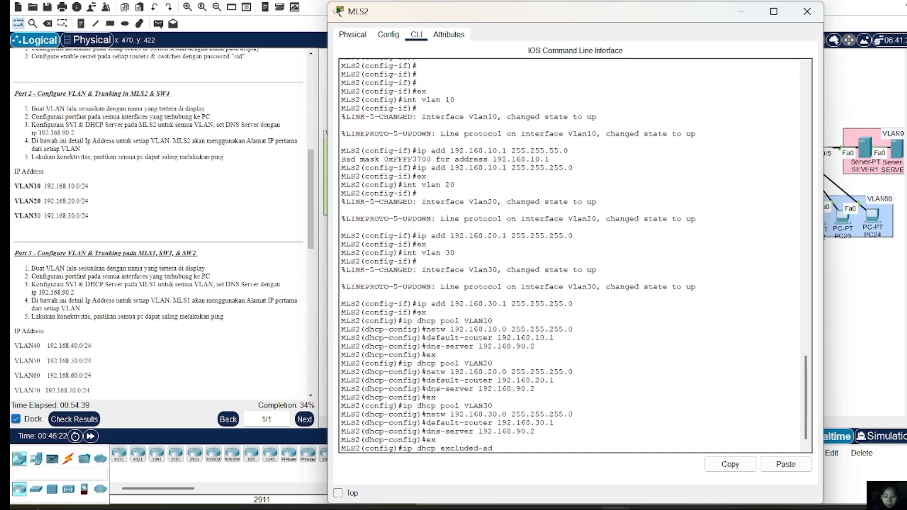
type("dres")
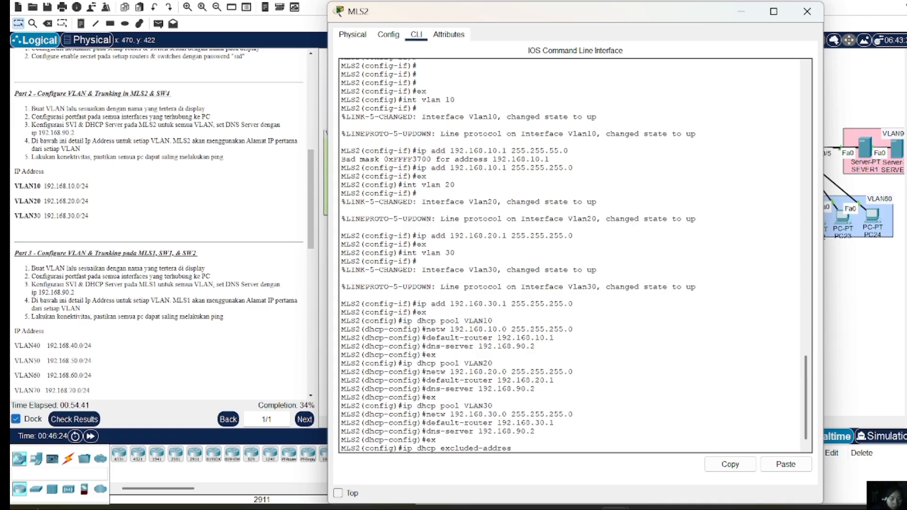
type("ses")
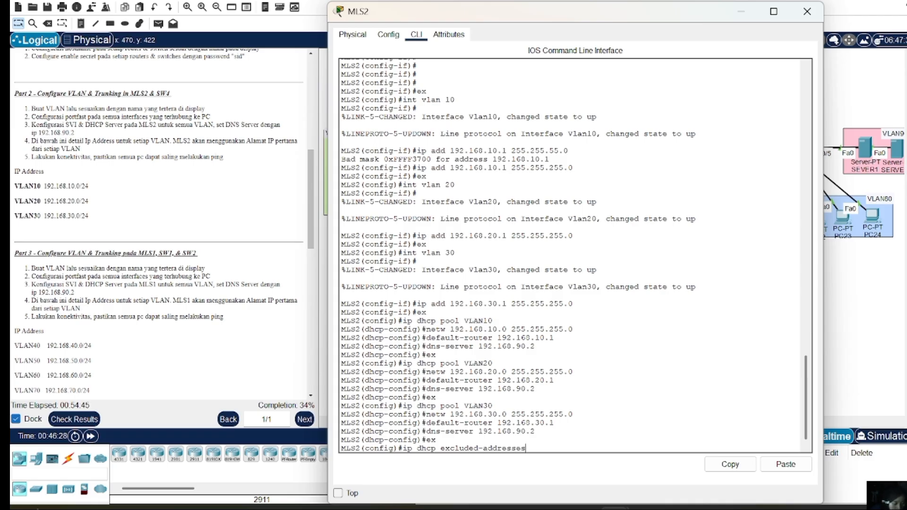
key("BackSpace")
key("BackSpace")
type("192.168")
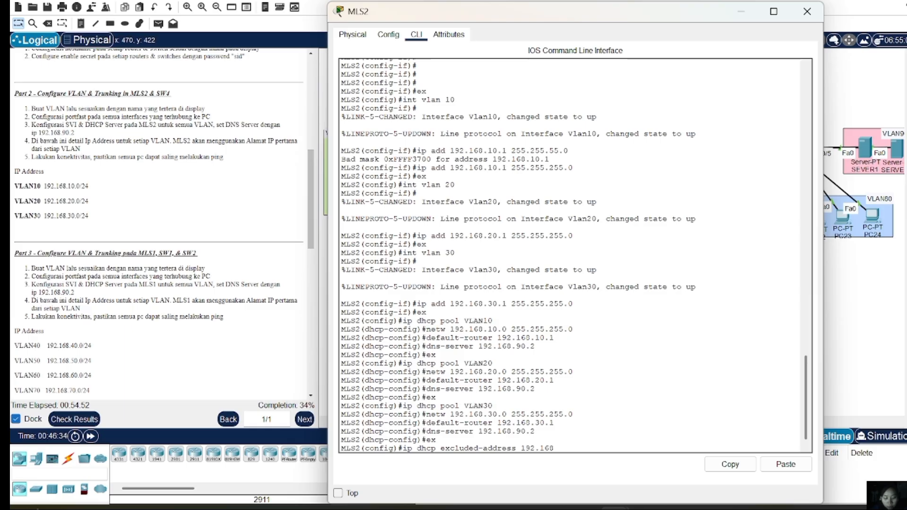
type(".10.1")
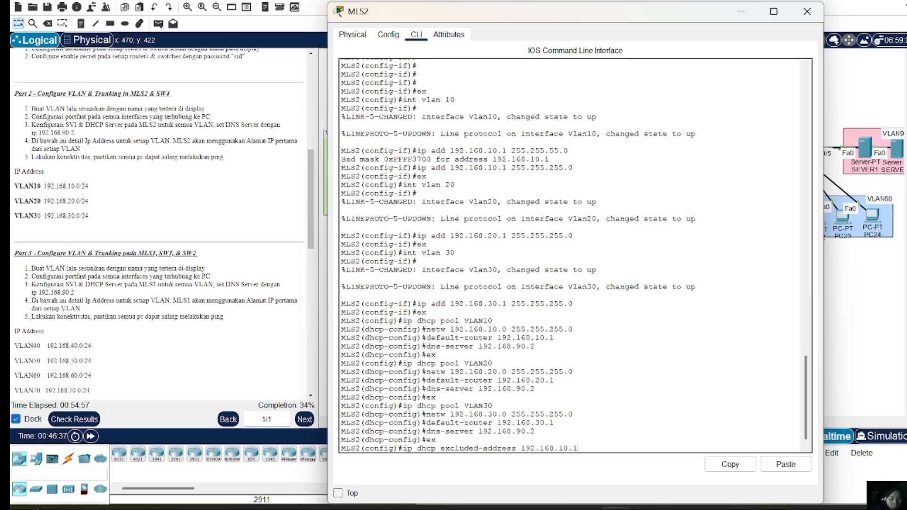
key("Return")
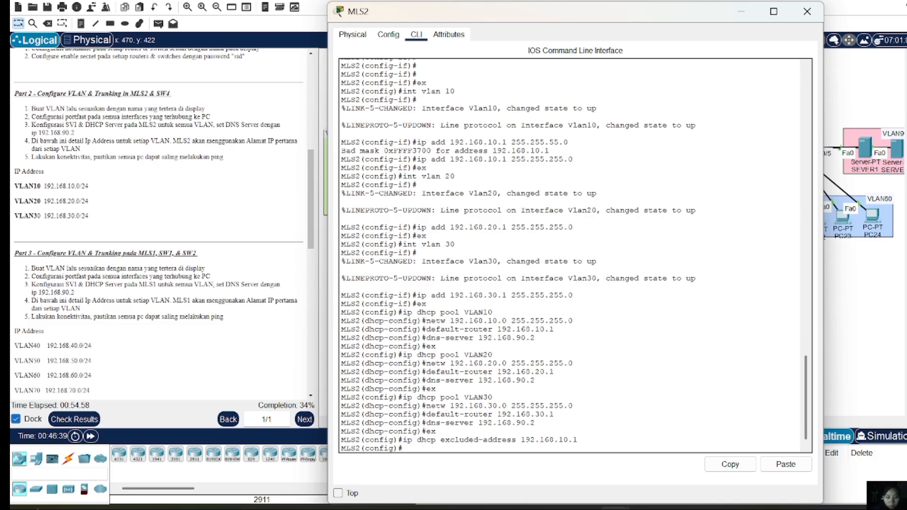
Exclude 192.168.20.1 and 192.168.30.1 as well, editing the recalled exclusion command
key("Up")
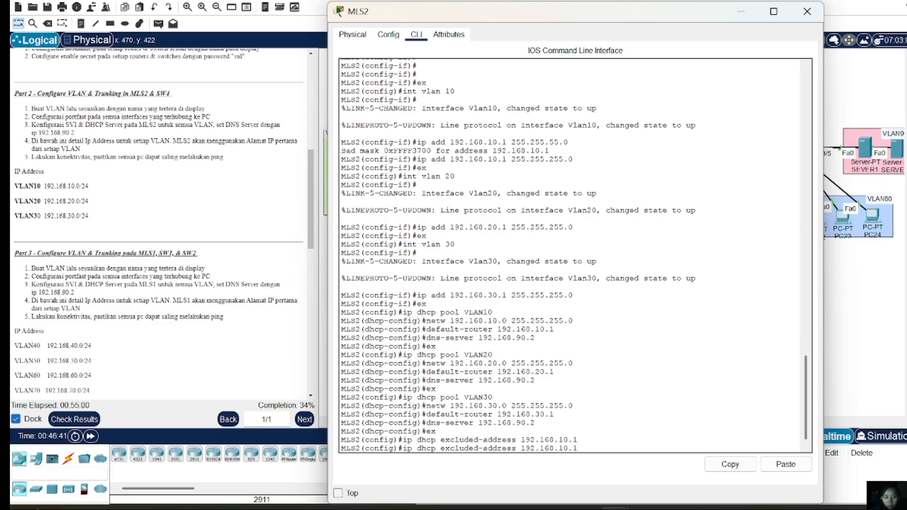
key("Left")
key("Left")
key("Left")
key("BackSpace")
type("2")
key("Return")
key("Up")
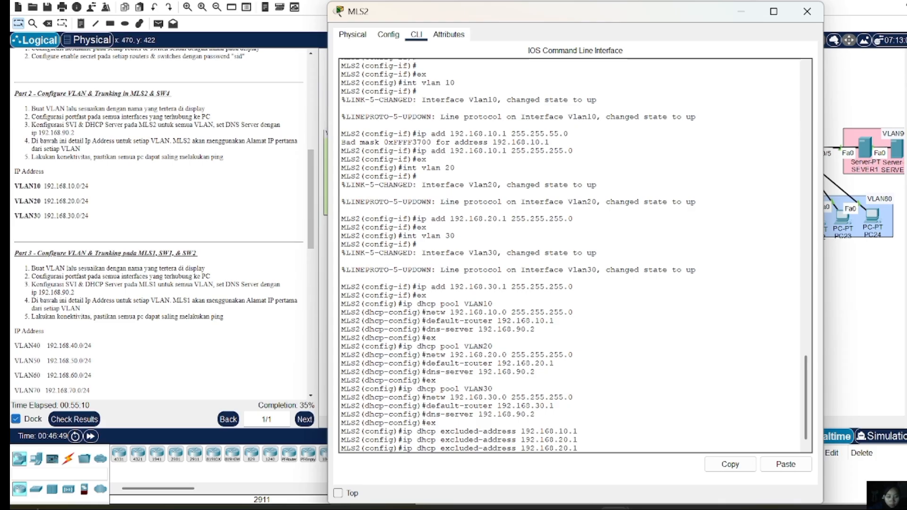
key("Left")
key("Left")
key("Left")
key("BackSpace")
type("3")
key("Return")
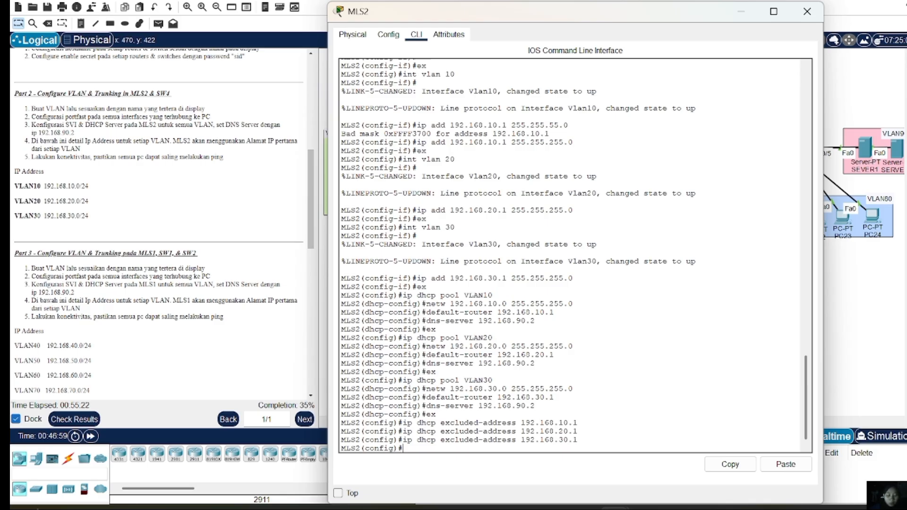
Switch PC0's IP configuration to DHCP
left_click(807, 12)
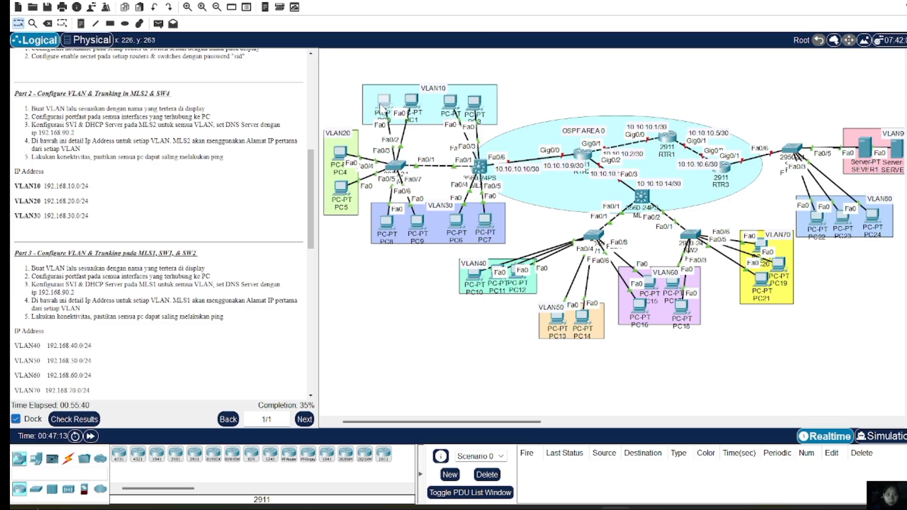
left_click(382, 107)
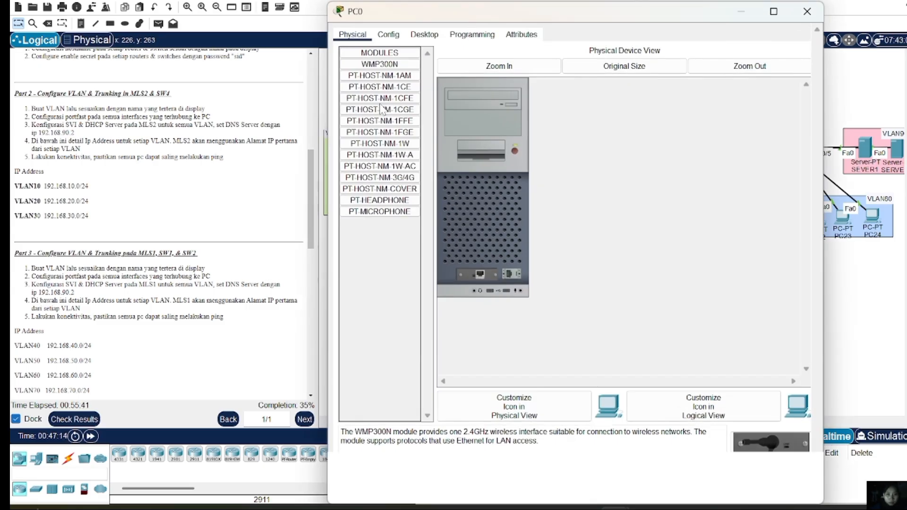
left_click(427, 37)
left_click(406, 61)
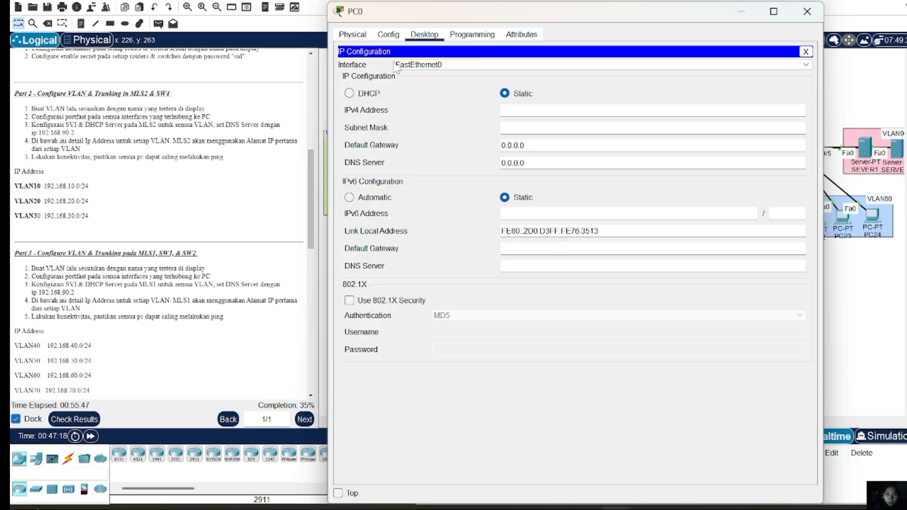
left_click(355, 96)
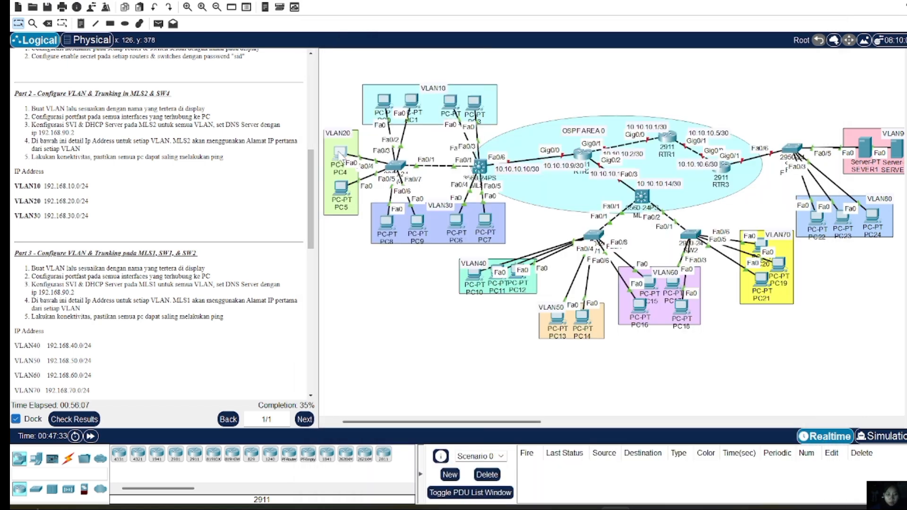
Switch PC4's IP configuration to DHCP so it receives 192.168.20.2
left_click(340, 154)
left_click(424, 34)
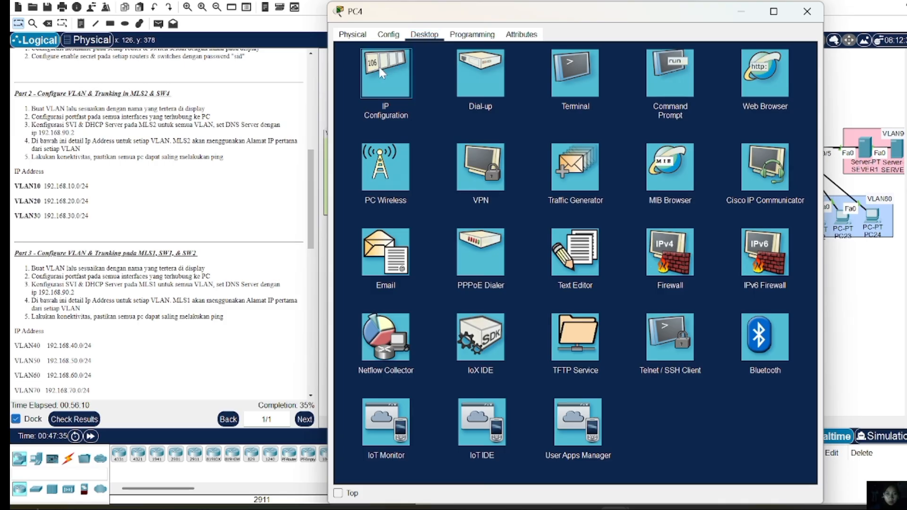
left_click(380, 69)
left_click(360, 95)
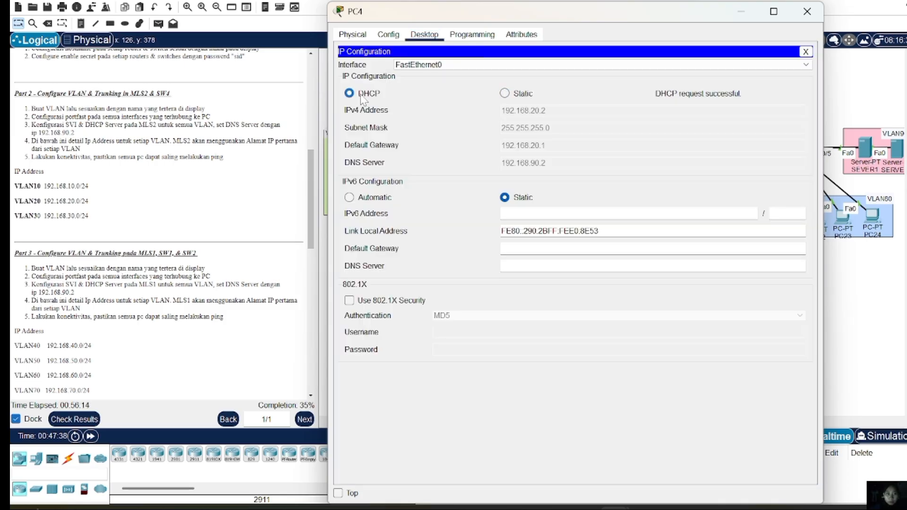
left_click(804, 19)
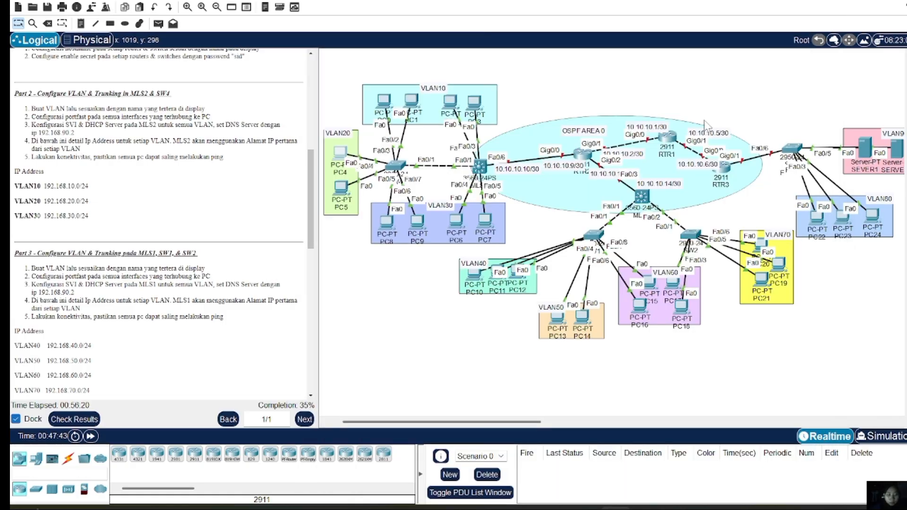
Switch PC8 to DHCP, receiving 192.168.30.2 with gateway 192.168.30.1 and DNS 192.168.90.2
left_click(384, 231)
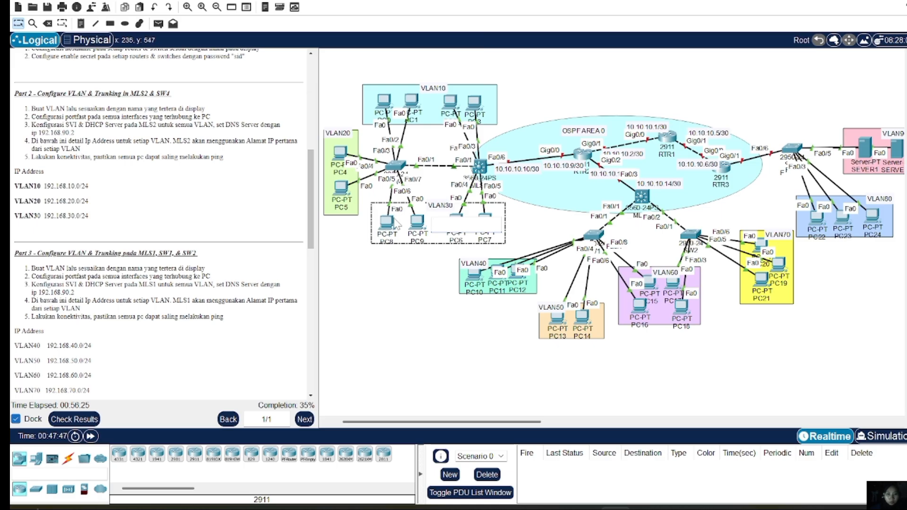
left_click(387, 222)
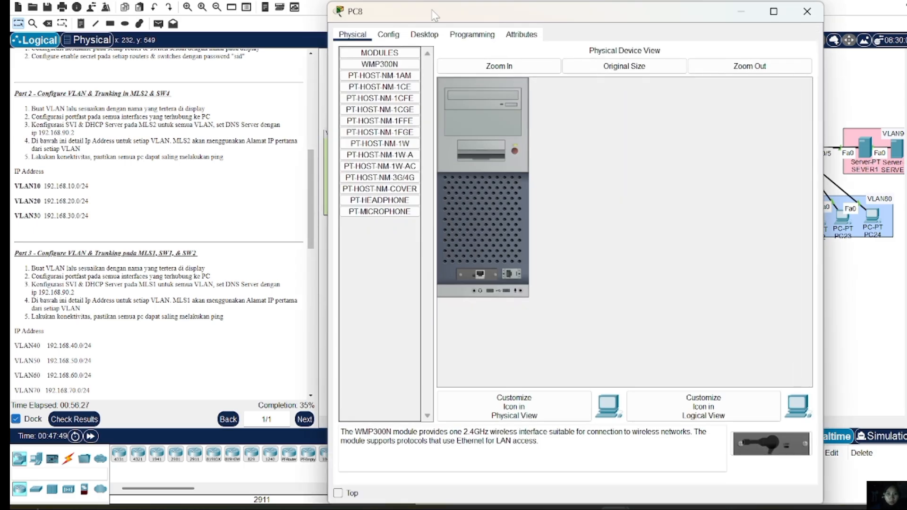
left_click(417, 37)
left_click(393, 92)
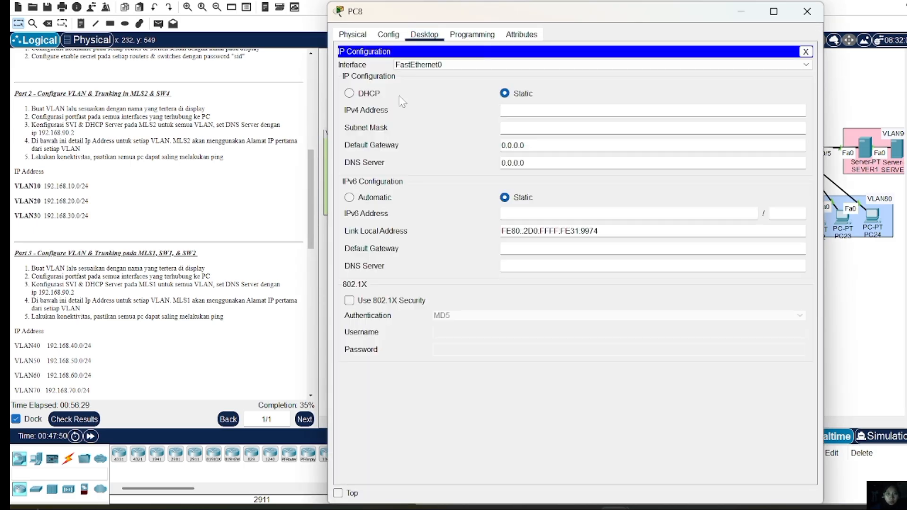
left_click(374, 96)
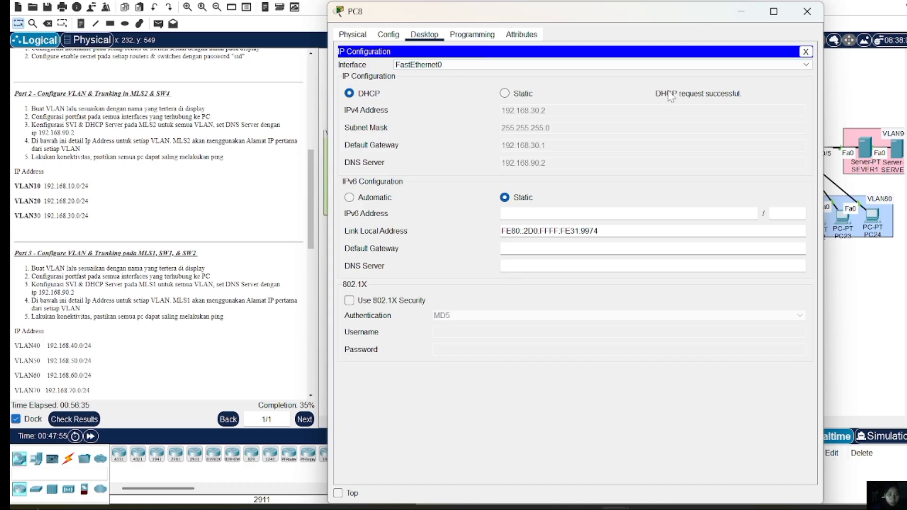
left_click(807, 12)
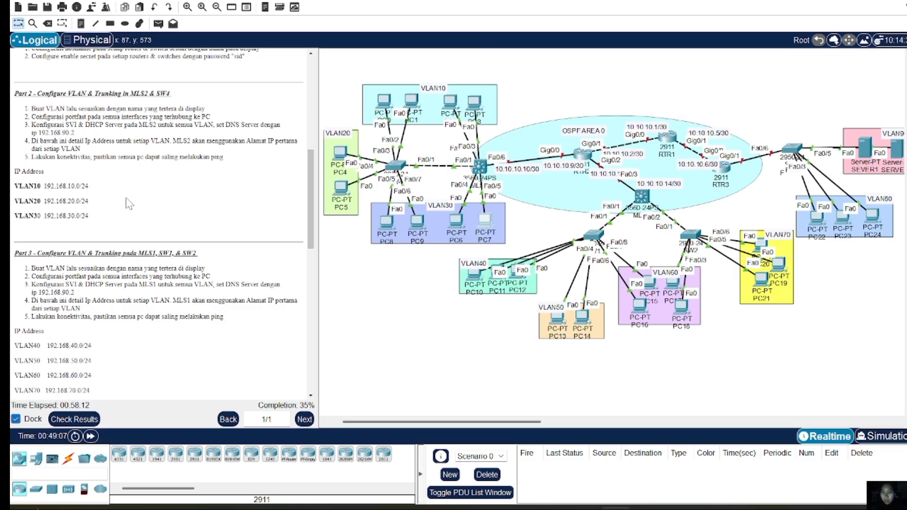
Enter privileged and global configuration mode on SW1 using the enable password
scroll(158, 240, "down", 3)
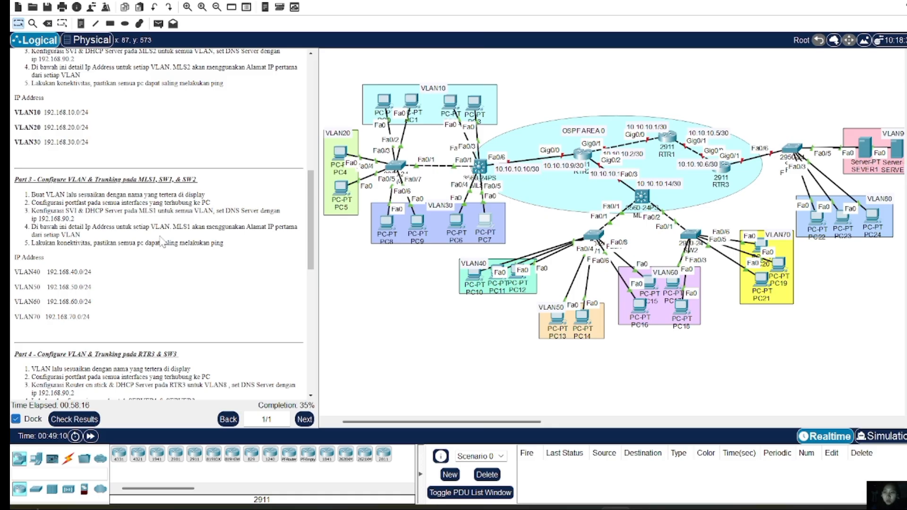
scroll(161, 241, "down", 1)
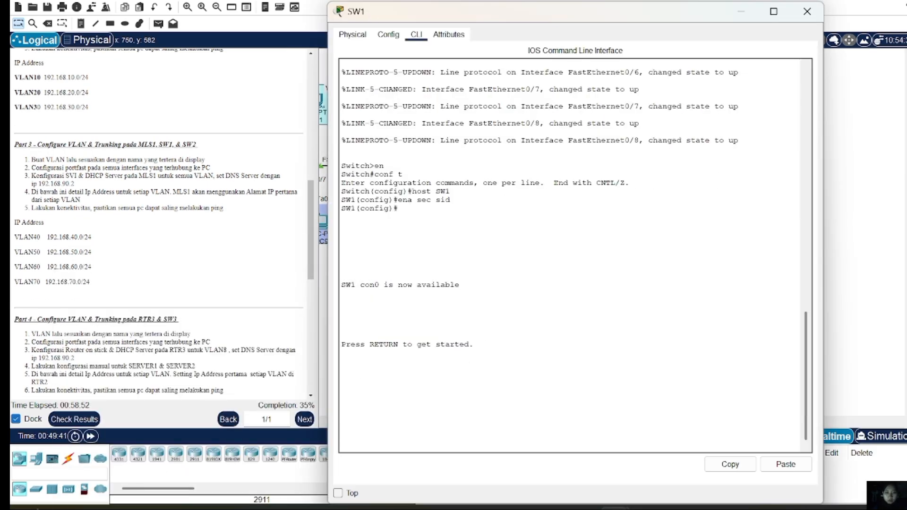
key("Return")
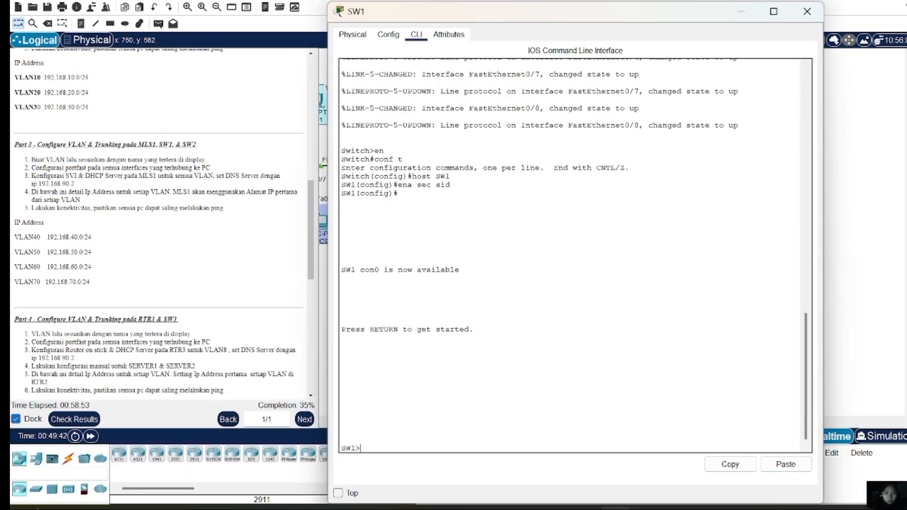
type("en")
key("Return")
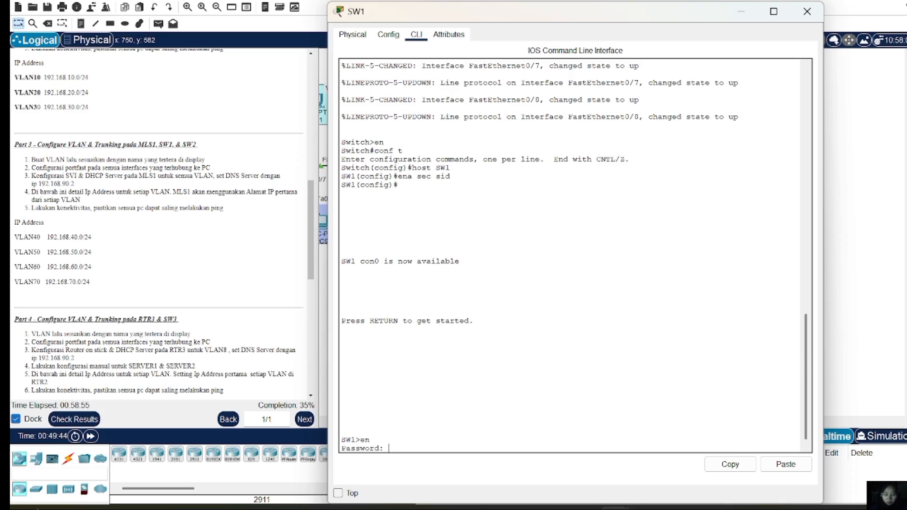
type("sid")
key("Return")
type("conf")
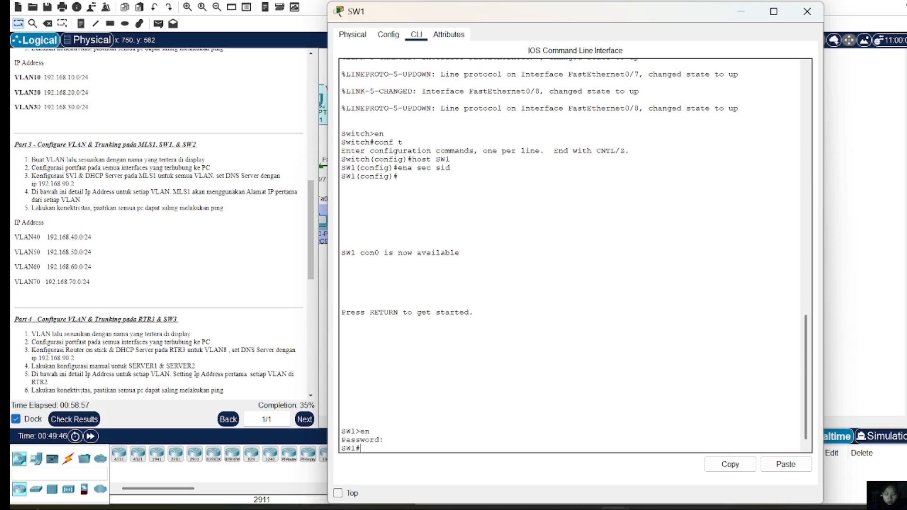
type(" t")
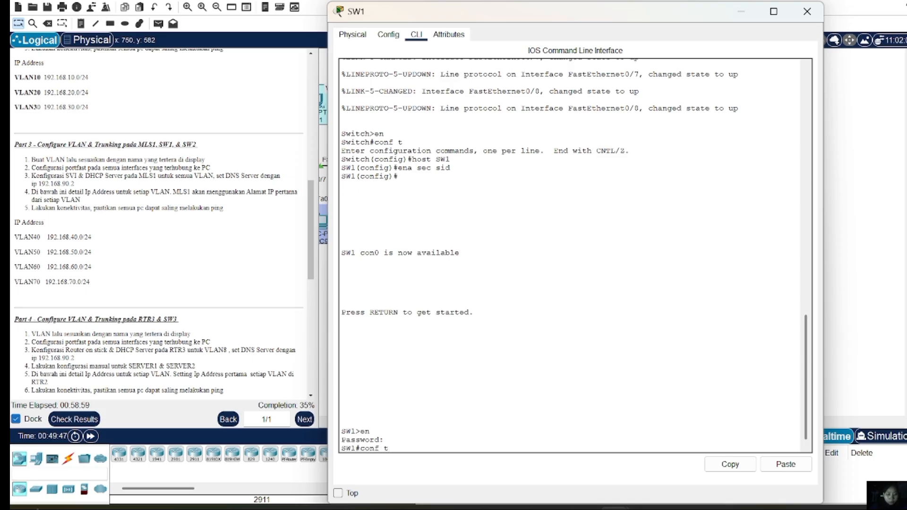
key("Return")
Create VLAN 40 named VLAN40 and VLAN 50 named VLAN50 on SW1
type("vl")
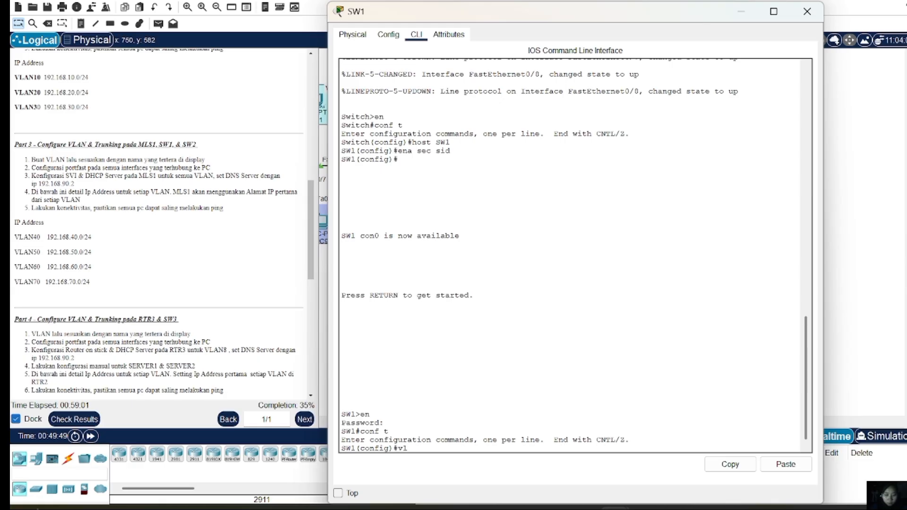
type("an 40")
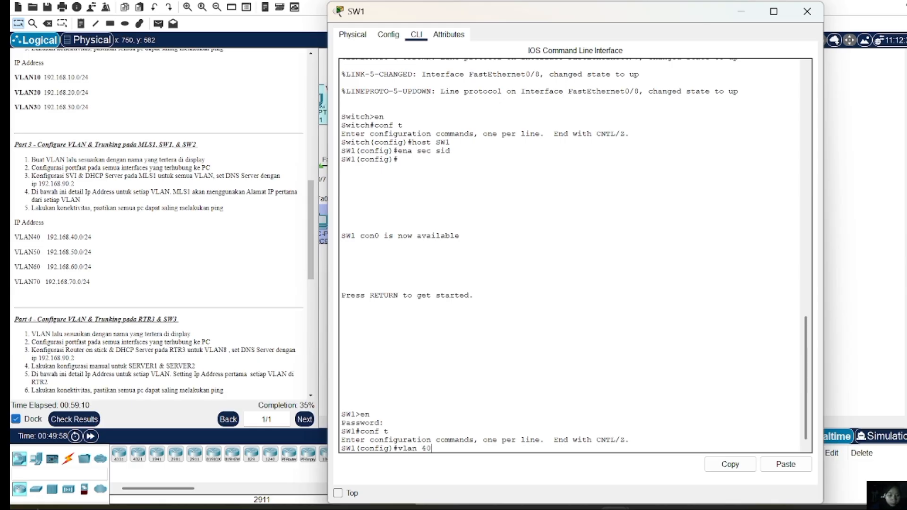
key("Return")
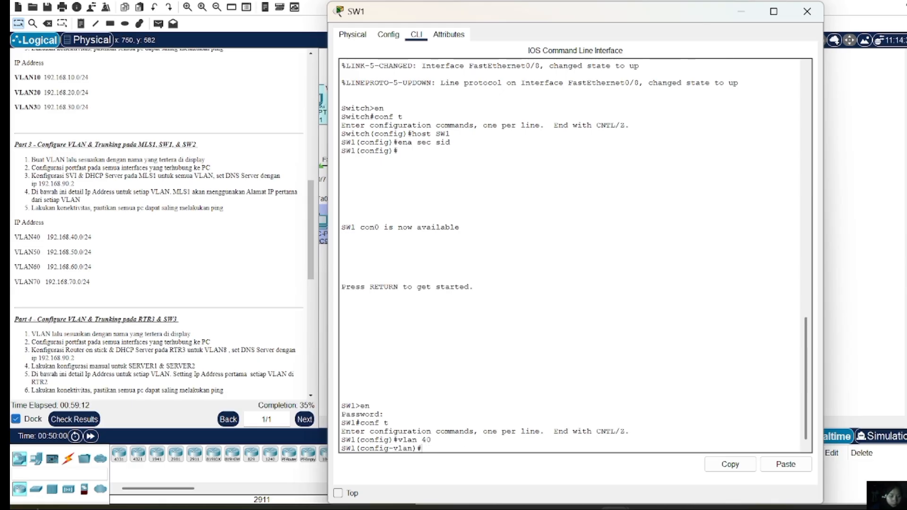
type("name")
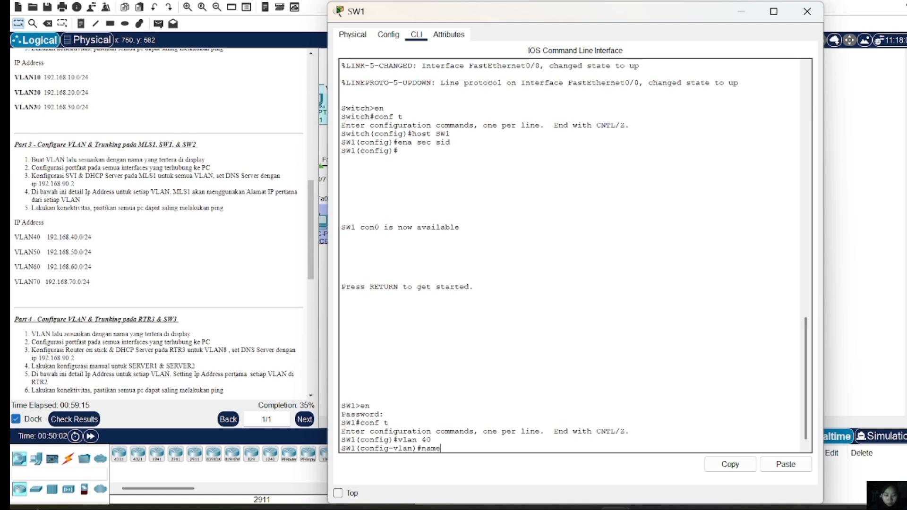
type(" VLAN40")
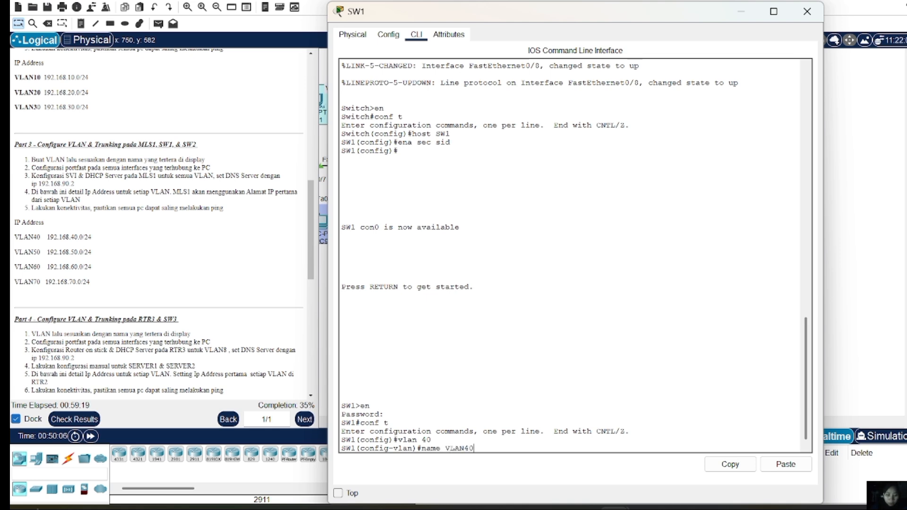
key("Return")
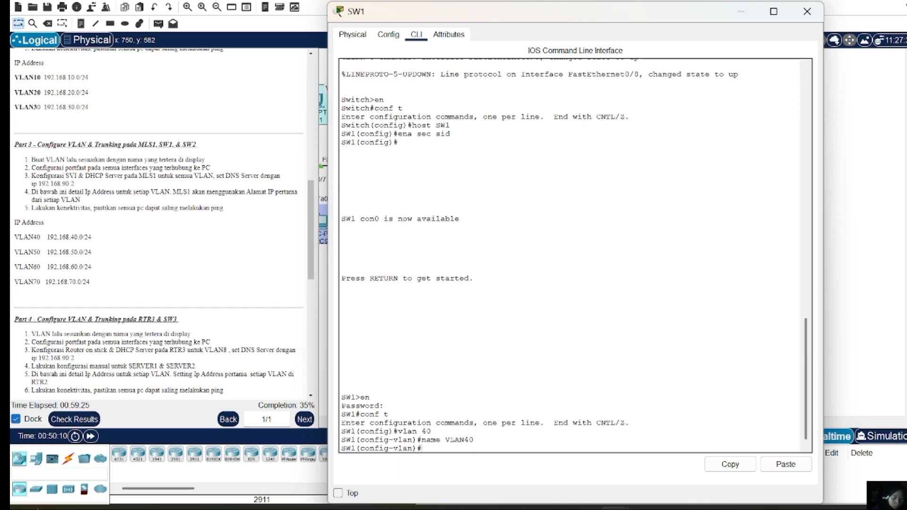
type("vlan 40")
key("BackSpace")
key("BackSpace")
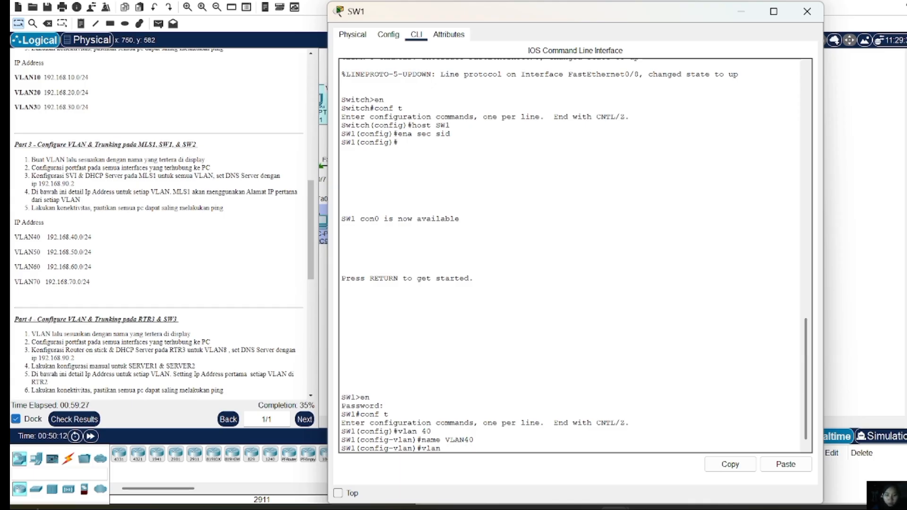
type("50")
key("Return")
type("name VLAN")
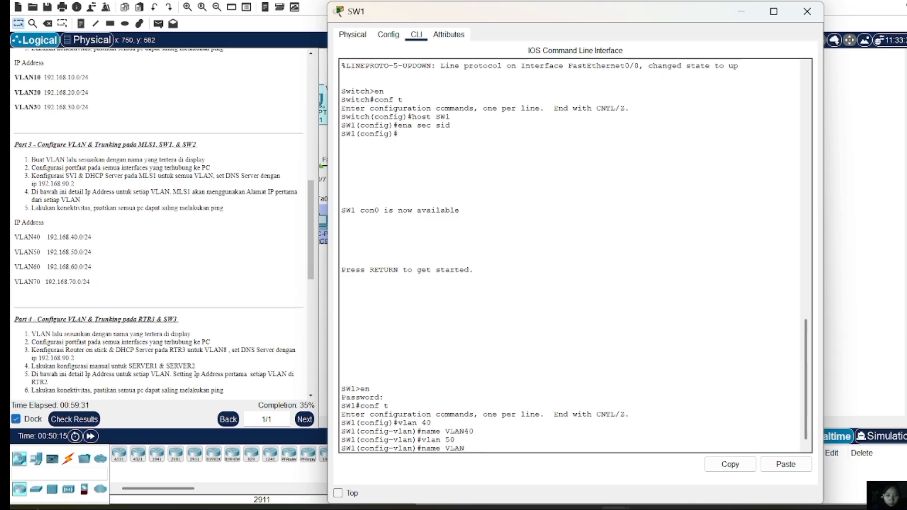
type("50")
key("Return")
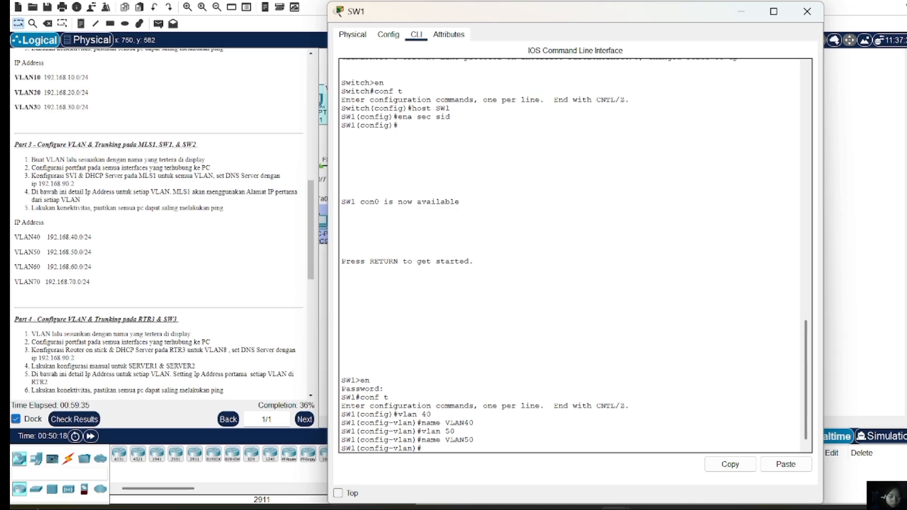
Create VLAN 60 named VLAN60, then leave VLAN configuration mode
key("Up")
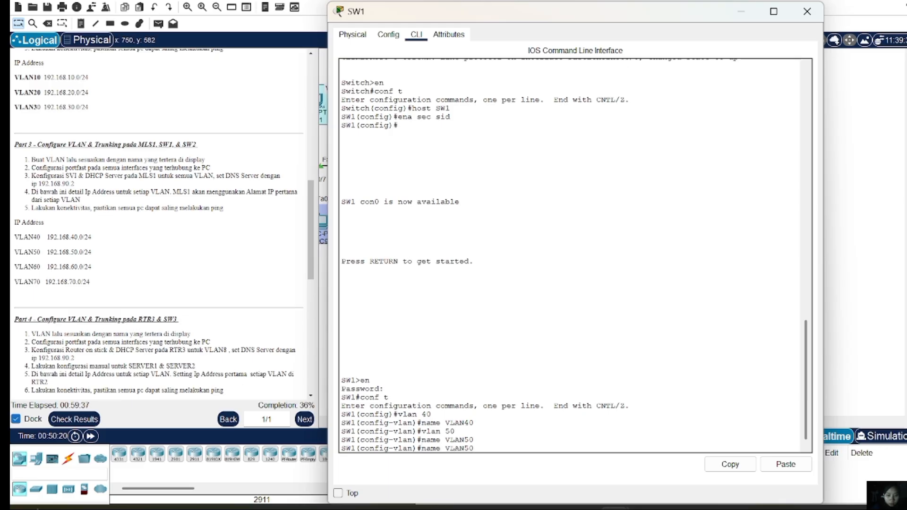
key("Up")
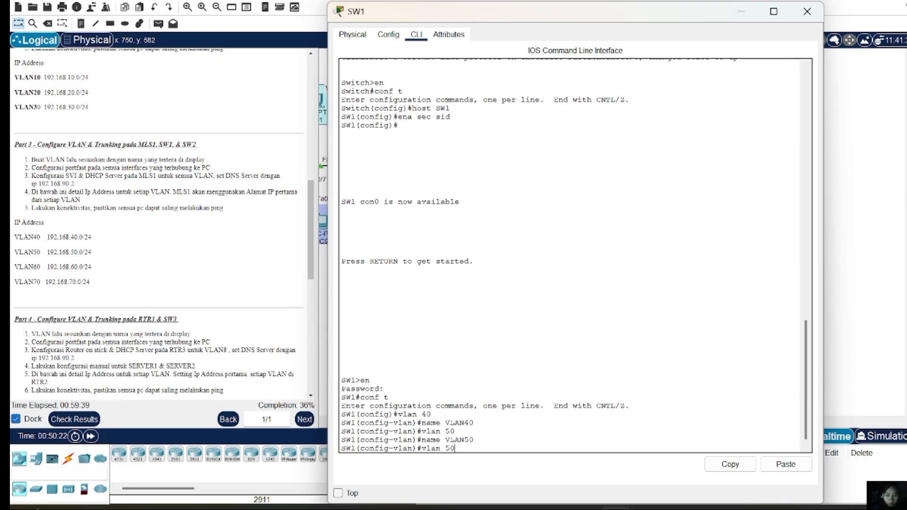
key("BackSpace")
key("BackSpace")
type("60")
key("Return")
key("Up")
key("BackSpace")
key("BackSpace")
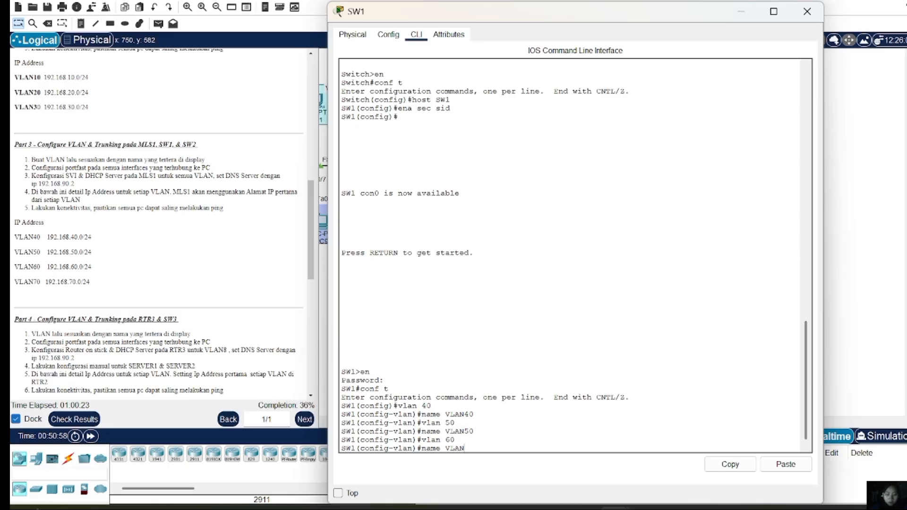
type("60")
key("Return")
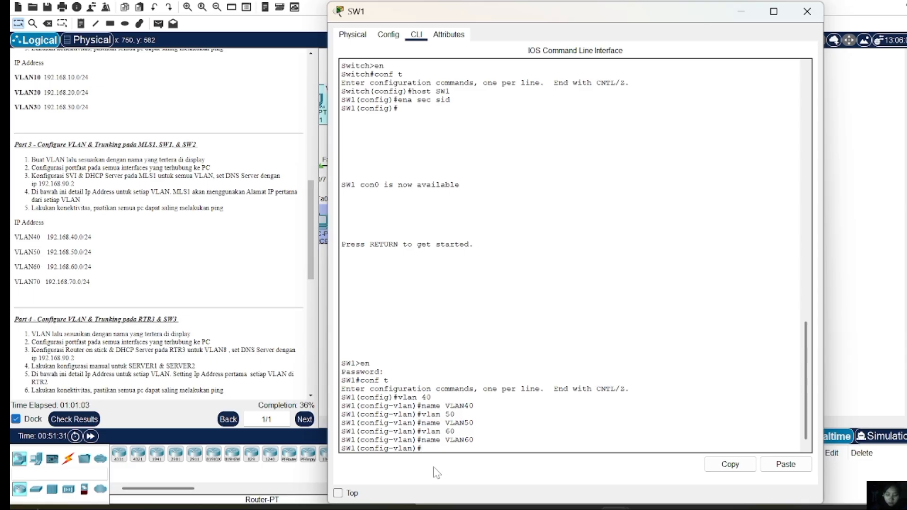
type("ex")
key("Return")
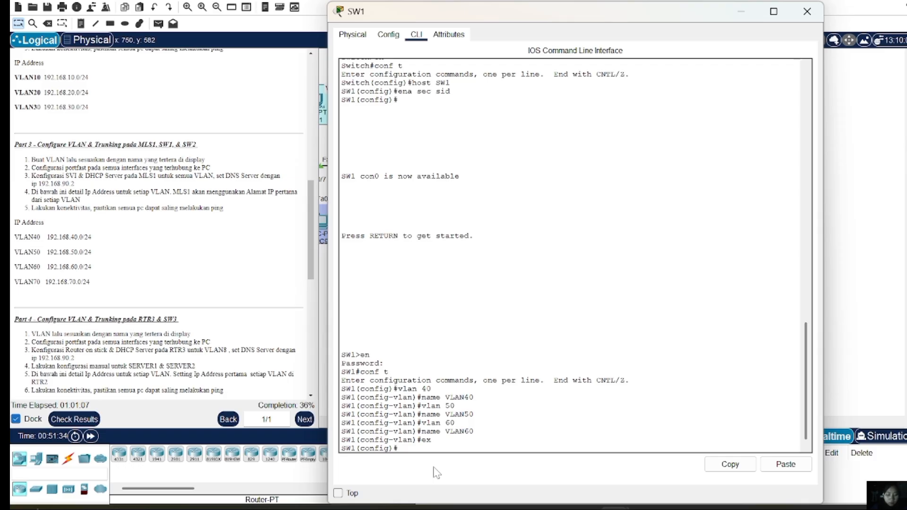
Make Fa0/2–4 access ports in VLAN 40 with PortFast enabled
type("int range")
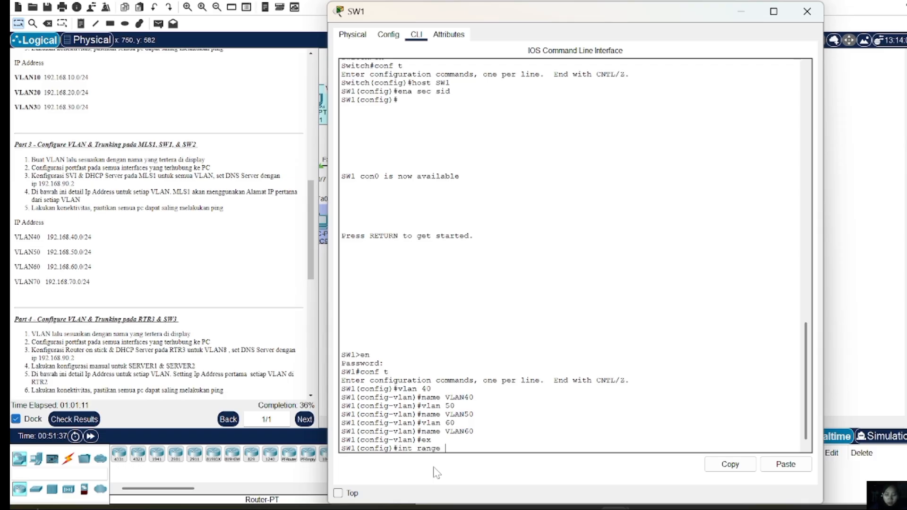
type(" fa0/")
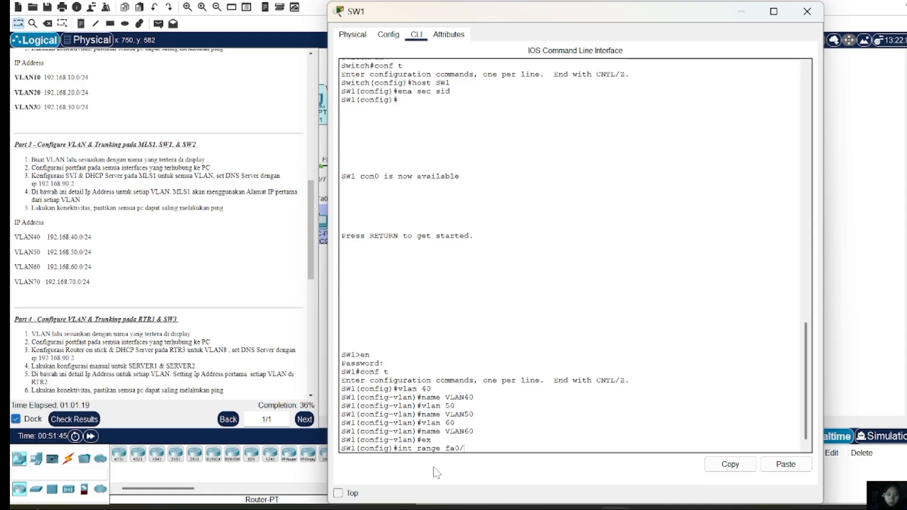
type("2-4")
key("Return")
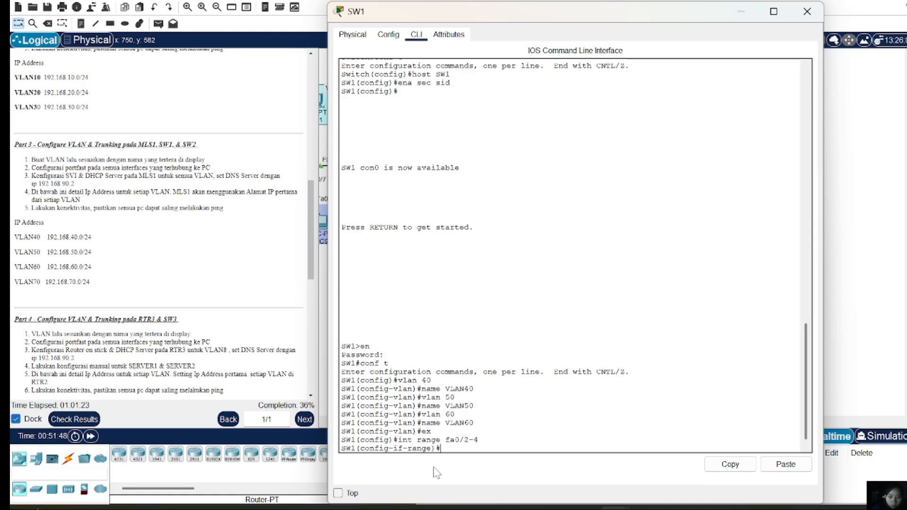
type("sw m a")
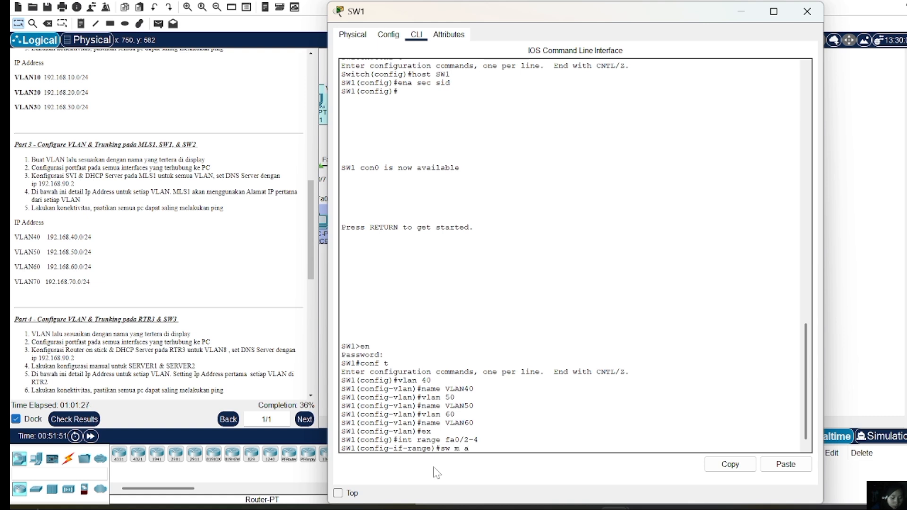
key("Return")
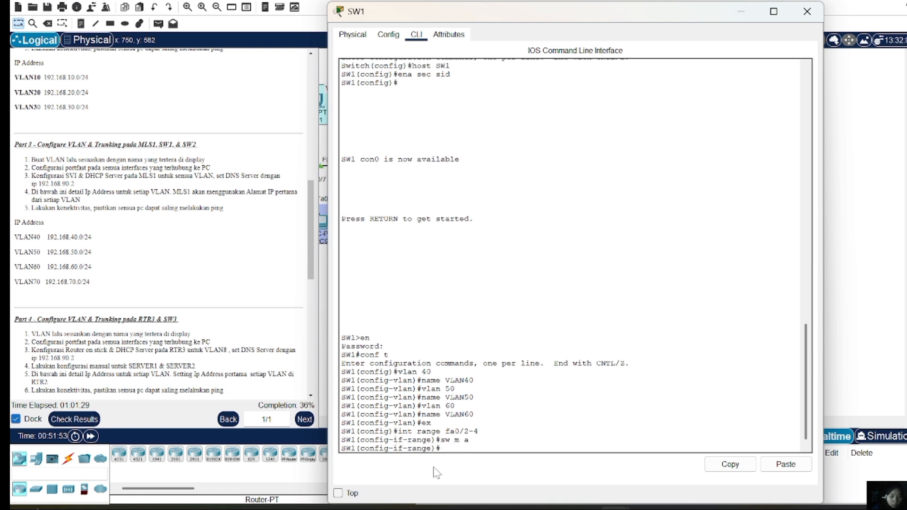
type("sw a vl 40")
key("Return")
type("spa po")
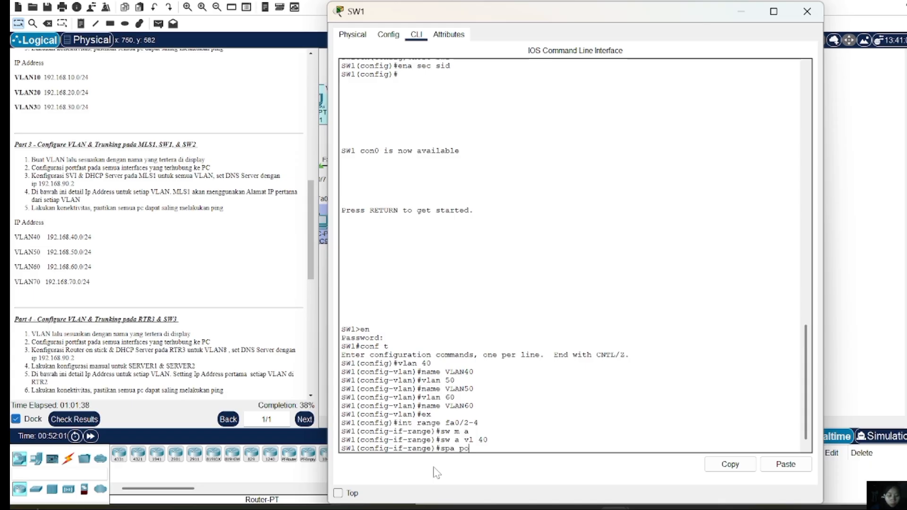
key("Return")
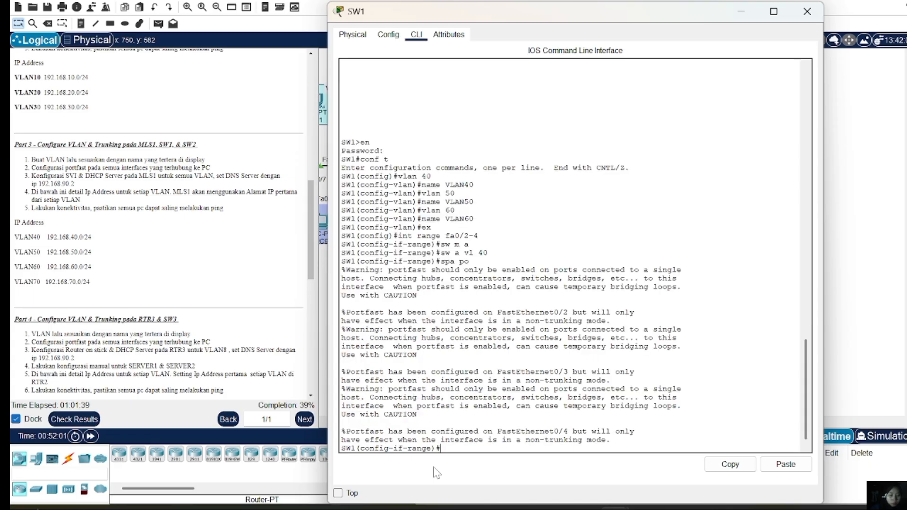
type("ex")
key("Return")
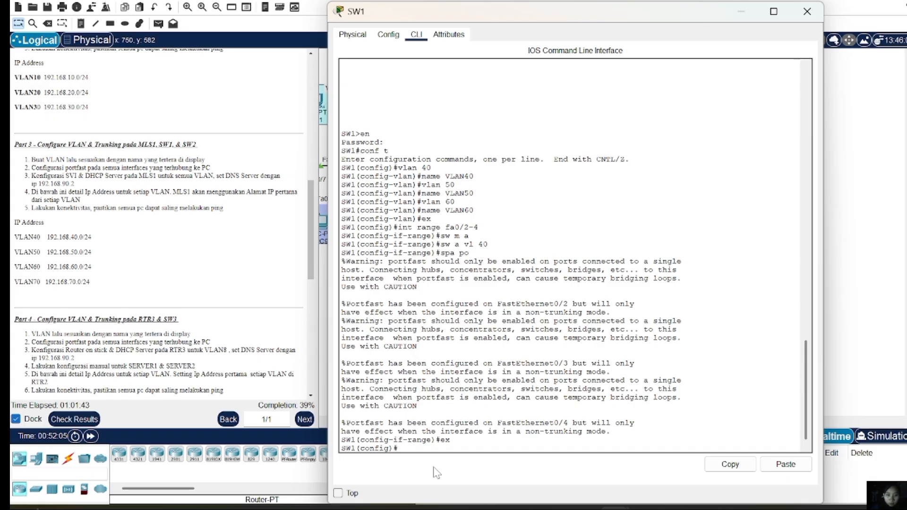
Make Fa0/5–6 access ports in VLAN 50 with PortFast enabled
type("int r")
key("BackSpace")
key("BackSpace")
key("BackSpace")
type("an")
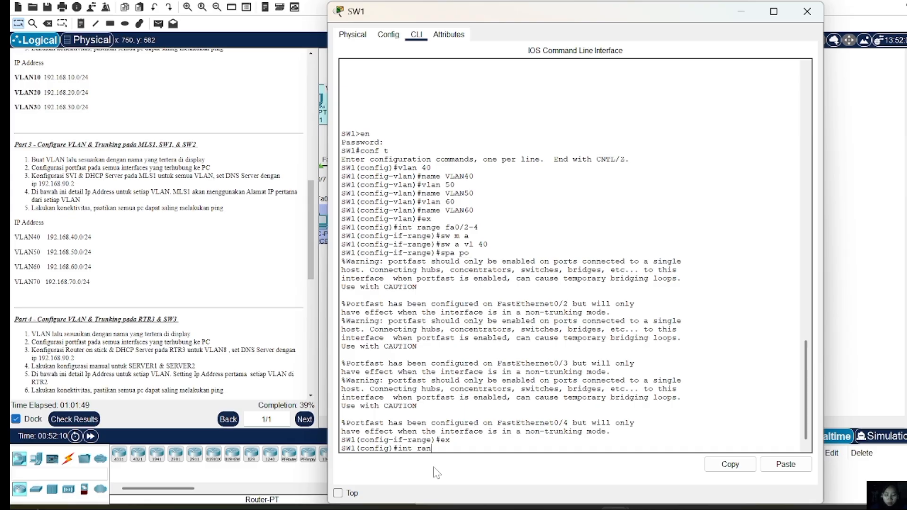
type("ge fa0")
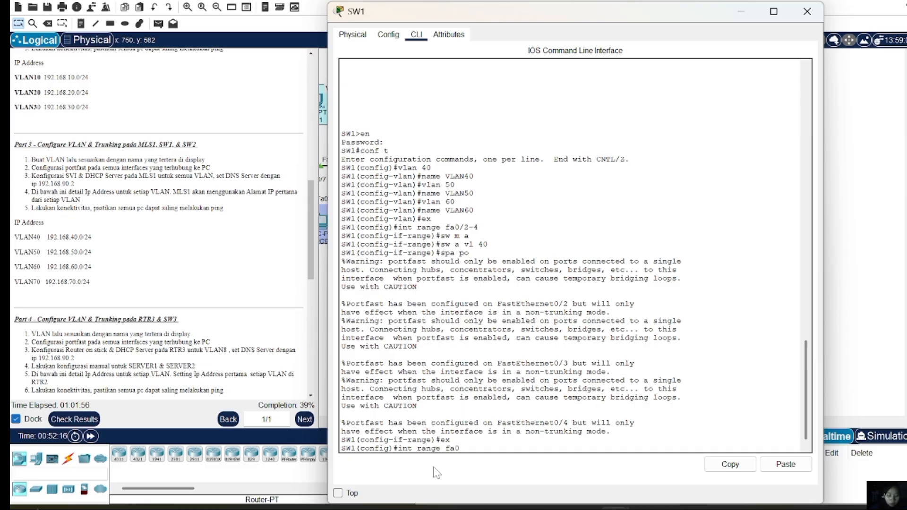
type("/5-6")
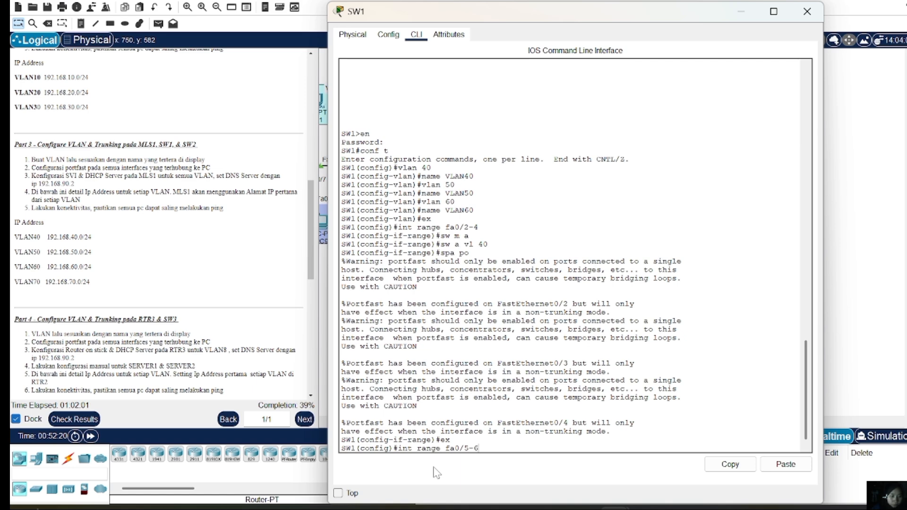
key("Return")
type("sw ")
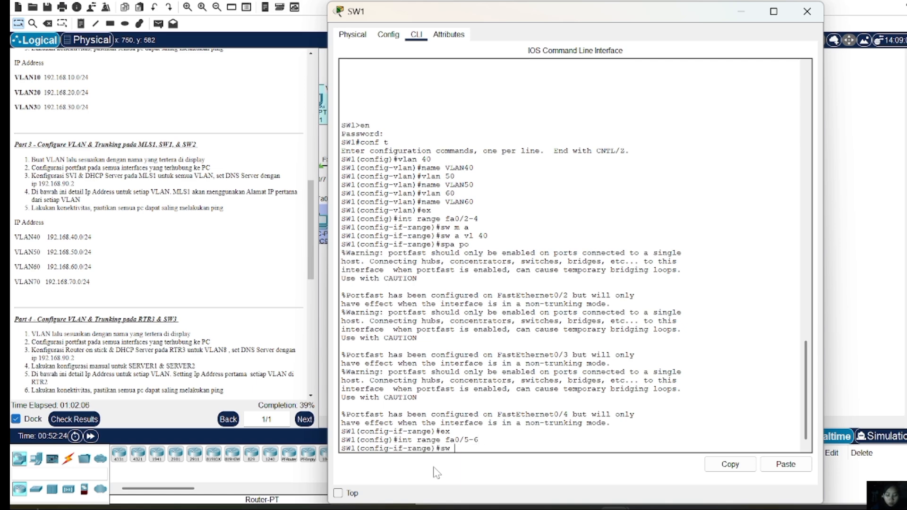
type("m a")
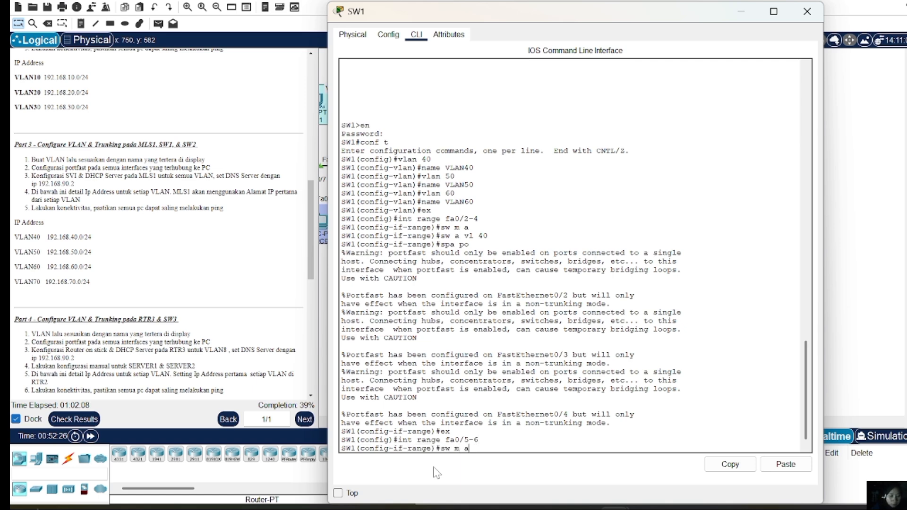
key("Return")
type("s")
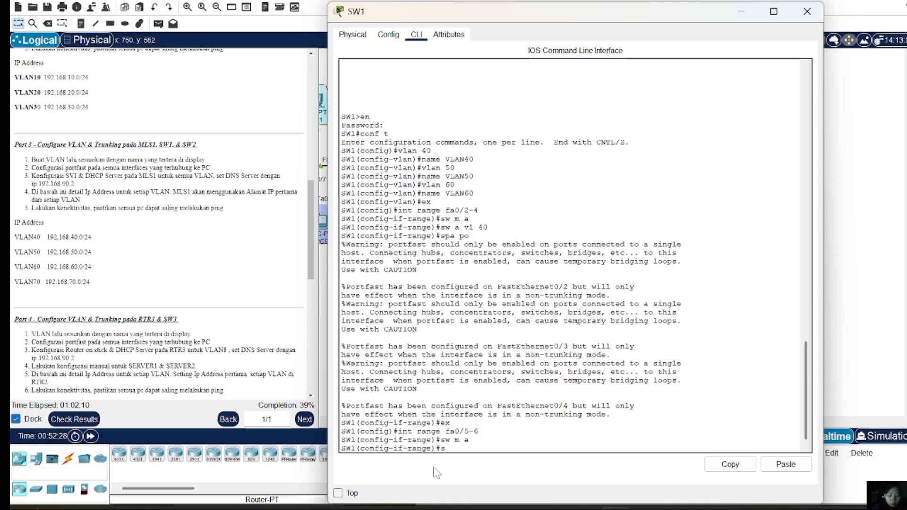
type("w a vl 50")
key("Return")
type("spa po")
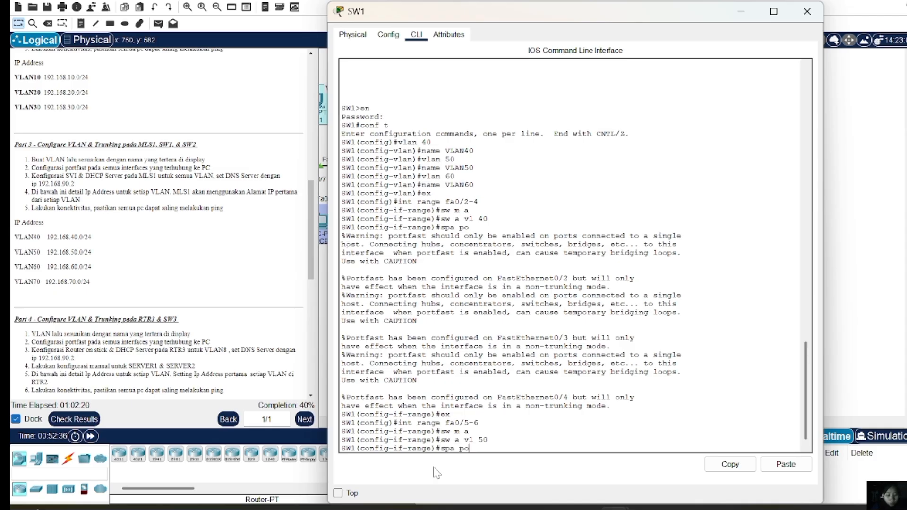
key("Return")
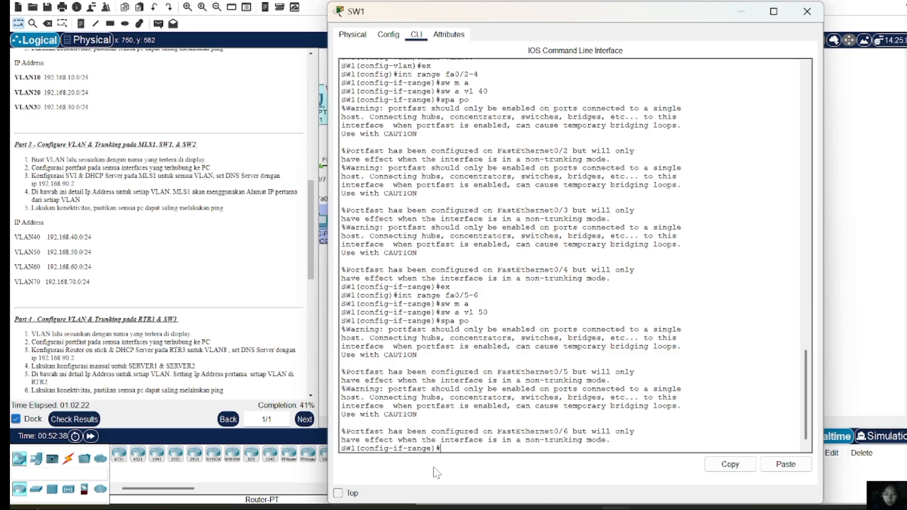
type("ex")
key("Return")
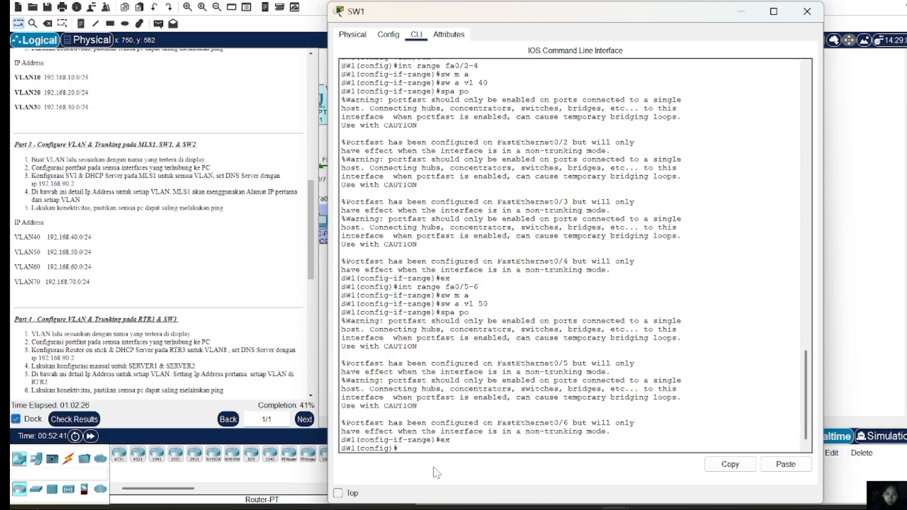
Make Fa0/7–8 access ports in VLAN 60 with PortFast enabled
type("int range fa")
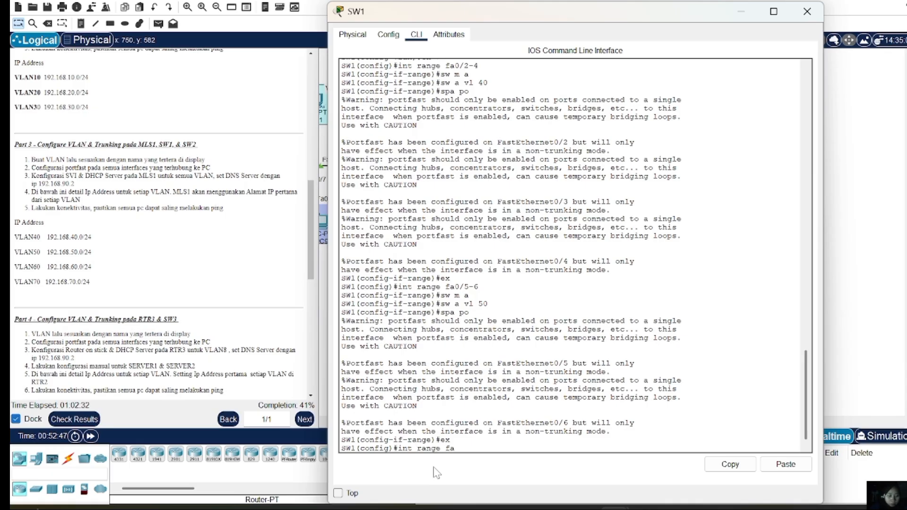
type("0/")
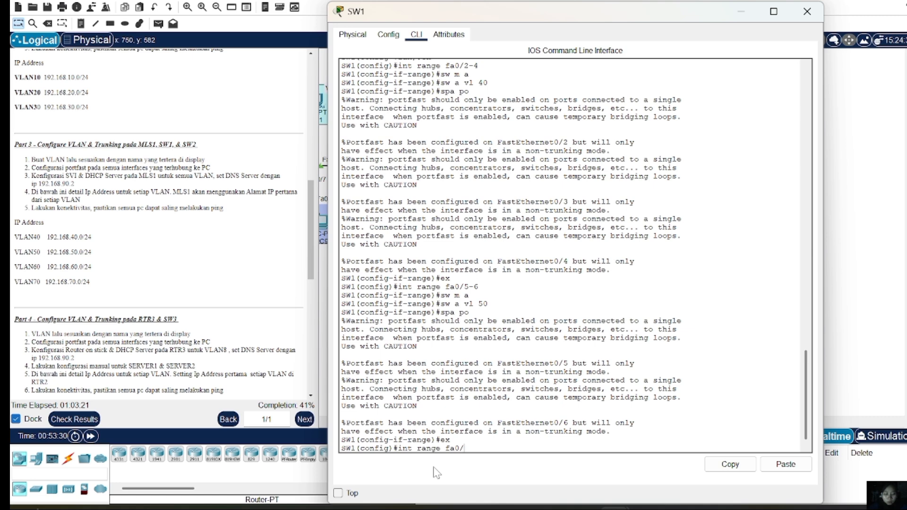
type("7-8")
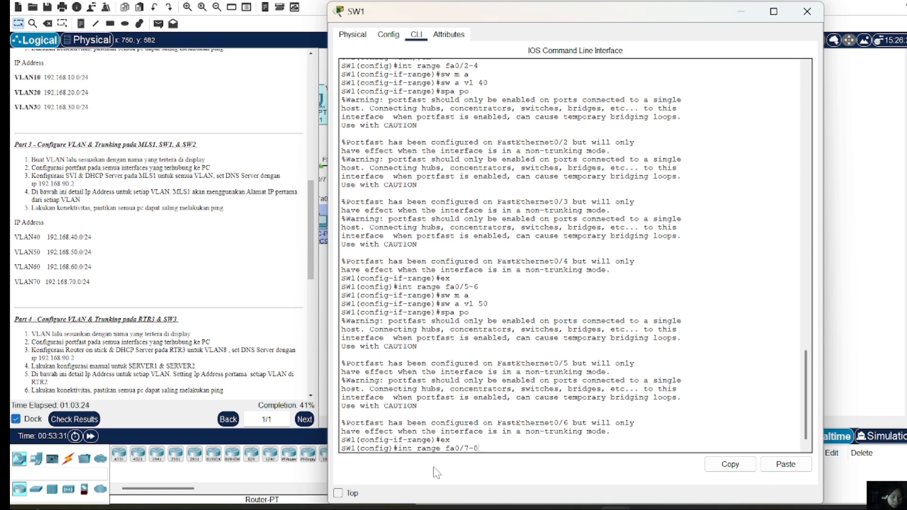
key("Return")
type("sw m")
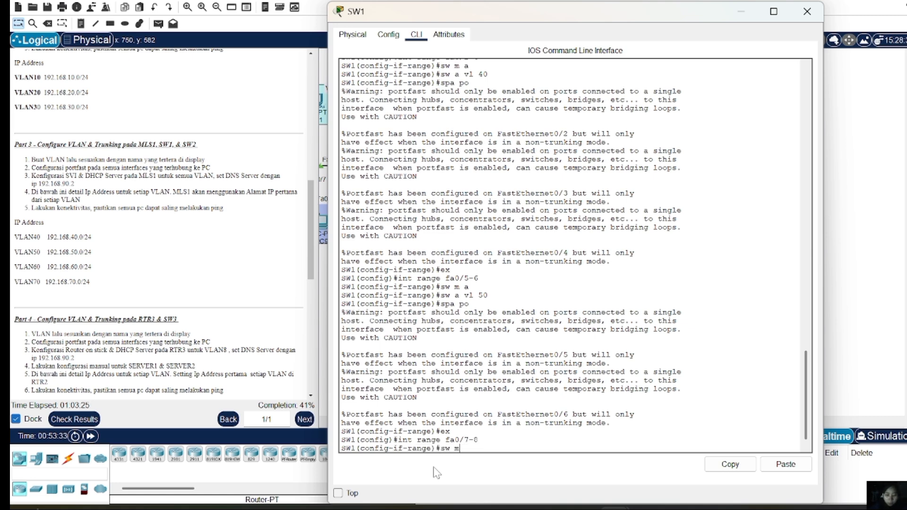
type(" a")
key("Return")
type("sw")
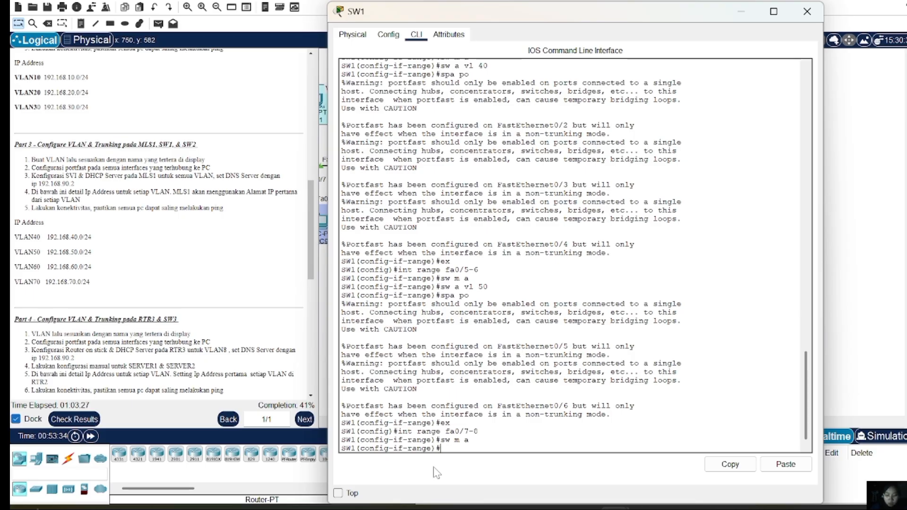
type(" a vl 60")
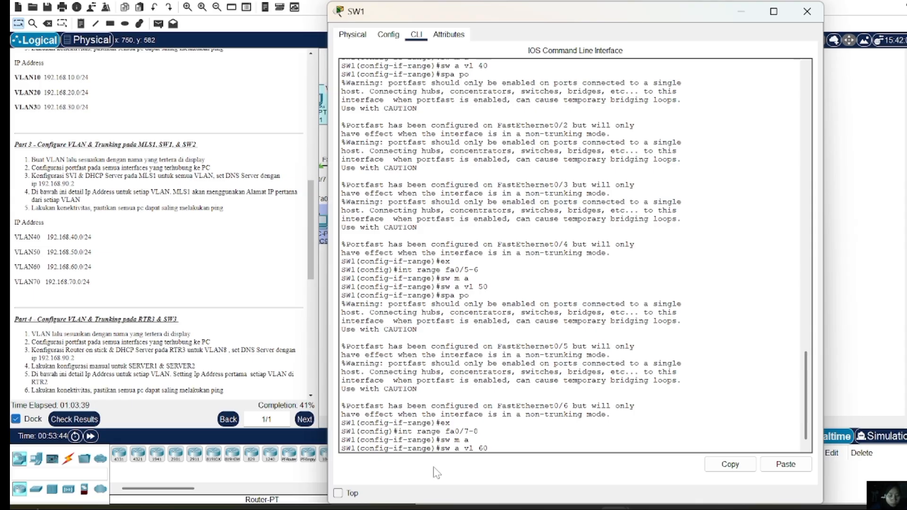
key("Return")
type("spa")
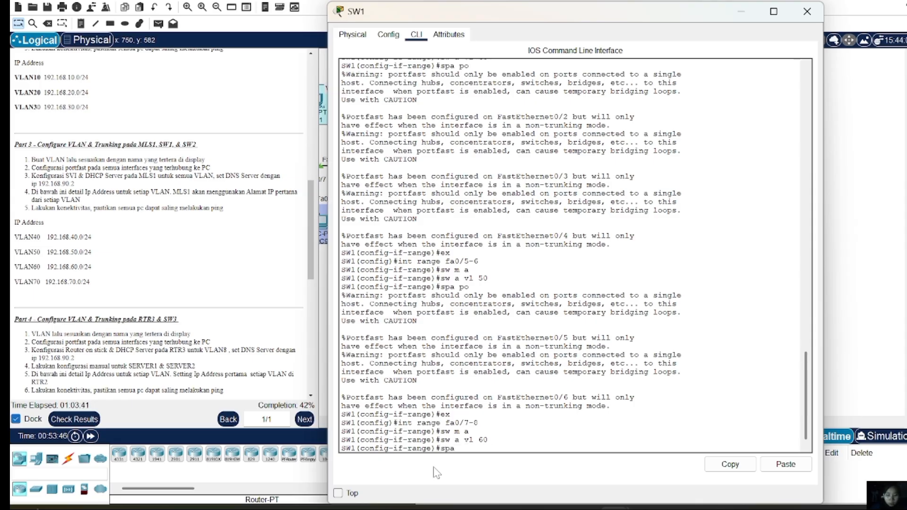
type(" po")
key("Return")
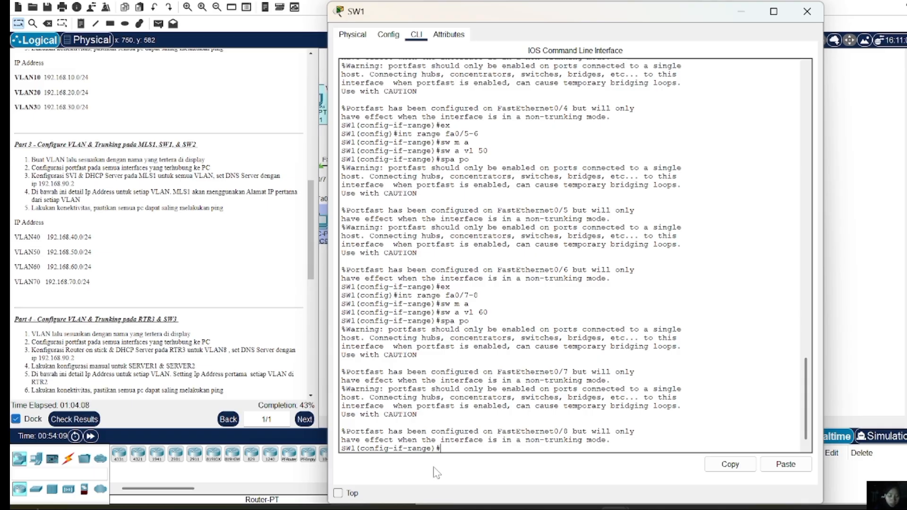
type("ex")
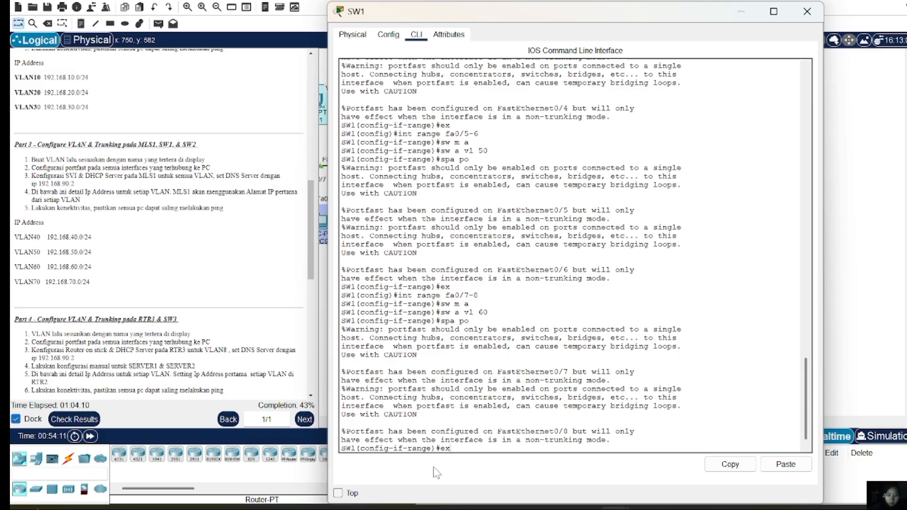
key("Return")
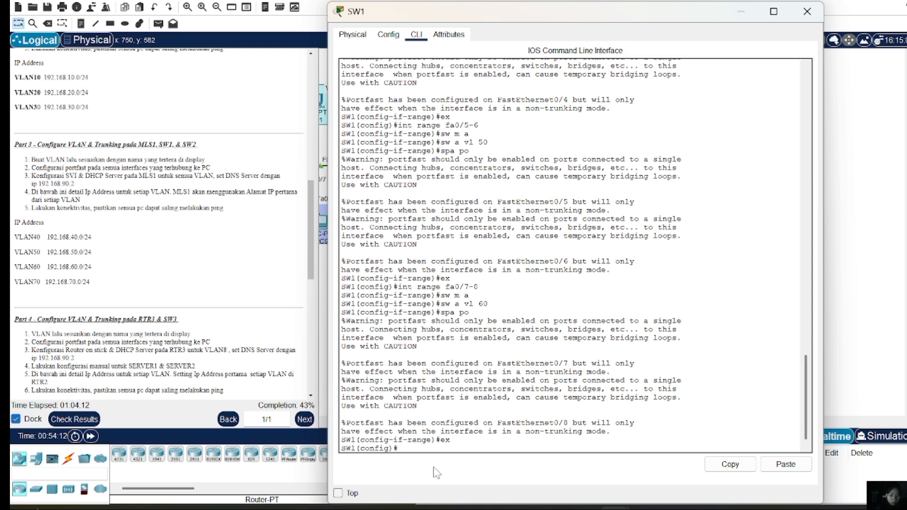
Set SW1's interface Fa0/1 to trunk mode
type("int fa")
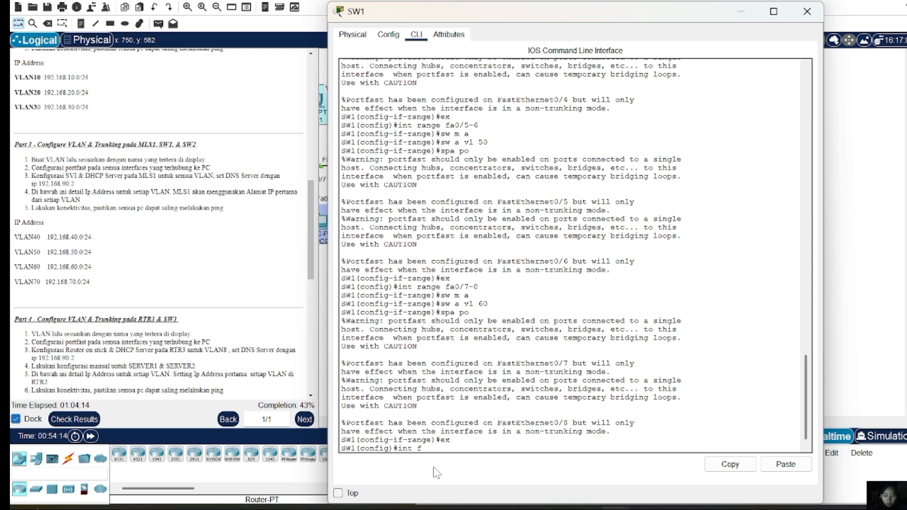
key("BackSpace")
key("BackSpace")
type("fa")
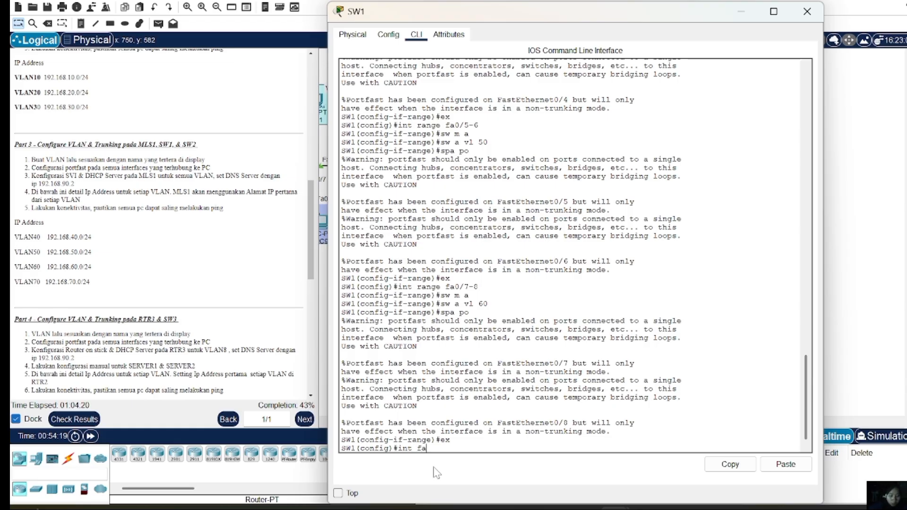
type("0/1")
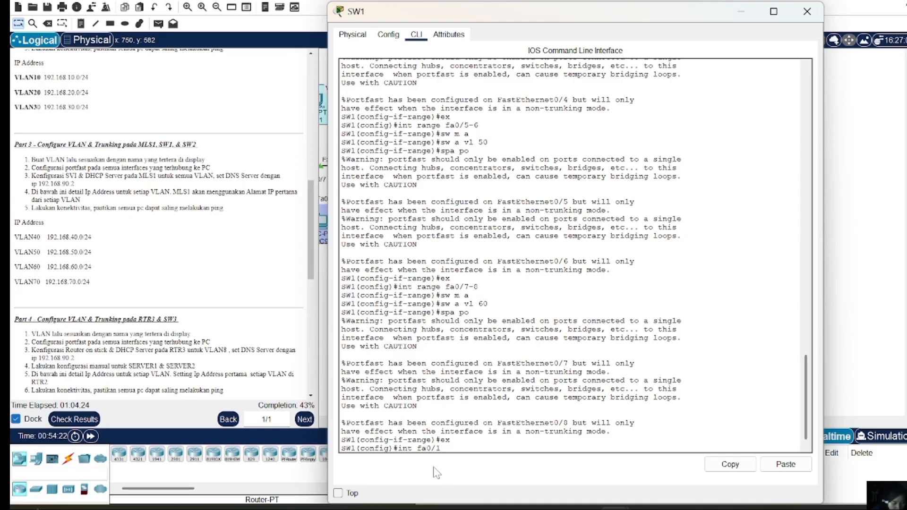
key("Return")
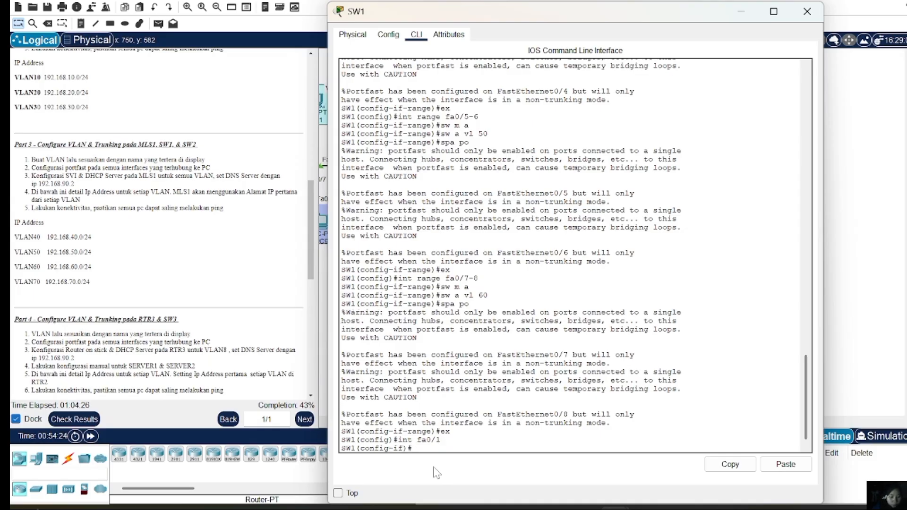
type("swm")
key("BackSpace")
type("m t")
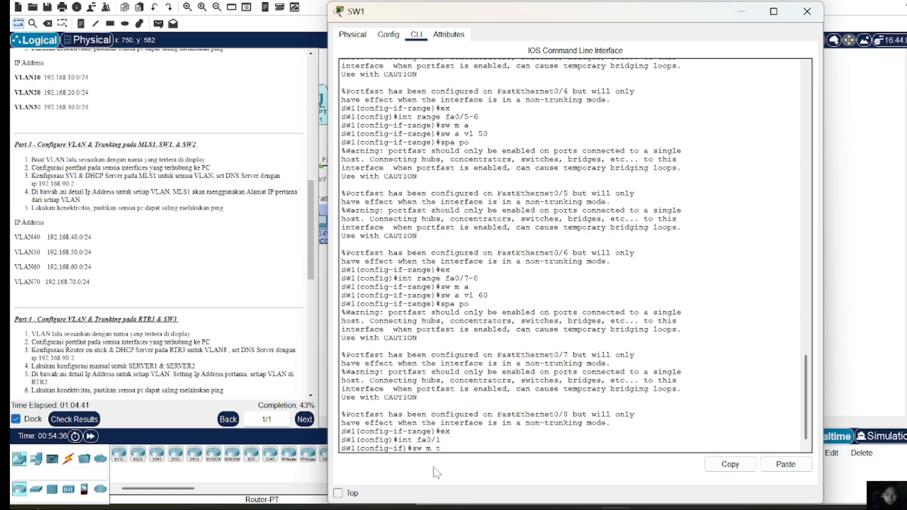
key("Return")
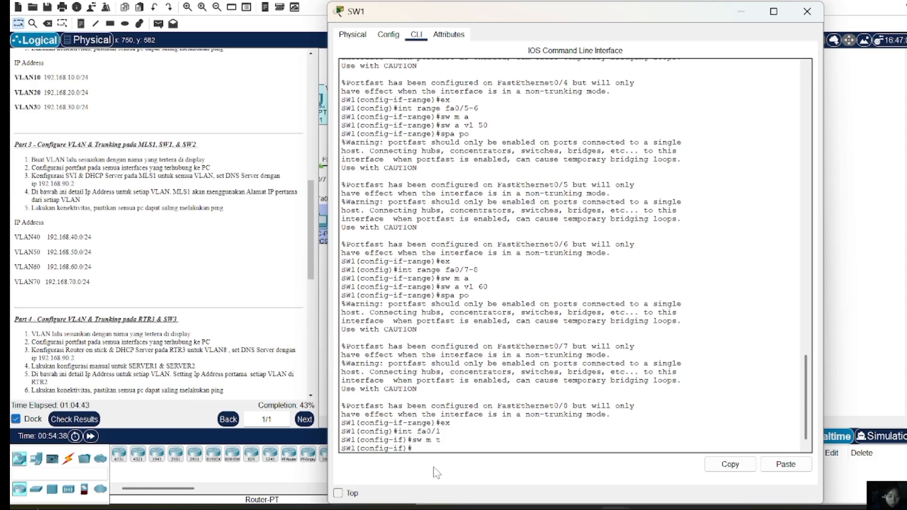
Allow only VLANs 40–60 on the Fa0/1 trunk and close SW1's window
type("sw")
key("BackSpace")
key("BackSpace")
type("w t all ")
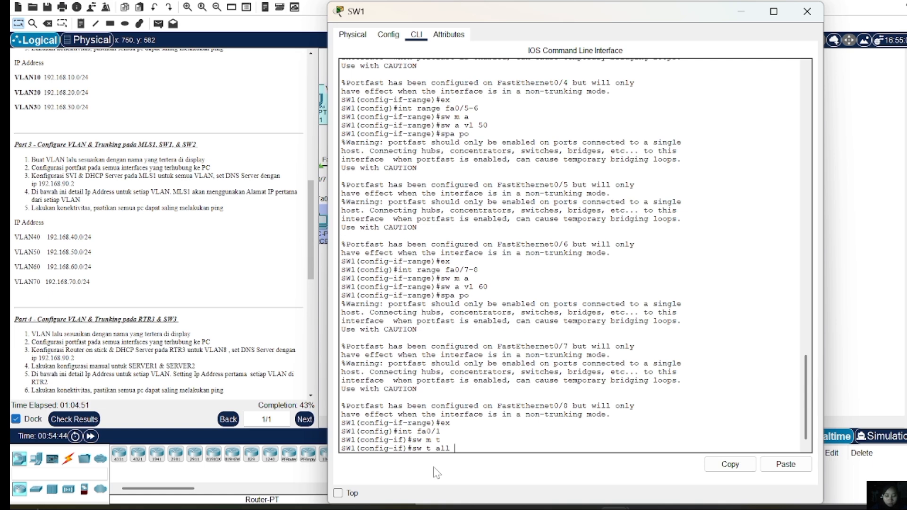
type("vl 40")
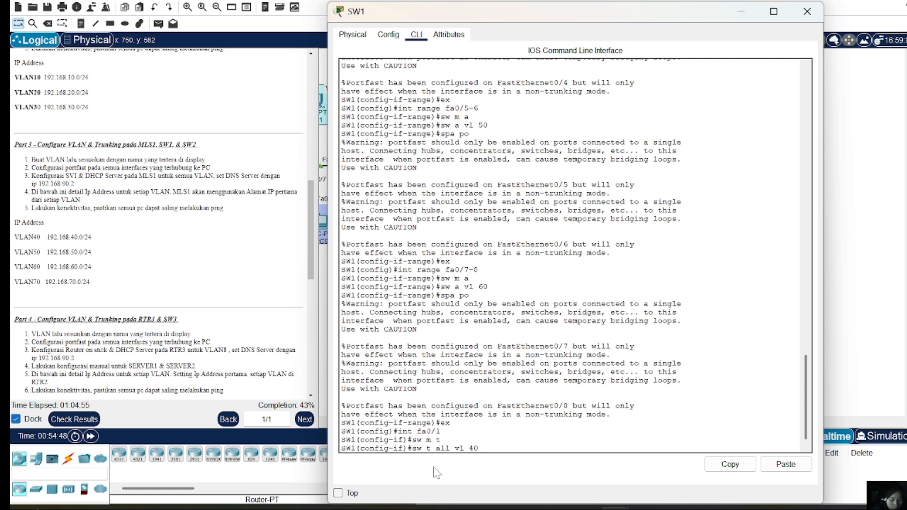
type("-60")
key("Return")
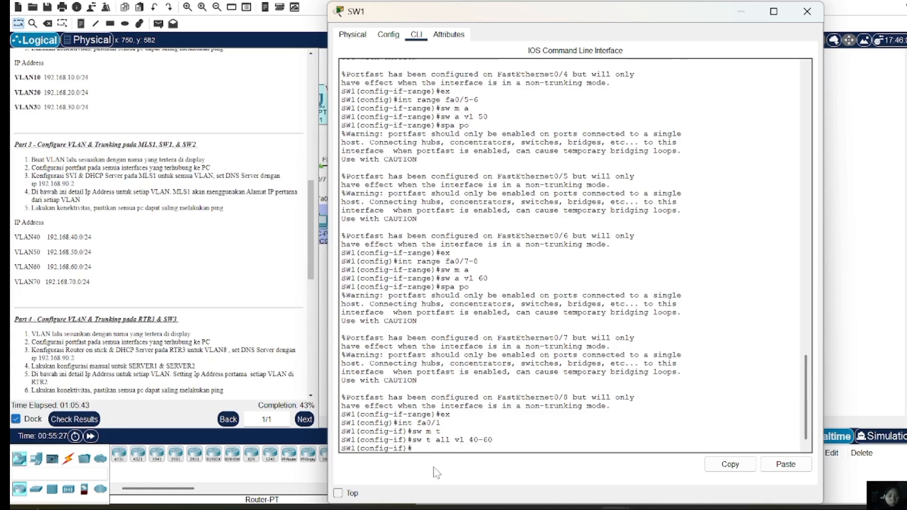
left_click(806, 12)
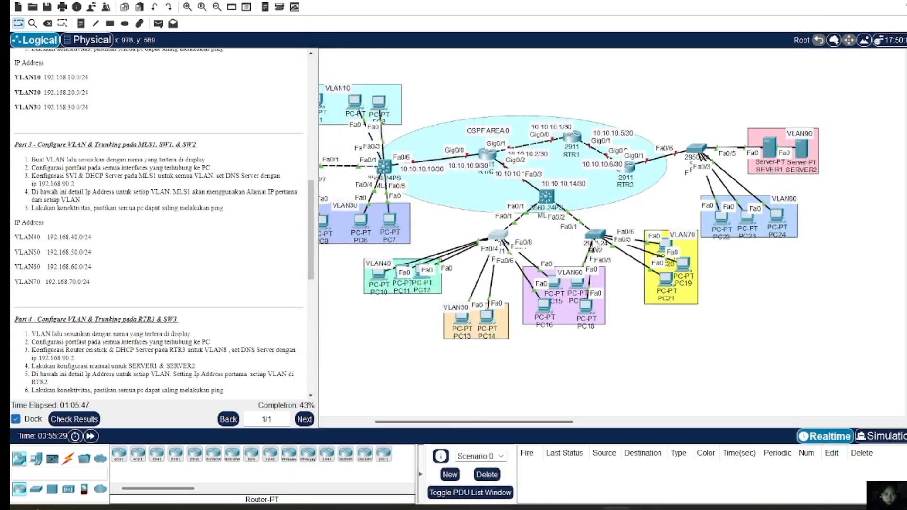
Open SW2's CLI and enter privileged and global configuration mode
left_click(591, 239)
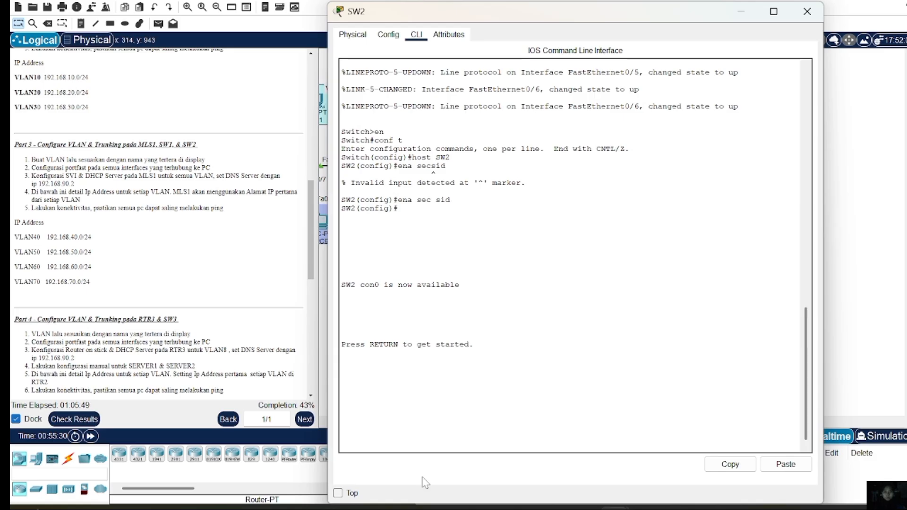
key("Return")
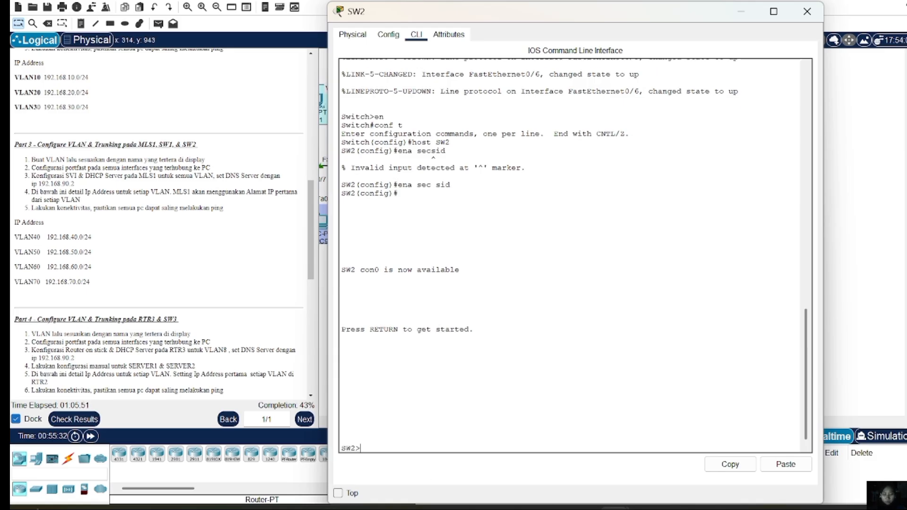
type("en")
key("Return")
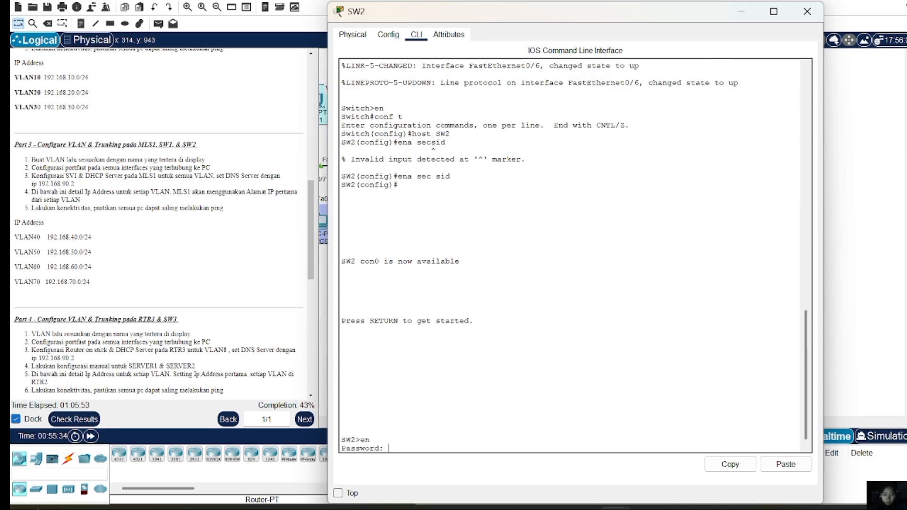
key("Return")
type("con")
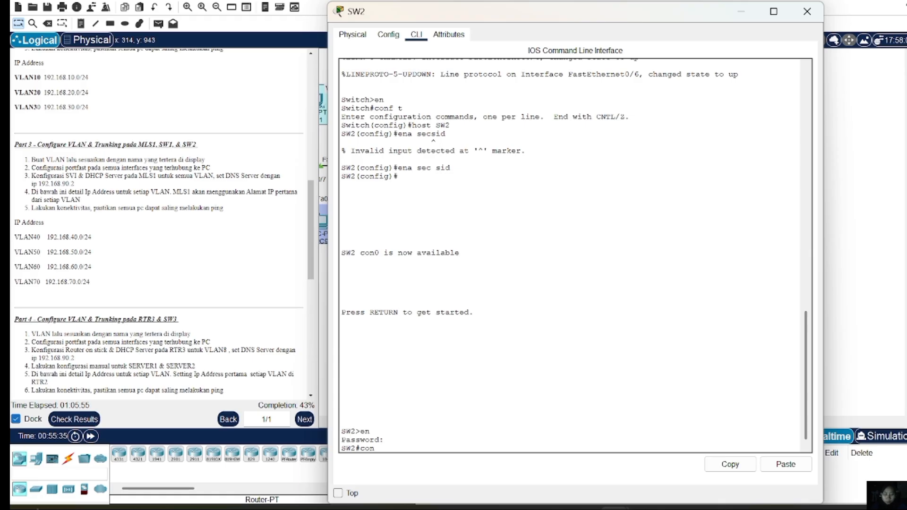
type("f t")
key("Return")
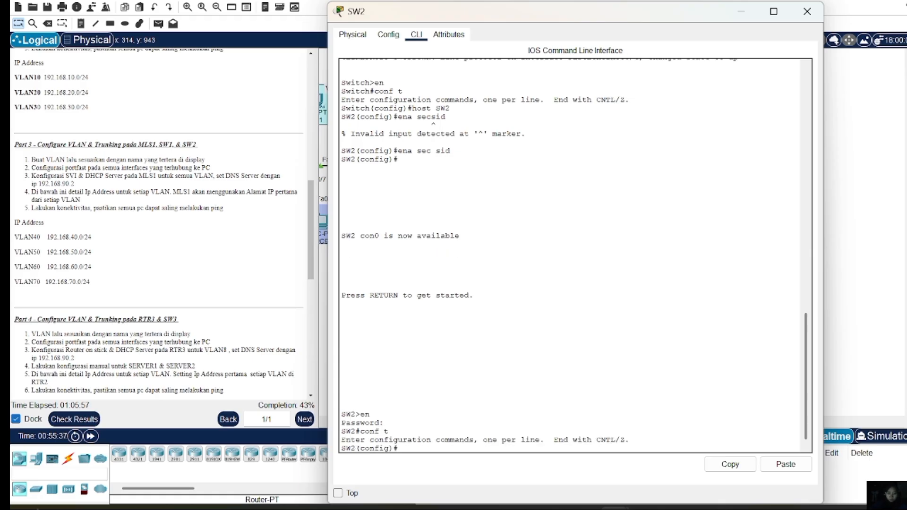
Create VLAN 60 named VLAN60 on SW2
type("vlan")
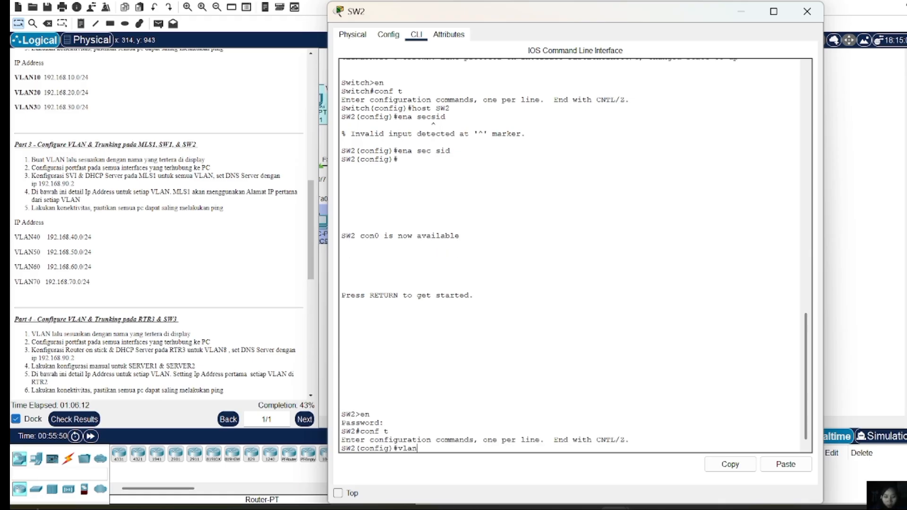
type(" 60")
key("Return")
type("name")
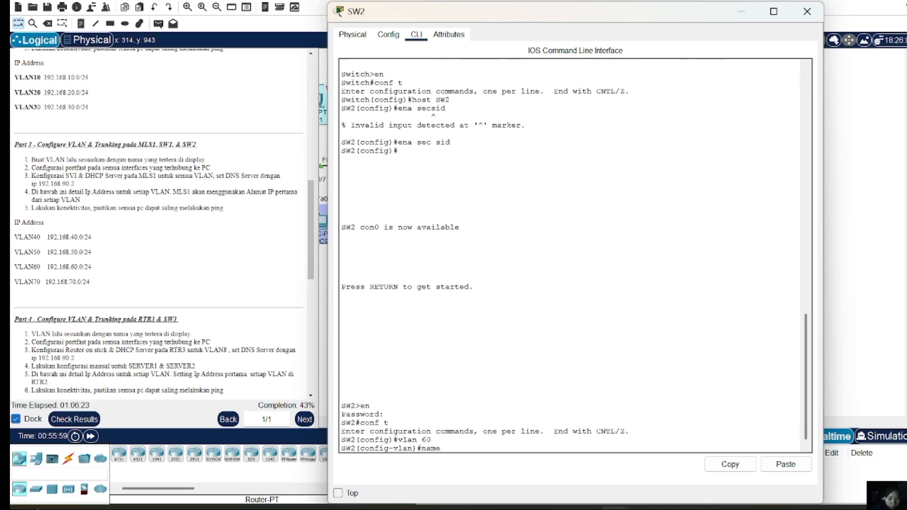
type(" VLAN60")
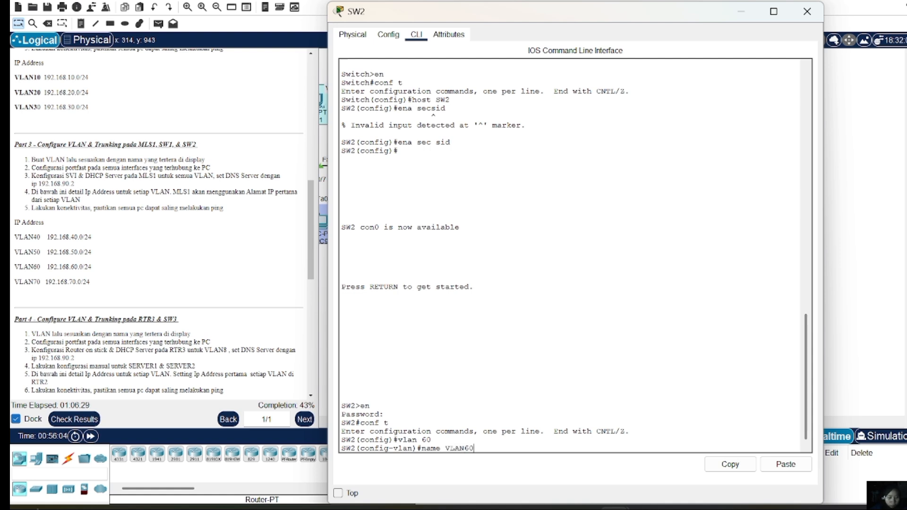
key("Return")
Create VLAN 70 named VLAN70, then exit to global configuration
key("Up")
key("Up")
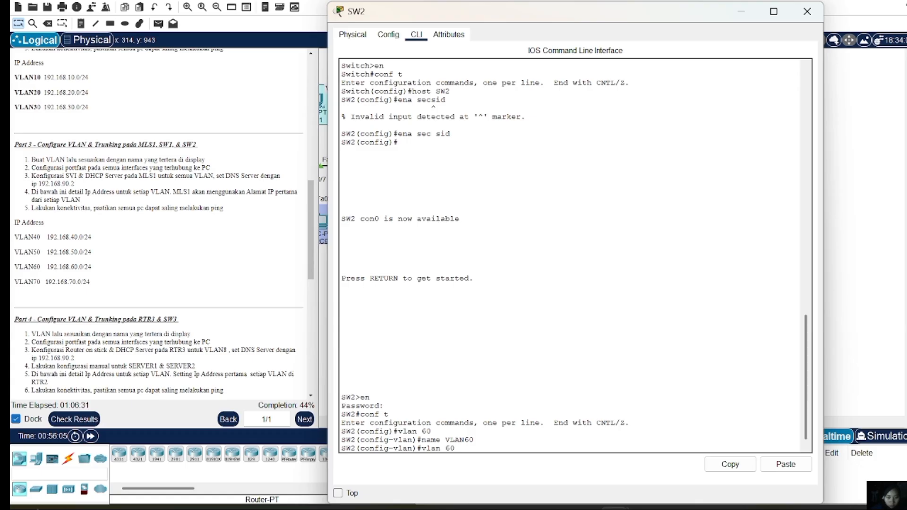
key("BackSpace")
key("BackSpace")
type("70")
key("Return")
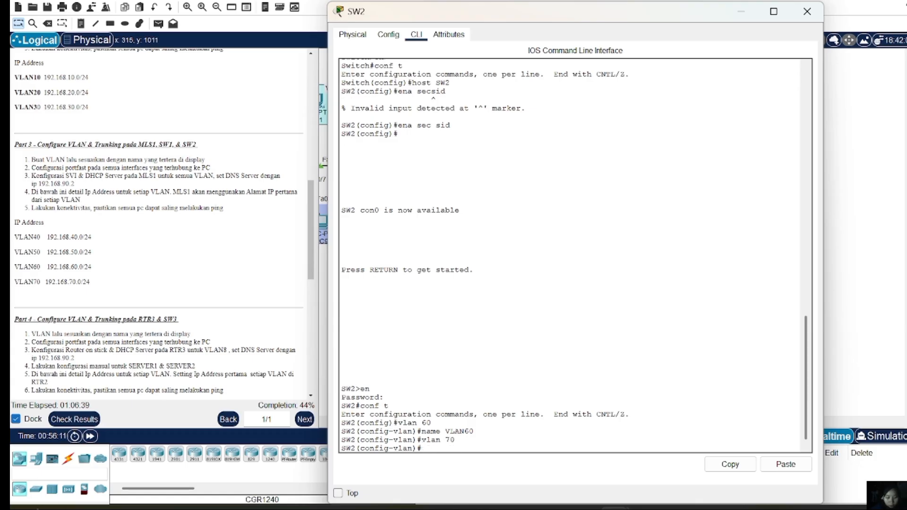
key("Up")
key("Up")
key("BackSpace")
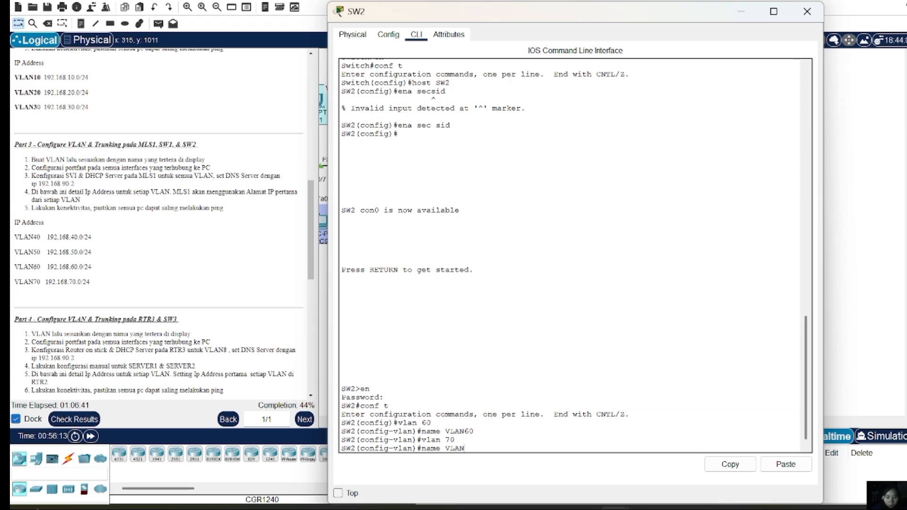
type("70")
key("Return")
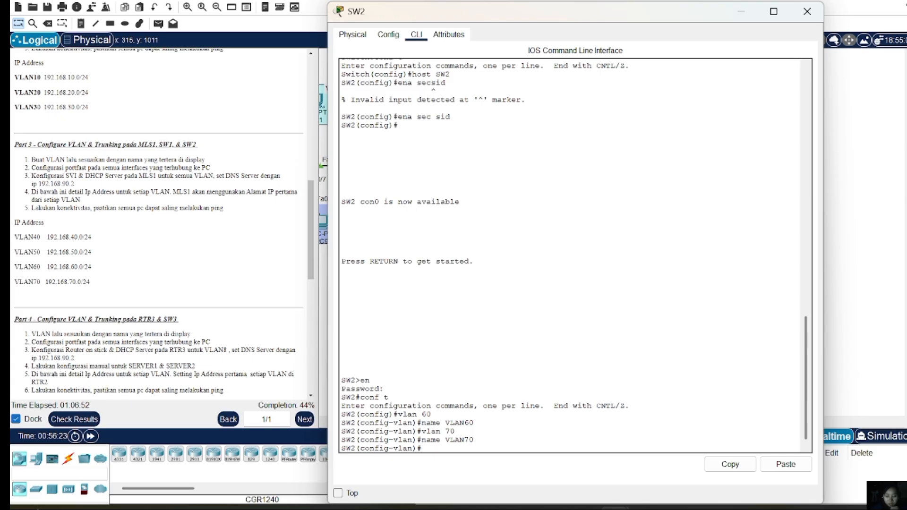
type("ex")
key("Return")
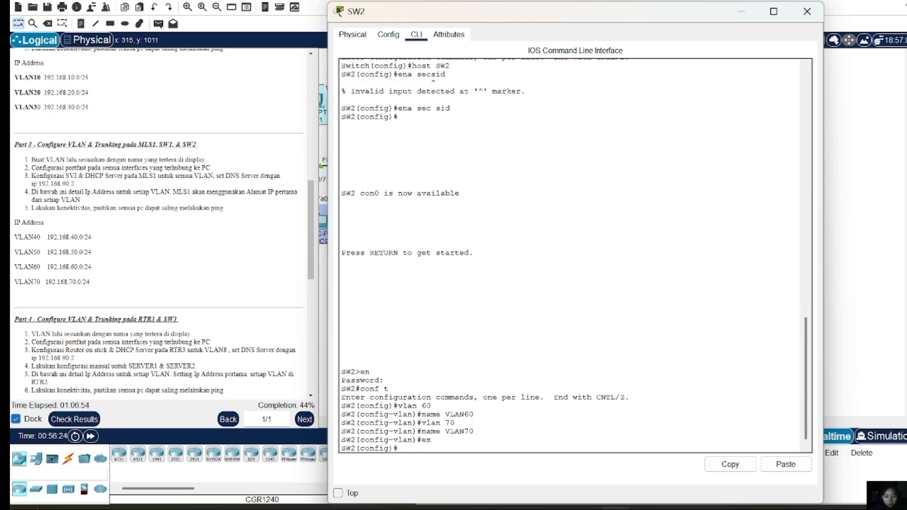
type("int range f")
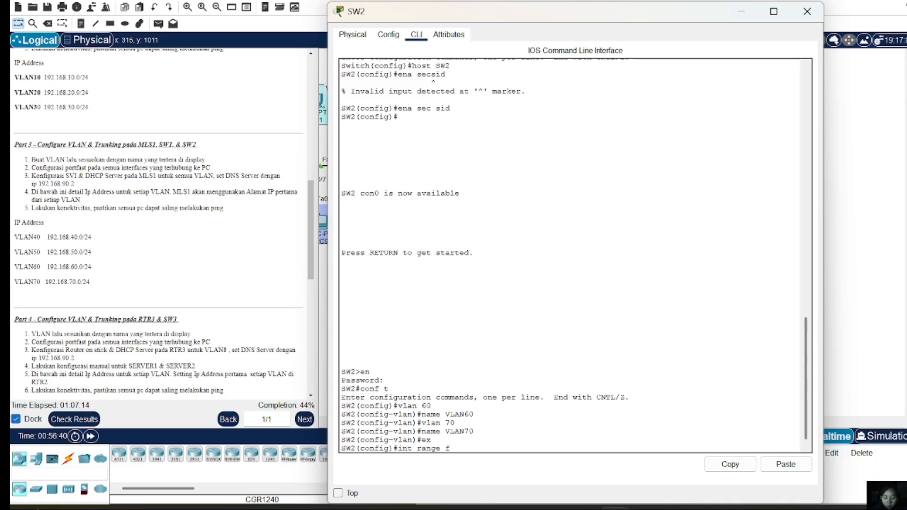
type("a0/2")
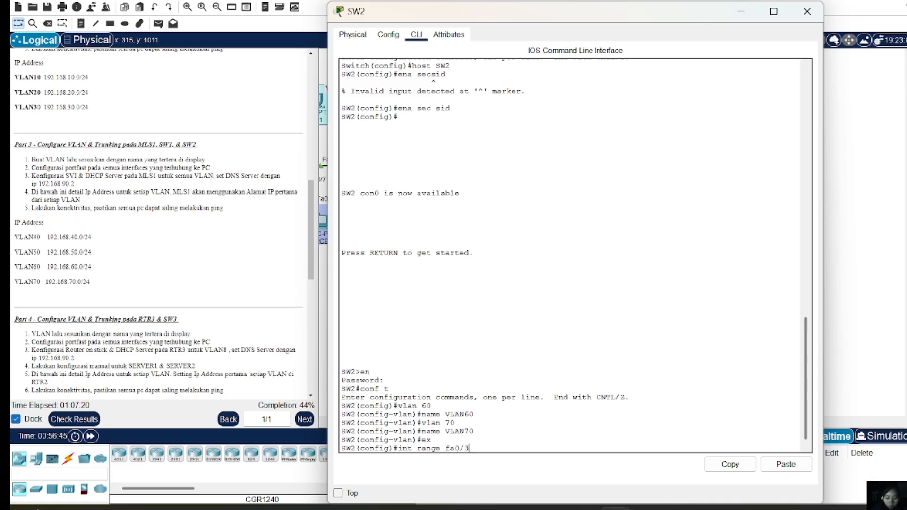
type("-3")
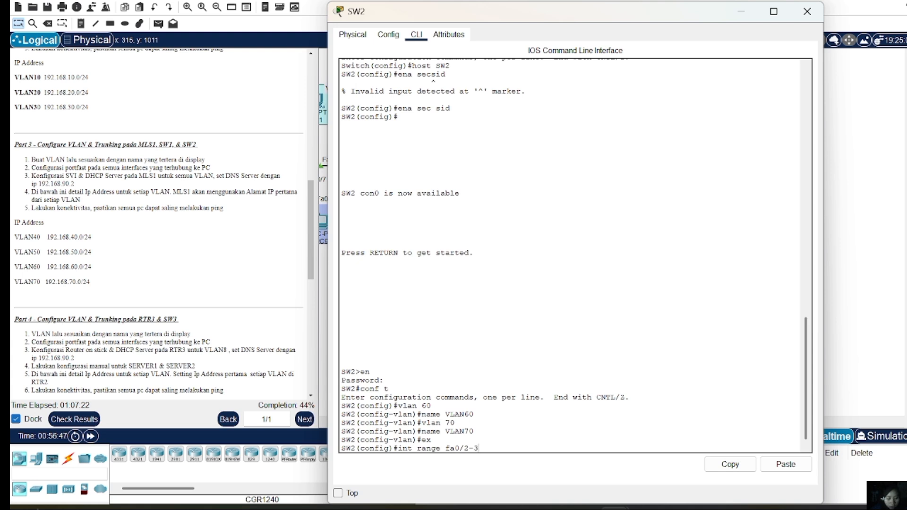
Apply access mode, VLAN 60 and PortFast to SW2's Fa0/2–3 range, then exit
key("Return")
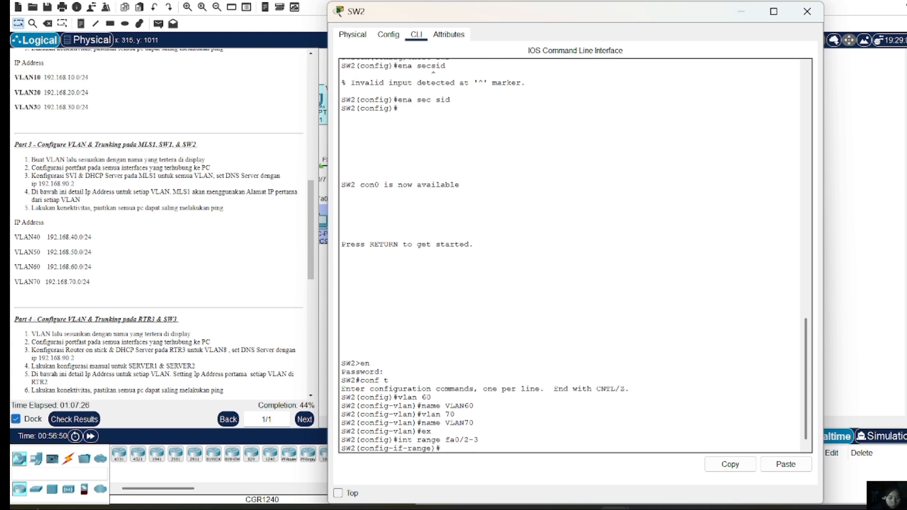
type("sw m")
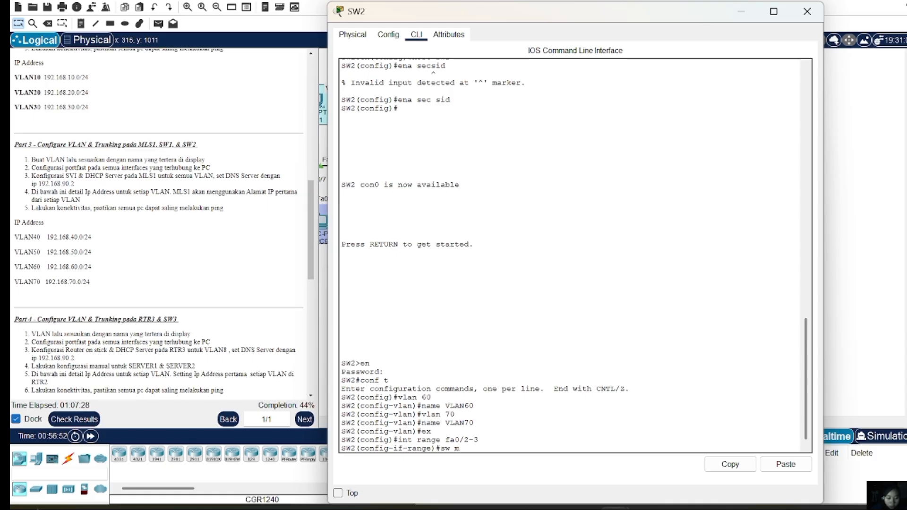
type(" a")
key("Return")
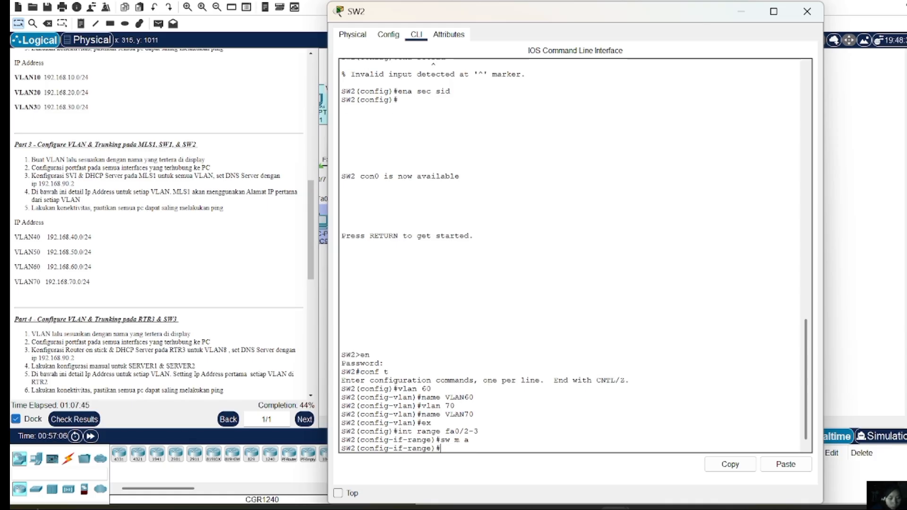
type("sw a vl")
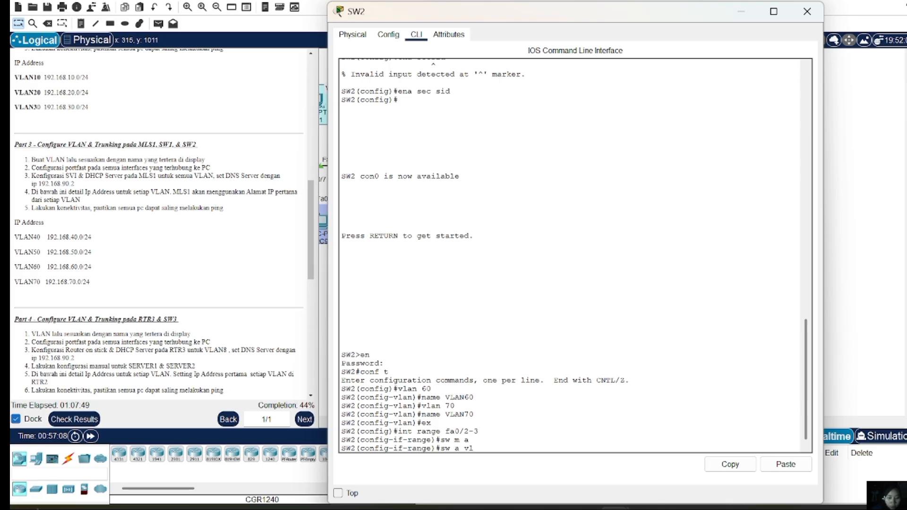
type(" 60")
key("Return")
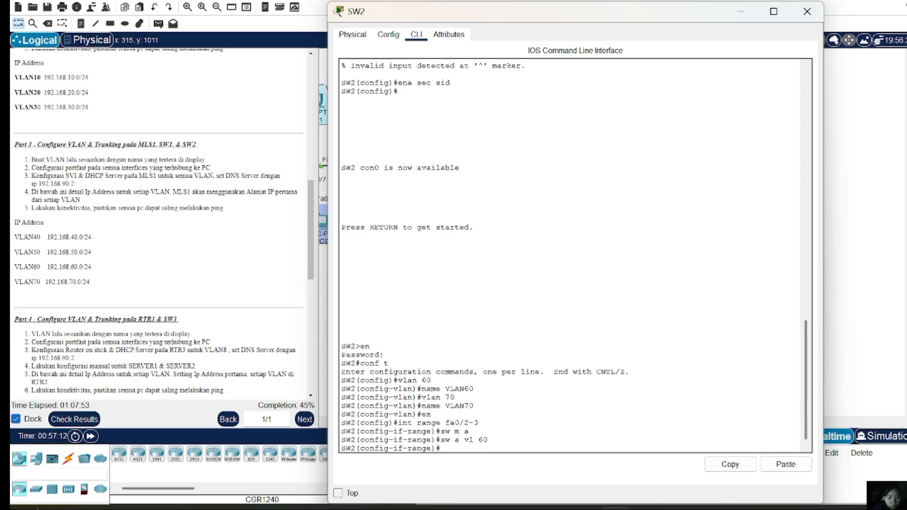
type("spa po")
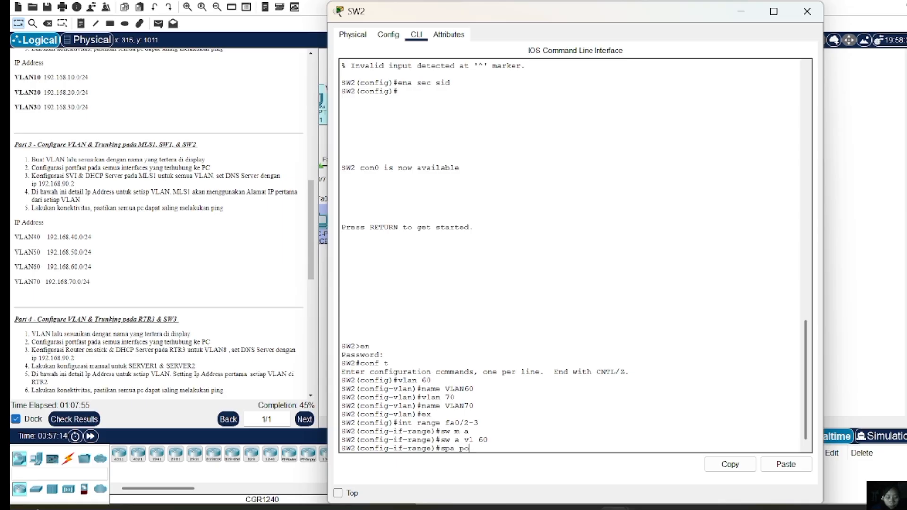
key("Return")
type("ex")
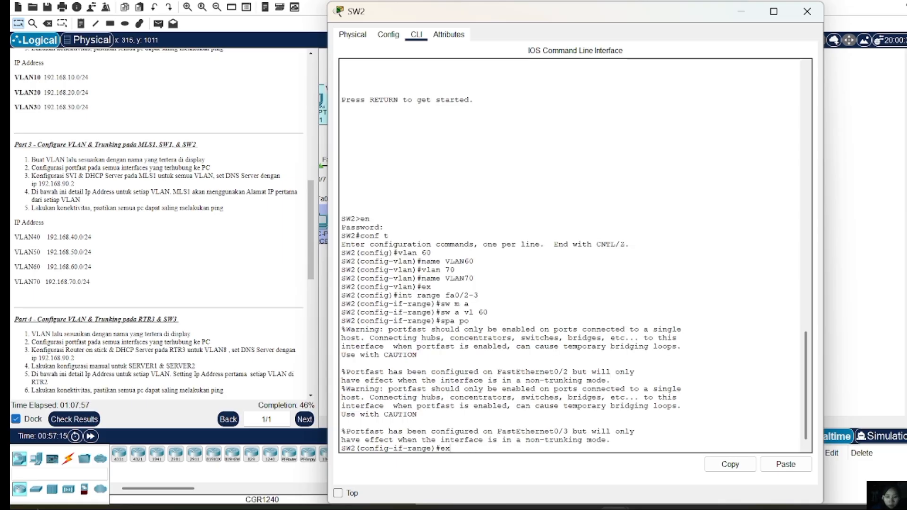
key("Return")
Make SW2 ports Fa0/4–6 access ports, mistakenly assigning them to VLAN 20
type("i")
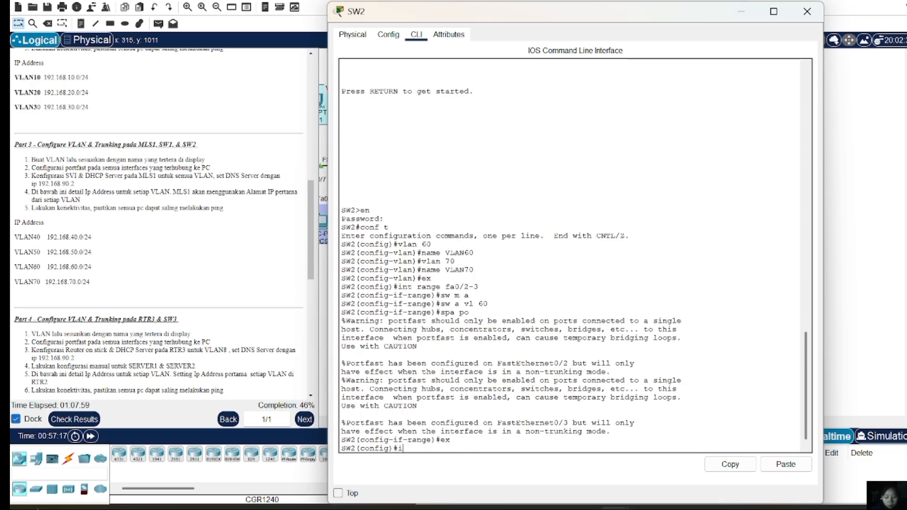
type("nt ra")
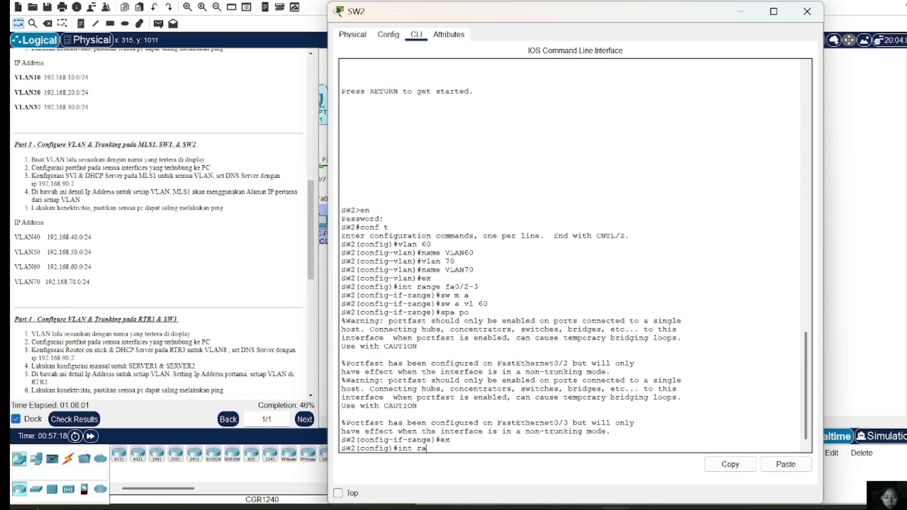
type("nge fa0")
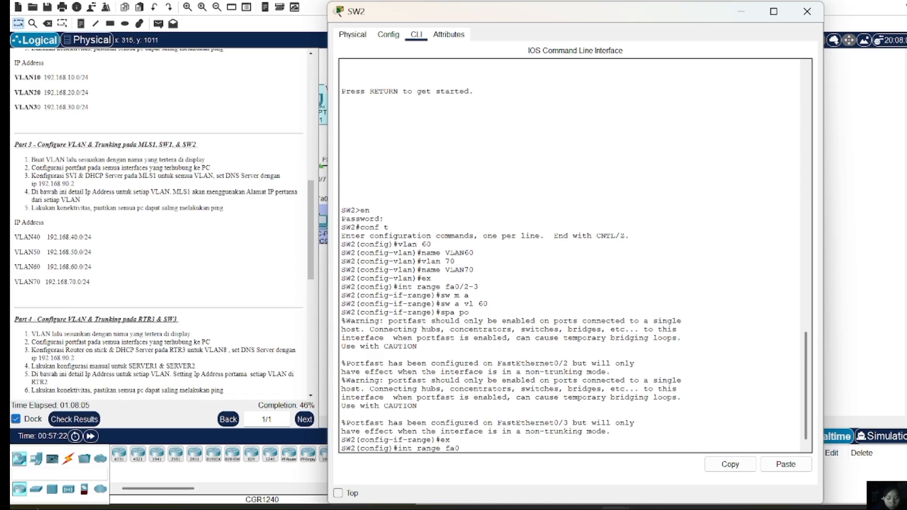
type("/4-6")
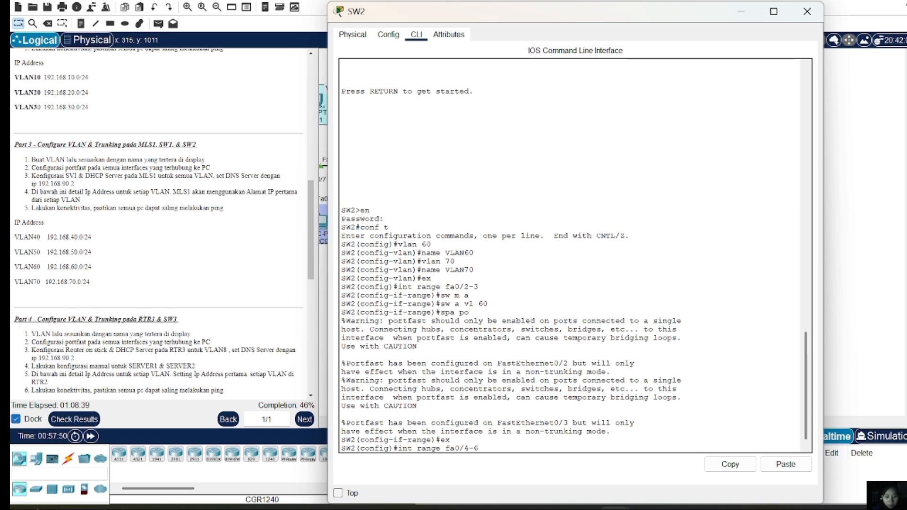
key("Return")
type("sw m a")
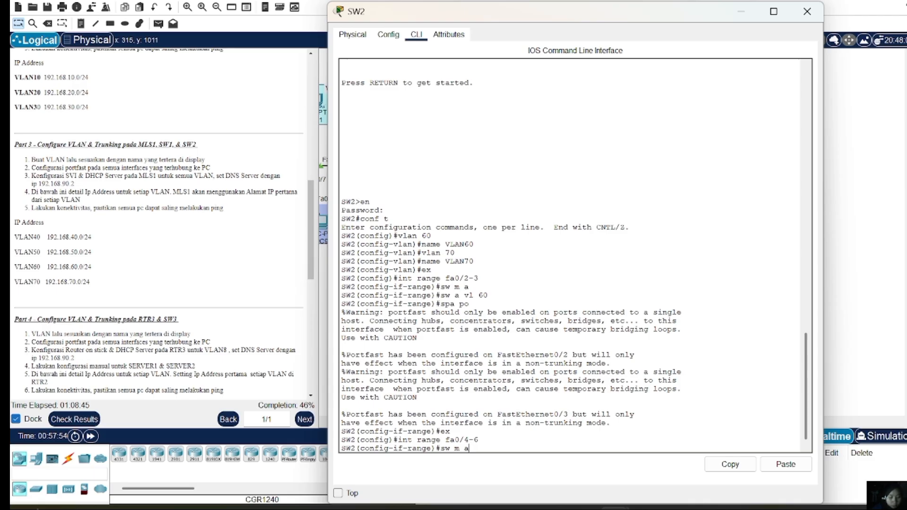
key("Return")
type("sw")
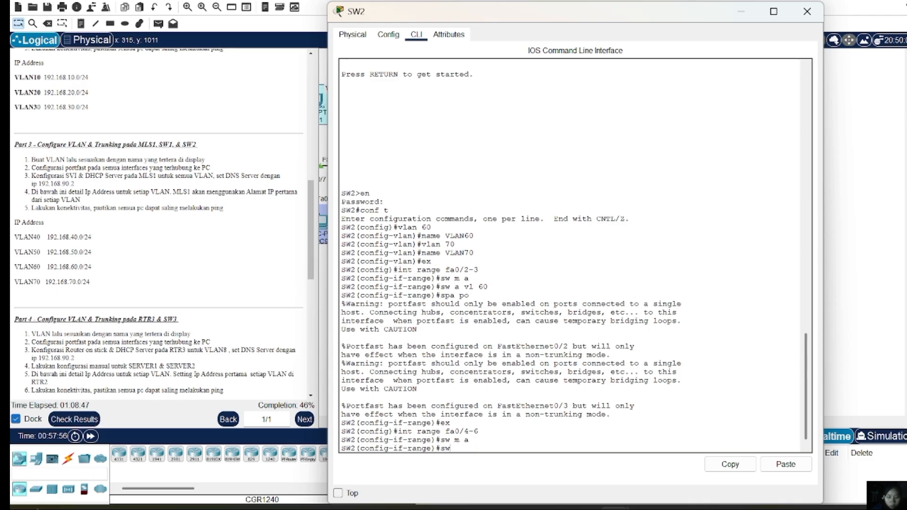
type(" a vl")
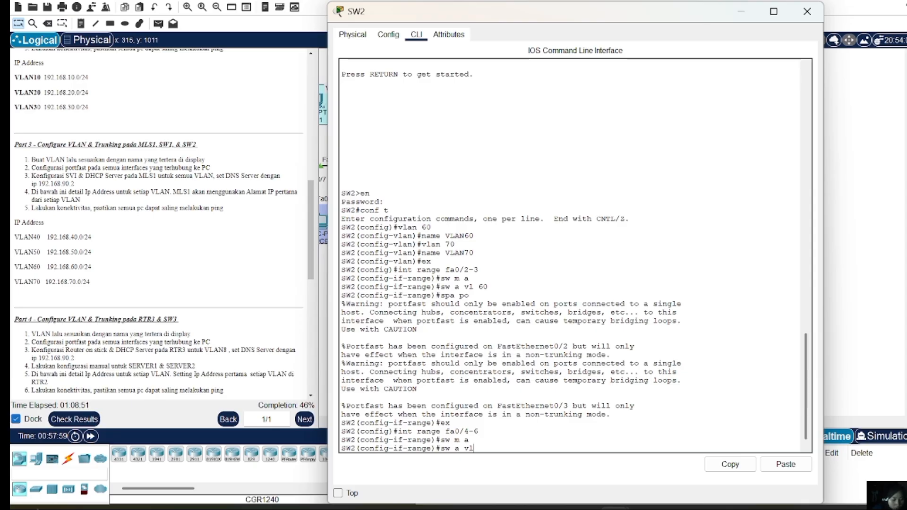
type("20")
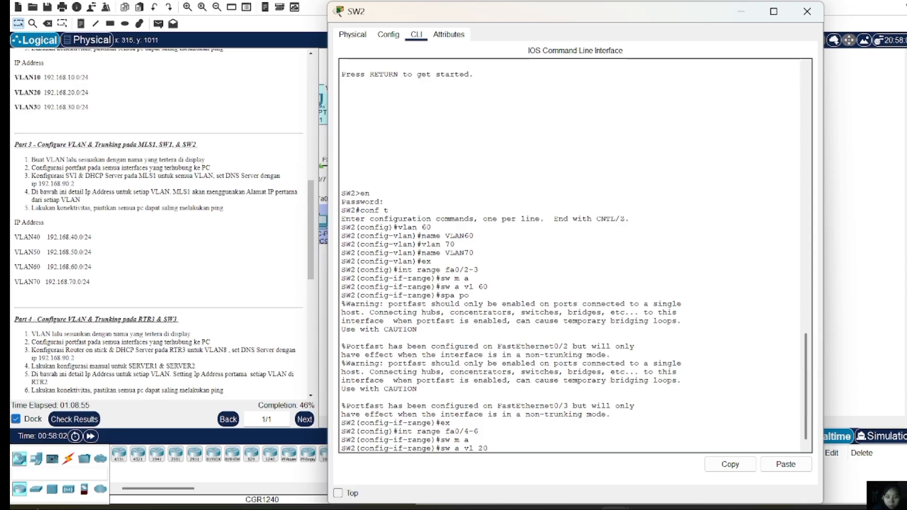
key("Return")
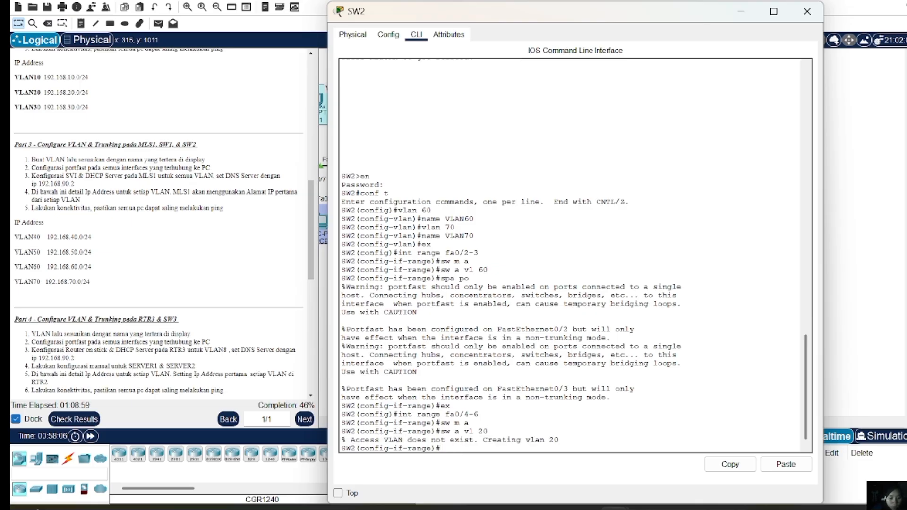
Move Fa0/4–6 into VLAN 70, enable PortFast, and return to global configuration
type("sp")
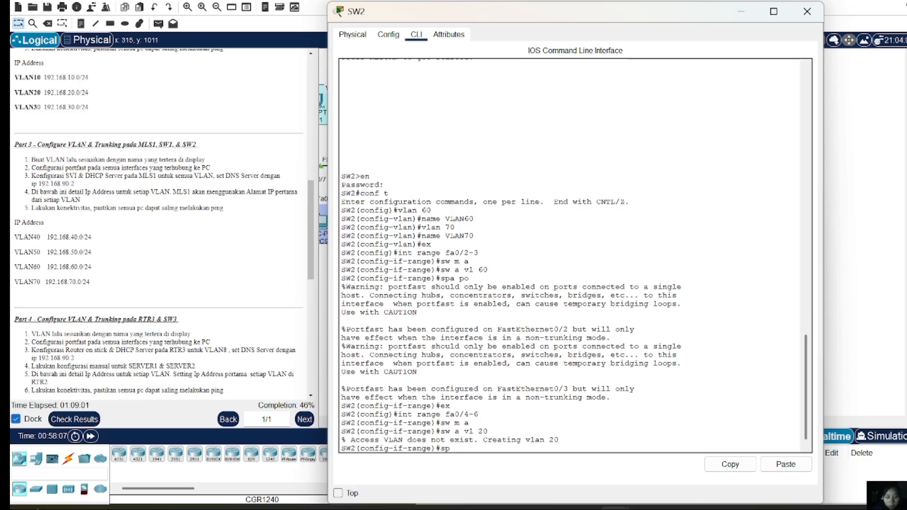
key("BackSpace")
key("BackSpace")
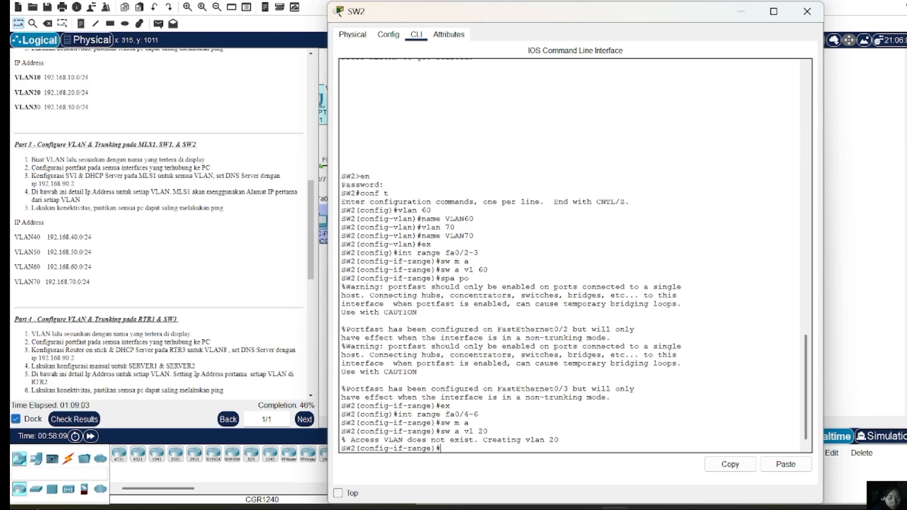
type("sw m a")
key("Down")
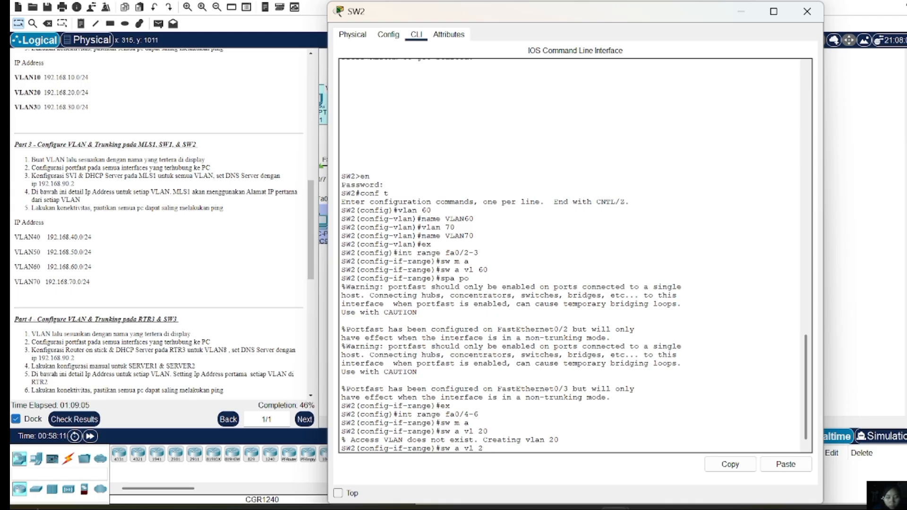
type("70")
key("Return")
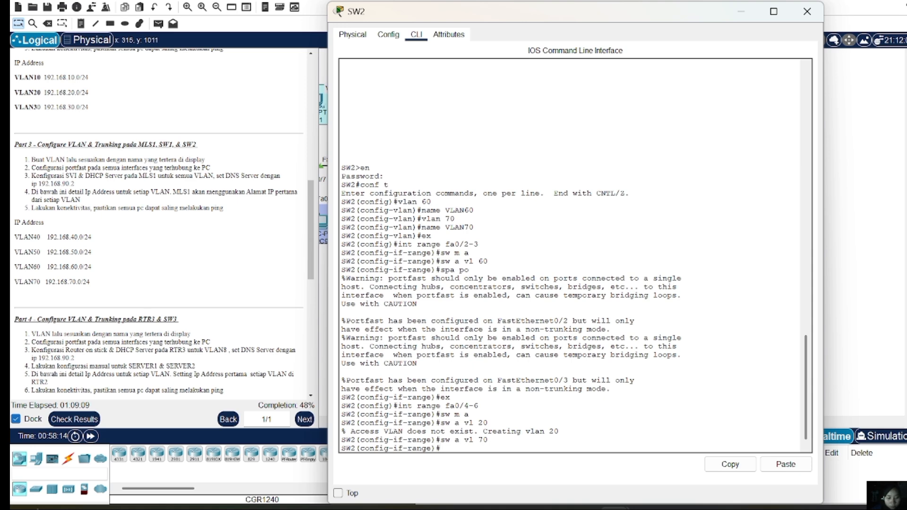
key("Up")
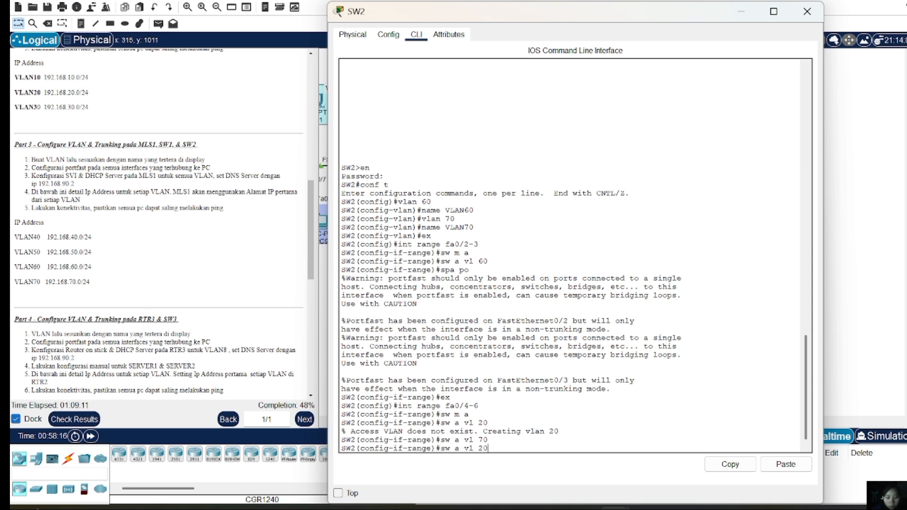
key("Up")
key("Up")
key("Up")
key("Up")
key("Return")
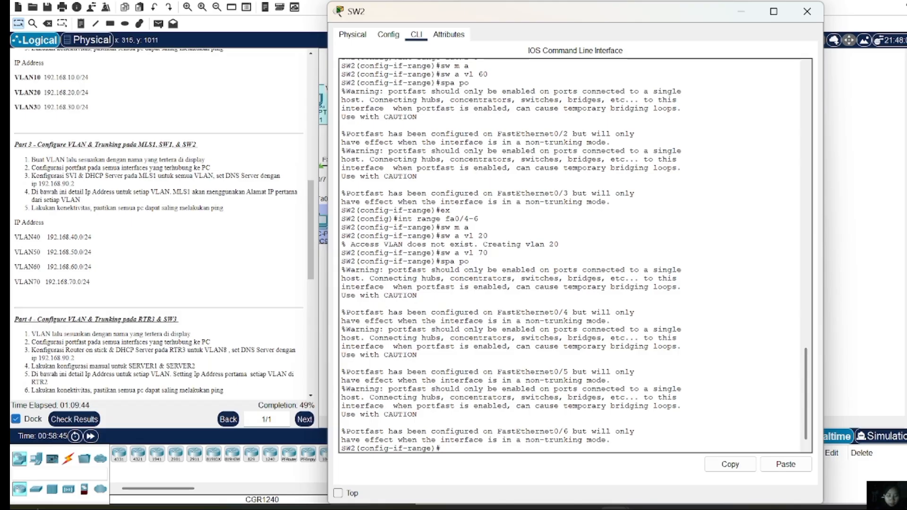
type("ex")
key("Return")
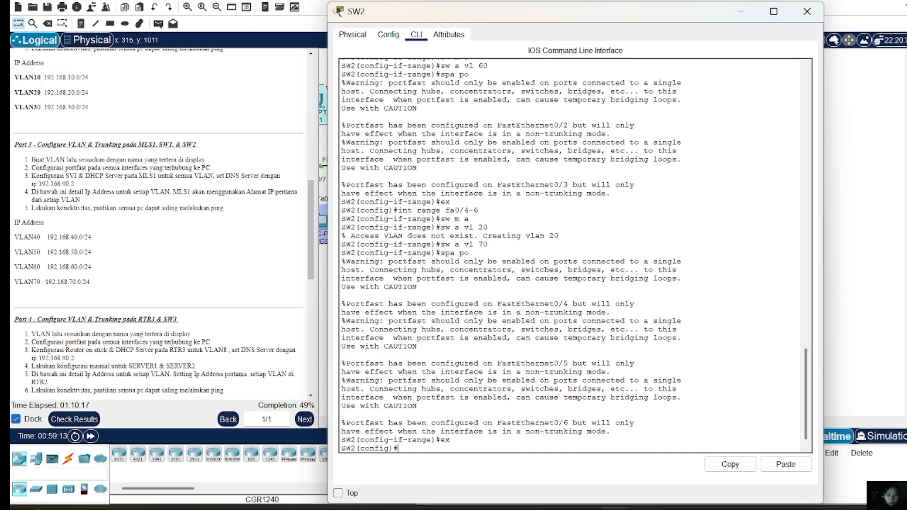
Set SW2's Fa0/1 to trunk mode and enter 'sw tr all vlan 60-70' as its allowed VLAN list
type("int fa")
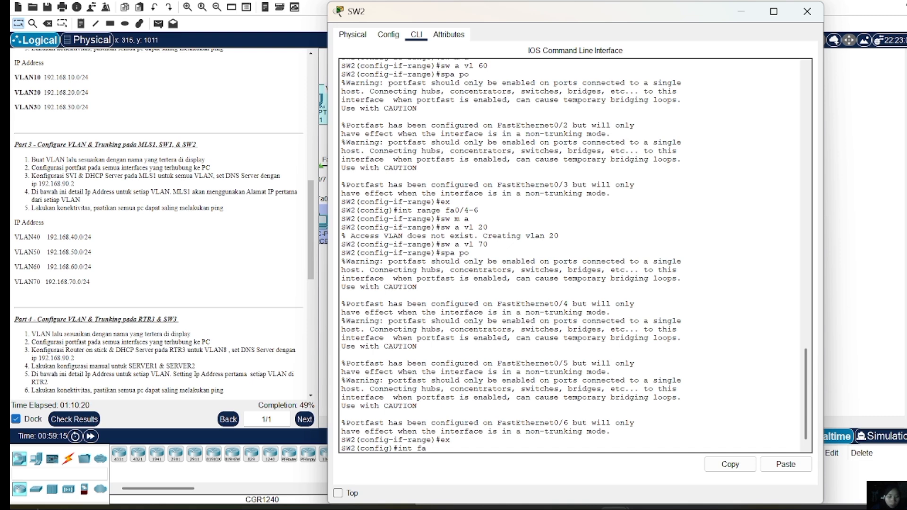
type("0/1")
key("Return")
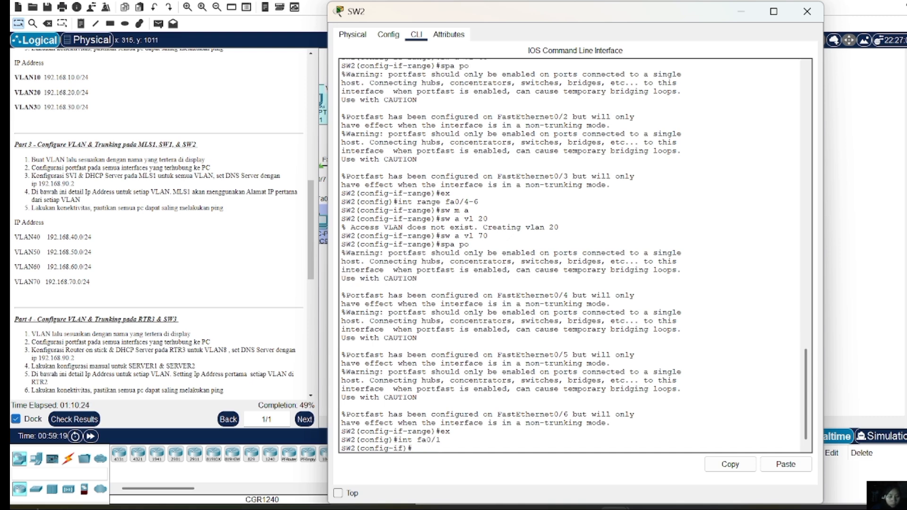
type("sw")
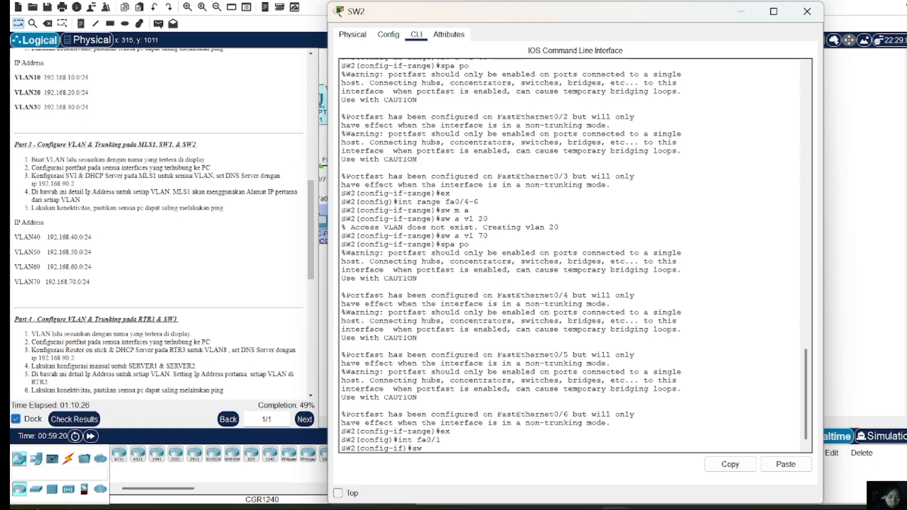
type(" m t")
key("Return")
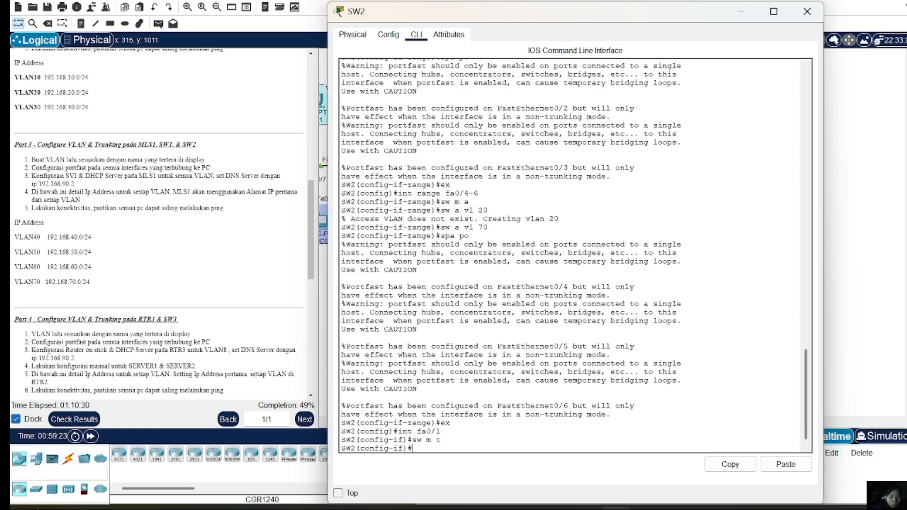
type("sw")
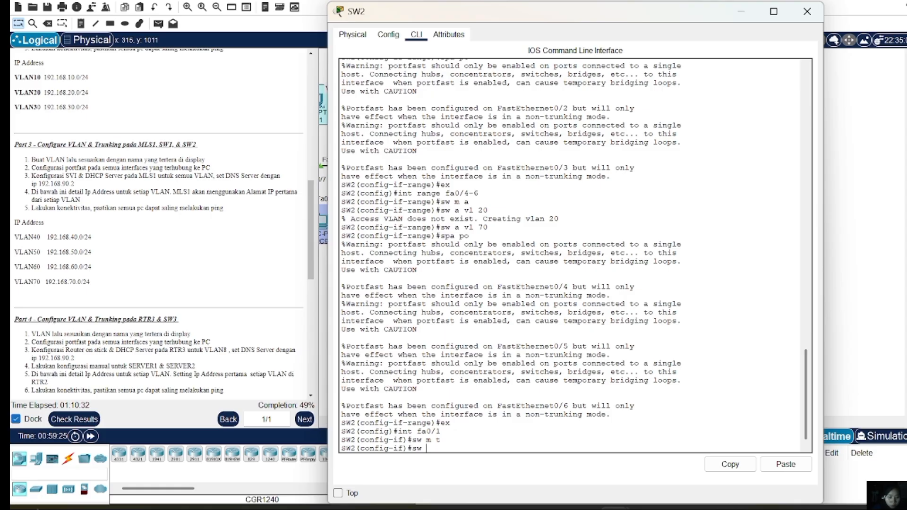
type(" tr all v")
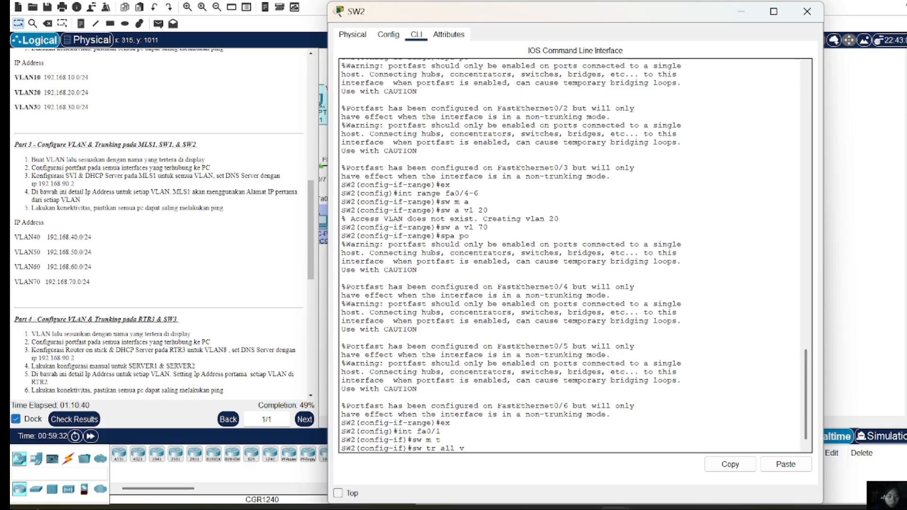
type("lan 60=")
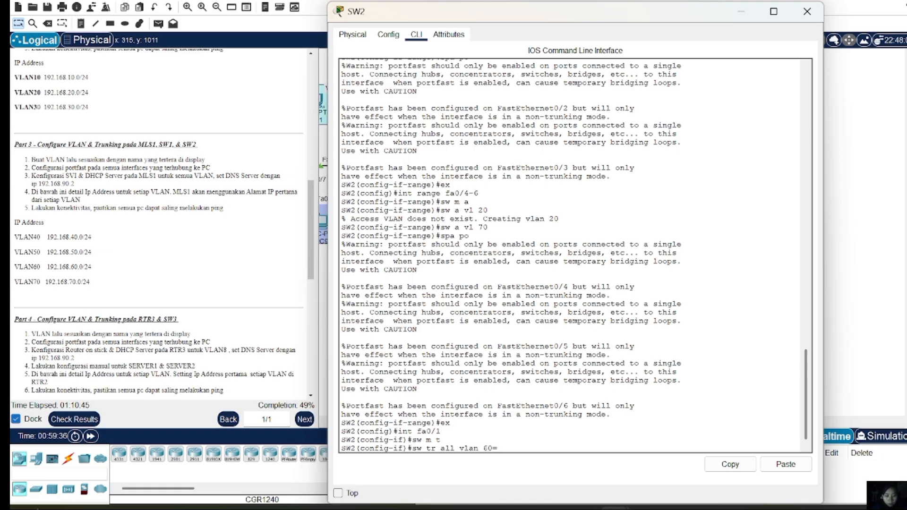
key("BackSpace")
type("-70")
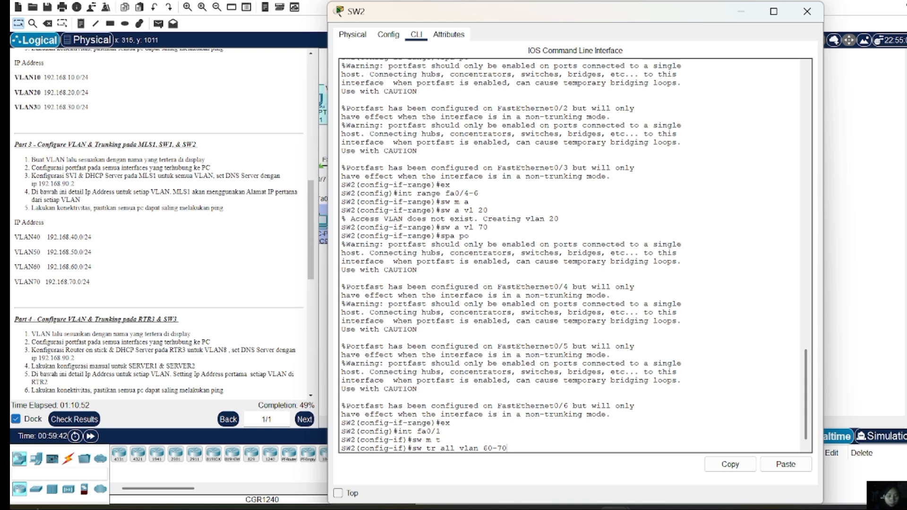
Submit the SW2 trunk VLAN list, then enter privileged and global configuration mode on MLS1
key("Return")
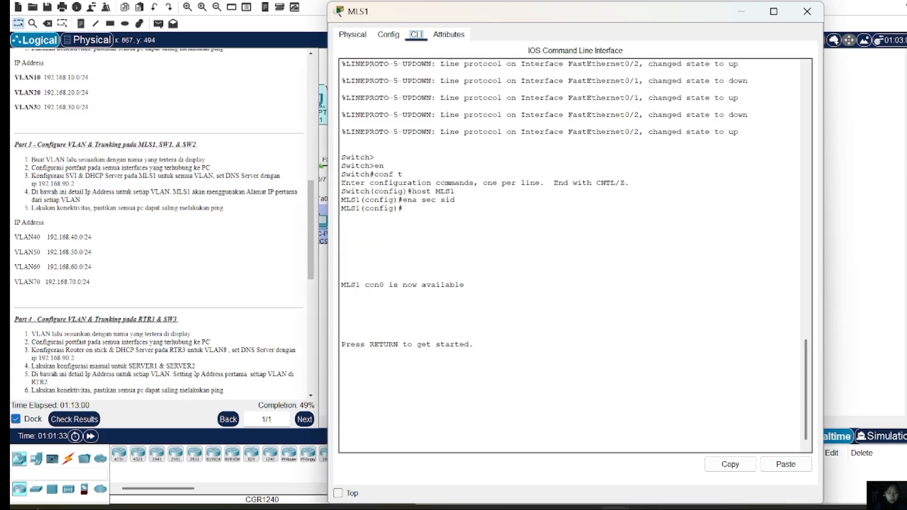
key("Return")
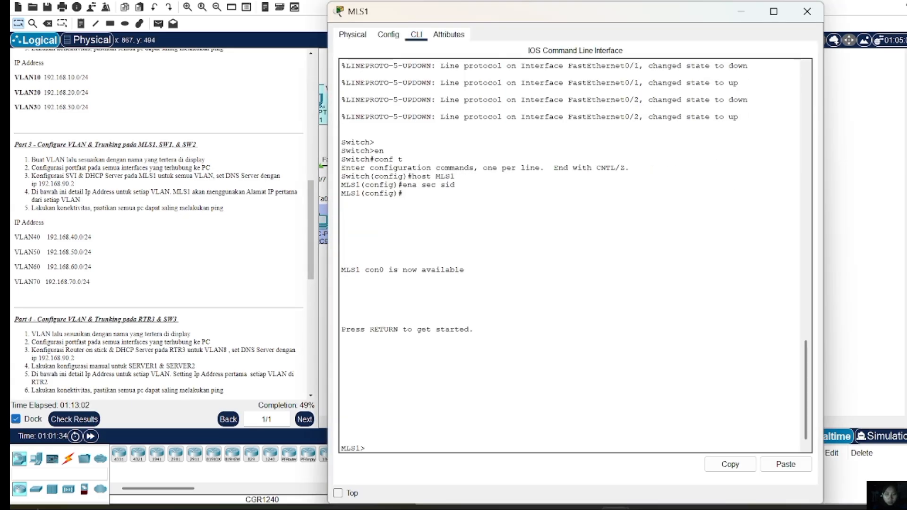
type("en")
key("Return")
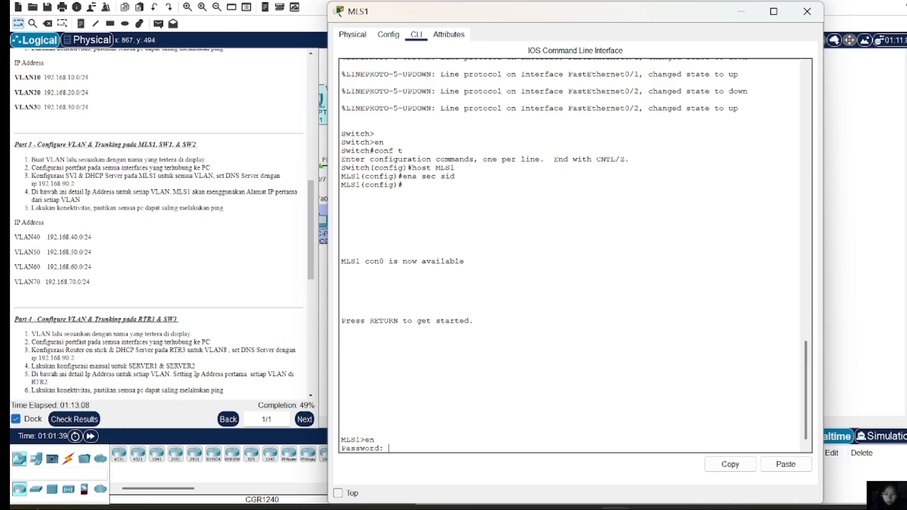
key("Return")
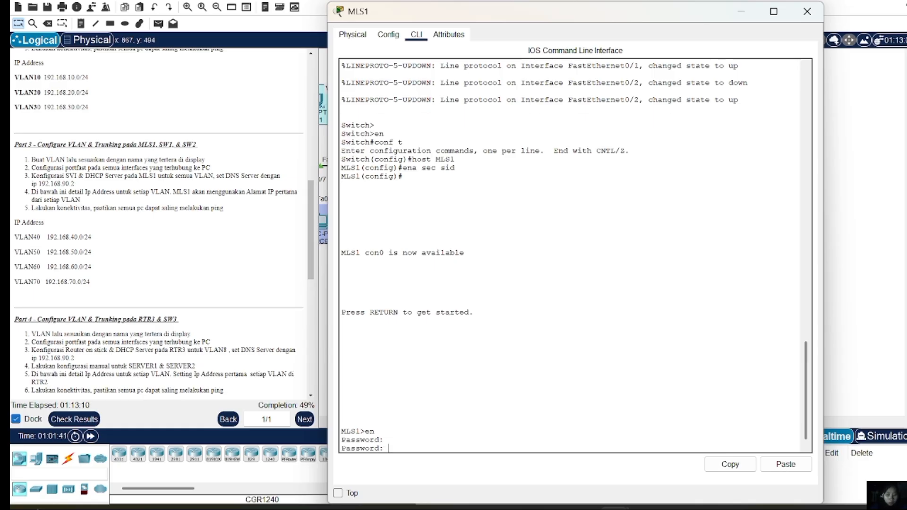
type("sid")
key("Return")
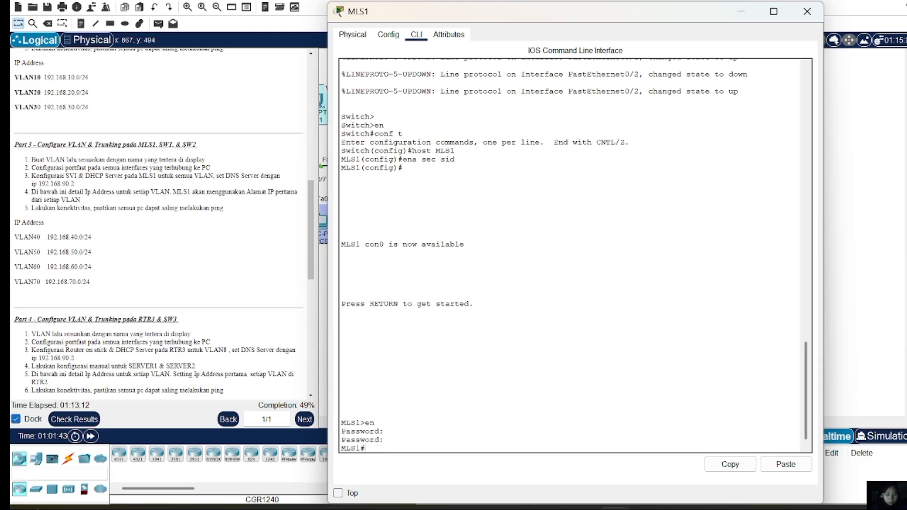
type("conf t")
key("Return")
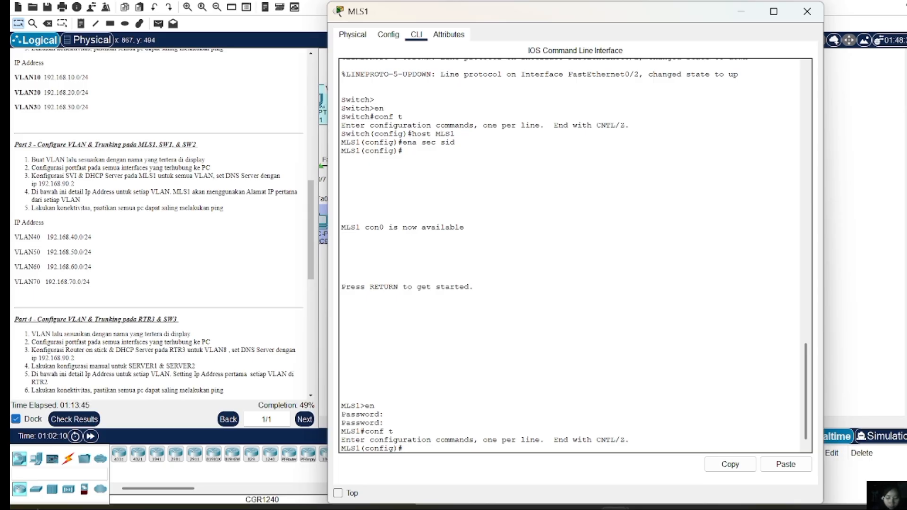
Create VLAN 40 named VLAN40 and VLAN 50 named VLAN50
type("vlan 40")
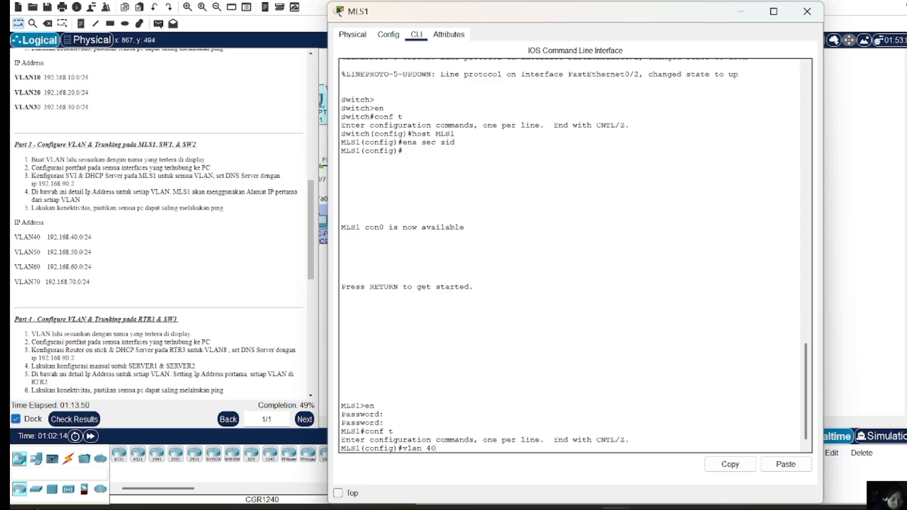
key("Return")
type("n")
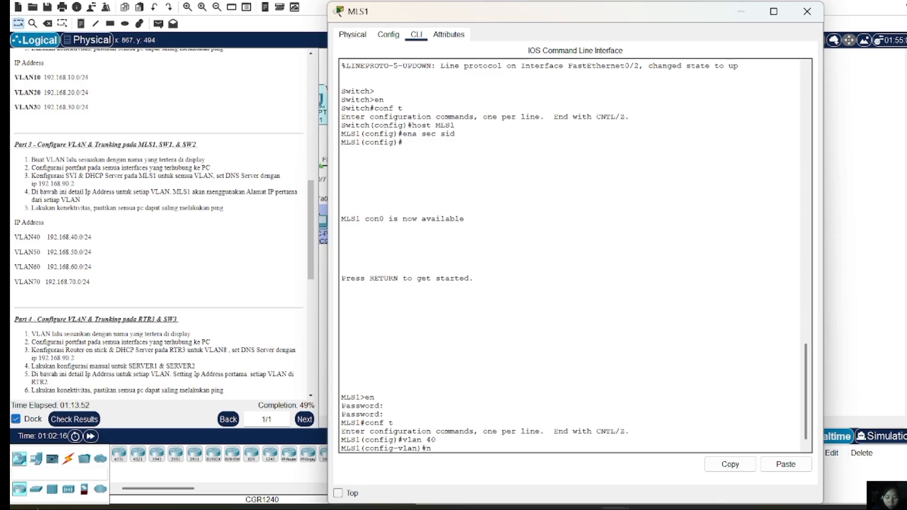
type("ame VLAN4")
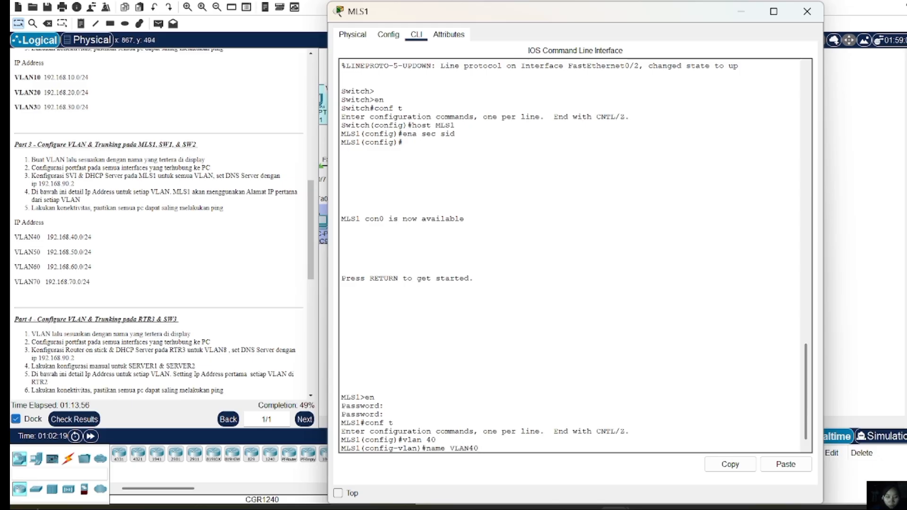
type("0")
key("Return")
type("vlan 50")
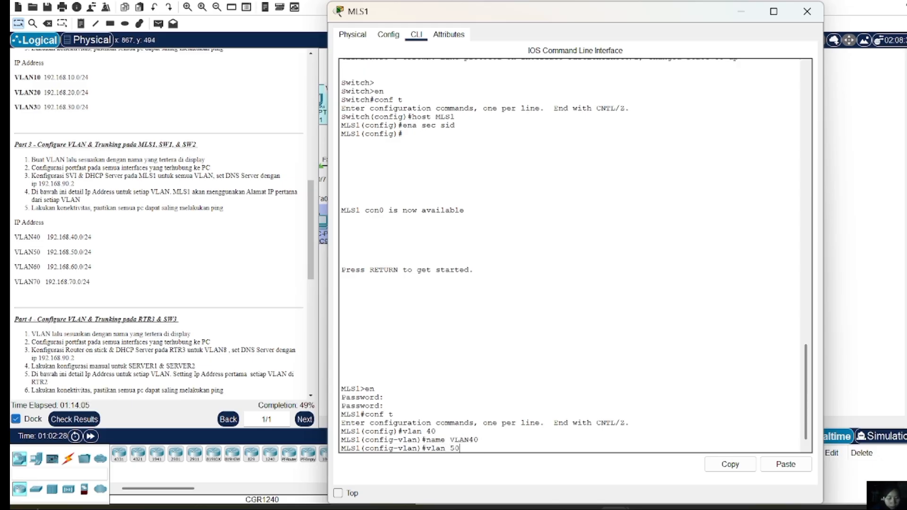
key("Return")
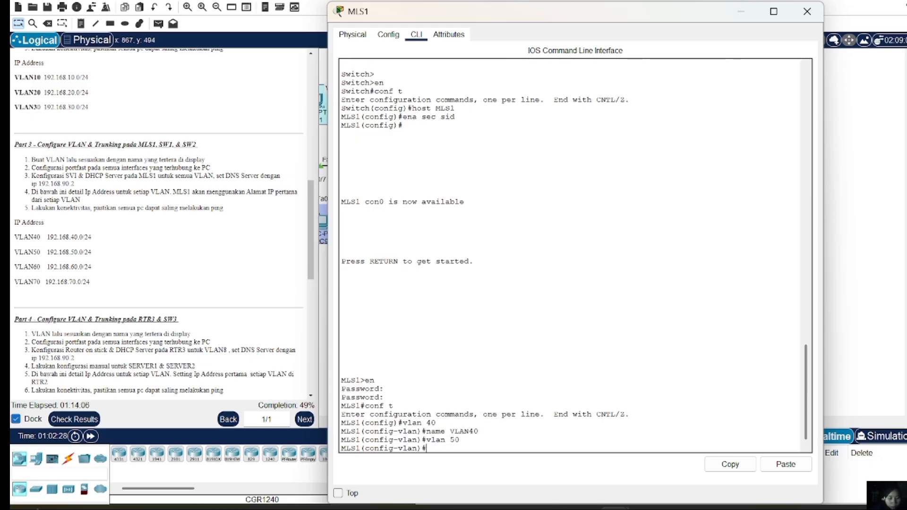
type("name VLAN")
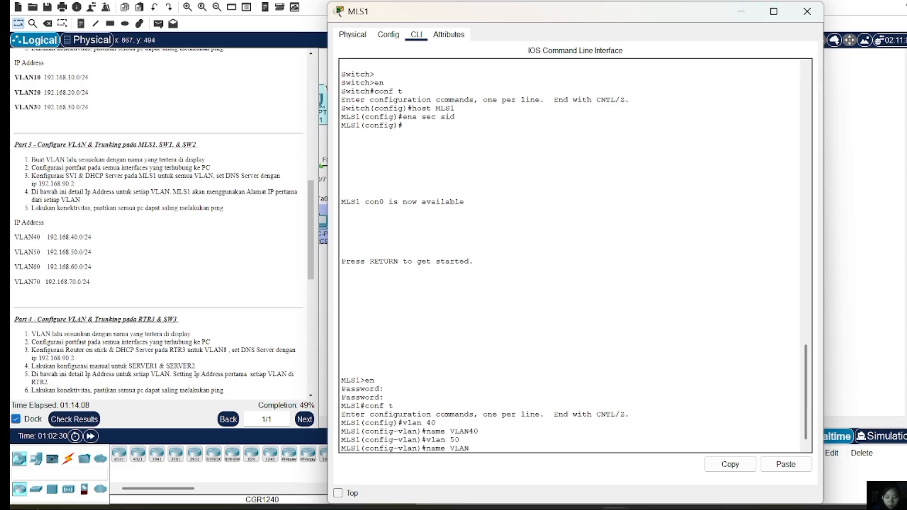
type("50")
key("Return")
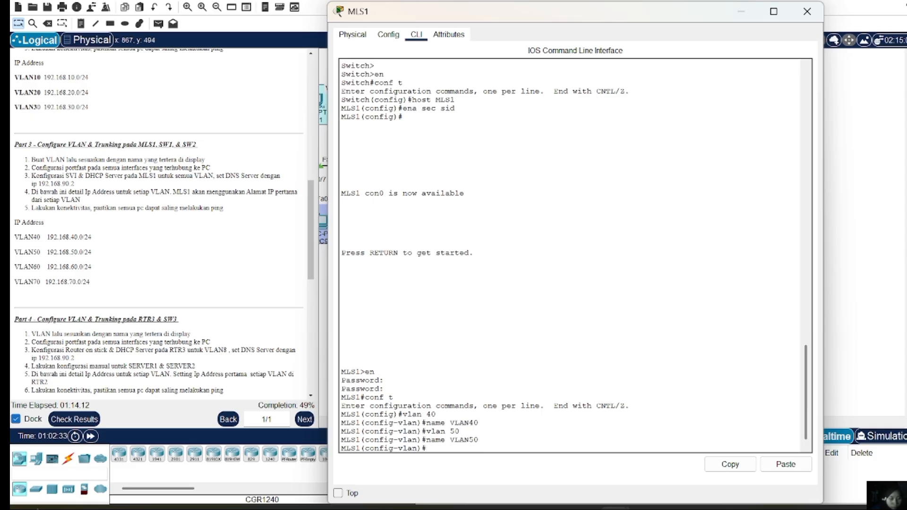
Create VLAN 60 named VLAN60 and VLAN 70 named VLAN70, then exit VLAN configuration
type("vlan")
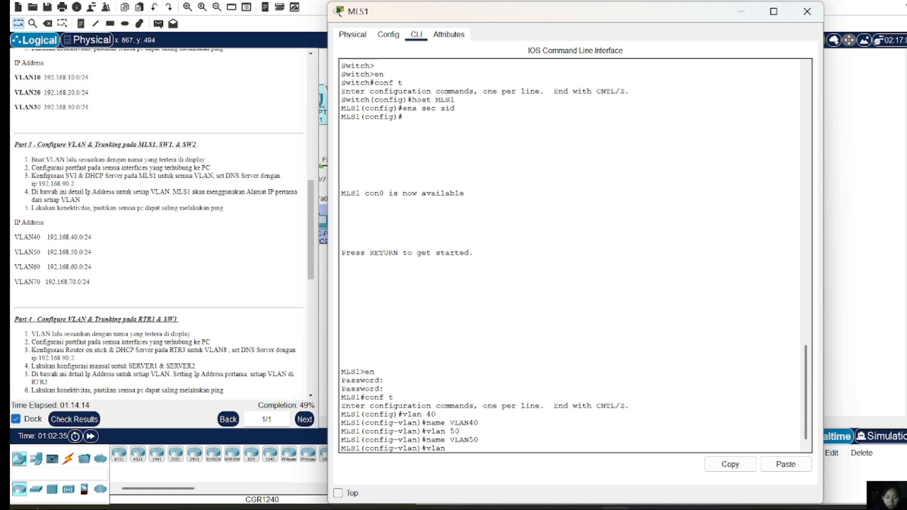
type(" 60")
key("Return")
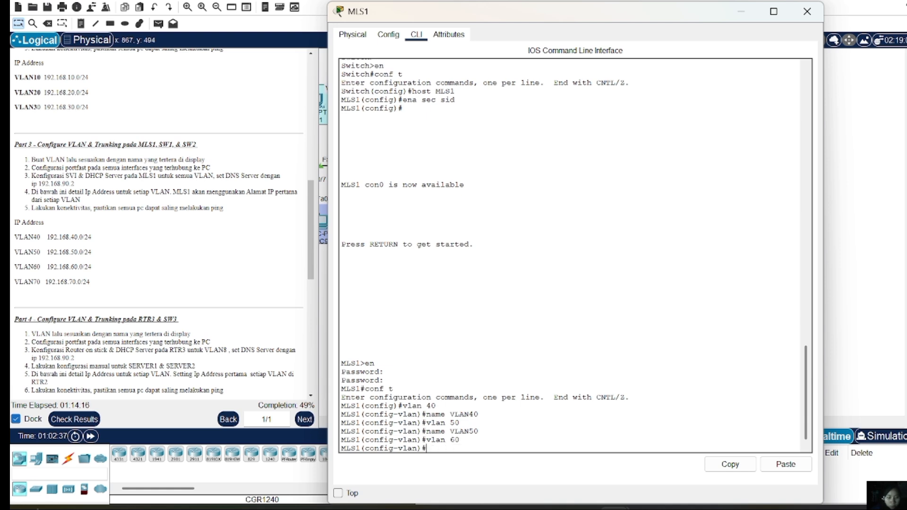
type("name VLAN60")
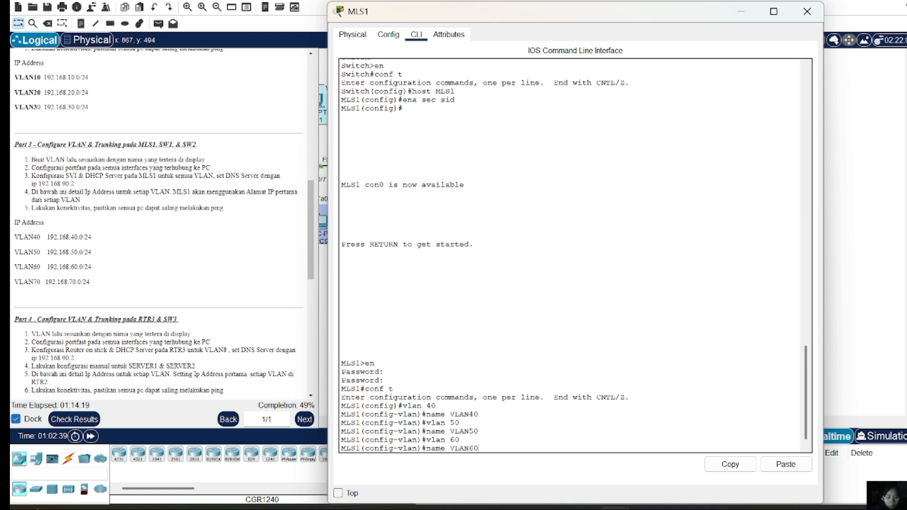
key("Return")
type("vlan 60")
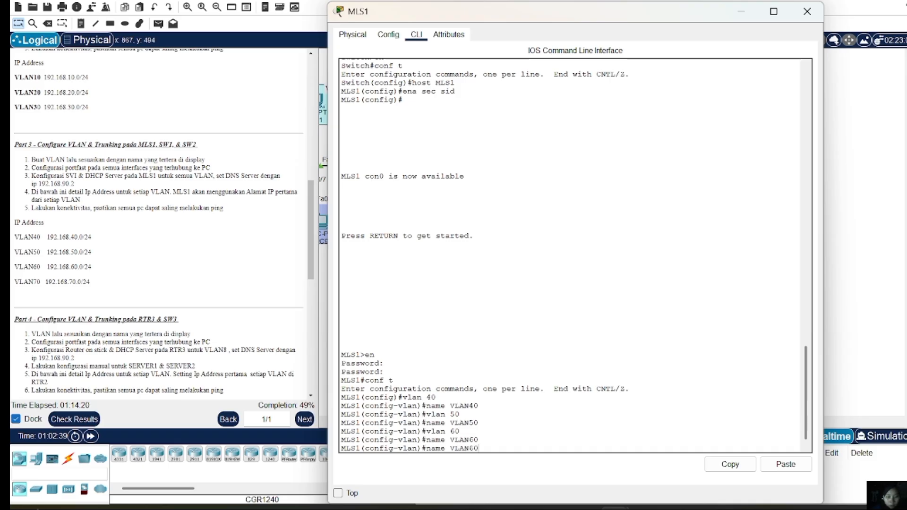
key("BackSpace")
key("BackSpace")
type("70")
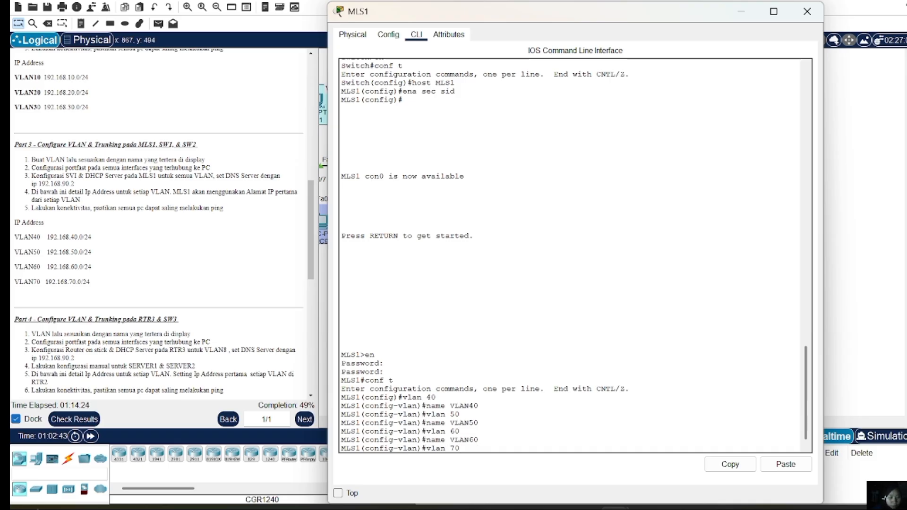
key("Return")
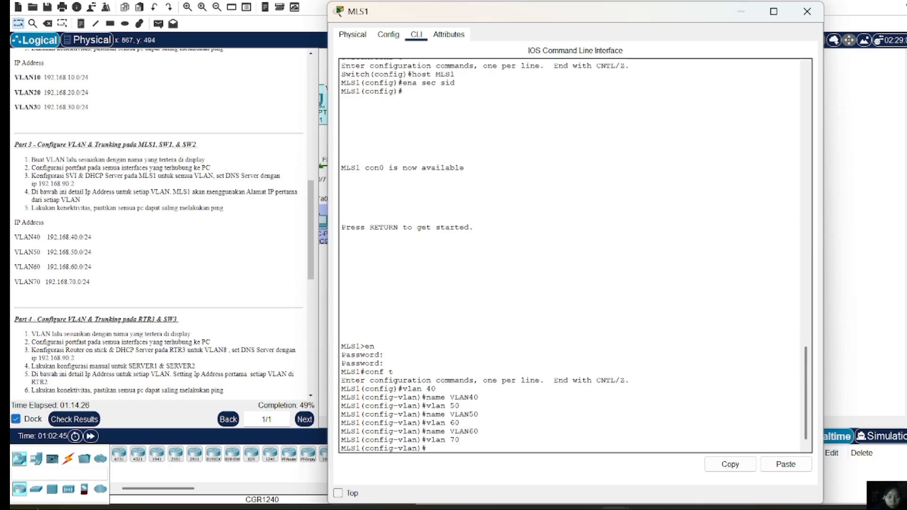
key("Up")
key("Up")
key("BackSpace")
key("BackSpace")
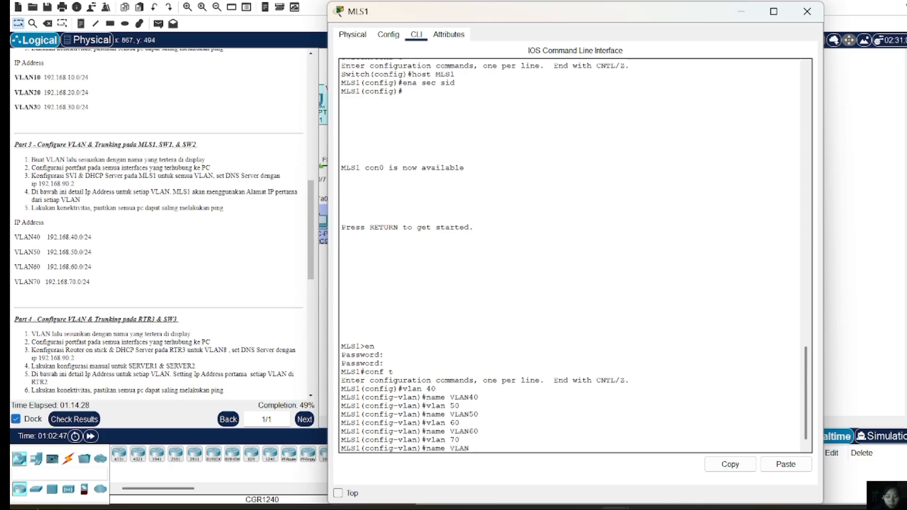
type("70")
key("Return")
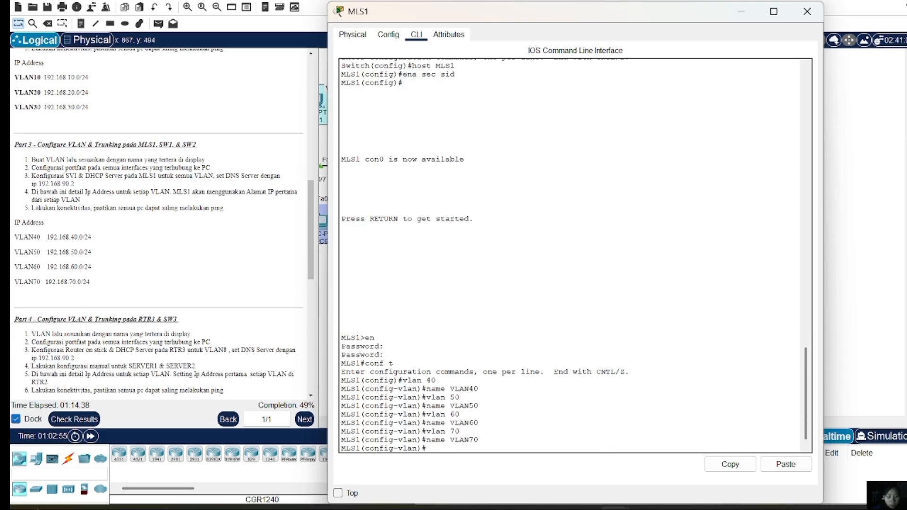
type("ex")
key("Return")
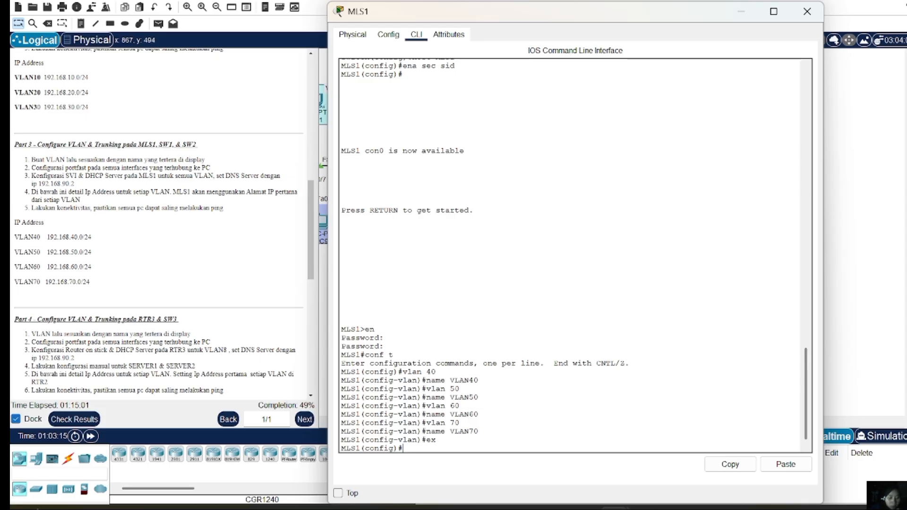
Give interface Vlan40 192.168.40.1 with mask 255.255.55.0, which is rejected as a bad mask
type("int vlan ")
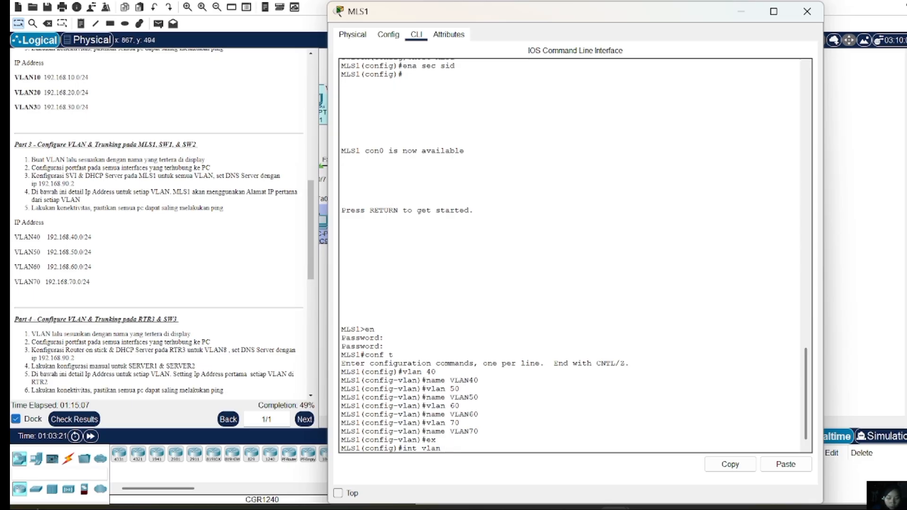
type("40")
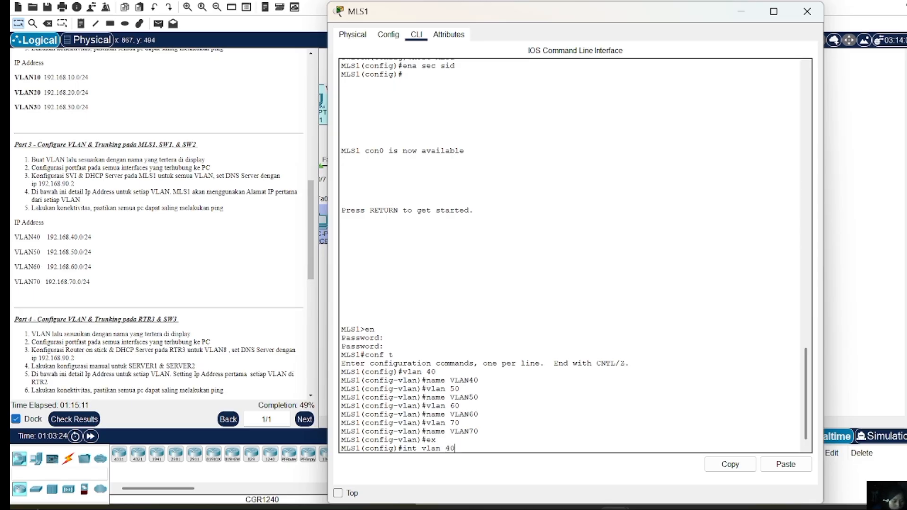
key("Return")
type("ip")
key("BackSpace")
key("BackSpace")
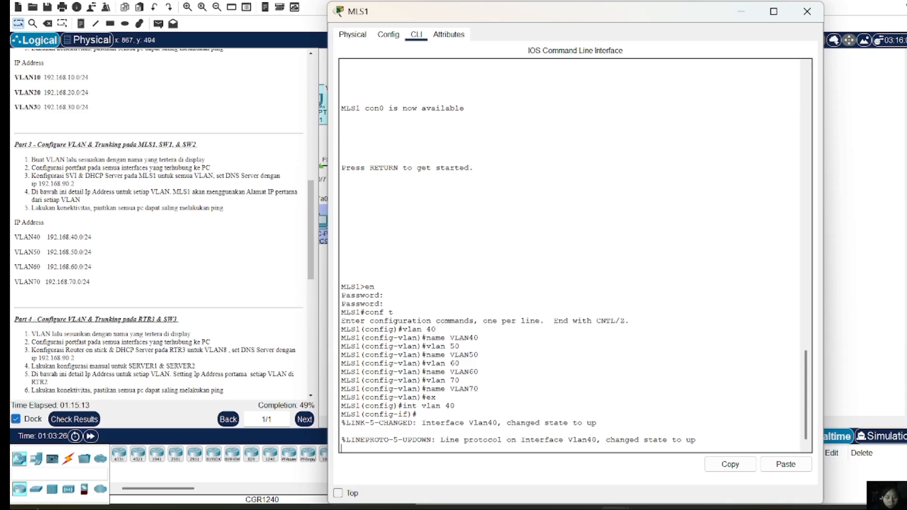
key("Return")
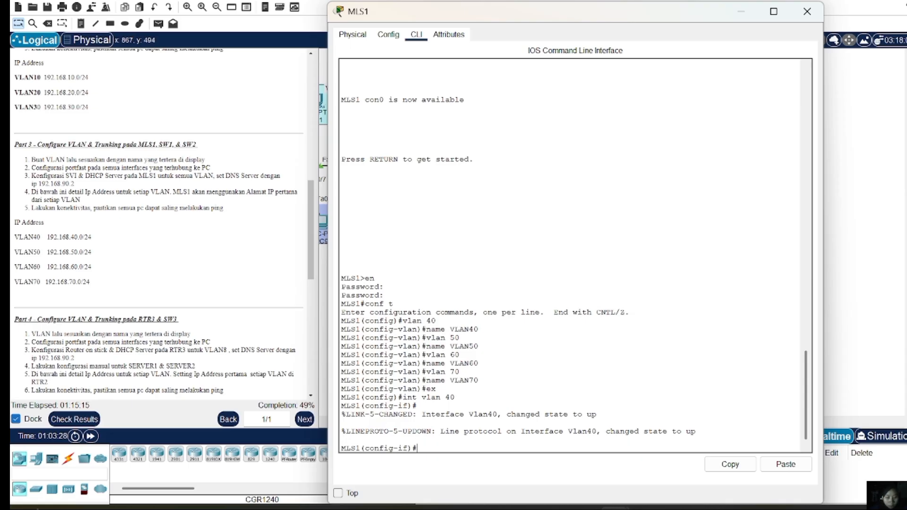
type("ip add 192.168")
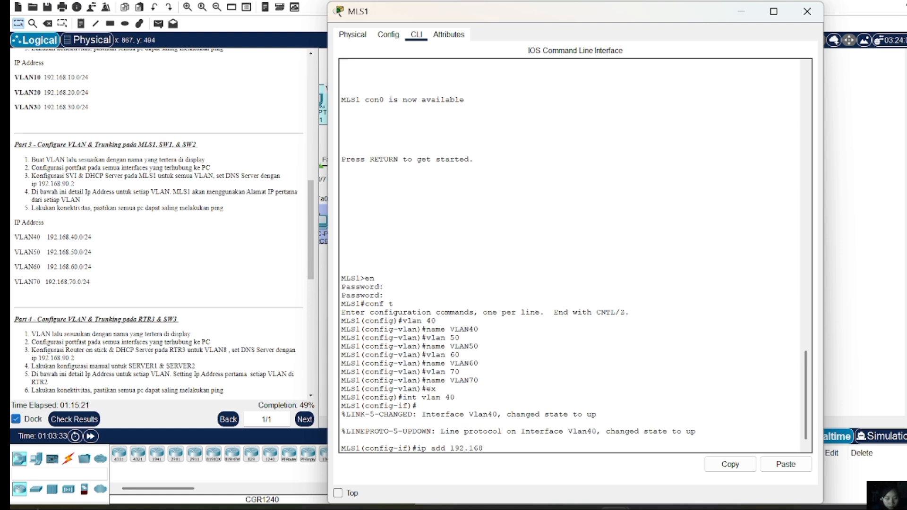
type(".40.1")
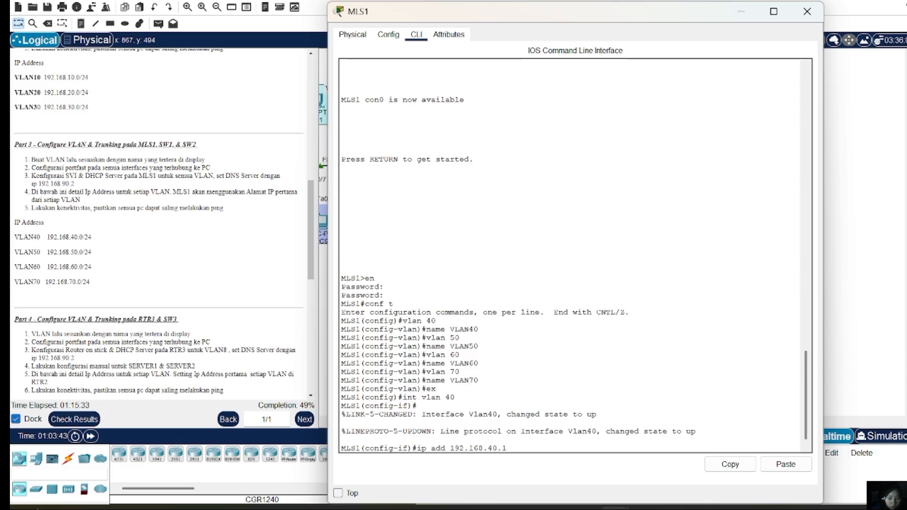
type(" 255")
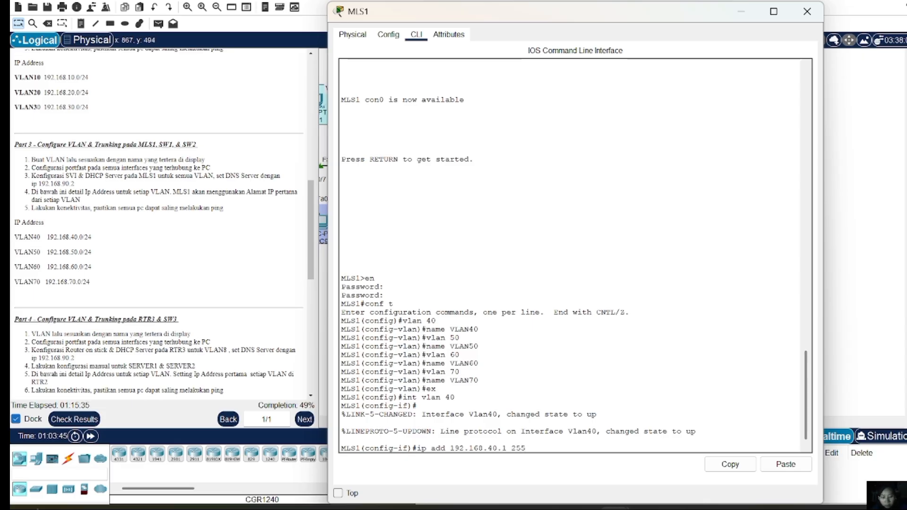
type(".2555")
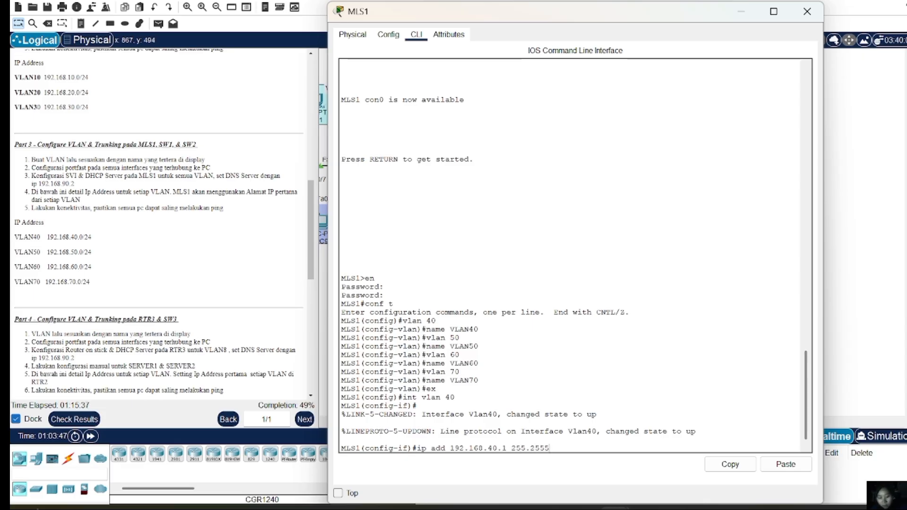
key("BackSpace")
type(".")
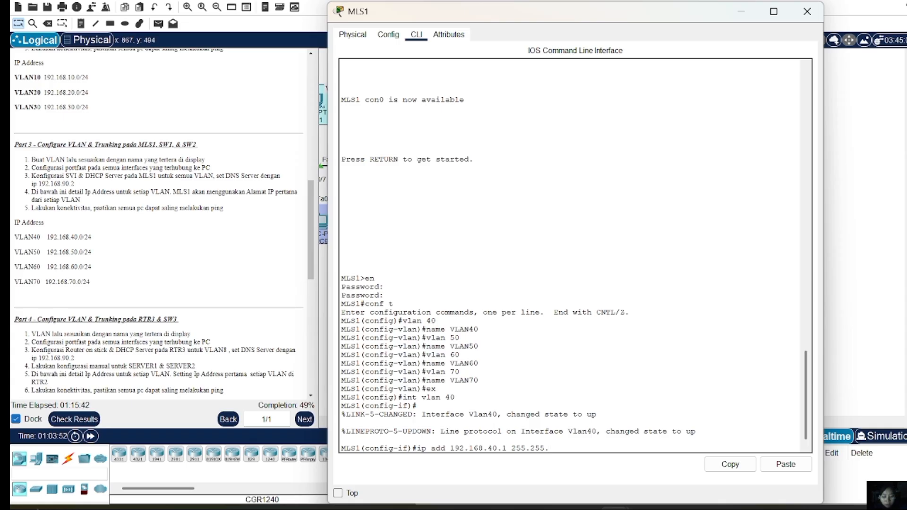
type("55.0")
key("Return")
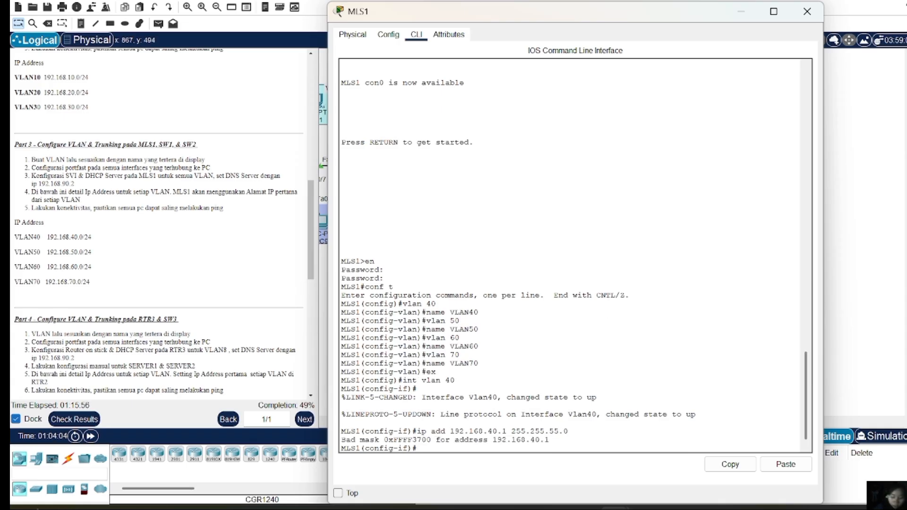
type("e")
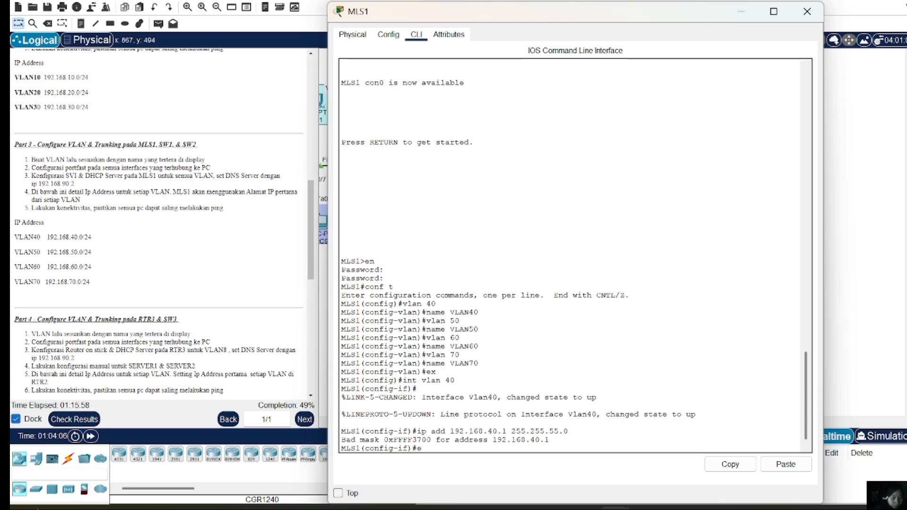
type("x")
key("Return")
Create interface Vlan50 and give it 192.168.50.1 with the same rejected 255.255.55.0 mask
type("in")
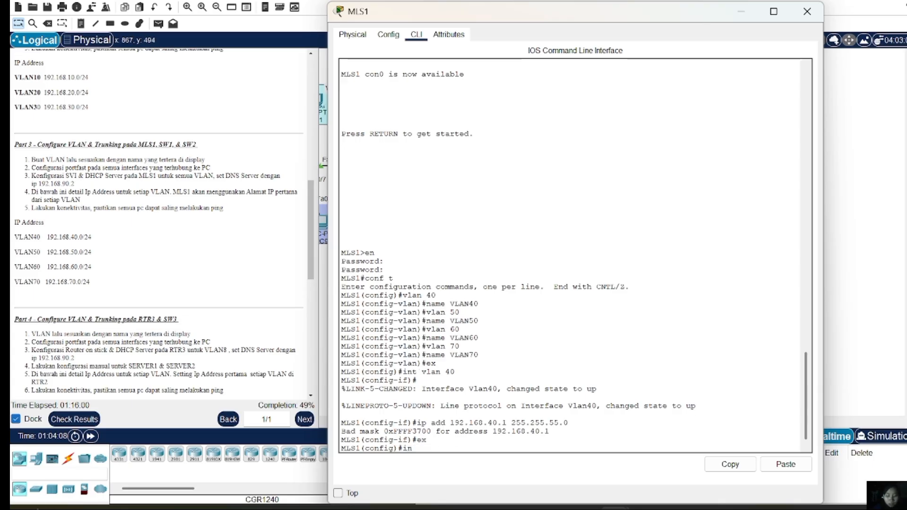
type("t vlan")
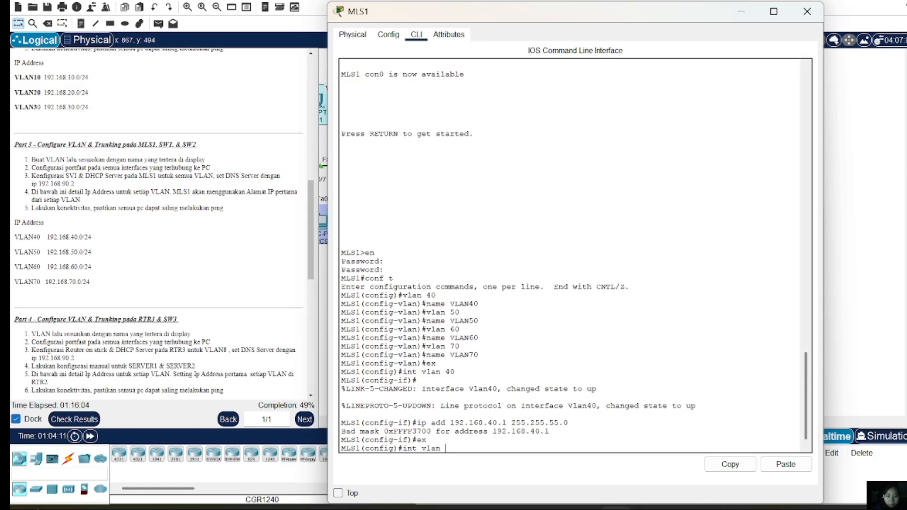
type(" 50")
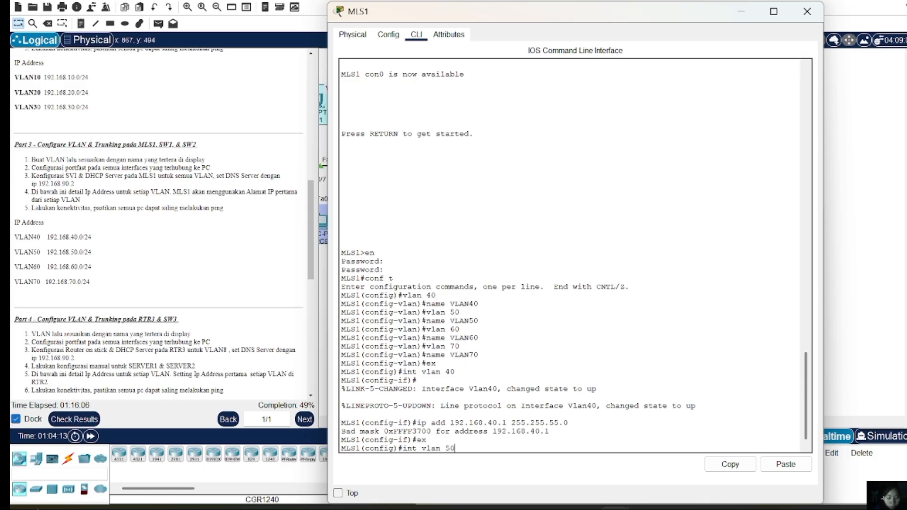
key("Return")
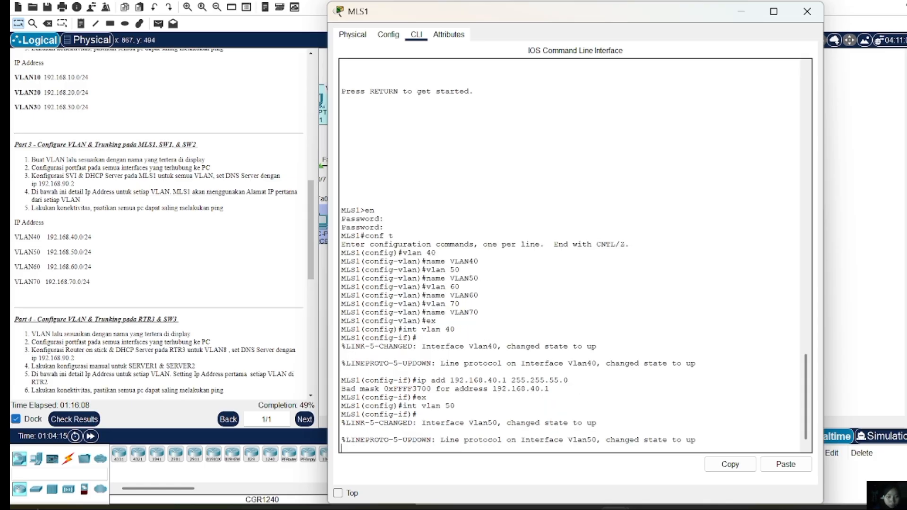
type("ex")
key("Up")
key("Up")
key("Up")
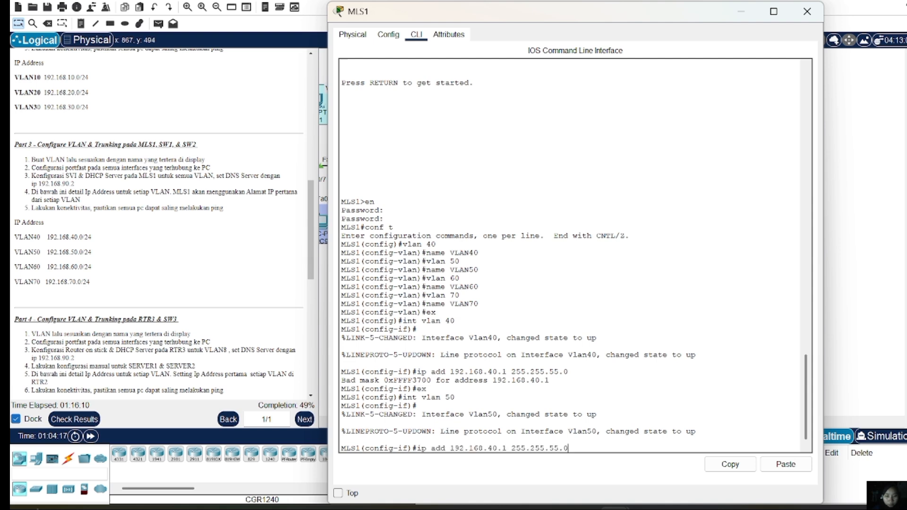
key("Left")
key("Left")
key("Left")
key("Left")
key("Left")
key("Left")
key("Left")
key("Left")
key("Left")
key("Left")
key("Left")
key("Left")
key("Left")
key("Left")
key("Left")
key("Left")
key("Left")
key("BackSpace")
type("5")
key("Return")
key("Up")
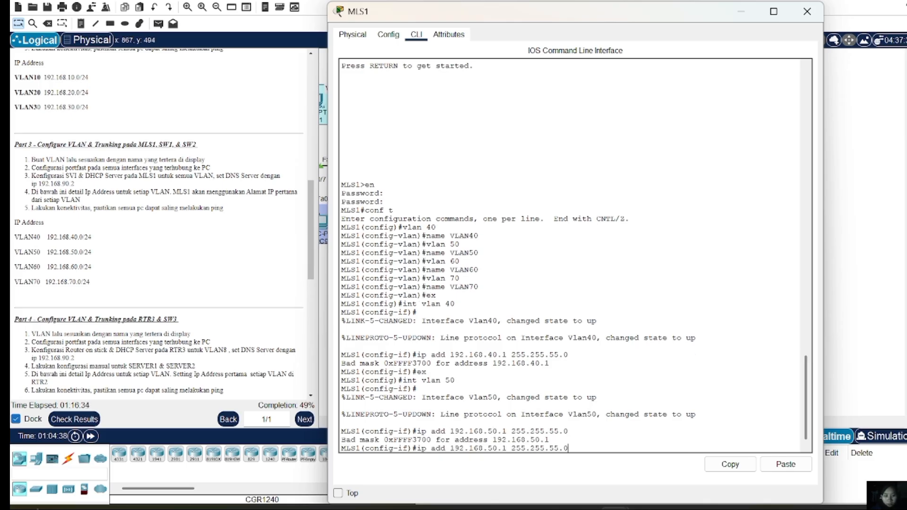
key("BackSpace")
key("BackSpace")
key("BackSpace")
key("BackSpace")
key("BackSpace")
key("BackSpace")
key("BackSpace")
key("BackSpace")
key("BackSpace")
key("BackSpace")
key("BackSpace")
key("BackSpace")
key("BackSpace")
key("BackSpace")
key("BackSpace")
key("BackSpace")
key("BackSpace")
key("BackSpace")
key("BackSpace")
key("BackSpace")
key("BackSpace")
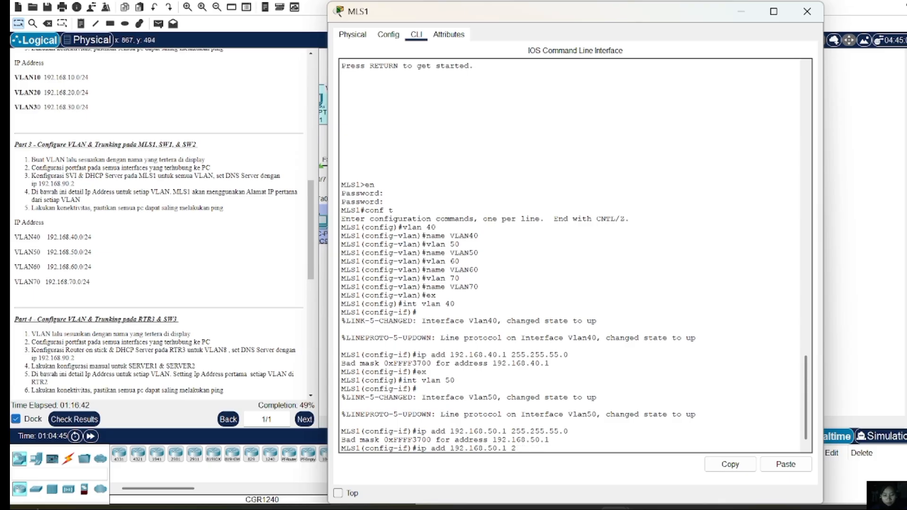
type("ex")
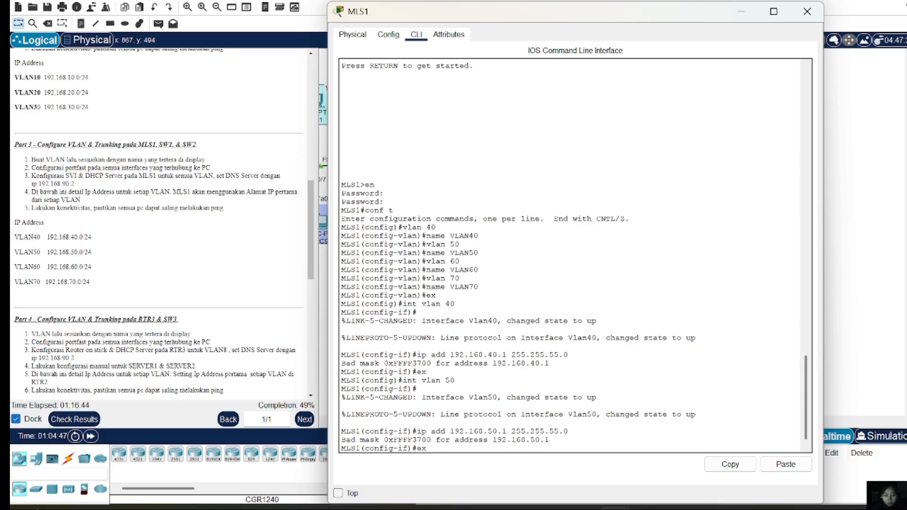
key("Return")
key("Up")
key("Up")
key("Up")
key("Up")
key("Up")
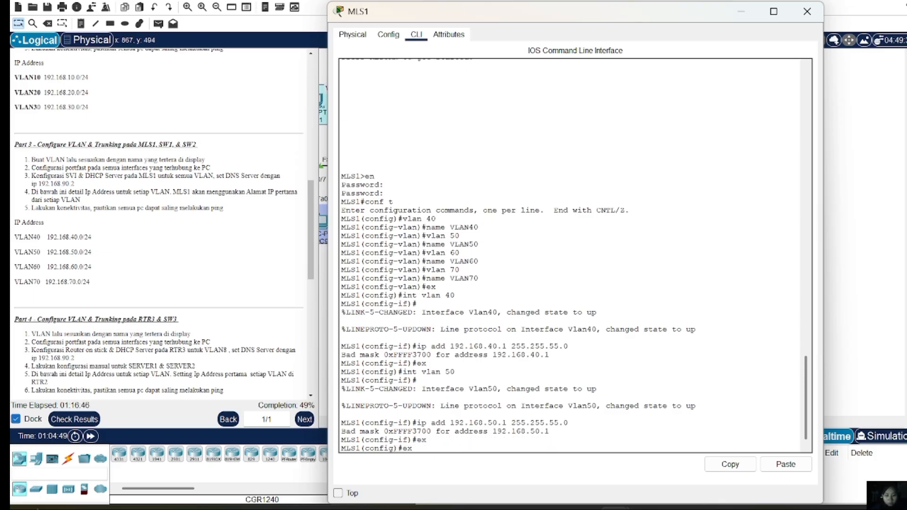
Re-address interface Vlan40 as 192.168.40.1 255.255.255.0
key("Up")
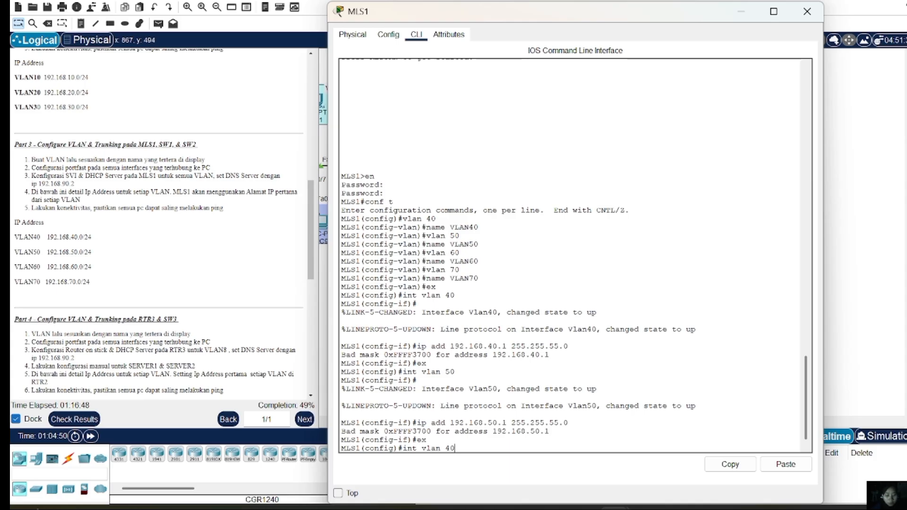
key("Return")
key("Up")
key("Up")
key("Up")
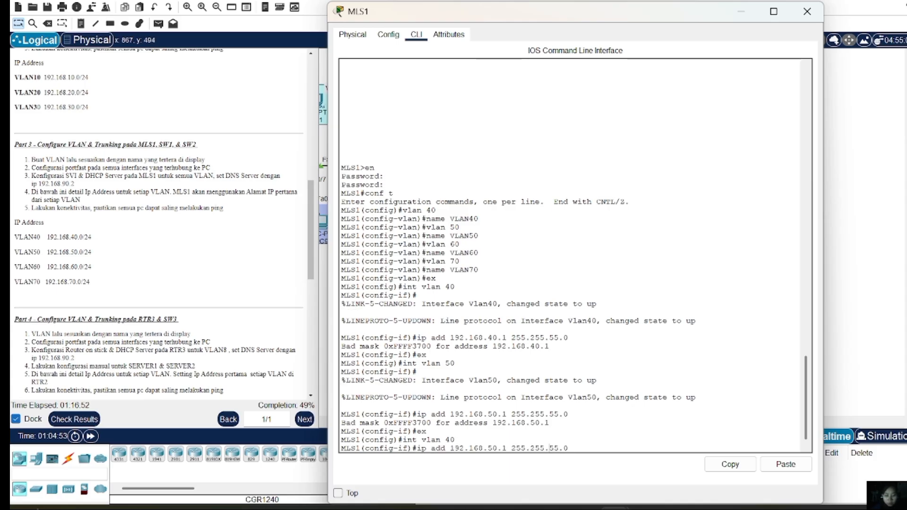
key("Left")
key("Left")
key("Left")
key("Left")
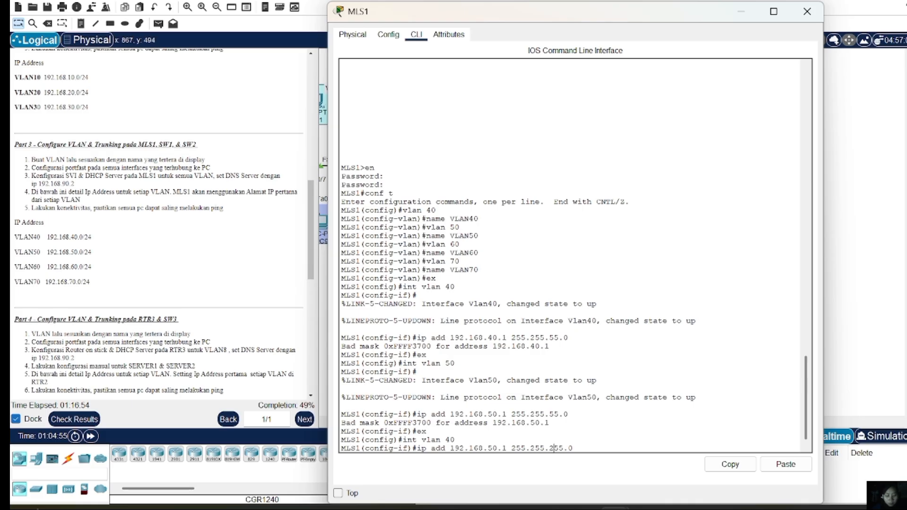
type("2")
key("BackSpace")
type("4")
key("Return")
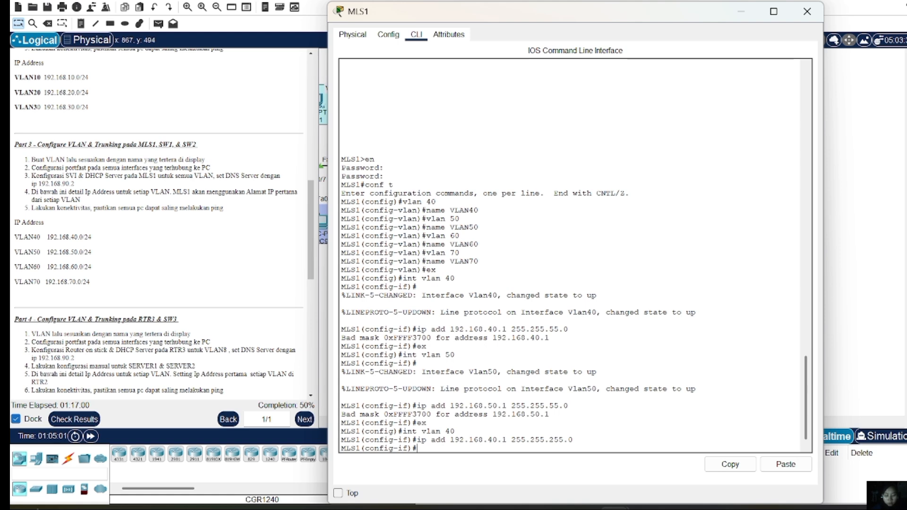
type("ex")
key("Return")
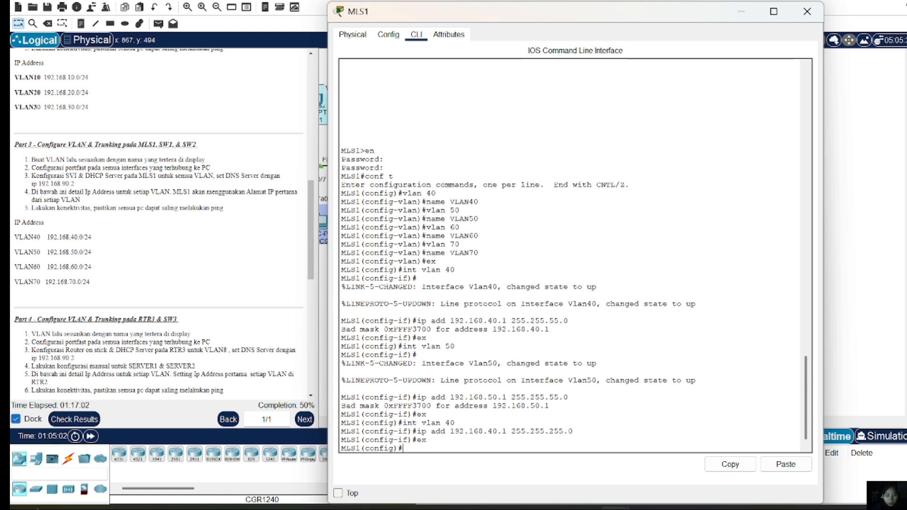
Re-address interface Vlan50 as 192.168.50.1 255.255.255.0
key("Up")
key("Up")
key("Up")
key("Up")
key("Up")
key("Down")
key("Up")
key("Up")
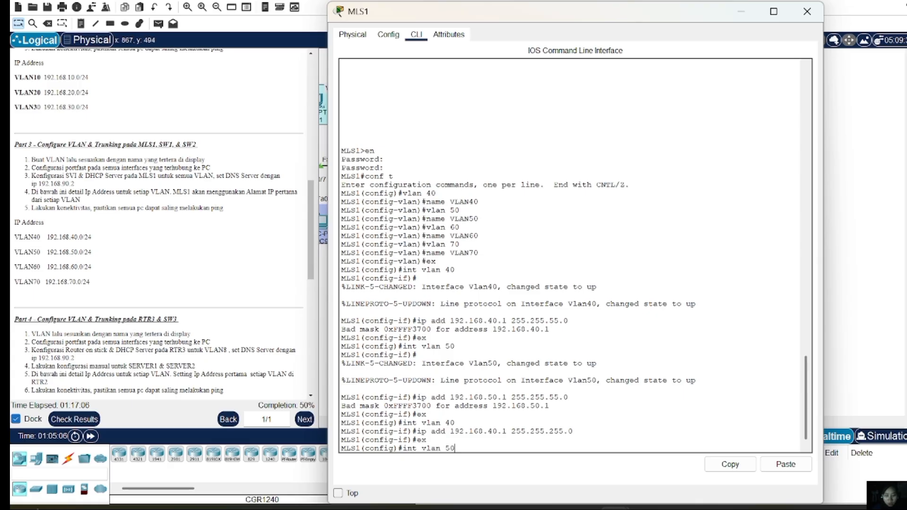
key("Return")
key("Up")
key("Up")
key("Up")
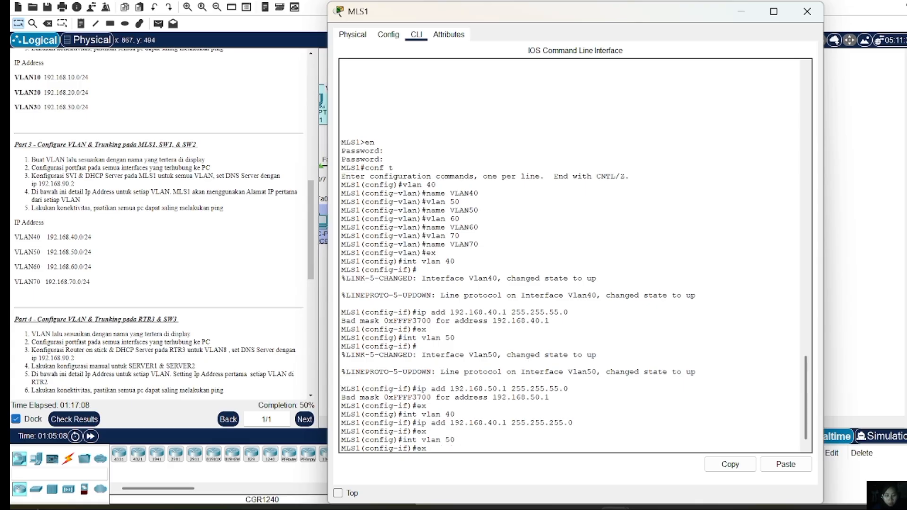
key("Left")
key("Left")
key("Left")
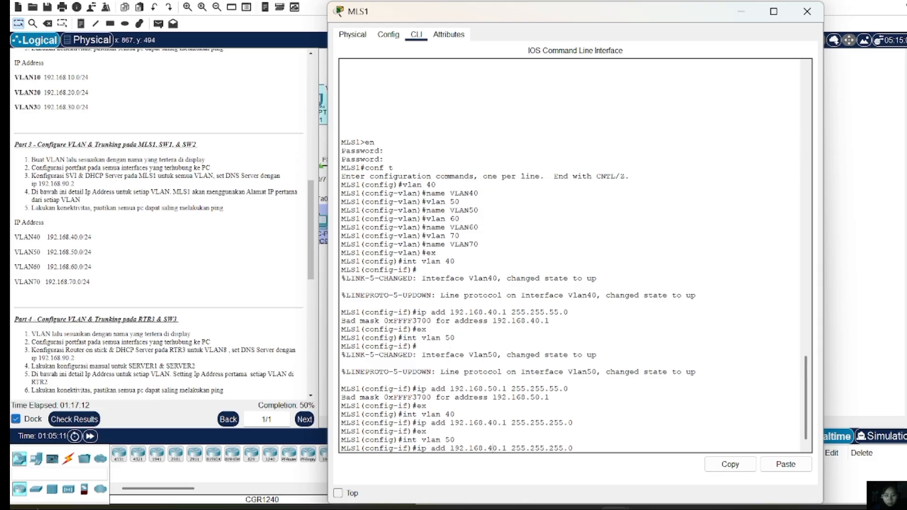
key("BackSpace")
type("5")
key("Return")
type("ex")
key("Return")
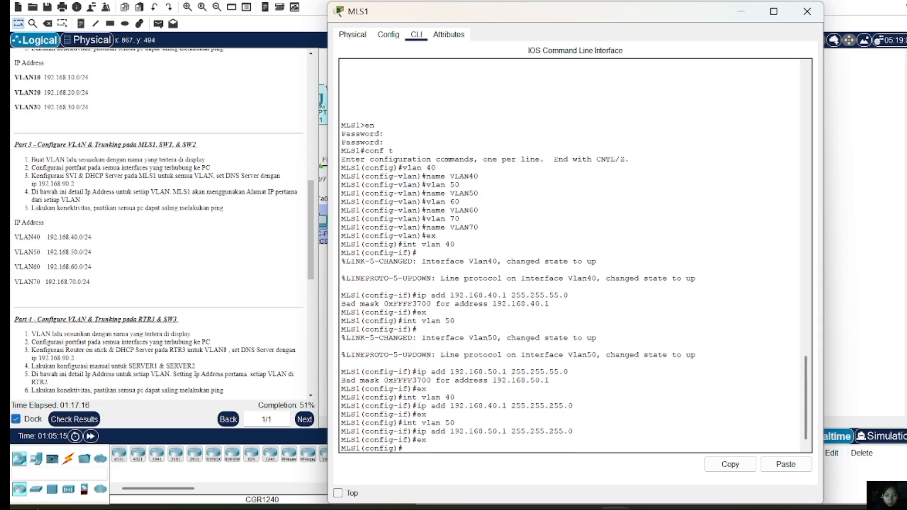
Create interface Vlan60 with address 192.168.60.1 255.255.255.0
type("int vlan 50")
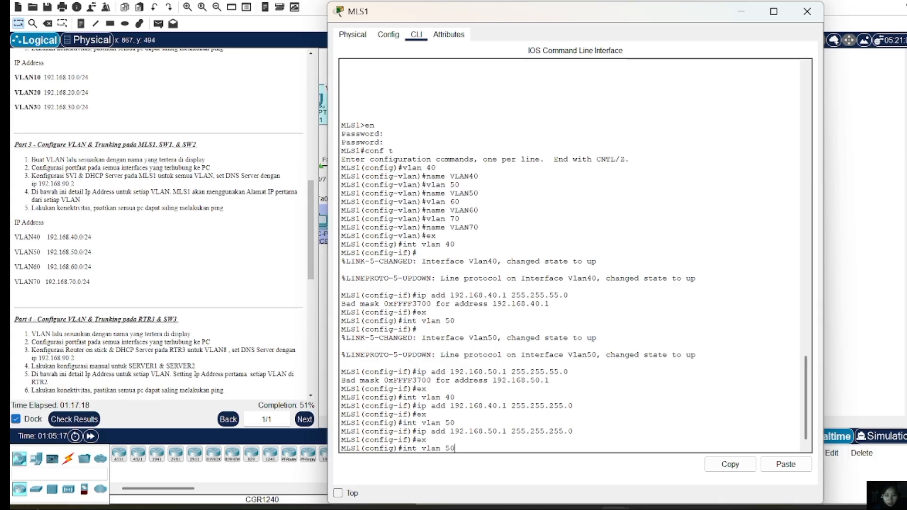
key("BackSpace")
key("BackSpace")
type("60")
key("Return")
key("Up")
key("Up")
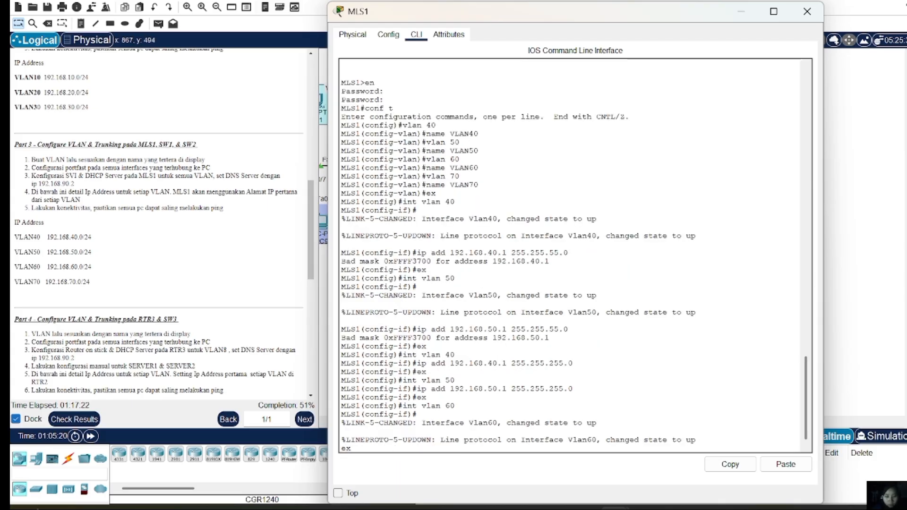
key("Up")
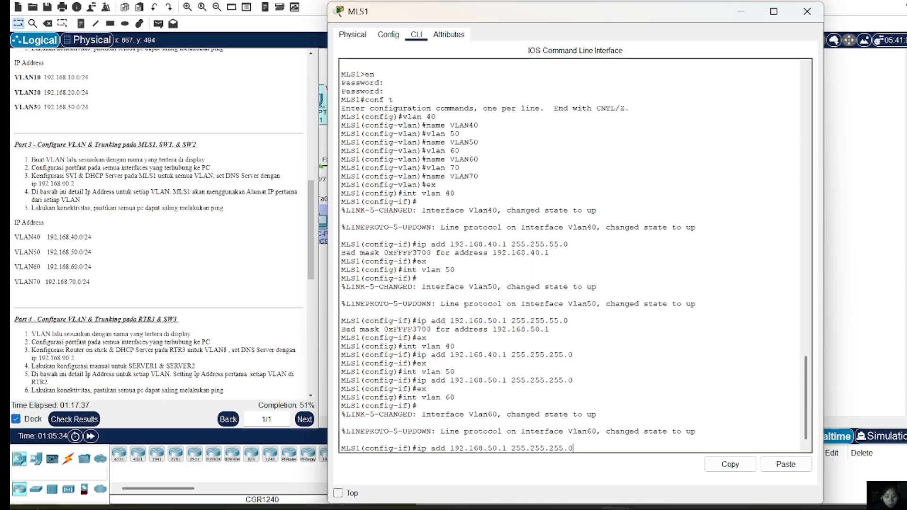
key("Left")
key("Left")
key("Left")
key("Left")
key("Left")
key("Left")
key("Left")
key("Left")
key("Left")
key("BackSpace")
type("6")
key("Return")
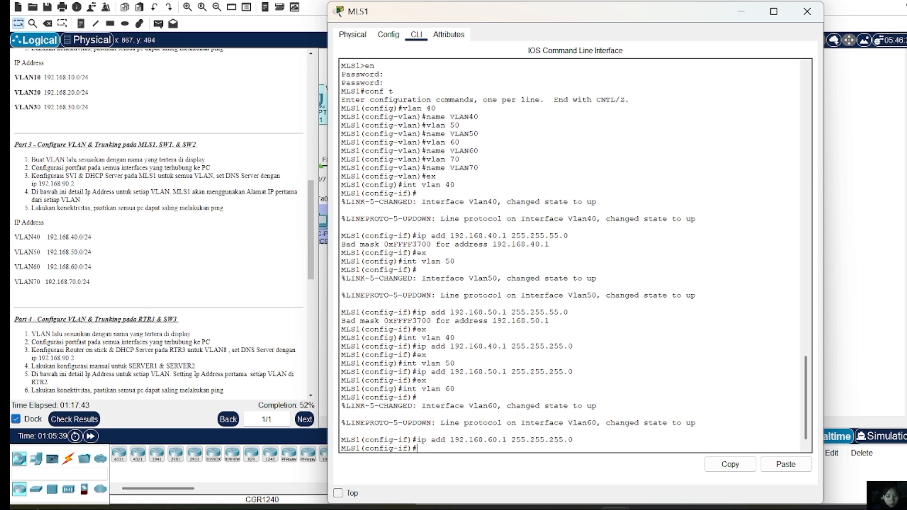
type("ex")
key("Return")
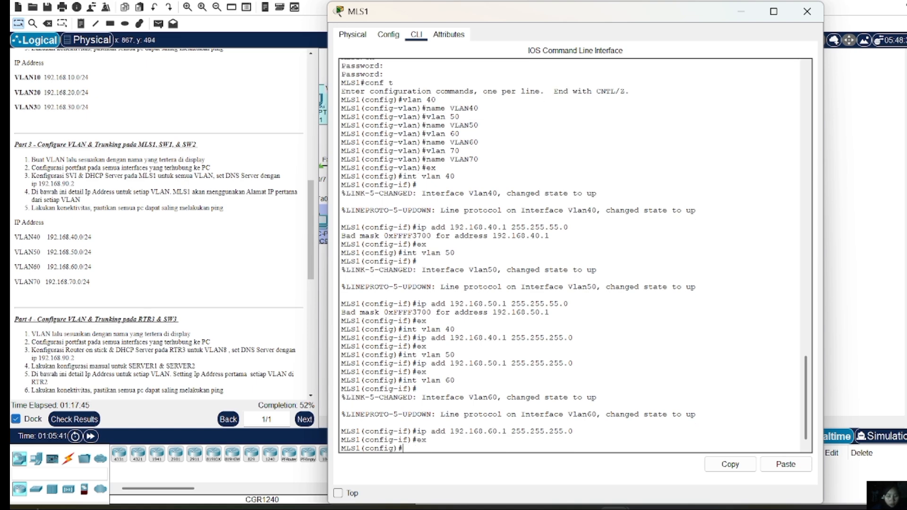
Create interface Vlan70 with address 192.168.70.1 255.255.255.0
type("int vlan 70")
key("Return")
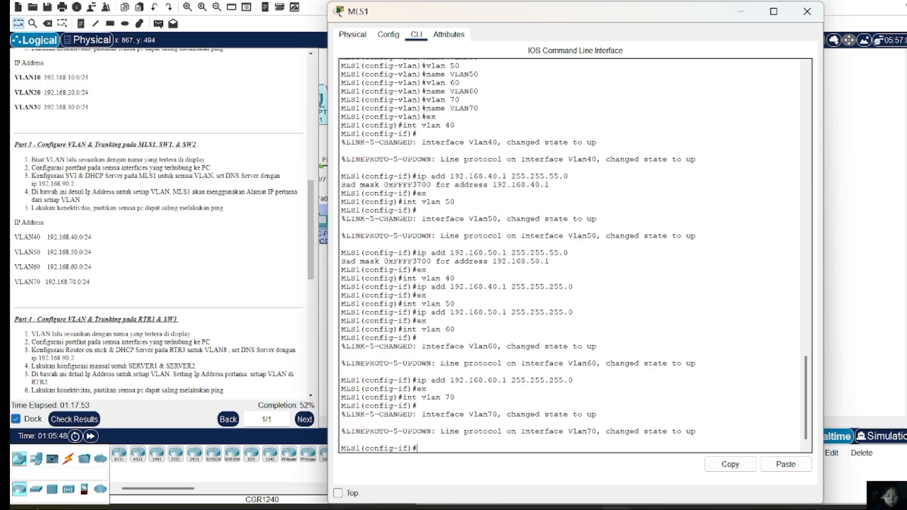
key("Up")
key("Up")
key("Up")
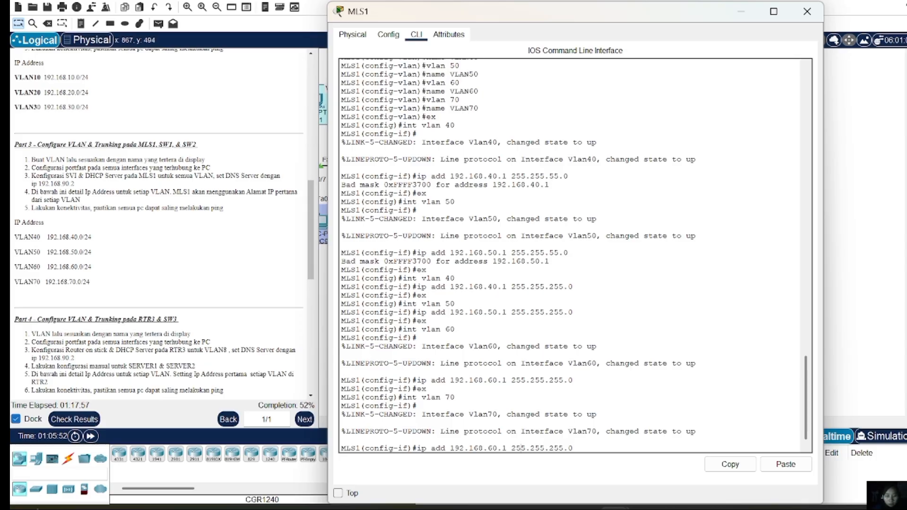
key("BackSpace")
type("7")
key("Return")
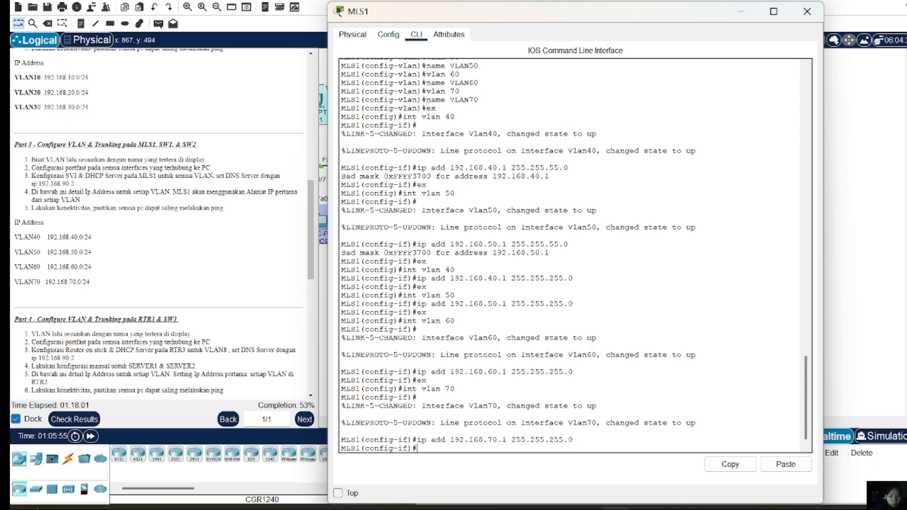
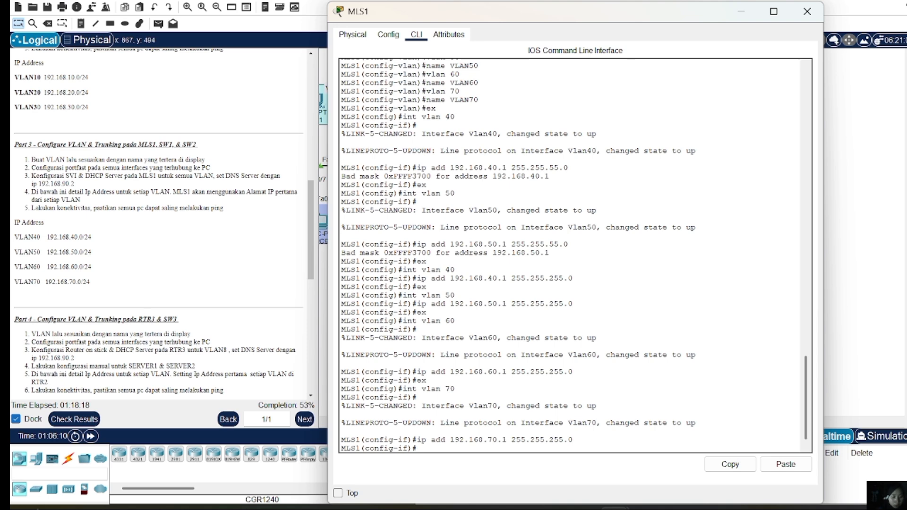
Exit the Vlan70 interface and start an interface range for port Fa0/2
type("ex")
key("Return")
type("int")
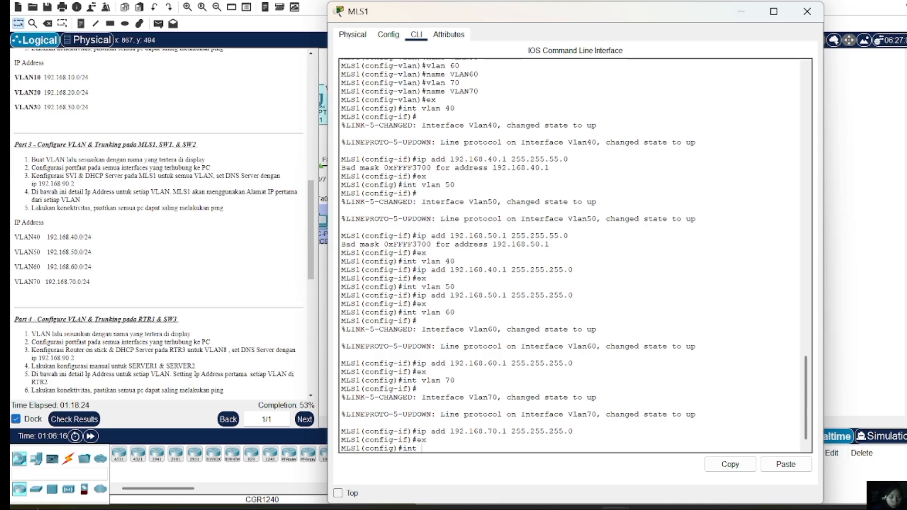
type(" range ")
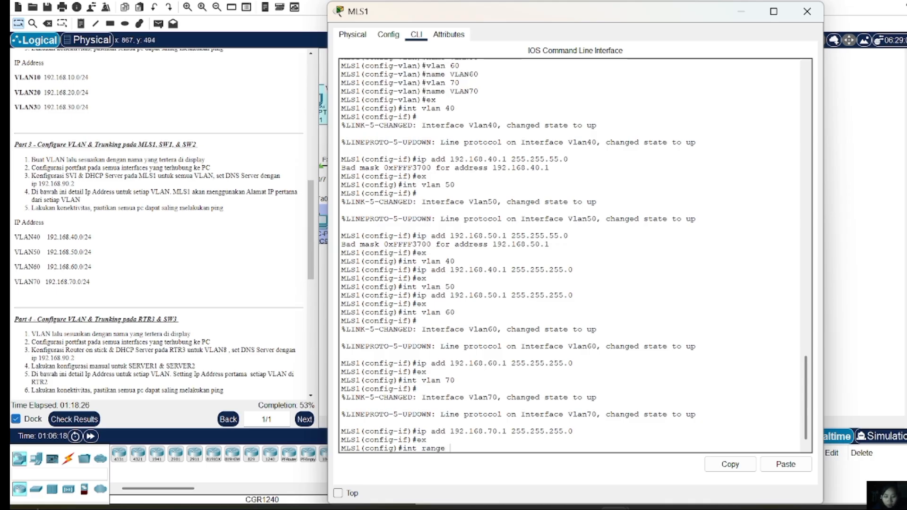
type("fa")
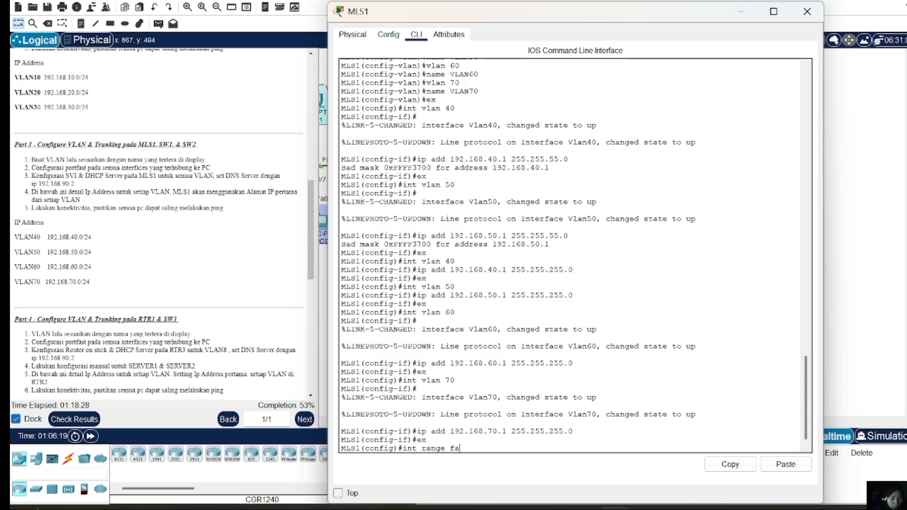
type("0/2")
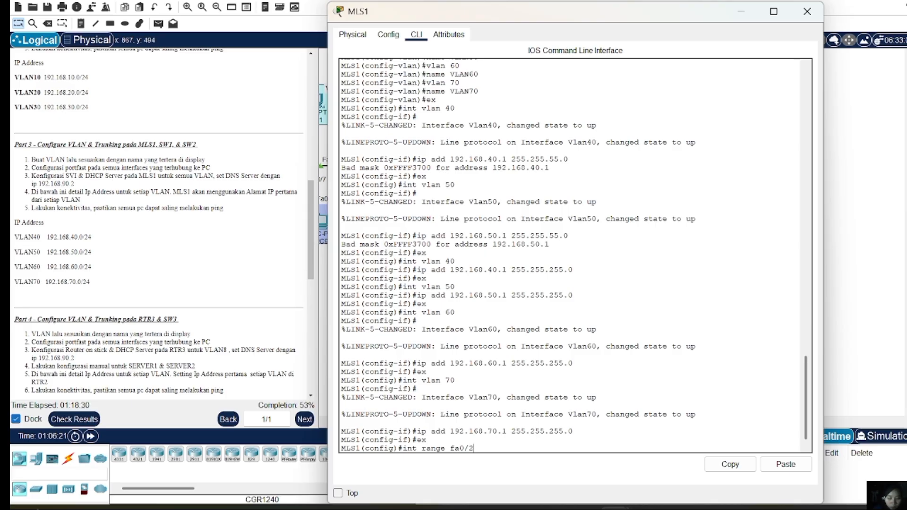
Set ports Fa0/1-2 to dot1q encapsulation and trunk mode, then exit to global configuration
key("BackSpace")
type("1-2")
key("Return")
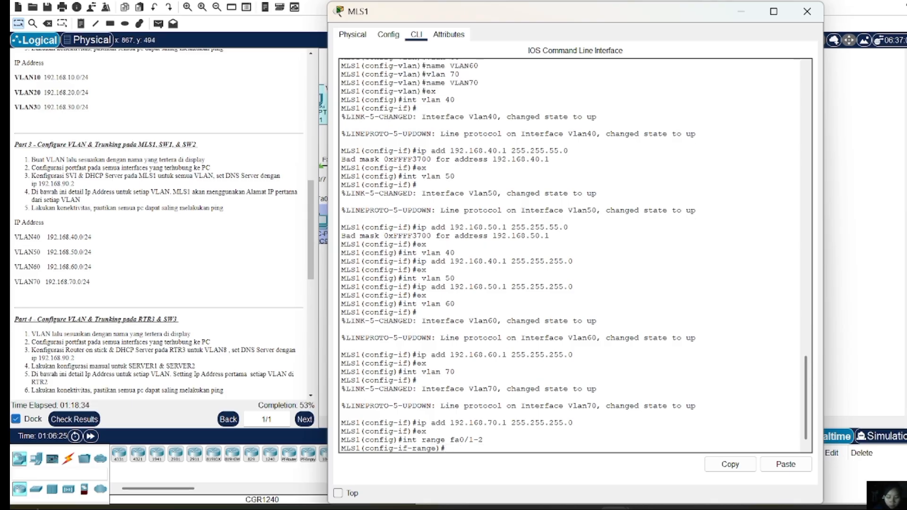
type("sw tr encapsul")
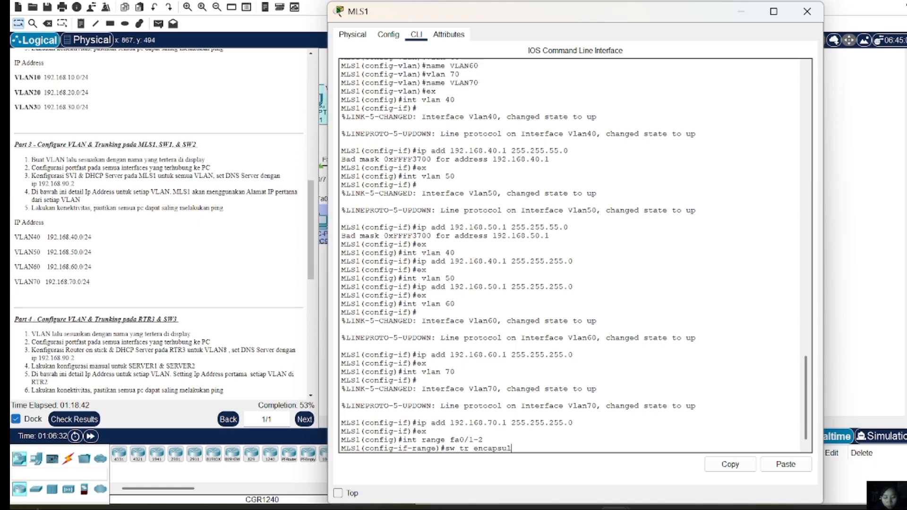
type("ation dot1q")
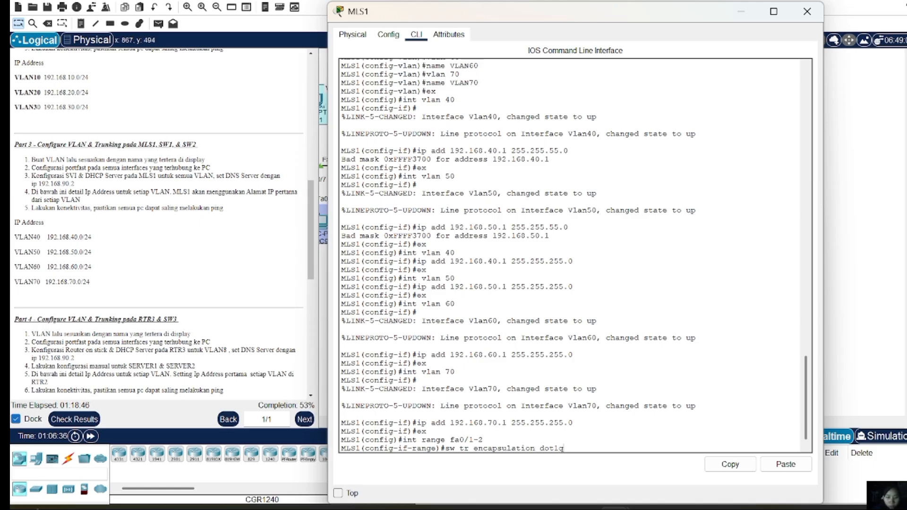
key("Return")
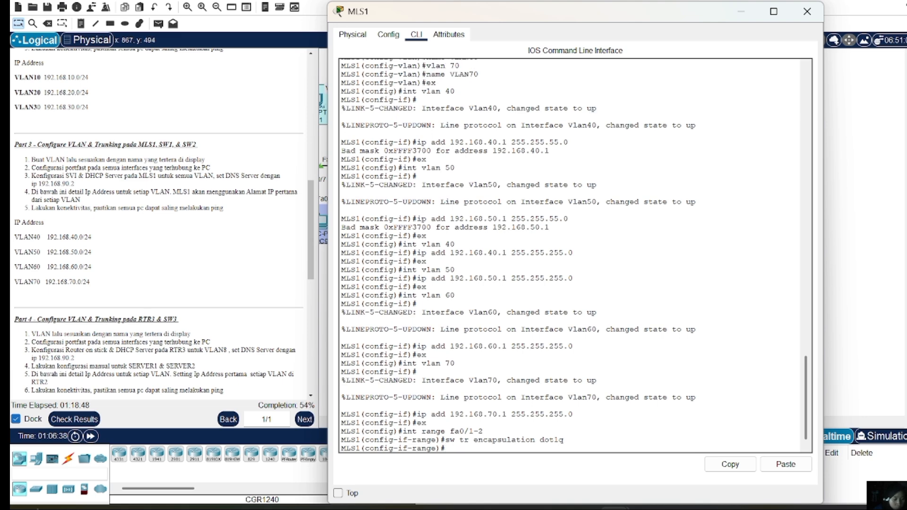
type("sw m t")
key("Return")
type("e")
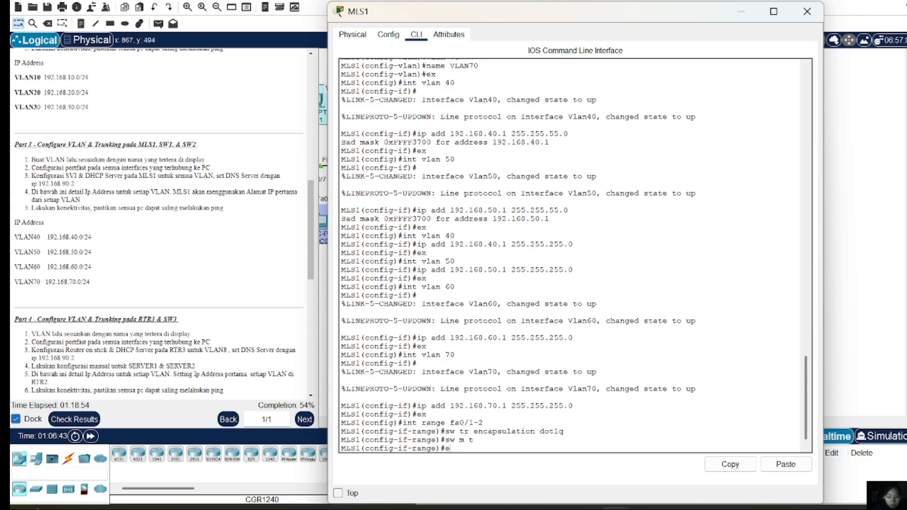
type("x")
key("Return")
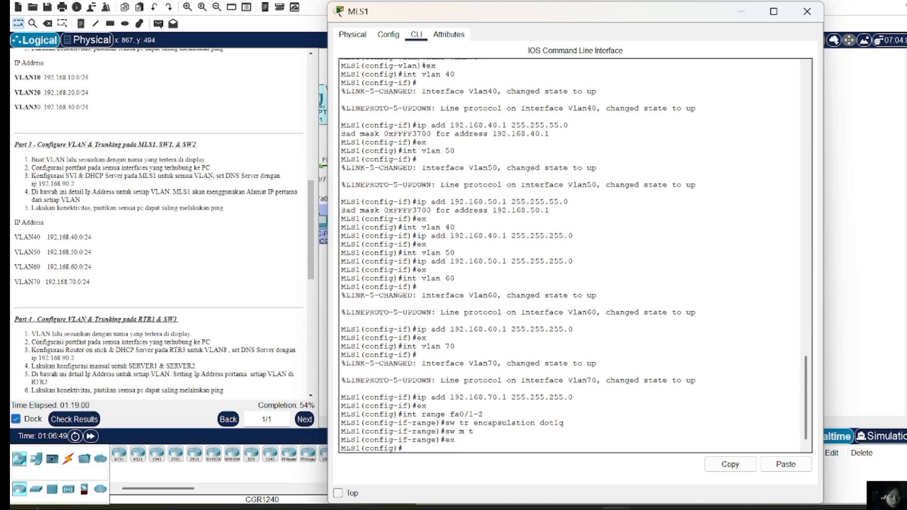
Create DHCP pool VLAN10 with network 192.168.10.0 255.255.255.0
type("ip dhcp pool")
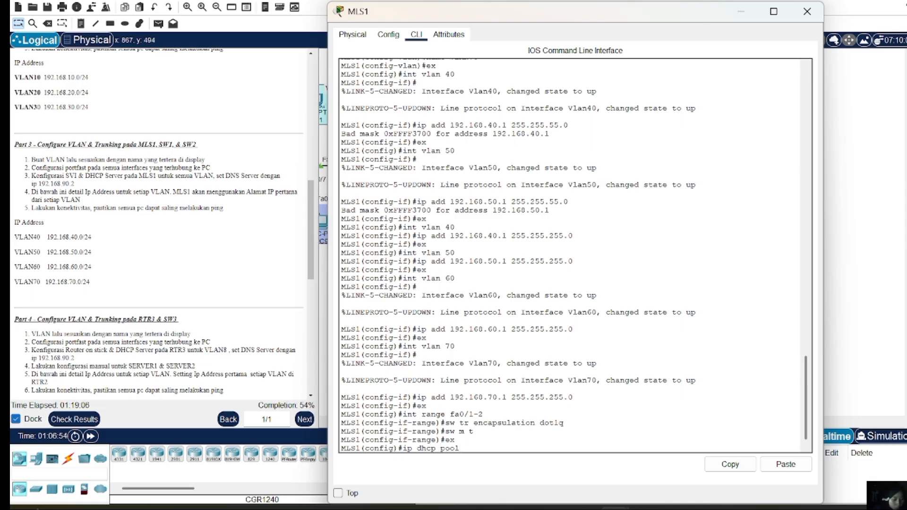
type(" VLA")
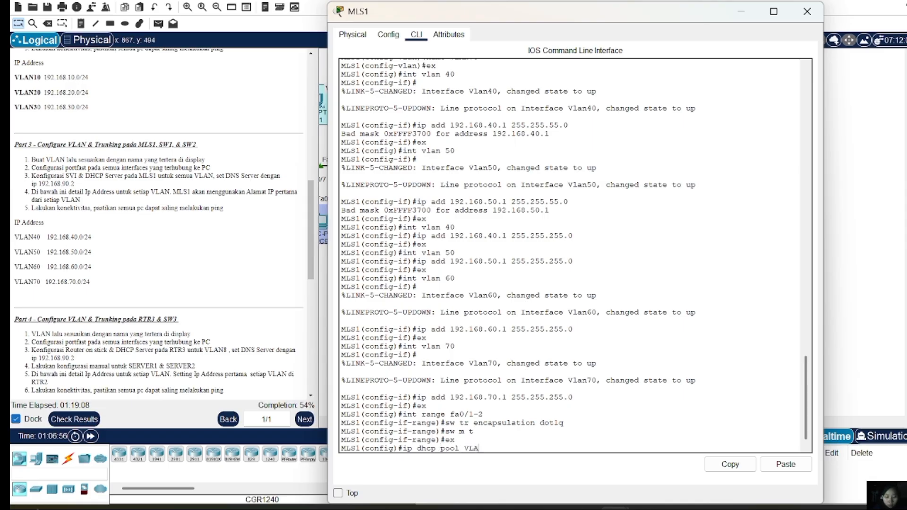
type("N10")
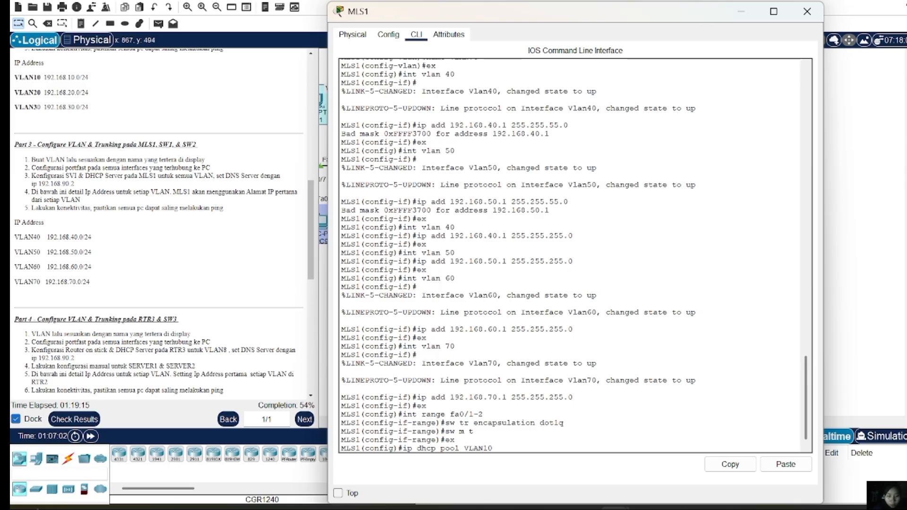
key("Return")
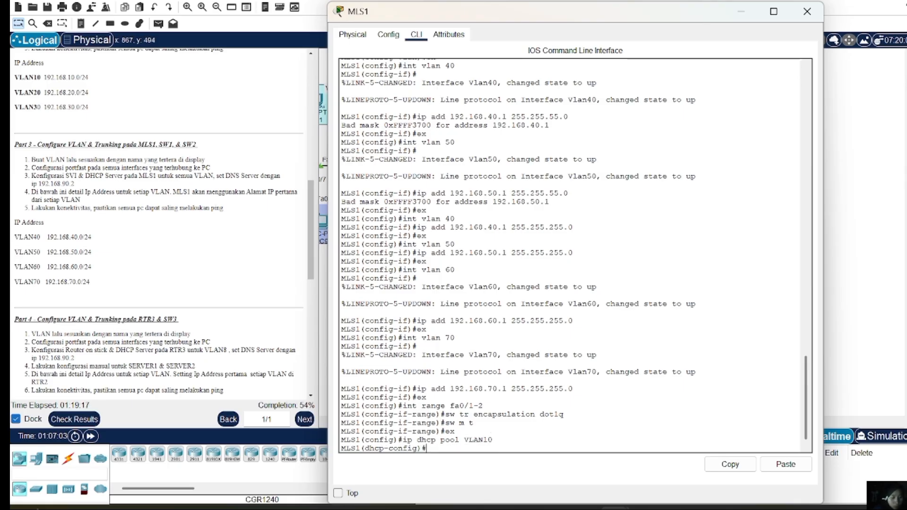
type("net")
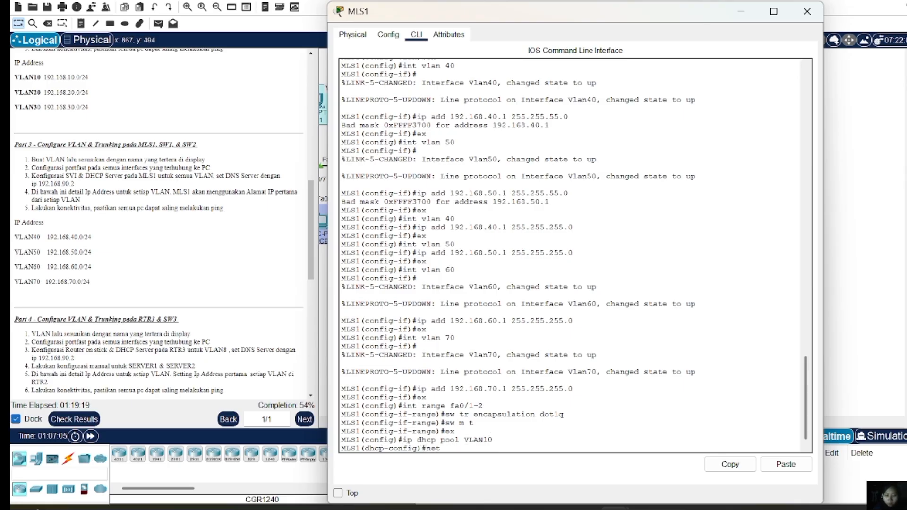
key("BackSpace")
type("tw")
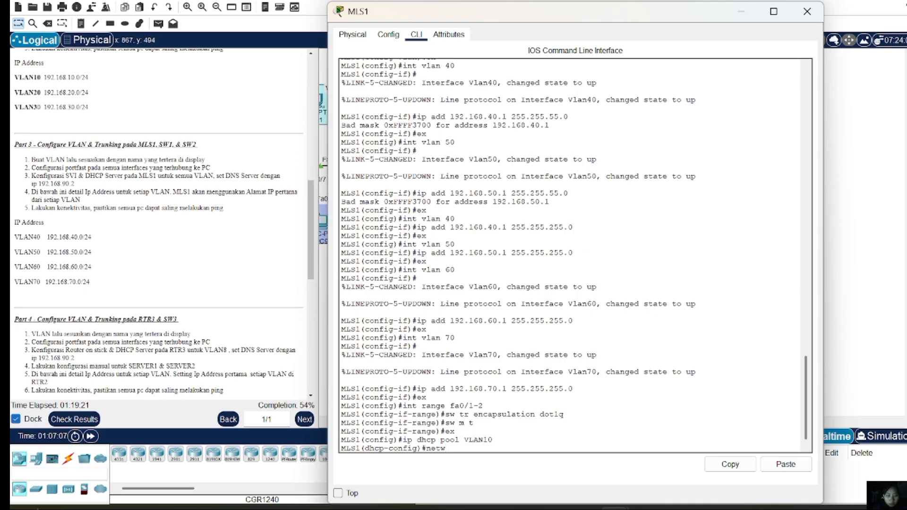
type(" 192.168.1")
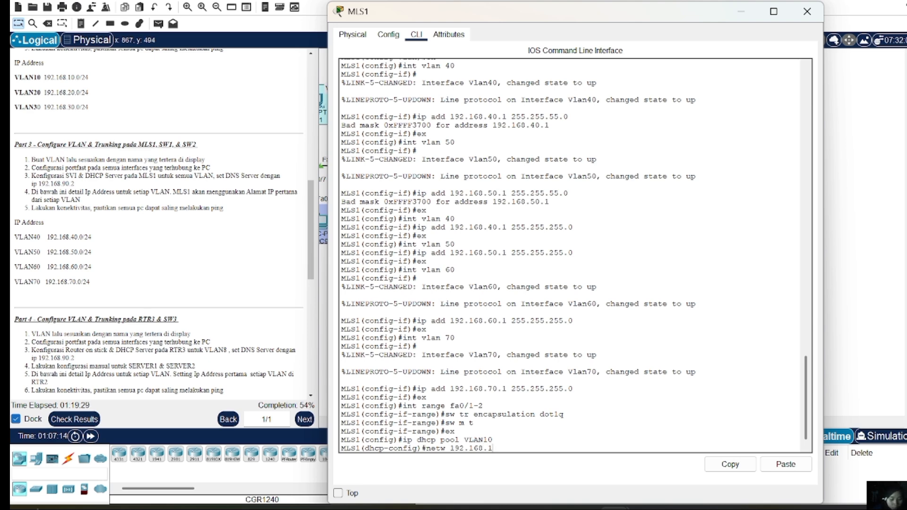
type("0.0 255.255")
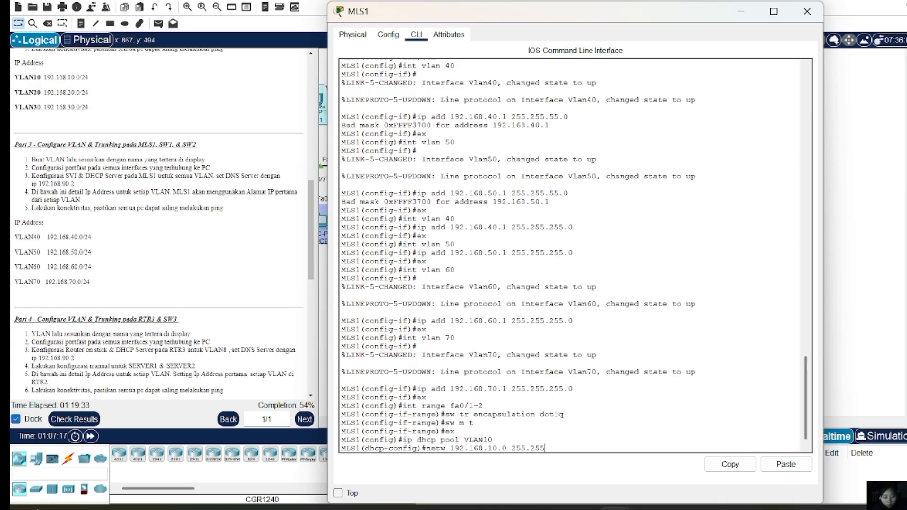
type(".255.0")
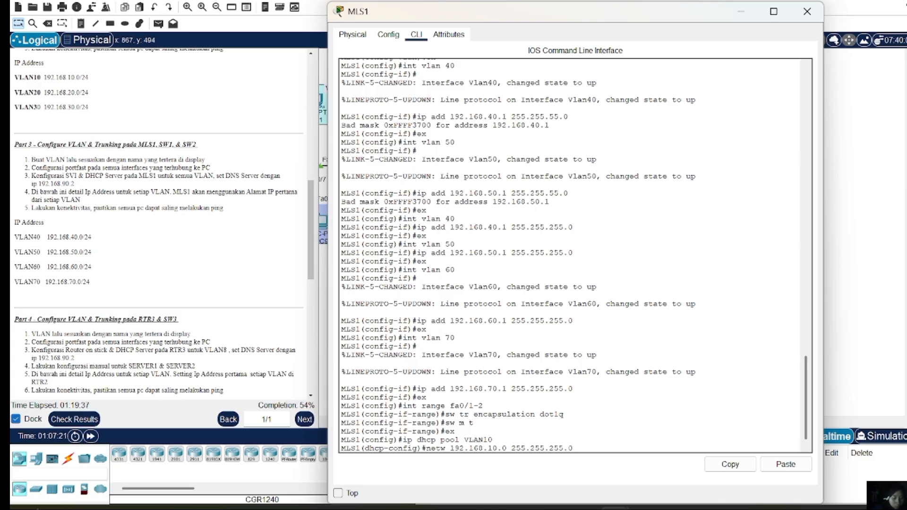
key("Return")
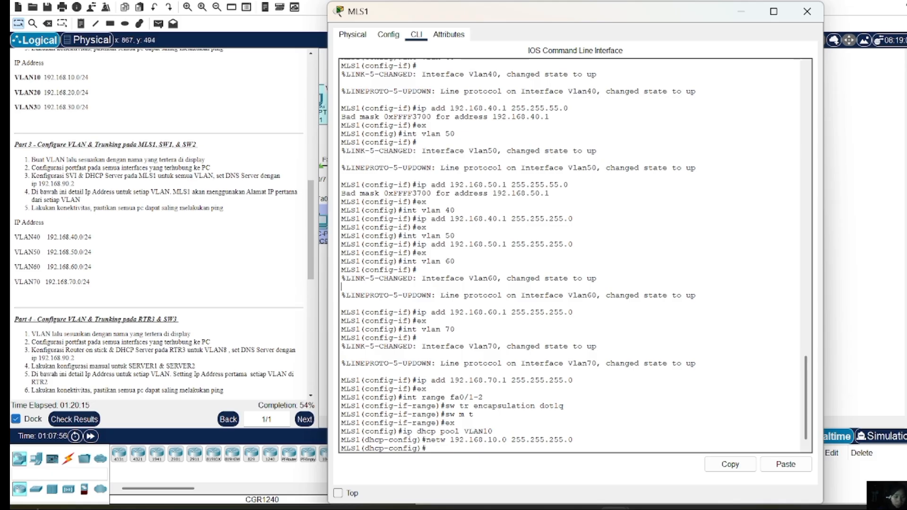
Remove the VLAN10 DHCP pool with 'no ip dhcp pool VLAN10'
key("Up")
key("Up")
key("Up")
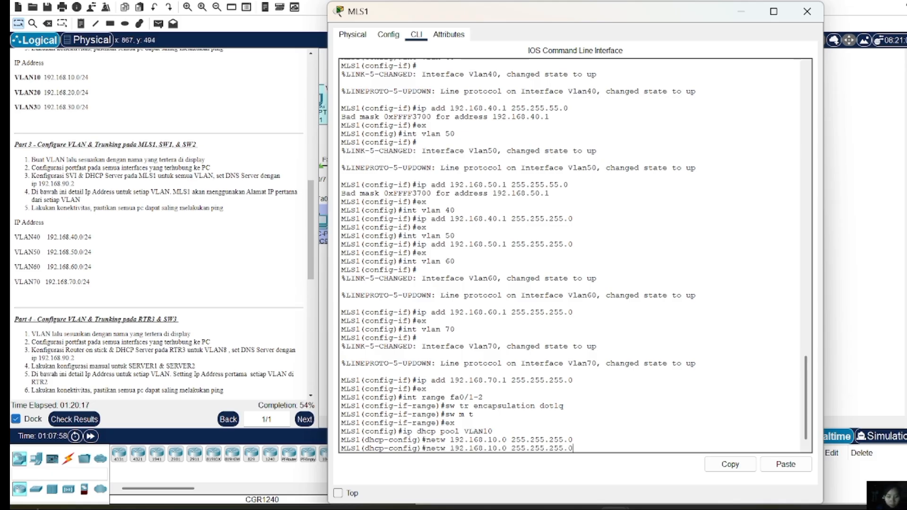
key("Down")
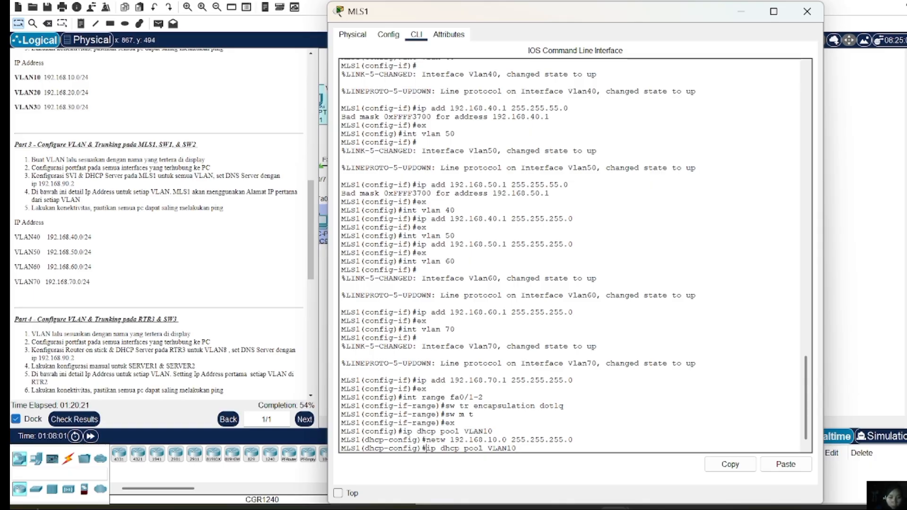
type("no")
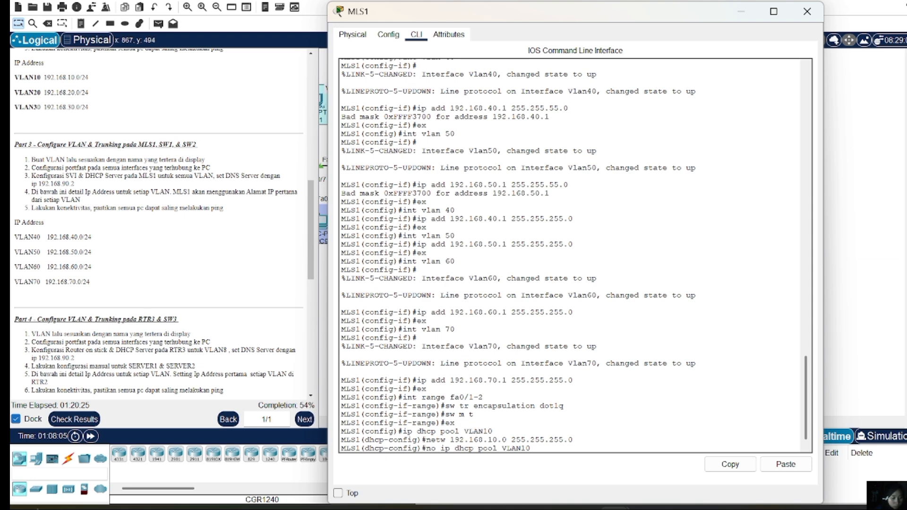
key("Return")
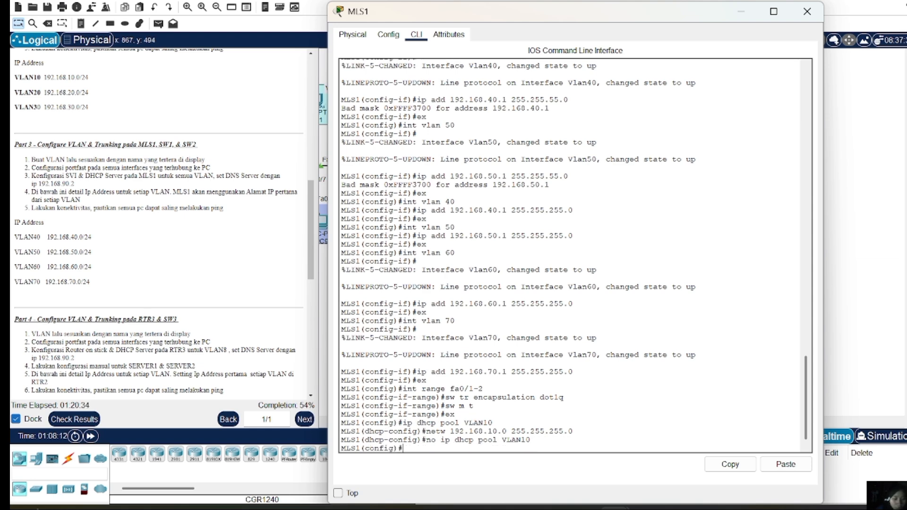
key("Up")
key("Up")
key("Down")
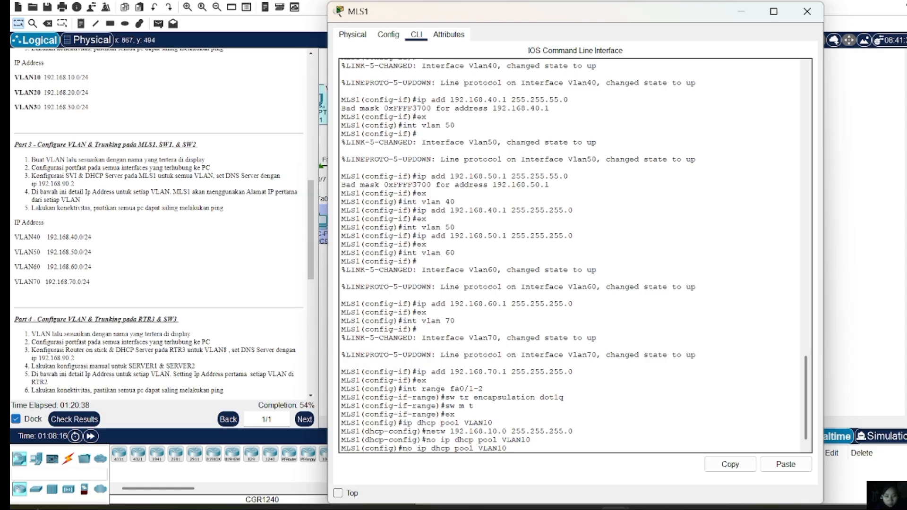
Create DHCP pool VLAN40 with network 192.168.40.0 255.255.255.0
key("Up")
key("Up")
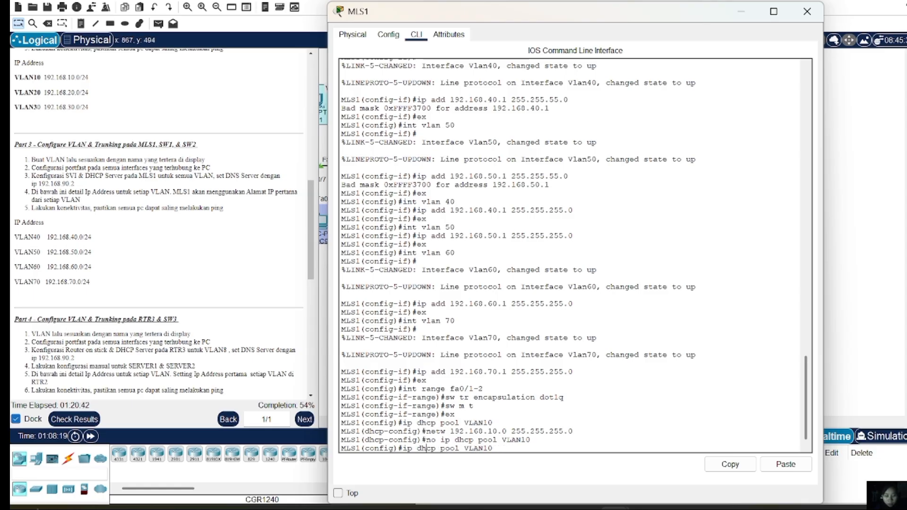
key("Right")
key("Right")
key("Right")
key("Right")
key("Right")
key("Right")
key("Right")
key("Right")
key("Right")
key("Right")
key("Right")
key("Right")
key("Delete")
key("Delete")
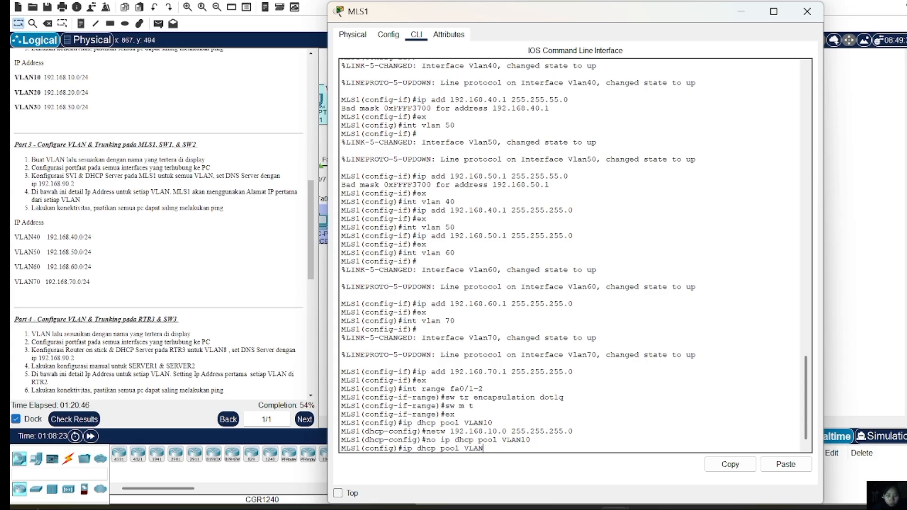
type("40")
key("Return")
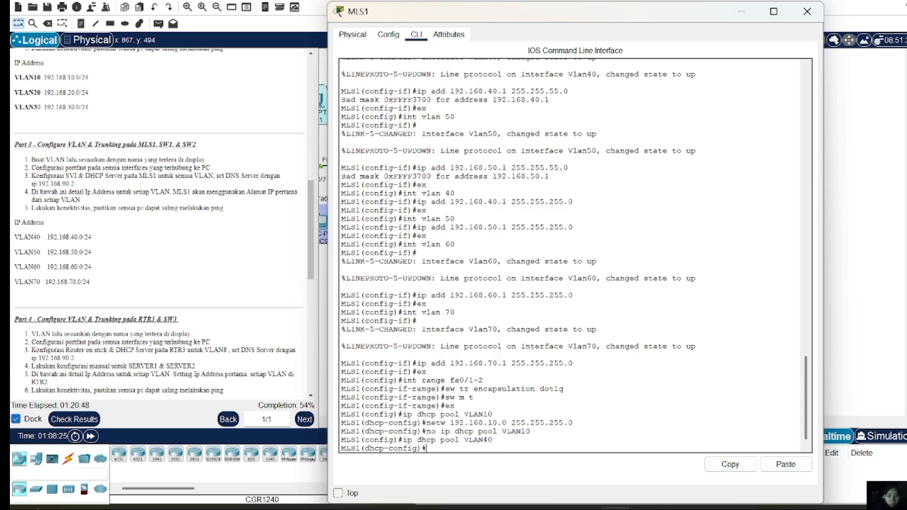
key("Up")
key("Up")
key("Up")
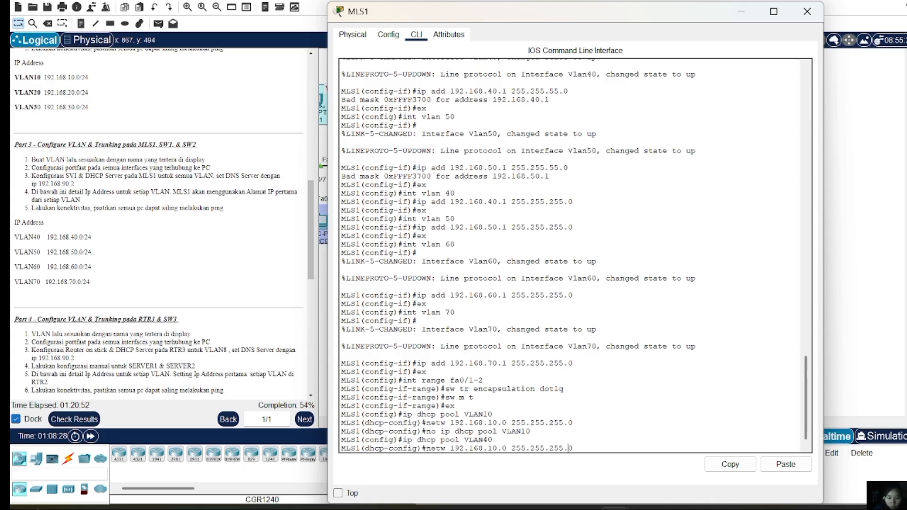
key("Left")
key("Left")
key("Left")
key("Left")
key("Left")
key("Left")
key("Left")
key("Left")
key("Left")
key("Left")
key("Left")
key("Left")
key("Left")
key("Left")
key("Left")
key("Left")
key("Left")
key("BackSpace")
type("4")
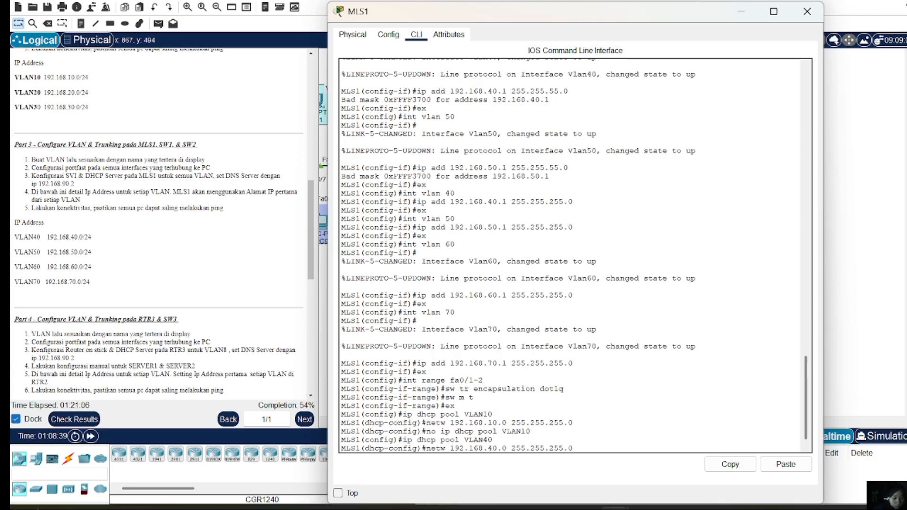
key("Return")
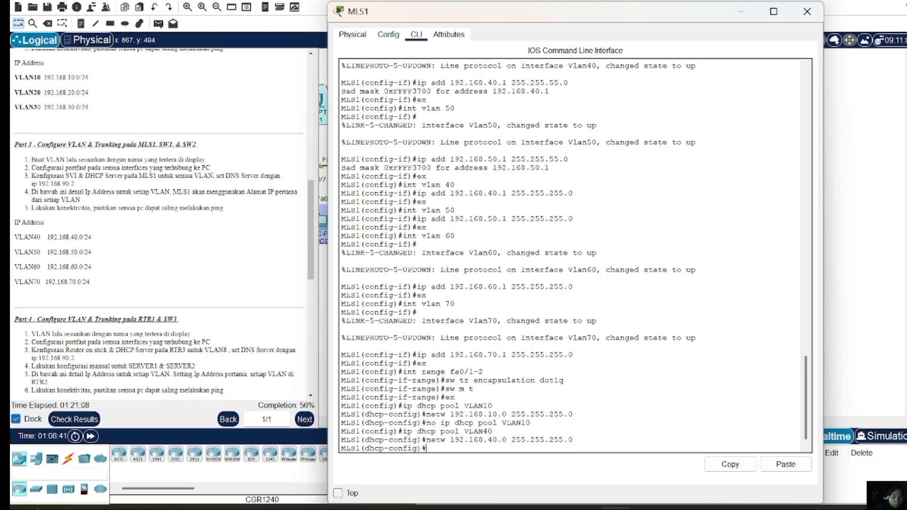
Give pool VLAN40 default router 192.168.40.1 and DNS server 192.168.90.2
type("default")
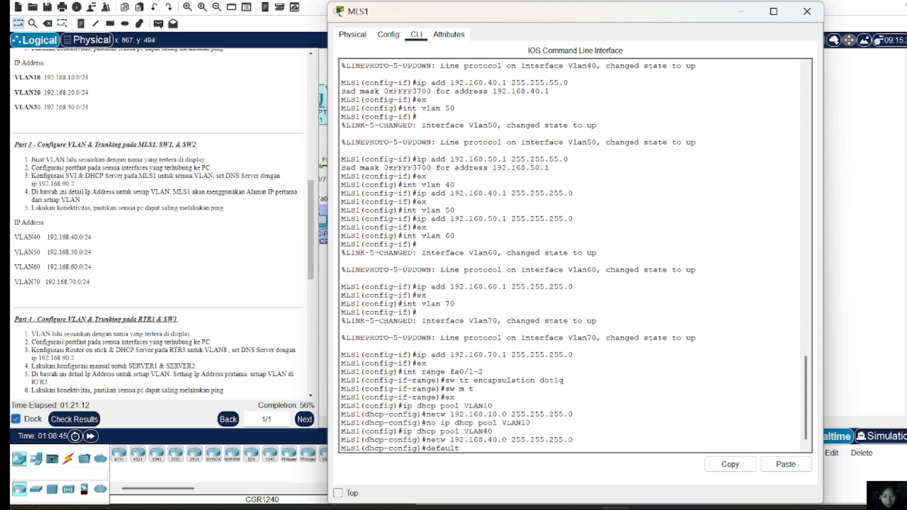
type("-router 192.168.")
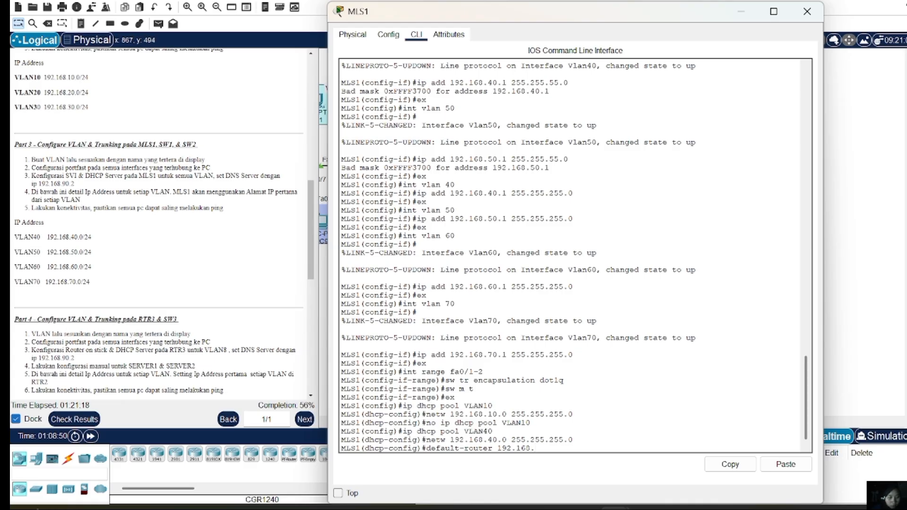
type("40.1")
key("Return")
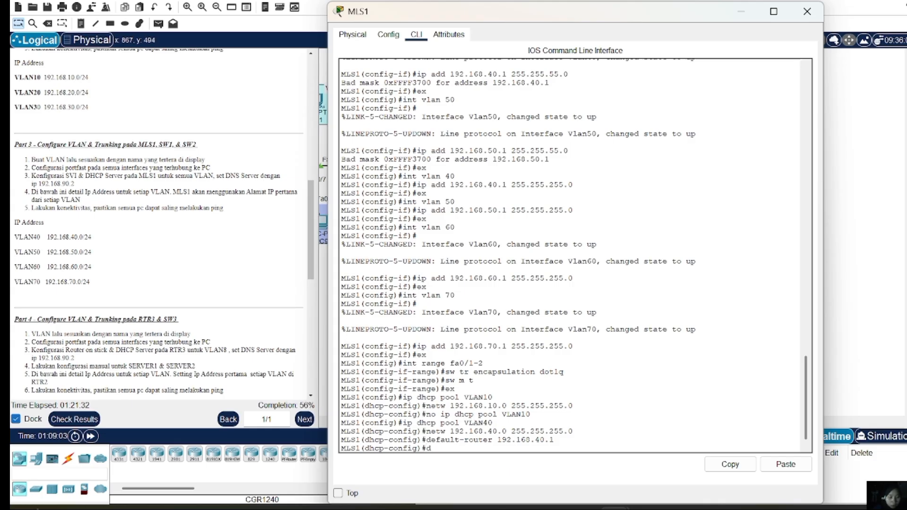
type("dn 192.168")
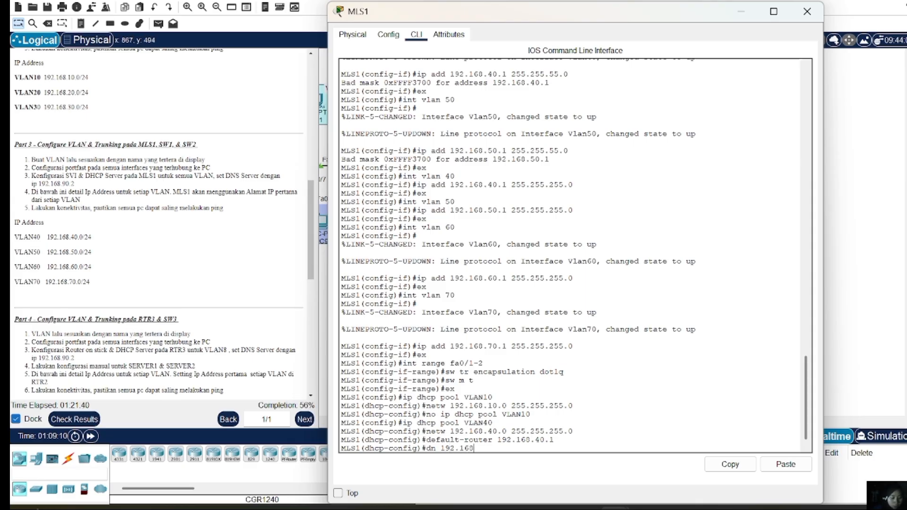
type(".90.2")
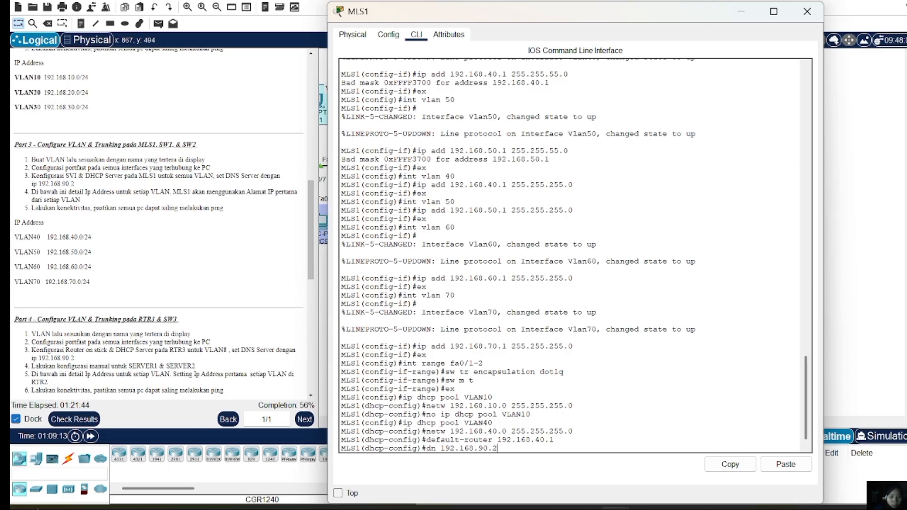
key("Return")
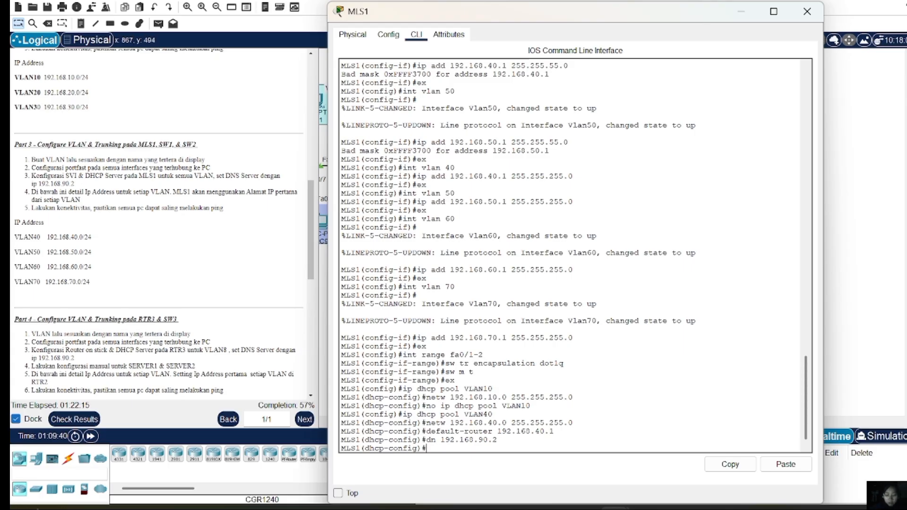
Create DHCP pool VLAN50 with network 192.168.50.0 255.255.255.0
type("ex")
key("Return")
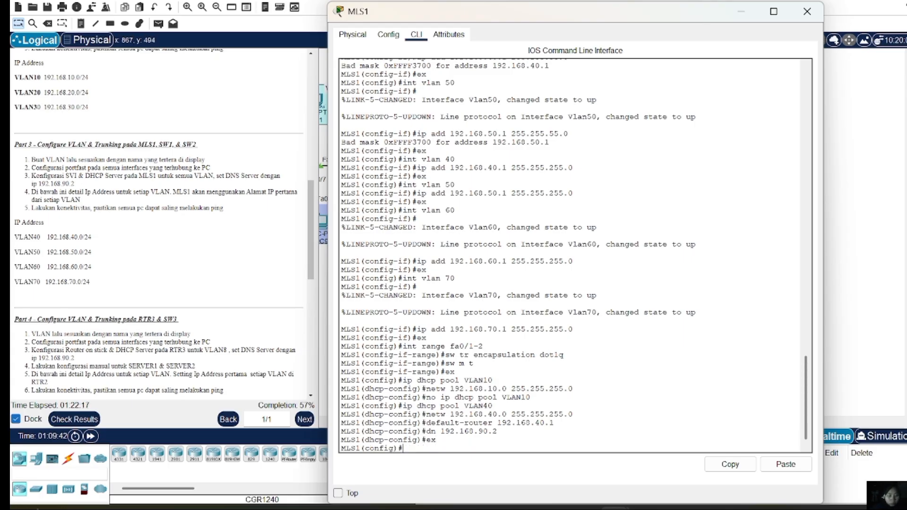
type("ip dhcp pool VLAN40")
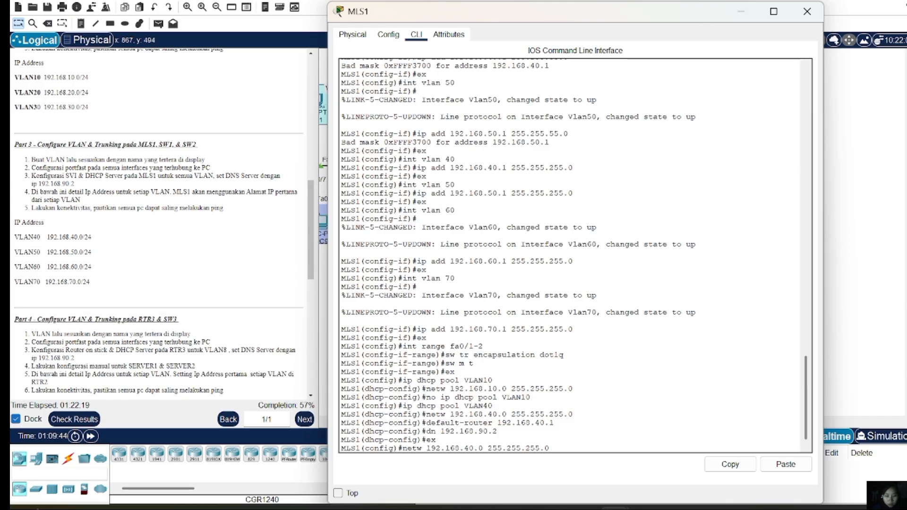
key("BackSpace")
key("BackSpace")
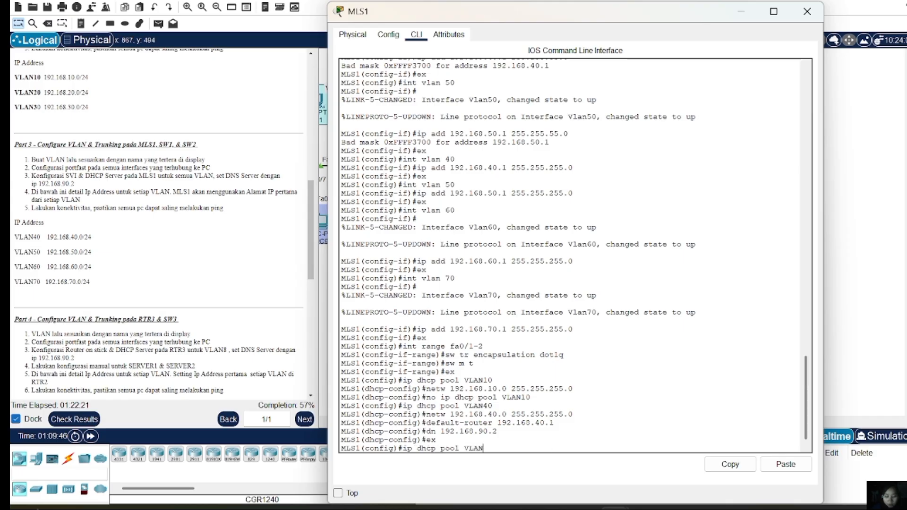
type("50")
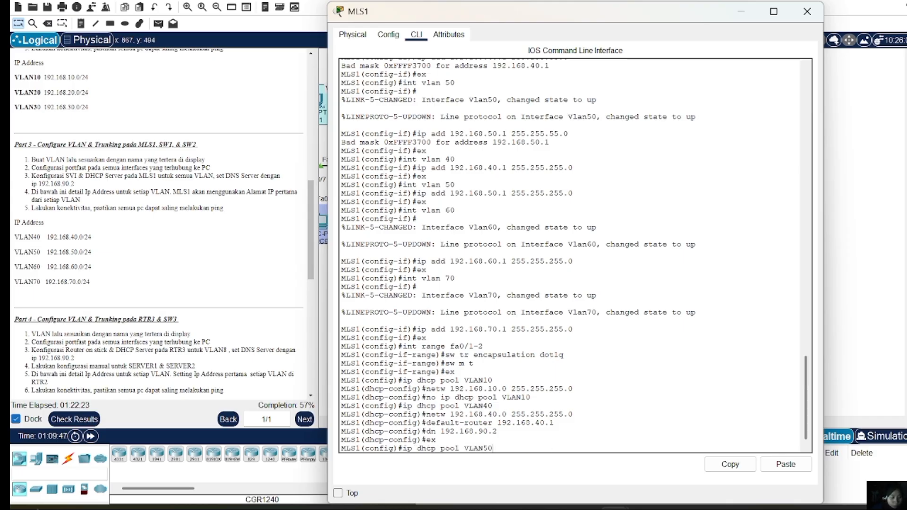
key("Return")
key("Up")
key("Up")
key("Up")
key("Up")
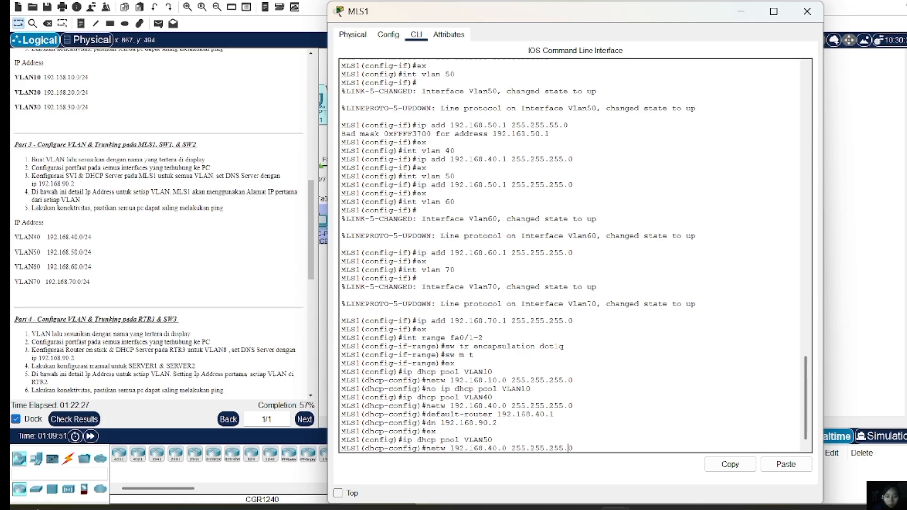
key("Left")
key("BackSpace")
key("BackSpace")
type("5")
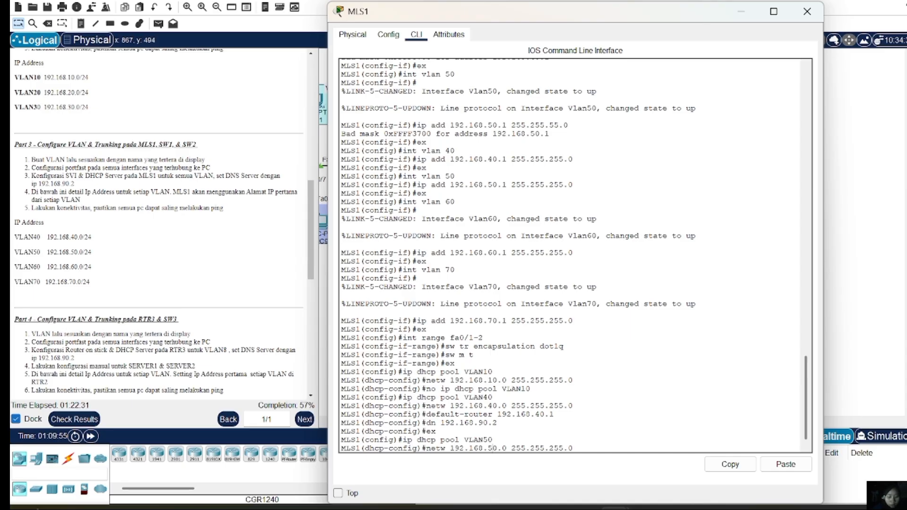
key("Return")
Give pool VLAN50 default router 192.168.50.1 and DNS server 192.168.90.2, then exit the pool
key("Up")
key("Up")
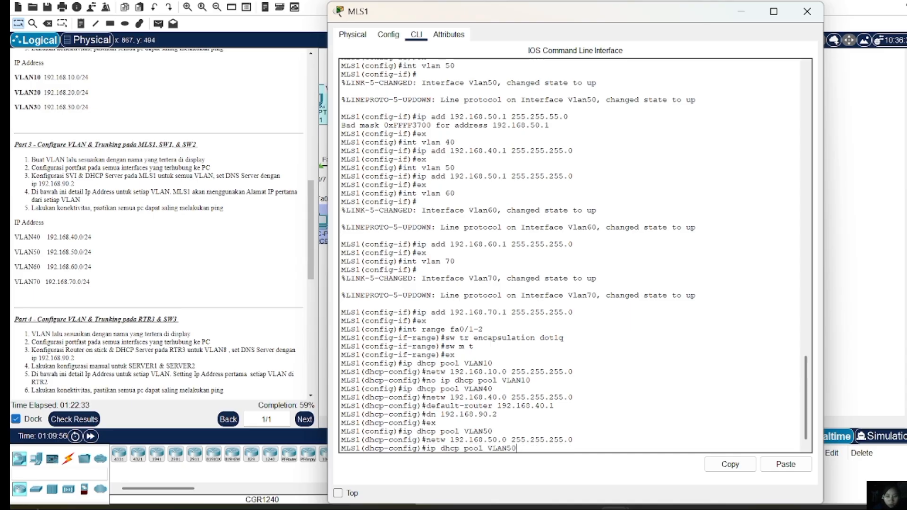
key("Up")
key("Up")
key("Up")
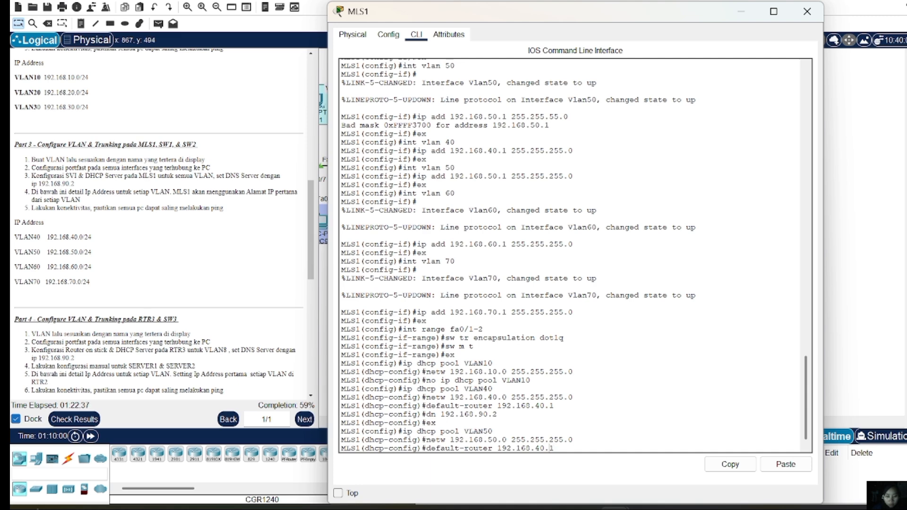
key("Left")
key("Left")
key("Left")
key("BackSpace")
type("5")
key("Return")
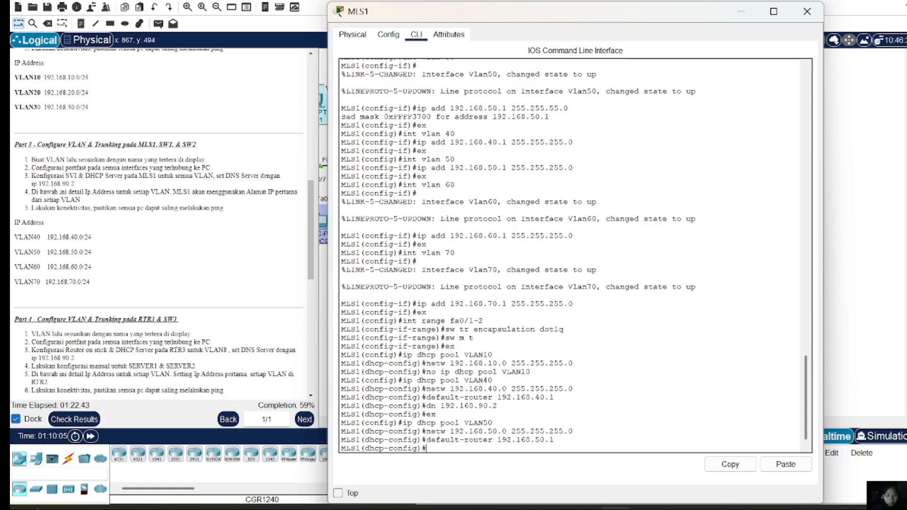
key("Up")
key("Up")
key("Up")
key("Up")
key("Up")
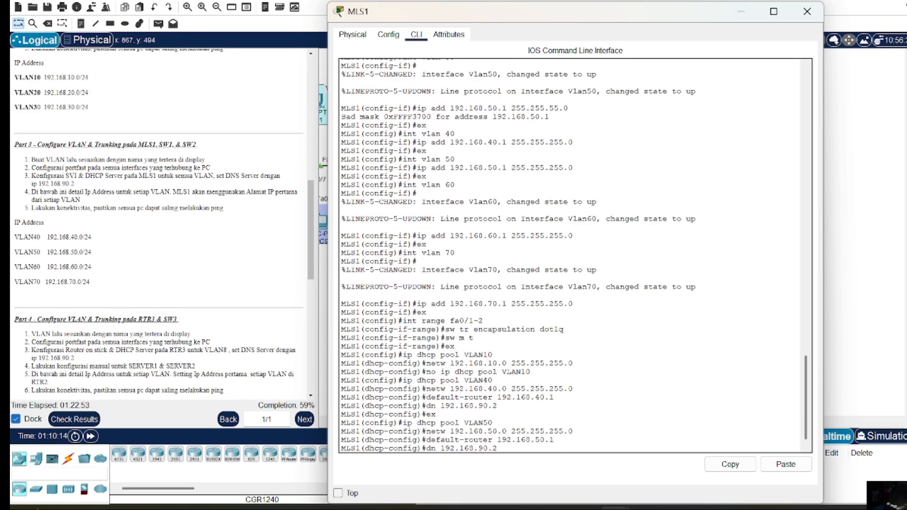
key("Return")
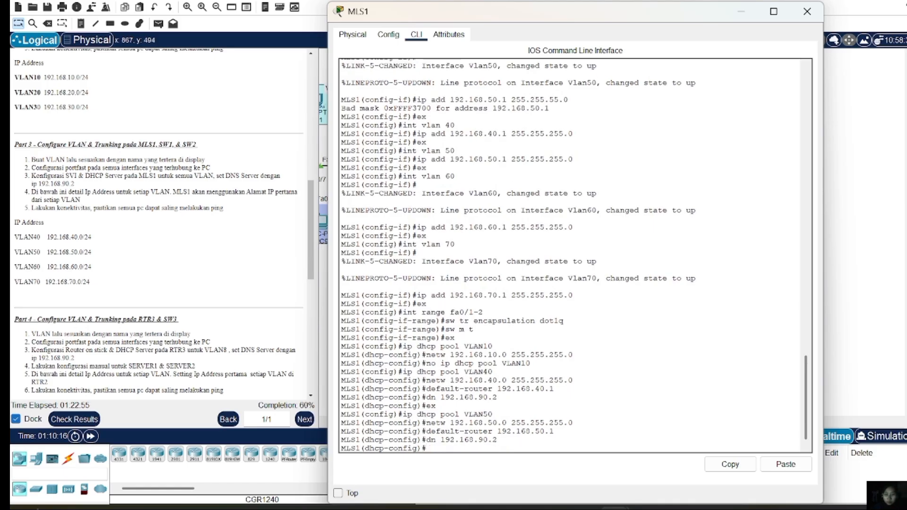
type("ex")
key("Return")
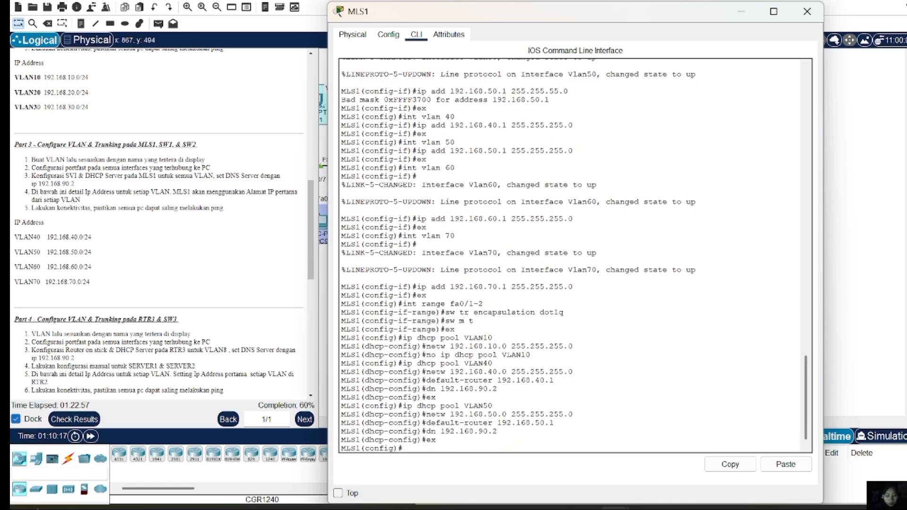
Create DHCP pool VLAN60 with network 192.168.60.0 255.255.255.0
key("Up")
key("Up")
key("Up")
key("Up")
key("Up")
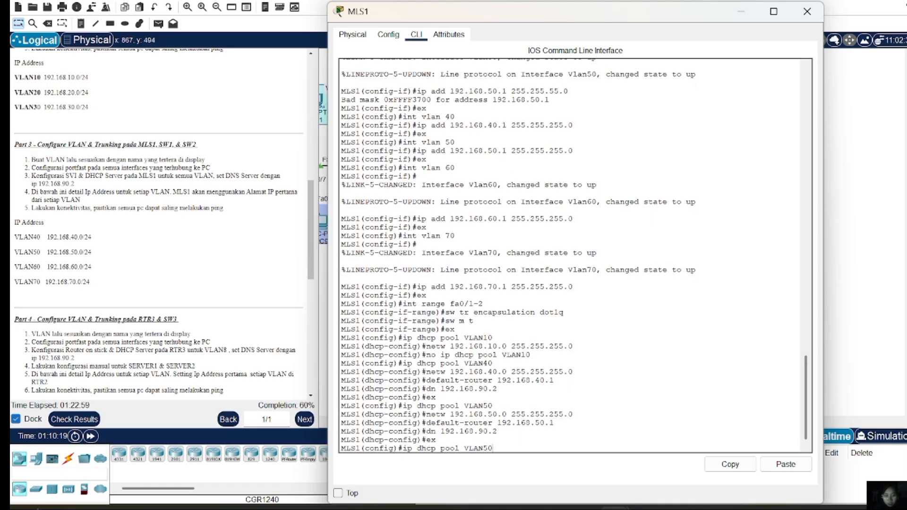
key("BackSpace")
key("BackSpace")
type("60")
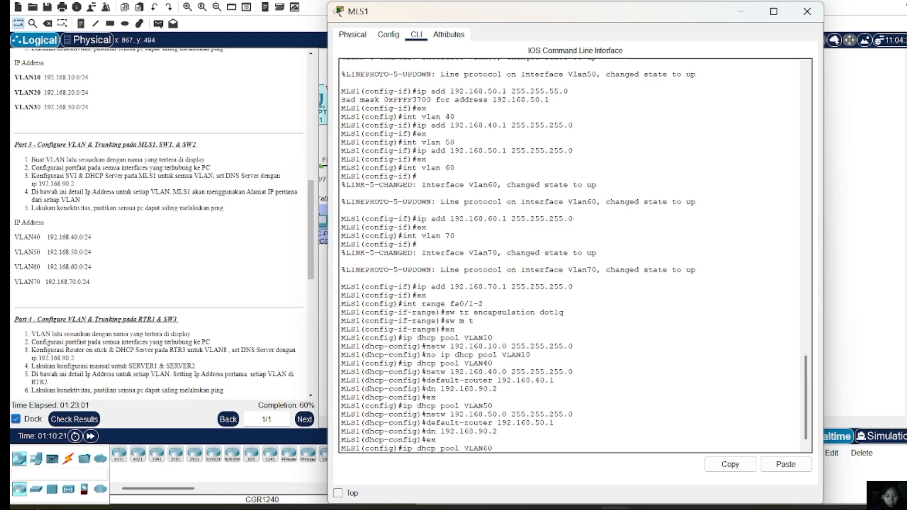
key("Return")
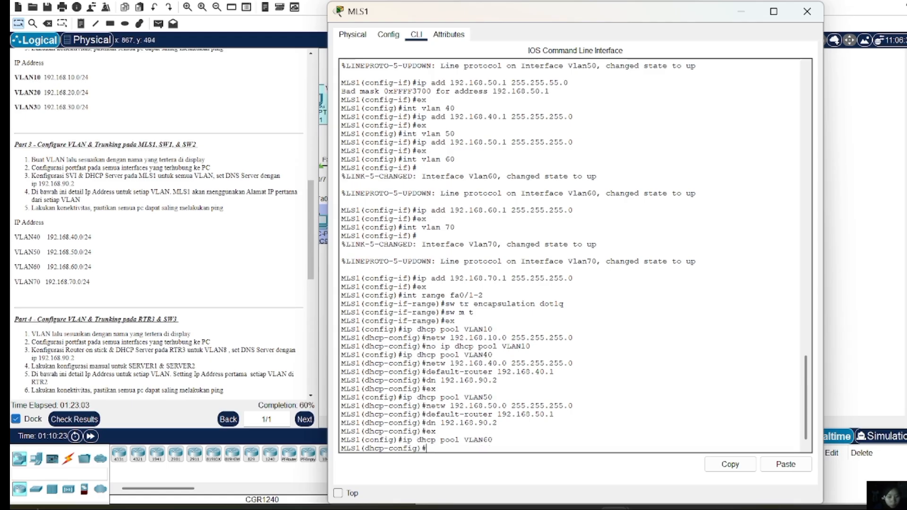
key("Up")
key("Up")
key("Up")
key("Up")
key("Up")
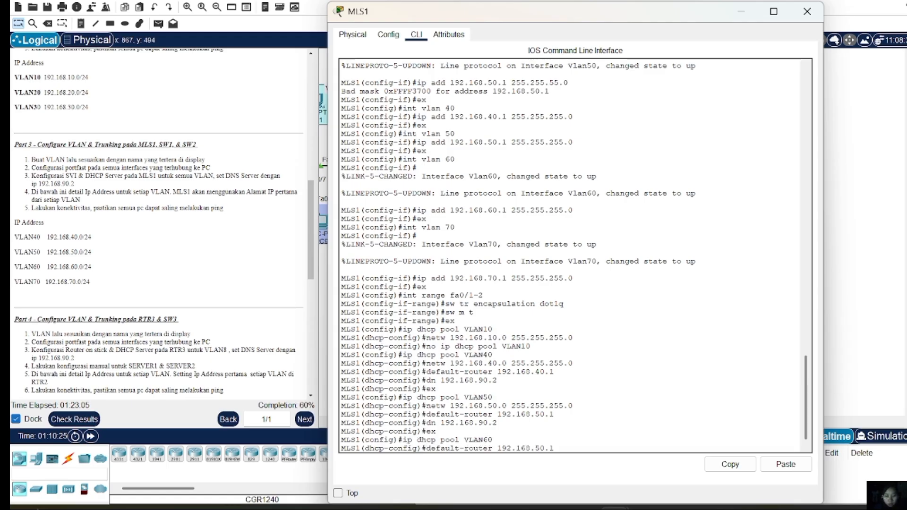
key("Left")
key("Left")
key("Left")
key("Left")
key("Left")
key("Left")
key("Left")
key("Left")
key("Left")
key("Left")
key("Left")
key("Left")
key("Left")
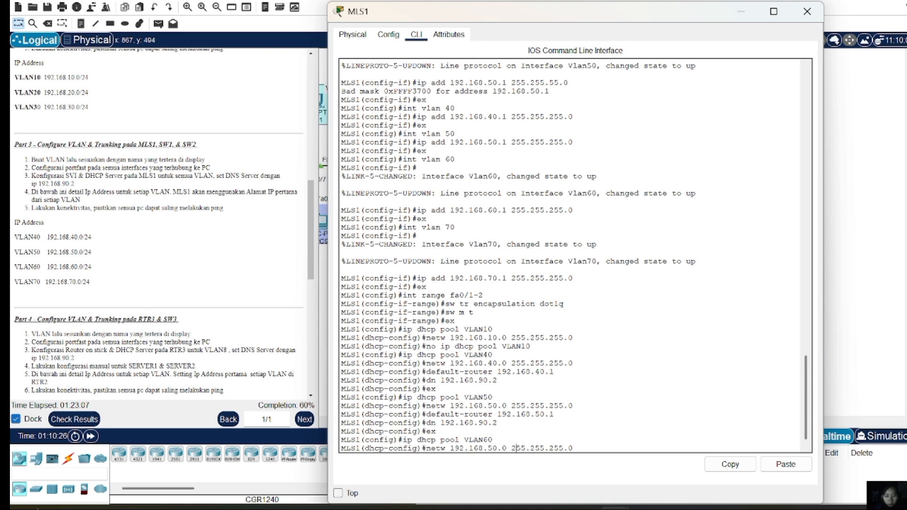
key("BackSpace")
type("6")
key("Return")
Give pool VLAN60 default router 192.168.60.1 and DNS server 192.168.90.2, then exit the pool
key("Up")
key("Up")
key("Up")
key("Up")
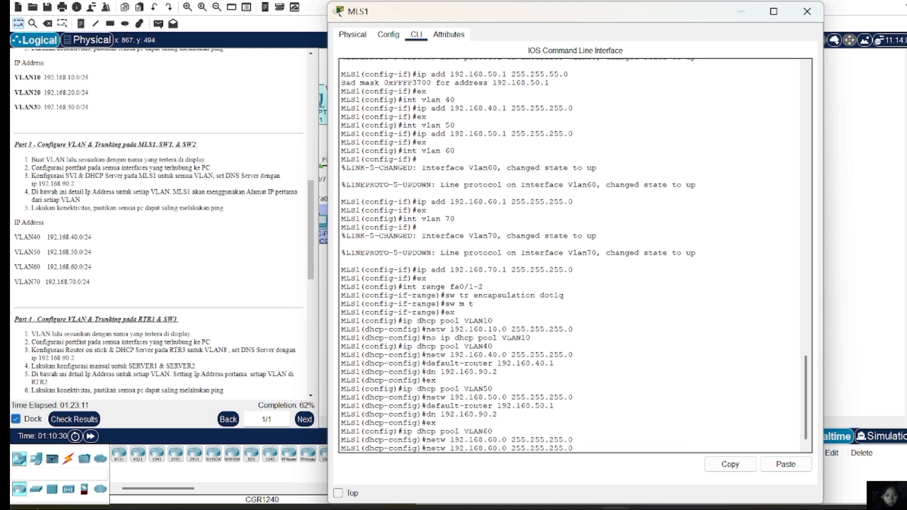
key("Up")
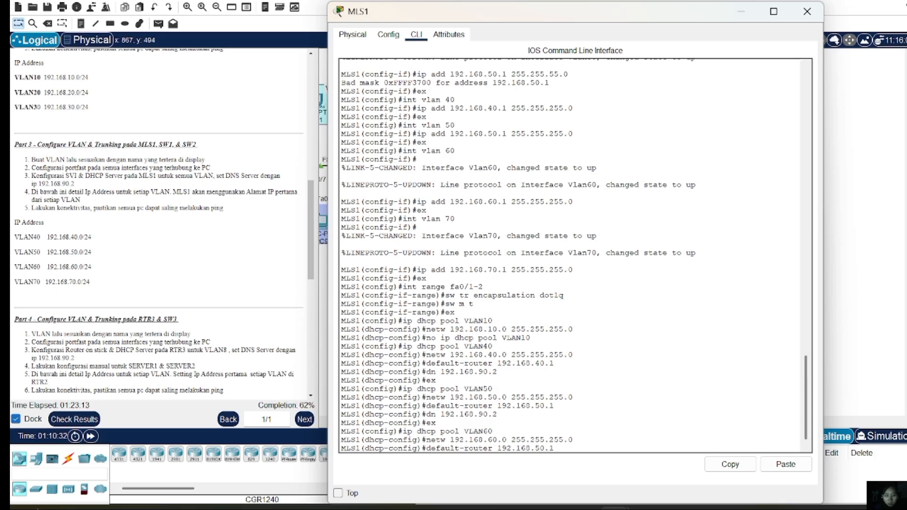
key("BackSpace")
type("6")
key("Return")
key("Up")
key("Up")
key("Up")
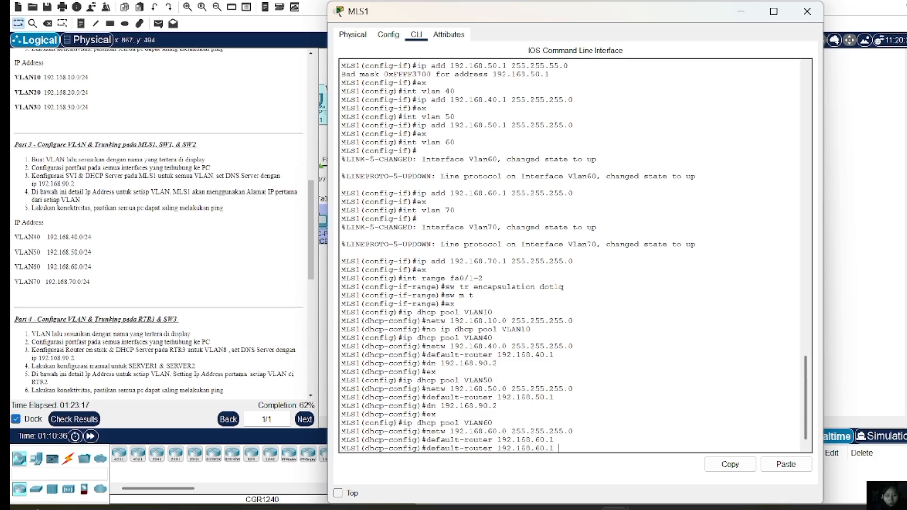
key("Up")
key("Up")
key("Up")
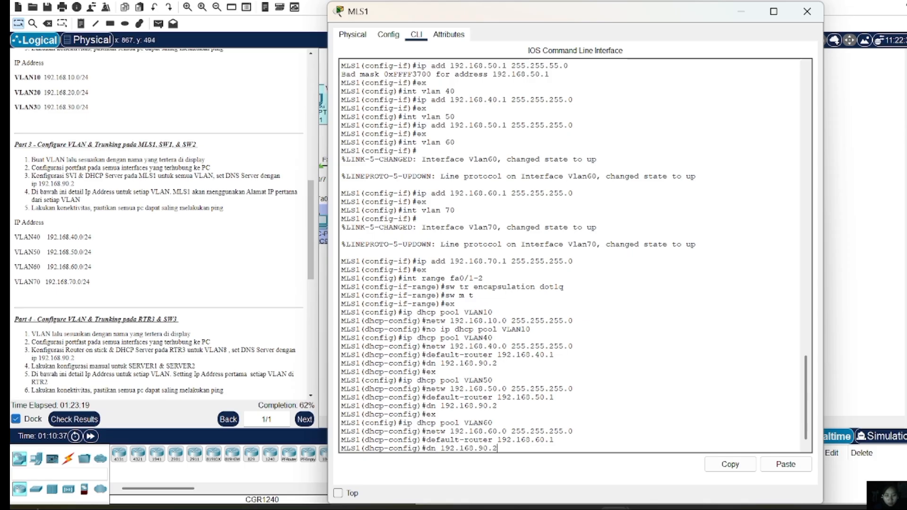
key("Down")
key("Return")
type("ex")
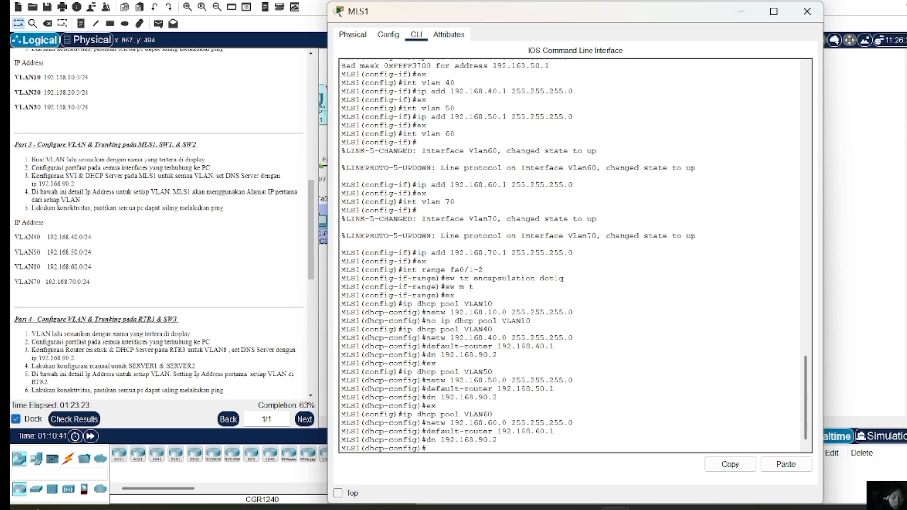
key("Return")
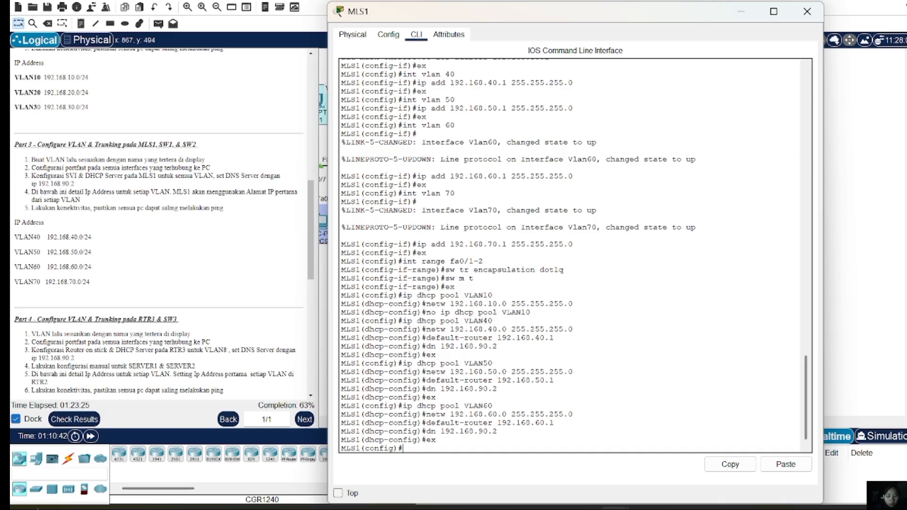
key("Up")
key("Up")
Create DHCP pool VLAN70 with network 192.168.70.0 255.255.255.0
key("Up")
key("Up")
key("Up")
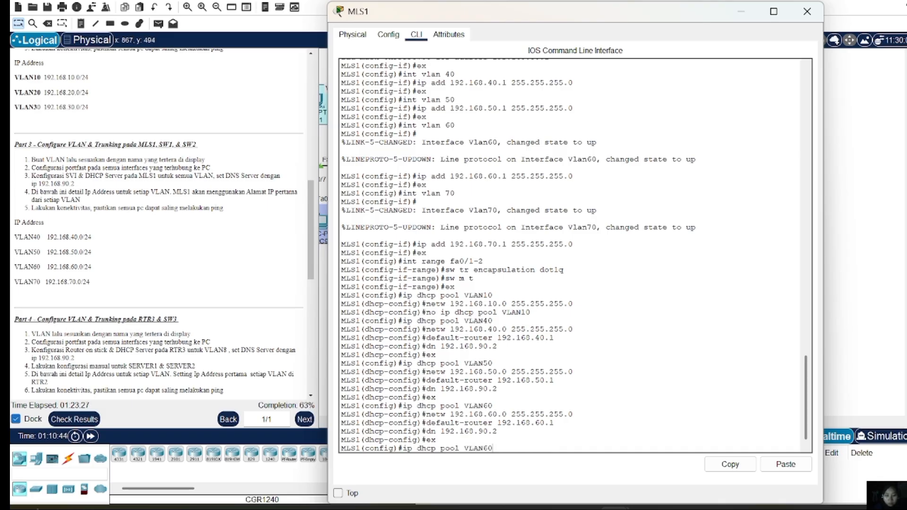
key("BackSpace")
key("BackSpace")
type("70")
key("Return")
key("Up")
key("Up")
key("Up")
key("Up")
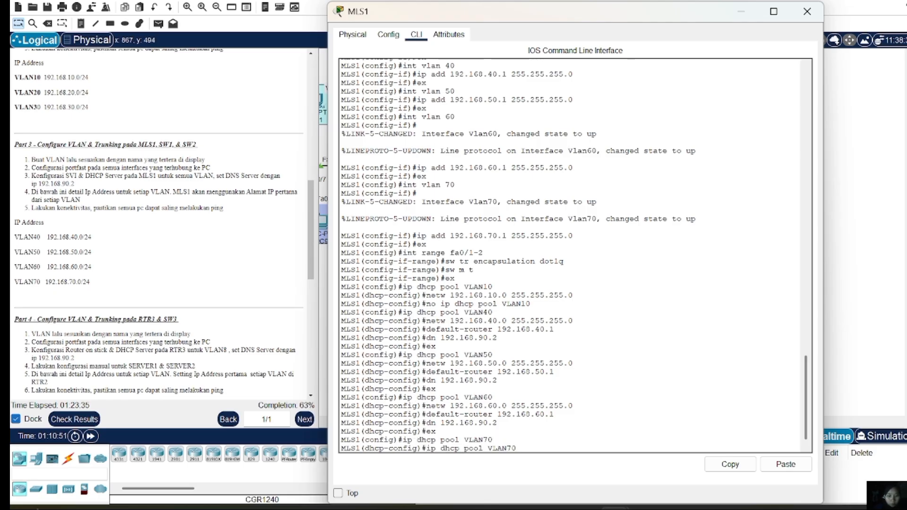
Give pool VLAN70 default router 192.168.70.1 and DNS server 192.168.90.2
key("Up")
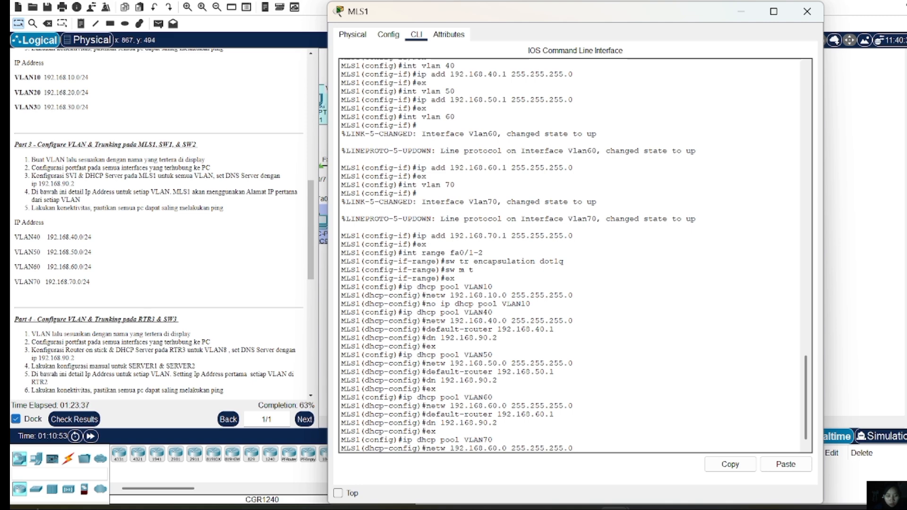
key("Left")
key("Left")
key("Left")
key("Left")
key("Left")
key("Left")
key("Left")
key("Left")
key("Left")
key("Left")
key("Left")
key("Left")
key("Left")
key("Left")
key("BackSpace")
key("BackSpace")
type("70")
key("Return")
key("Up")
key("Up")
key("Up")
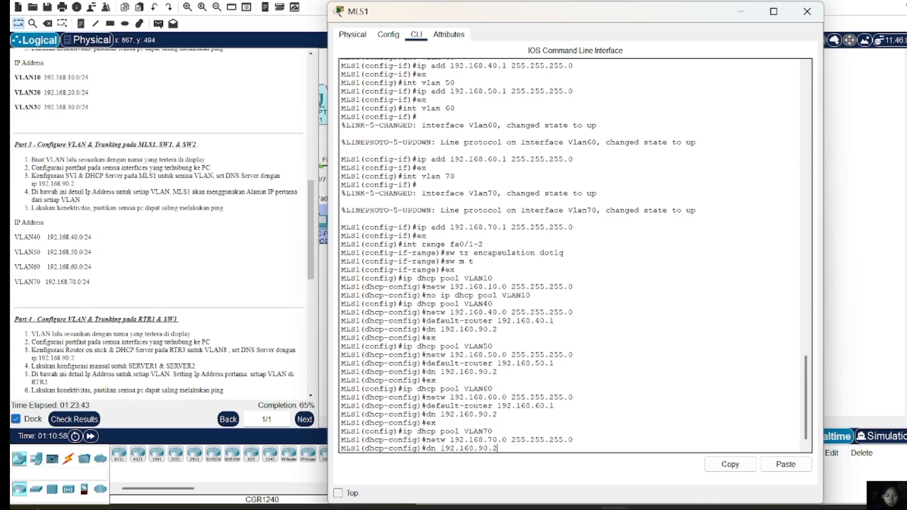
key("Up")
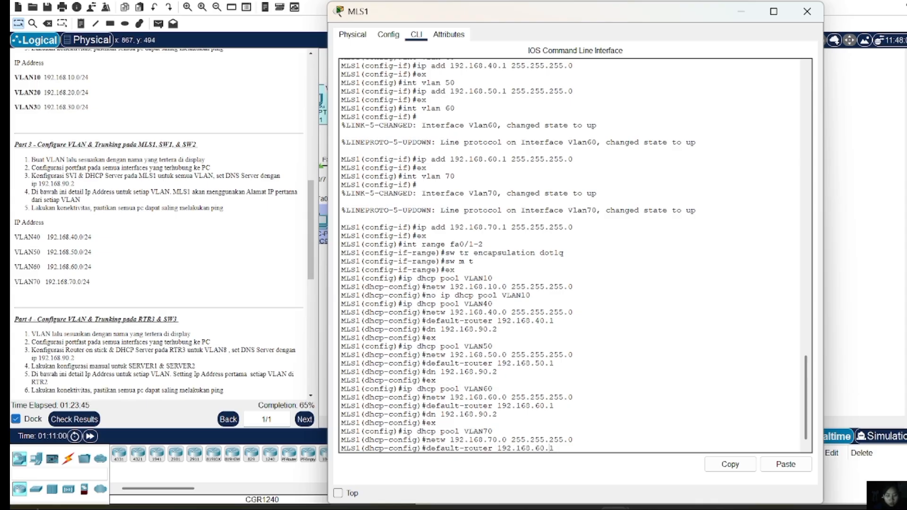
key("Left")
key("Left")
key("Left")
key("BackSpace")
type("7")
key("Return")
key("Up")
key("Up")
key("Up")
key("Up")
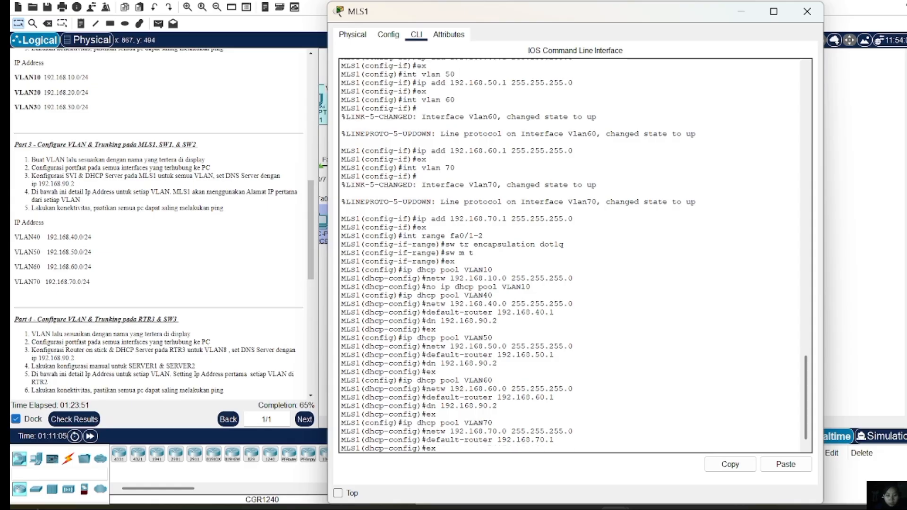
key("Return")
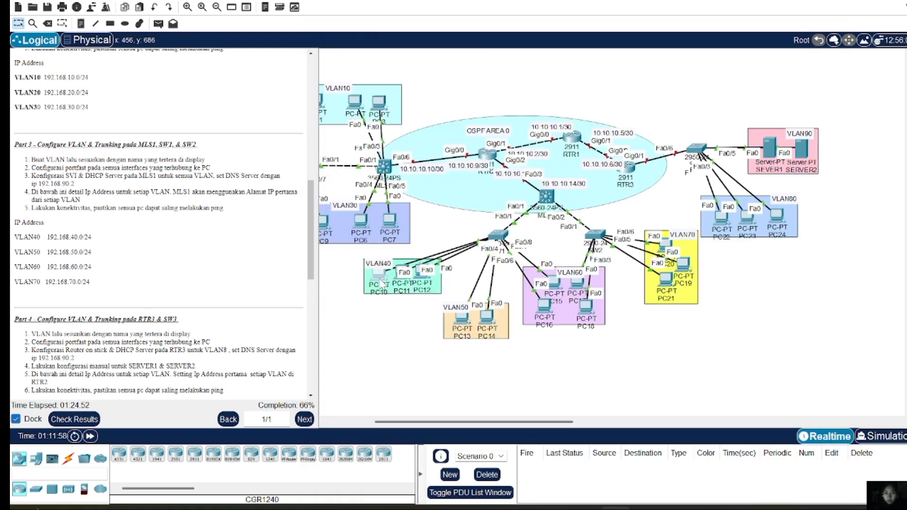
Switch PC10 and PC13 to DHCP in their IP Configuration
left_click(381, 281)
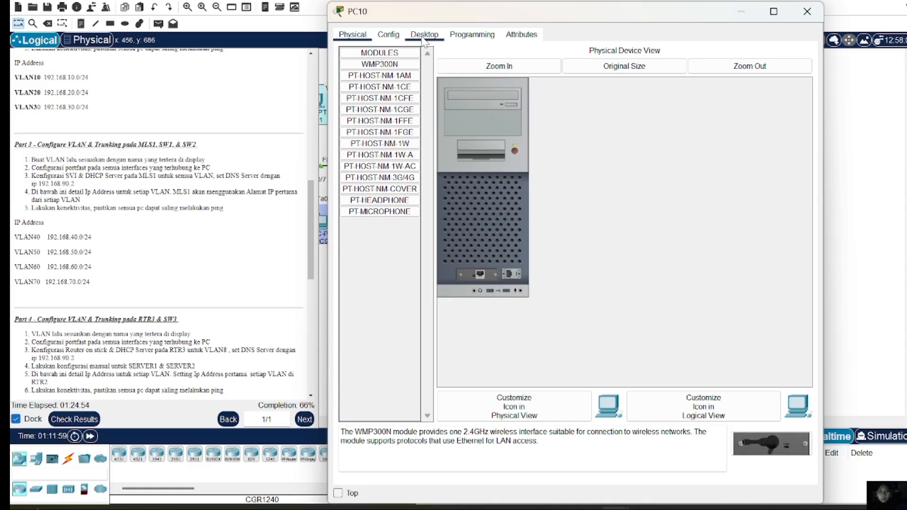
left_click(424, 34)
left_click(394, 81)
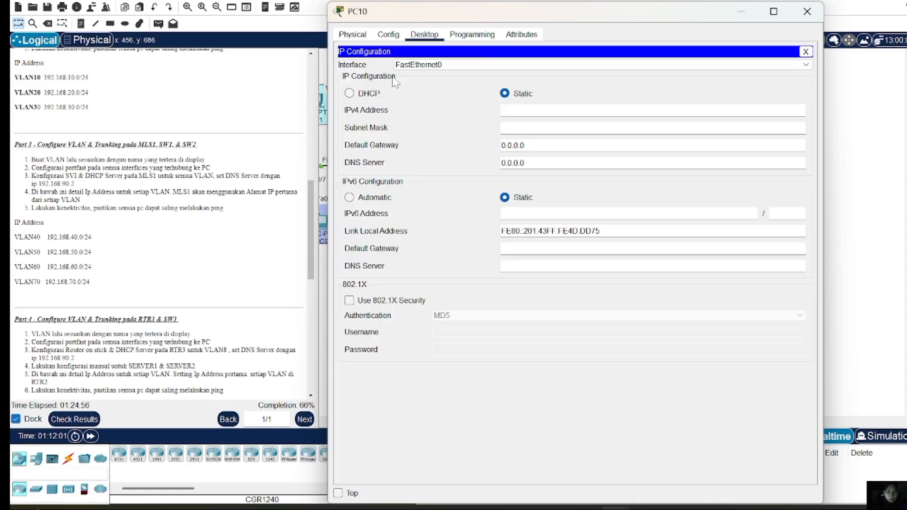
left_click(349, 94)
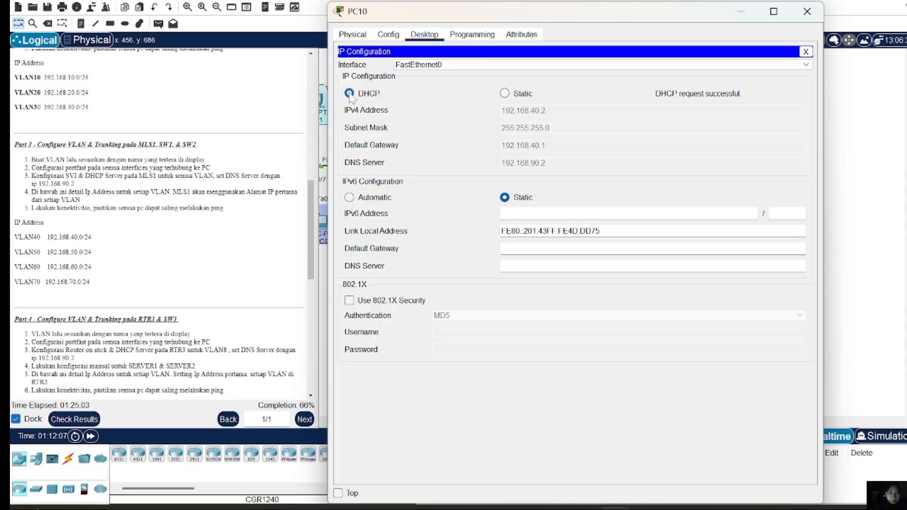
left_click(816, 21)
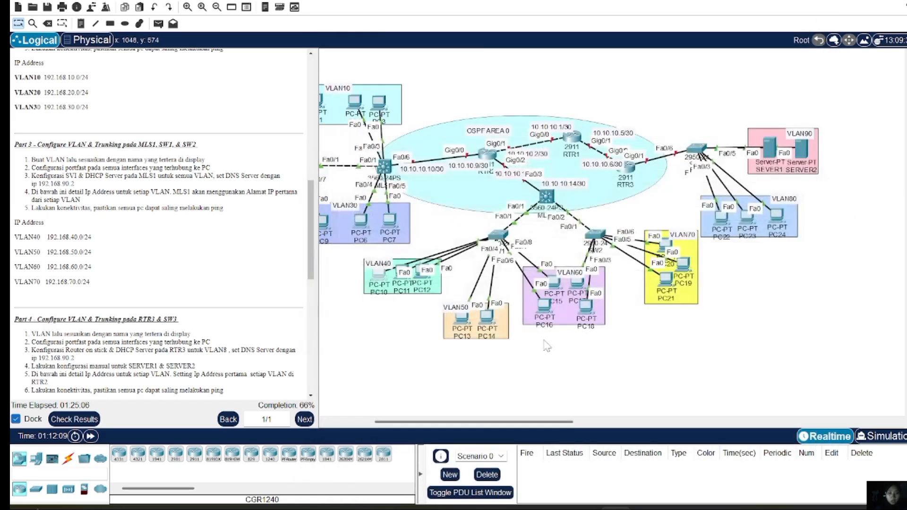
left_click(462, 321)
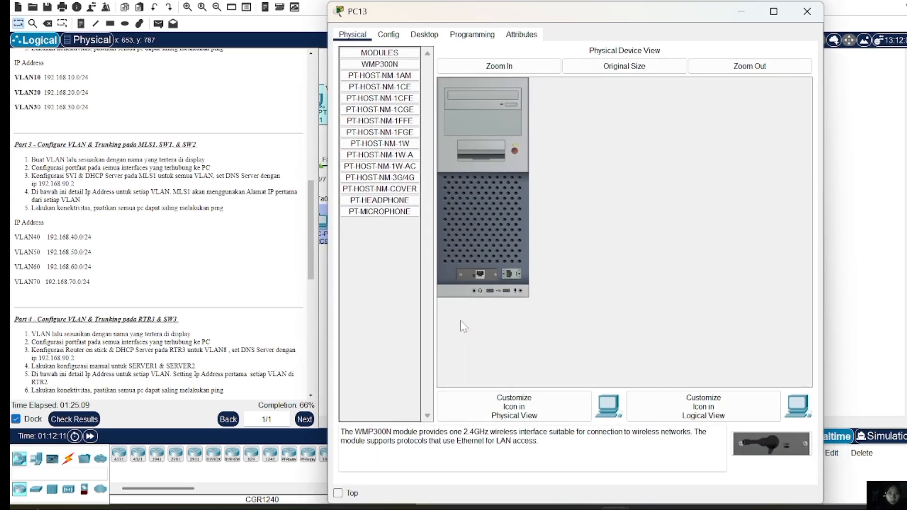
left_click(418, 37)
left_click(403, 87)
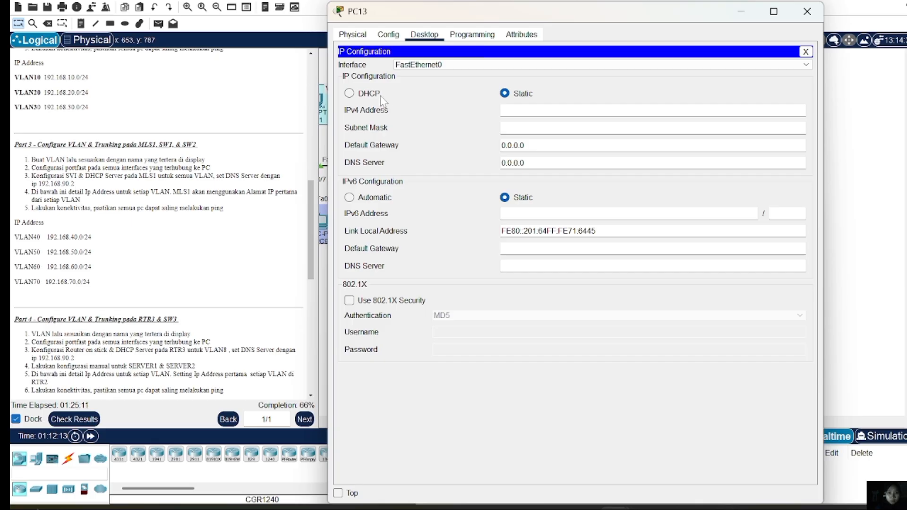
left_click(380, 97)
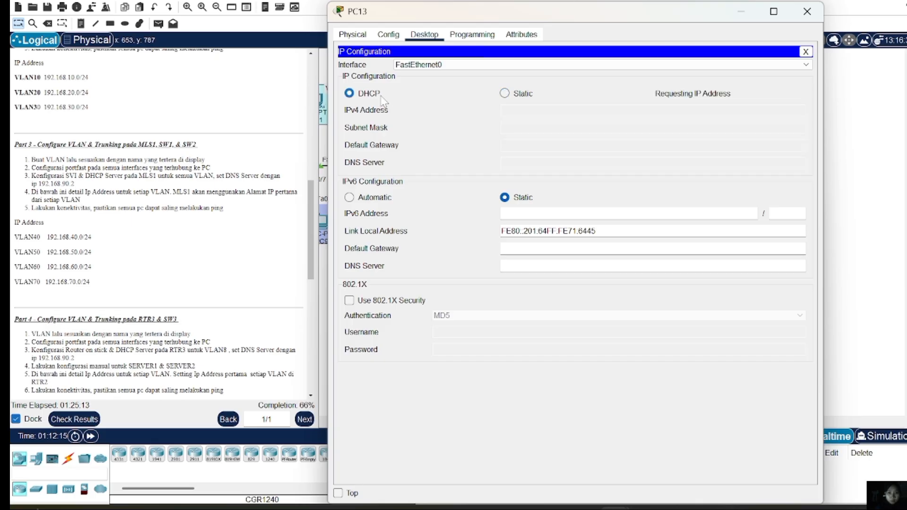
left_click(798, 15)
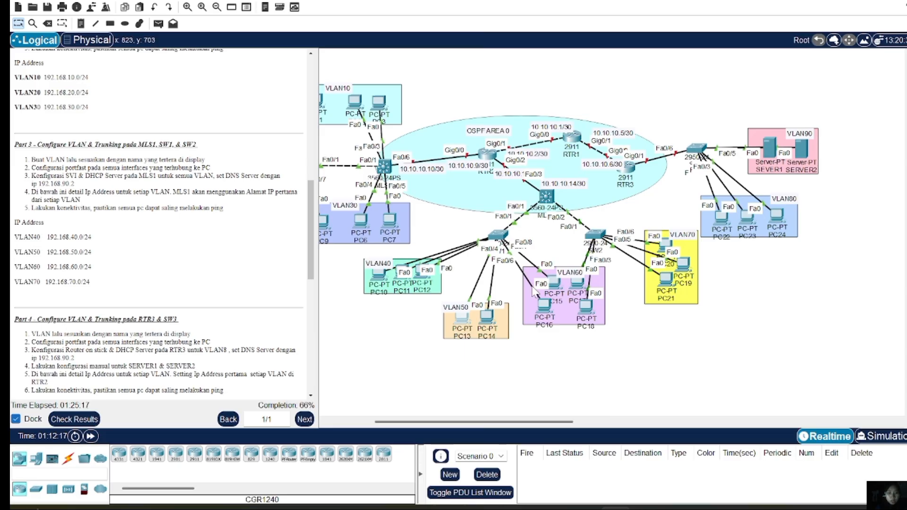
Switch PC16 and PC20 to DHCP in their IP Configuration
left_click(550, 314)
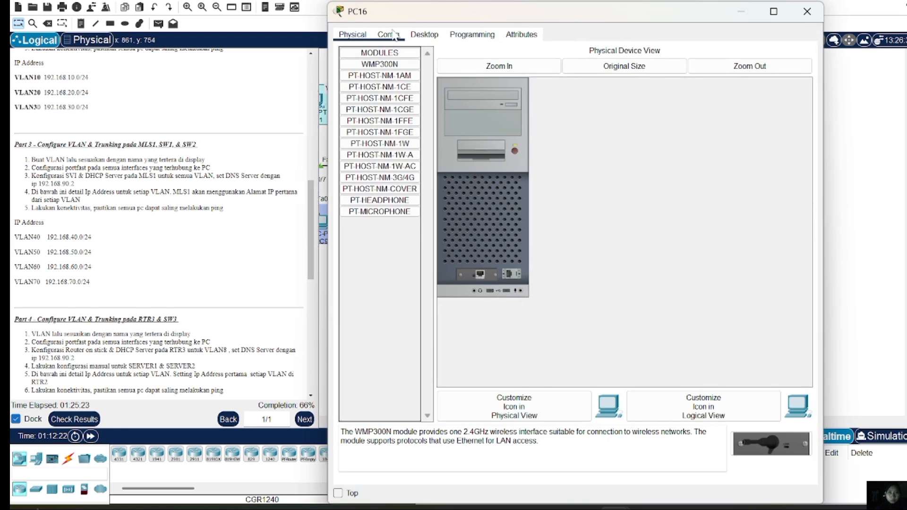
left_click(424, 34)
left_click(379, 83)
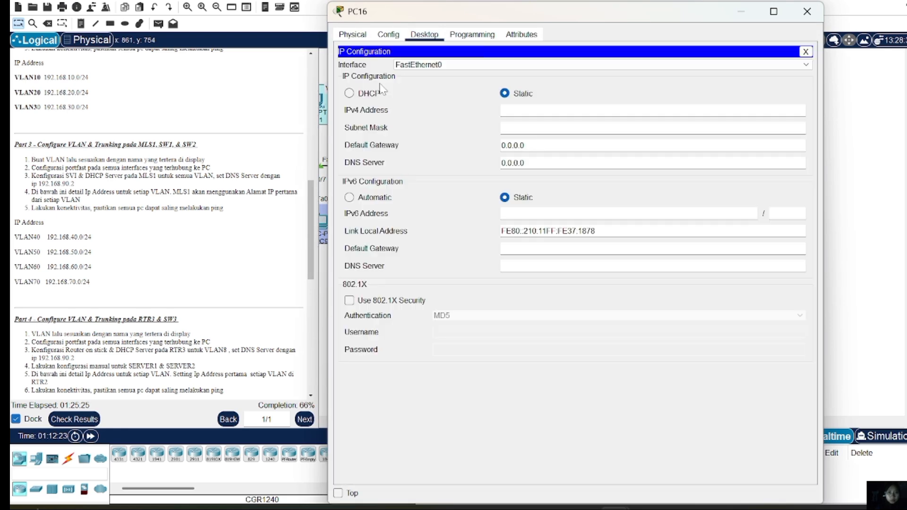
left_click(371, 93)
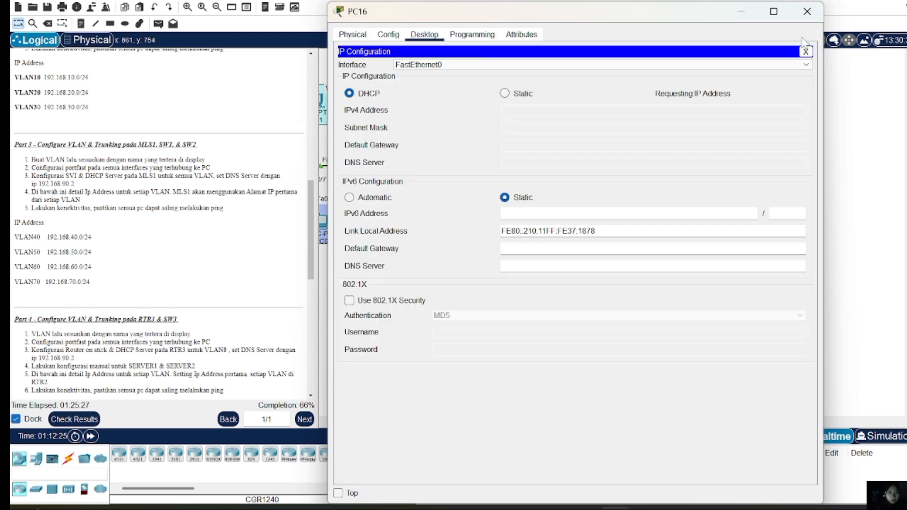
left_click(815, 18)
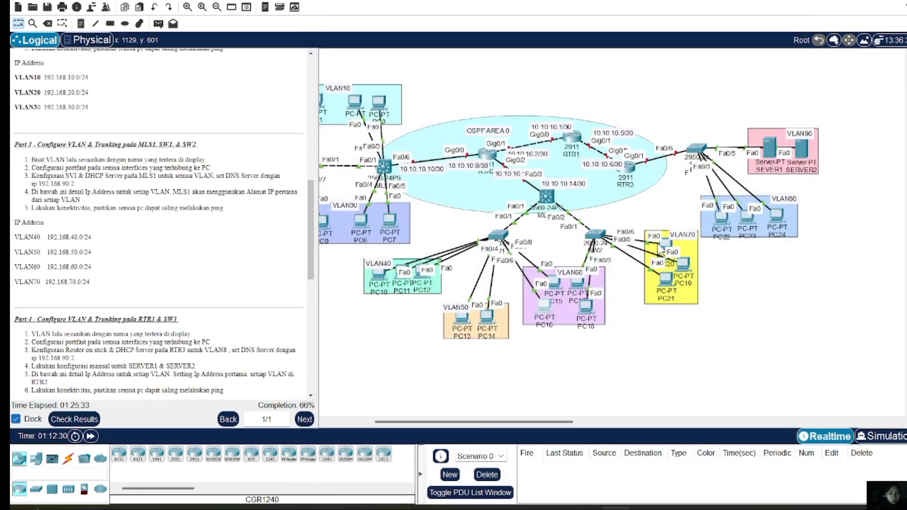
left_click(672, 243)
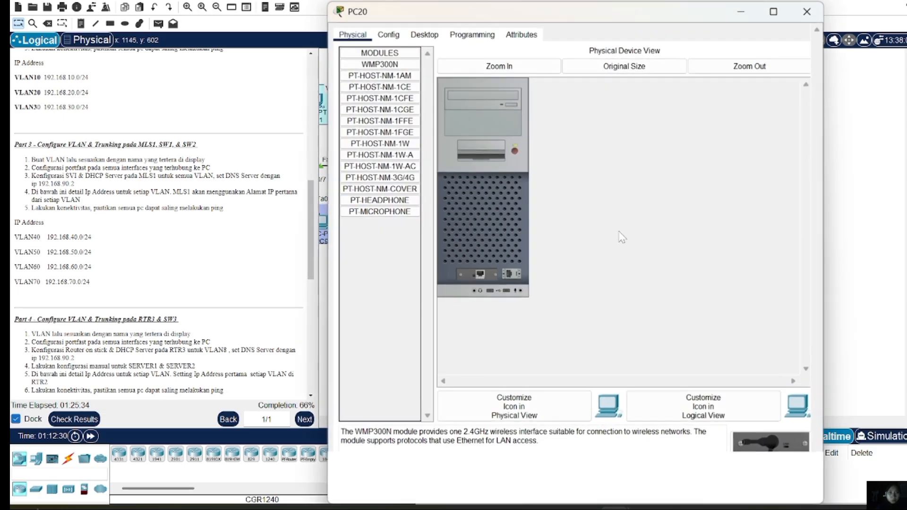
left_click(426, 36)
left_click(385, 66)
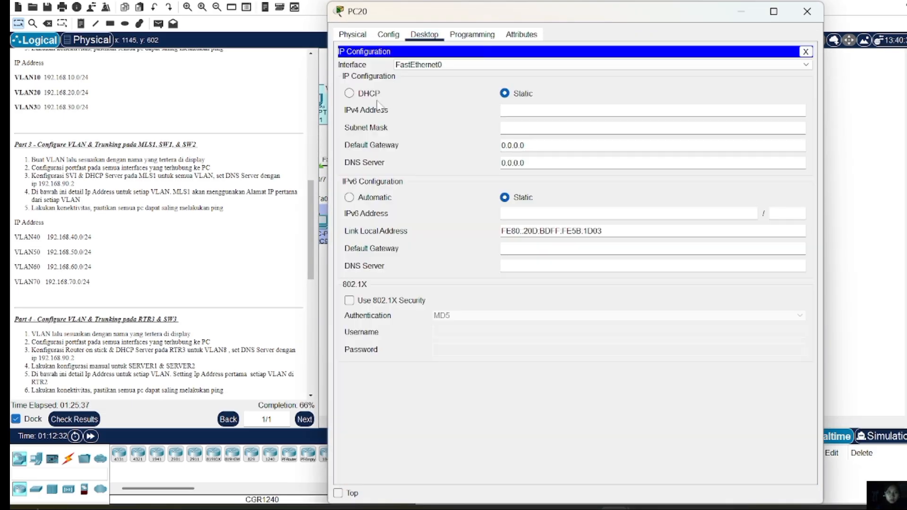
left_click(367, 95)
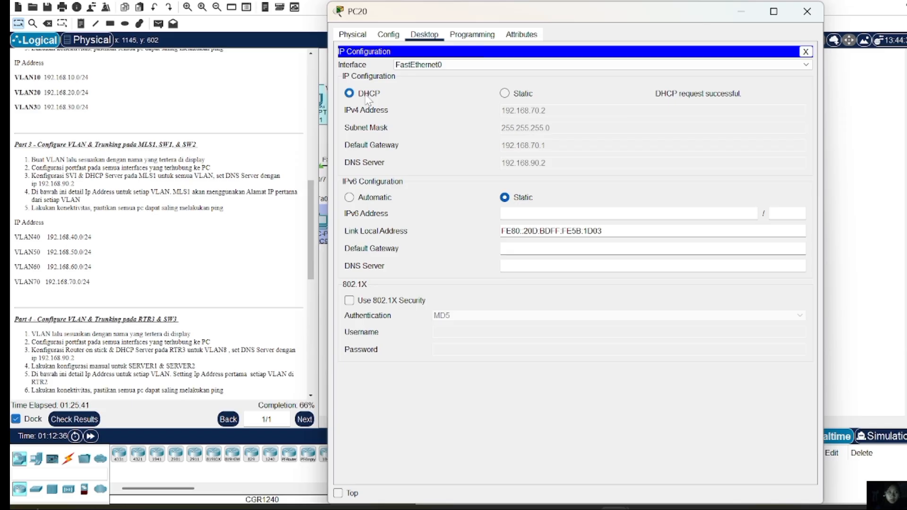
left_click(807, 13)
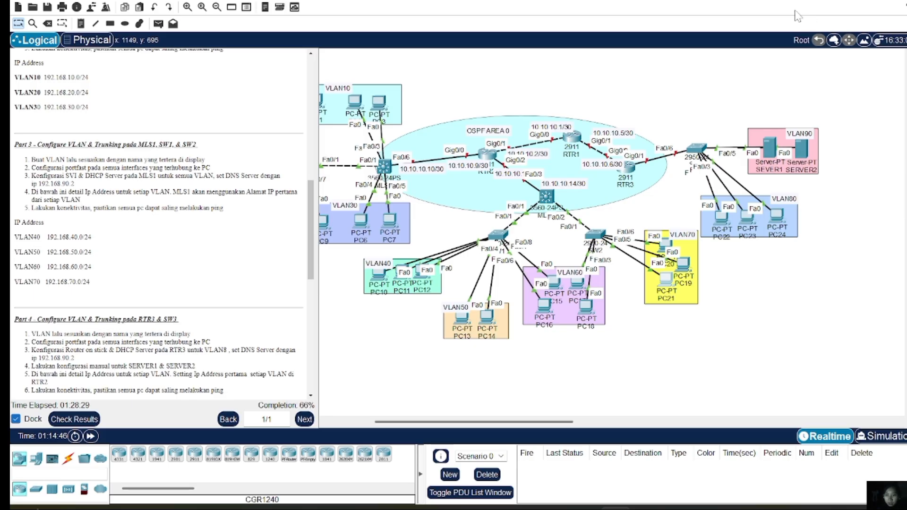
Review the Part 4 task instructions and bring up switch SW3's CLI window
scroll(267, 228, "down", 5)
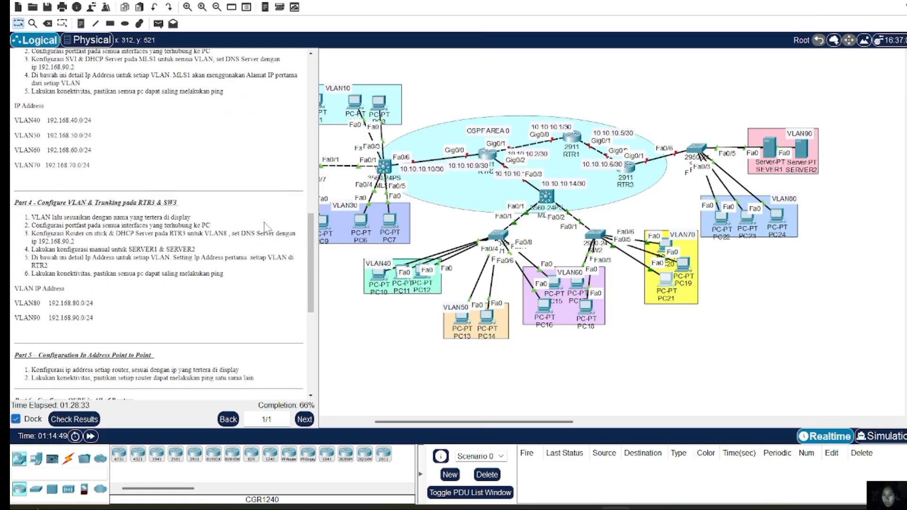
scroll(267, 228, "down", 1)
scroll(267, 228, "down", 1)
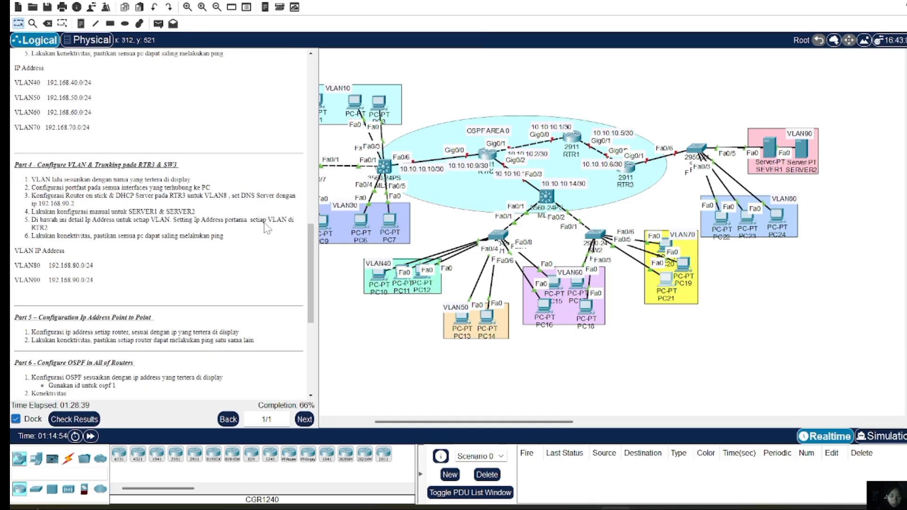
scroll(554, 252, "up", 3)
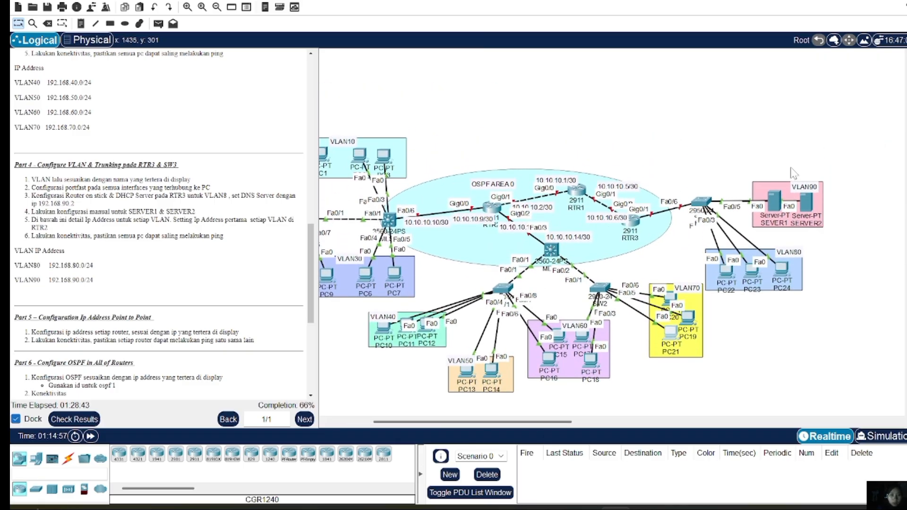
scroll(647, 221, "down", 3)
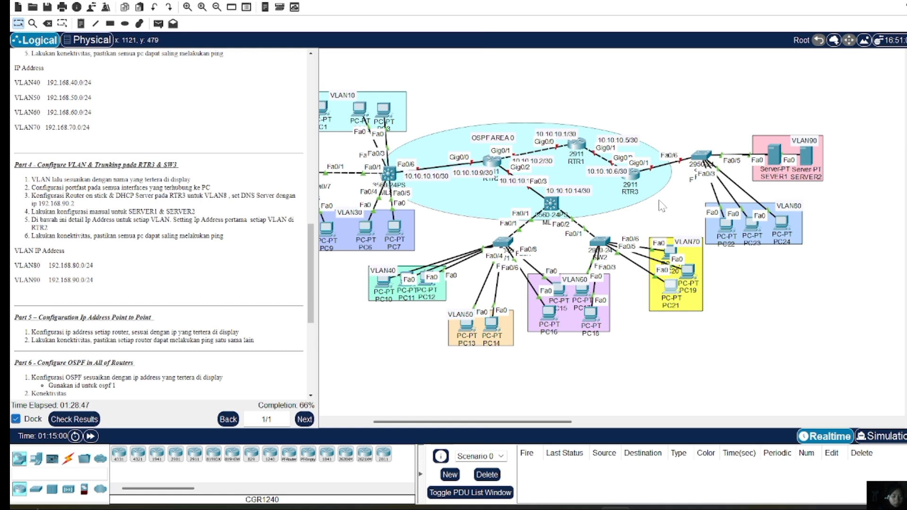
left_click(698, 166)
On SW3, enter privileged mode with the enable password and go into global configuration
key("Return")
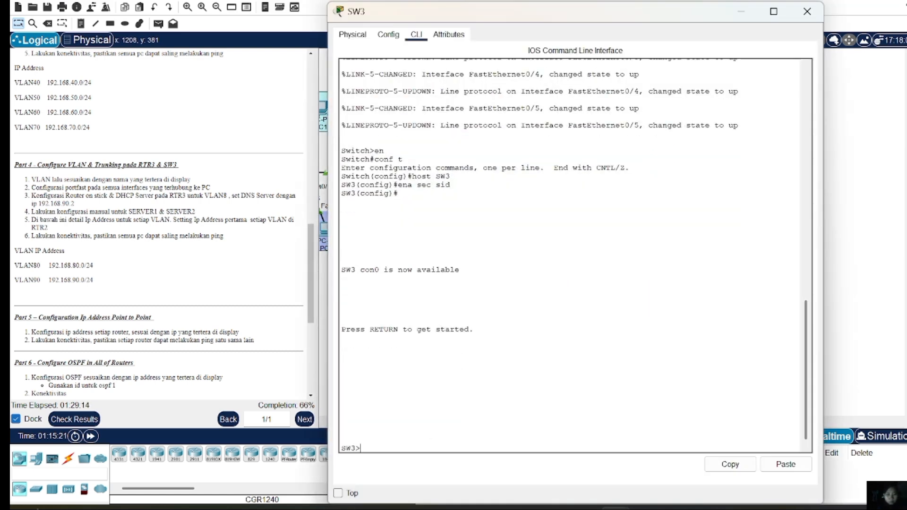
type("en")
key("Return")
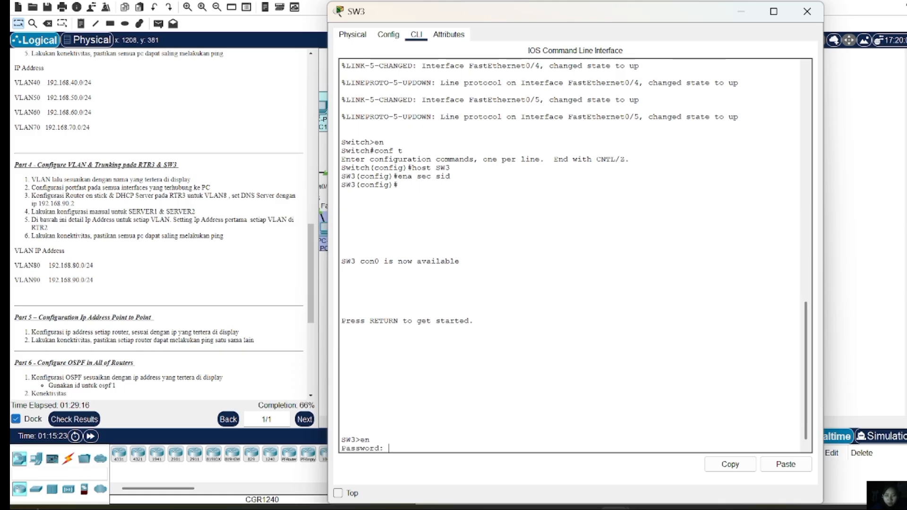
type("sid")
key("Return")
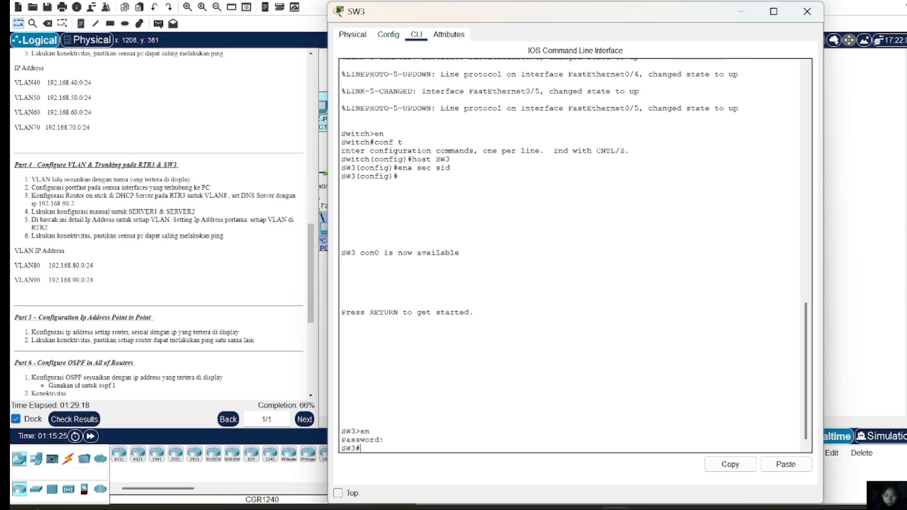
type("conf t")
key("Return")
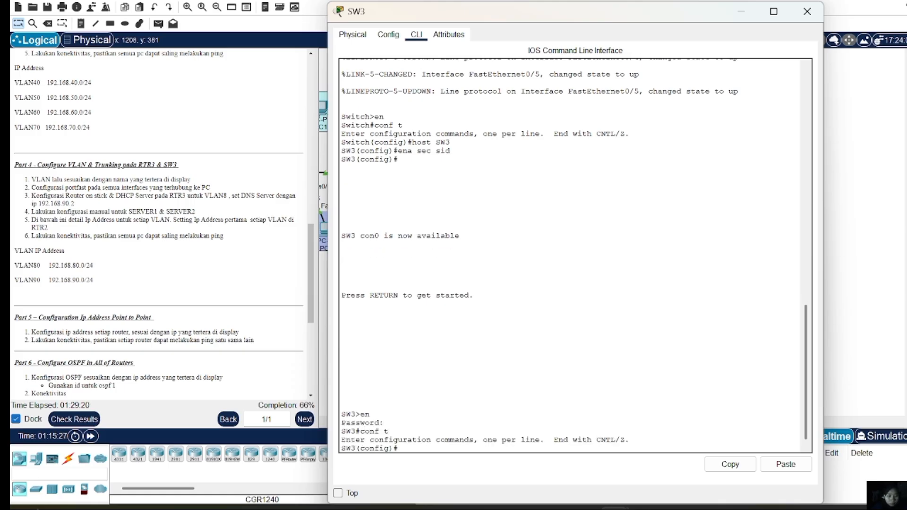
Create VLAN 80 named VLAN80 and VLAN 90 named VLAN90, then exit VLAN setup
type("vln")
key("BackSpace")
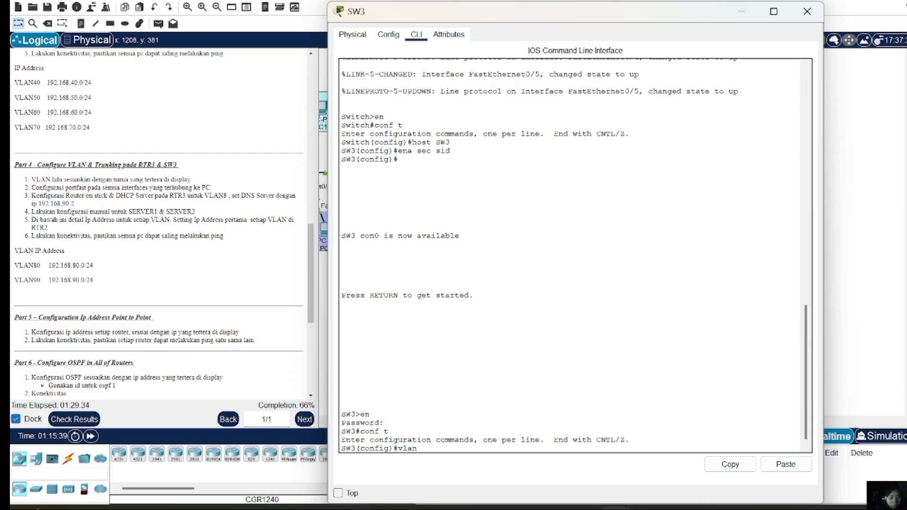
type("an 80")
key("Return")
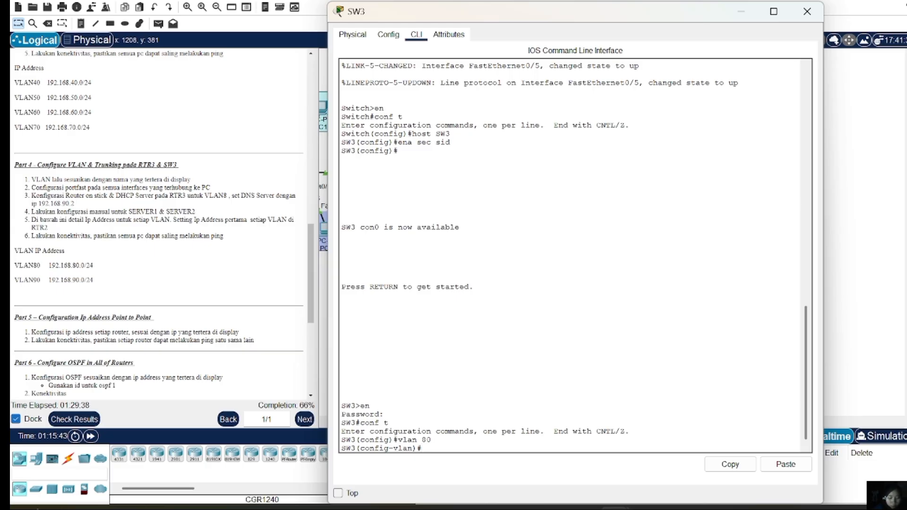
type("name V")
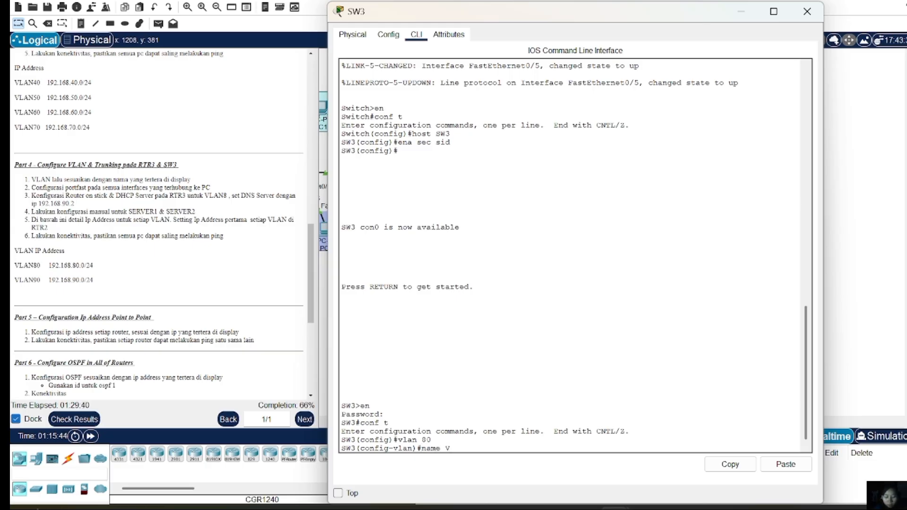
type("LAN80")
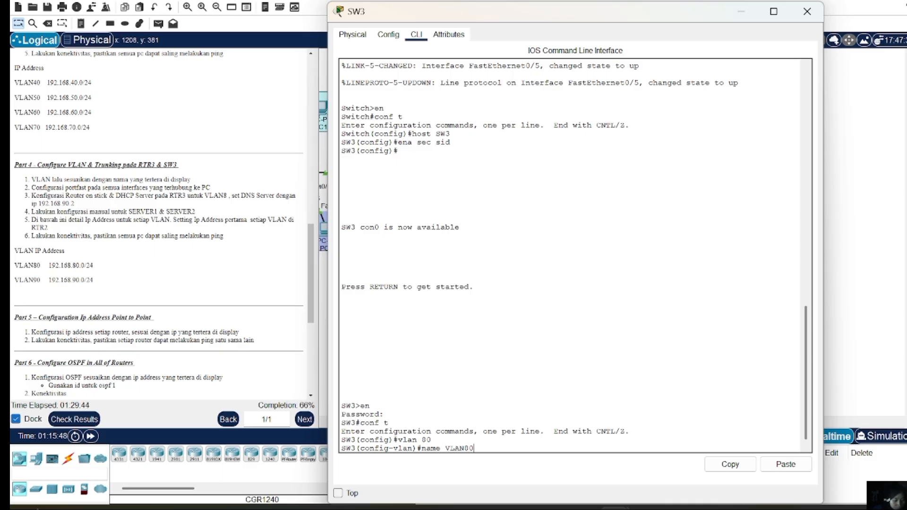
key("Return")
type("vlan ")
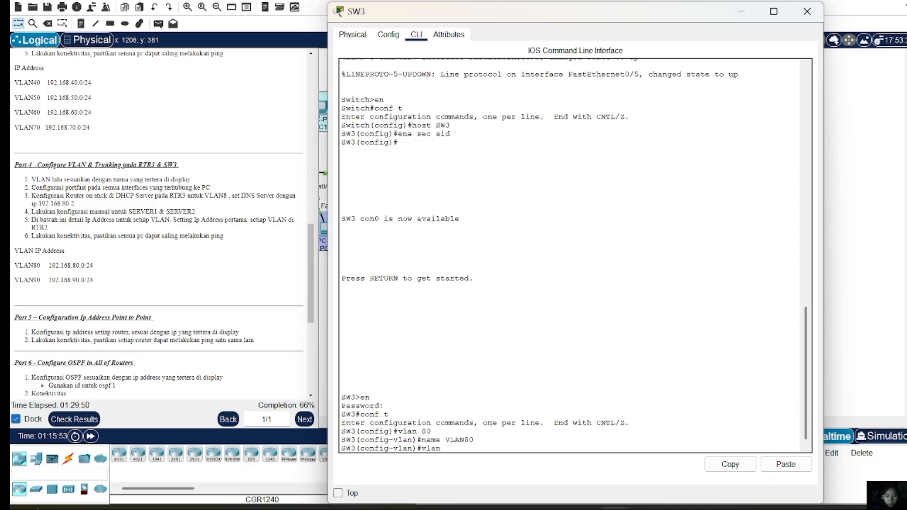
type("90")
key("Return")
type("name VLAN0")
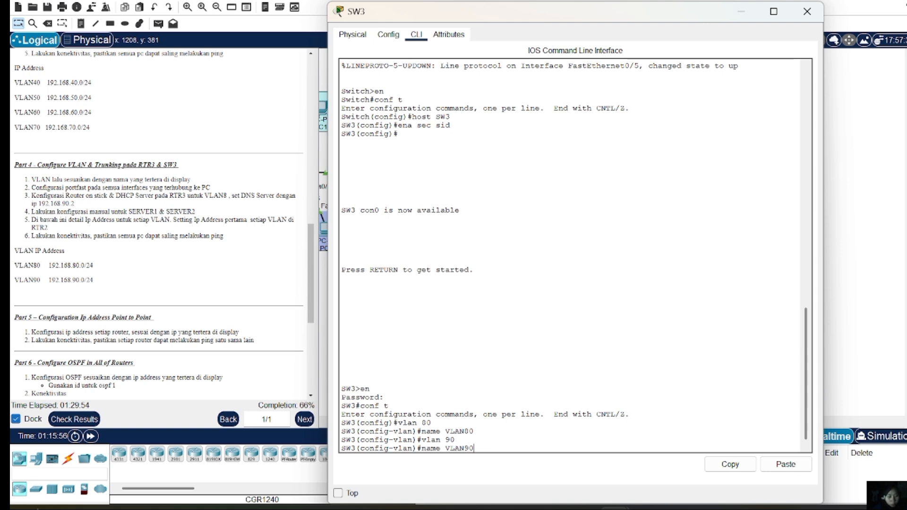
type("90")
key("Return")
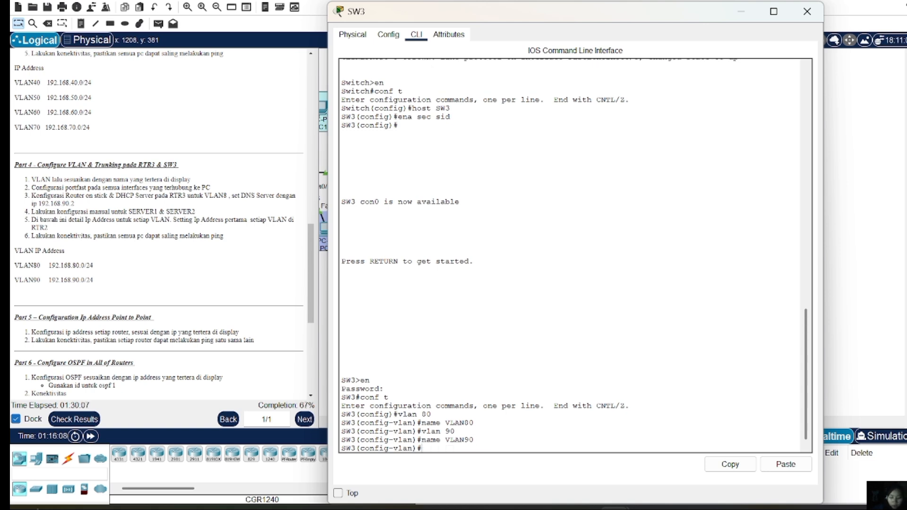
type("EX")
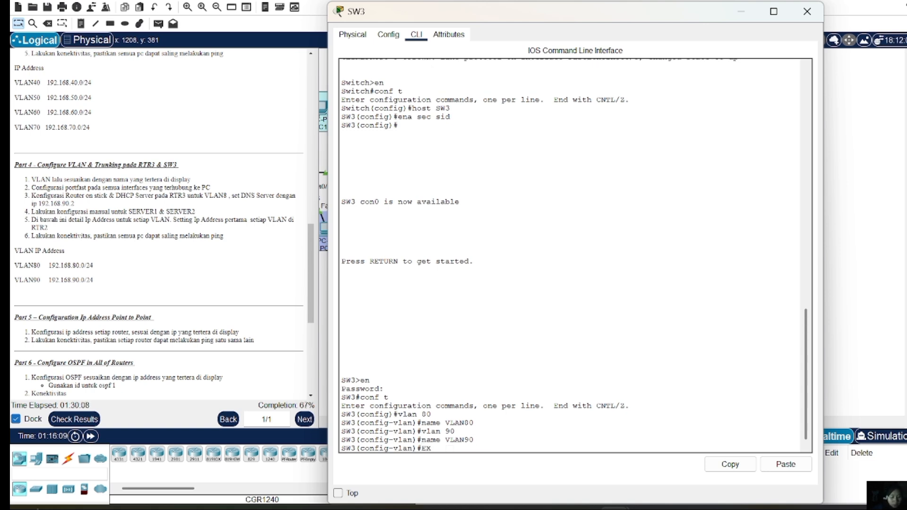
key("Return")
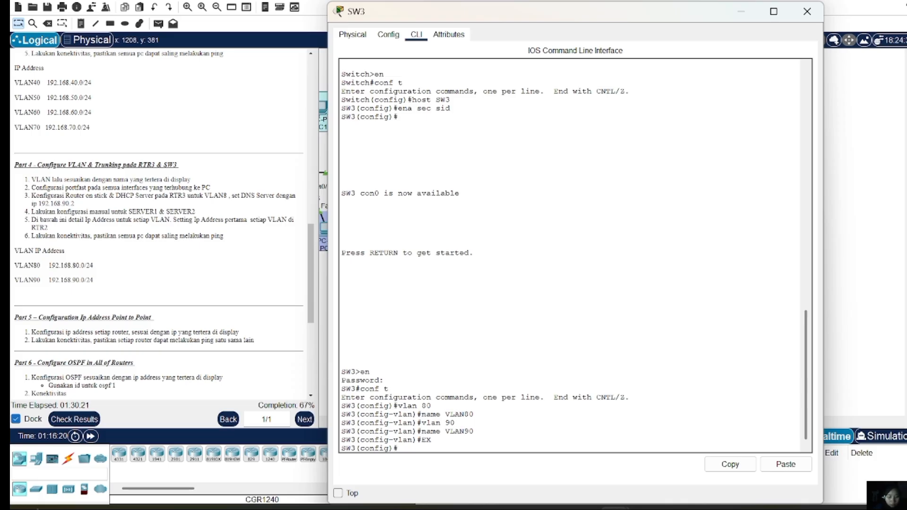
type("int range")
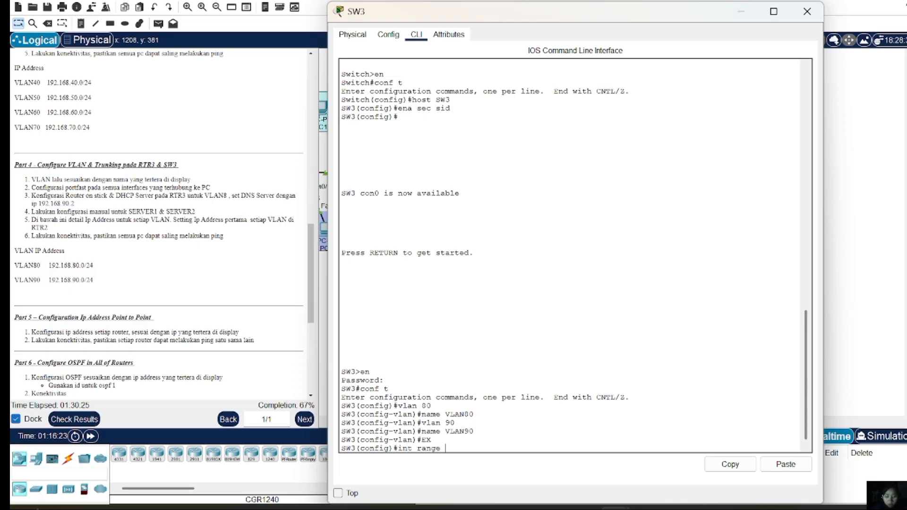
type(" fa0/1")
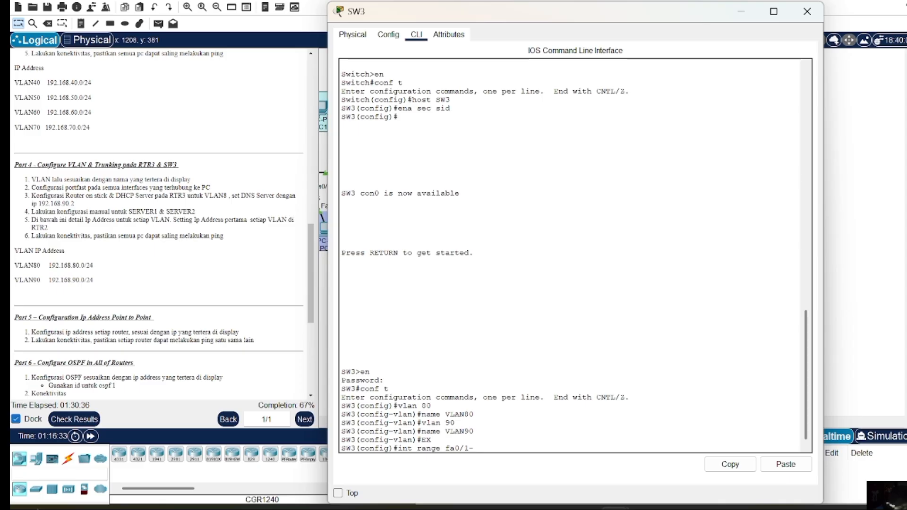
Make ports Fa0/1–3 PortFast access ports in VLAN 80
type("-3")
key("Return")
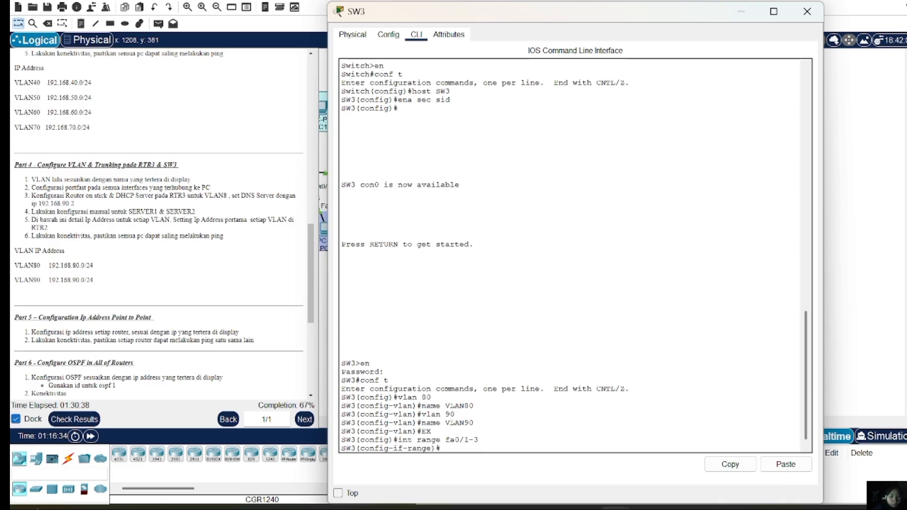
type("sw m a")
key("Return")
type("s")
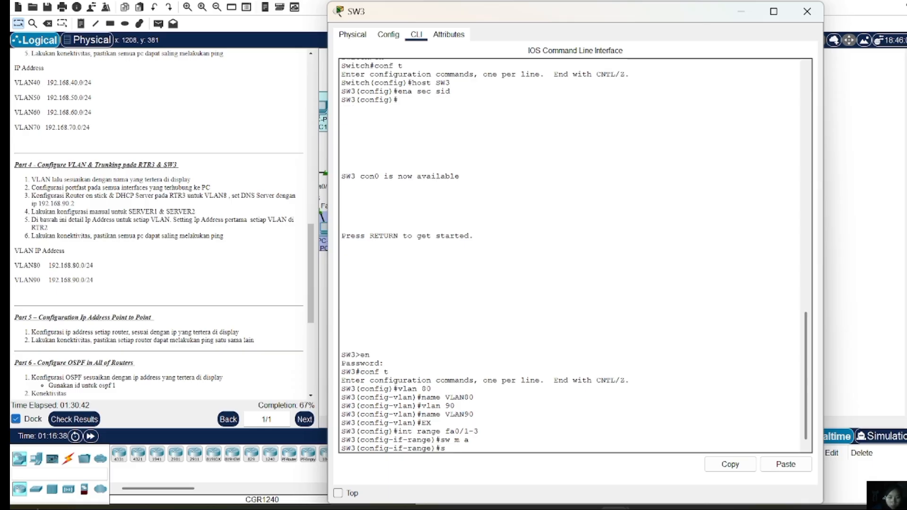
type("w a vl 80")
key("Return")
type("sp")
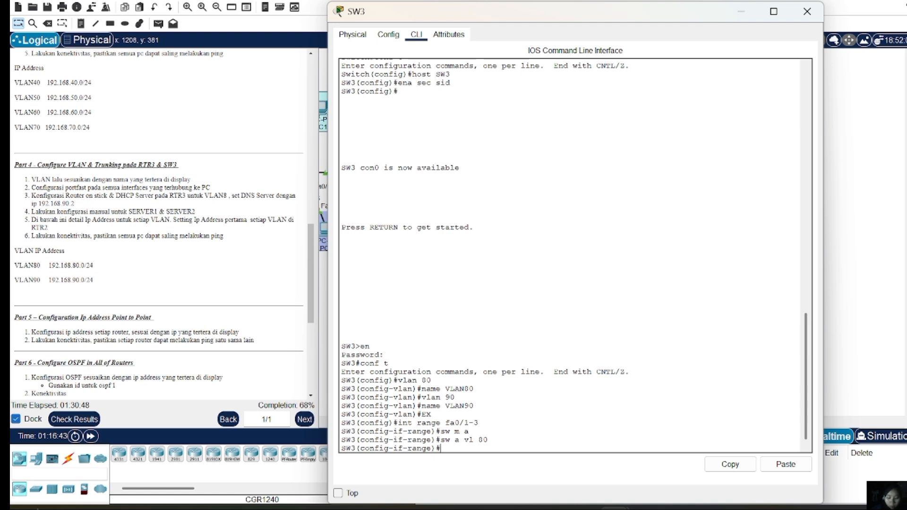
type("a po")
key("Return")
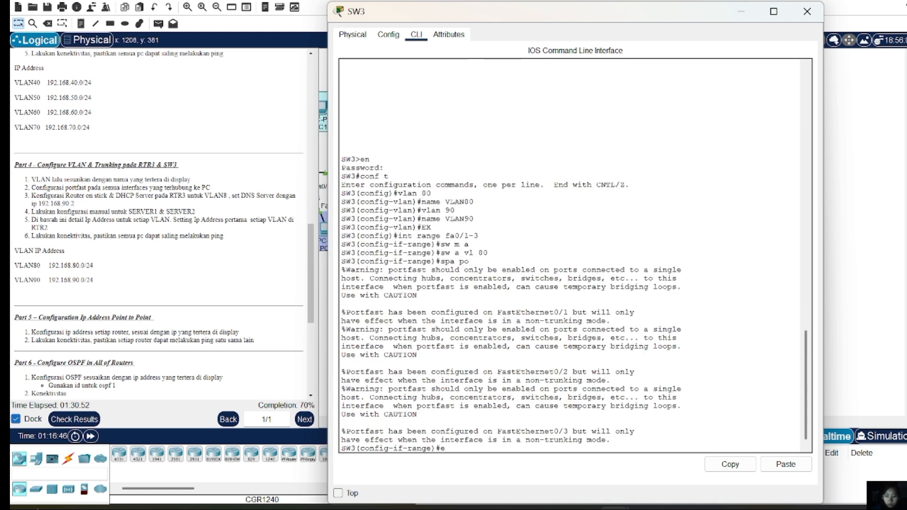
key("Return")
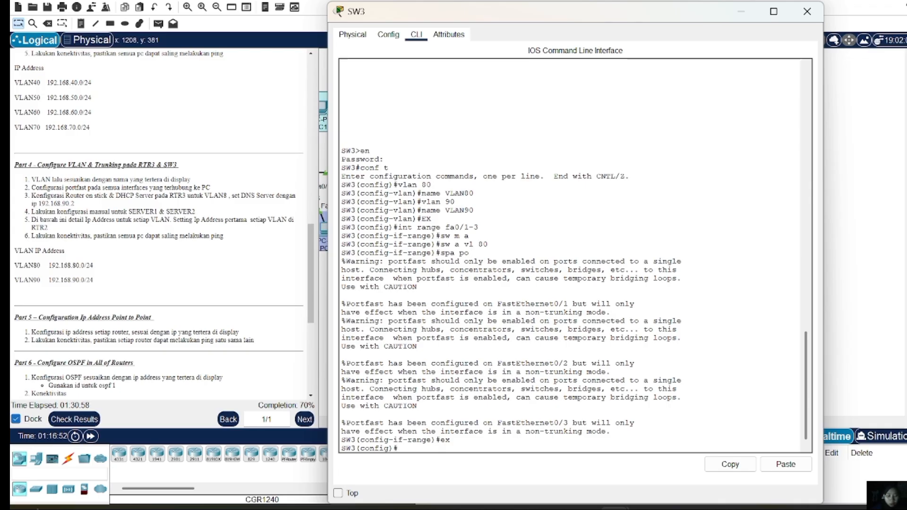
Make ports Fa0/4–5 PortFast access ports in VLAN 90 and exit interface configuration
type("int ")
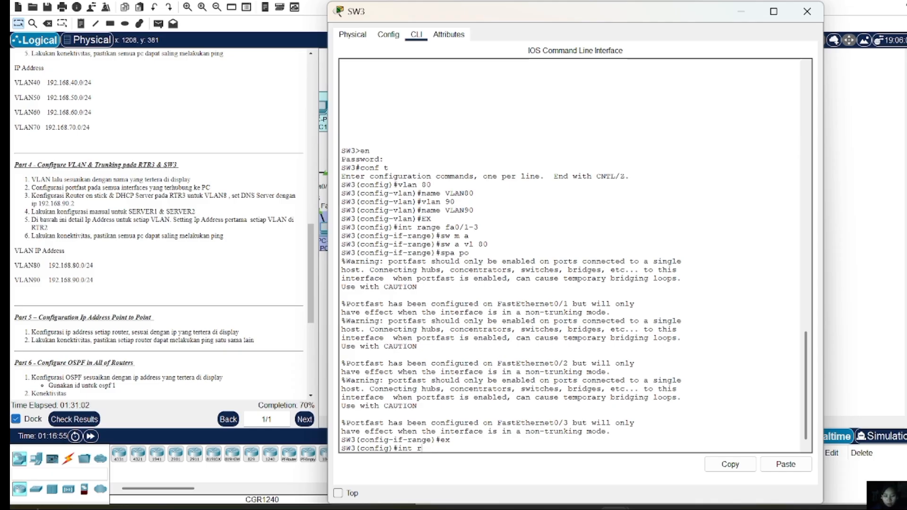
type("range fa0")
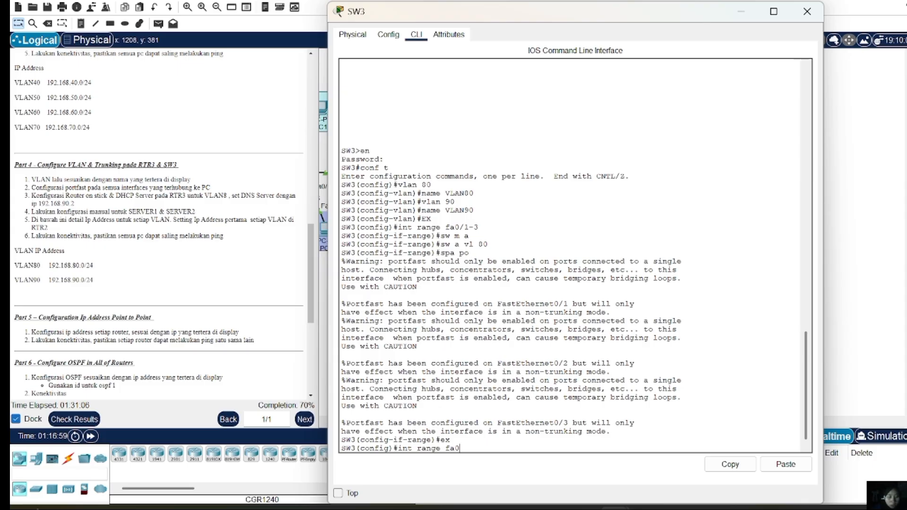
type("/4-5")
key("Return")
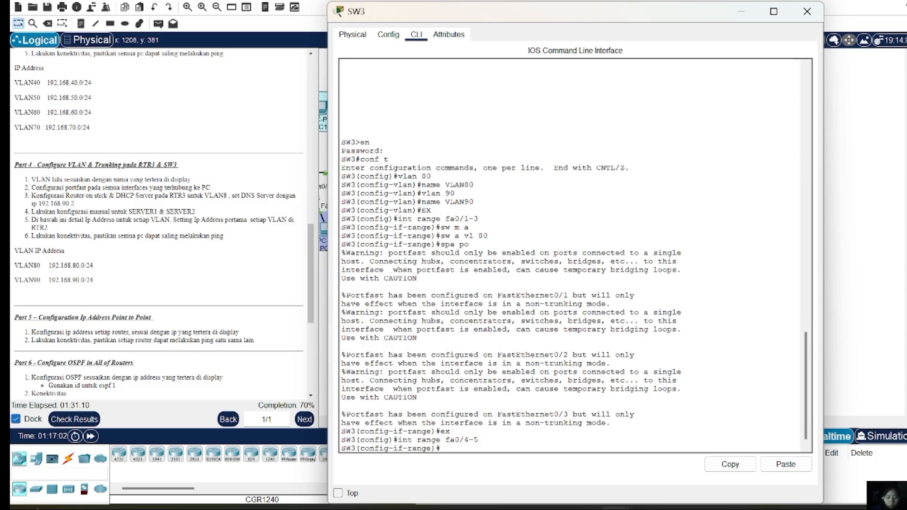
type("sw m a")
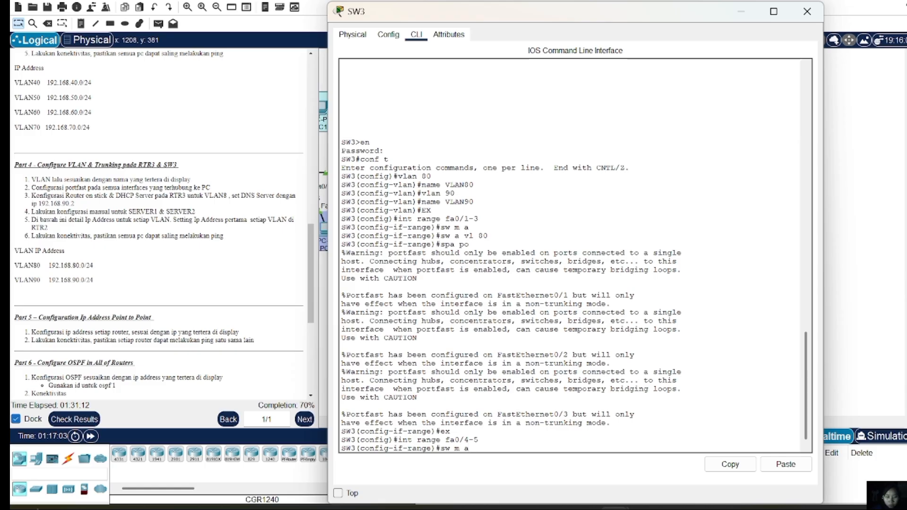
key("Return")
type("spa po")
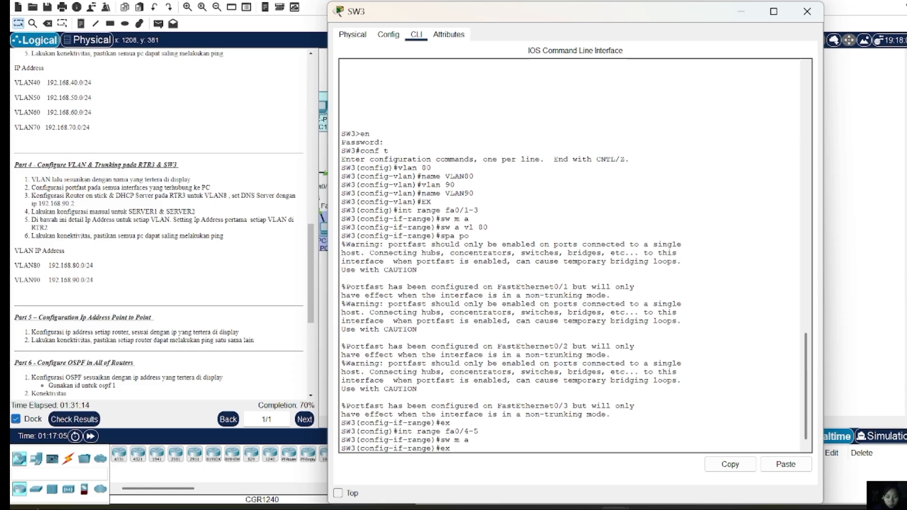
key("Up")
key("BackSpace")
key("BackSpace")
type("90")
key("Return")
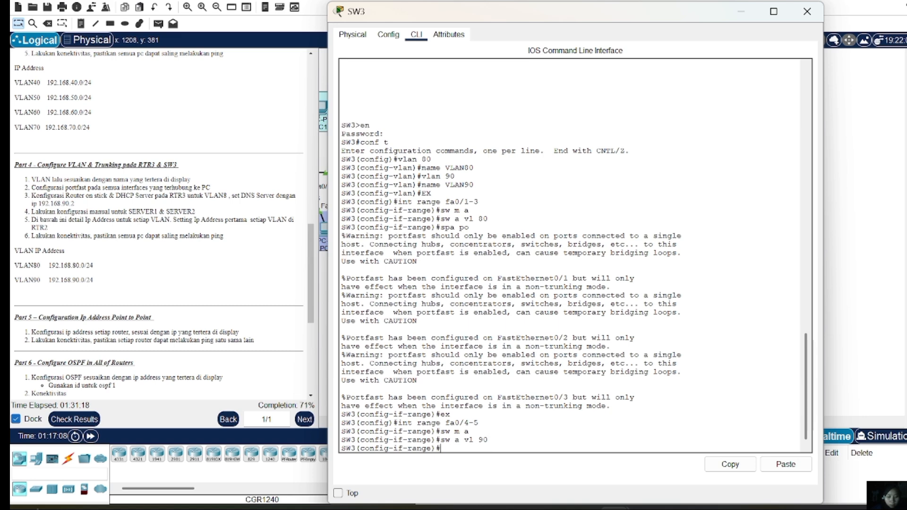
key("Up")
key("Up")
key("Up")
key("Up")
key("Up")
key("Return")
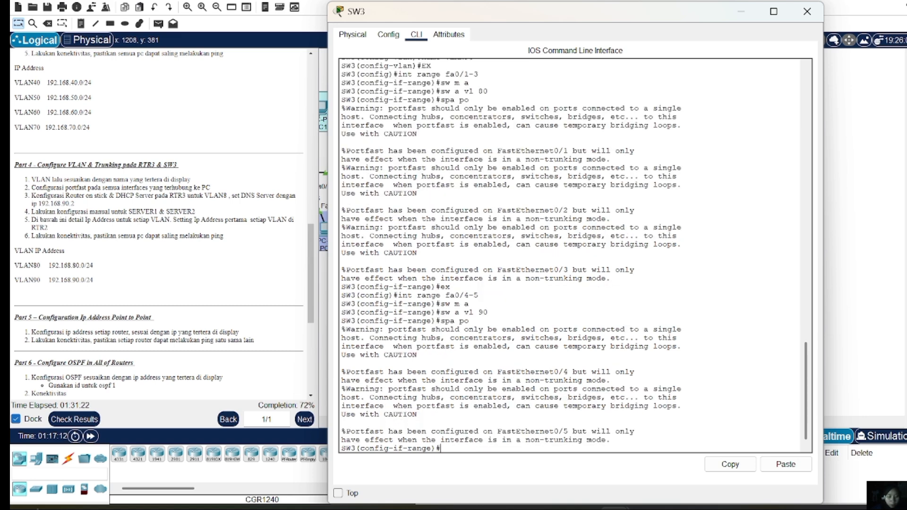
type("ex")
key("Return")
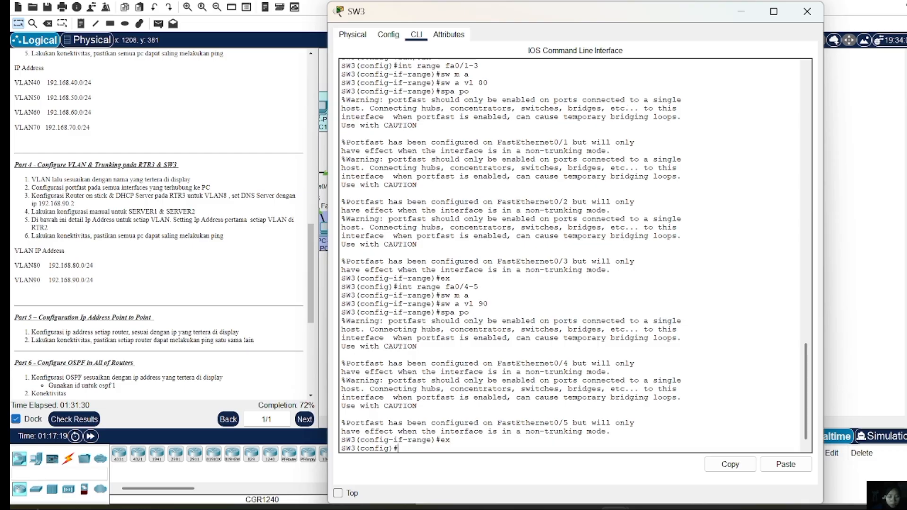
type("int fa0")
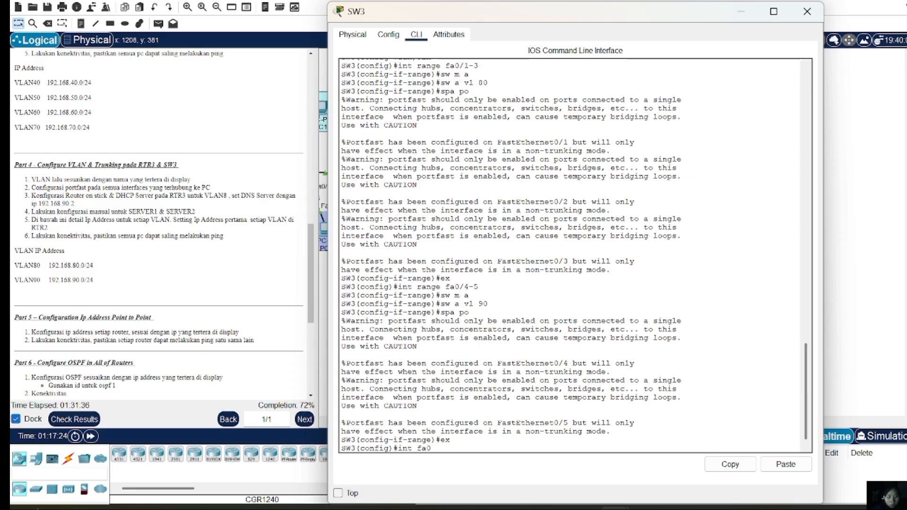
type("/7")
type("6")
Set Fa0/6 as a trunk allowing VLANs 80–90, then close SW3 and check the results
key("Return")
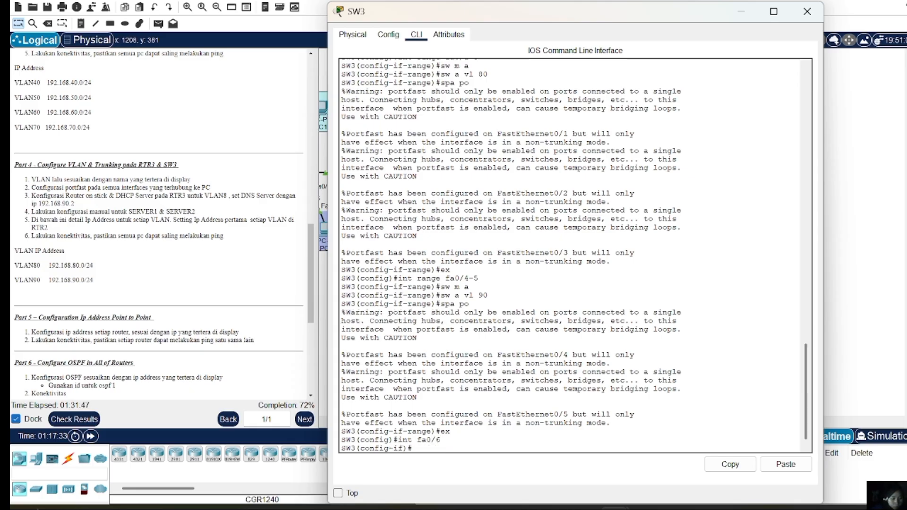
type("sw m t")
key("Return")
type("\\s")
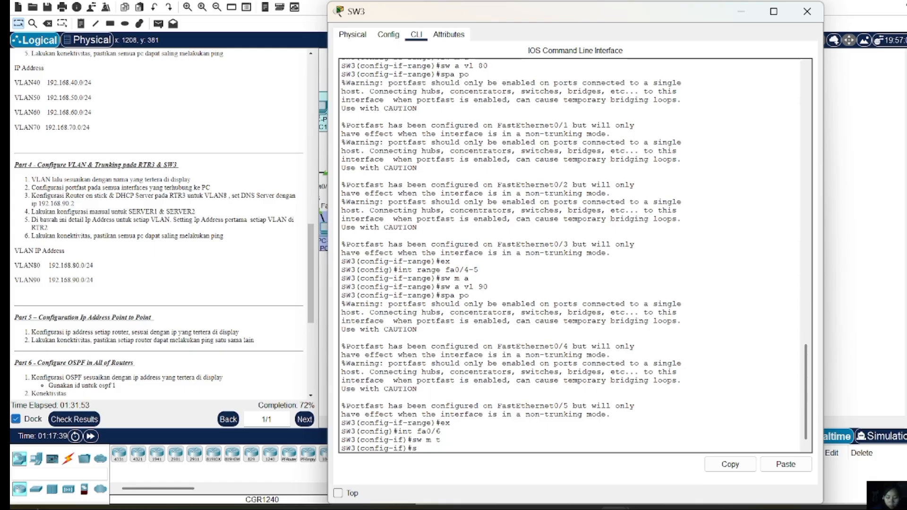
type("w tr all")
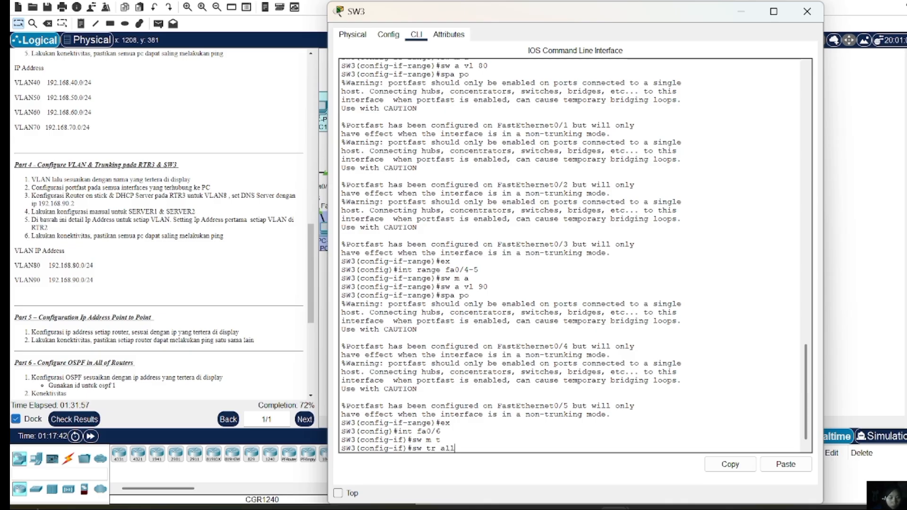
type(" vlan")
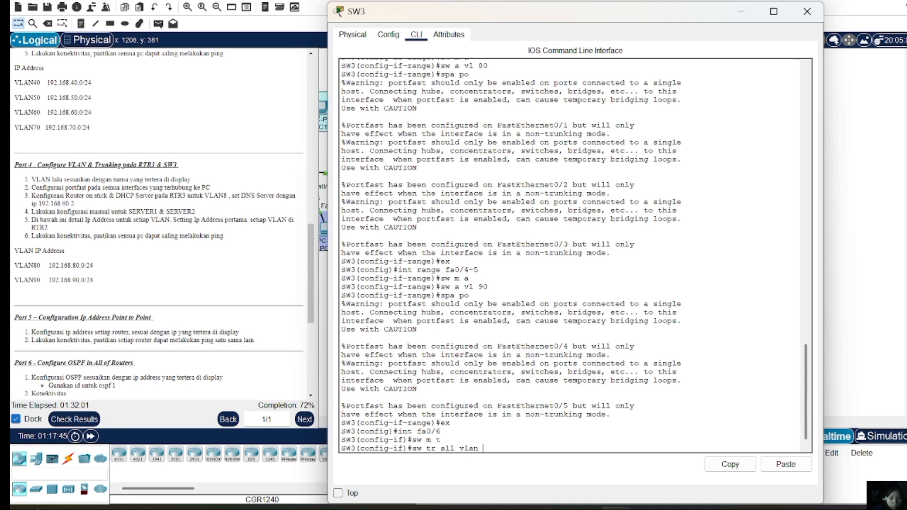
type("80-9")
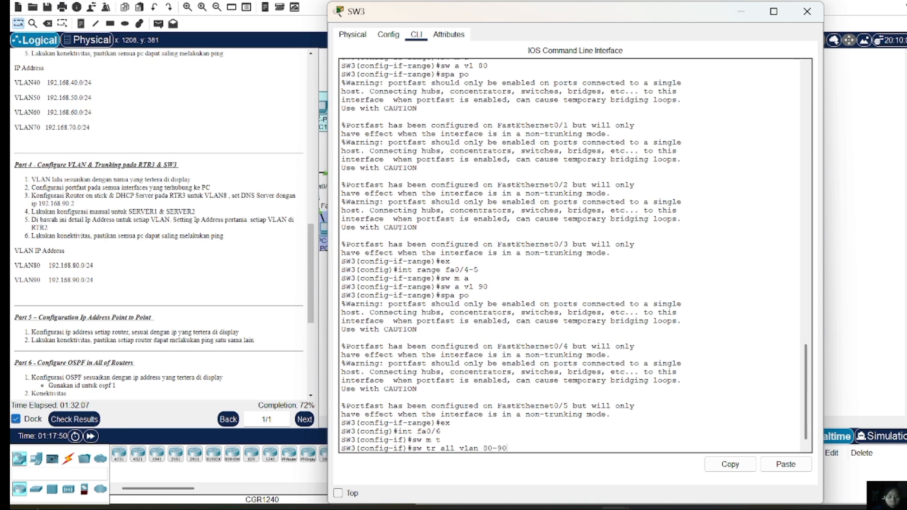
type("0")
key("Return")
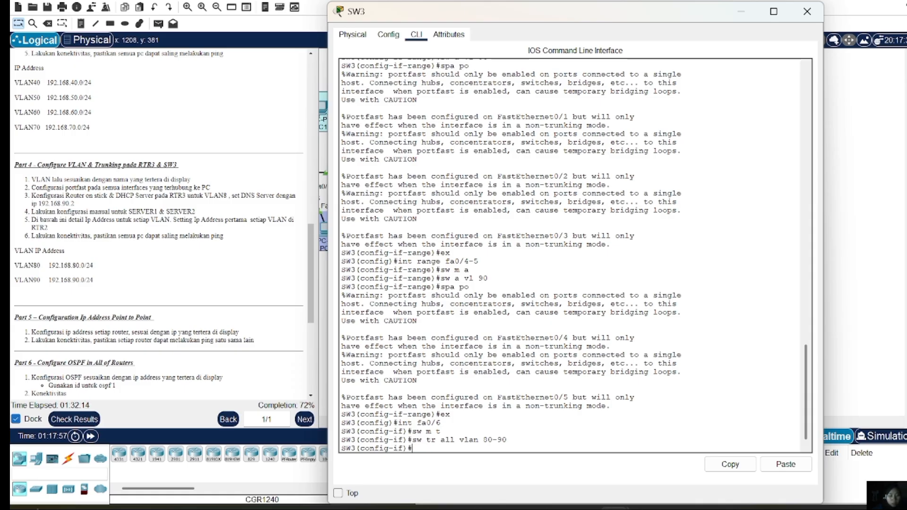
left_click(807, 12)
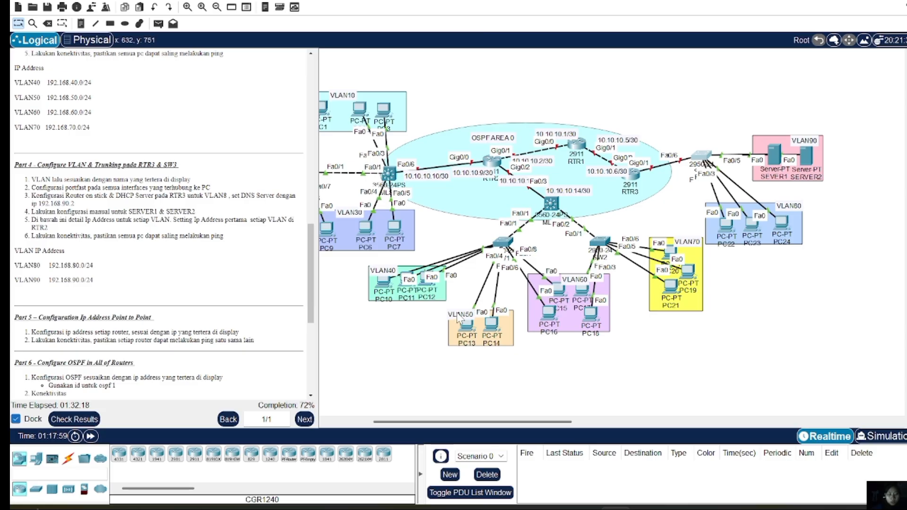
left_click(81, 419)
Review SW3's assessment items, including the Fa0/4 PortFast result, then close Activity Results
left_click(122, 52)
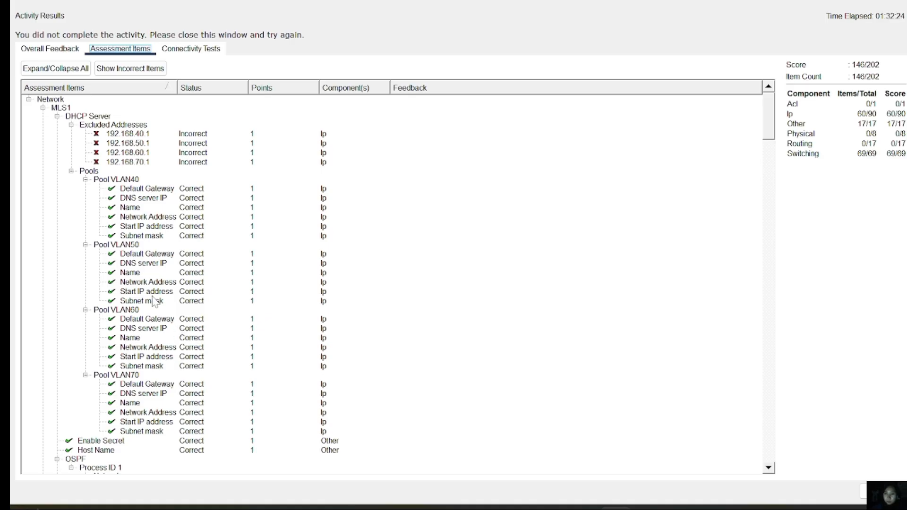
scroll(156, 301, "down", 10)
scroll(156, 302, "down", 20)
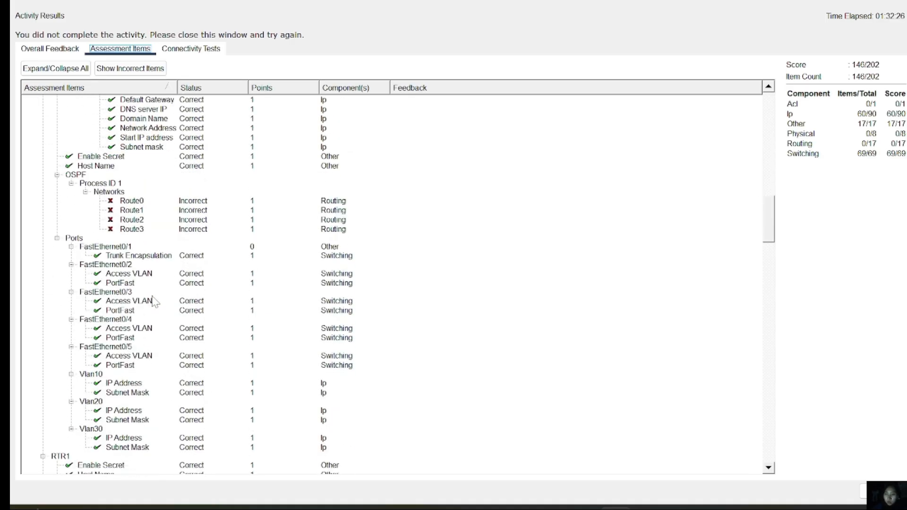
scroll(155, 301, "down", 15)
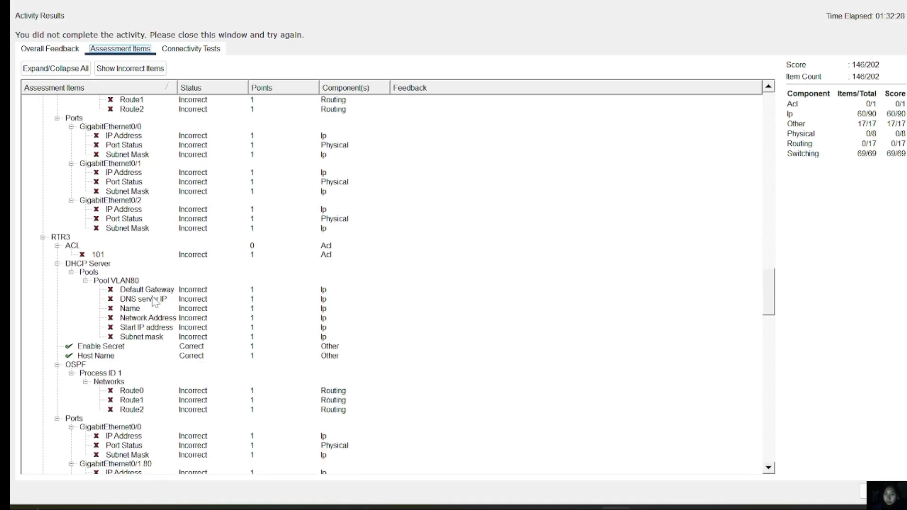
scroll(154, 301, "down", 2)
scroll(154, 302, "up", 4)
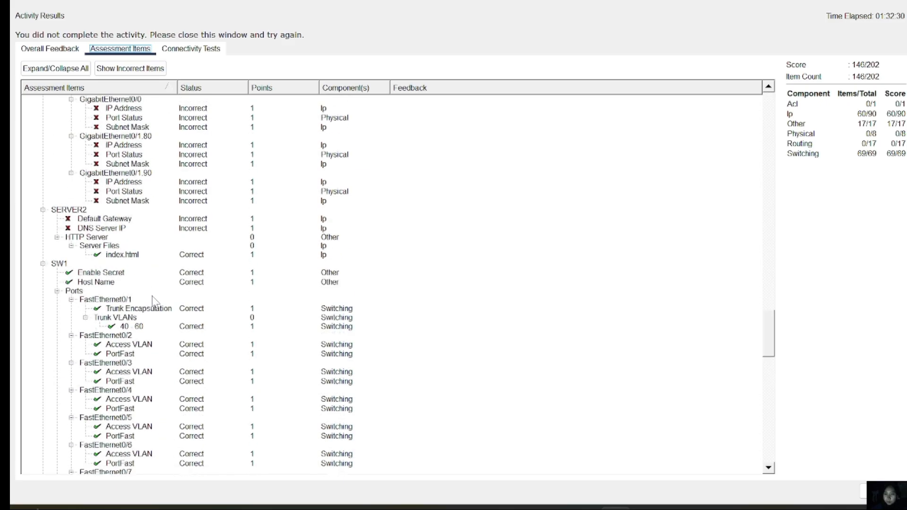
scroll(154, 301, "down", 9)
scroll(154, 301, "down", 12)
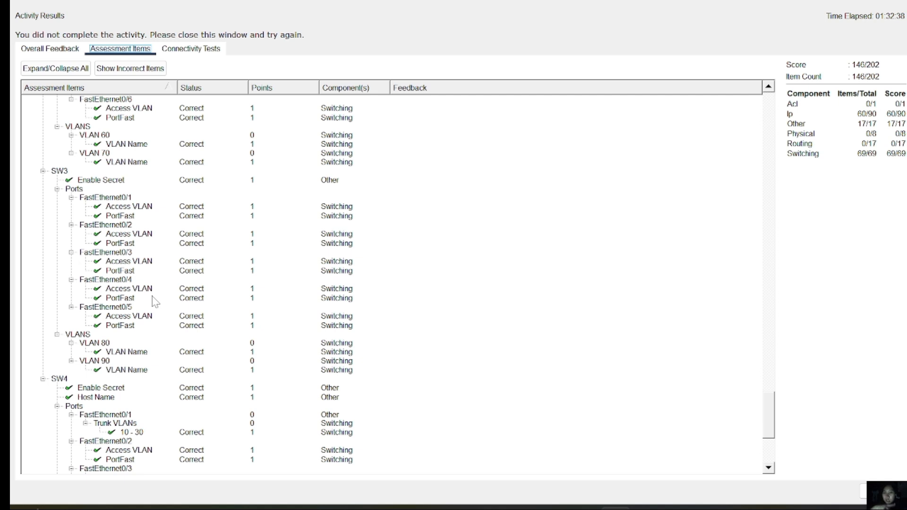
left_click(154, 298)
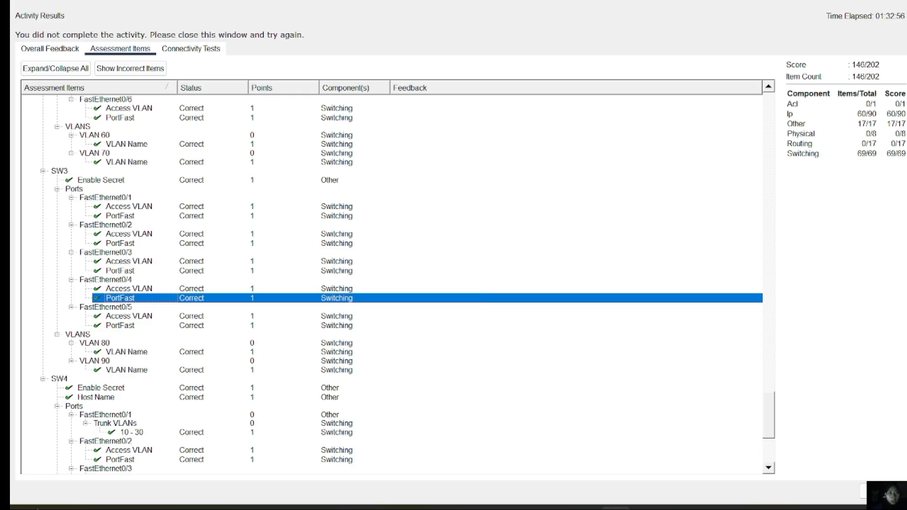
left_click(881, 491)
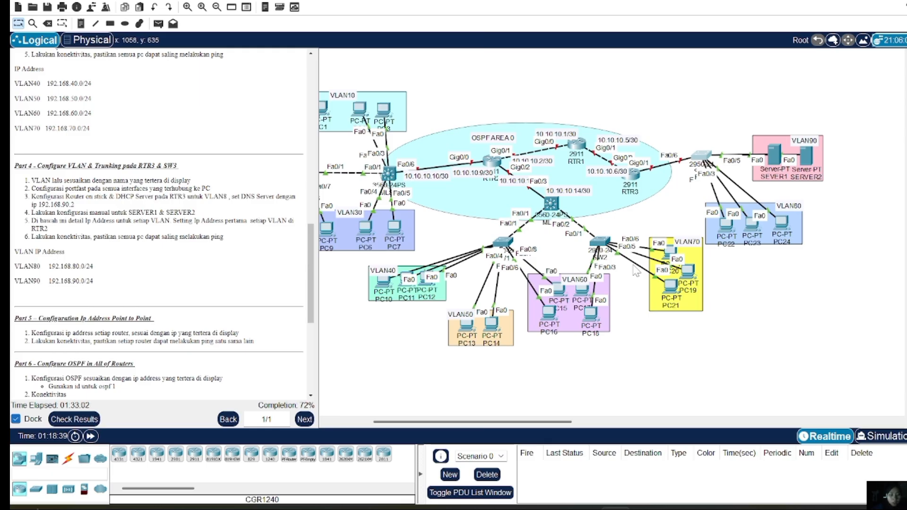
Open RTR3's console and enter privileged and global configuration modes
left_click(638, 177)
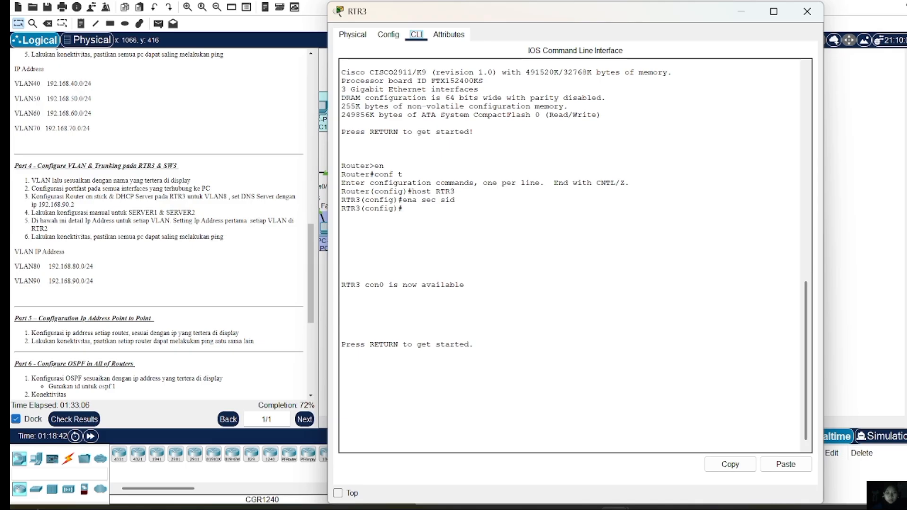
key("Return")
type("en")
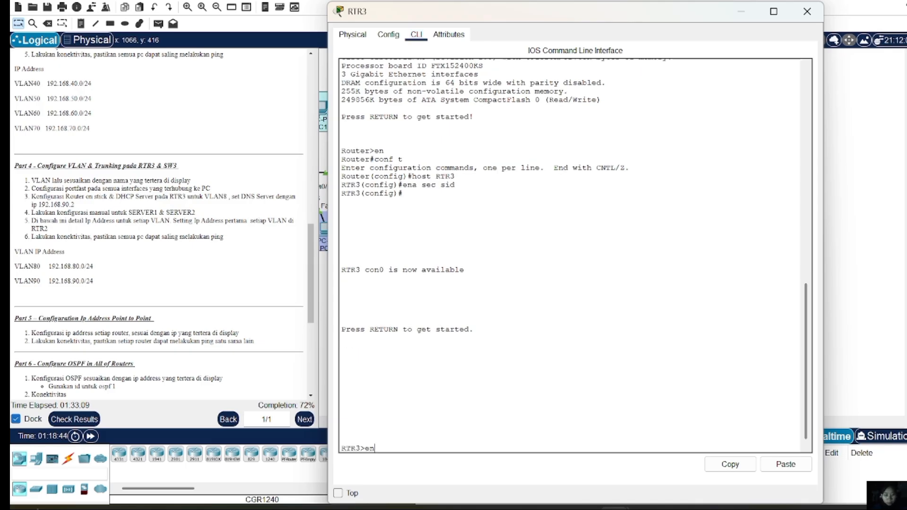
key("Return")
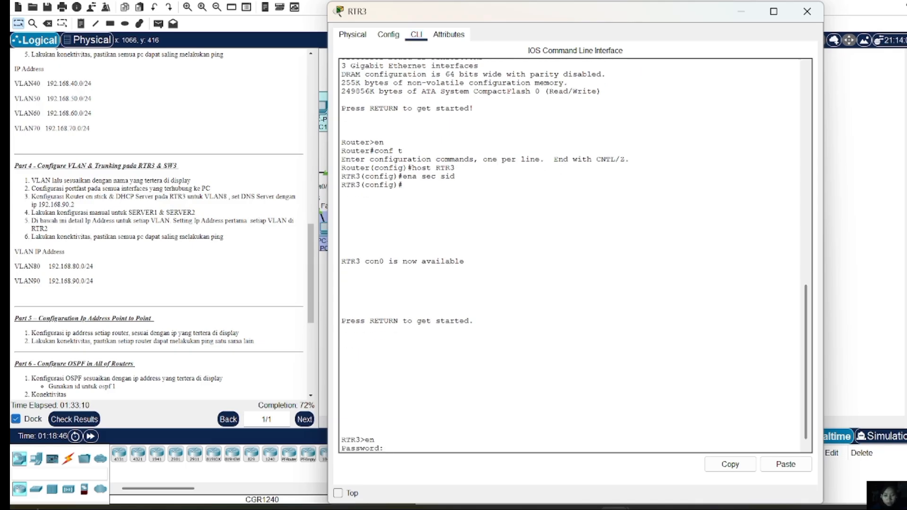
key("Return")
type("conf t")
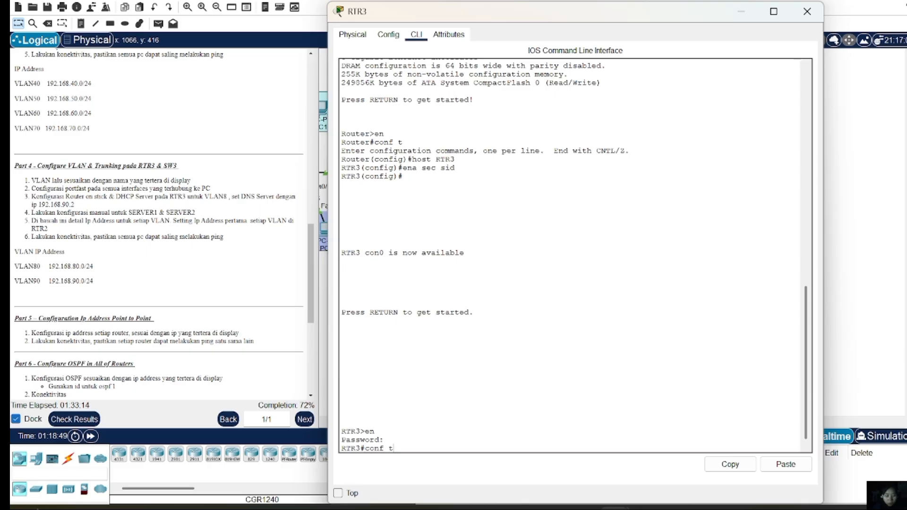
key("Return")
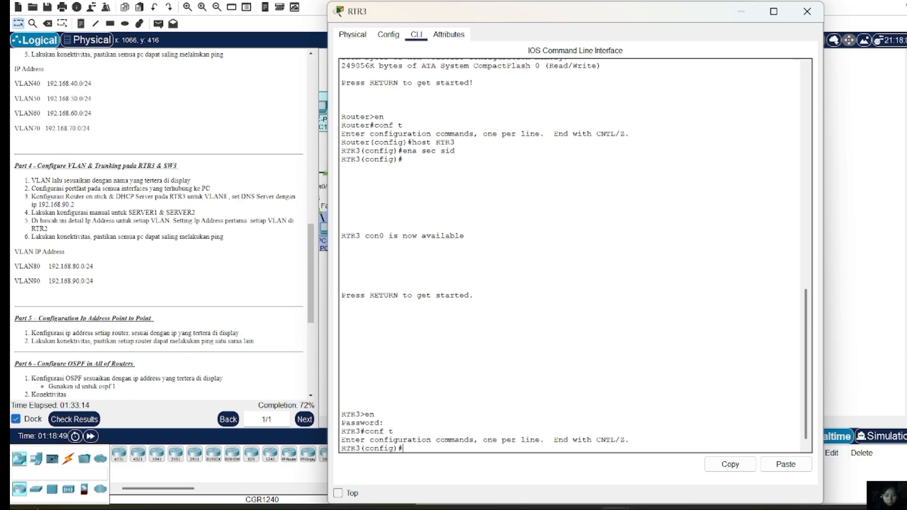
Enable GigabitEthernet0/1 with no shutdown and return to global configuration
type("in")
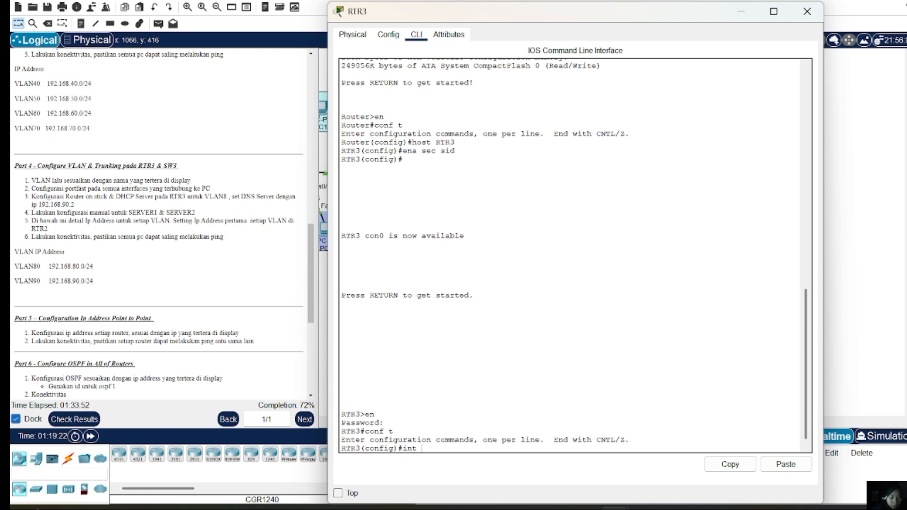
type("t gig0/1")
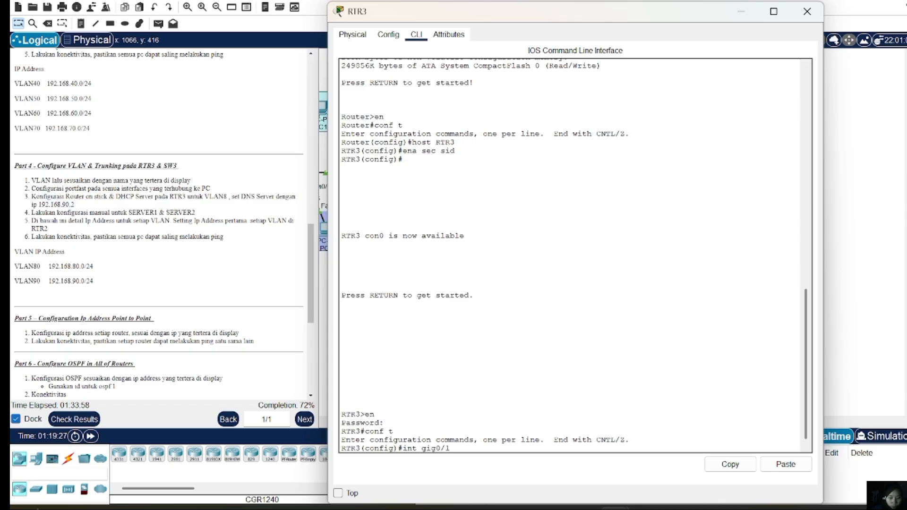
key("Return")
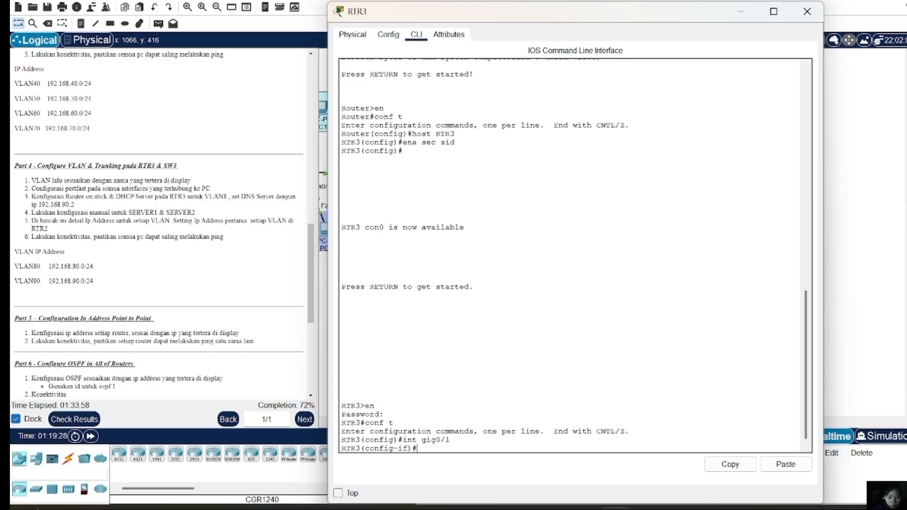
type("no sh")
key("Return")
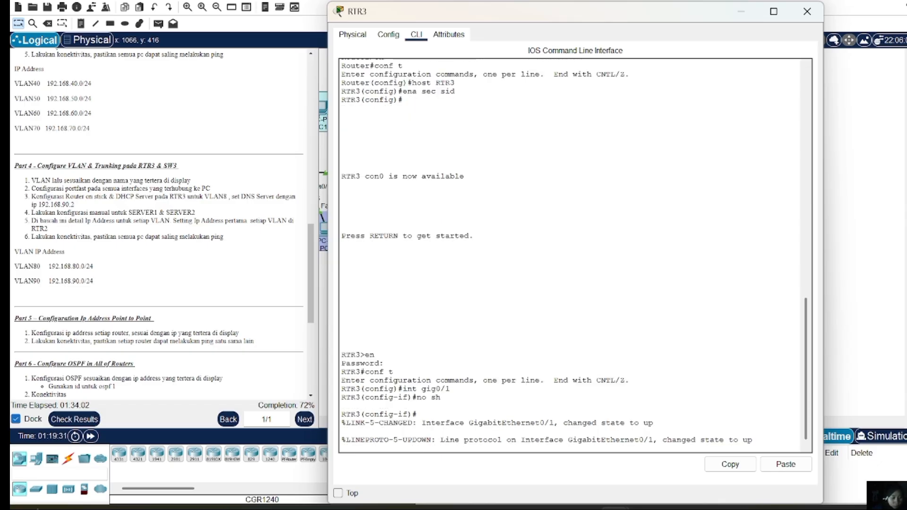
type("ex")
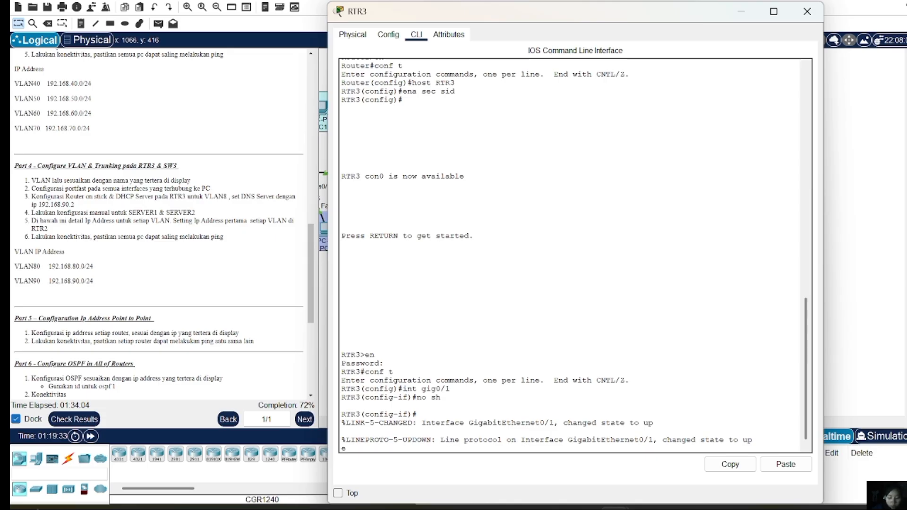
key("Return")
type("int")
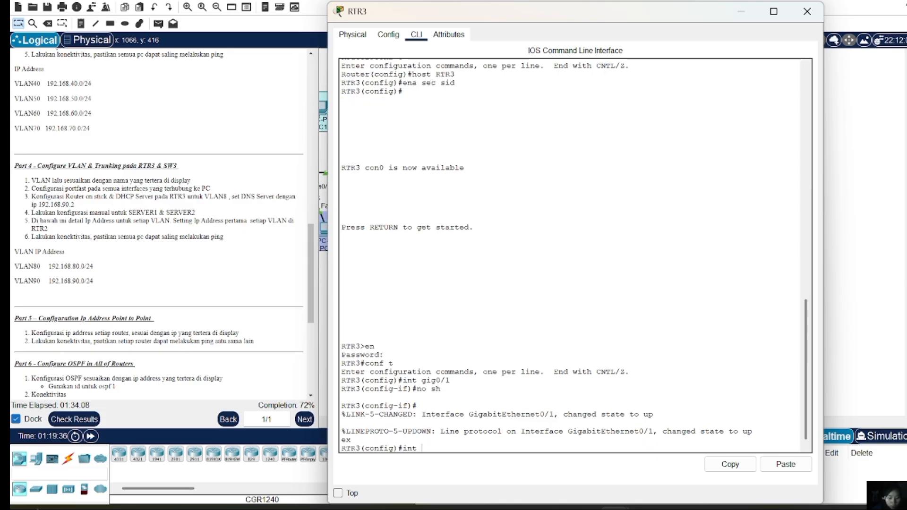
type(" gig0.1.60")
Correct the interface command typo and enter subinterface Gig0/1.60
key("Return")
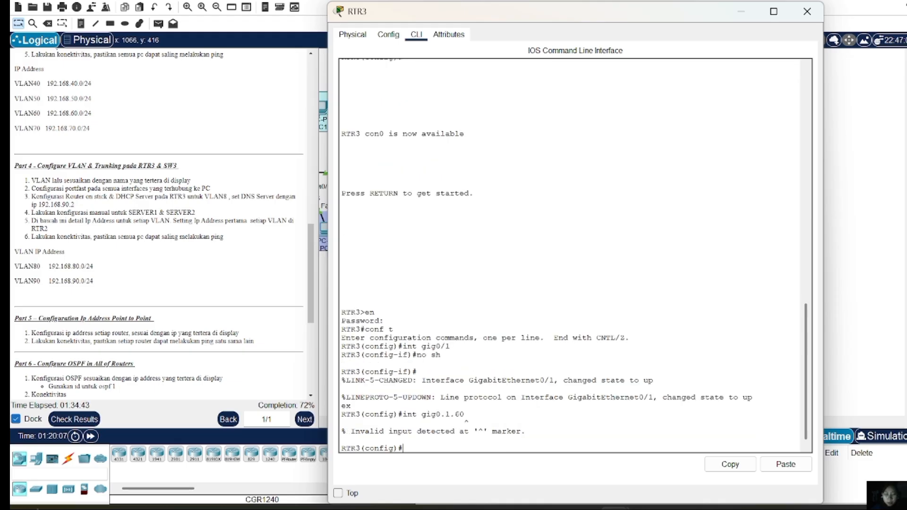
key("Up")
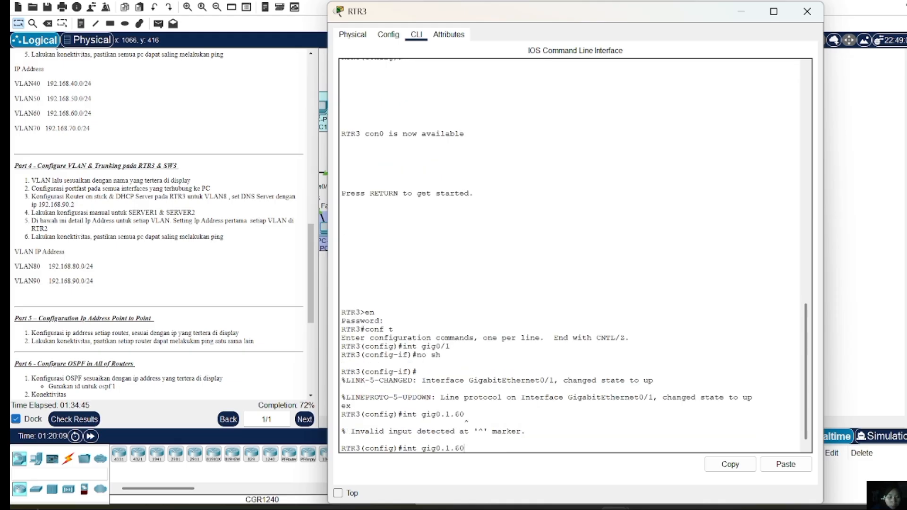
key("Left")
key("Left")
key("Left")
key("Left")
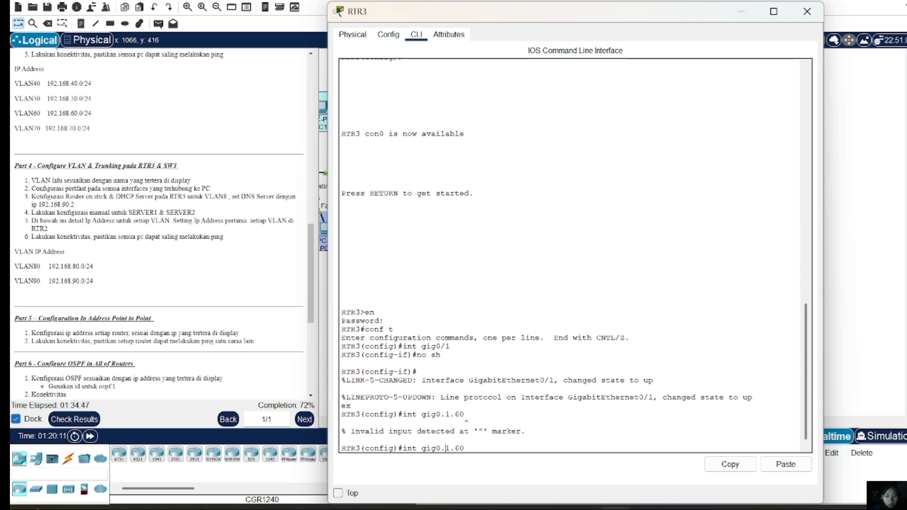
key("BackSpace")
type("/")
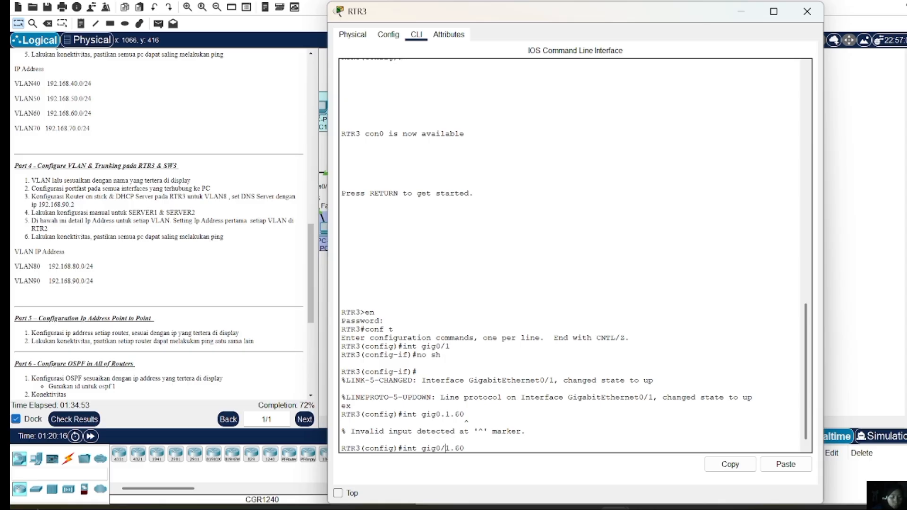
key("Return")
key("Return")
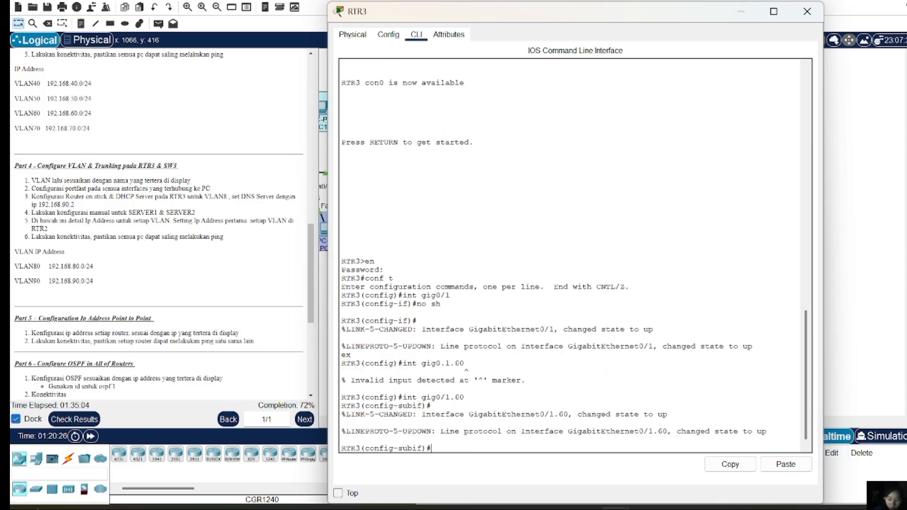
Give Gig0/1.60 dot1Q VLAN 80 encapsulation and address 192.168.80.1 255.255.255.0
type("enc do 80")
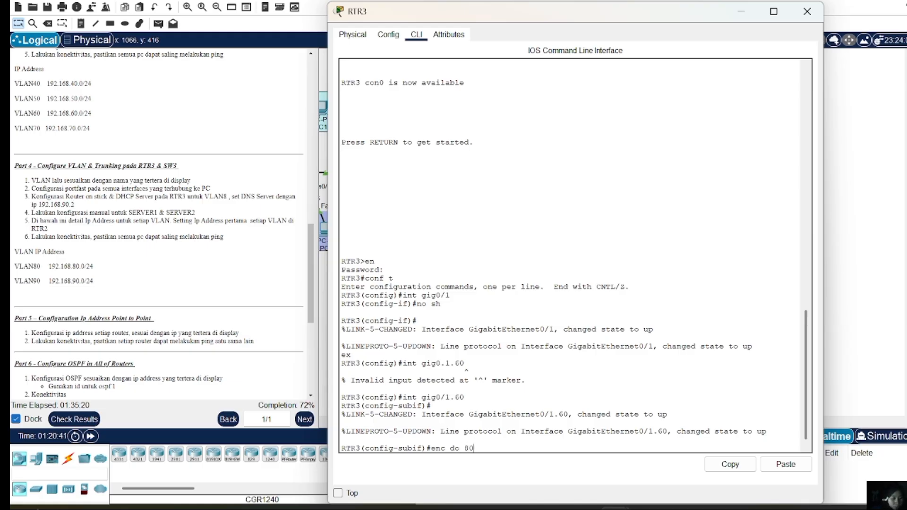
key("Return")
type("ip add 192.1")
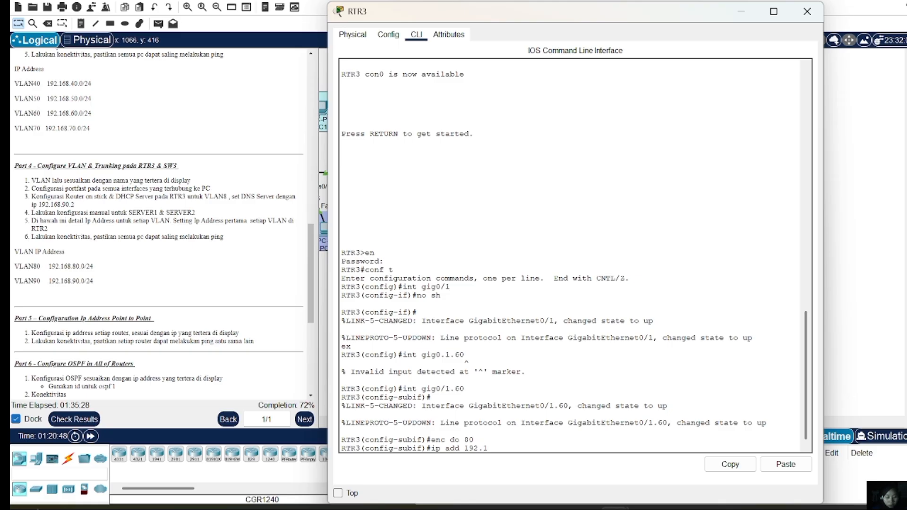
type("60.")
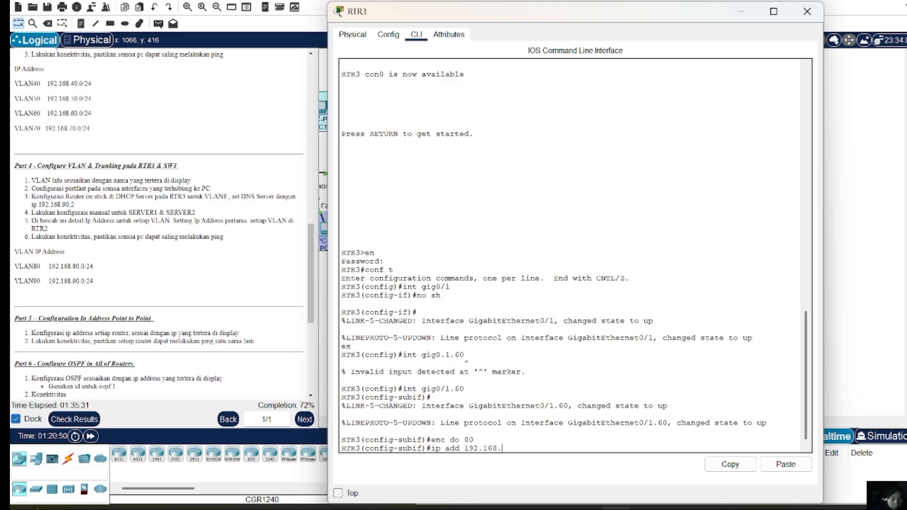
type("80.1 255")
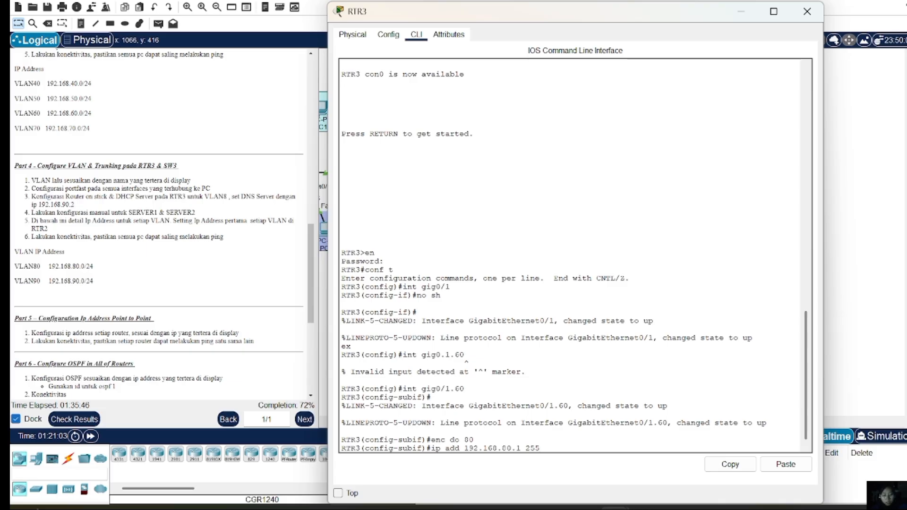
type(".255.255.0")
key("Return")
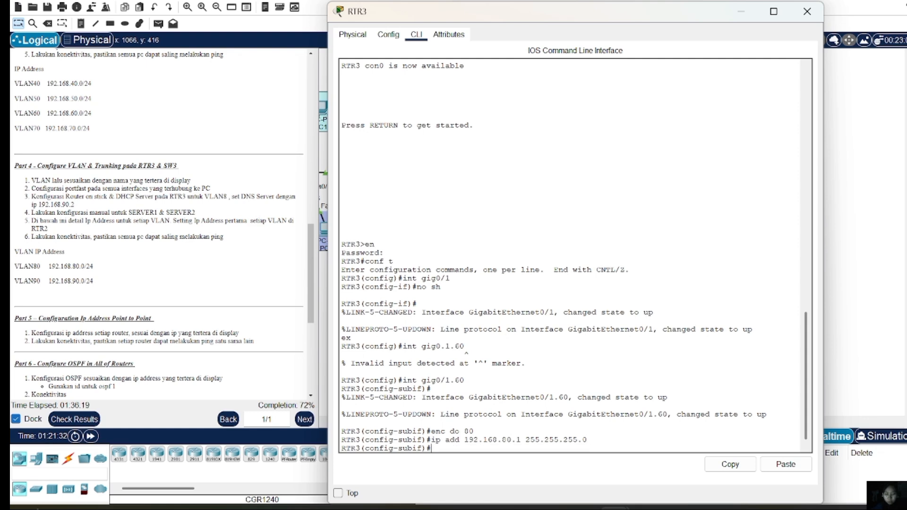
type("ex")
key("Return")
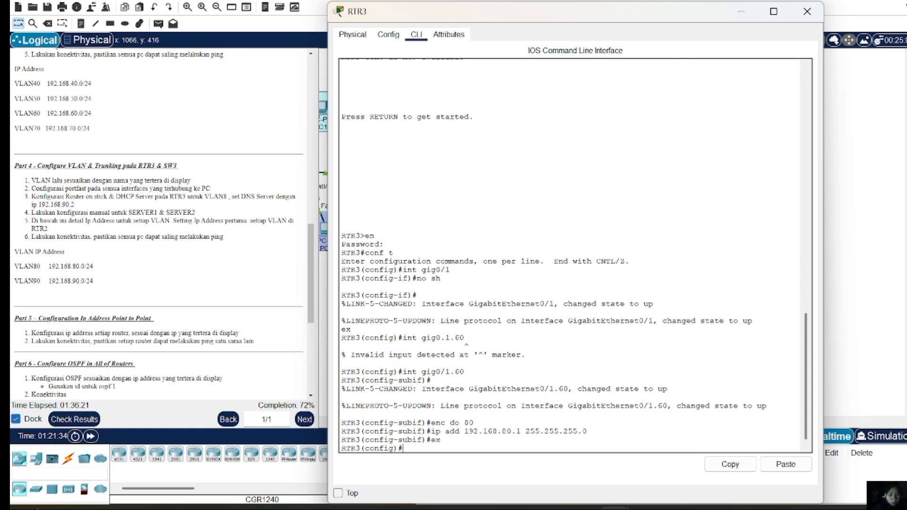
Create subinterface Gig0/1.90 with dot1Q encapsulation for VLAN 90
type("int gig")
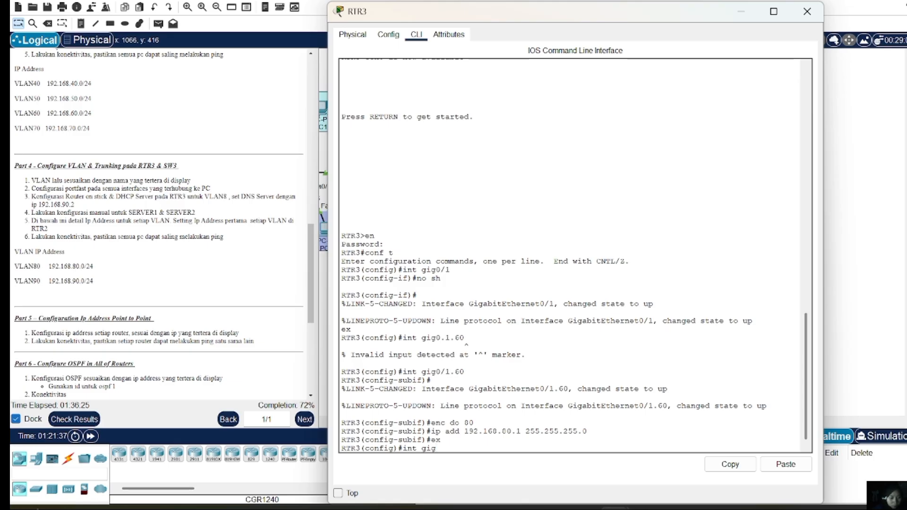
type("0/")
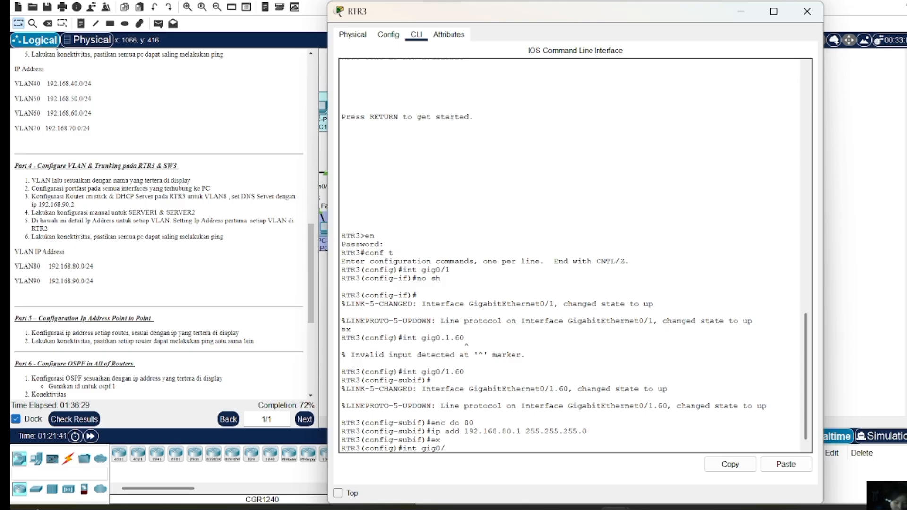
type("1.90")
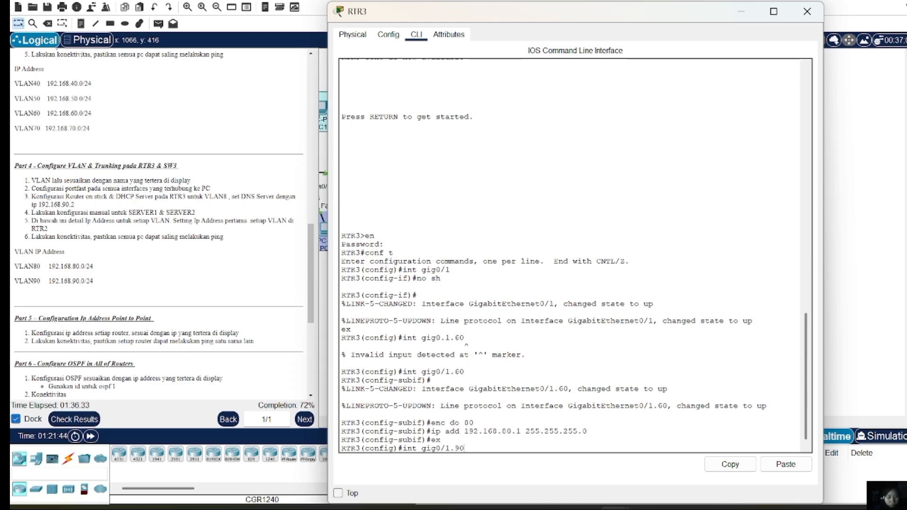
key("Return")
type("enc do 80")
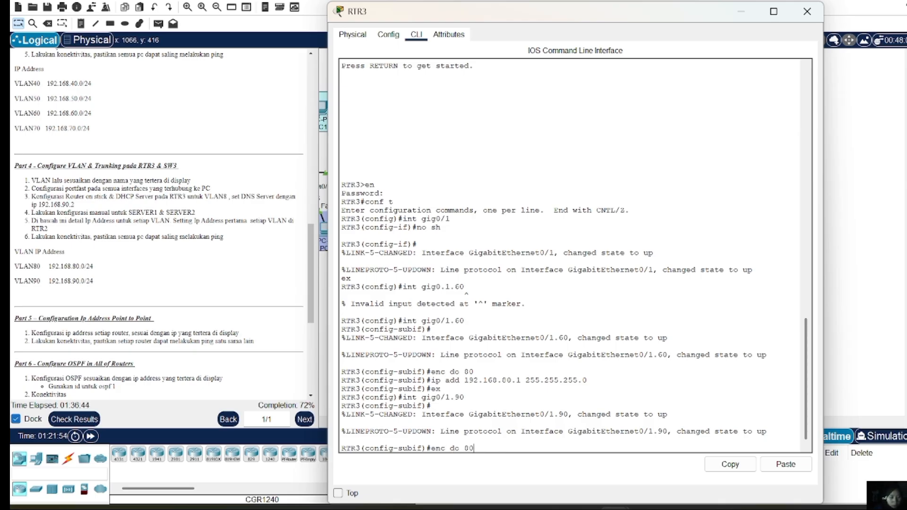
key("BackSpace")
key("BackSpace")
type("90")
key("Return")
Assign 192.168.90.1 255.255.255.0 to Gig0/1.90 and bring it up with no shutdown
key("Up")
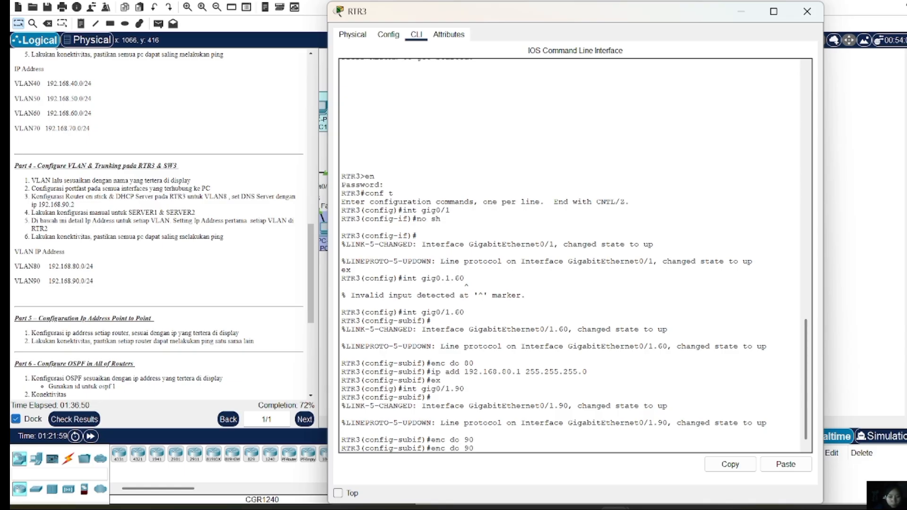
key("Up")
key("Up")
key("Up")
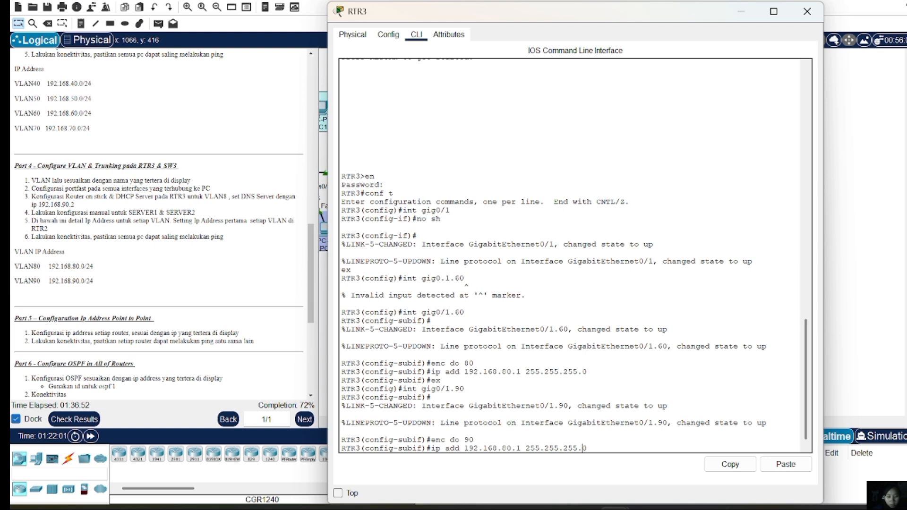
key("Left")
key("Left")
key("Left")
key("Left")
key("Left")
key("Left")
key("Left")
key("Left")
key("BackSpace")
type("9")
key("Return")
type("no sh")
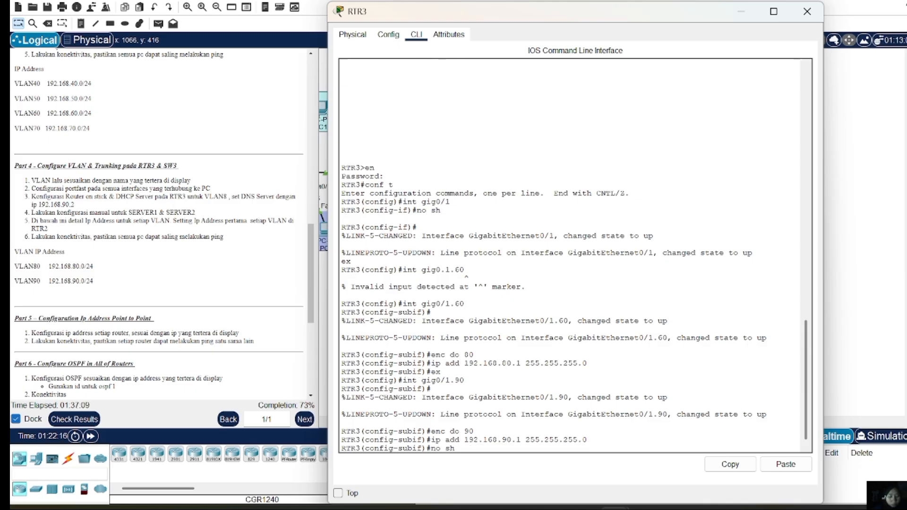
key("Return")
type("ex")
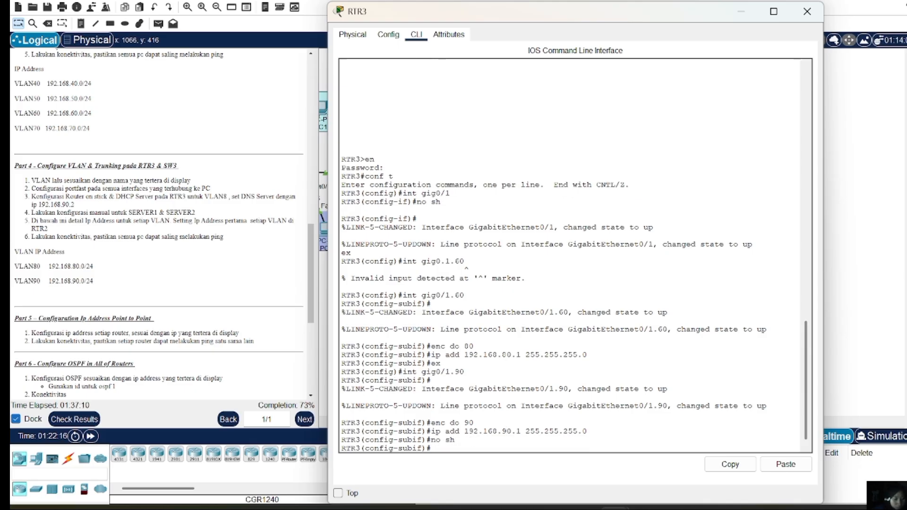
key("Return")
Re-enter Gig0/1.90 and apply no shutdown again
type("int gig")
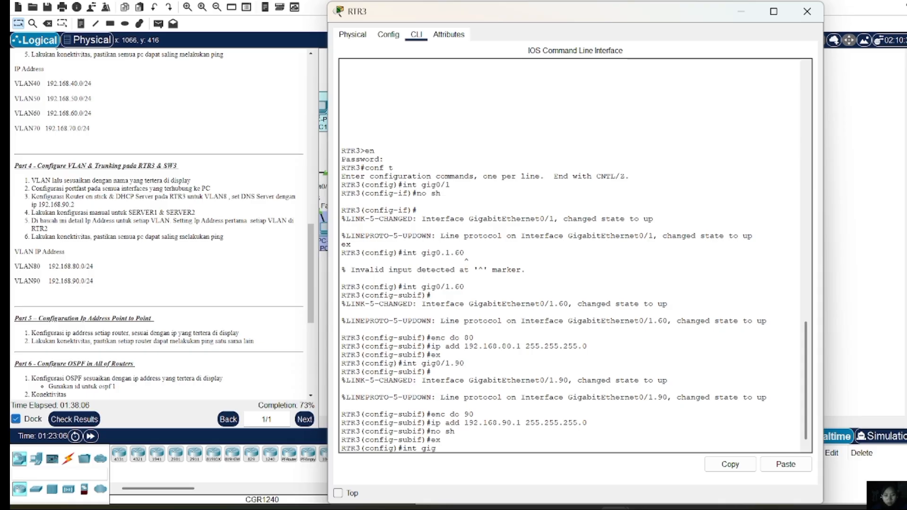
type("0/1.90")
key("Return")
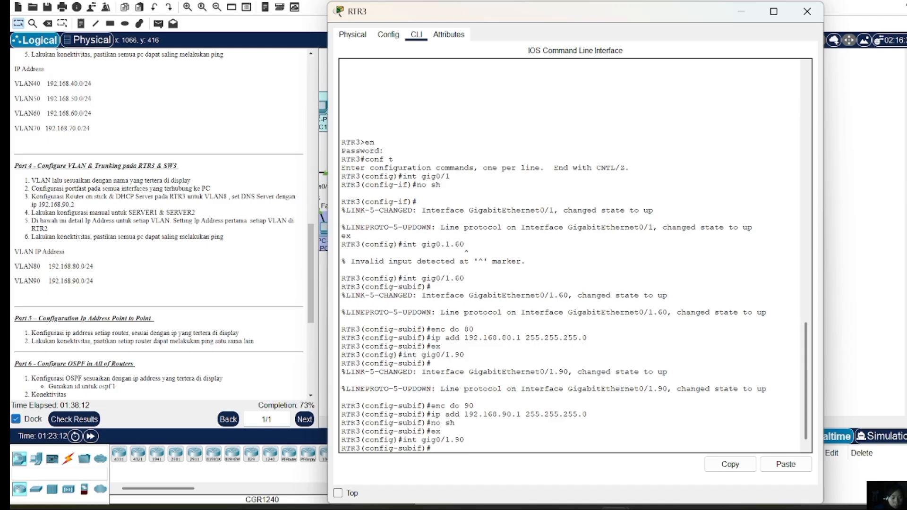
type("no sh")
key("Return")
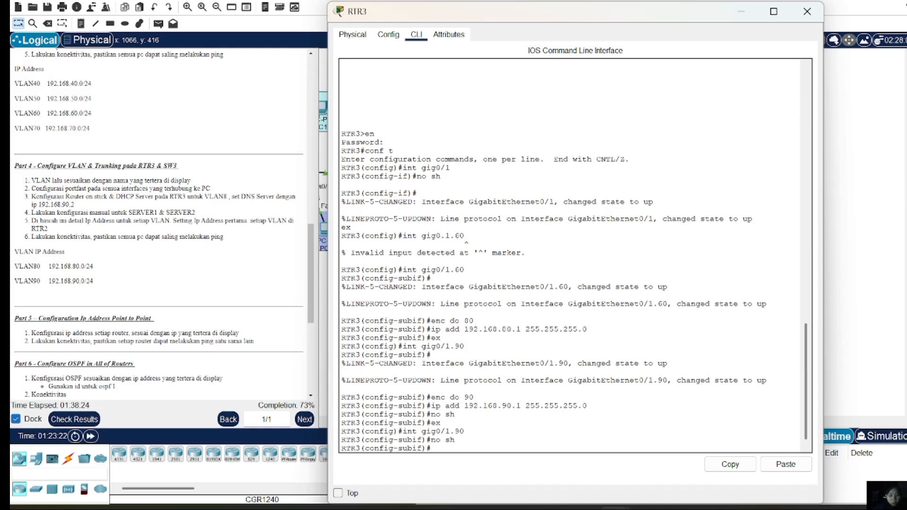
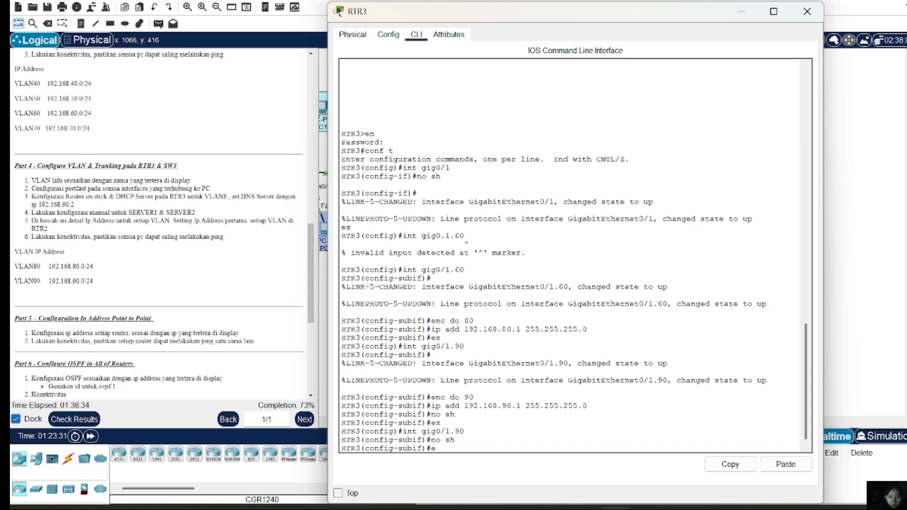
Exit subinterface Gig0/1.90 back to RTR3's global configuration mode
type("ex")
key("Return")
key("Return")
key("Return")
key("Return")
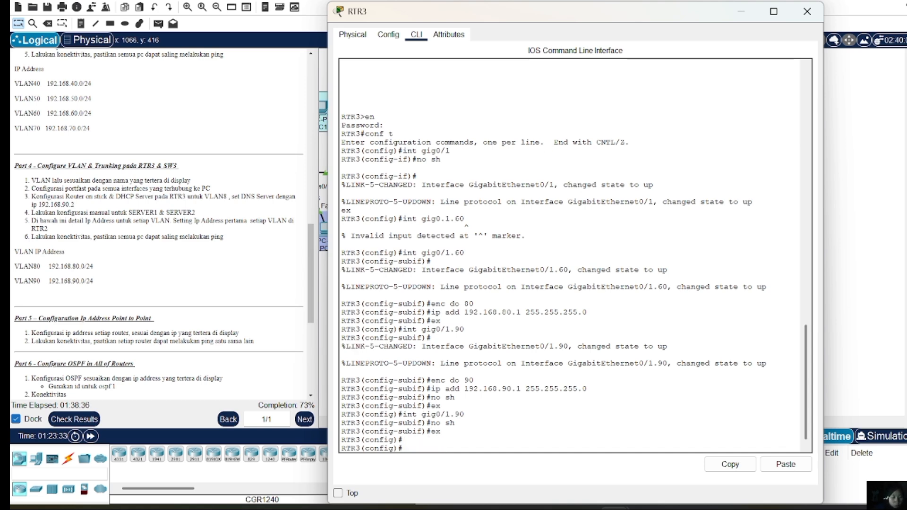
Create DHCP pool VLAN80 on RTR3 with network 192.168.80.0 255.255.255.0
type("ip ")
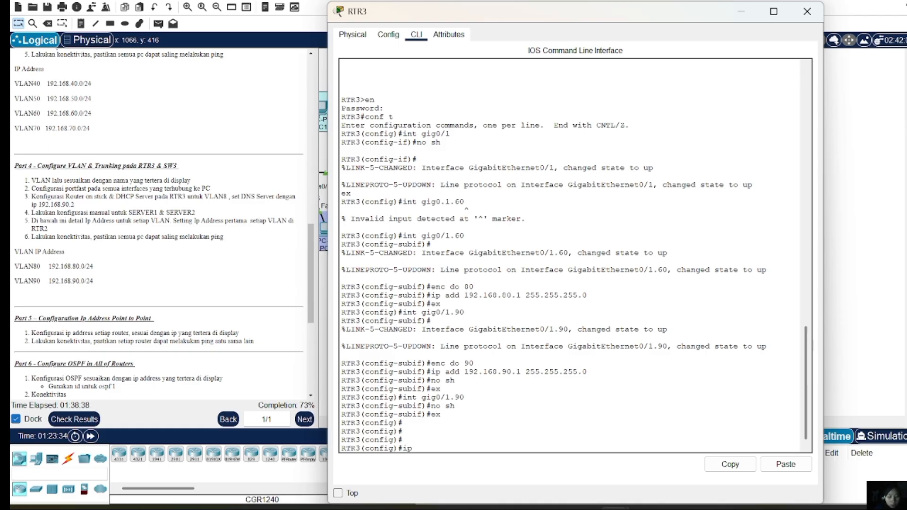
type("dhcp pool")
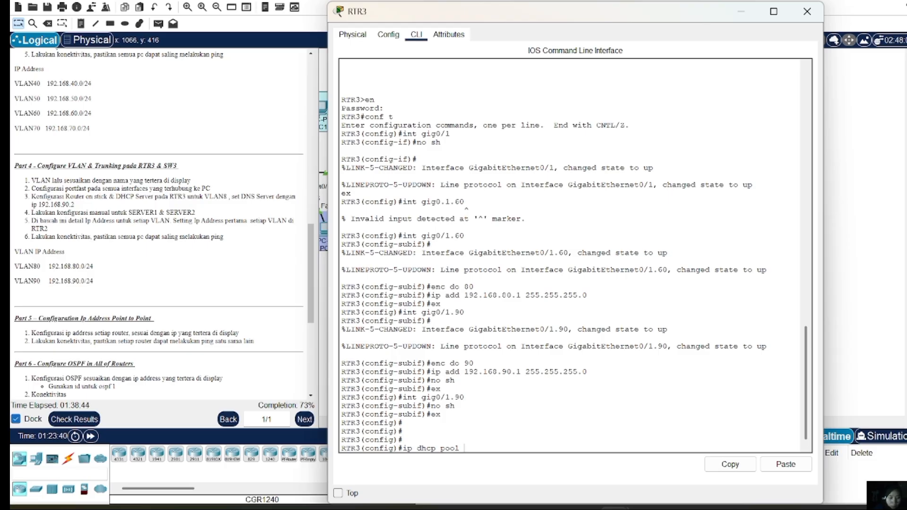
type(" VLAN80")
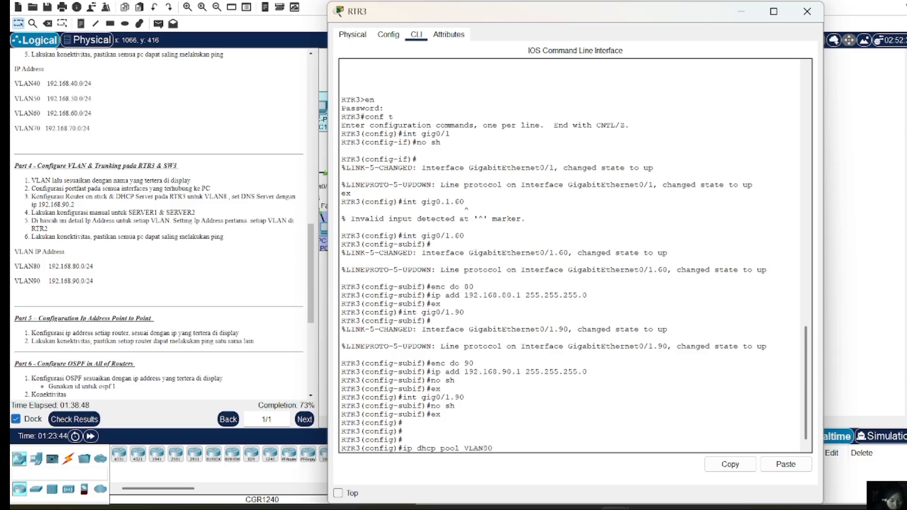
key("Return")
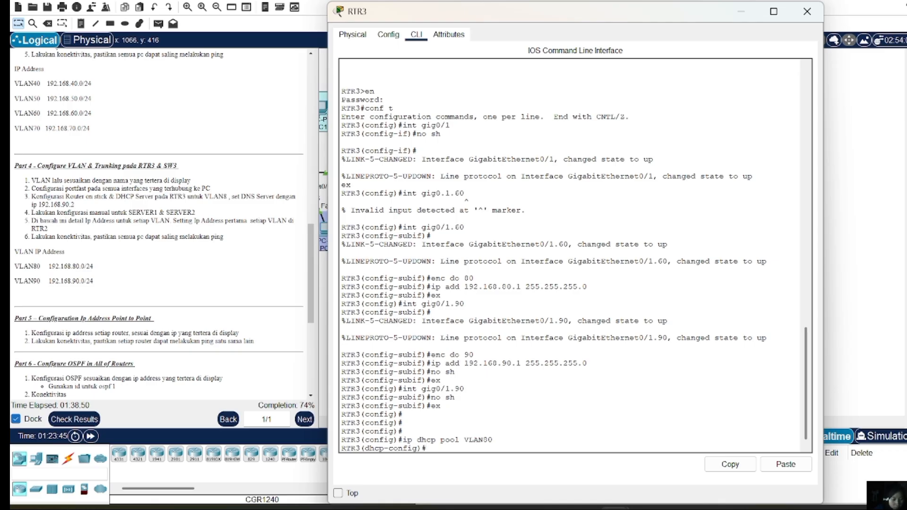
type("NETW")
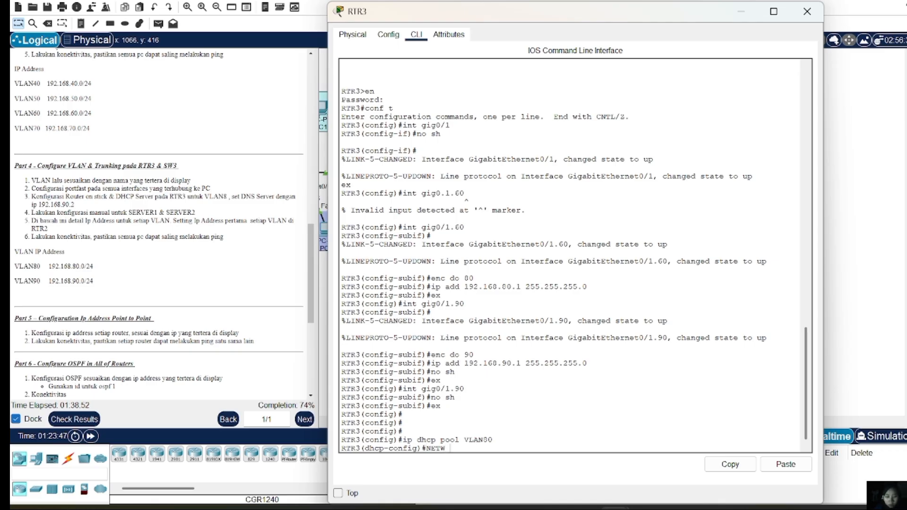
key("BackSpace")
type("netw 192.168")
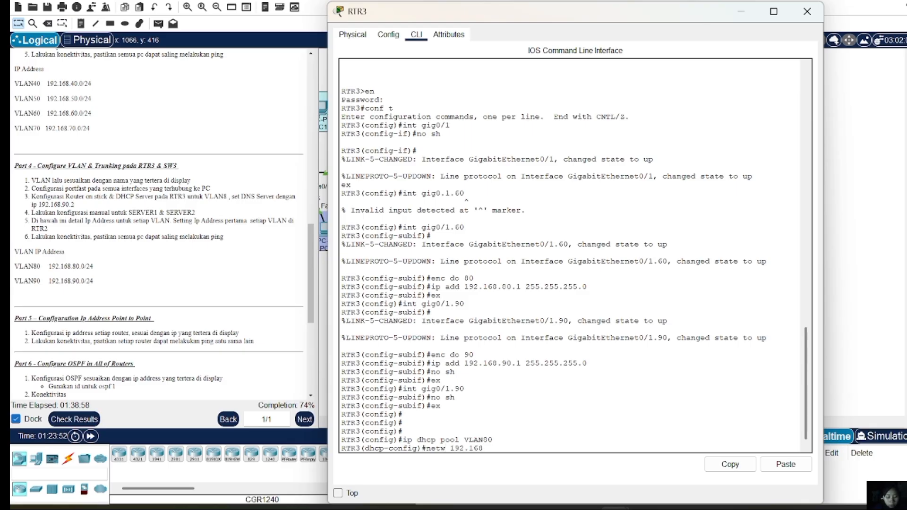
type(".80.0 2")
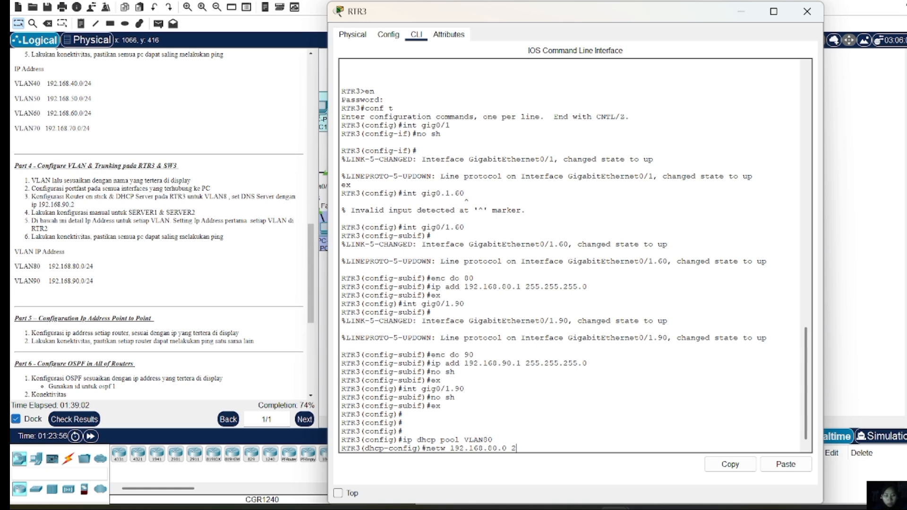
type("55.255.255.0")
key("Return")
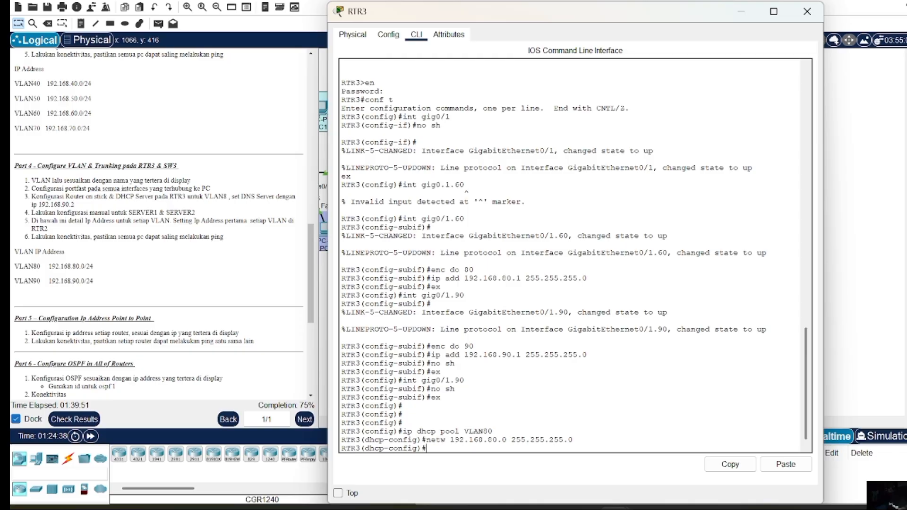
Give pool VLAN80 default router 192.168.80.1 and DNS server 192.168.90.2
type("de")
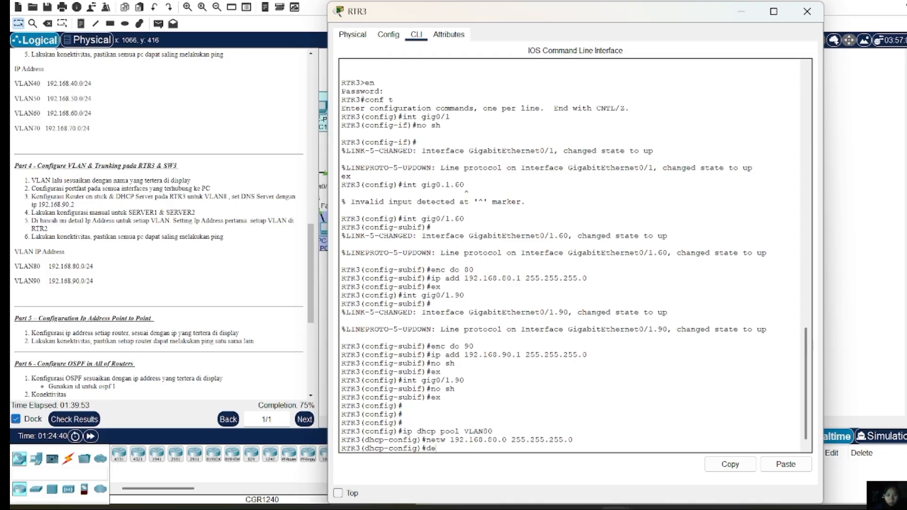
type(" 10")
key("BackSpace")
type("9")
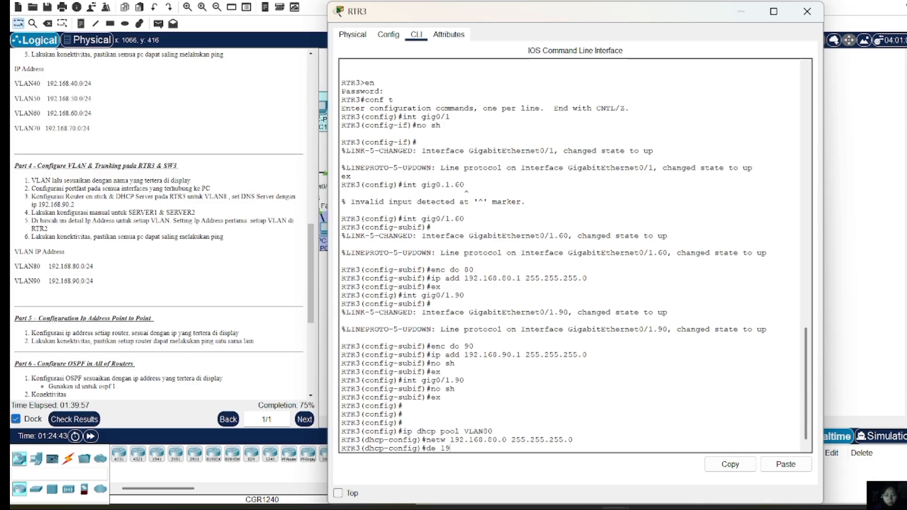
type("2.168.80.1")
key("Return")
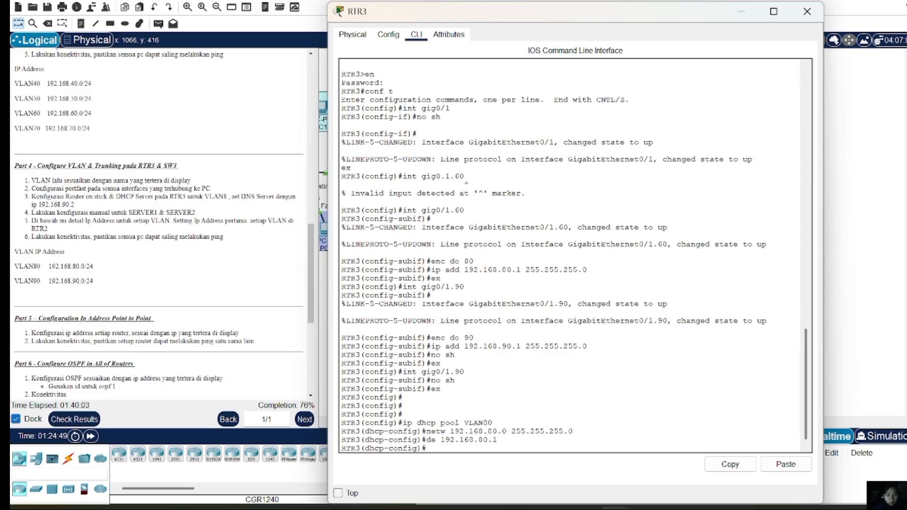
type("dn")
type("192.16")
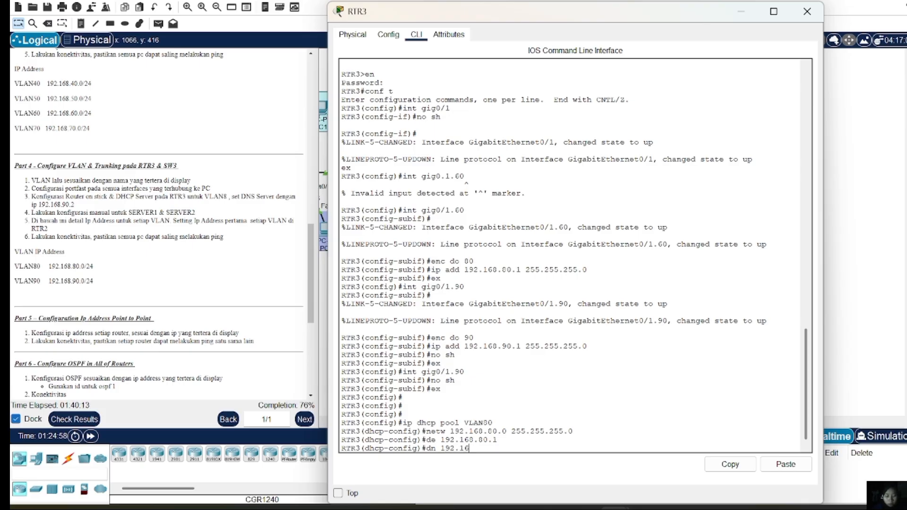
type("8.90.2")
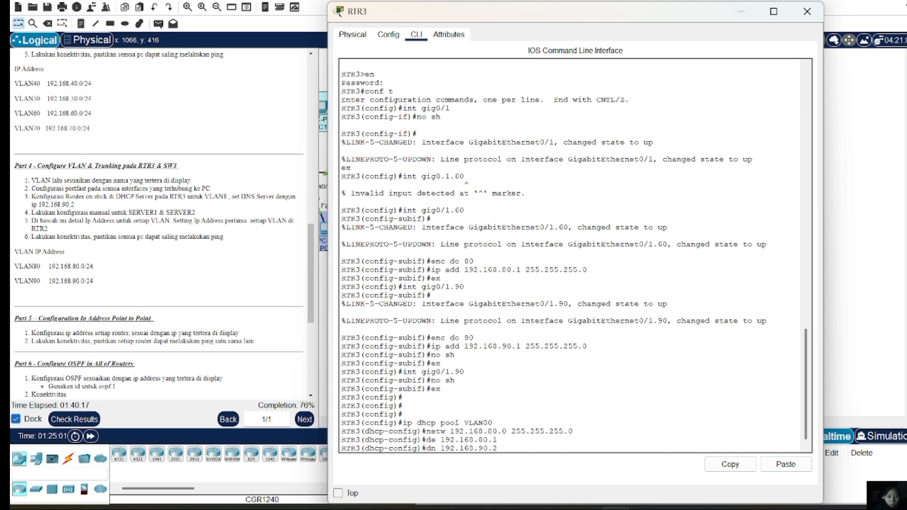
key("Return")
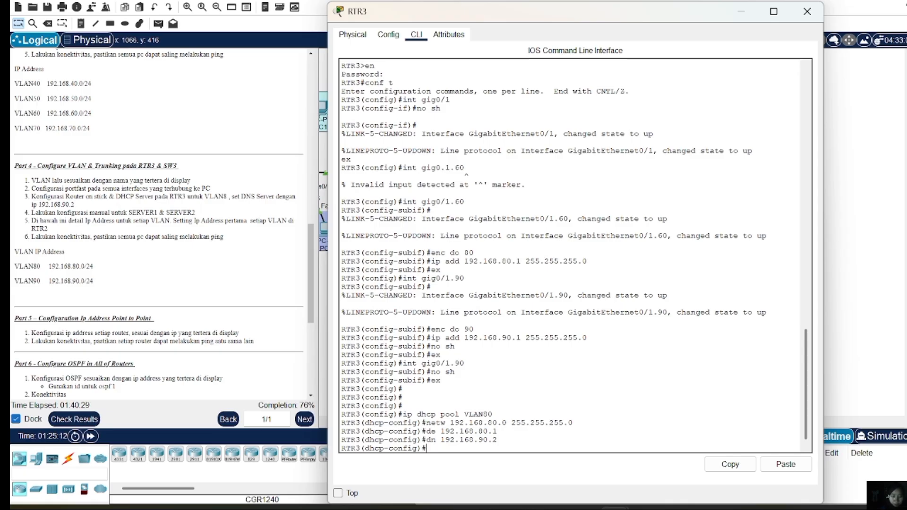
type("ip ")
type("dhcp")
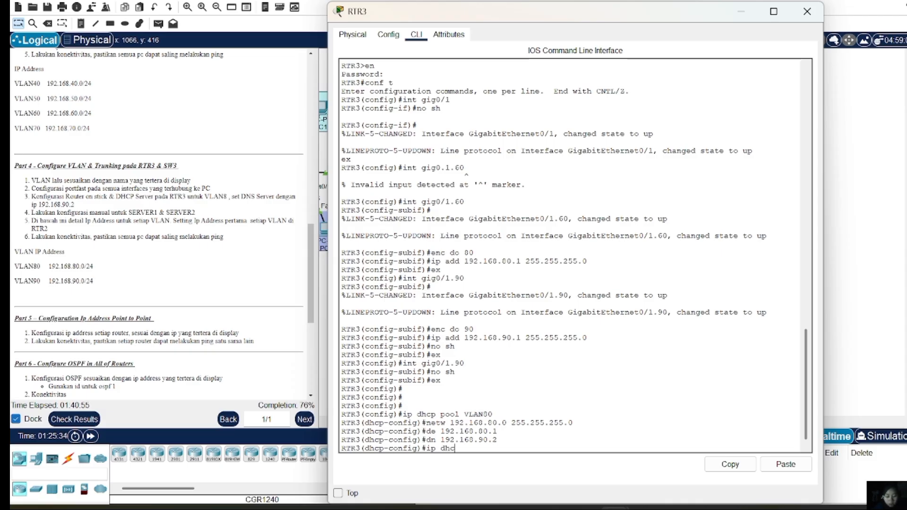
type(" ex")
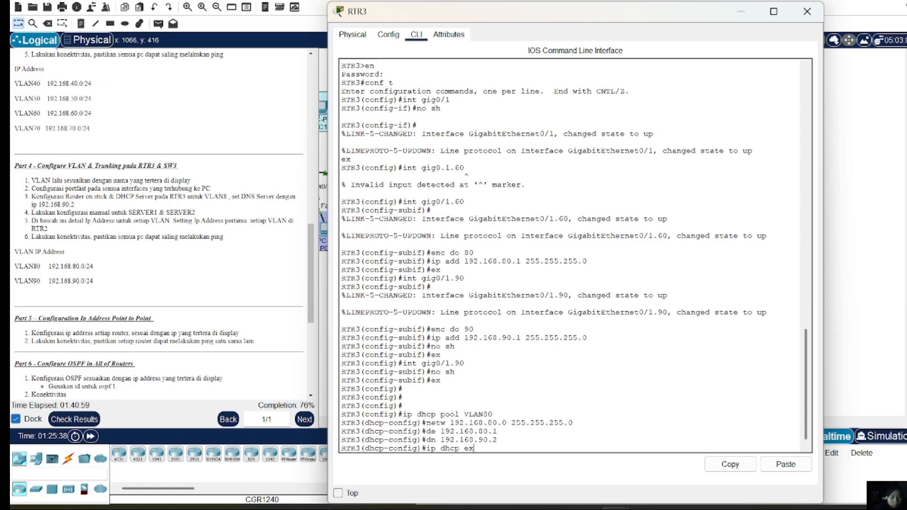
type("cluded")
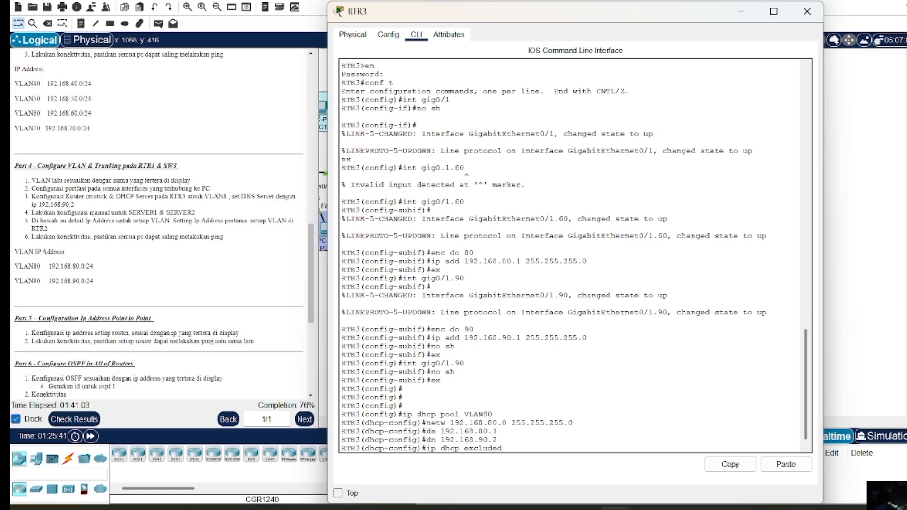
type("-ad")
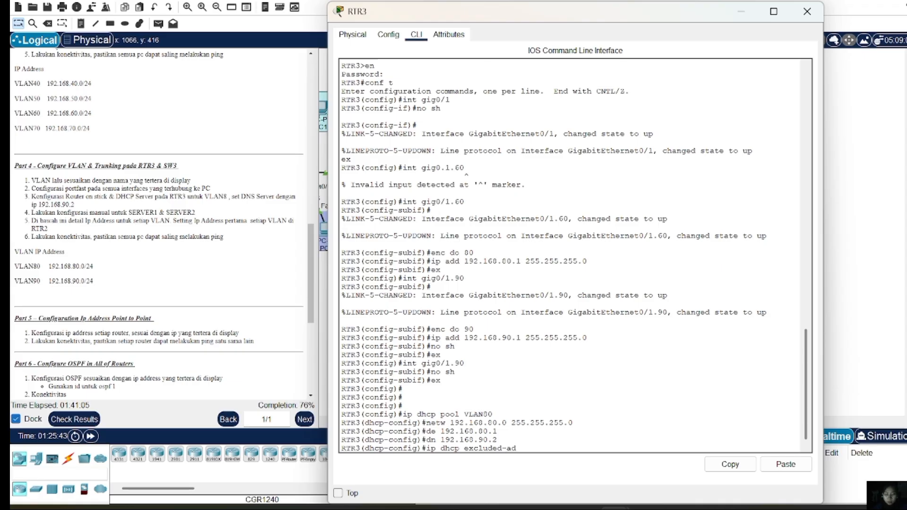
type("ress")
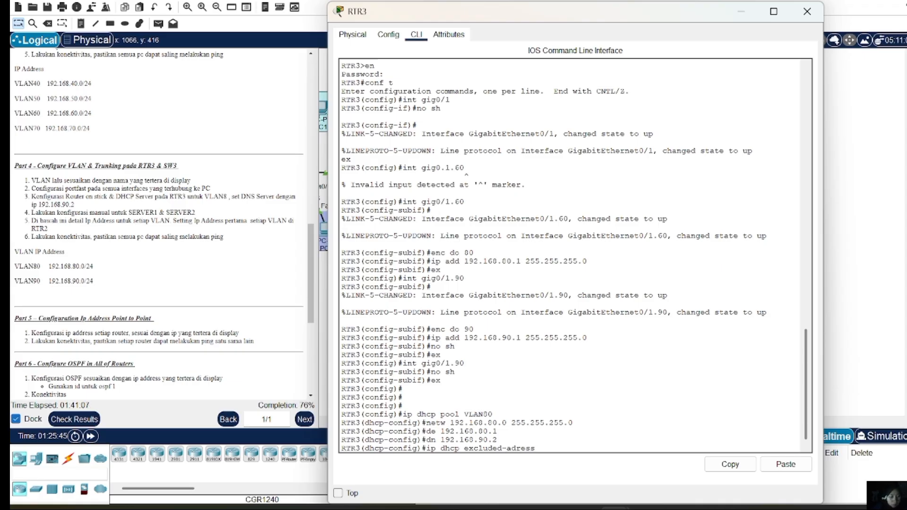
type(" 192.1")
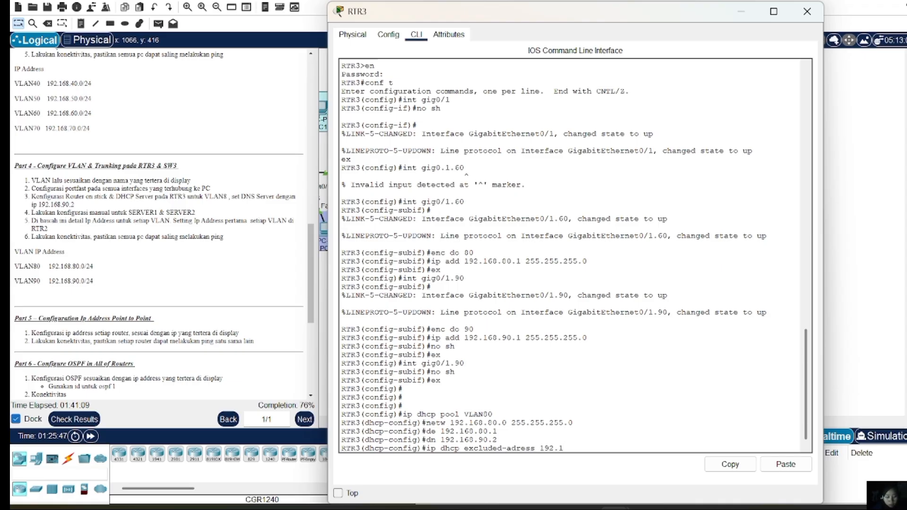
type("68.")
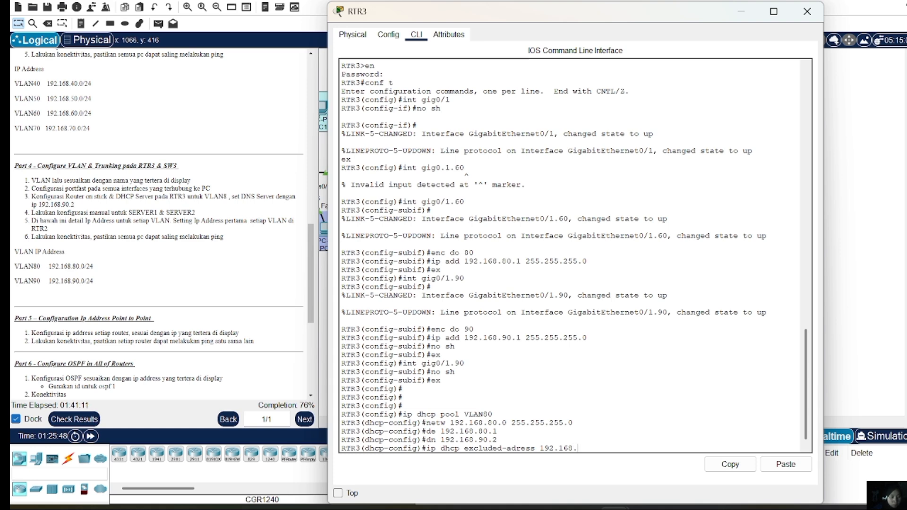
type("80.1")
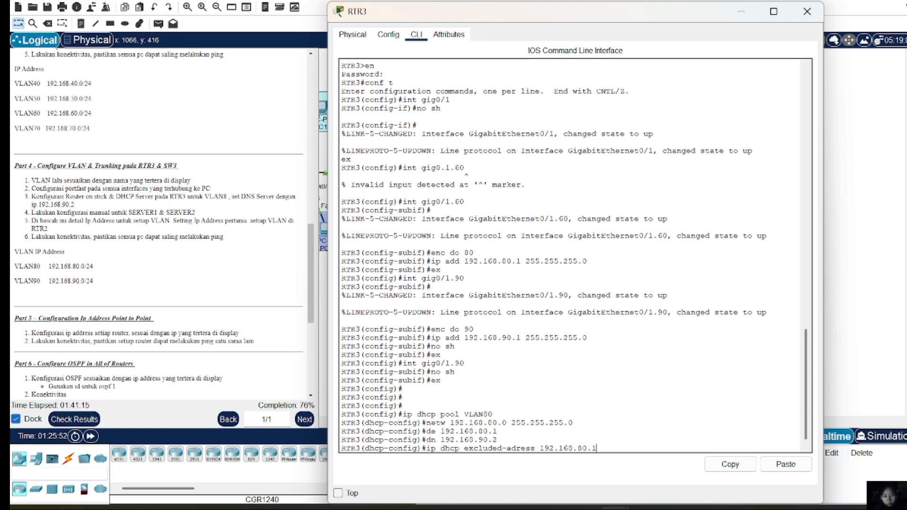
Correct the 'excluded-adress' typo and exclude 192.168.80.1 from DHCP leasing
key("Return")
key("Up")
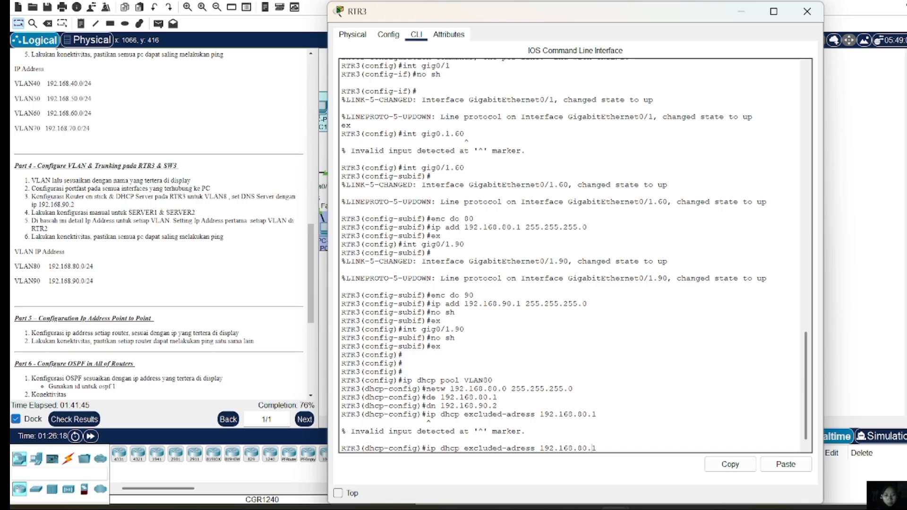
key("Left")
key("Left")
key("Left")
key("Left")
key("Left")
key("Left")
key("Left")
key("Left")
key("Left")
key("Left")
type("d")
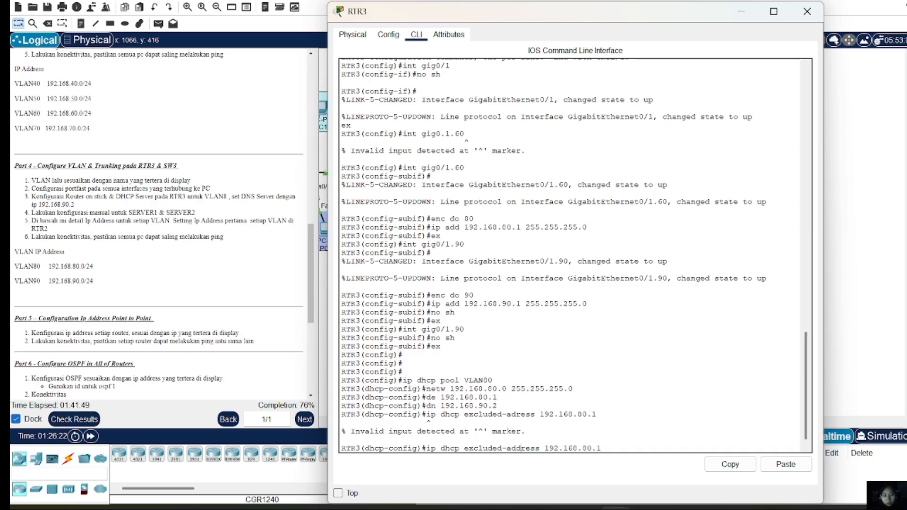
key("Return")
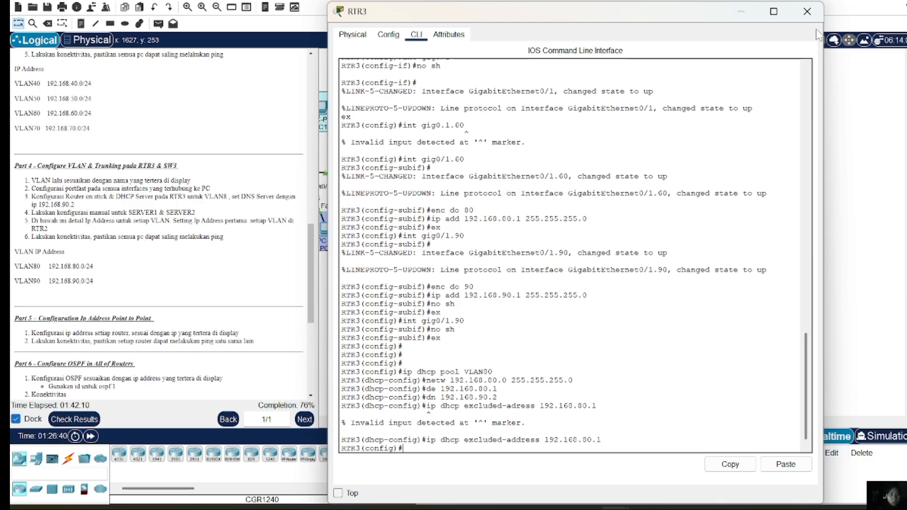
Switch PC22's IP configuration to DHCP, then open PC23 to check it
left_click(807, 12)
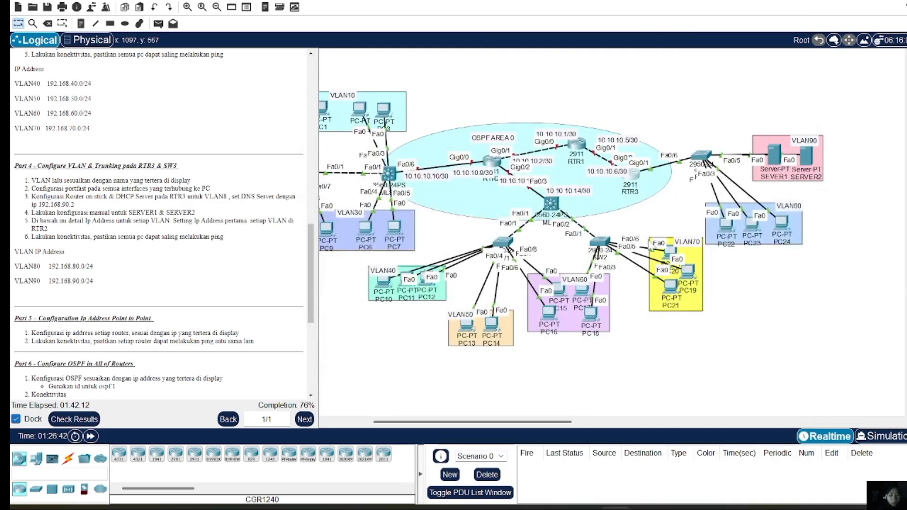
left_click(727, 226)
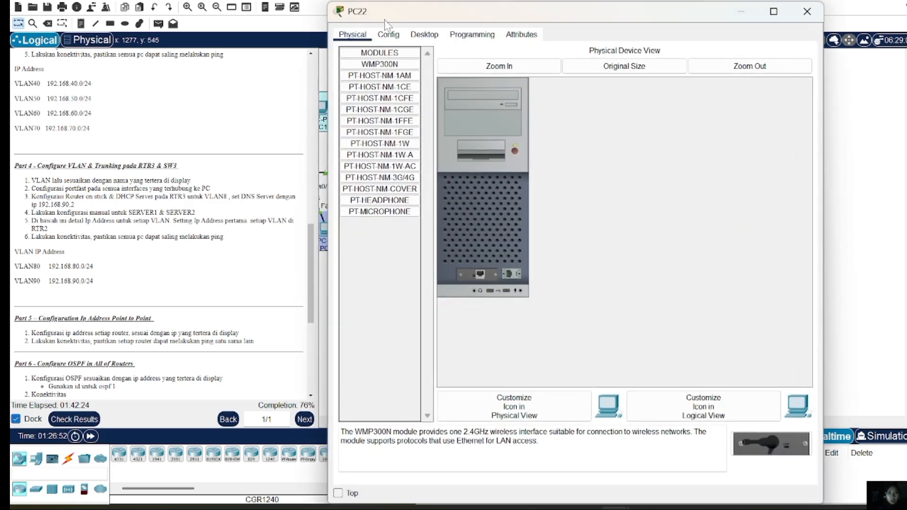
left_click(420, 36)
left_click(392, 69)
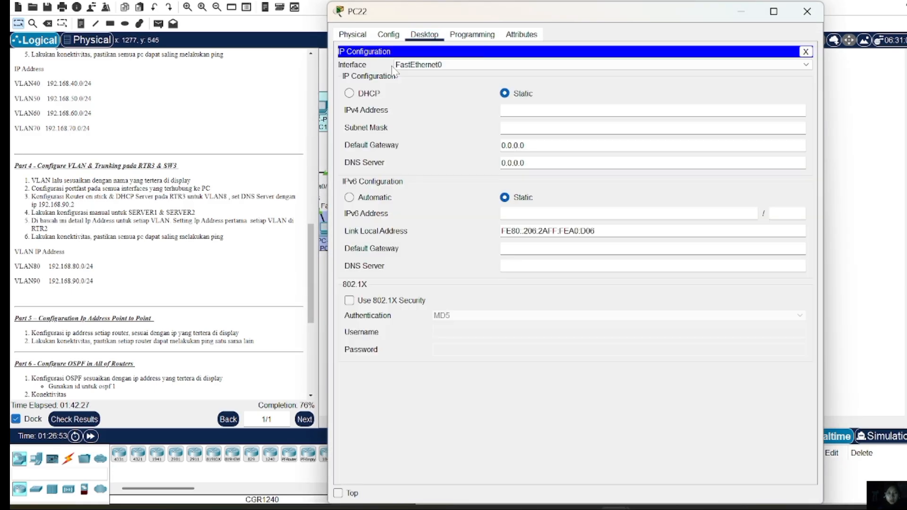
left_click(350, 93)
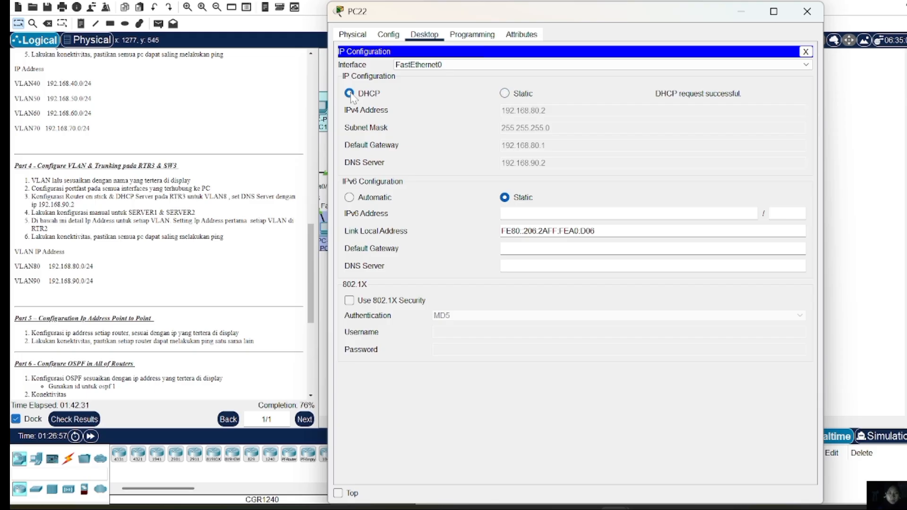
left_click(807, 11)
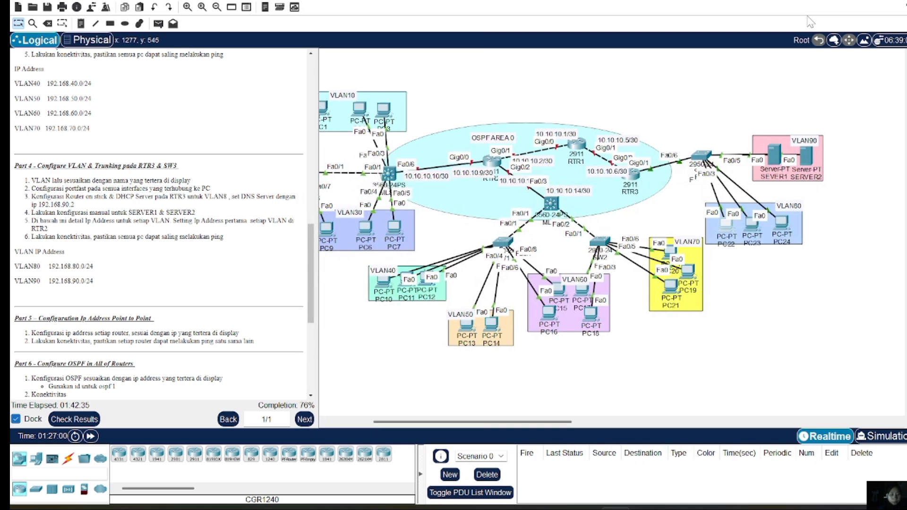
left_click(753, 220)
left_click(819, 10)
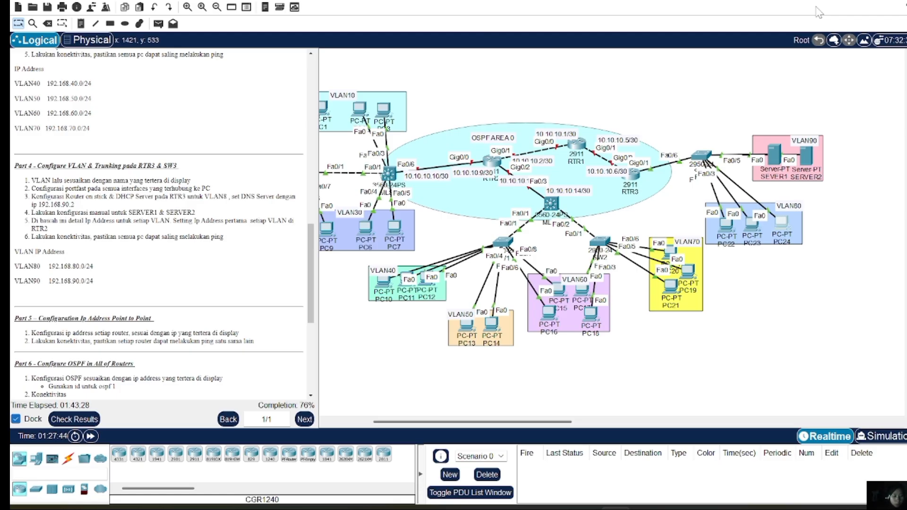
Give SEVER1 static IP 192.168.90.2/24, gateway 192.168.90.1 and DNS 192.168.90.2
left_click(775, 154)
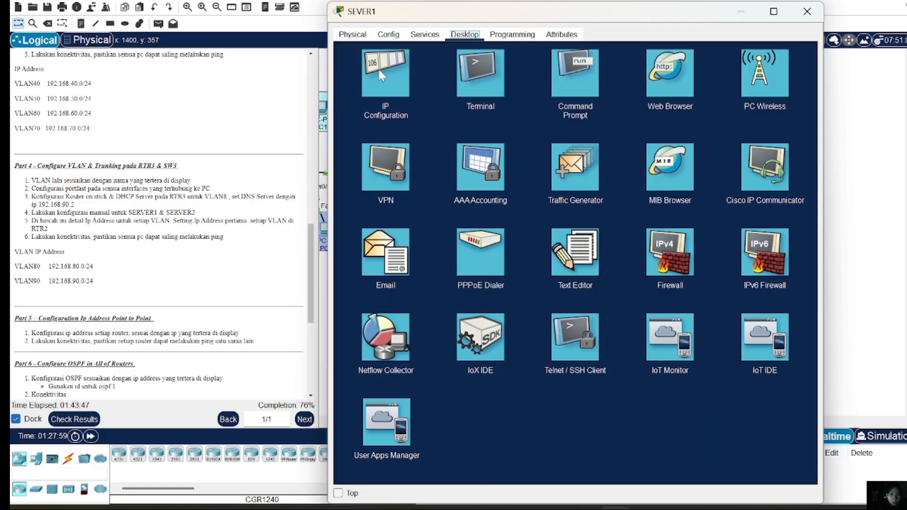
left_click(381, 71)
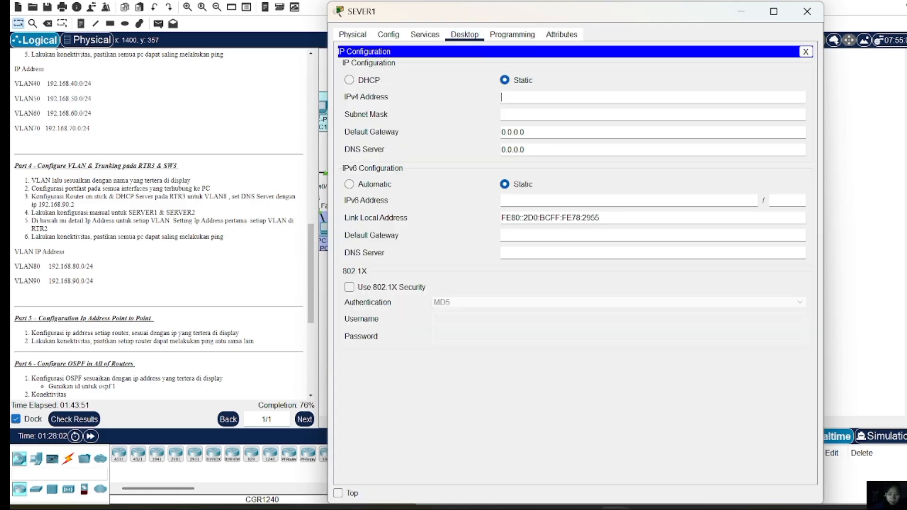
type("192.16")
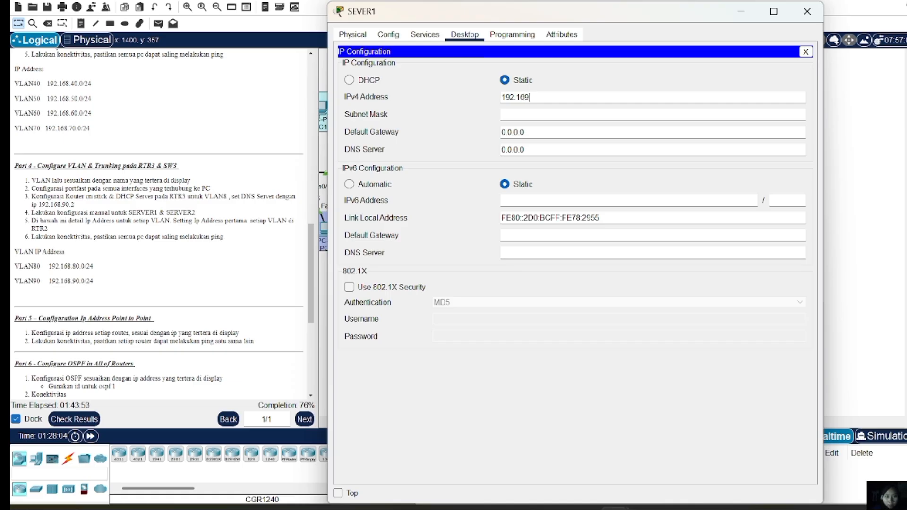
type("8.90.2")
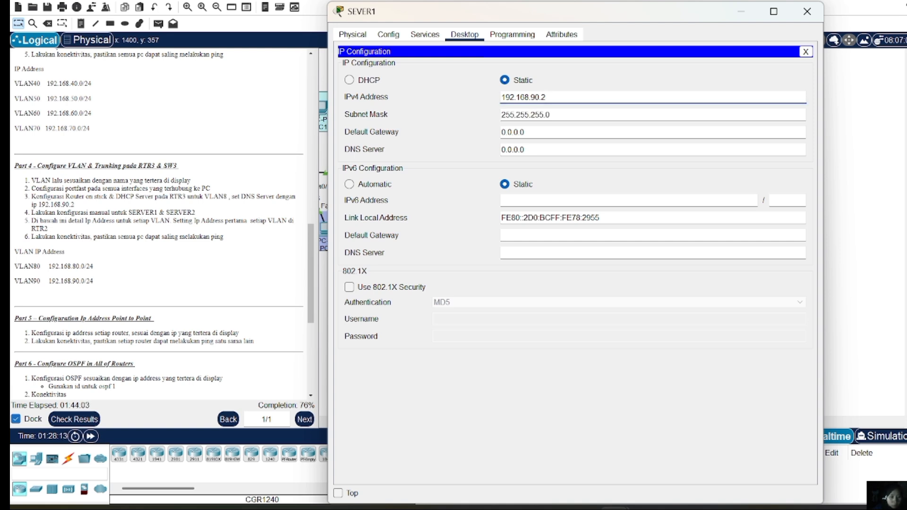
key("BackSpace")
key("BackSpace")
key("BackSpace")
type("0.2")
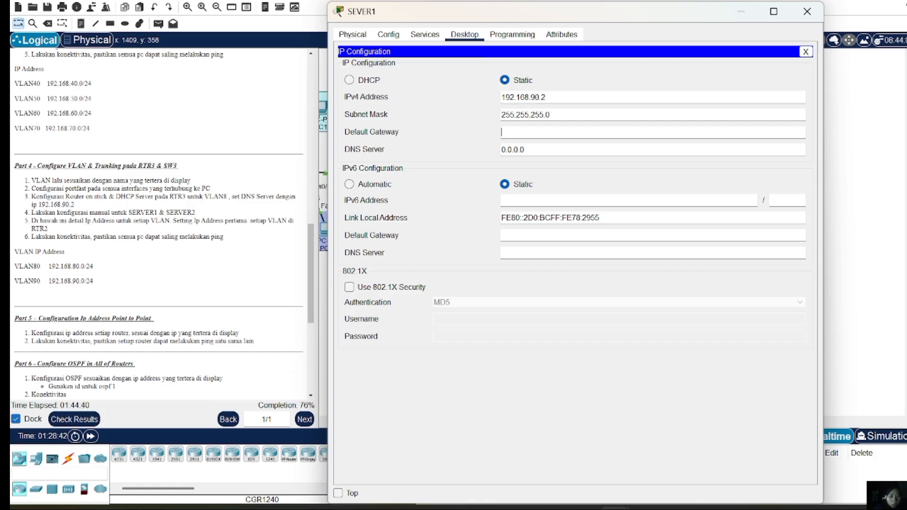
type("192.168")
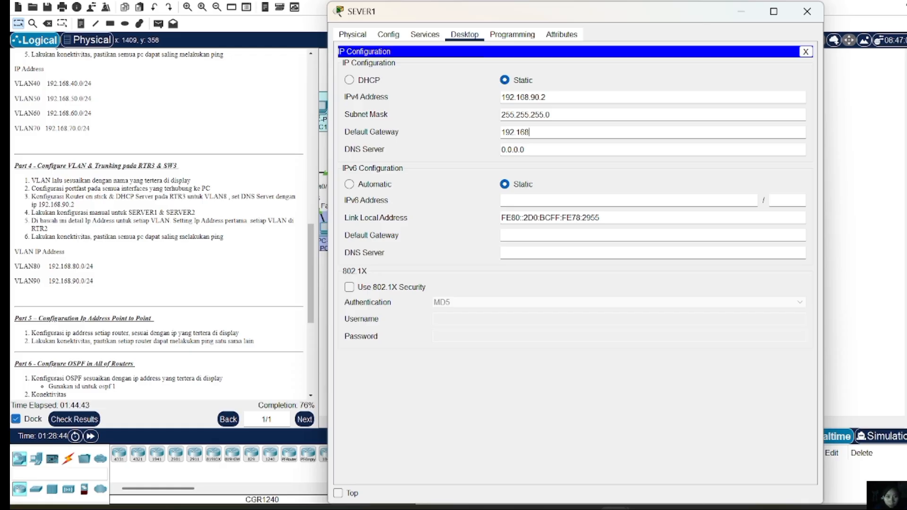
type(".90.1")
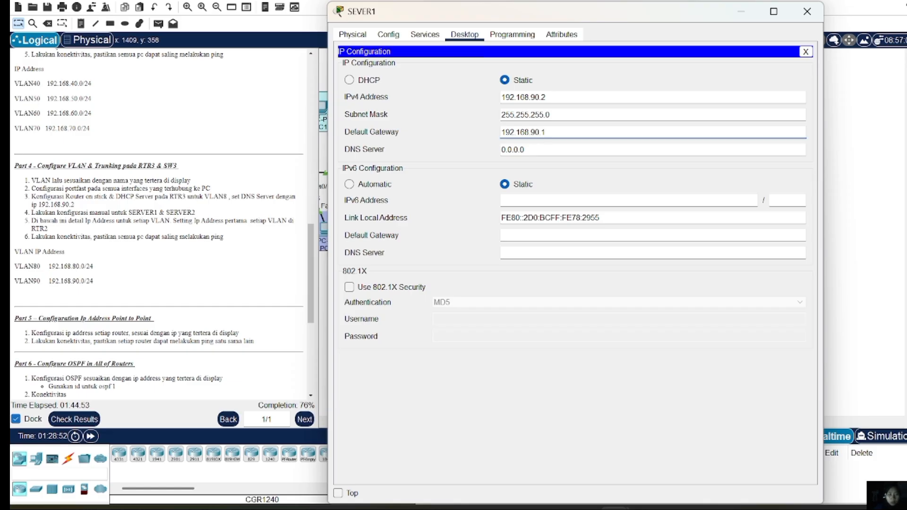
key("Tab")
key("BackSpace")
type("192")
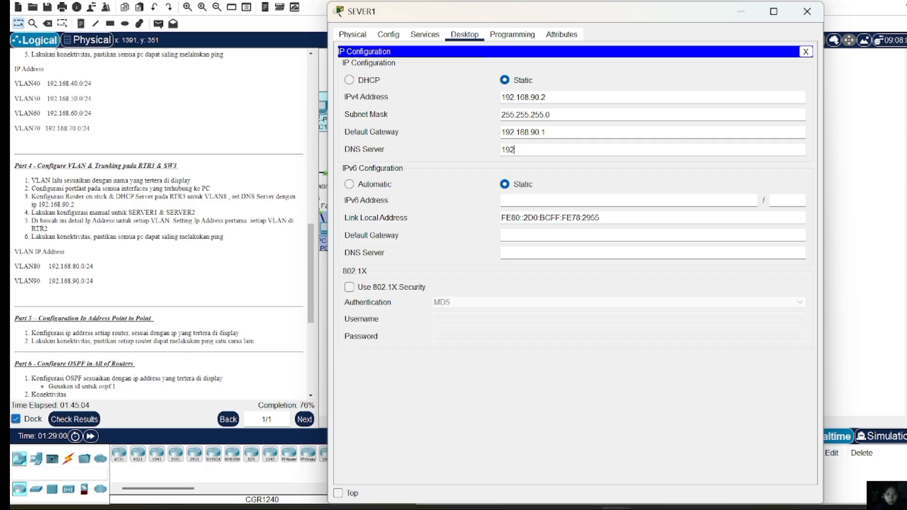
type(".168.90.2")
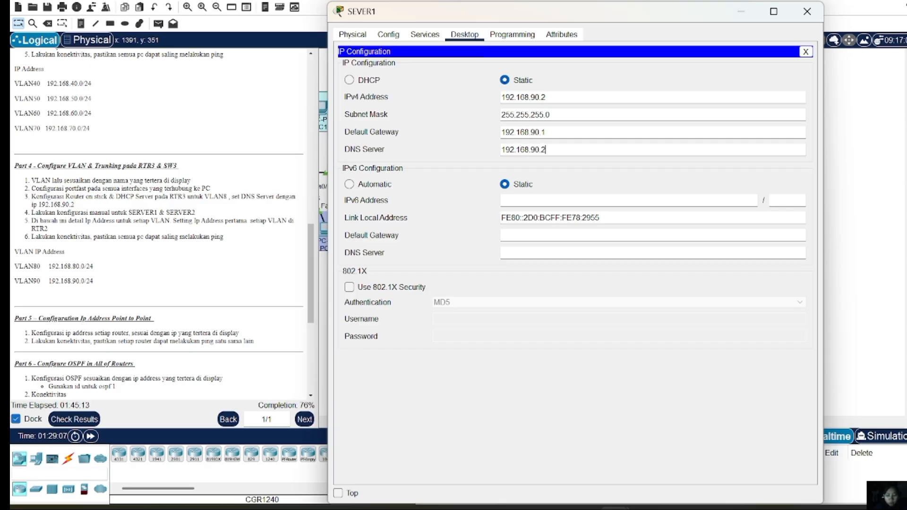
left_click(802, 20)
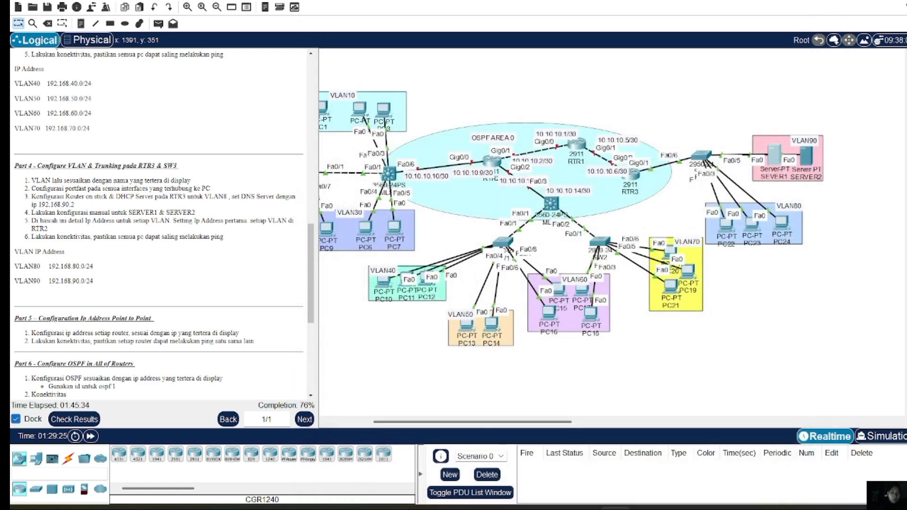
Enter SERVER2's address 192.168.90.3, mask 255.255.255.0, gateway 192.168.90.1 and DNS 192.168.90.2
left_click(806, 155)
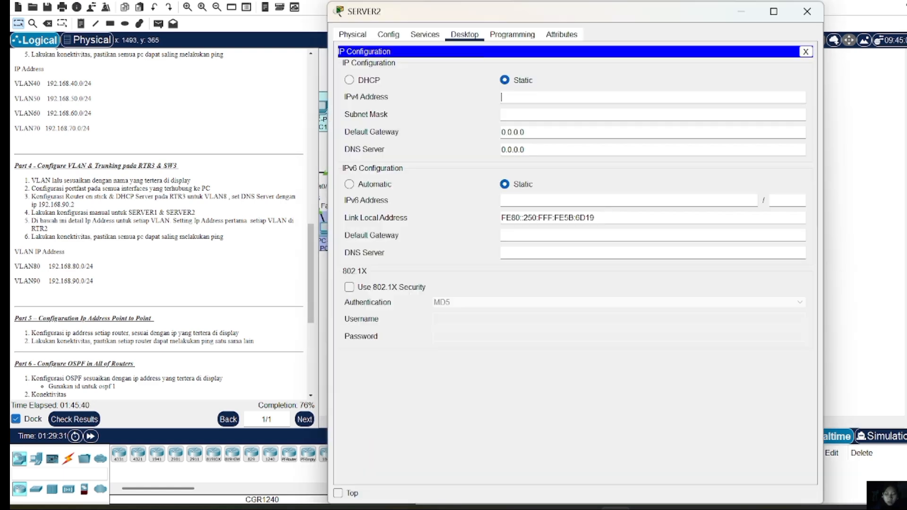
type("192.168.90")
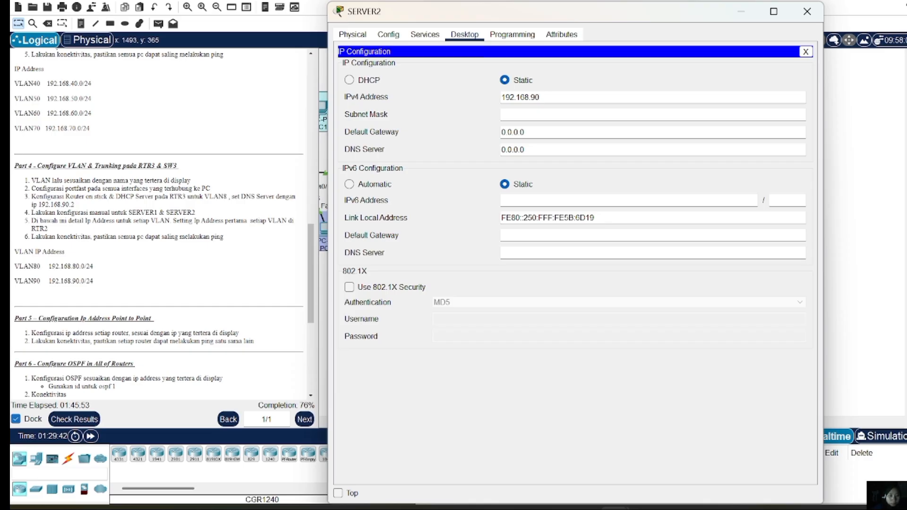
type(".3")
key("Return")
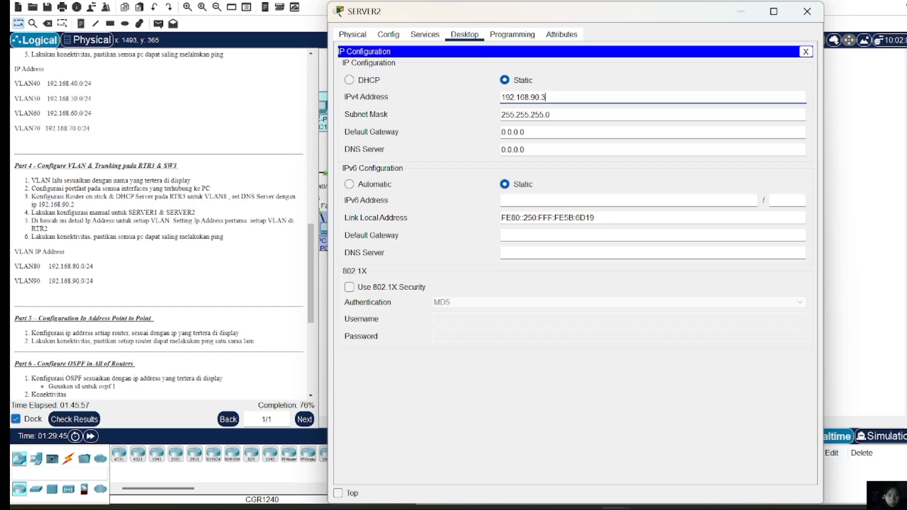
left_click(524, 132)
key("BackSpace")
key("BackSpace")
key("BackSpace")
key("BackSpace")
key("BackSpace")
key("BackSpace")
key("BackSpace")
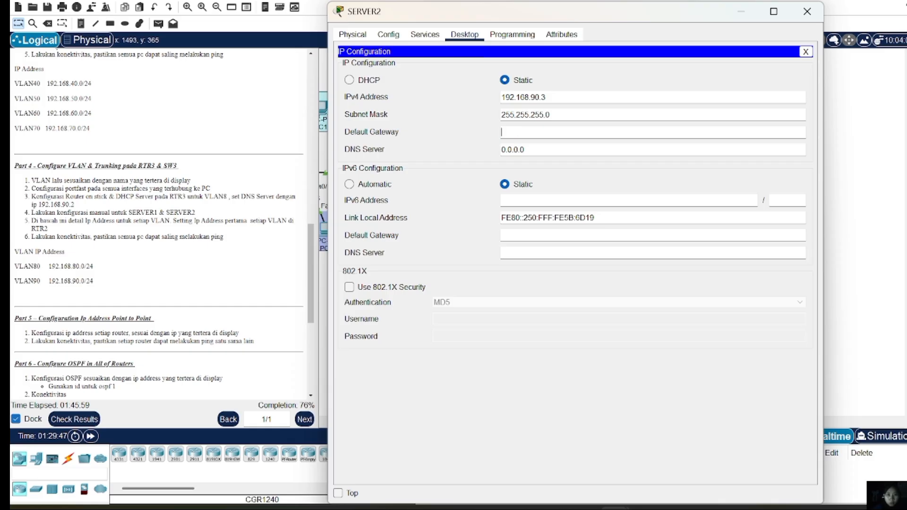
type("192.1")
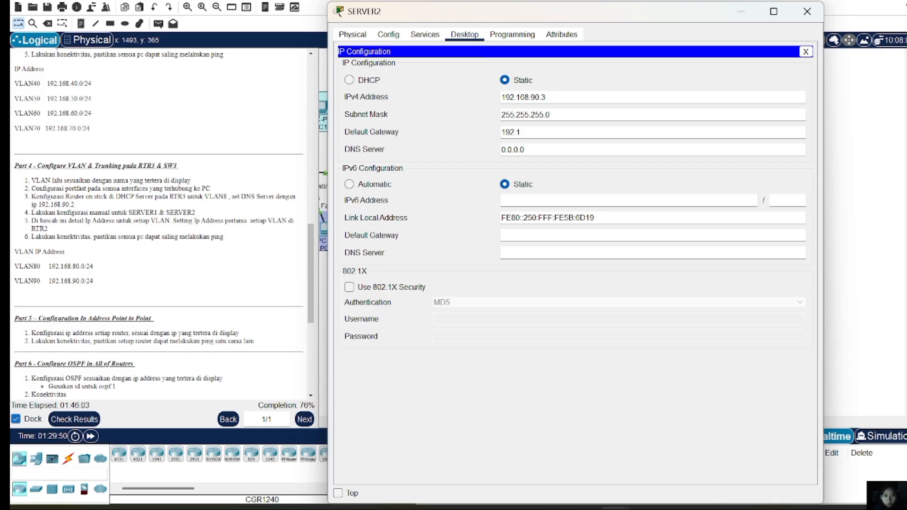
type("68.90.1")
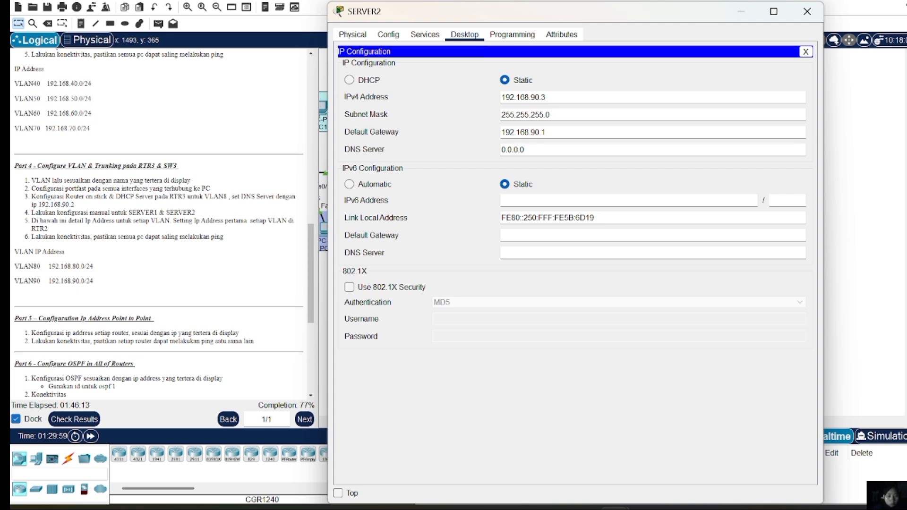
key("BackSpace")
key("BackSpace")
key("BackSpace")
key("BackSpace")
key("BackSpace")
key("BackSpace")
key("BackSpace")
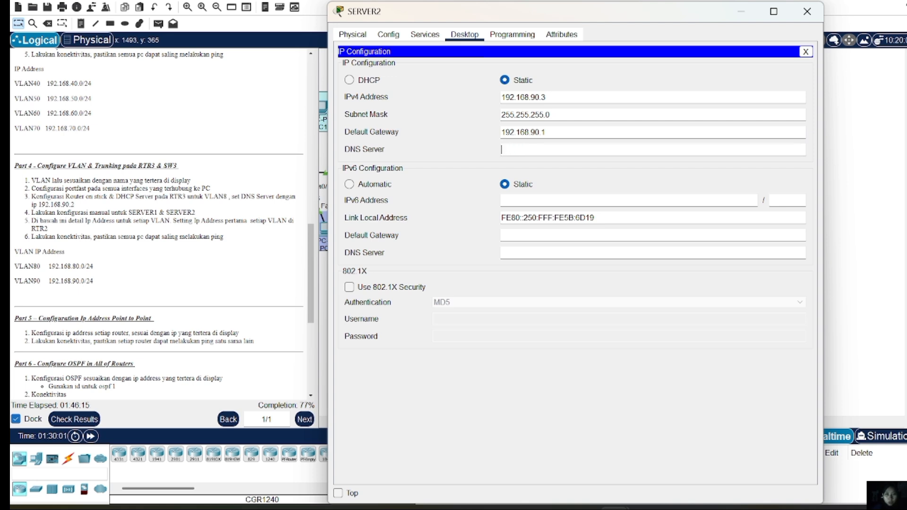
type("192.168.90")
type(".2")
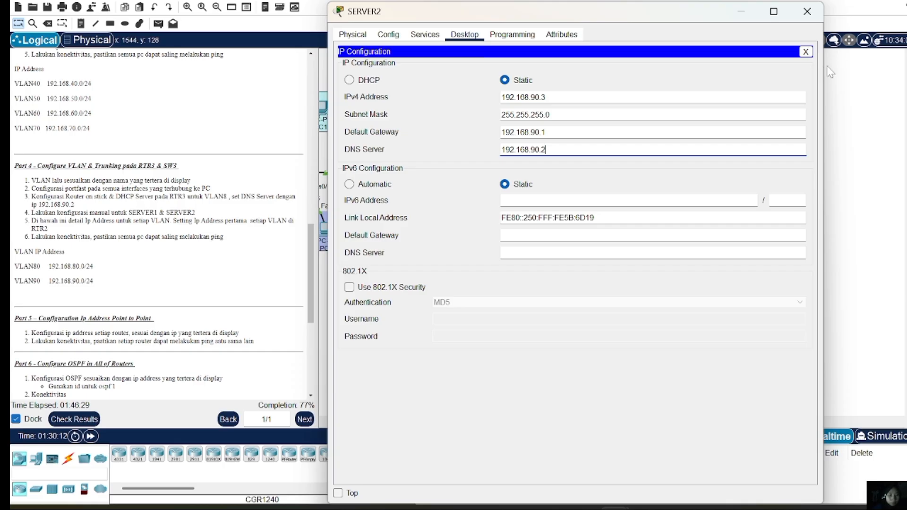
Send simple PDUs from PC22 to SEVER1 until the ping shows Successful
left_click(808, 14)
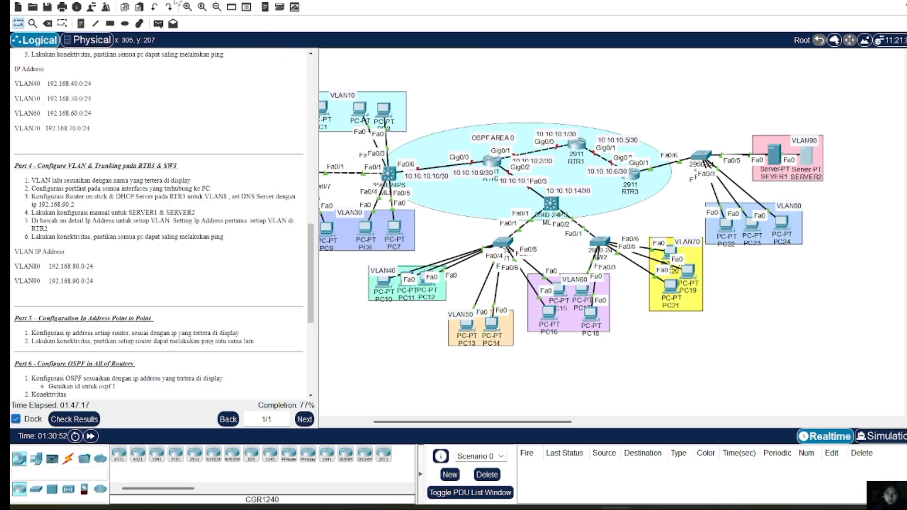
left_click(158, 23)
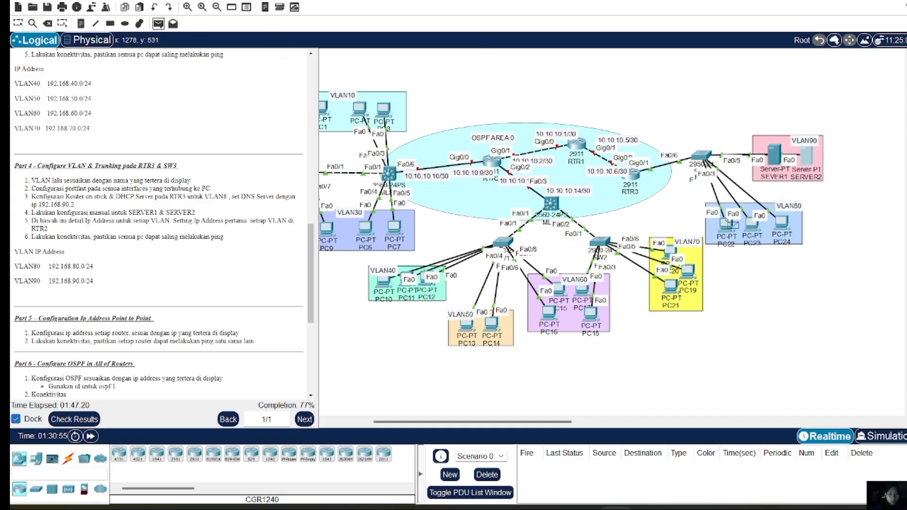
left_click(725, 223)
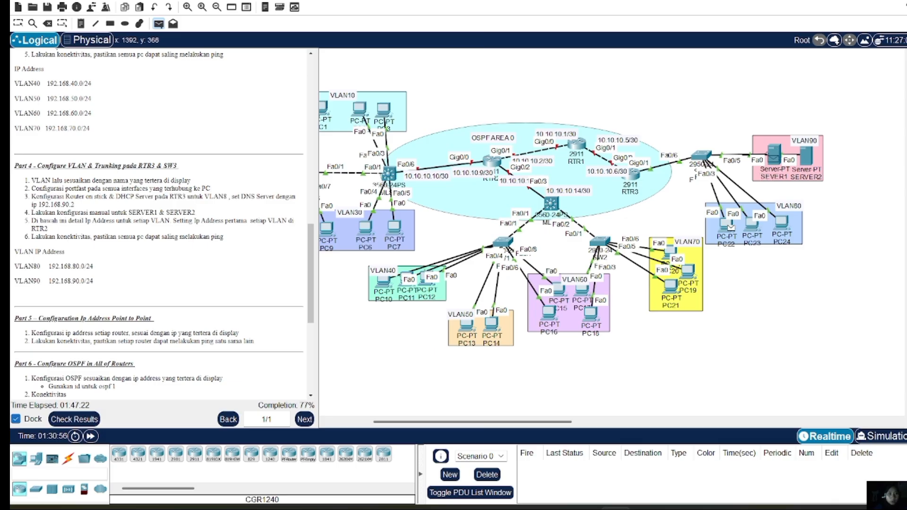
left_click(771, 158)
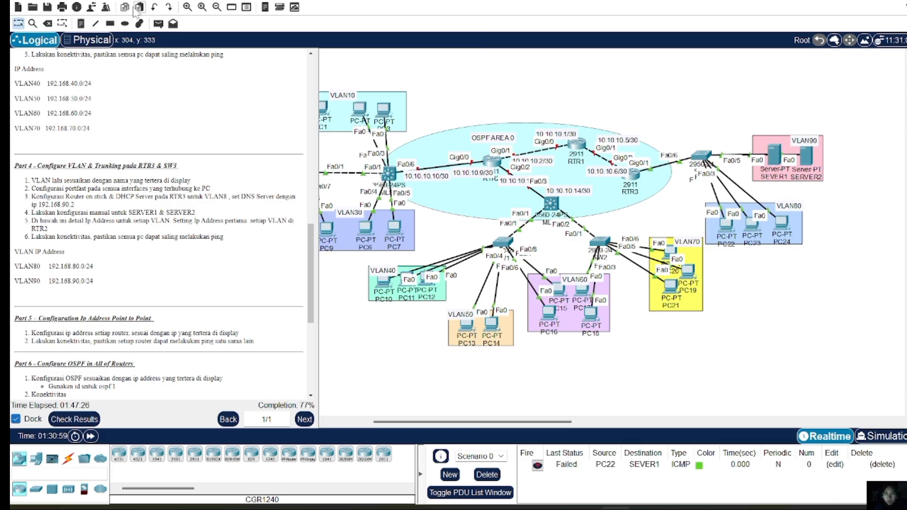
left_click(158, 23)
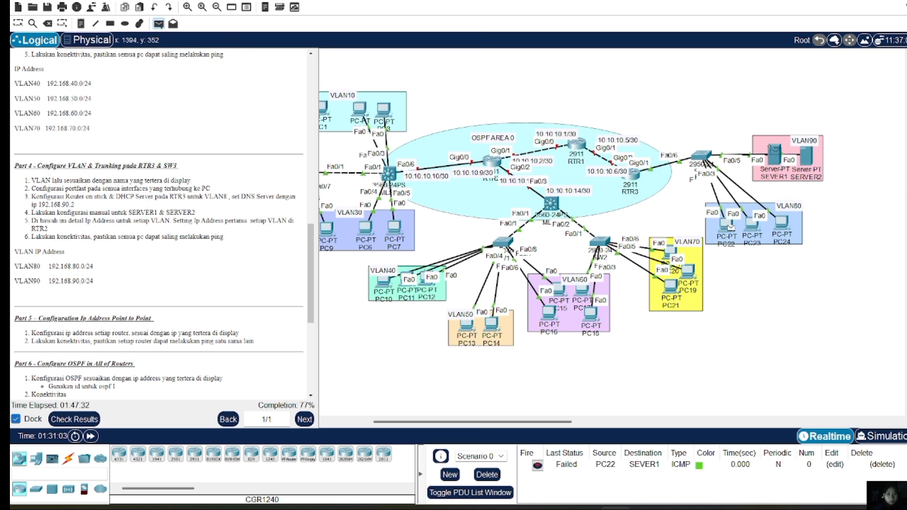
left_click(774, 151)
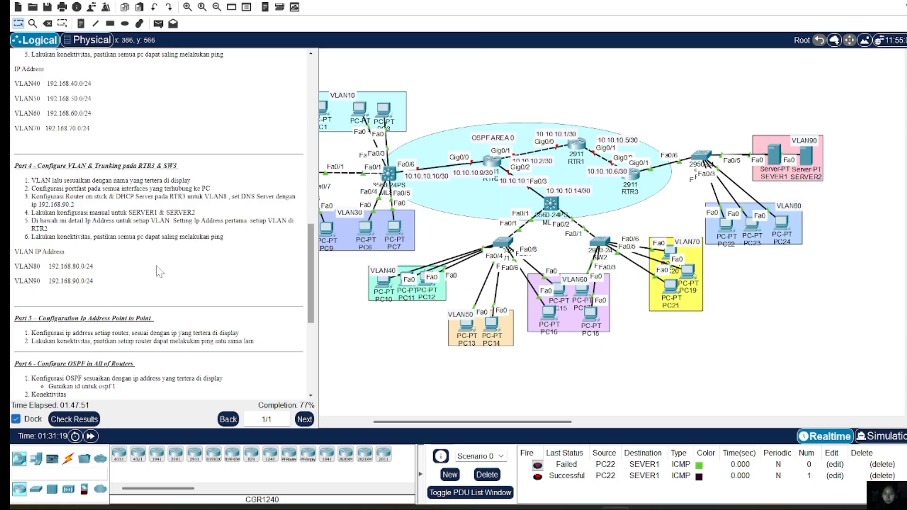
scroll(125, 263, "down", 5)
Enter RTR3's Gig0/0 interface and type address 10.10.10.6 255.255.255.252
scroll(124, 263, "down", 2)
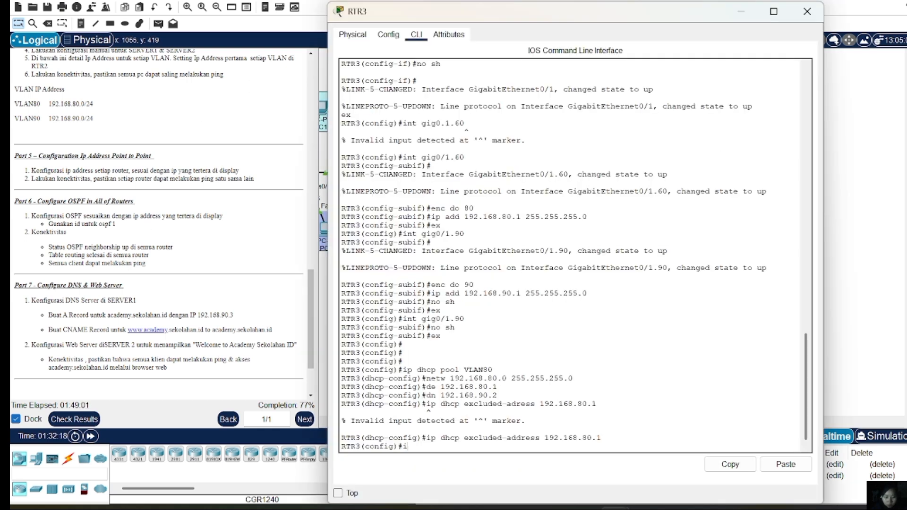
type("nt gig")
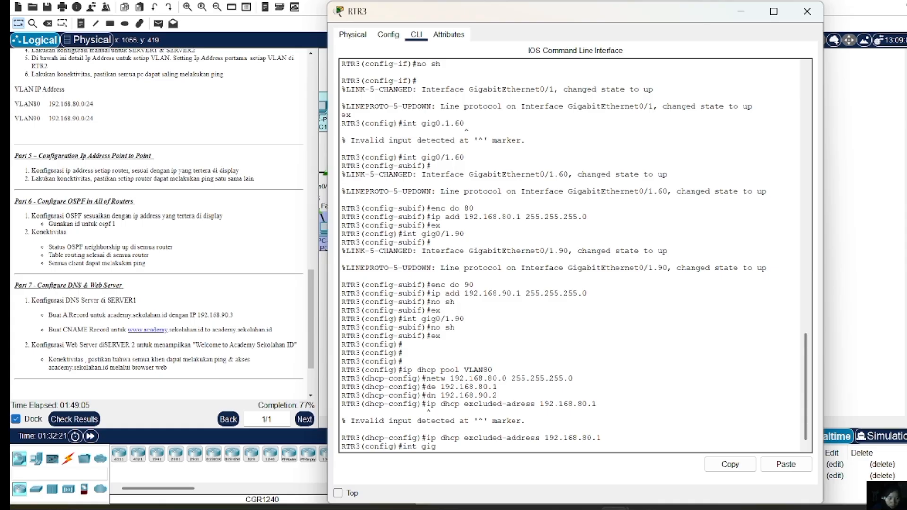
type("0")
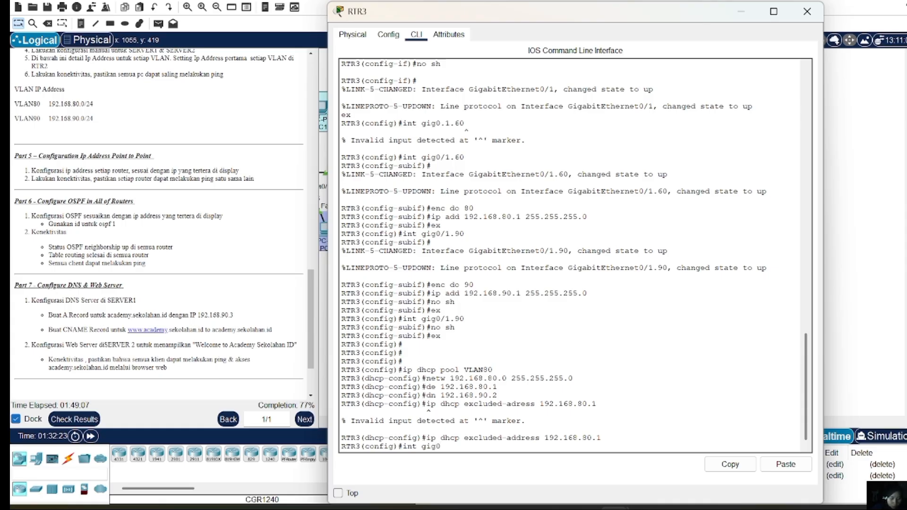
type(".")
key("BackSpace")
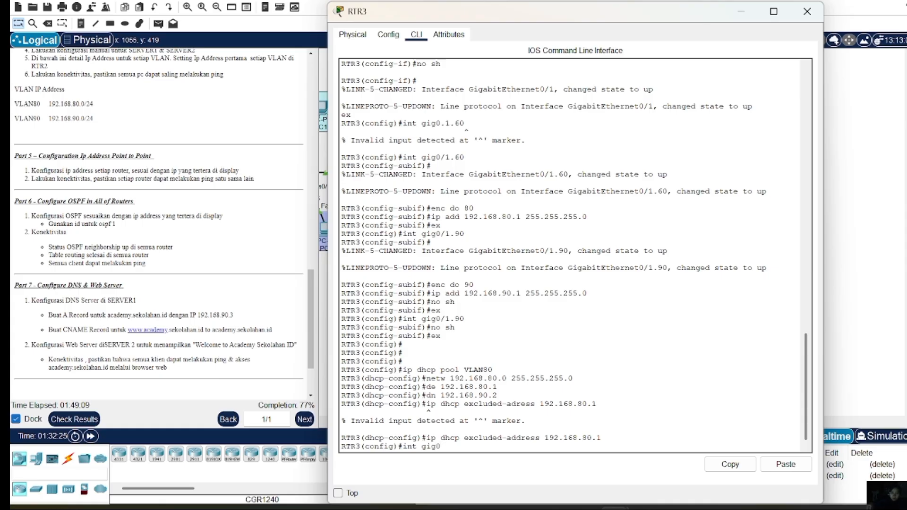
key("BackSpace")
type("/0")
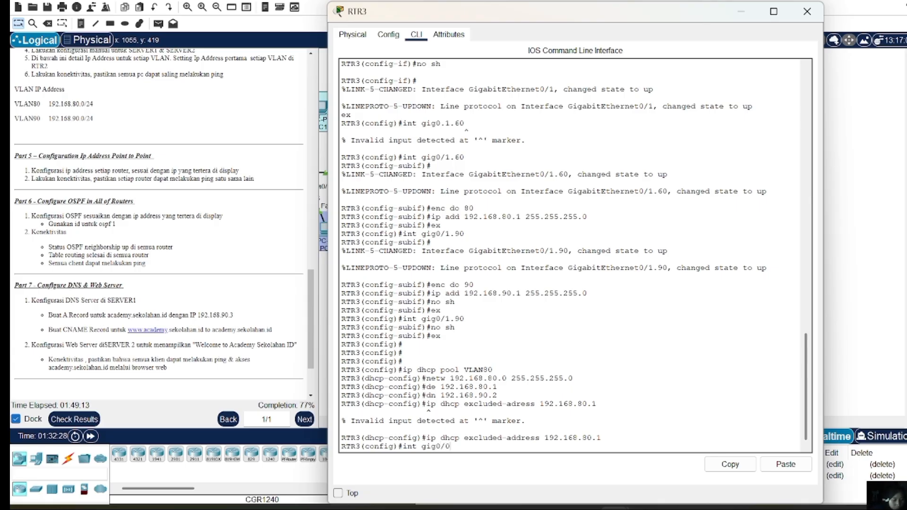
key("Return")
type("ip")
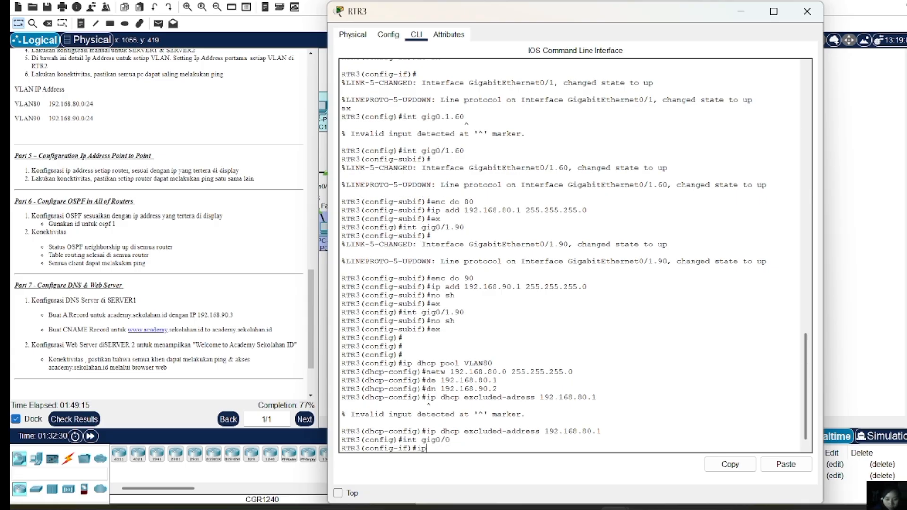
type(" add 10.10")
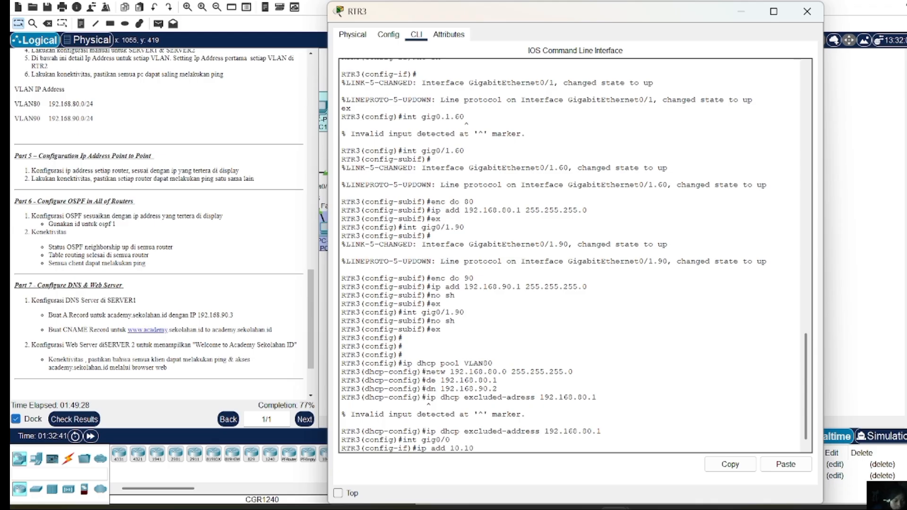
type(".10.6 25")
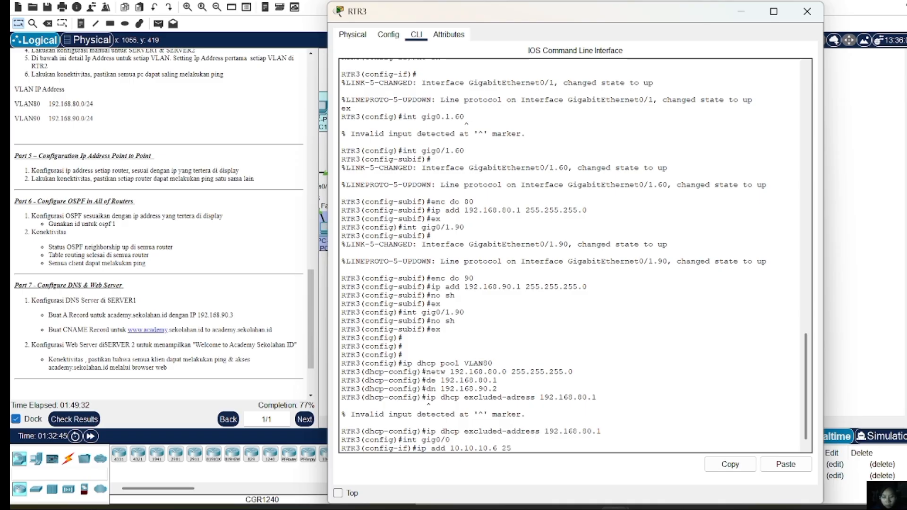
type("5.255.255")
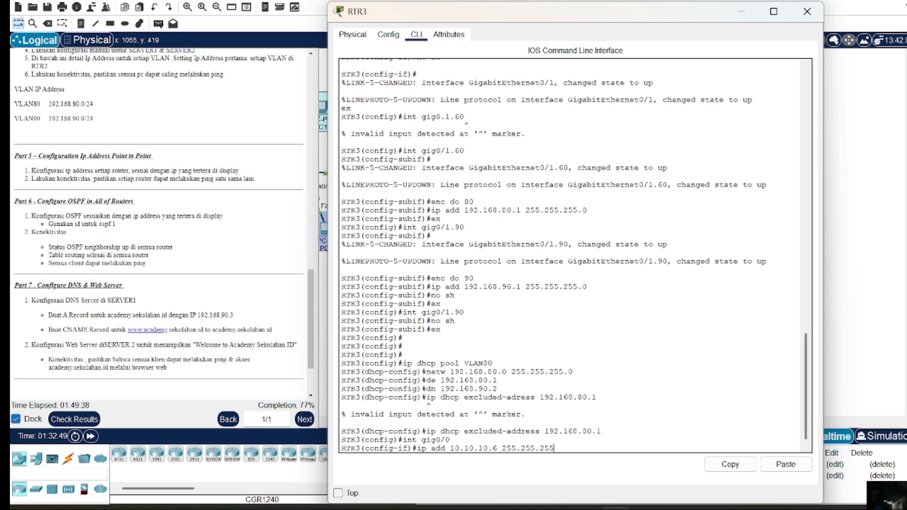
type(".252")
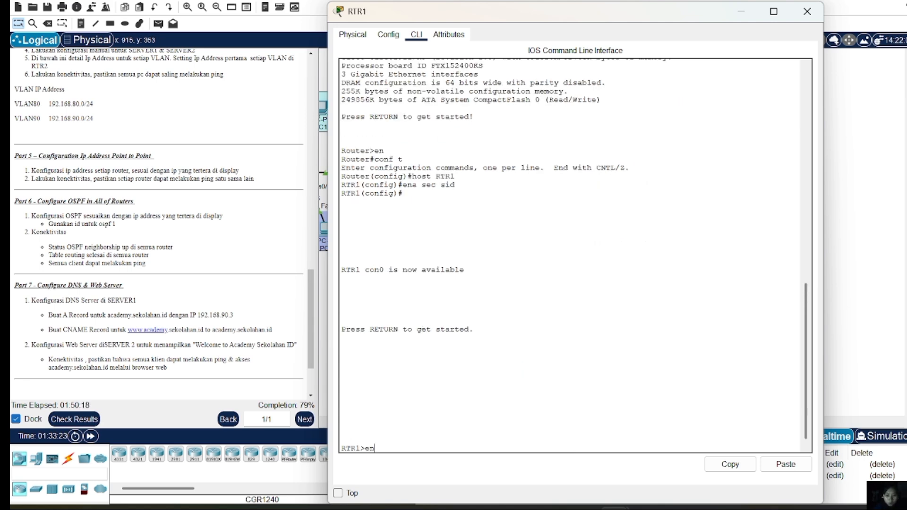
Enter privileged mode with the enable password and go into global configuration on RTR1
key("Return")
type("en")
key("Return")
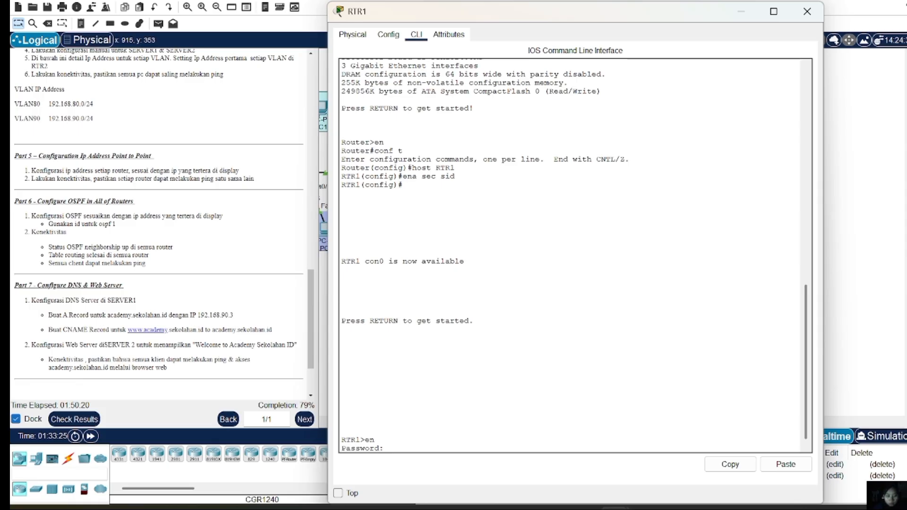
key("Return")
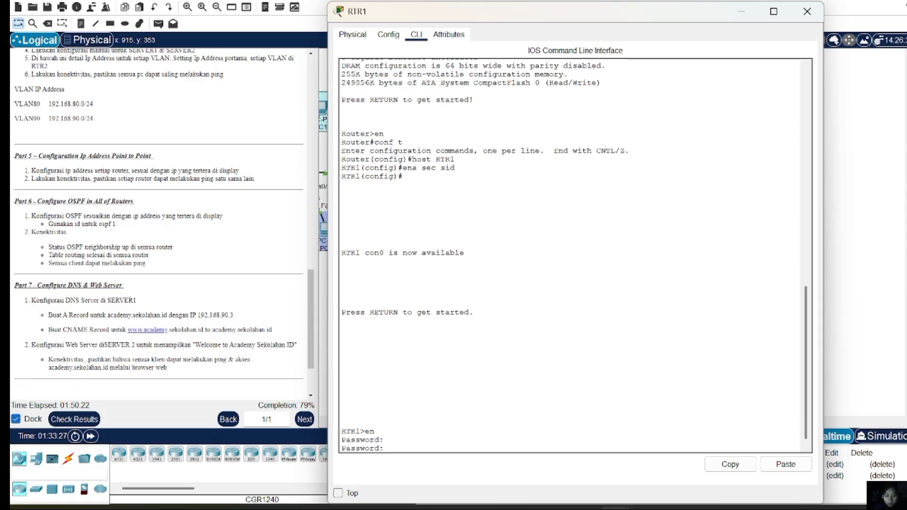
key("Return")
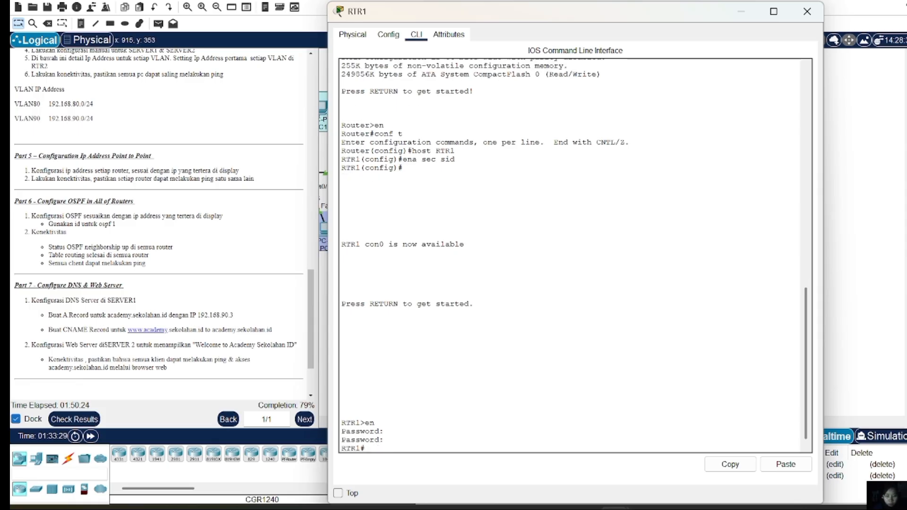
type("conf t")
key("Return")
Assign 10.10.10.5 255.255.255.252 to RTR1's Gig0/1 and bring it up
type("int gig0/1")
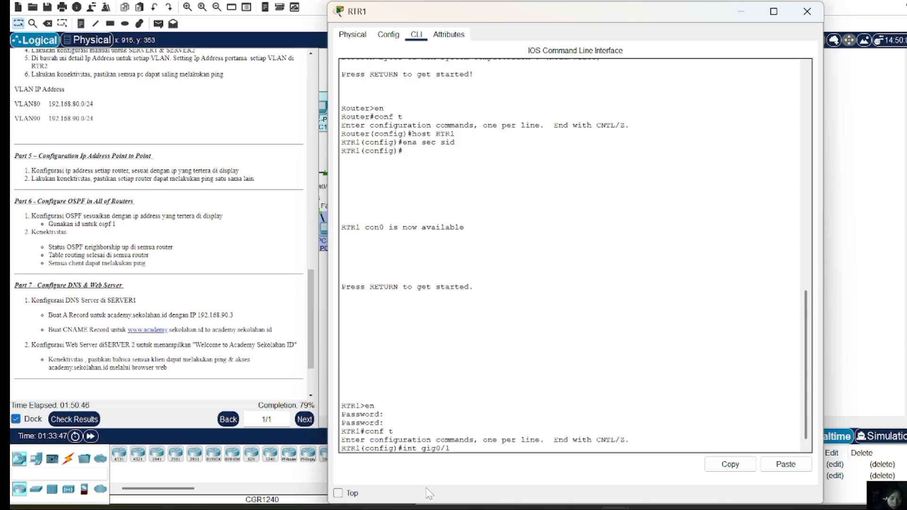
key("Return")
type("ip a")
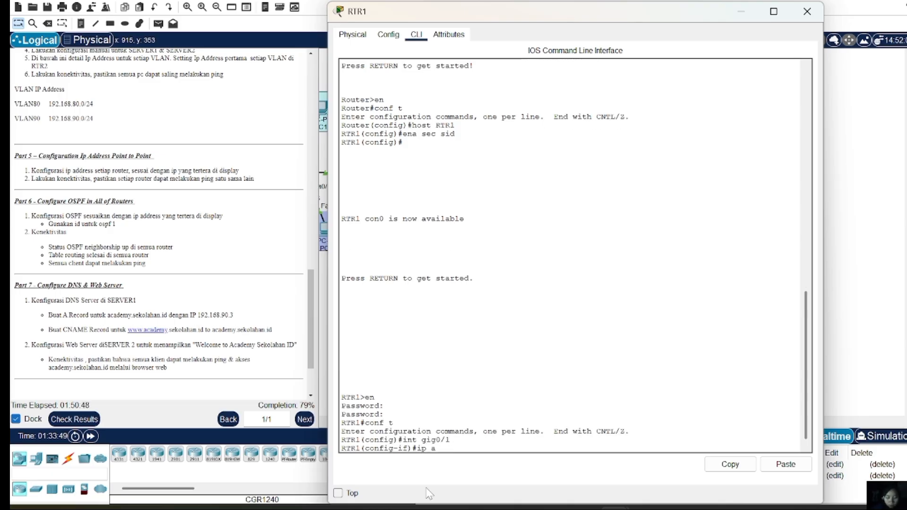
type("dd")
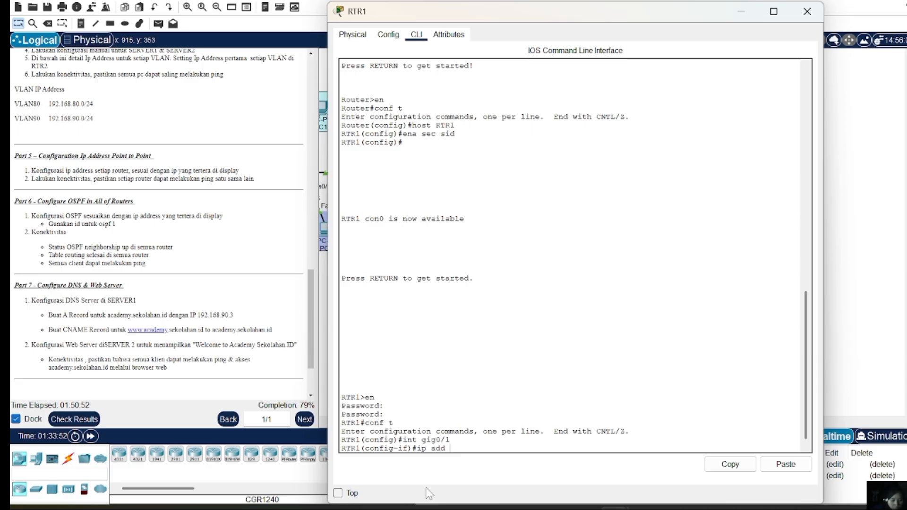
type(" 10.10.10")
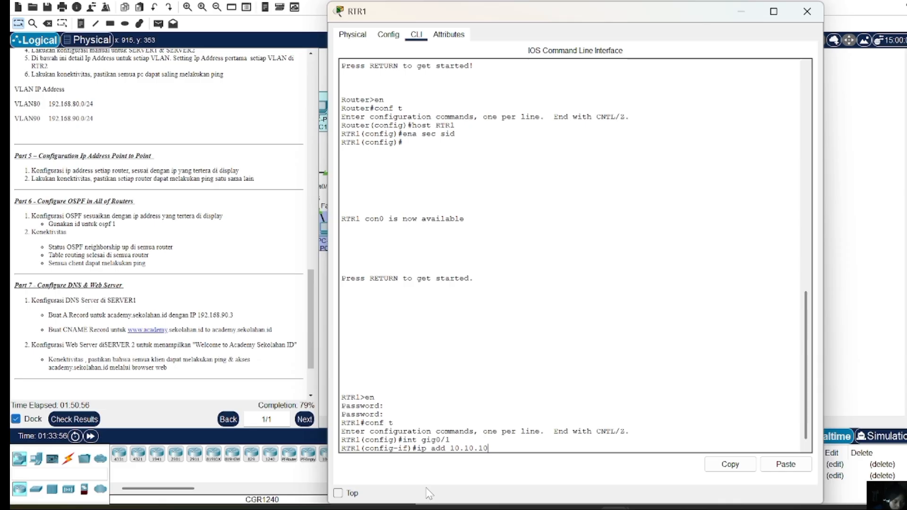
type(".5 255.25")
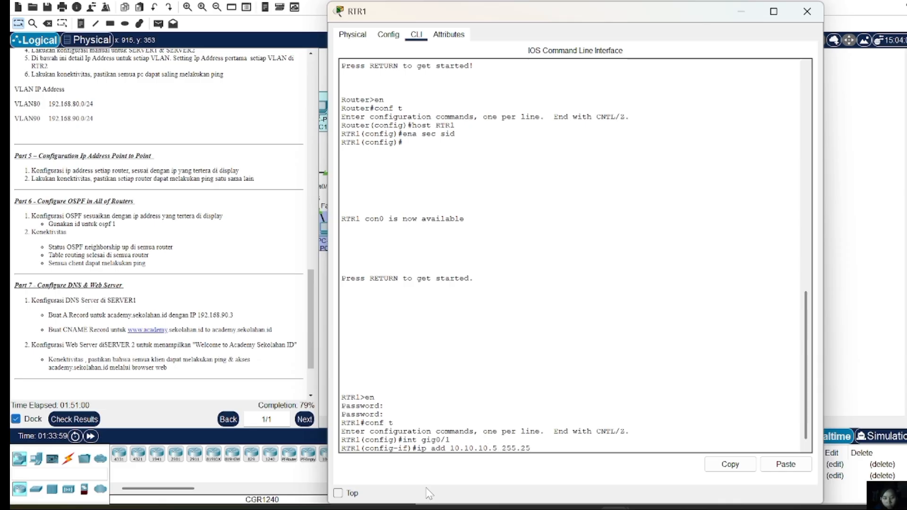
type("5.255.252")
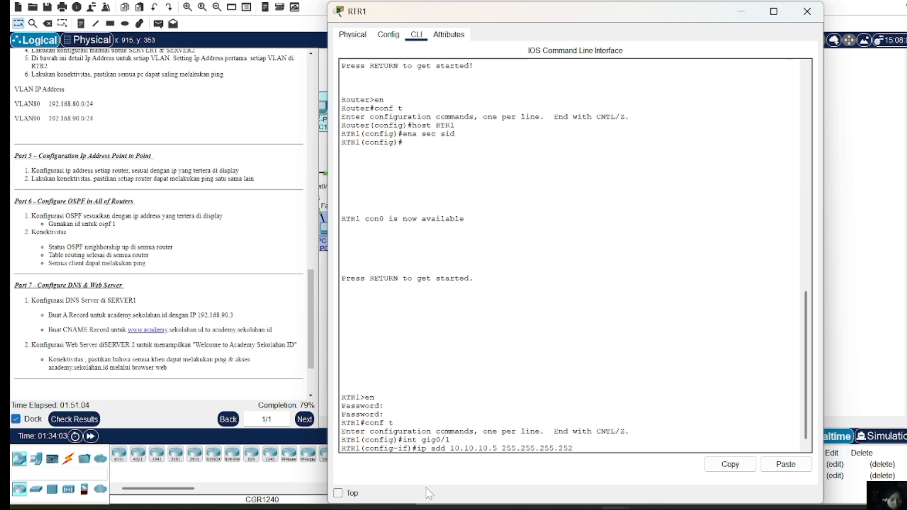
key("Return")
type("no sh")
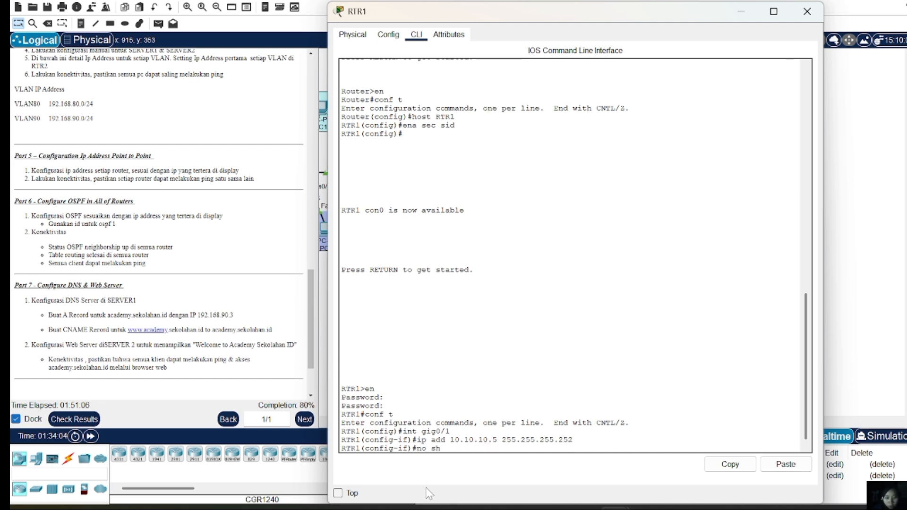
key("Return")
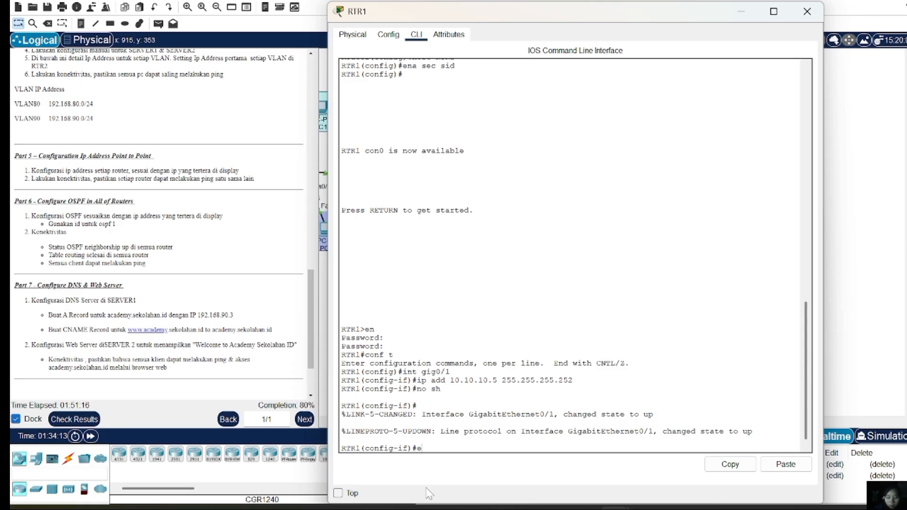
type("ex")
key("Return")
Assign 10.10.10.1 255.255.255.252 to RTR1's Gig0/0 and bring it up
type("int")
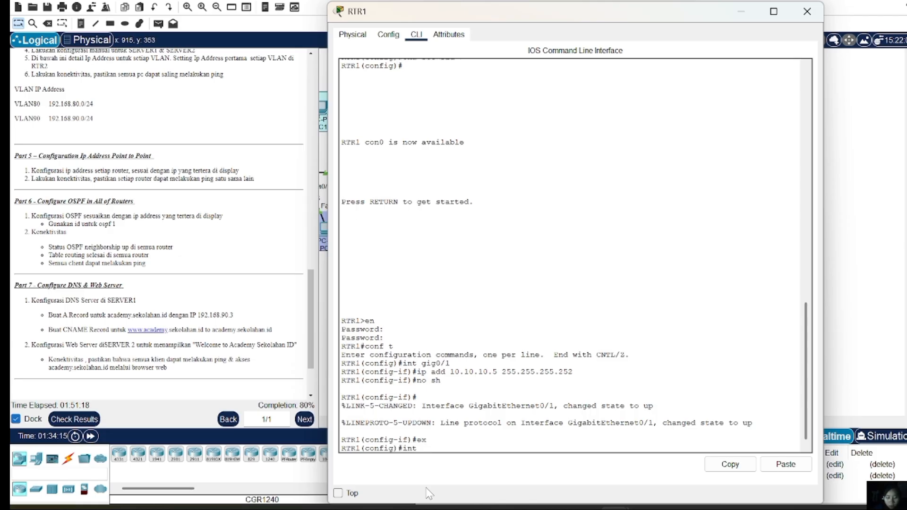
type(" fa")
key("BackSpace")
key("BackSpace")
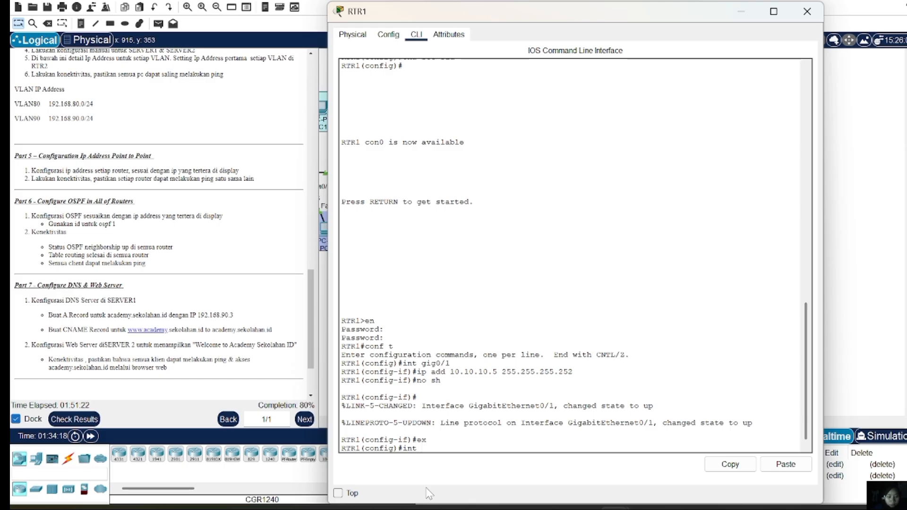
type("gig0/0")
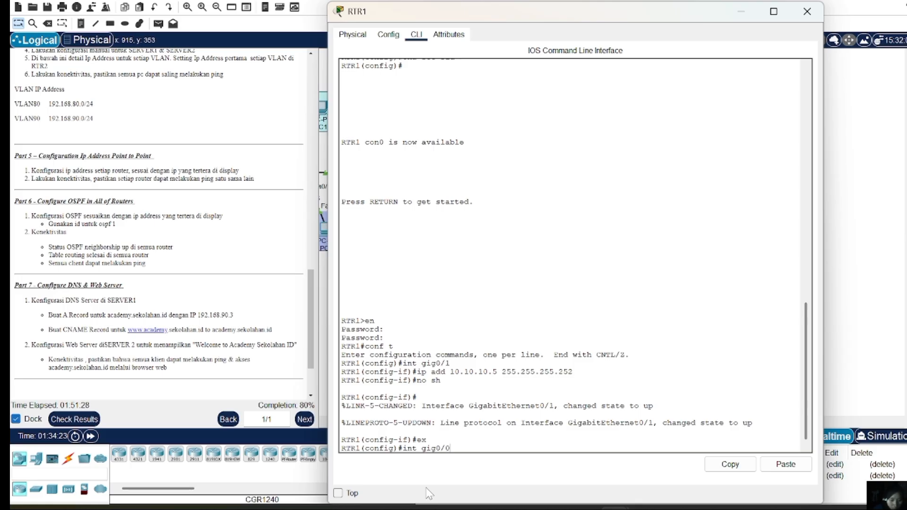
key("Return")
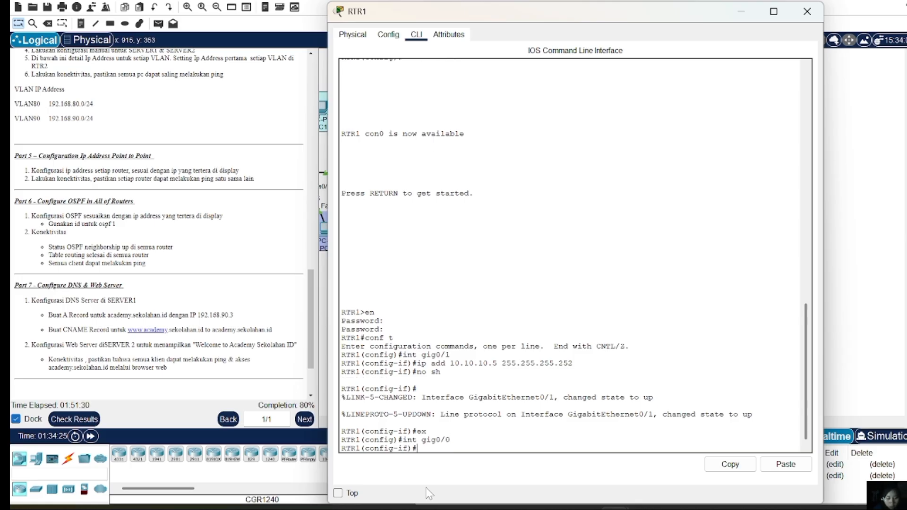
type("ip add 10.10.10.5 255.255.255.252")
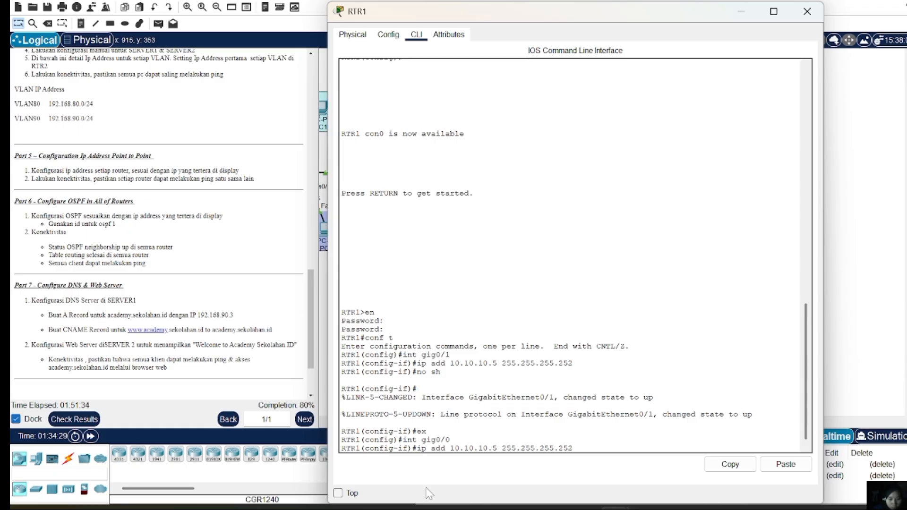
key("Left")
key("Left")
key("Left")
key("Left")
key("Left")
key("Left")
key("BackSpace")
type("1")
key("Return")
type("no ")
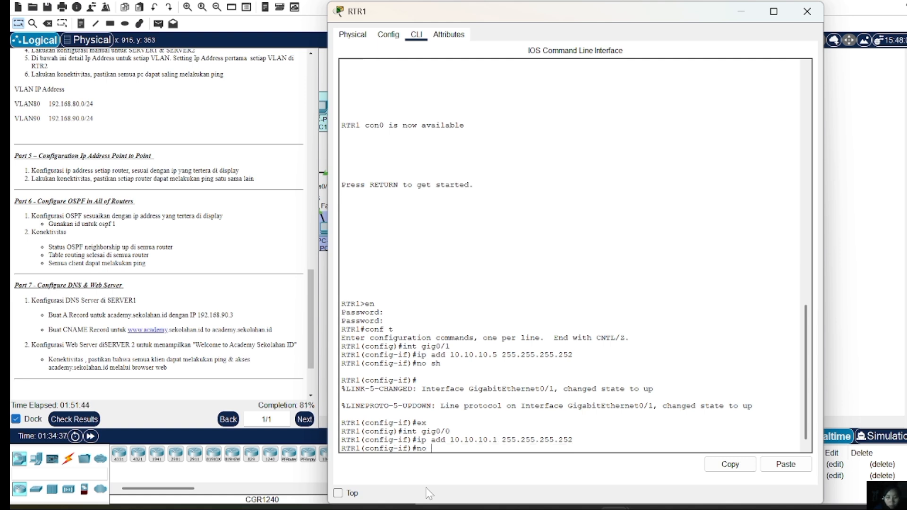
type("sh")
key("Return")
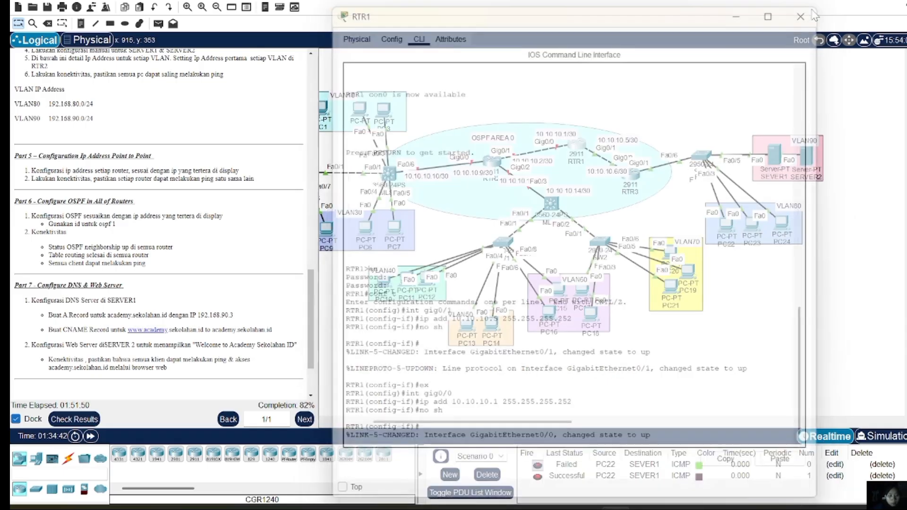
Open RTR2's console, enter privileged mode with its password, and reach global configuration
left_click(807, 13)
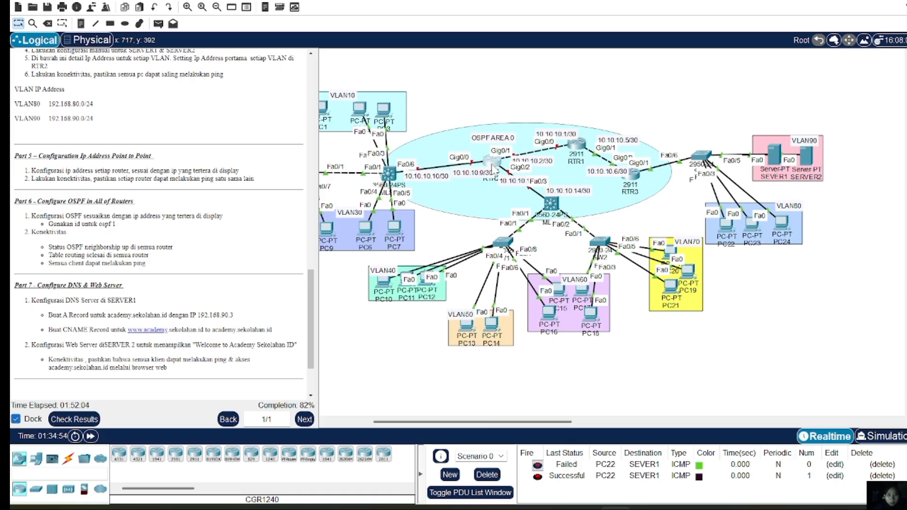
left_click(493, 166)
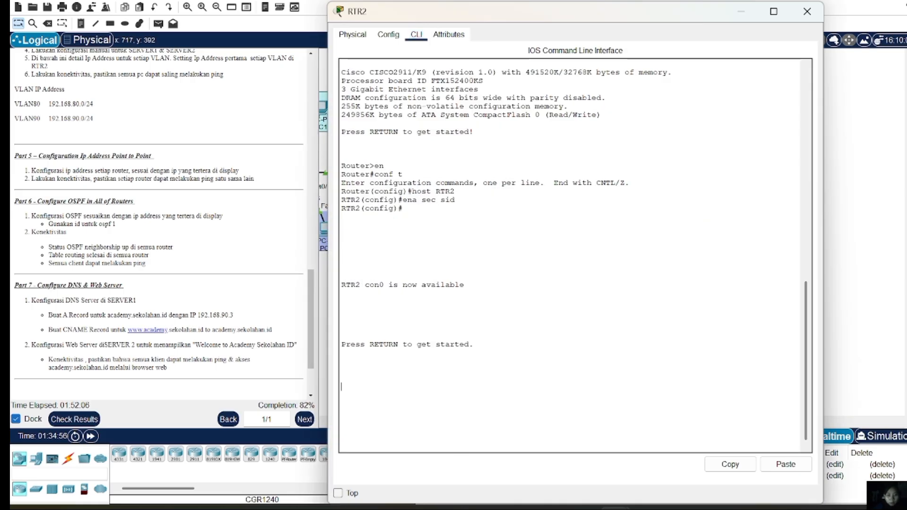
key("Return")
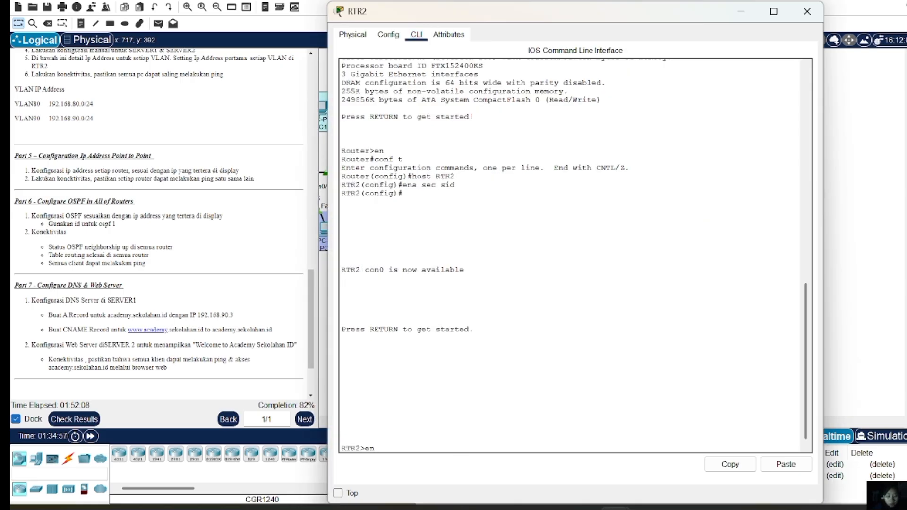
key("Return")
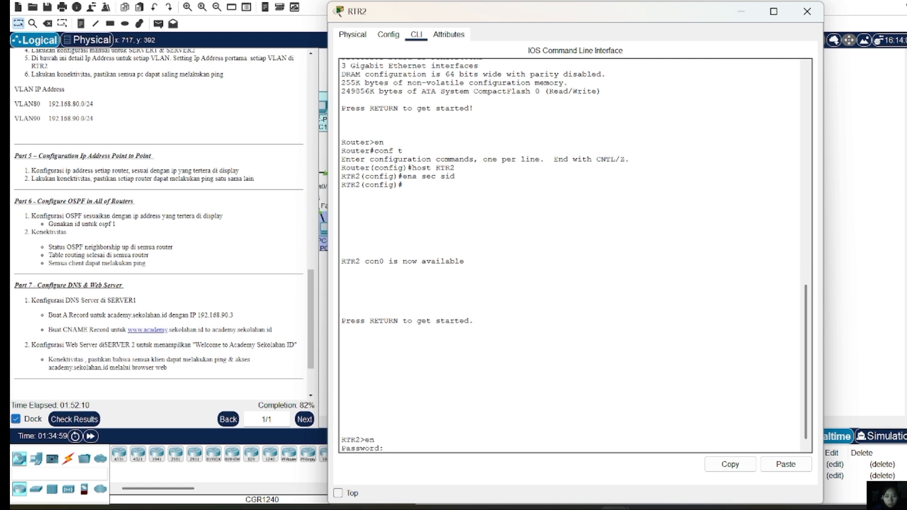
key("Return")
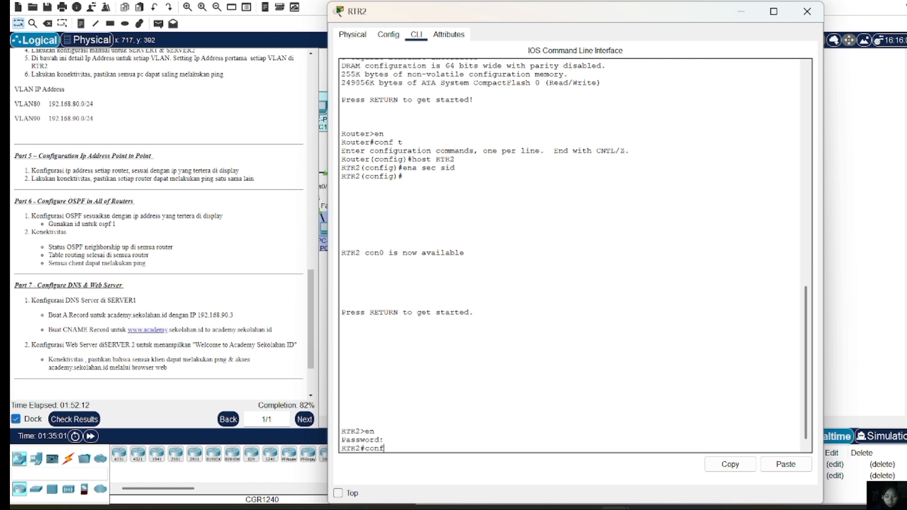
key("Return")
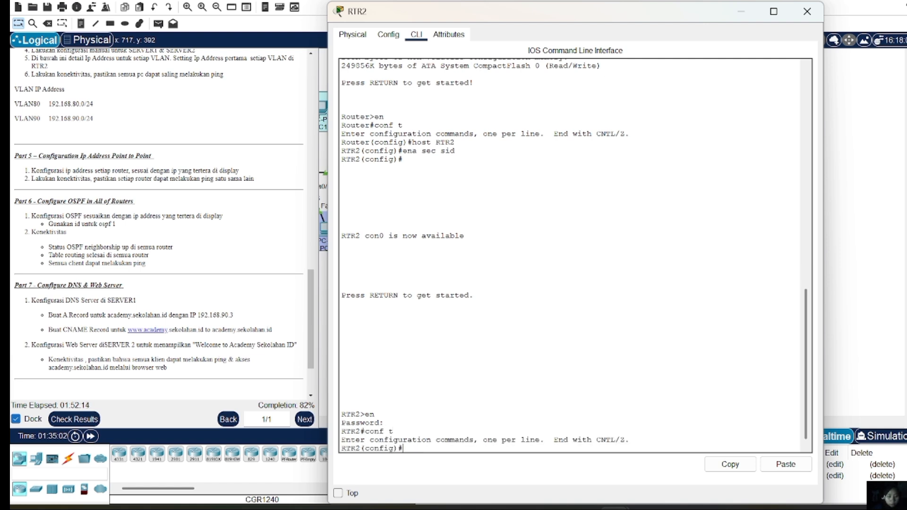
Assign 10.10.10.9 255.255.255.252 to RTR2's Gig0/0 and enable it with no shutdown
type("int")
type("gig0")
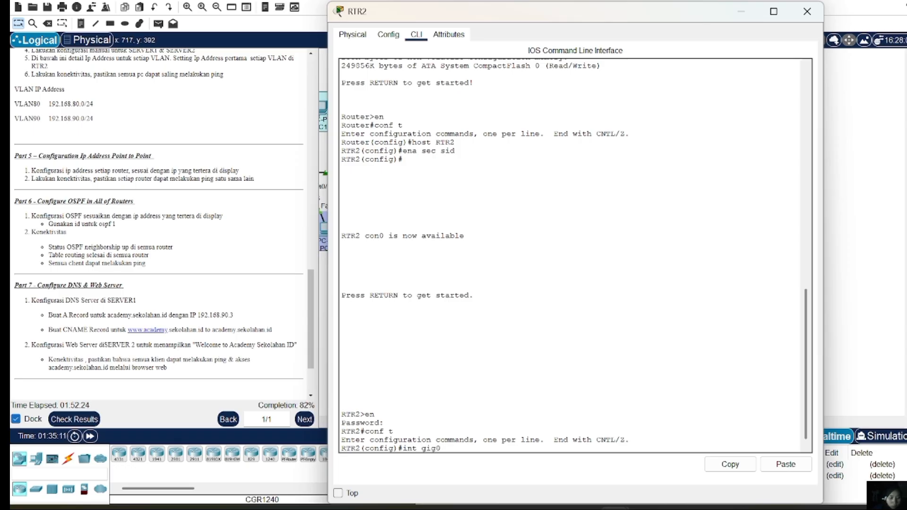
type("/0")
key("Return")
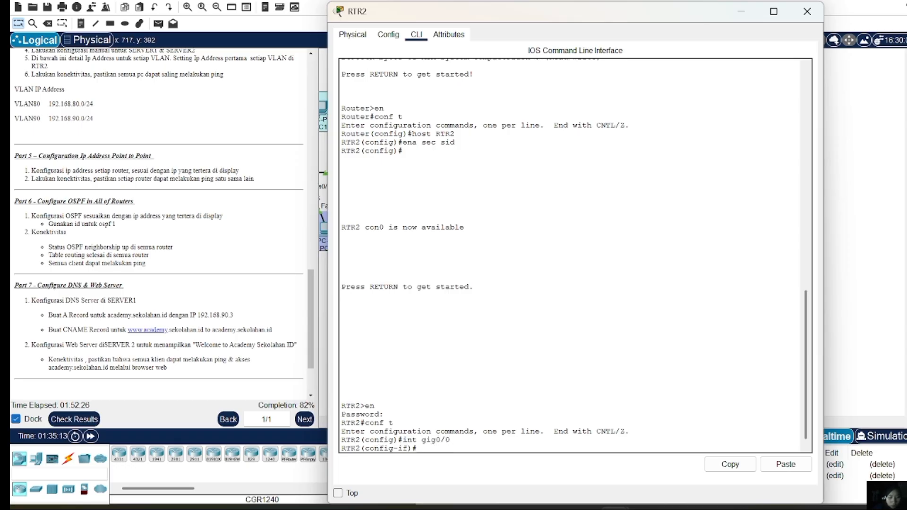
type("ip add 10.10.10.")
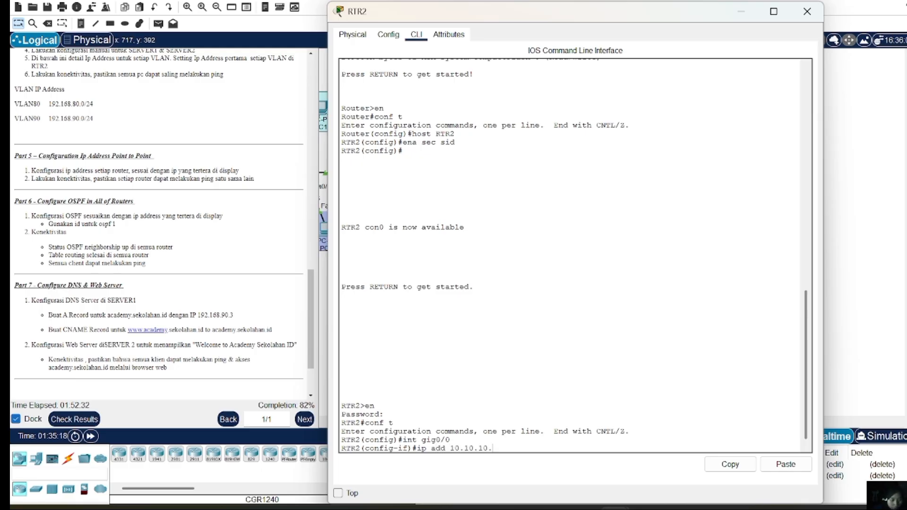
type("3")
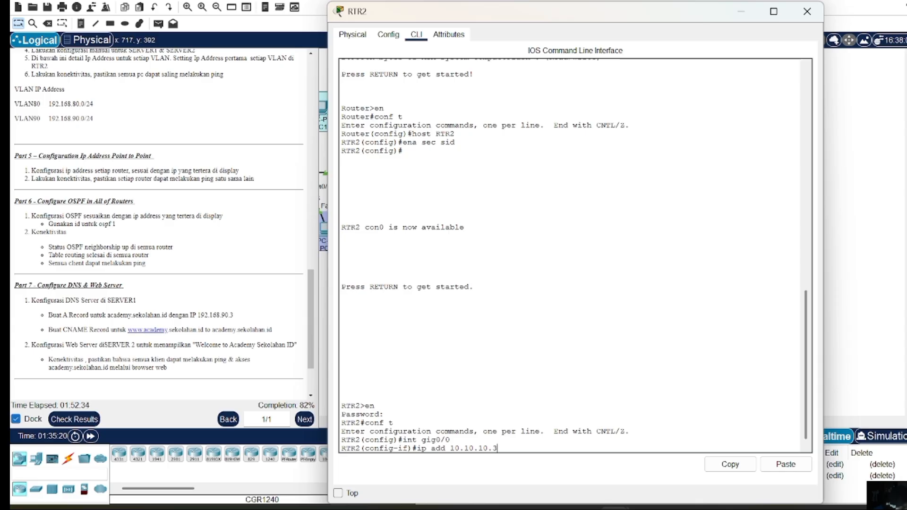
key("BackSpace")
type("9 ")
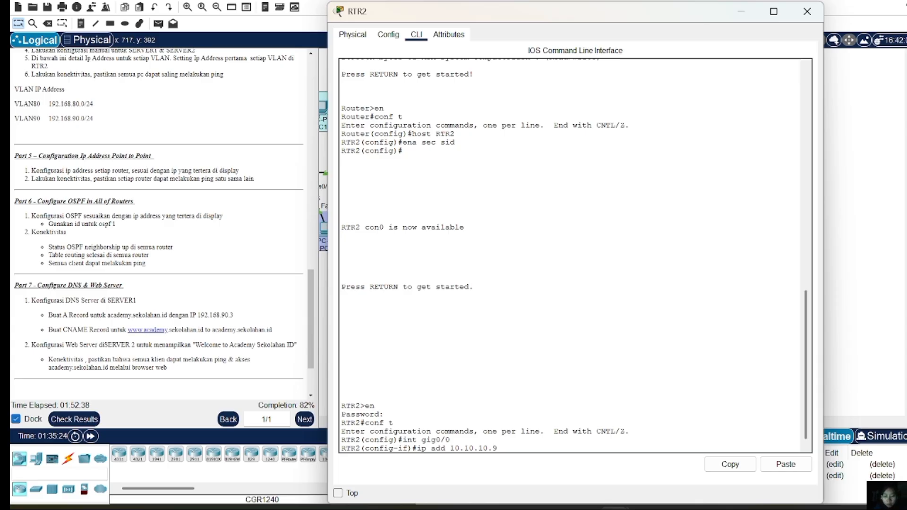
type("255.255.255")
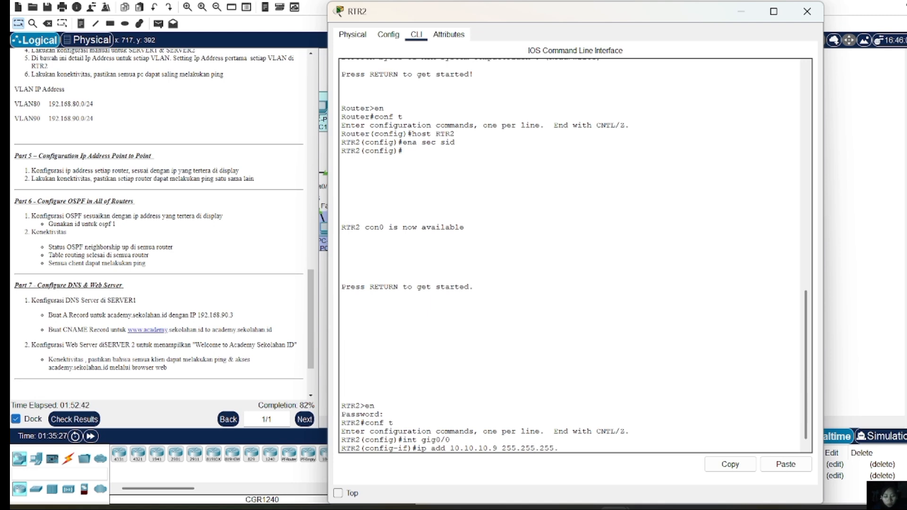
type(".252")
key("Return")
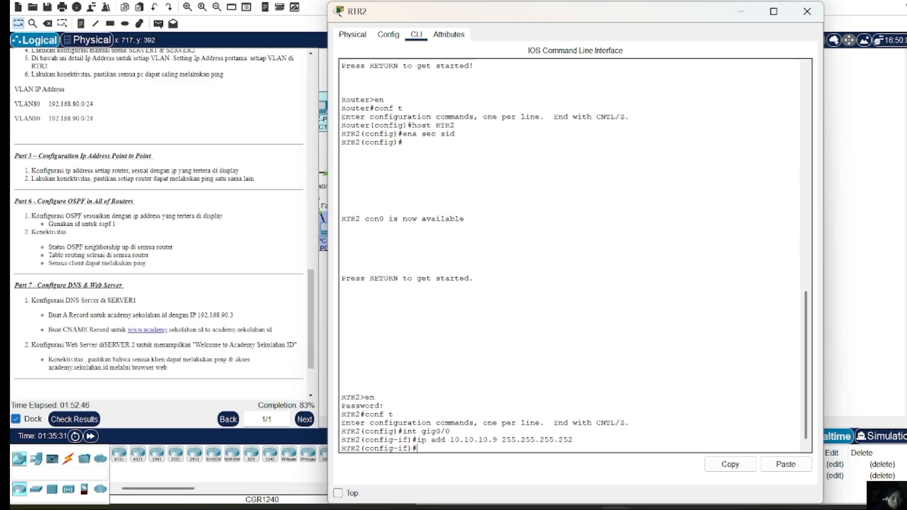
type("o")
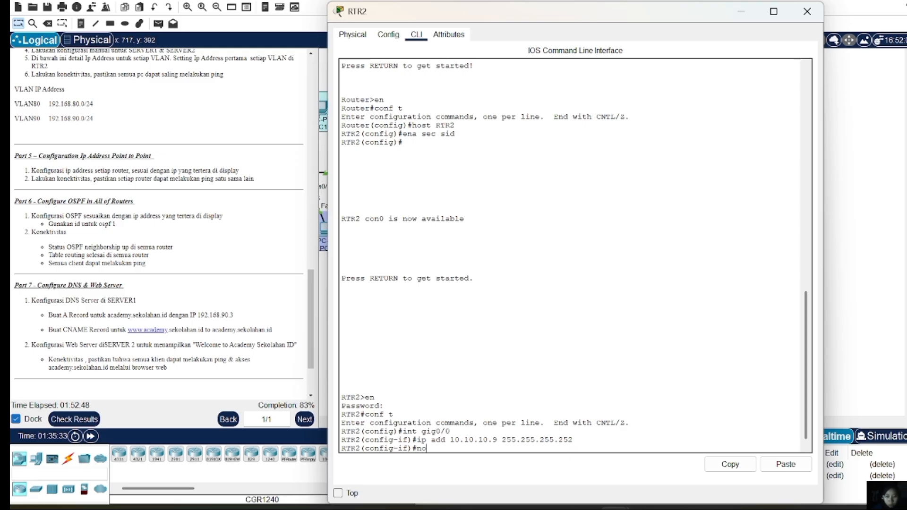
type(" sh")
key("Return")
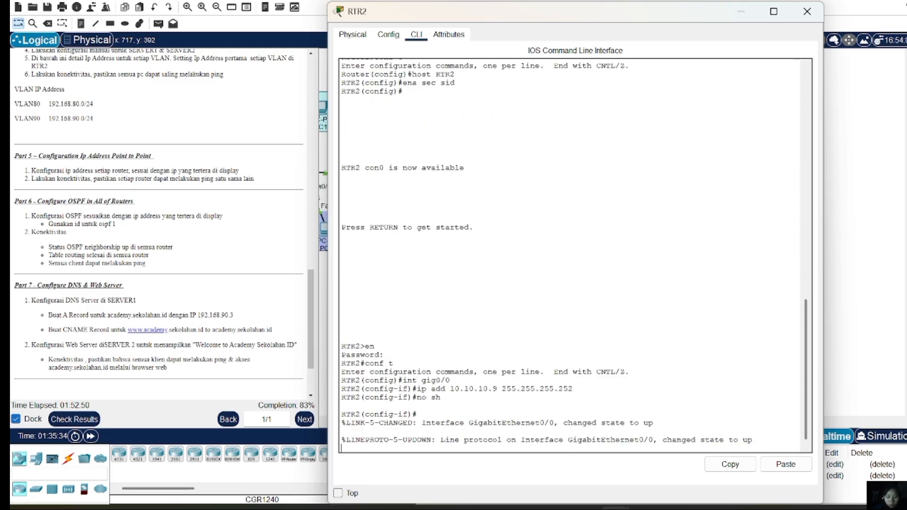
type("ex")
key("Return")
type("int gig")
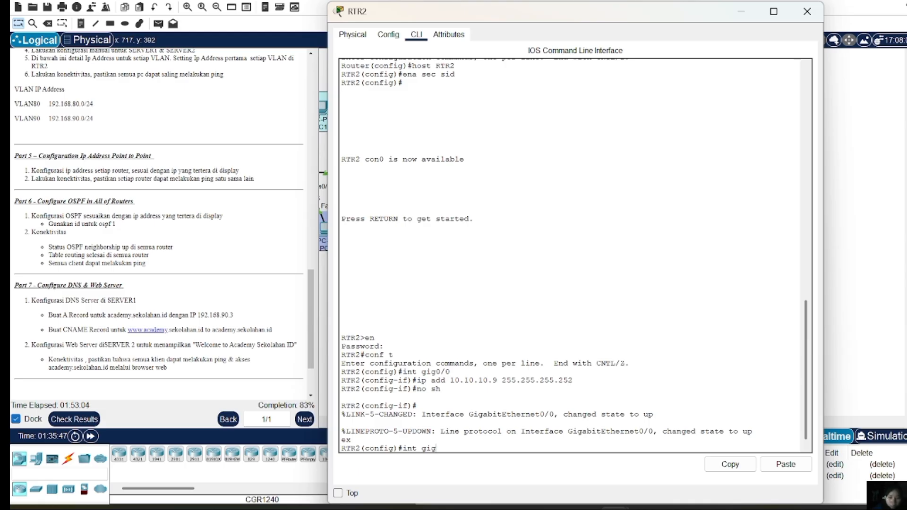
On RTR2, assign interface Gig0/1 the address 10.10.10.2 255.255.255.252
type("0/1")
key("Return")
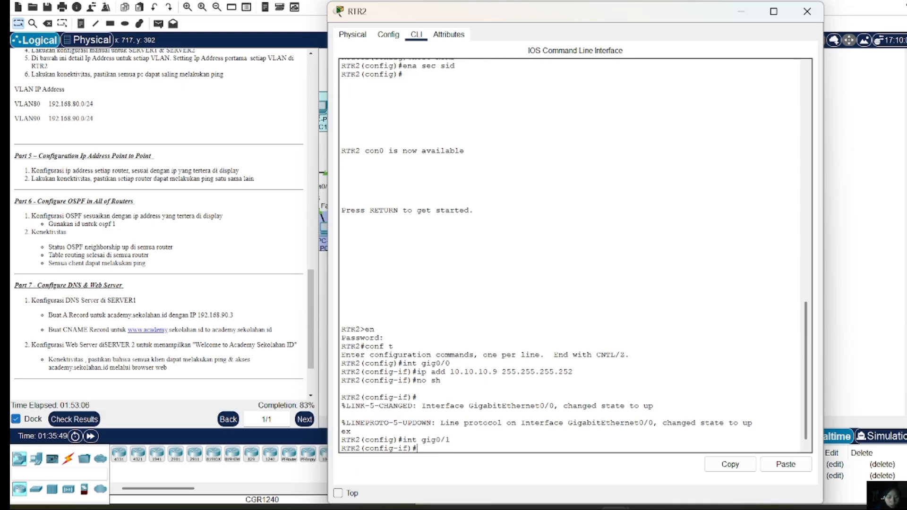
type("i")
type("p add ")
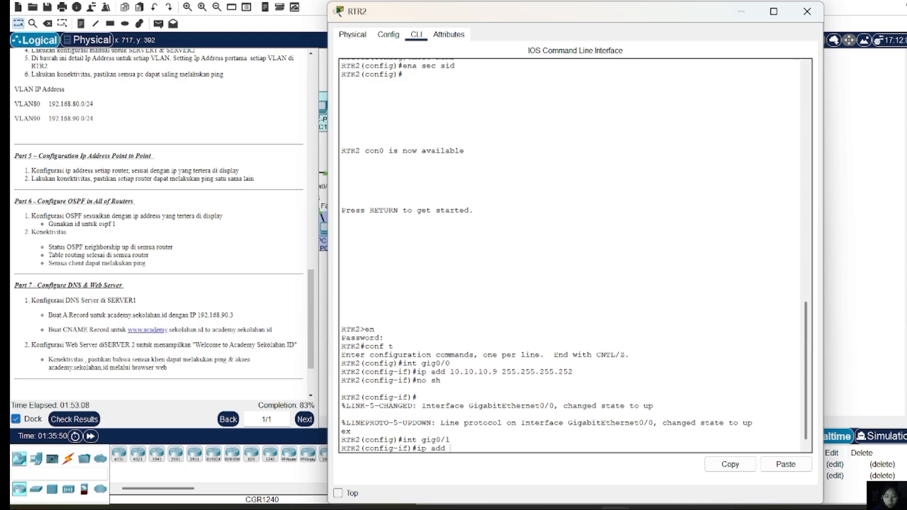
type("10/")
type(".10.10")
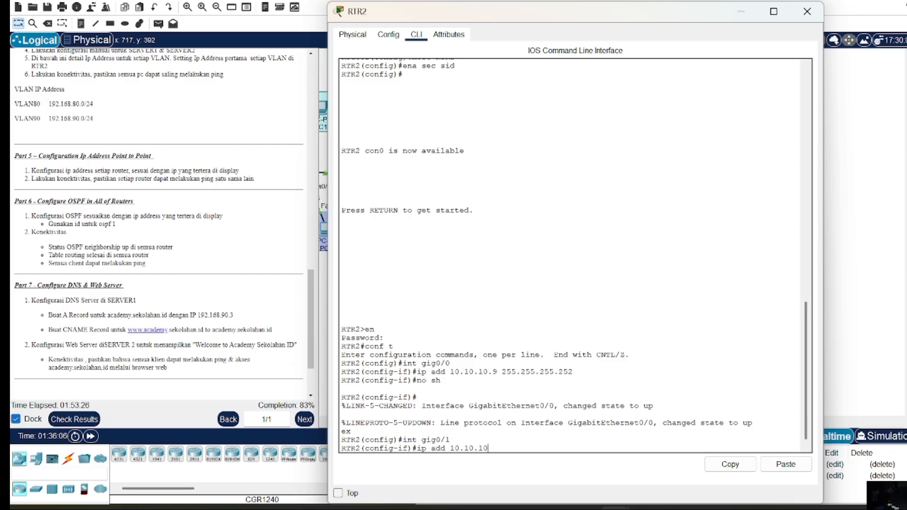
type(".")
type("2 2555")
key("BackSpace")
key("BackSpace")
key("BackSpace")
key("BackSpace")
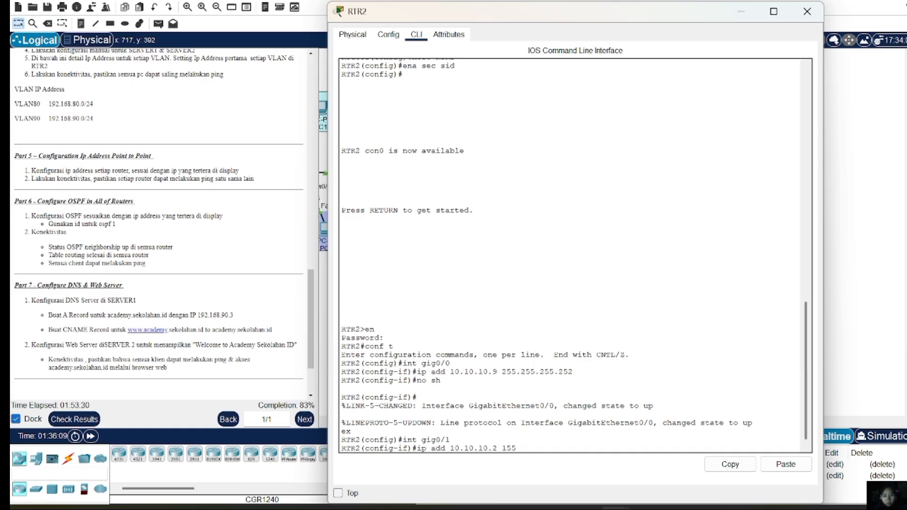
type("255.255.255")
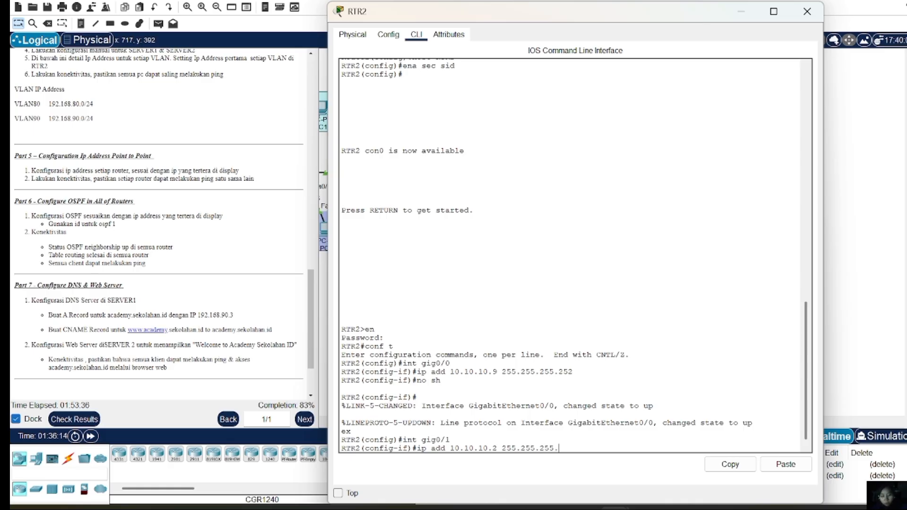
type(".252")
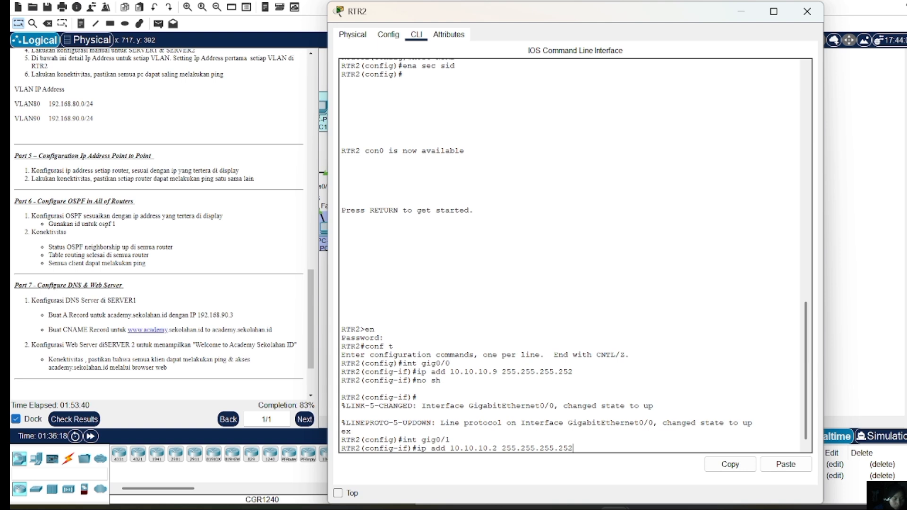
key("Return")
Enable Gig0/1 with no shutdown and return to global configuration
type("no sh")
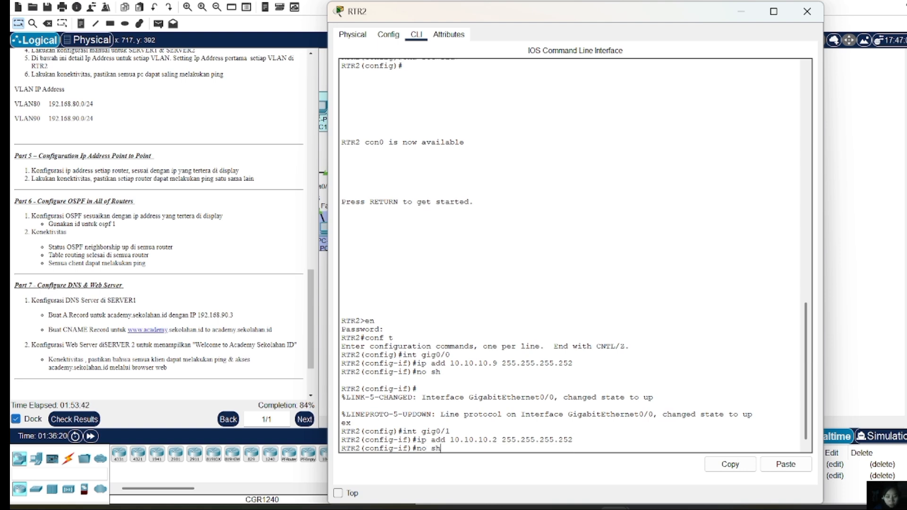
key("Return")
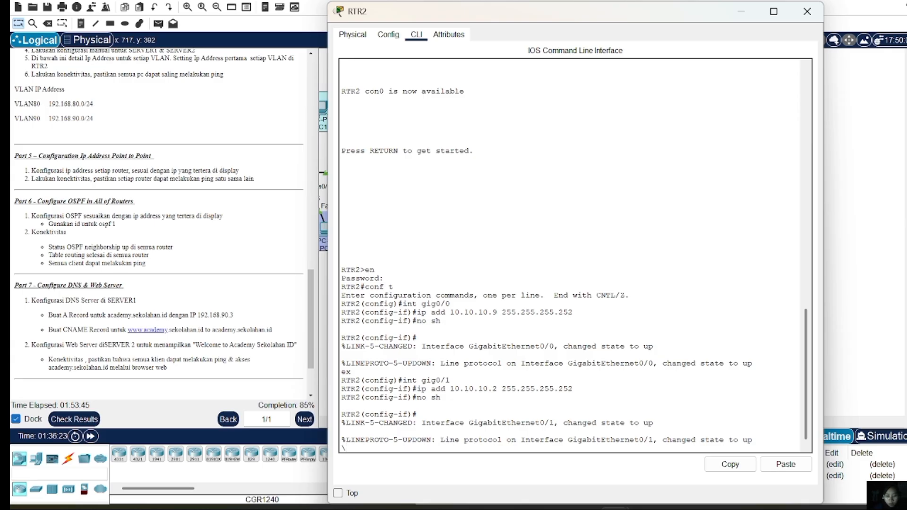
key("Return")
type("ex")
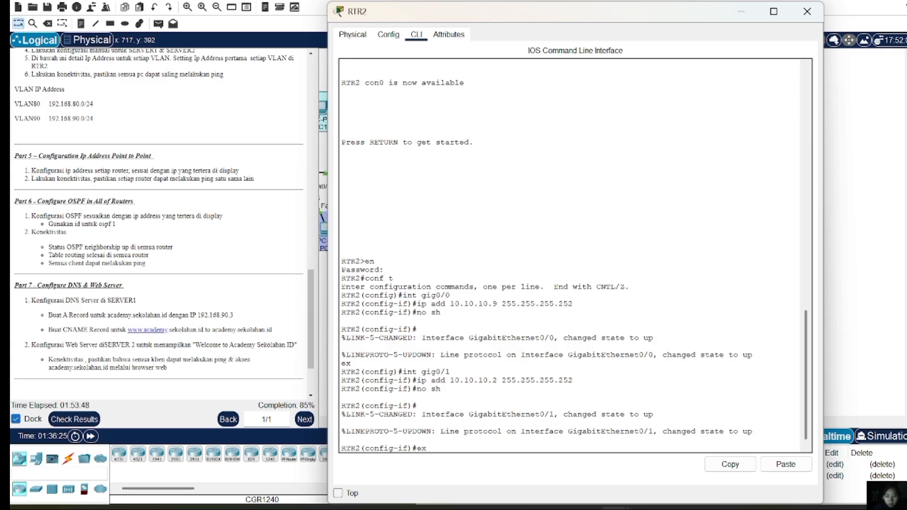
key("Return")
Configure RTR2's Gig0/2 with 10.10.10.13 255.255.255.252 and issue no shutdown
type("int")
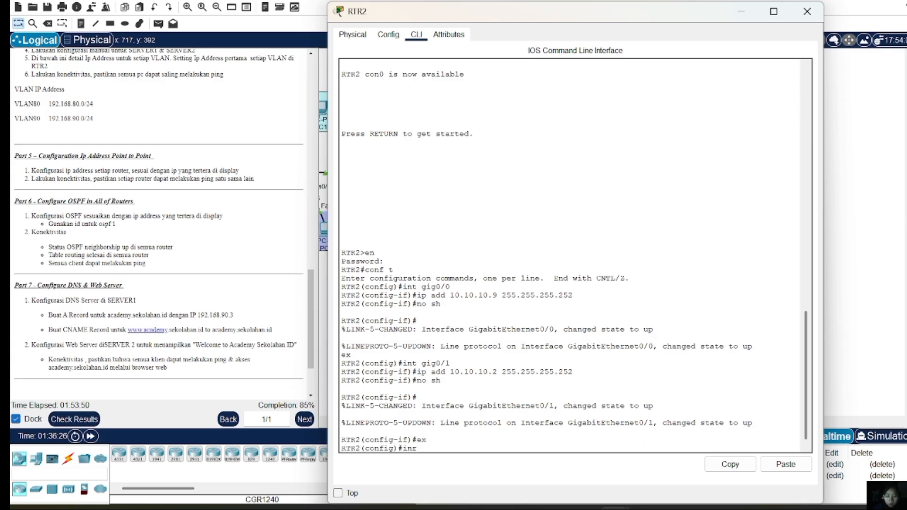
type(" gig")
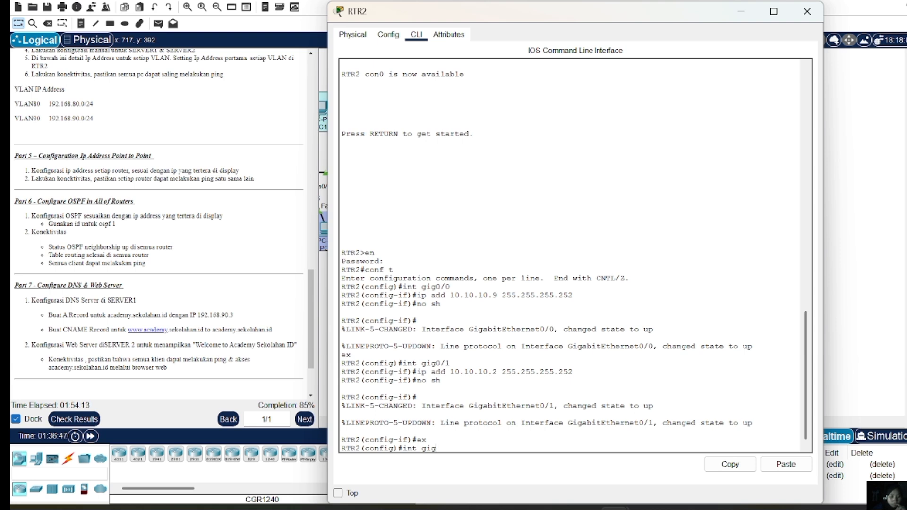
type("0/")
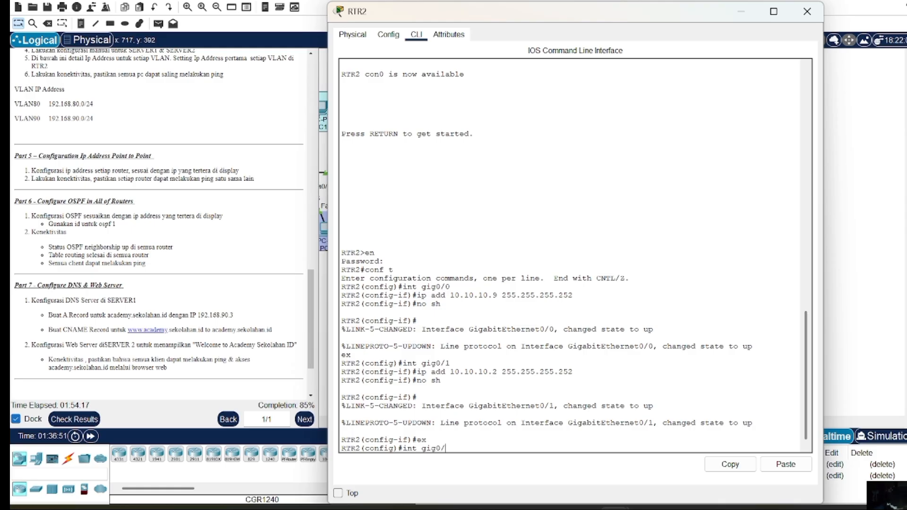
type("2")
key("Return")
type("\\")
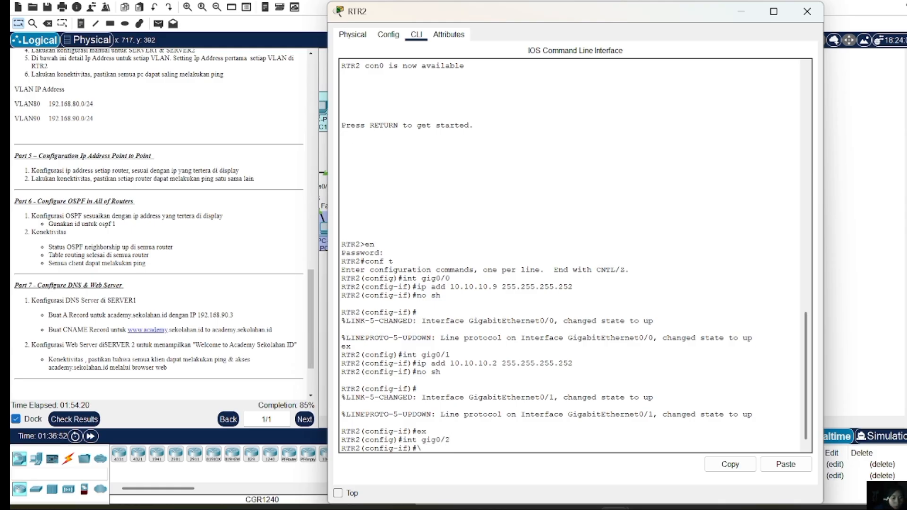
key("Return")
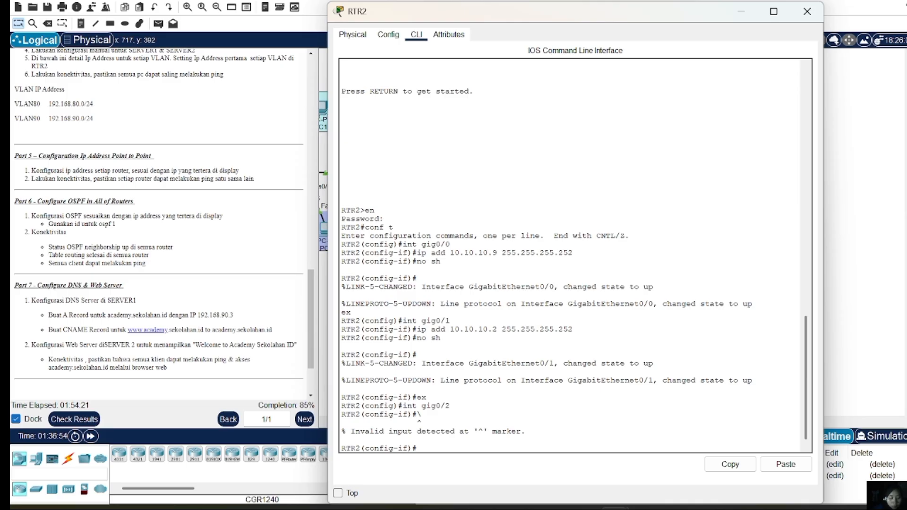
type("ip add 1")
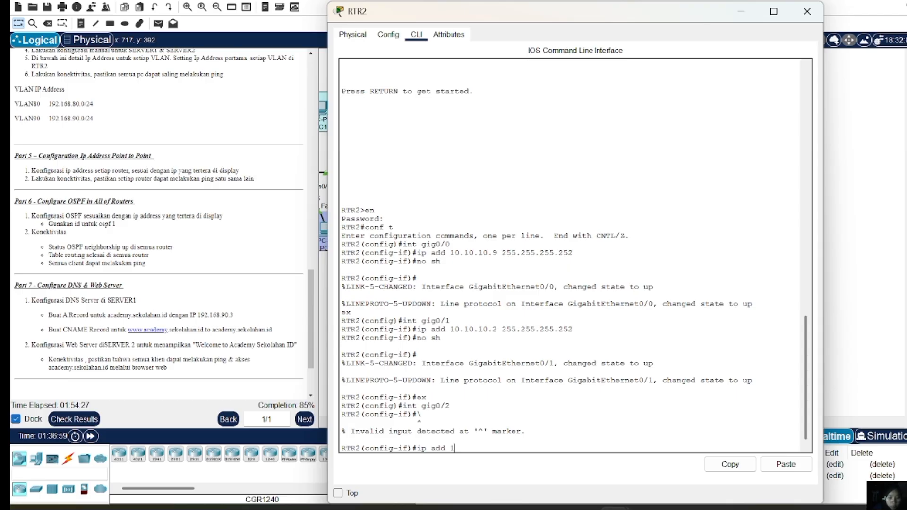
type("0.10.10")
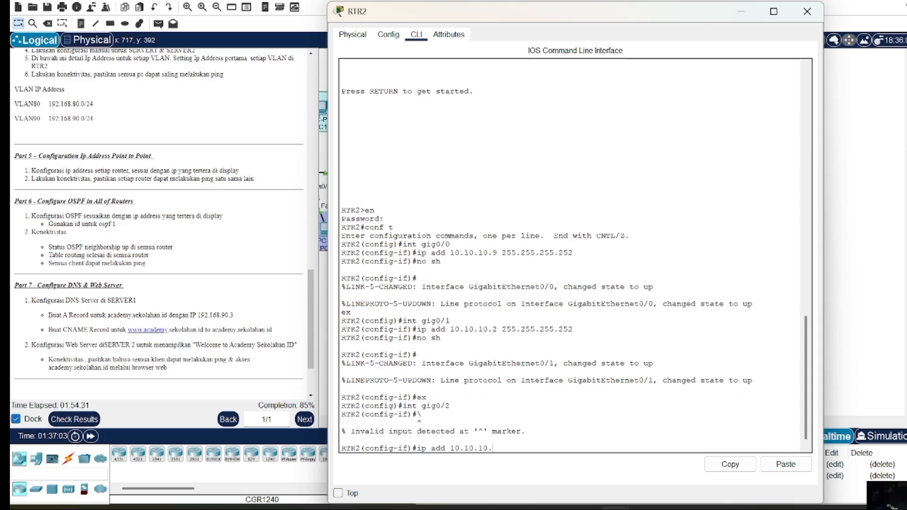
type(".13 1")
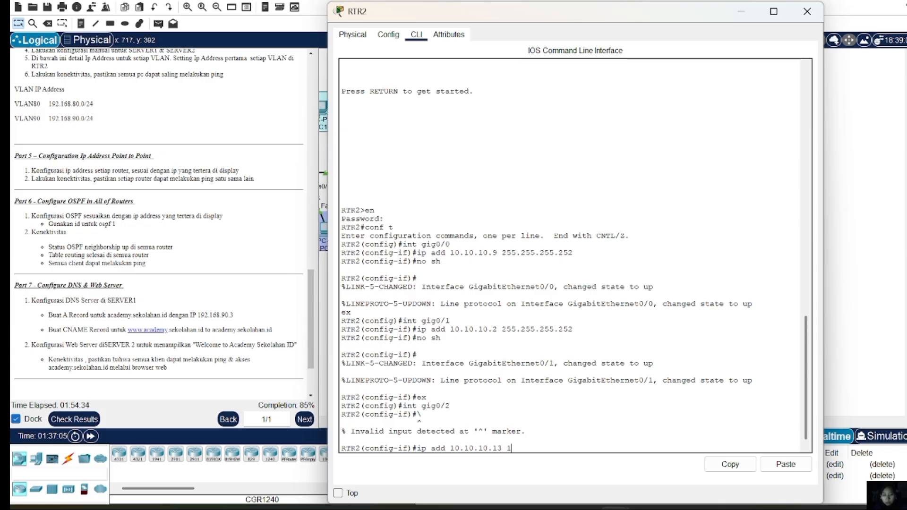
key("BackSpace")
type("255.255.255")
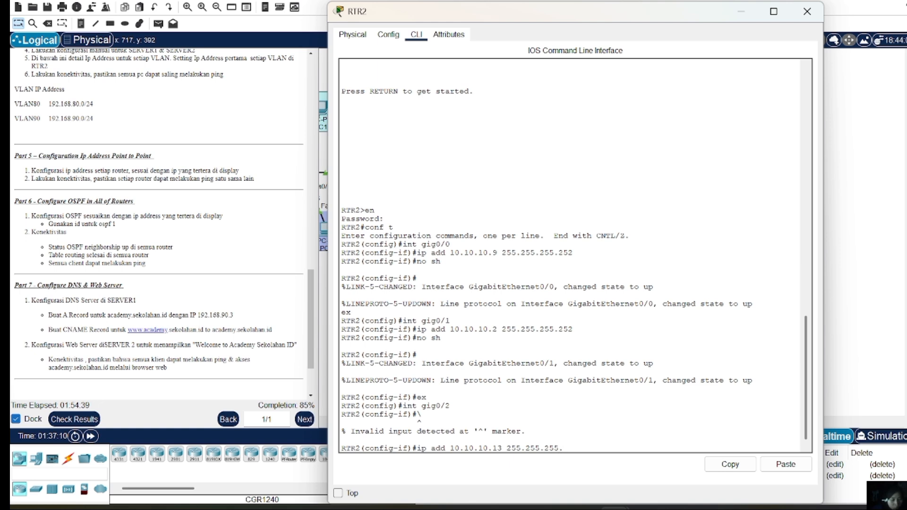
type(".252")
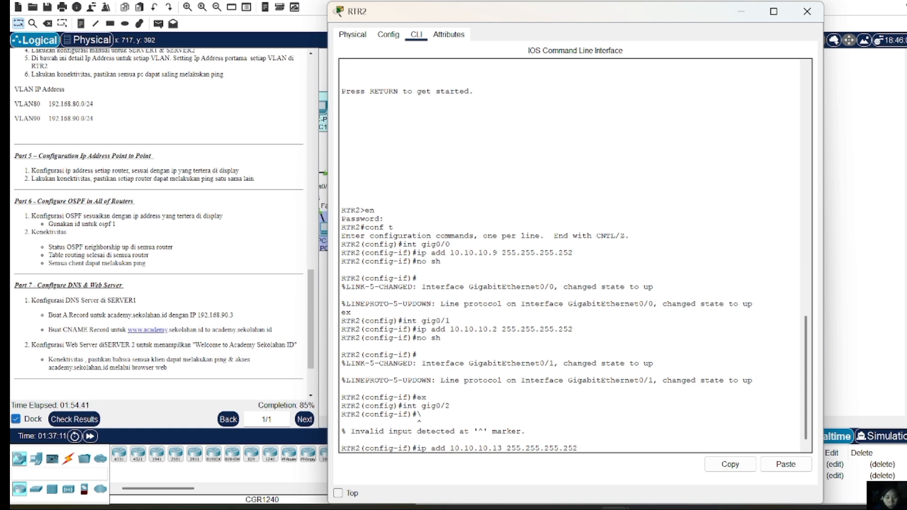
key("Return")
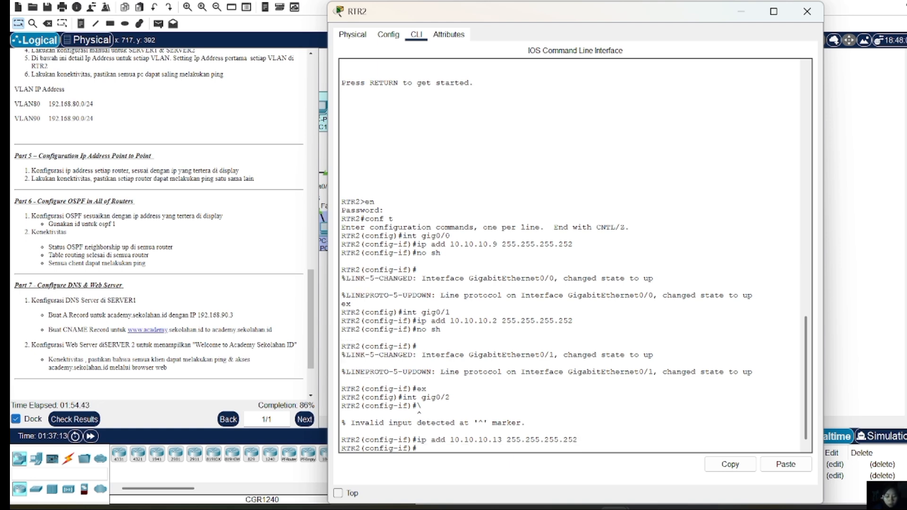
type("no sh")
key("Return")
key("Return")
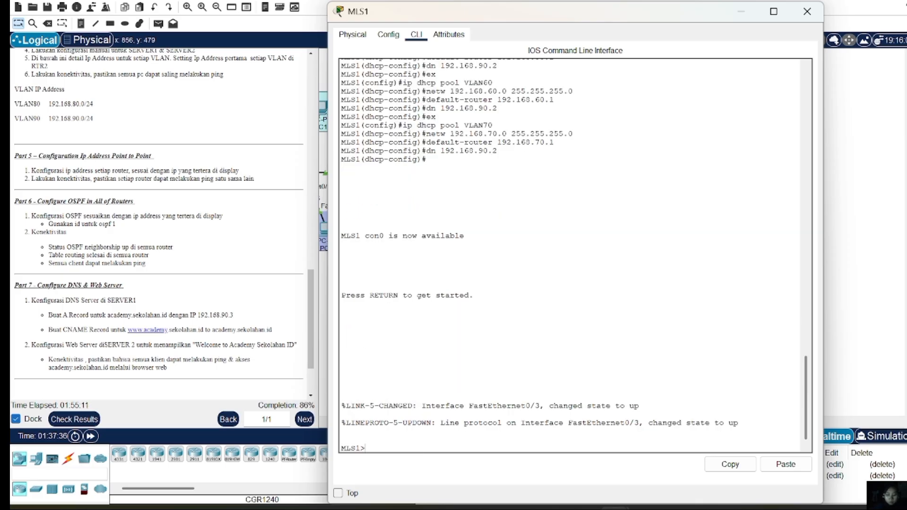
On MLS1, enter privileged mode and then global configuration mode
type("en")
key("Return")
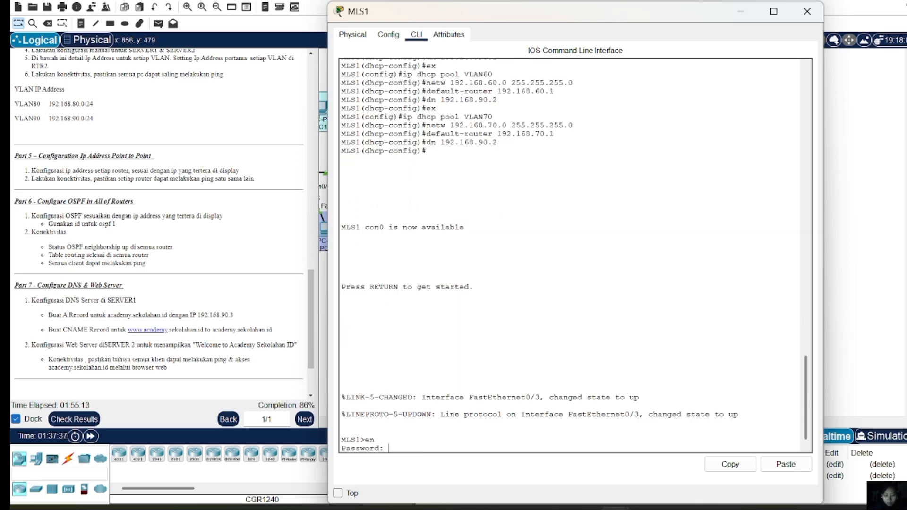
key("Return")
type("c")
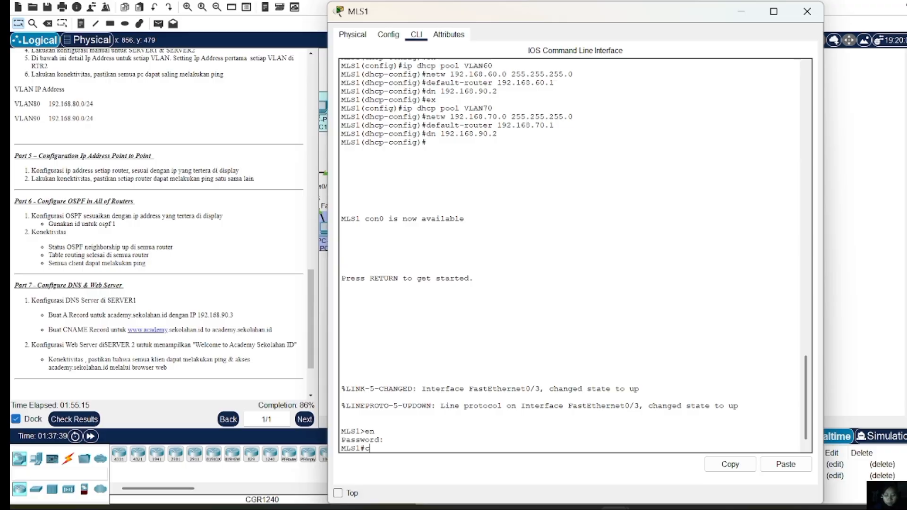
type("onf t")
key("Return")
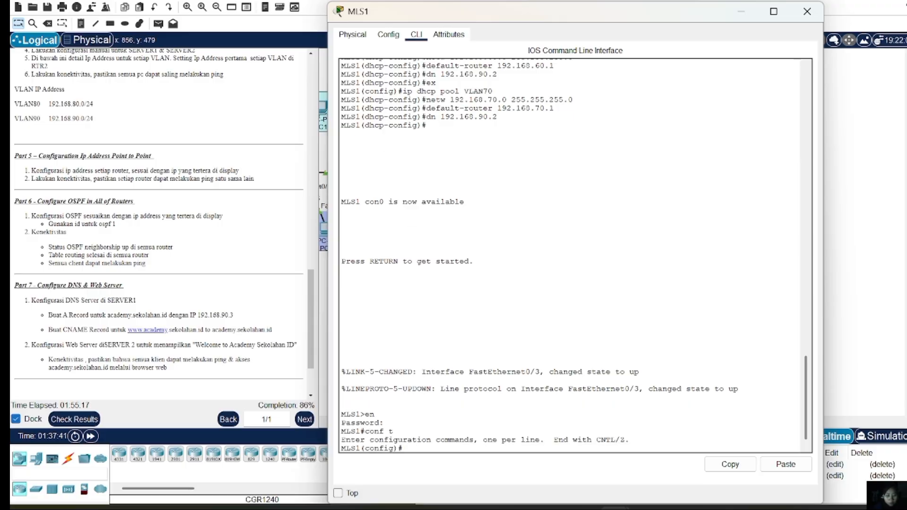
Make Fa0/3 a routed port (no switchport) with 10.10.10.14 255.255.255.252 and enable it
type("int ")
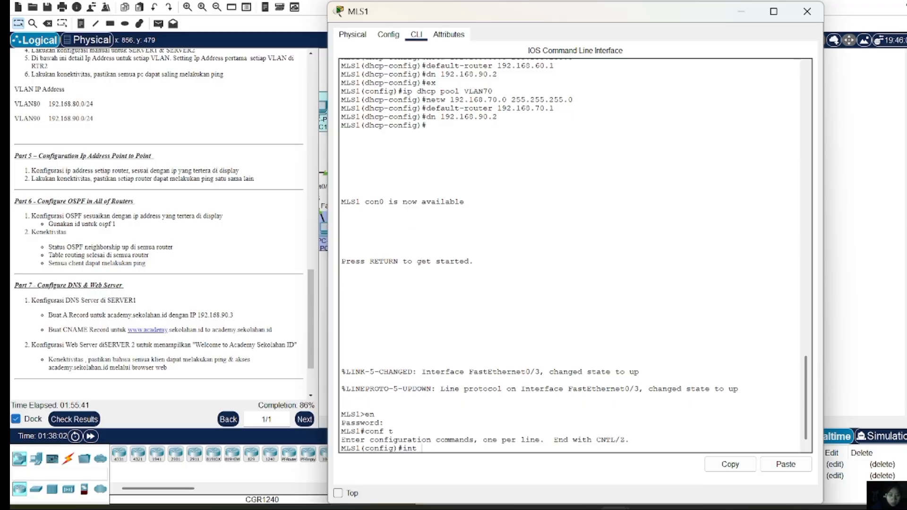
type("fa0/3")
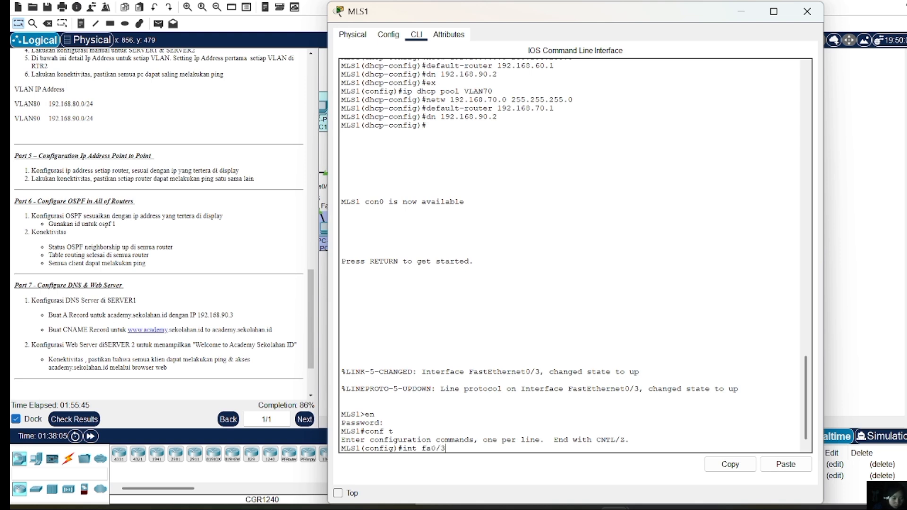
key("Return")
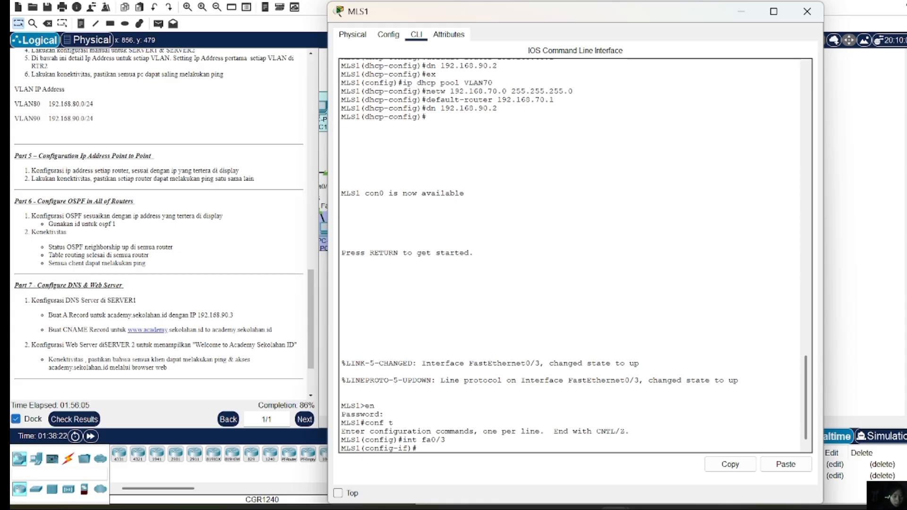
type("no sw")
key("Return")
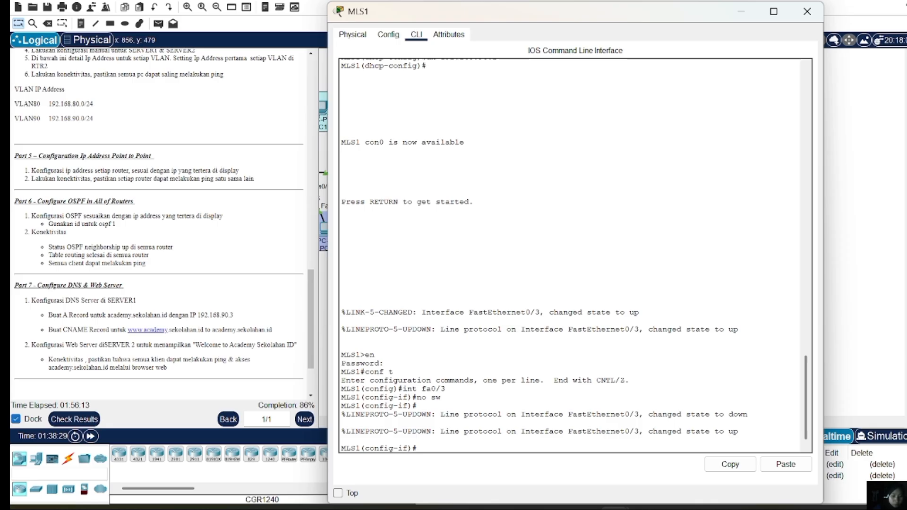
type("ip add")
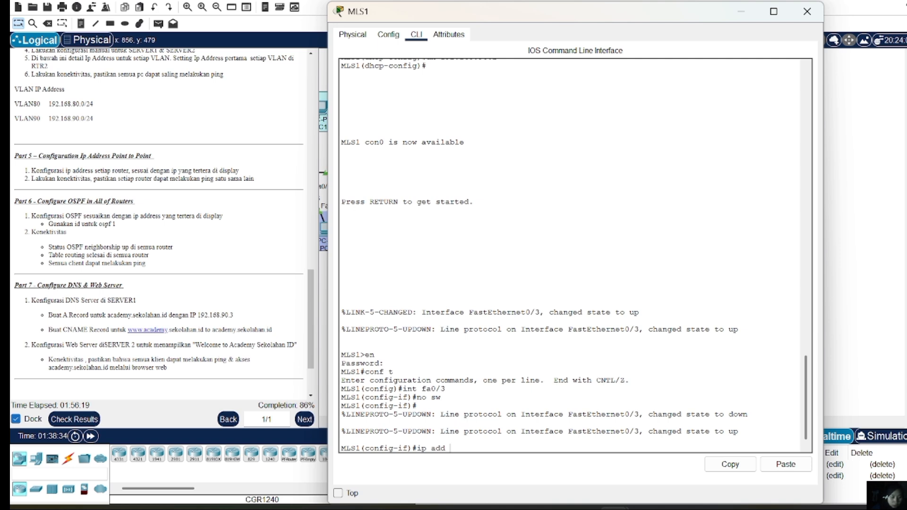
type(" 10.10.10.14")
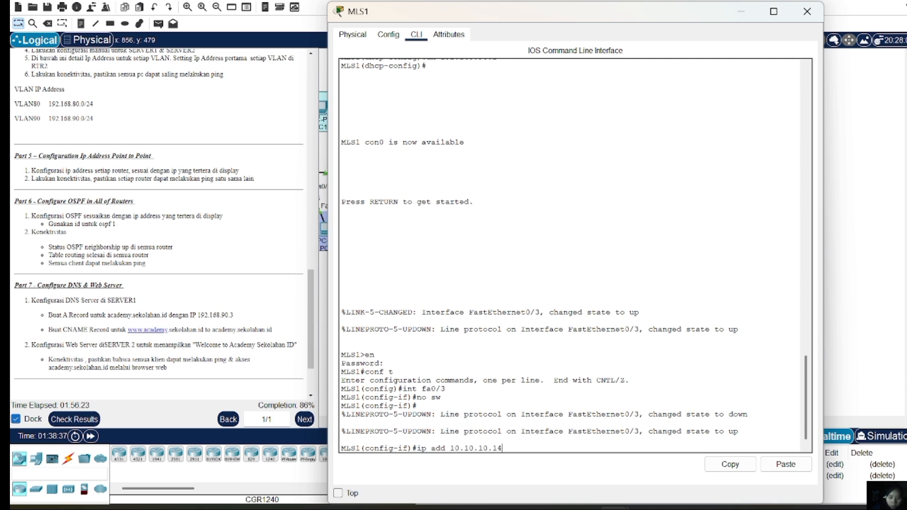
type(" 255.2")
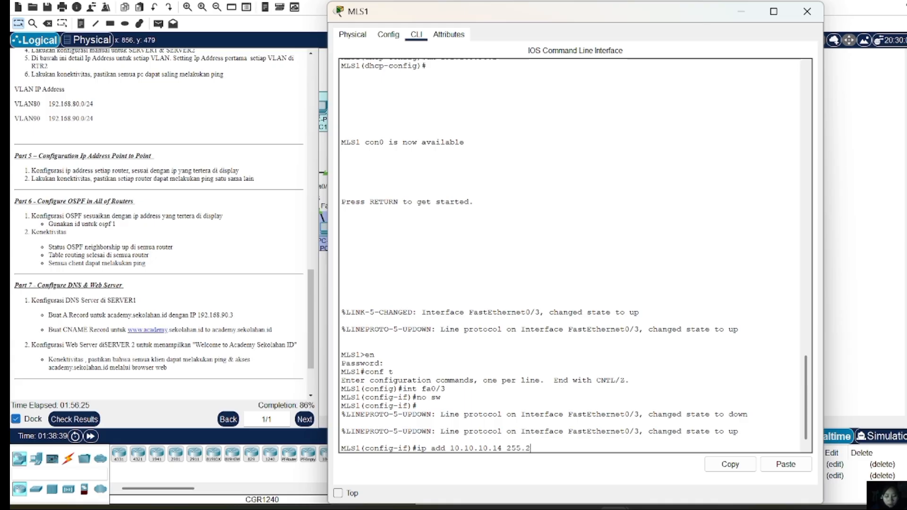
type("55.255.255")
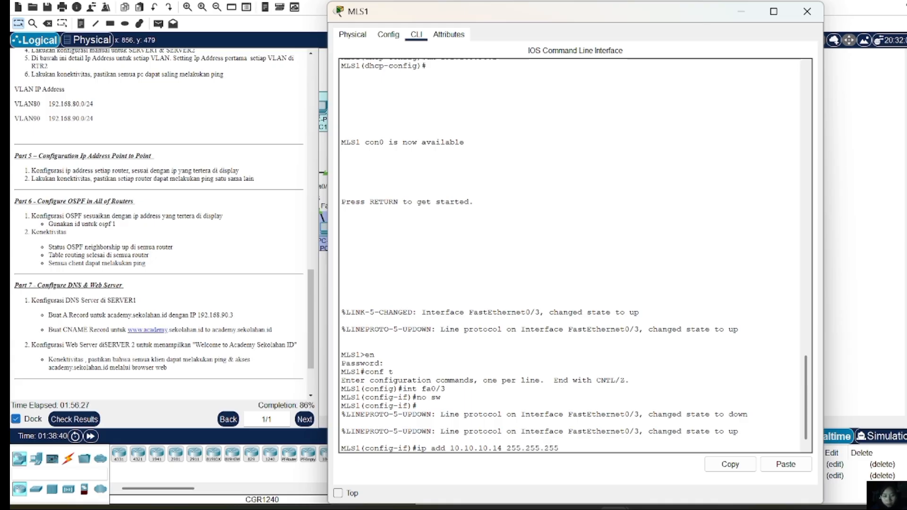
type("252")
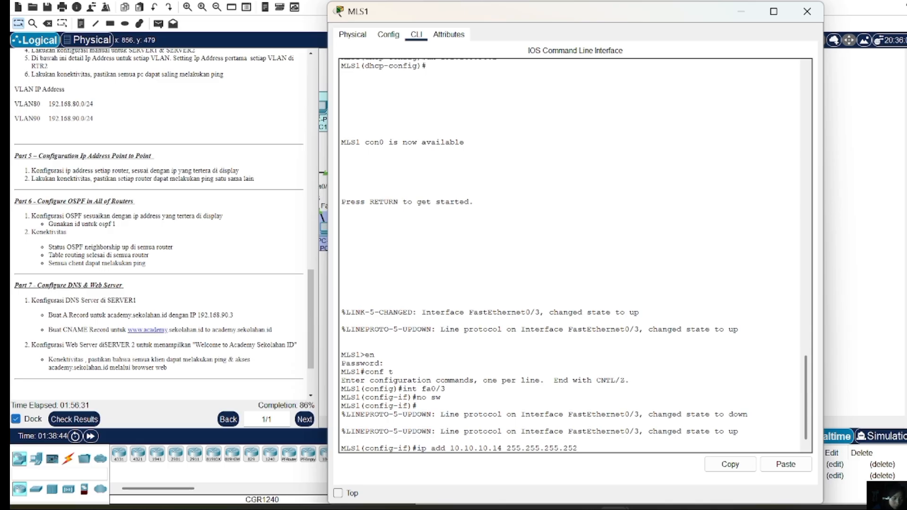
key("Return")
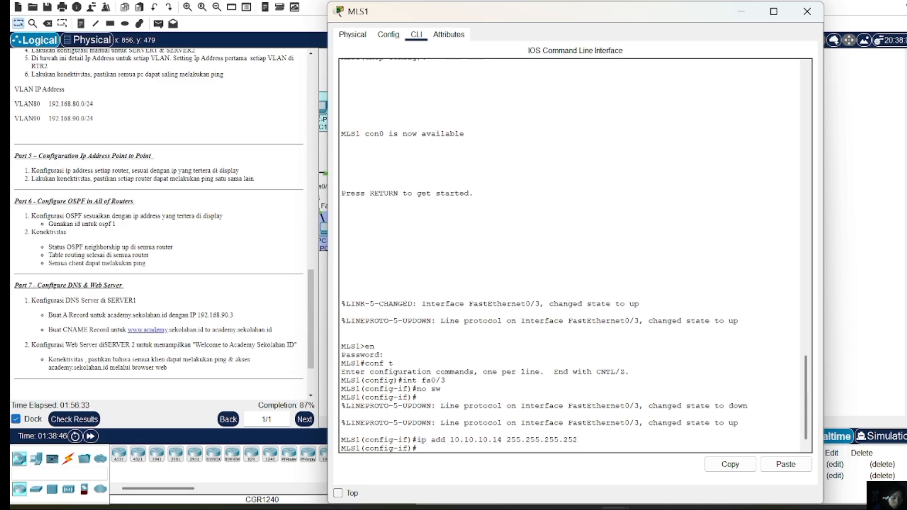
type("no sh")
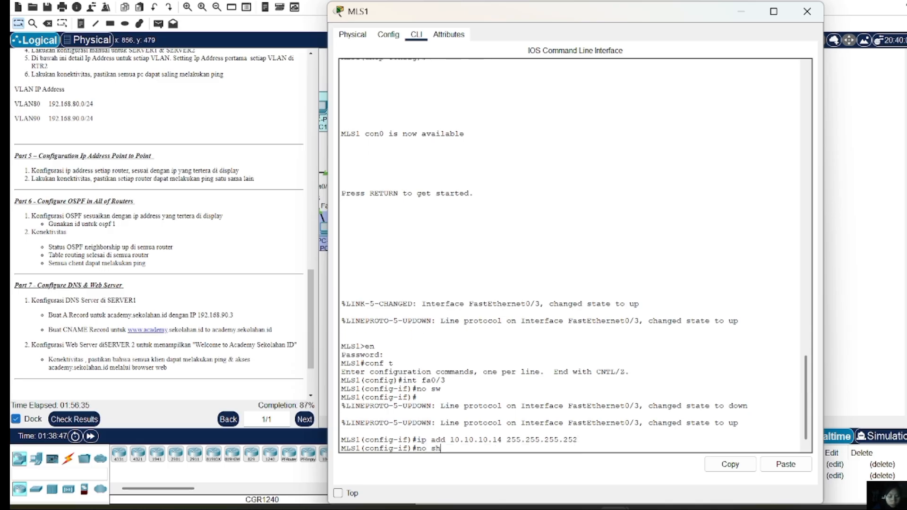
key("Return")
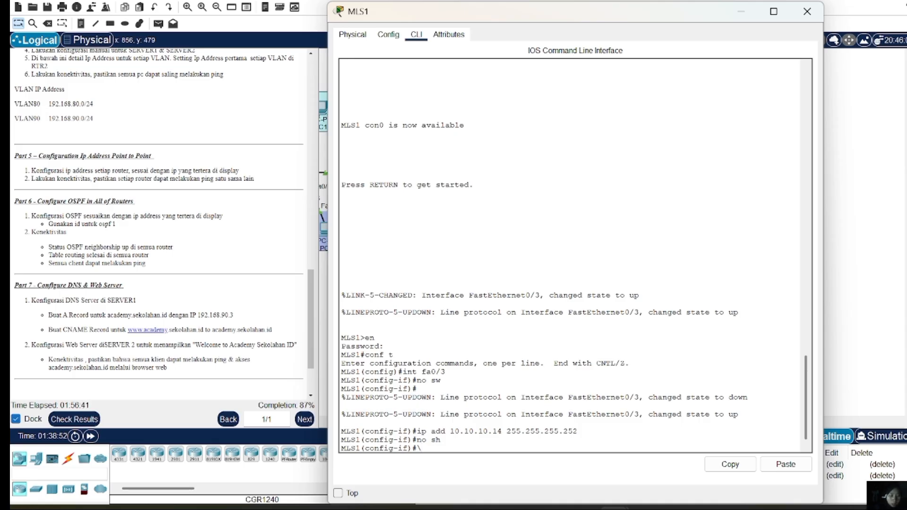
Close the MLS1 window and enter global configuration mode on MLS2
left_click(807, 14)
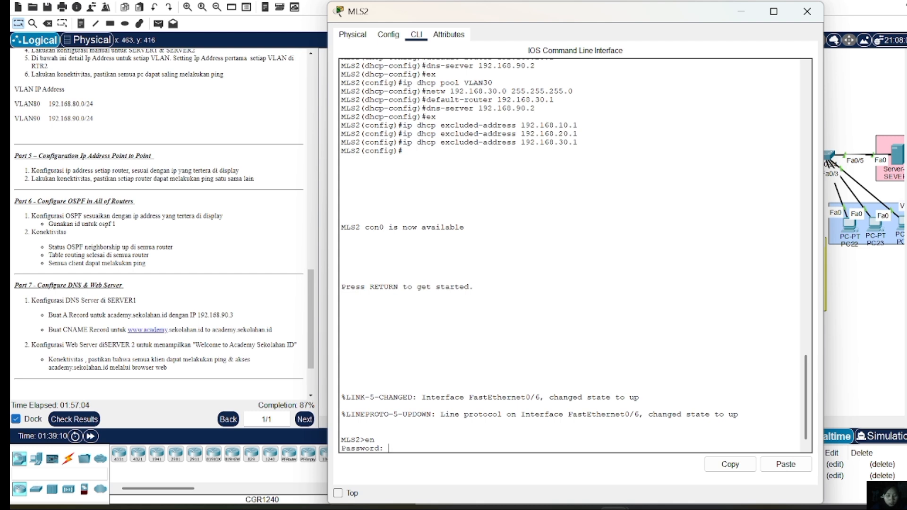
key("Return")
type("conf")
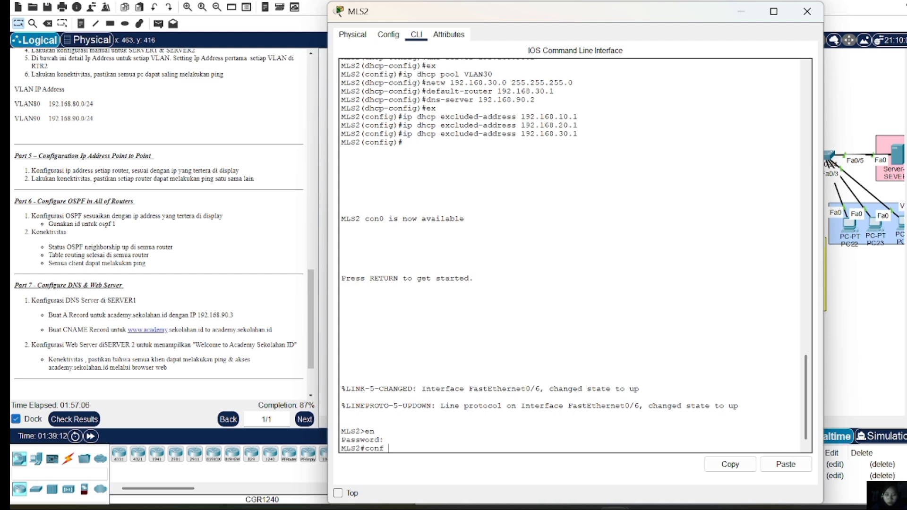
type(" t")
key("Return")
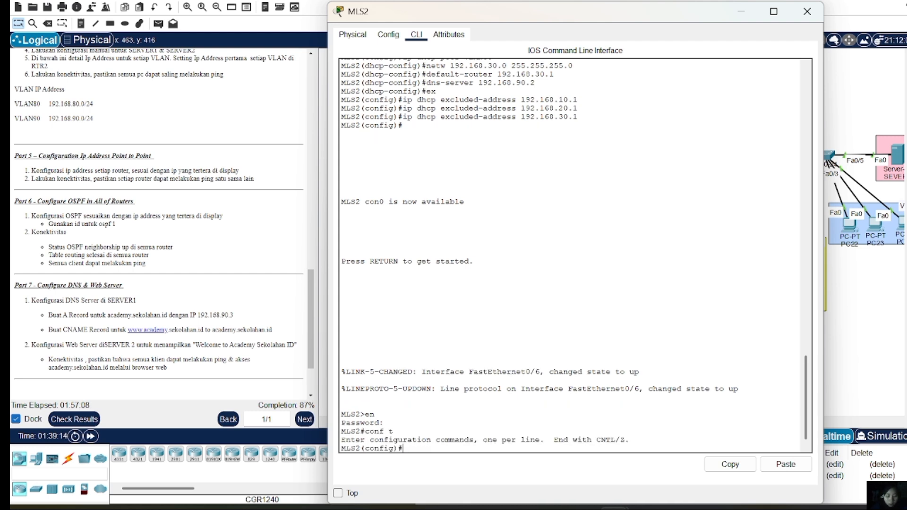
Make MLS2's Fa0/6 a routed port with address 10.10.10.10 255.255.255.252
type("int fa0")
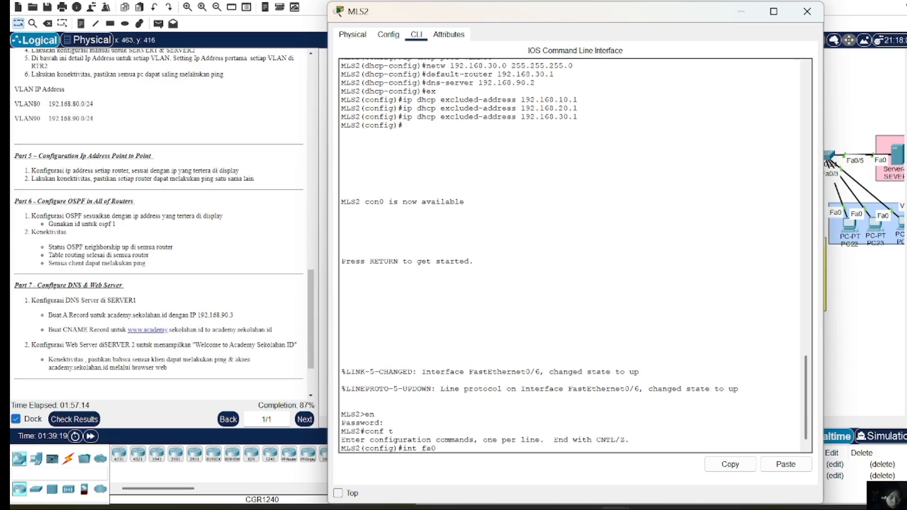
type("/")
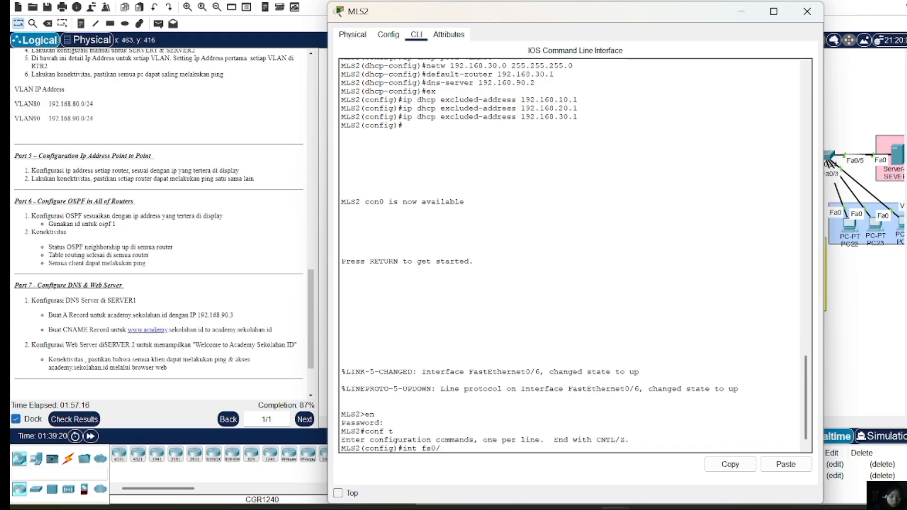
type("6")
key("Return")
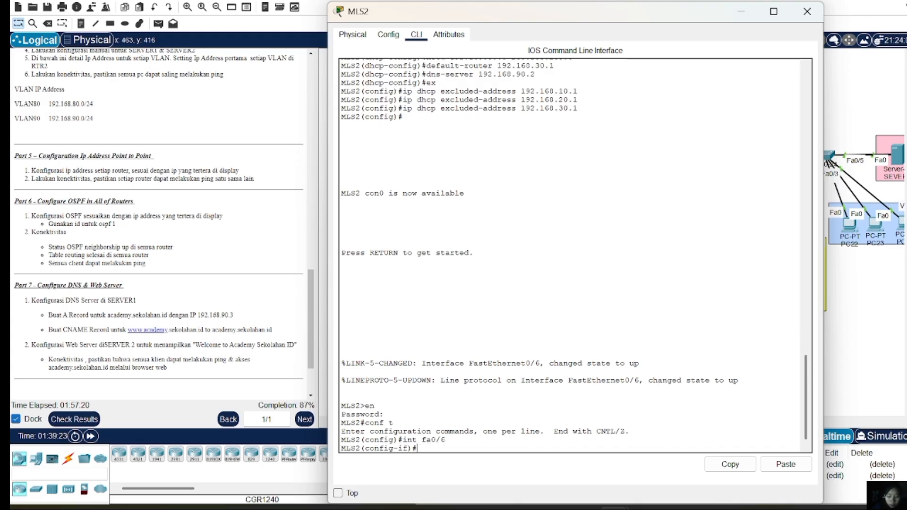
type("no sw")
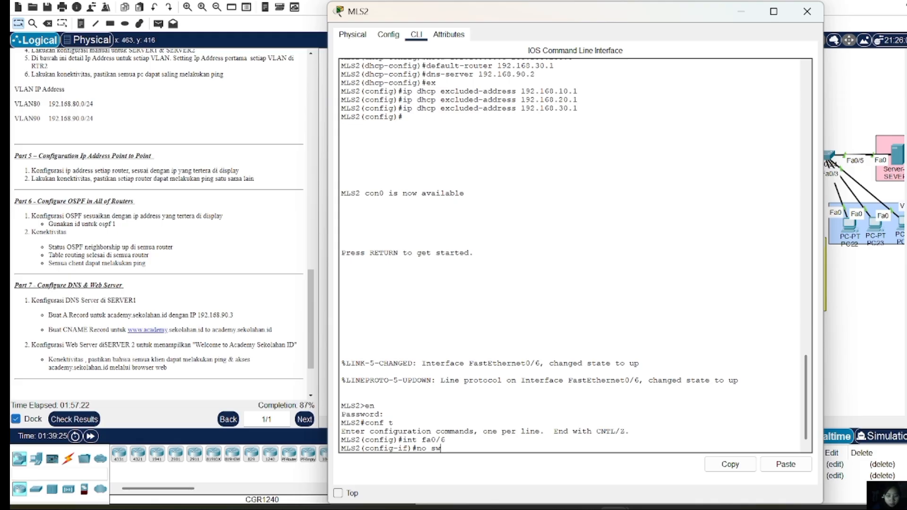
key("Return")
key("Return")
type("i")
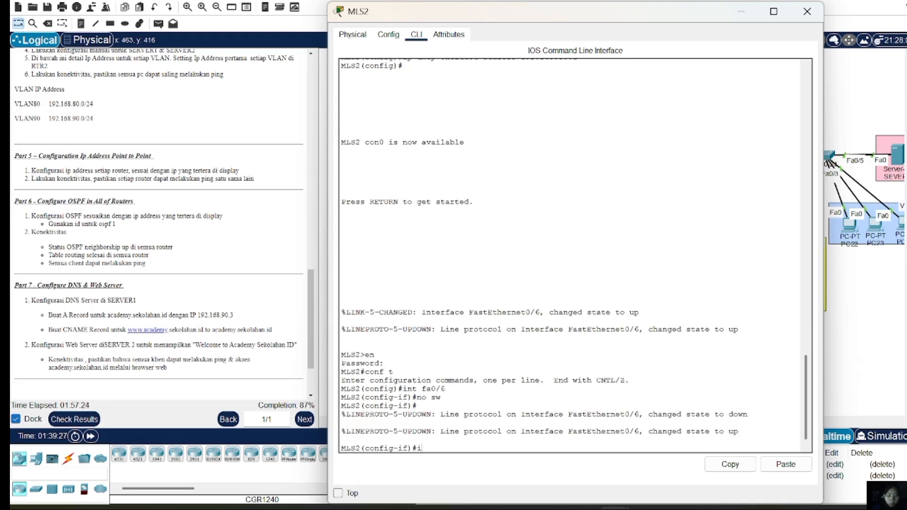
type("p add 10.10.")
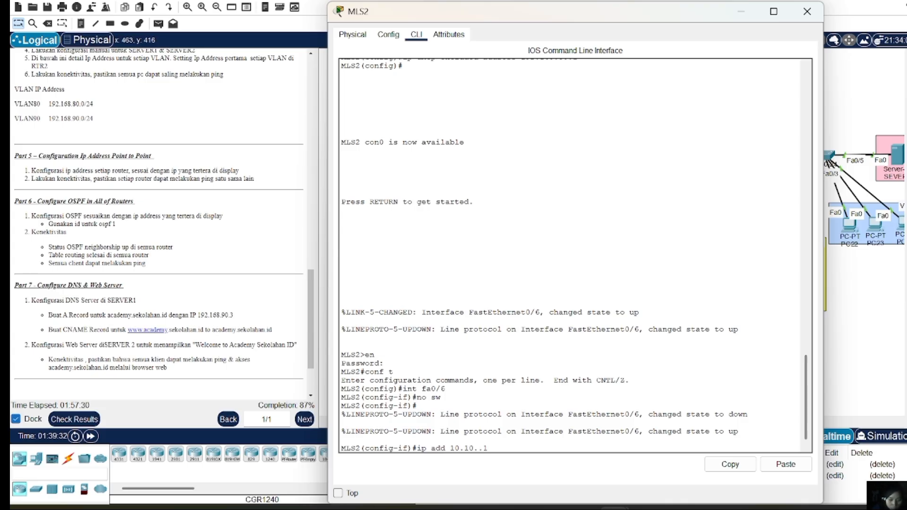
type("10.")
type("10")
type(" 255")
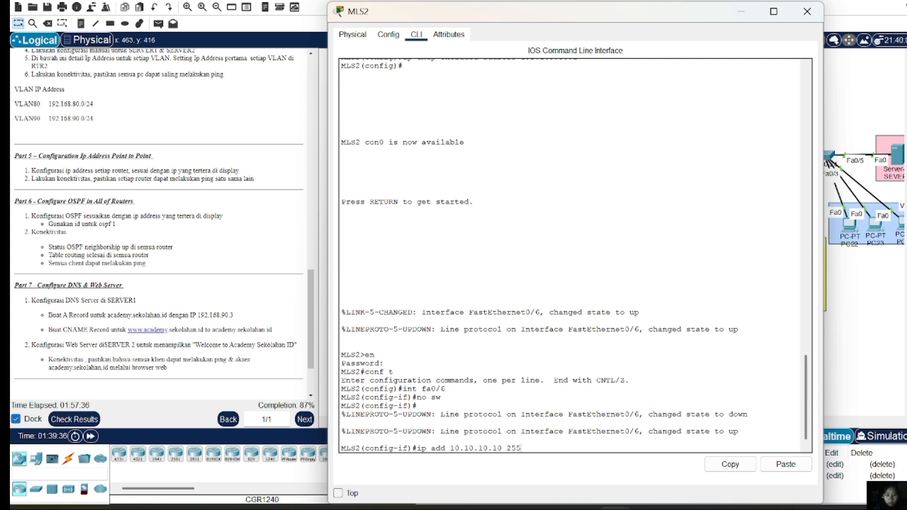
type(".255.255.252")
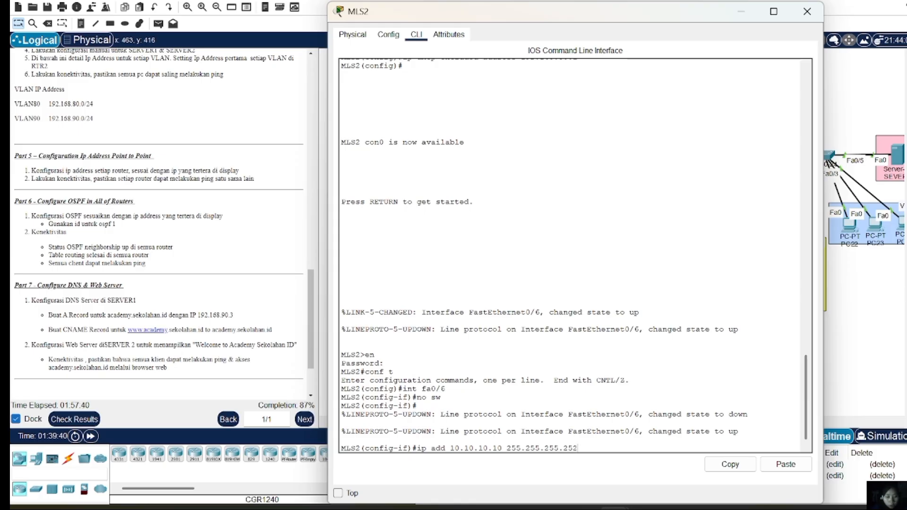
key("Return")
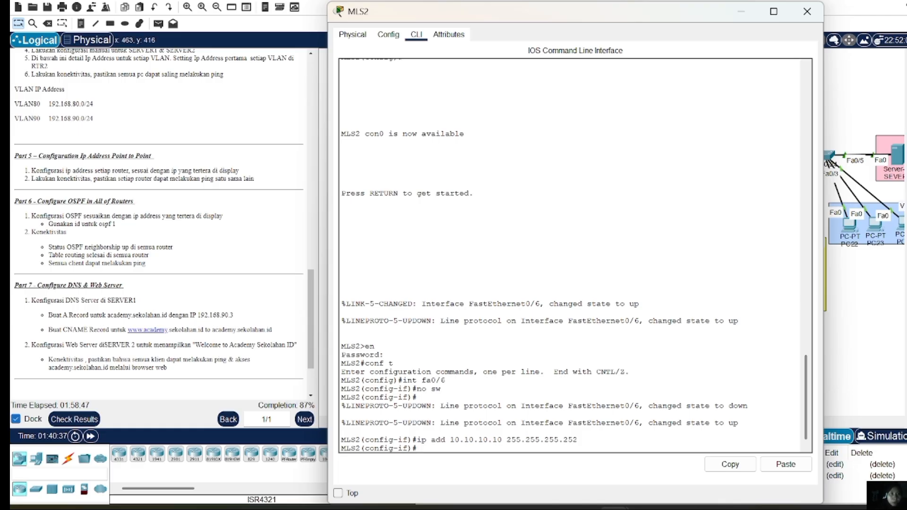
Close the MLS2 console and start OSPF process 1 on RTR3 with 'router ospf 1'
left_click(807, 11)
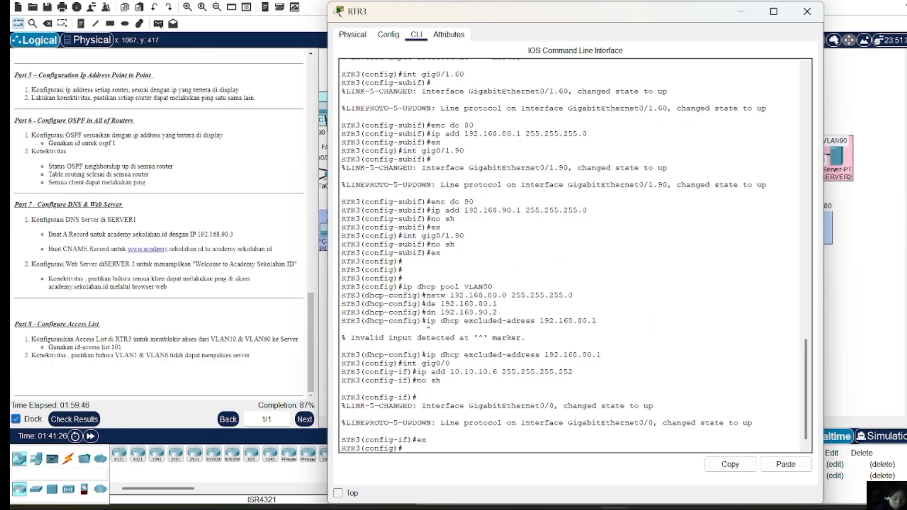
type("rou")
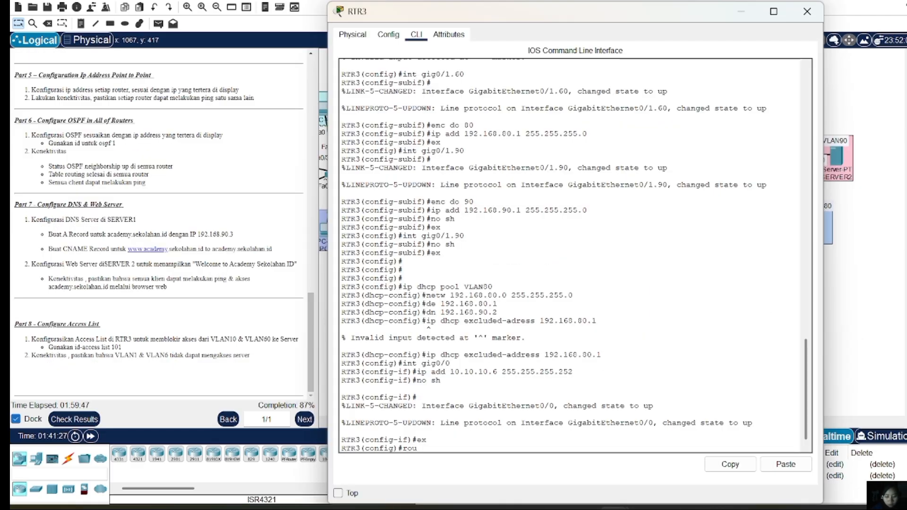
type("ter ospf ")
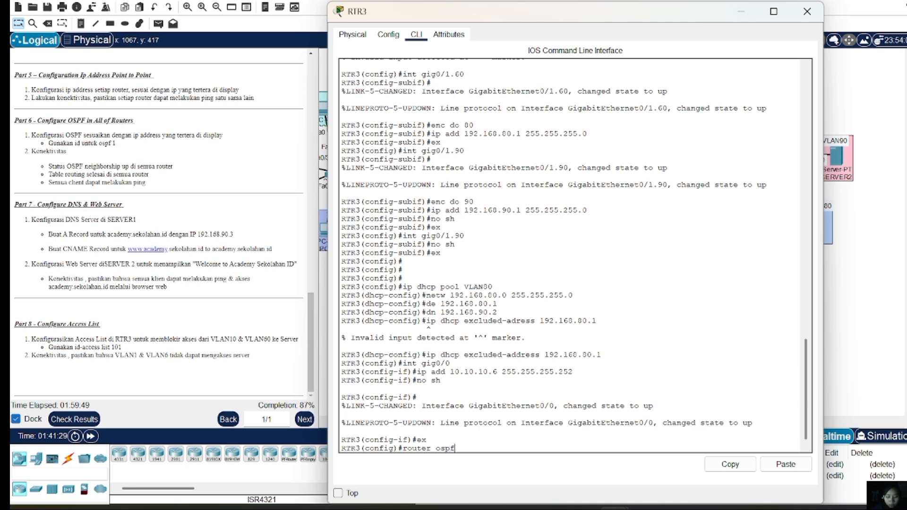
type("1")
key("Return")
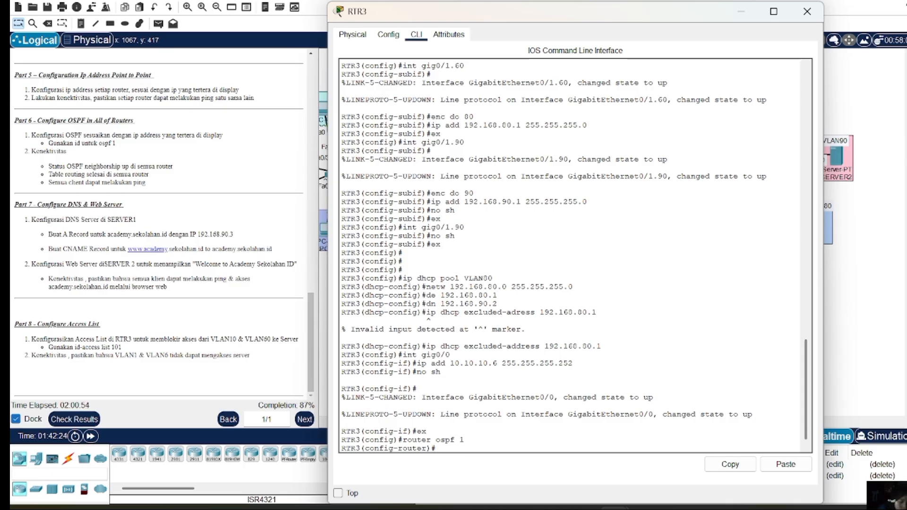
Add network 10.10.10.4 0.0.0.3 to OSPF area 0
type("new")
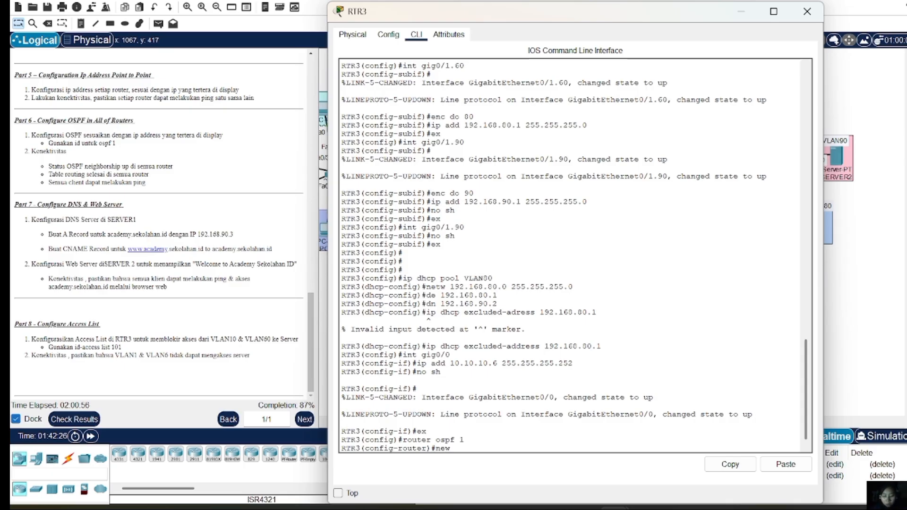
key("BackSpace")
type("tw ")
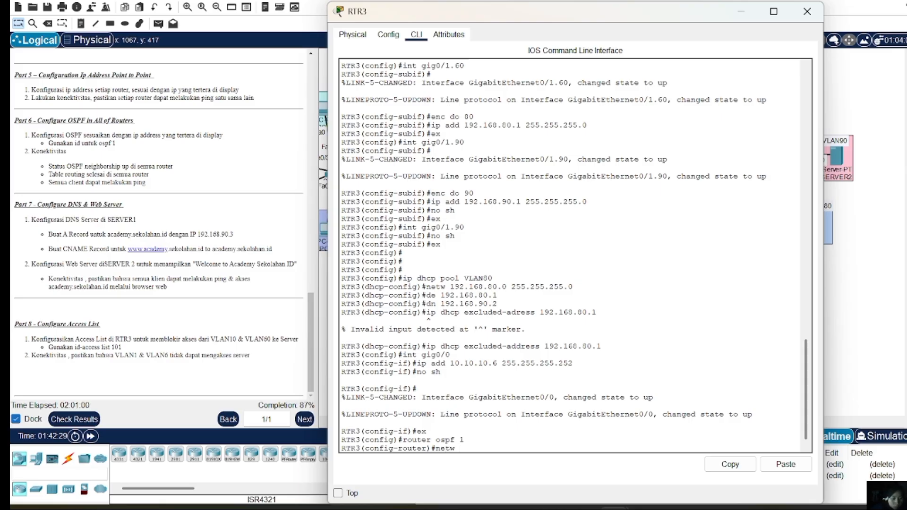
type("10.10.10")
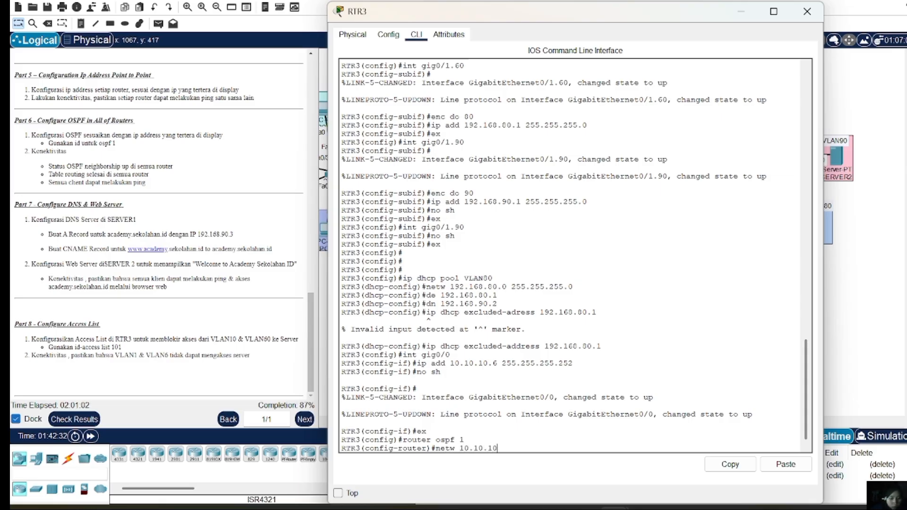
type(".")
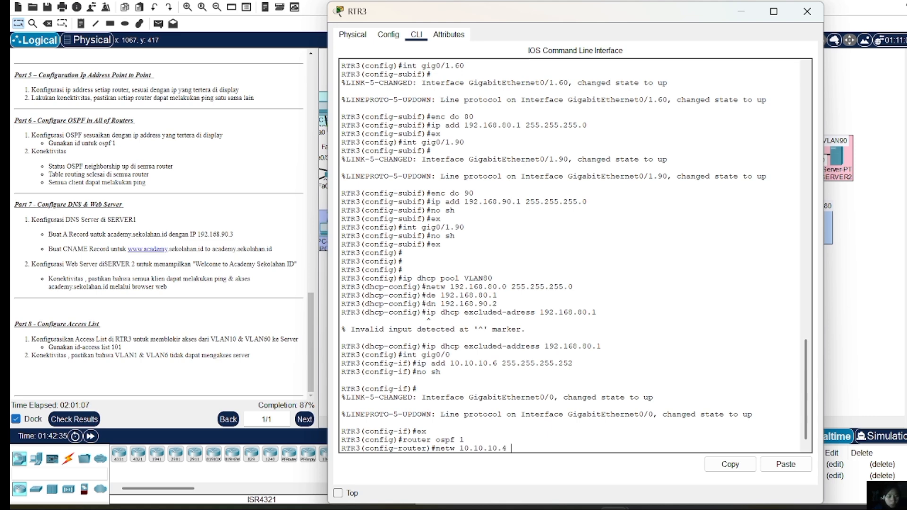
type("4 0")
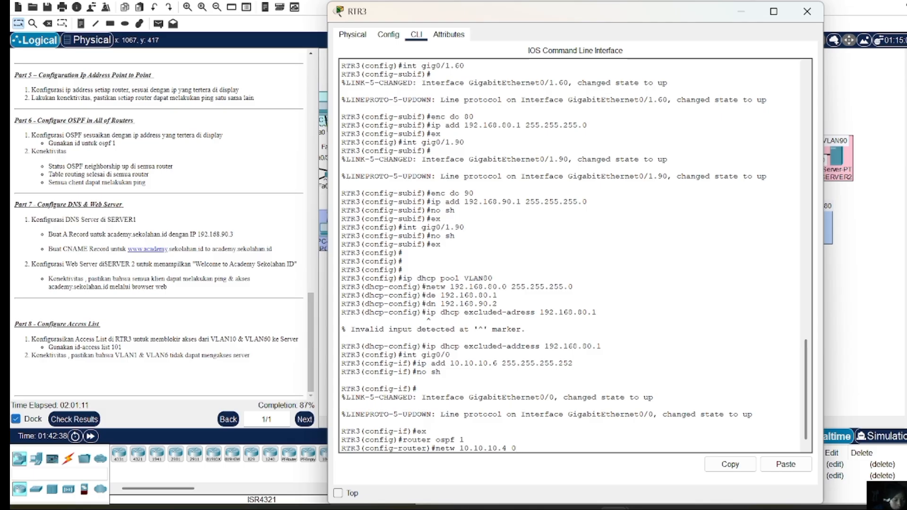
type(".0.0.3 area ")
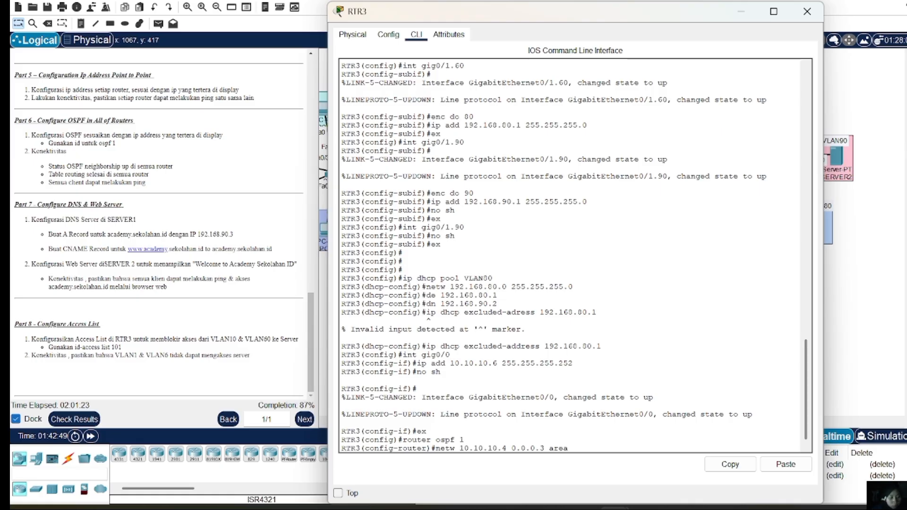
type("0")
key("Return")
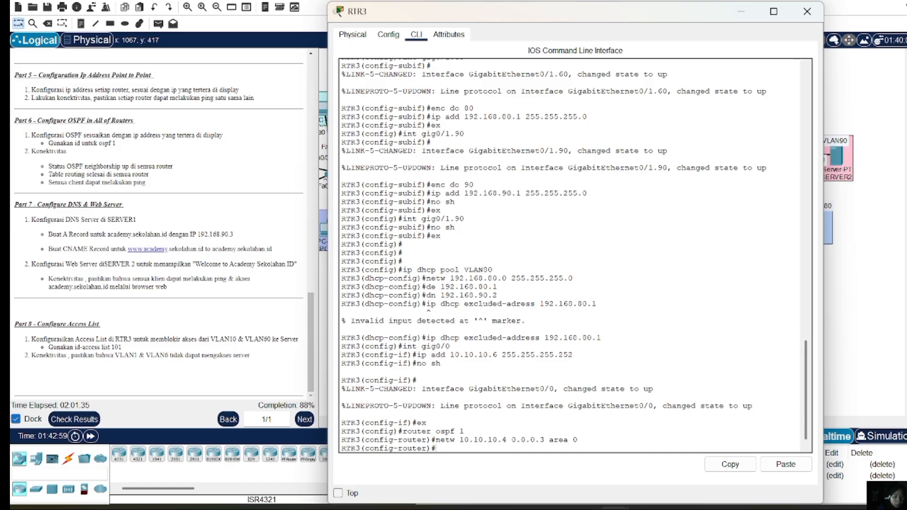
Add network 192.168.80.0 0.0.0.255 to area 0 by editing the previous statement
key("Up")
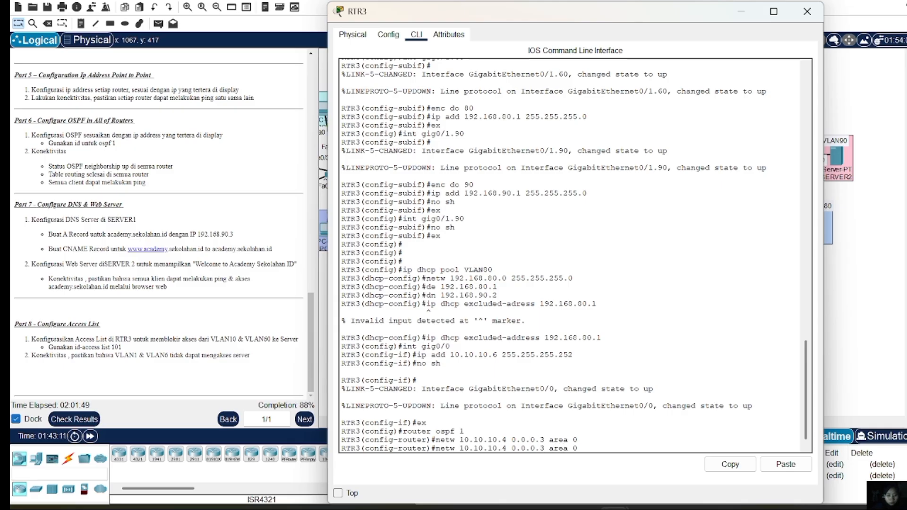
key("BackSpace")
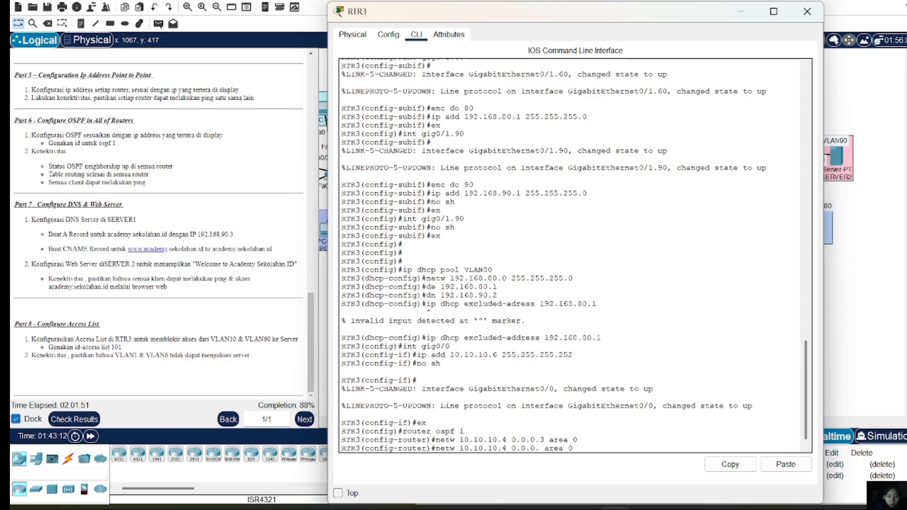
type("2")
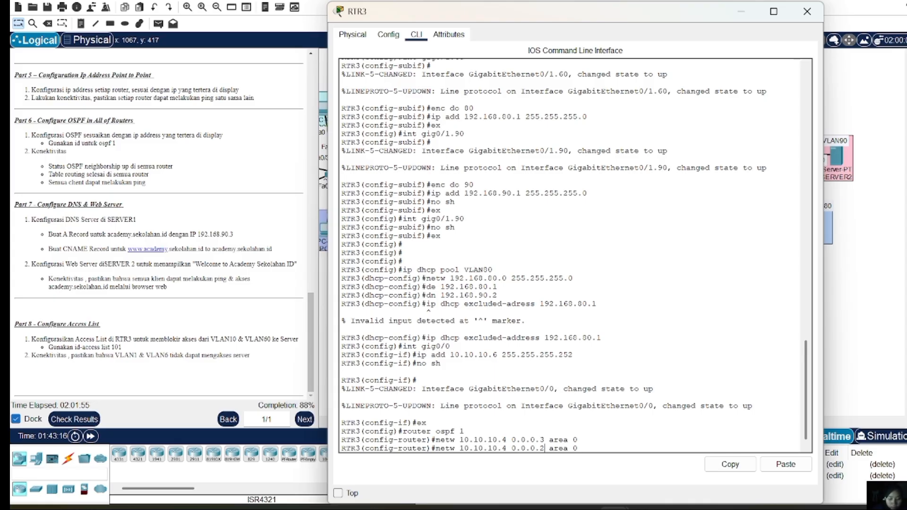
type("55")
key("Left")
key("Left")
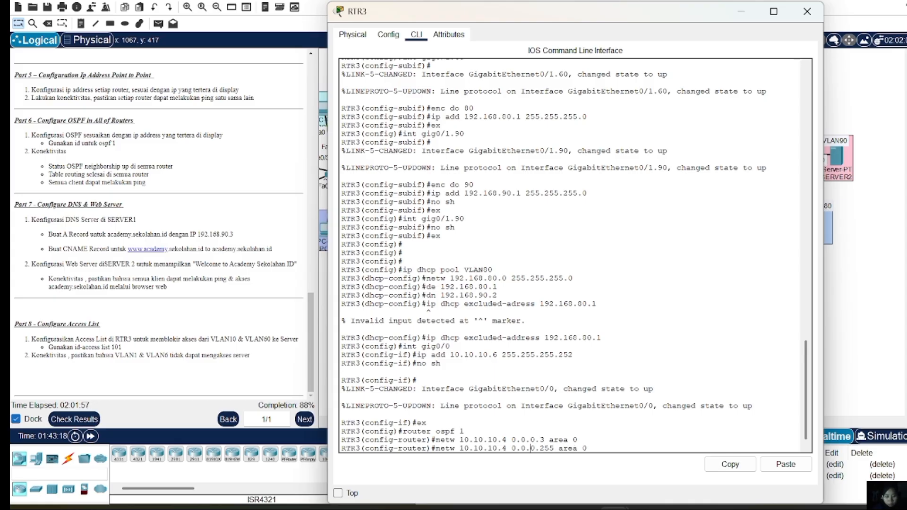
key("BackSpace")
key("BackSpace")
key("BackSpace")
key("BackSpace")
key("BackSpace")
key("BackSpace")
key("BackSpace")
key("BackSpace")
key("BackSpace")
key("BackSpace")
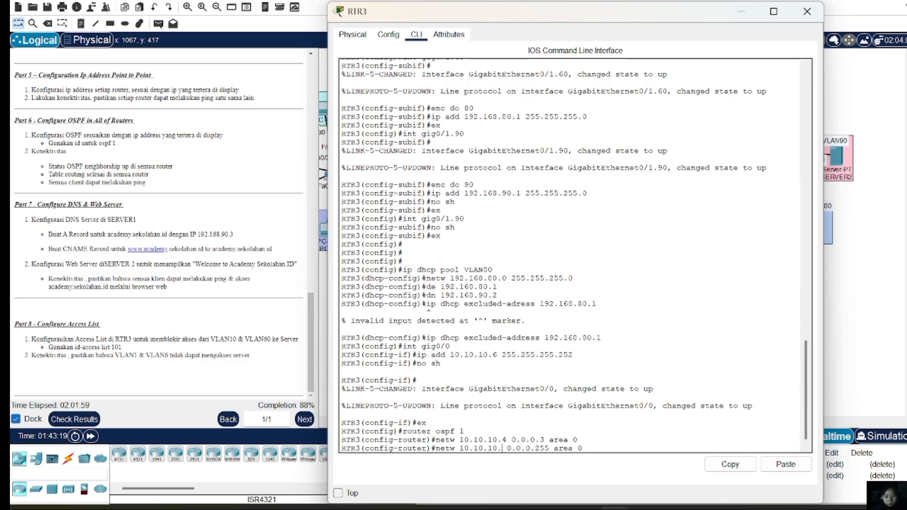
type("192.")
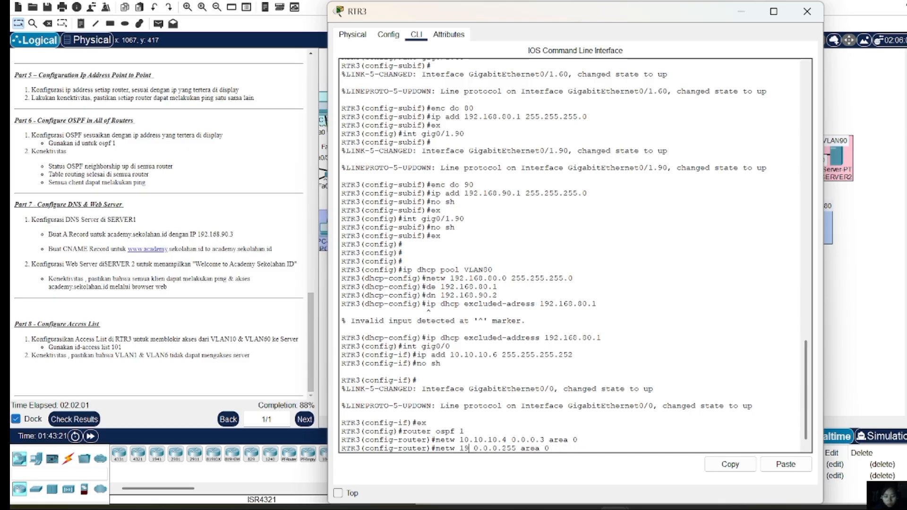
type("168")
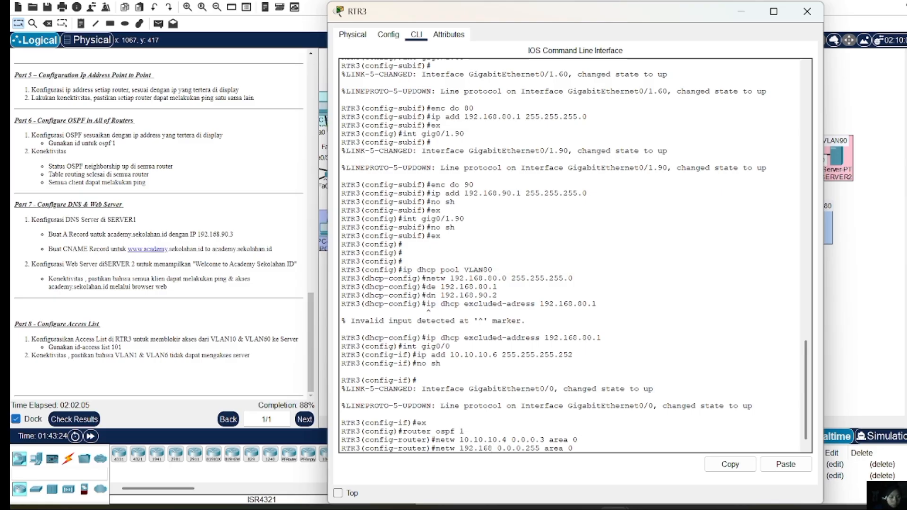
type(".")
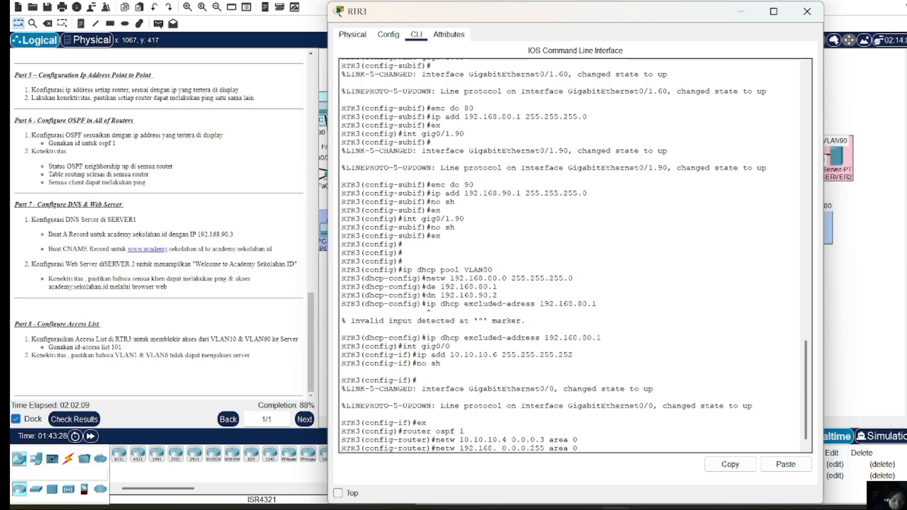
type("80,0")
key("BackSpace")
key("BackSpace")
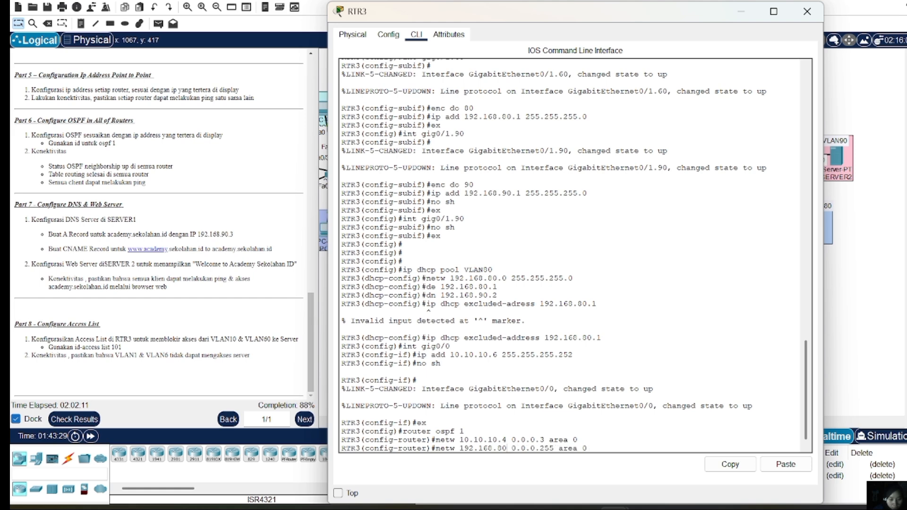
type(".0")
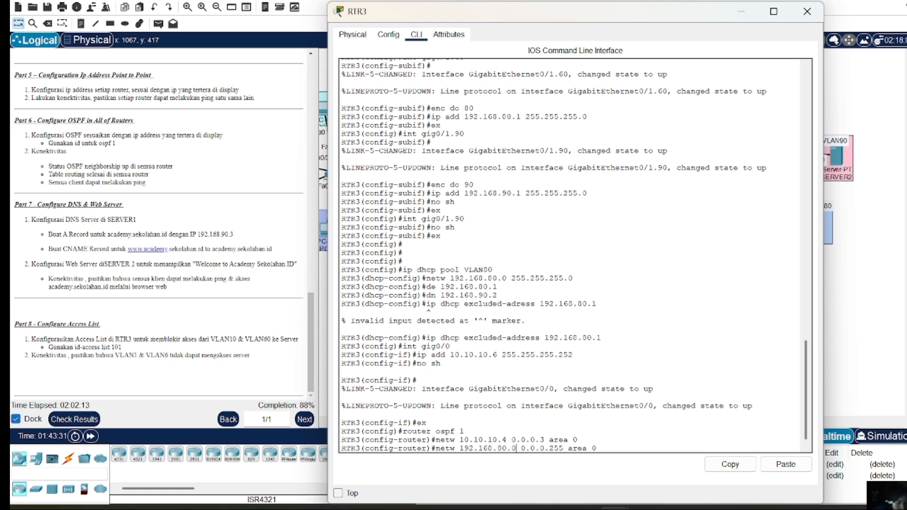
key("Return")
Recall that statement and change its network to 192.168.90.0
key("Up")
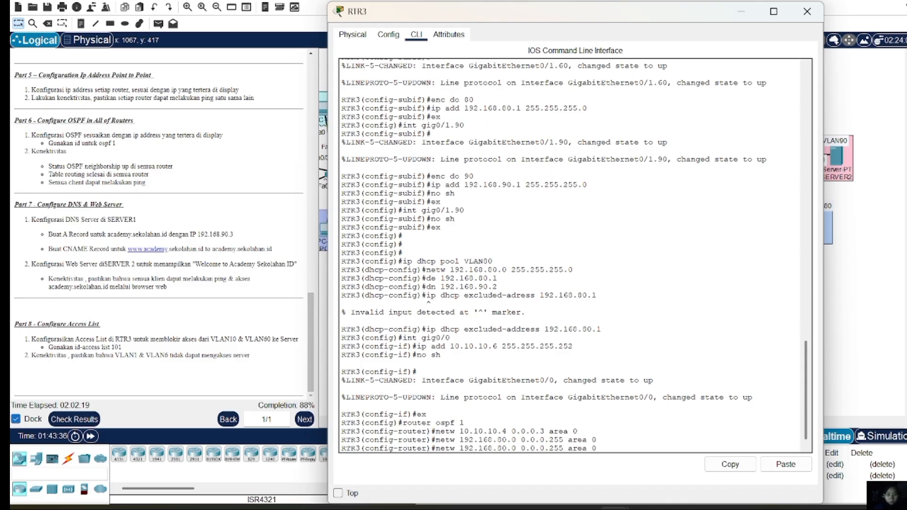
key("Left")
key("Left")
key("Left")
key("Left")
key("Left")
key("Left")
key("Left")
key("Left")
key("Left")
key("Left")
key("Left")
key("Left")
key("Left")
key("Left")
key("Left")
key("Left")
key("Left")
key("Left")
key("BackSpace")
type("9")
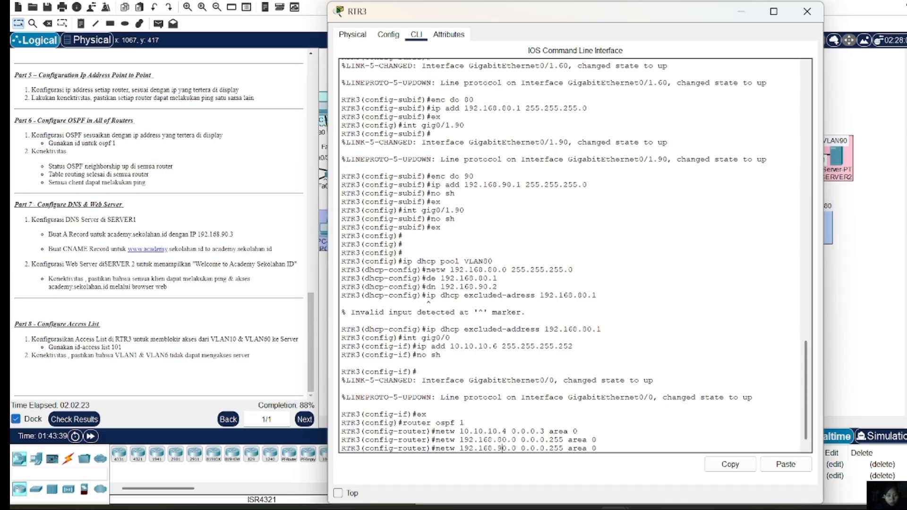
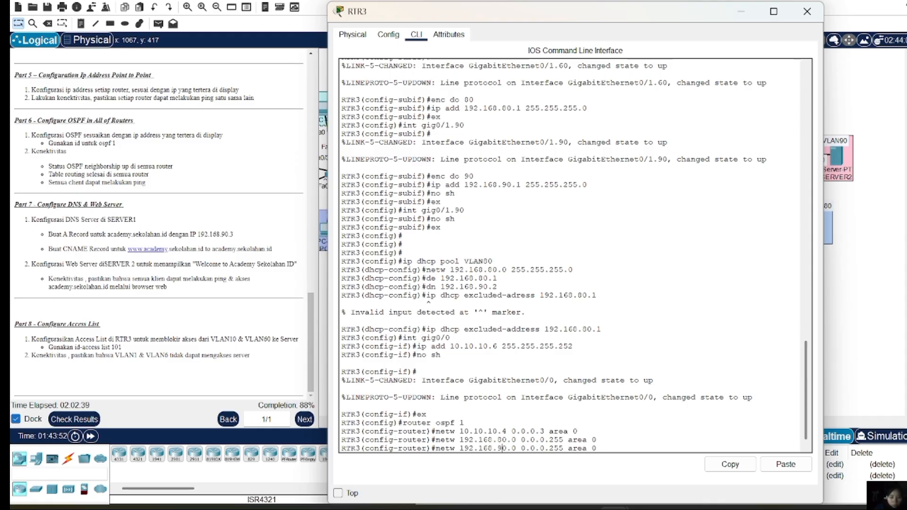
Enter the 'network 192.168.90.0 0.0.0.255 area 0' statement on RTR3
key("Return")
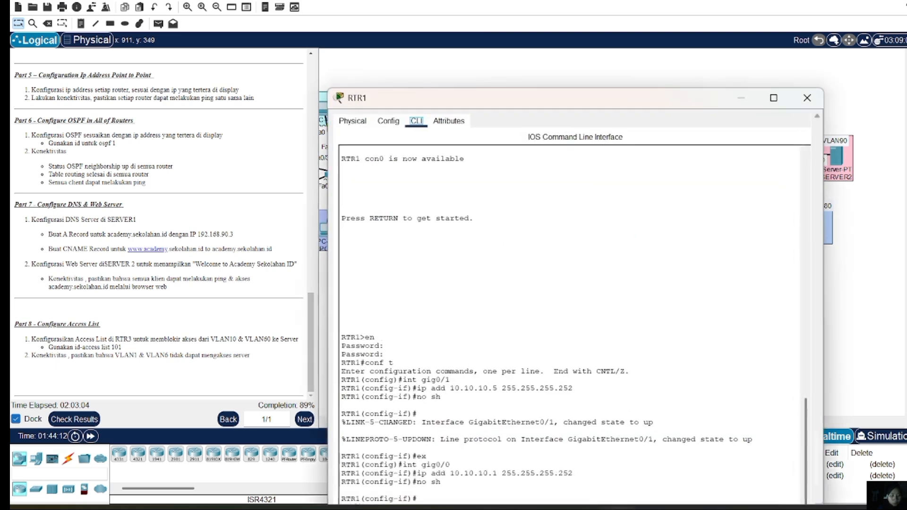
Leave interface configuration on RTR1 and start OSPF process 1
key("Return")
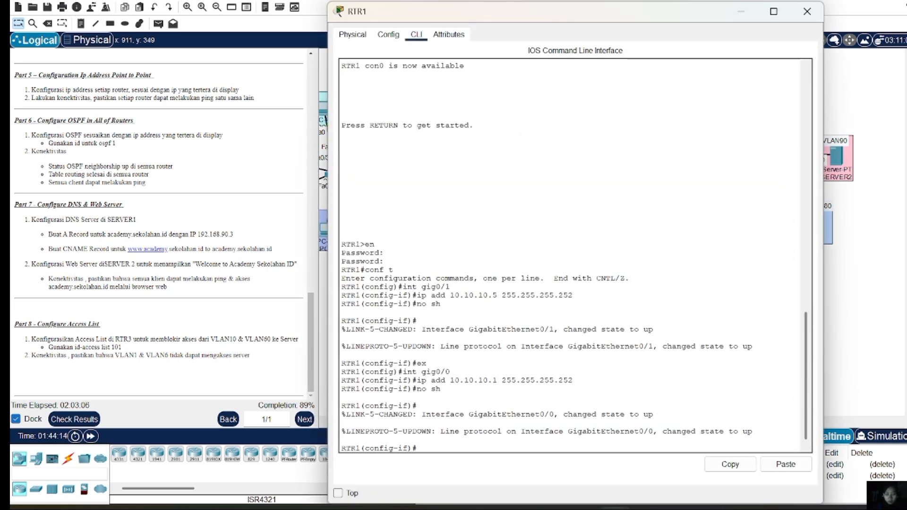
type("wex")
key("Return")
type("ex")
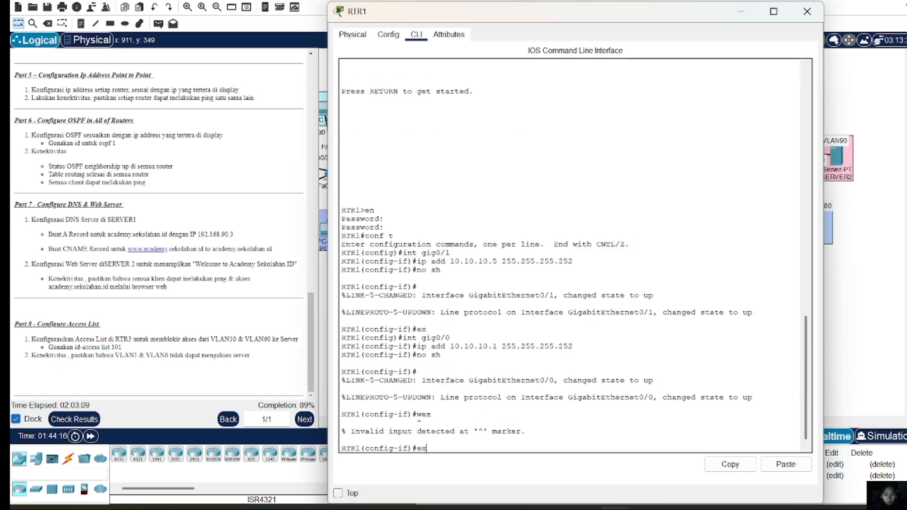
key("Return")
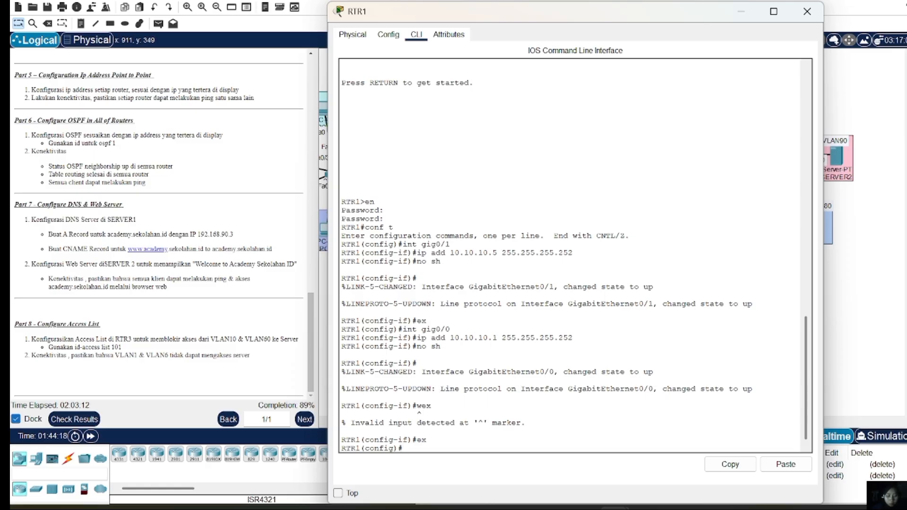
type("router ospf 1")
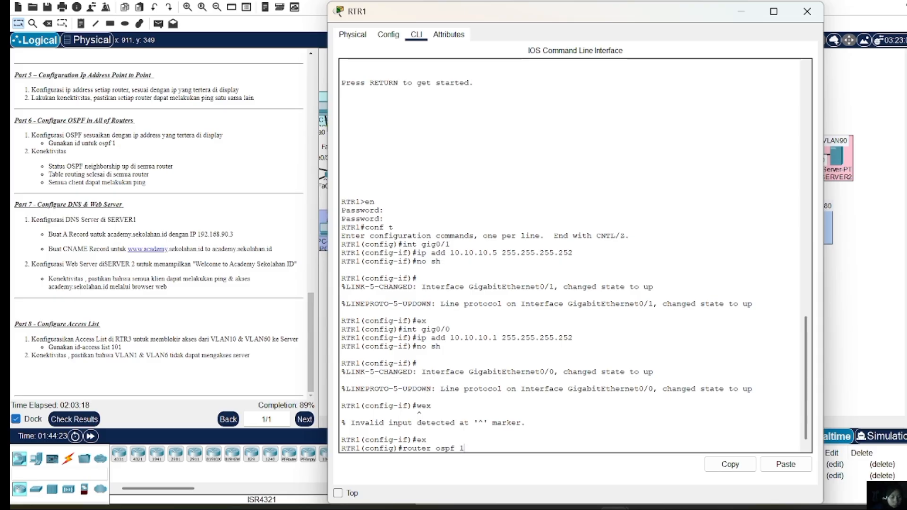
key("Return")
Advertise network 10.10.10.4 0.0.0.3 in OSPF area 0 on RTR1
type("netw")
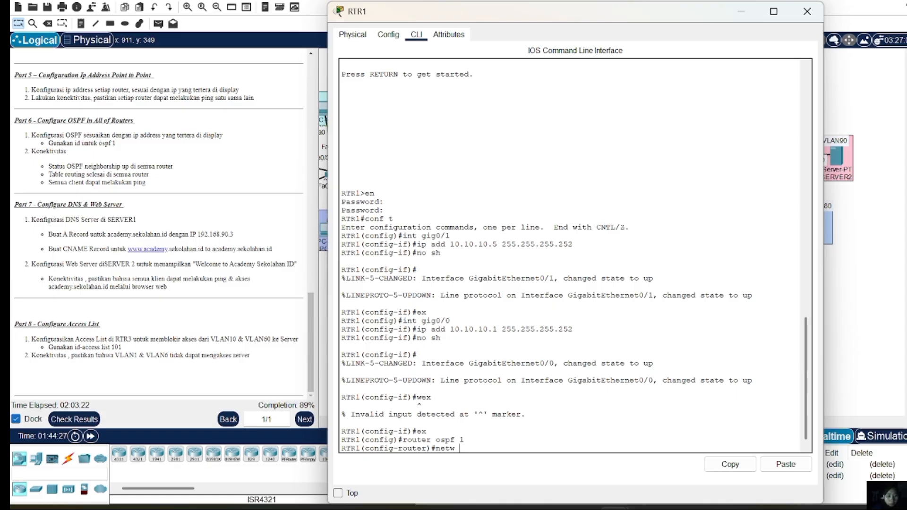
type(" 10.10.10.")
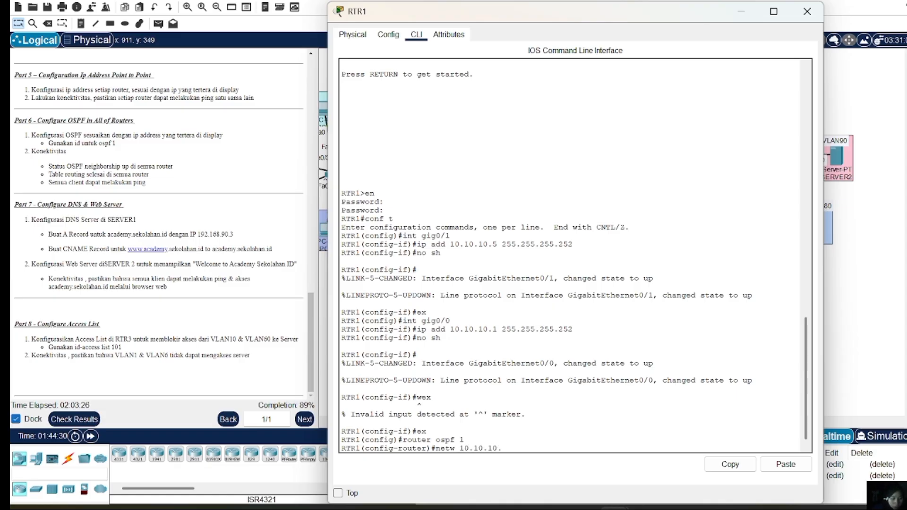
type("4 0.0.0.3 area ")
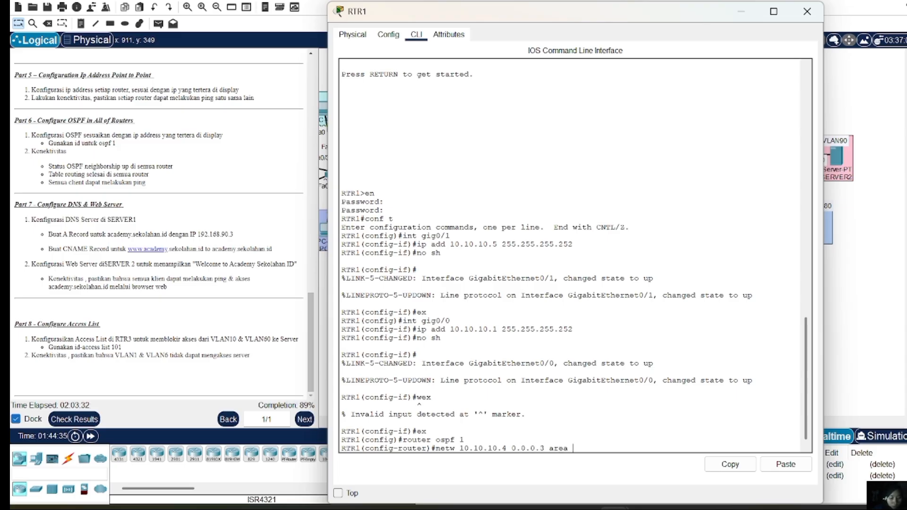
type("0")
key("Return")
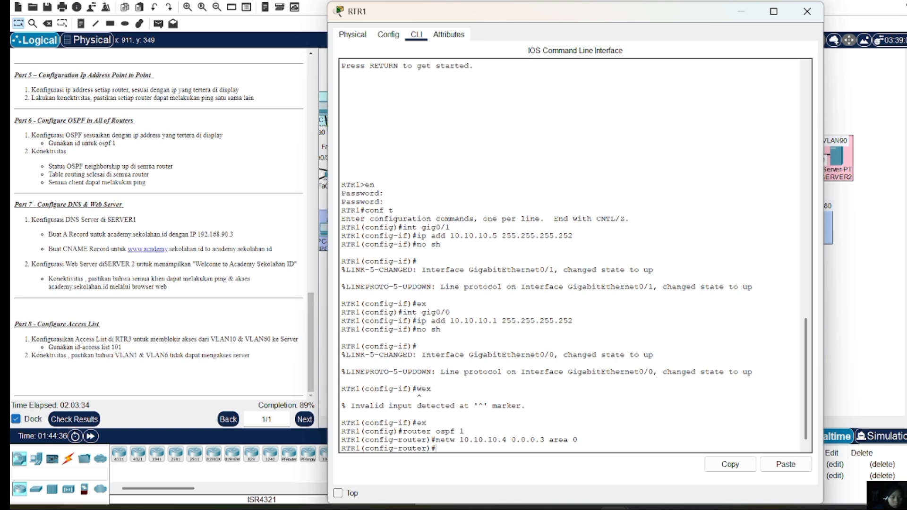
key("Up")
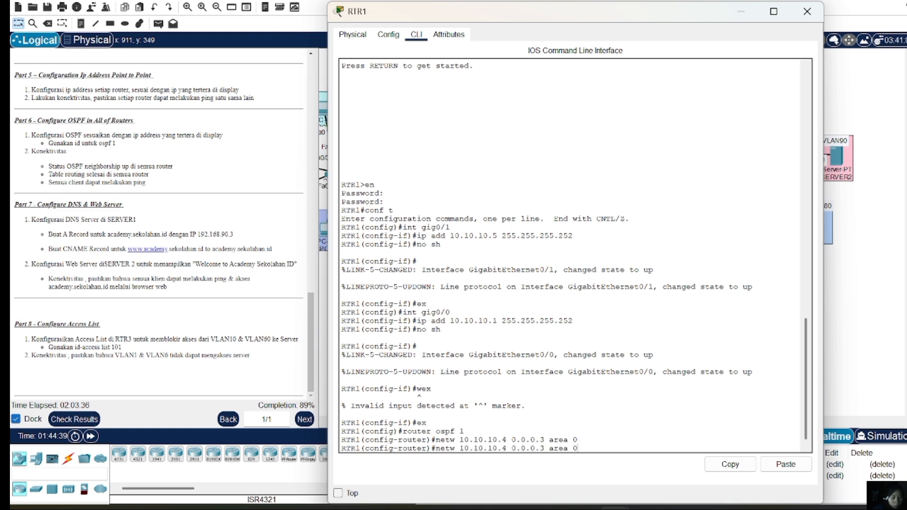
key("Left")
key("Left")
key("Left")
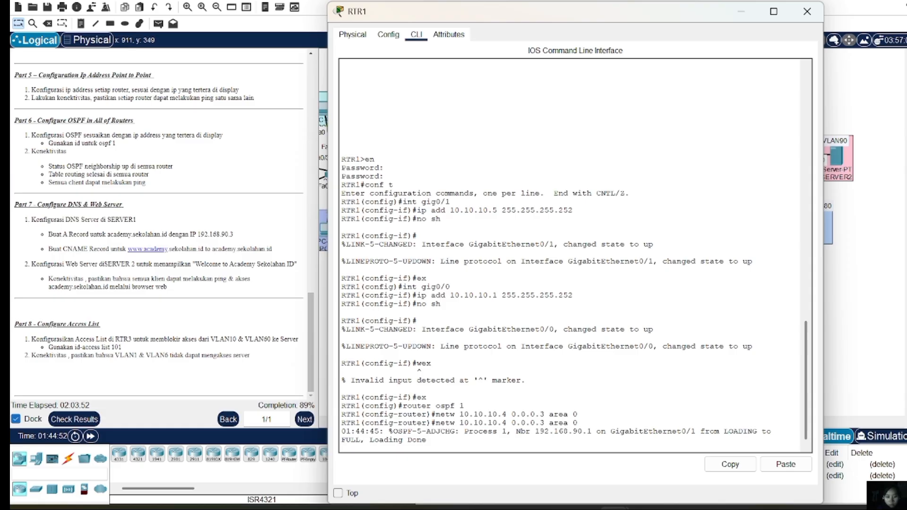
key("Return")
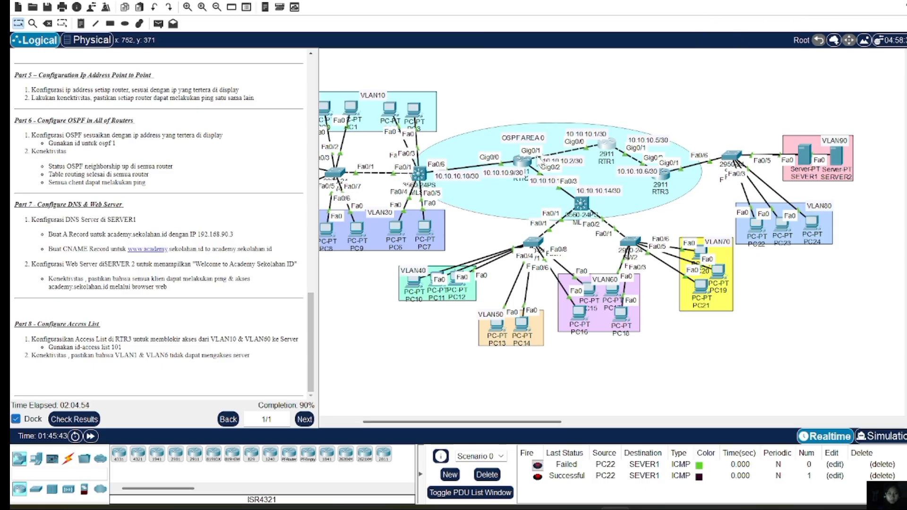
Open RTR2's CLI, exit interface configuration and start OSPF process 1
scroll(537, 161, "left", 3)
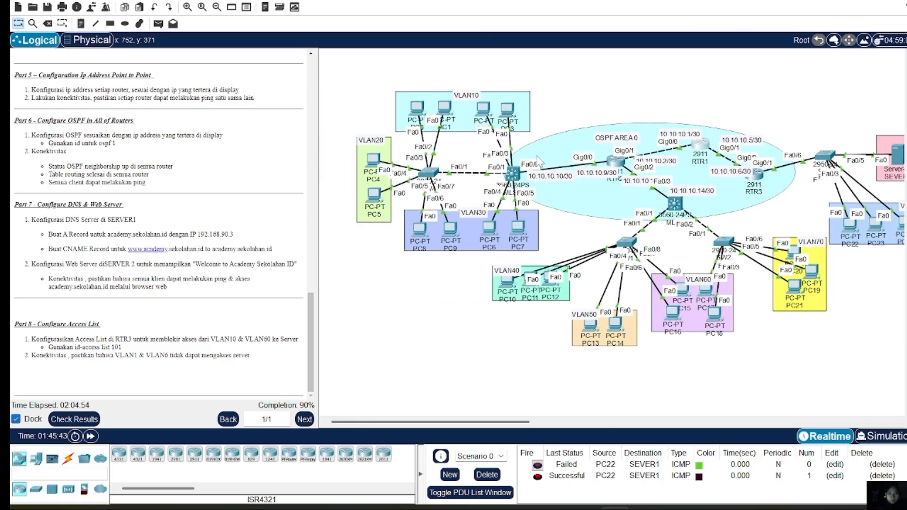
left_click(613, 163)
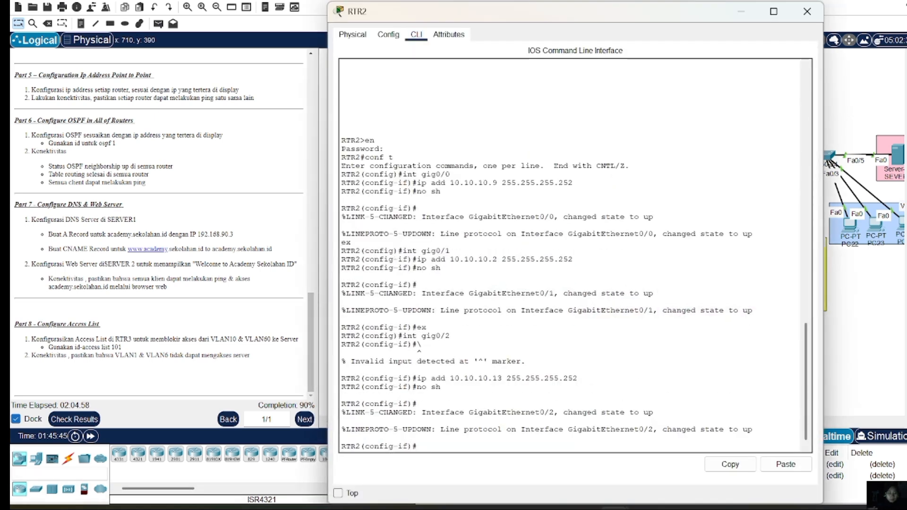
key("Return")
type("ex")
key("Return")
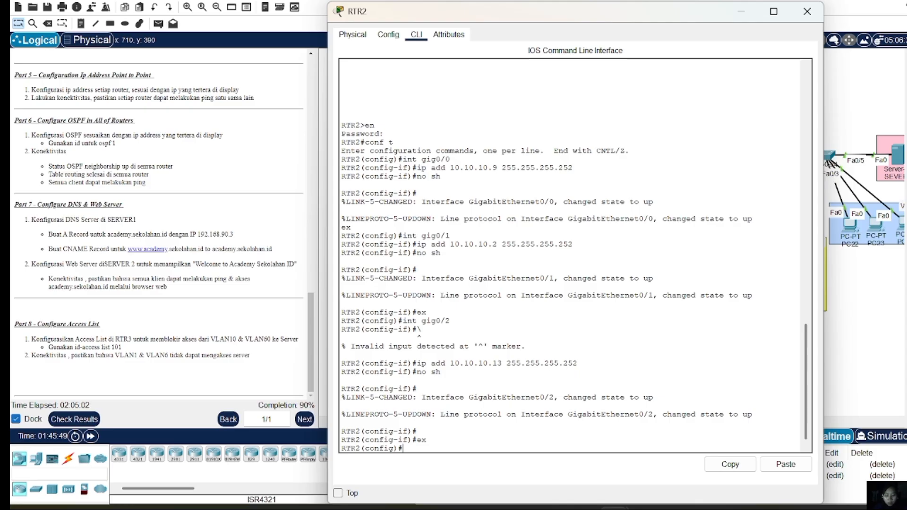
type("router ospf 1")
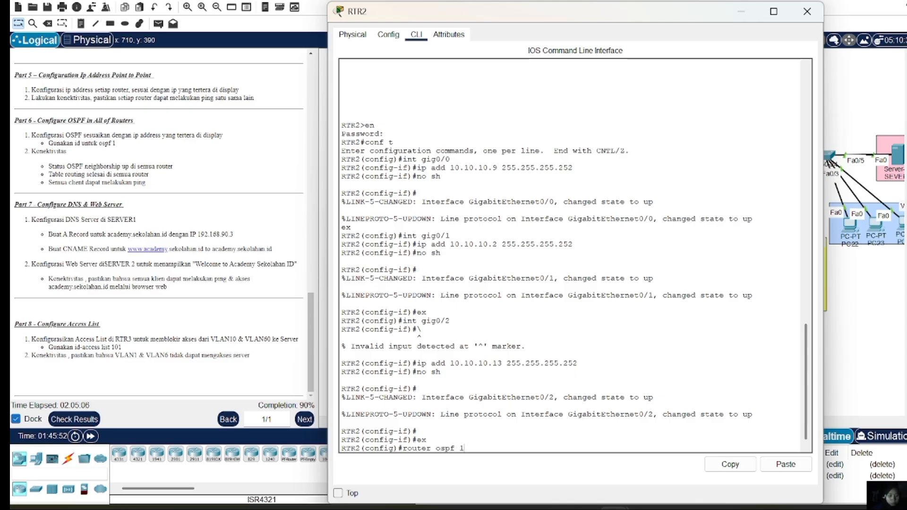
key("Return")
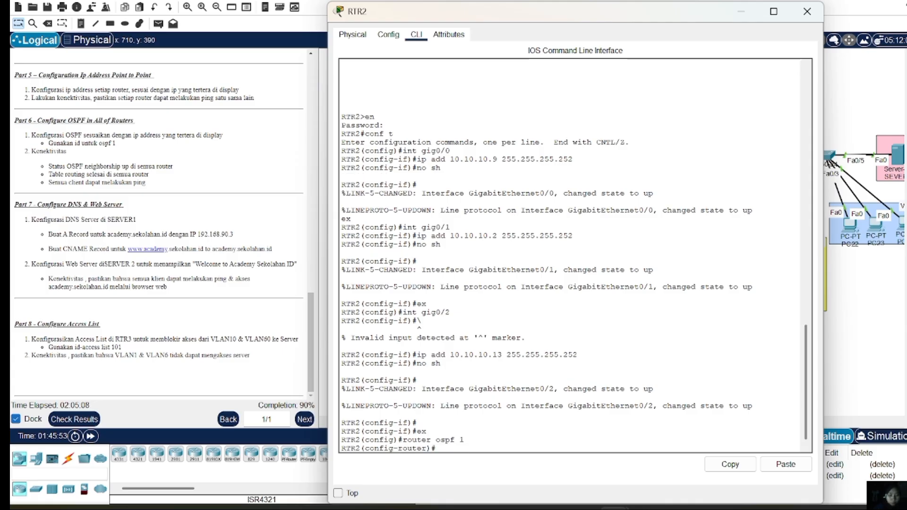
Advertise network 10.10.10.0 0.0.0.3 in OSPF area 0 on RTR2
type("new")
key("BackSpace")
type("tw")
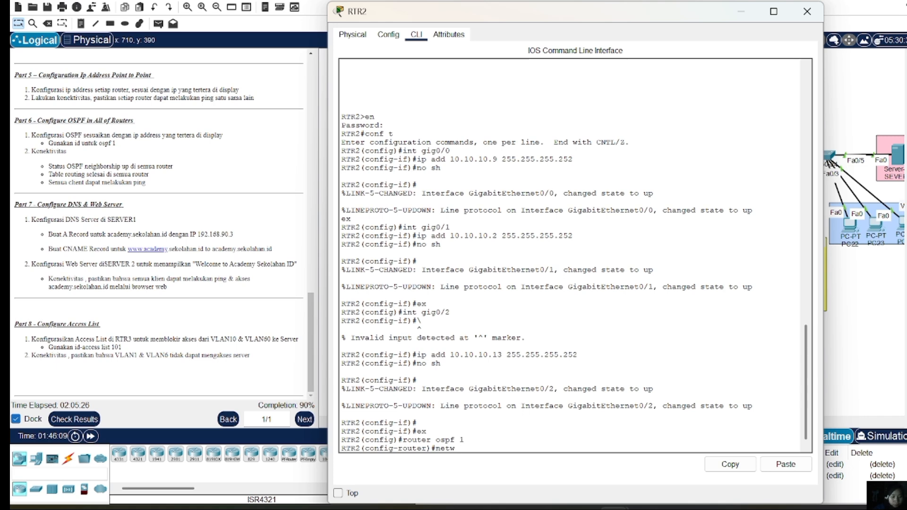
type("10.")
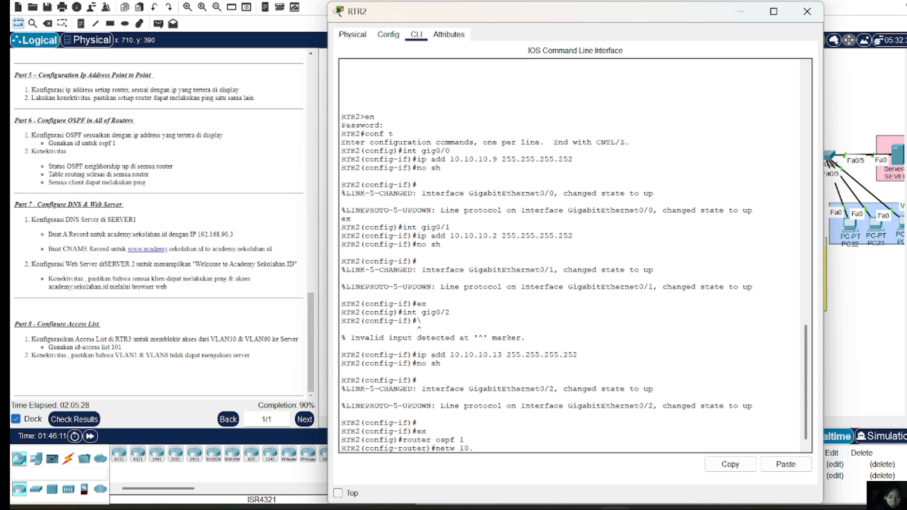
type("10.10.1")
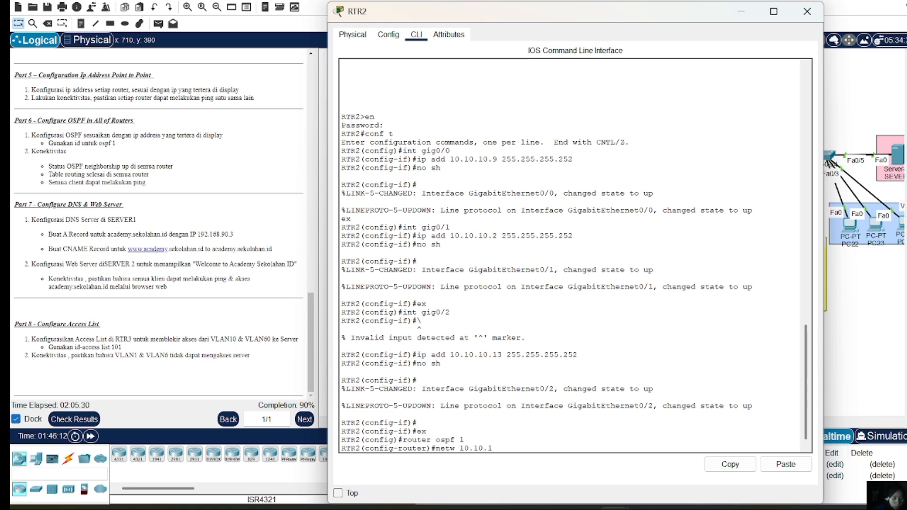
type("0.0")
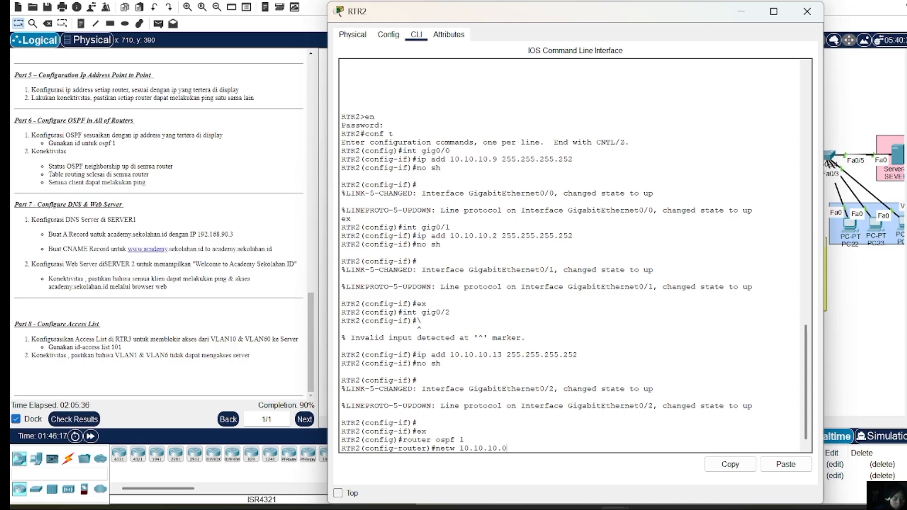
type("0.0 0")
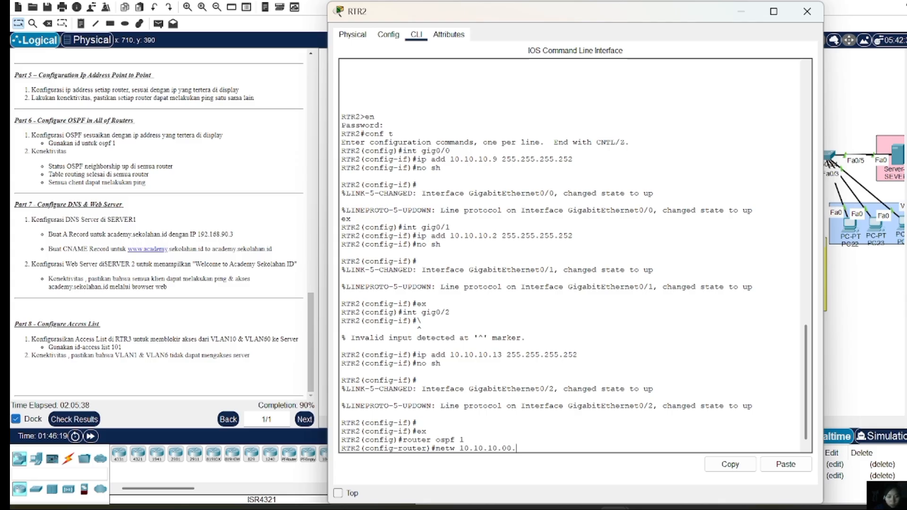
type(".0")
type(".0.")
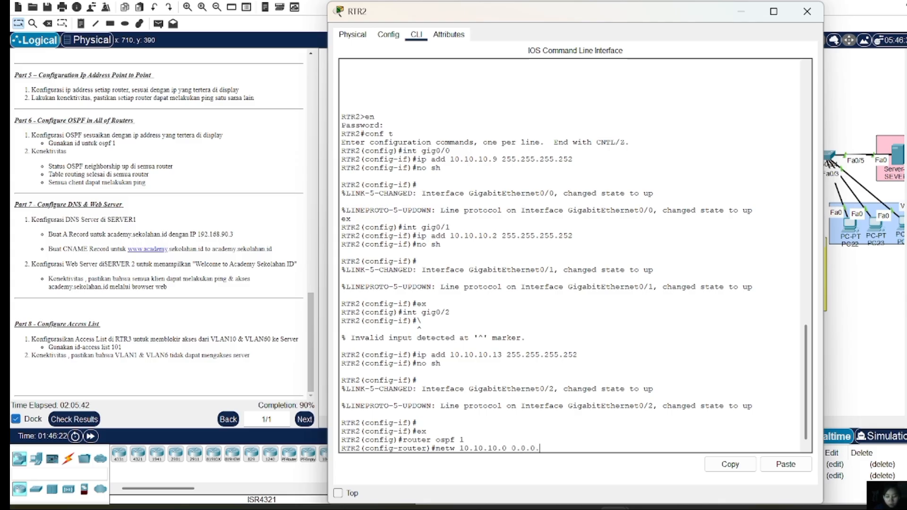
type("3 area 0")
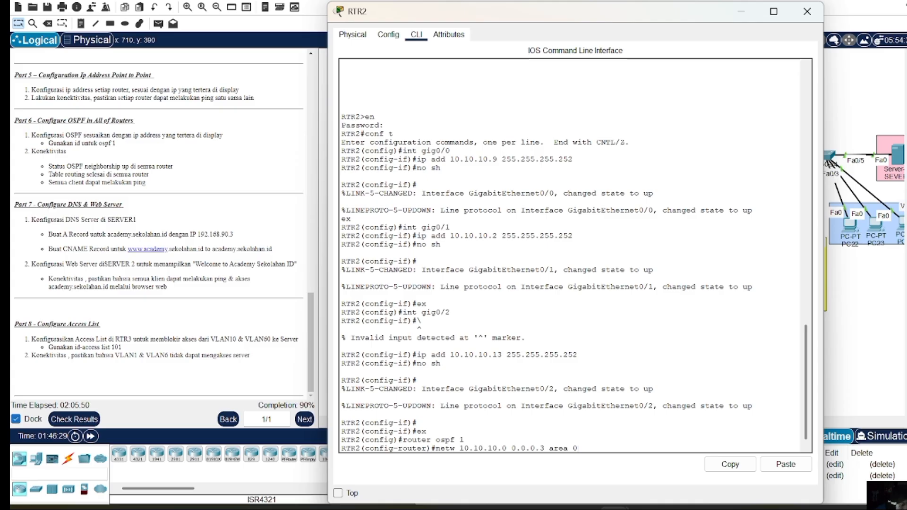
key("Return")
key("Up")
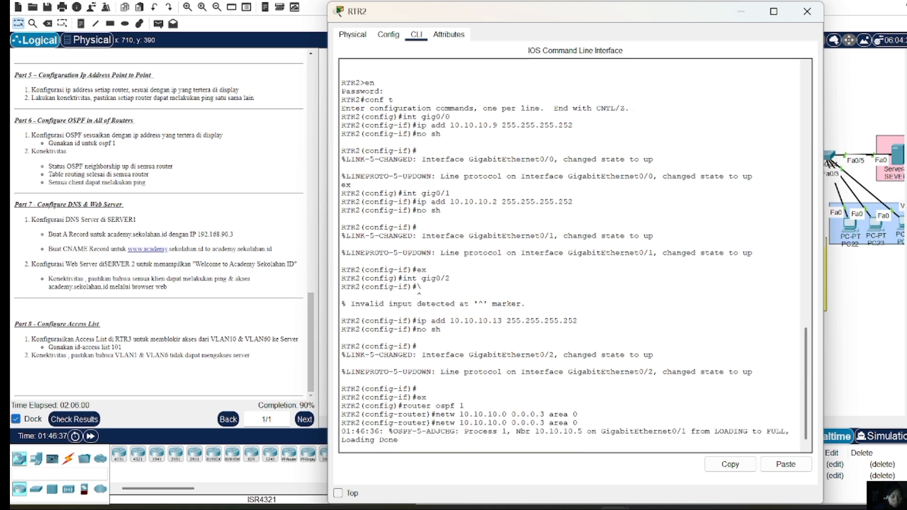
Add network 10.10.10.12 0.0.0.3 to RTR2's OSPF area 0
key("Return")
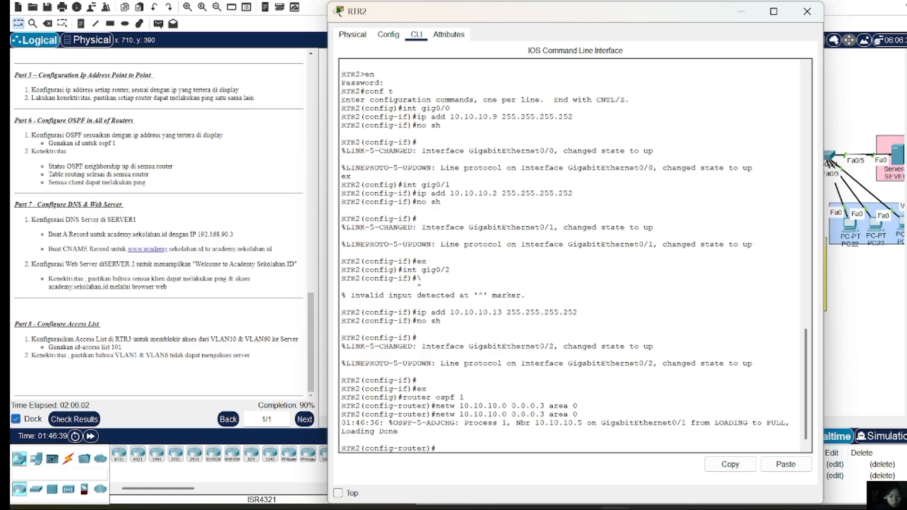
key("Up")
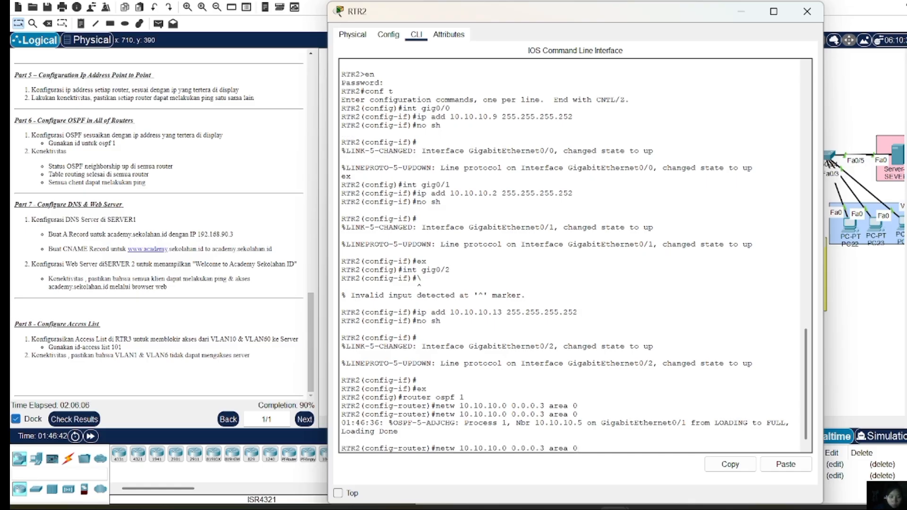
key("Left")
key("Left")
key("Left")
key("Left")
key("Left")
key("Left")
key("Left")
key("Left")
key("Left")
key("Left")
key("Left")
key("Left")
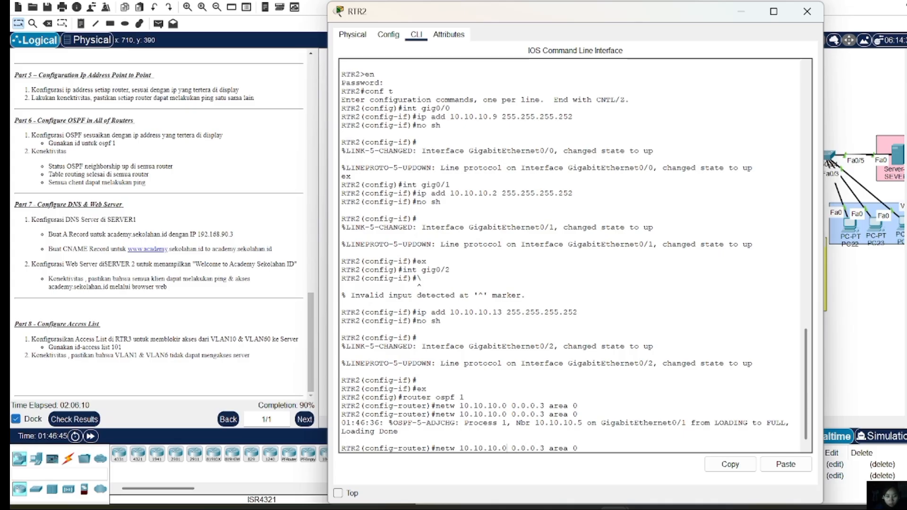
key("Left")
key("Left")
key("BackSpace")
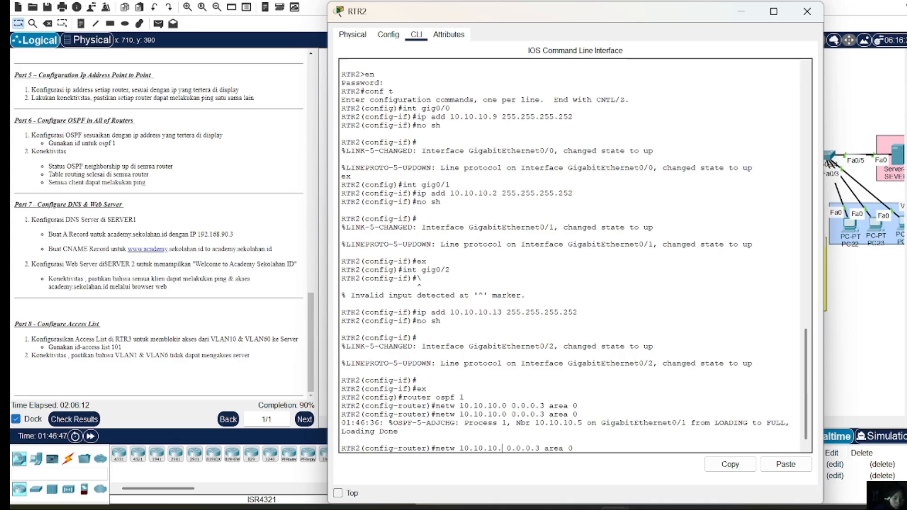
type("12")
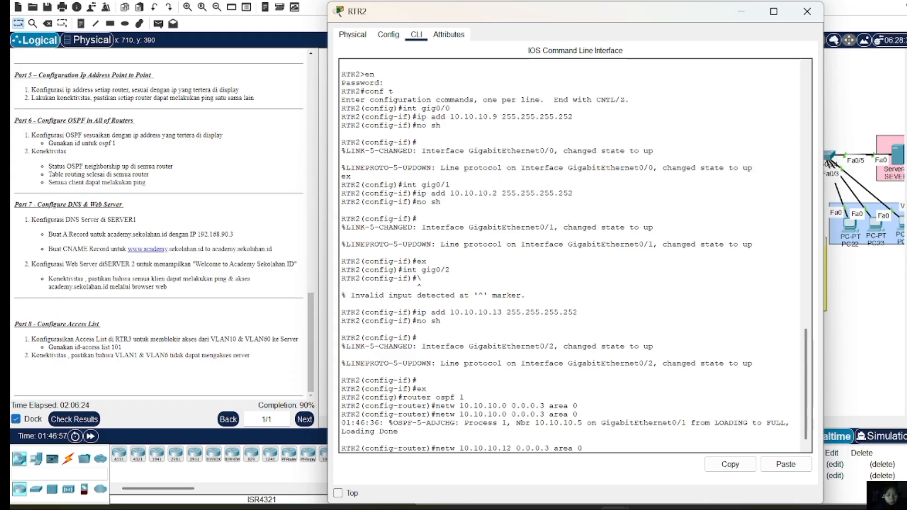
key("Return")
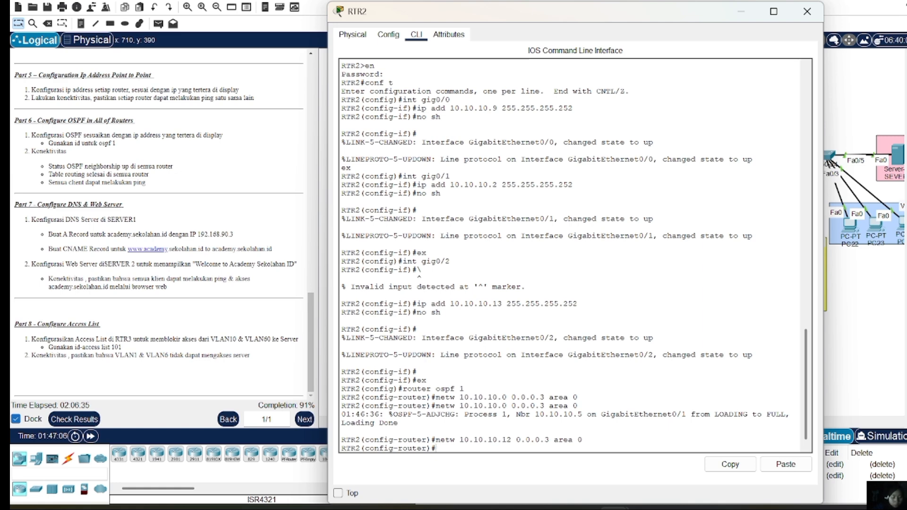
Re-enter network 10.10.10.0 0.0.0.3 in area 0 on RTR2
key("Up")
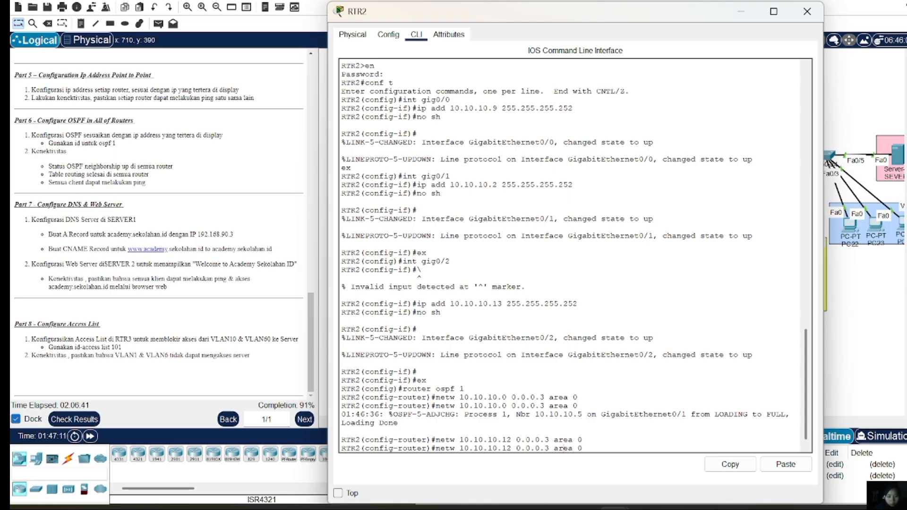
key("Left")
key("Left")
key("Left")
key("Left")
key("Left")
key("Left")
key("Left")
key("Left")
key("Left")
key("Left")
key("Left")
key("Left")
key("Left")
key("Left")
key("Left")
key("BackSpace")
key("BackSpace")
type("0")
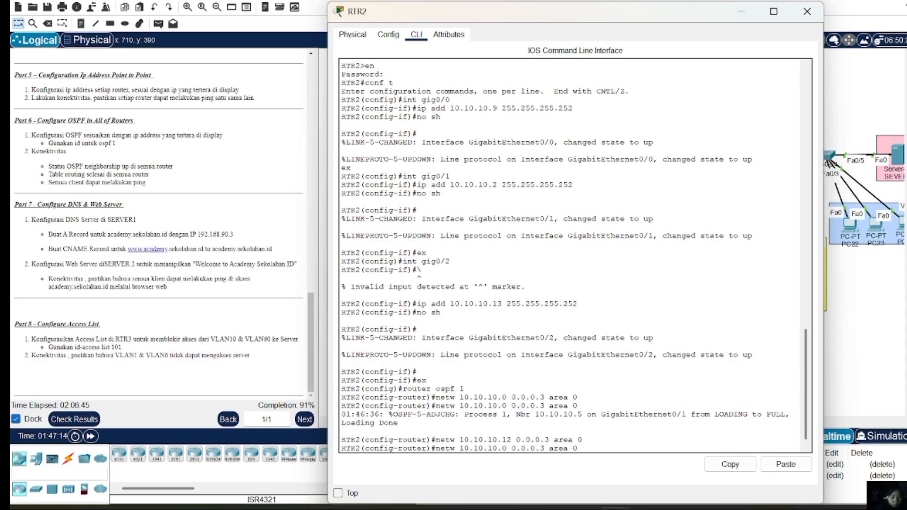
key("Return")
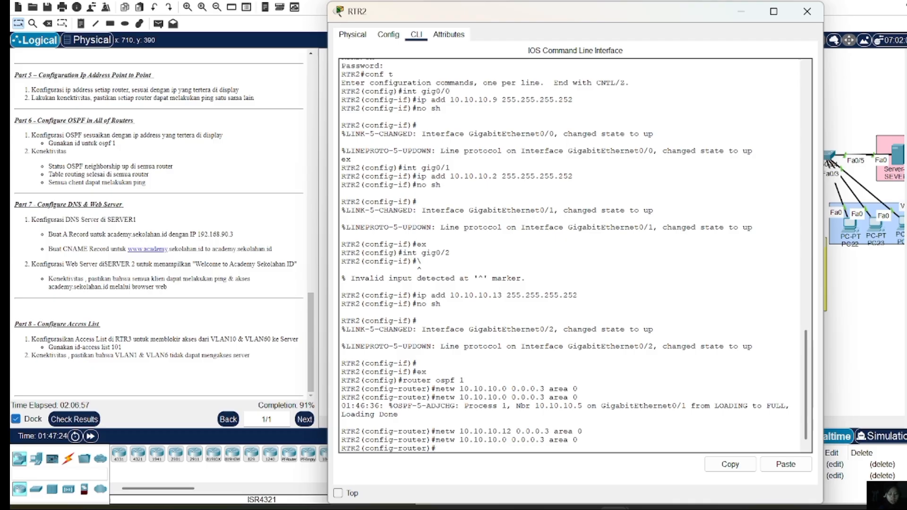
Close RTR2, then enable IP routing on MLS1 and start OSPF process 1
left_click(805, 14)
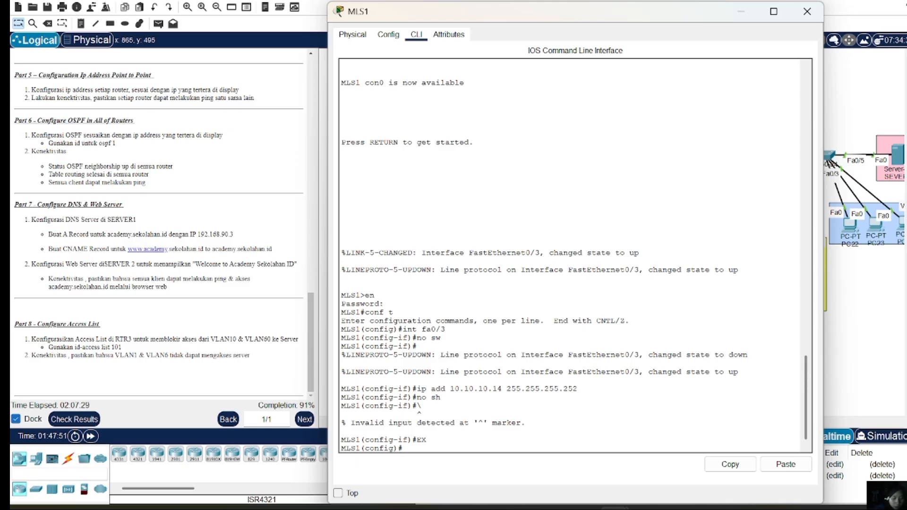
type("ip routing")
key("Return")
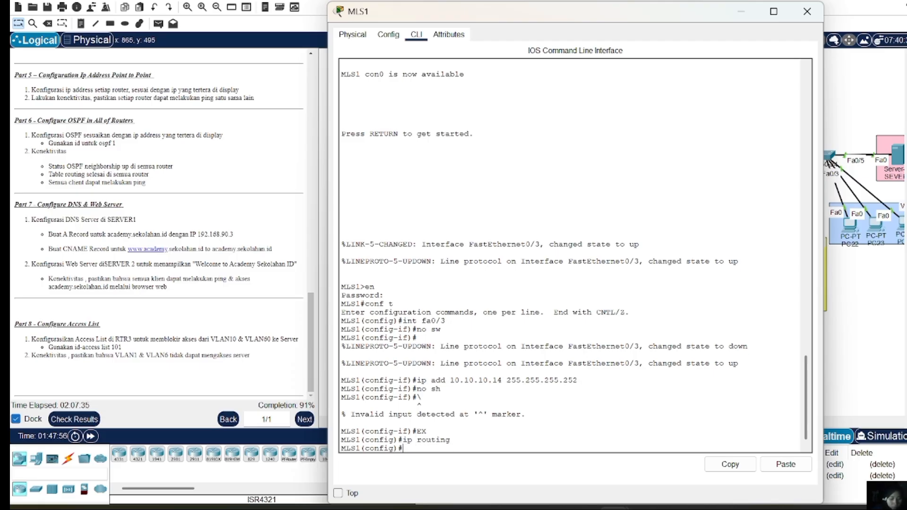
type("router os")
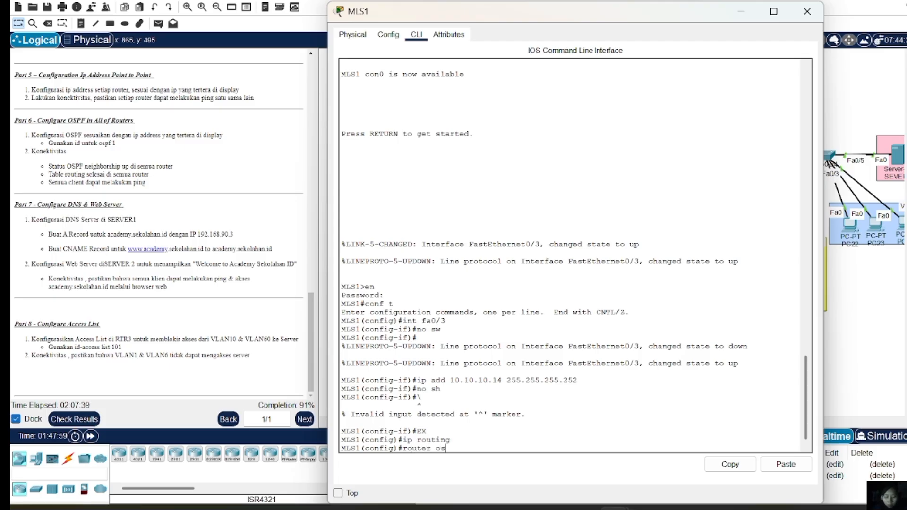
type("pf 1")
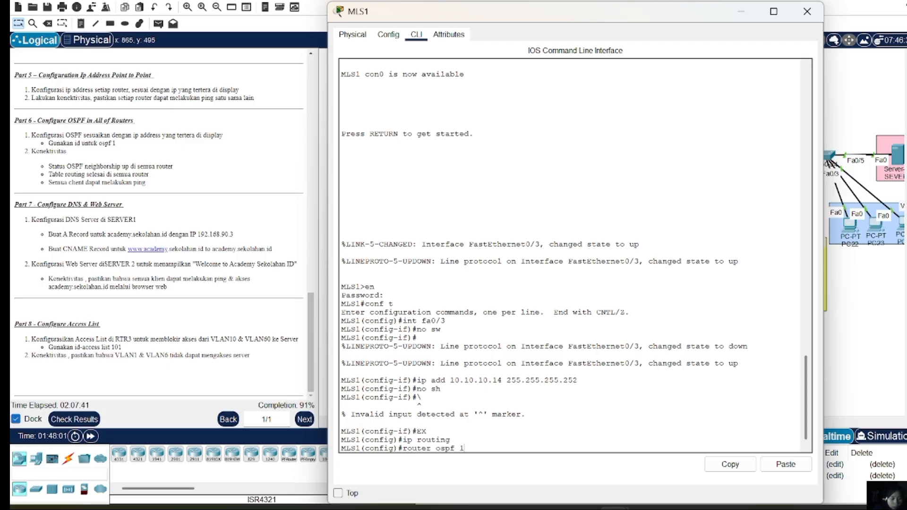
key("Return")
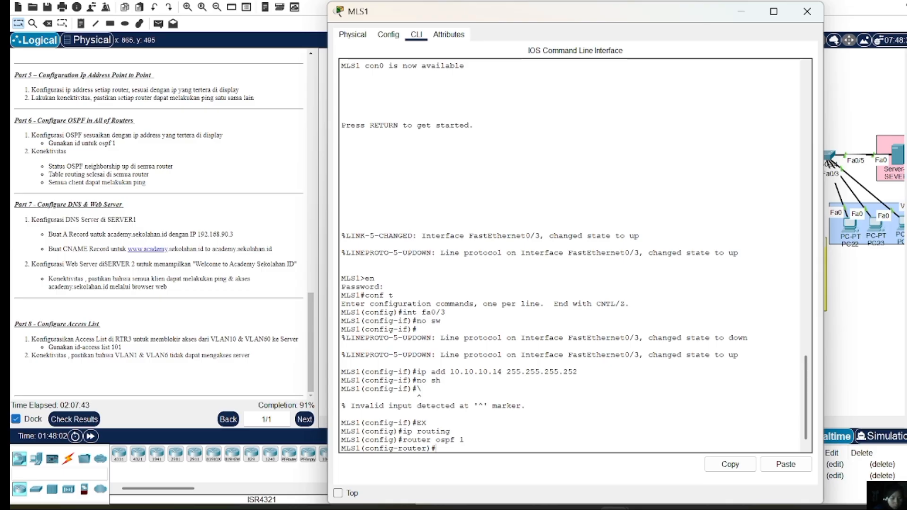
Advertise network 10.10.10.12 0.0.0.3 in OSPF area 0 on MLS1
type("netw")
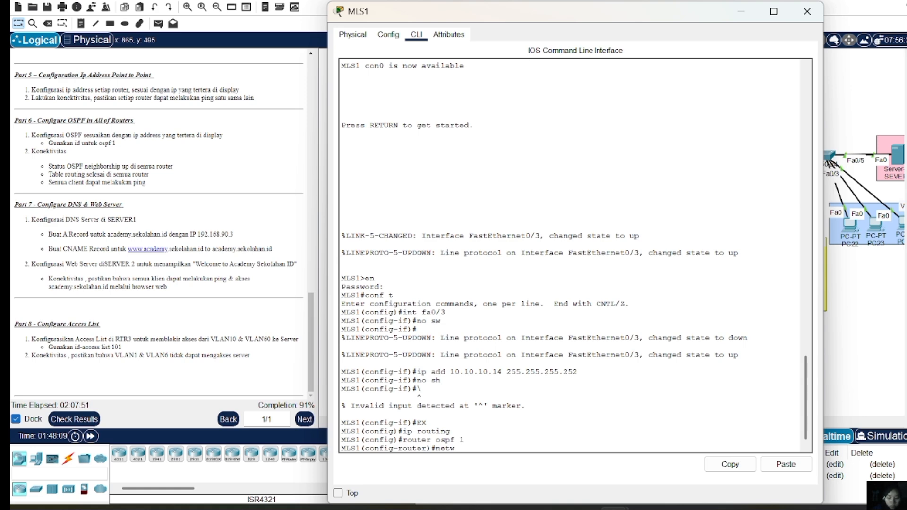
type(" 10.10.1")
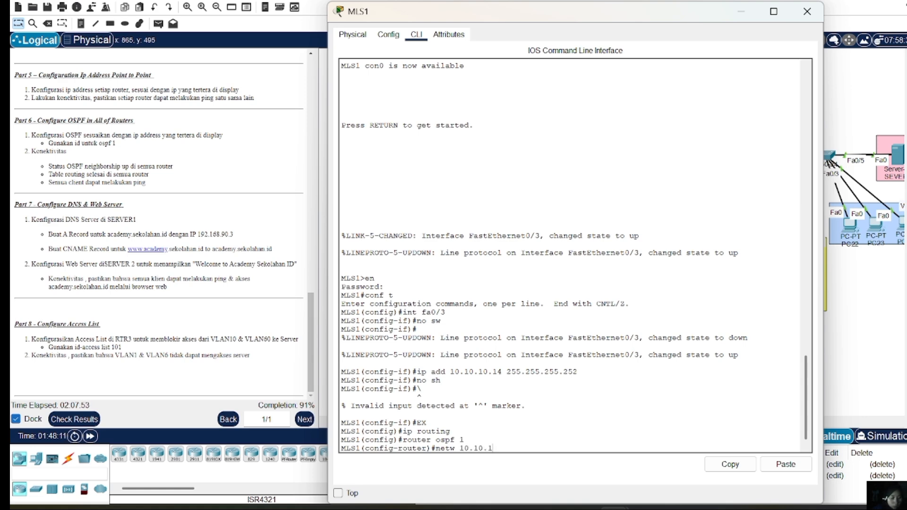
type("0.12")
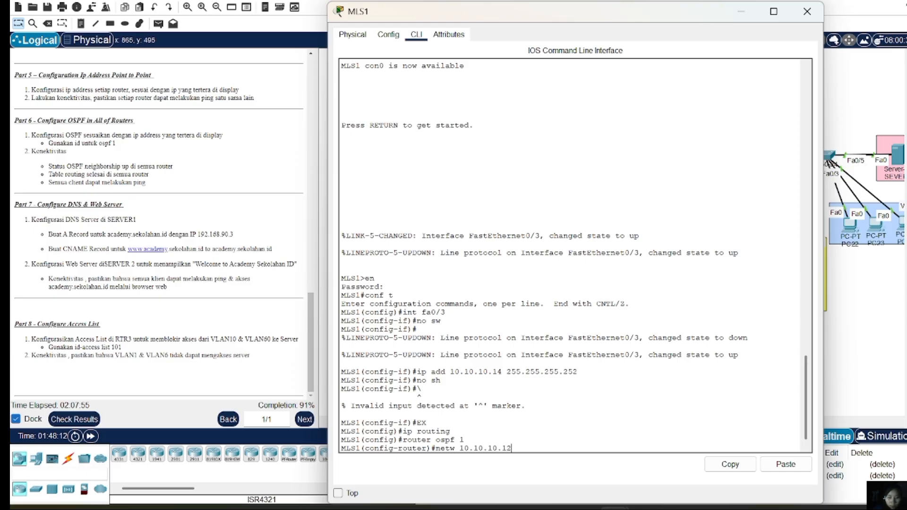
type(" 0.0.0.3 area")
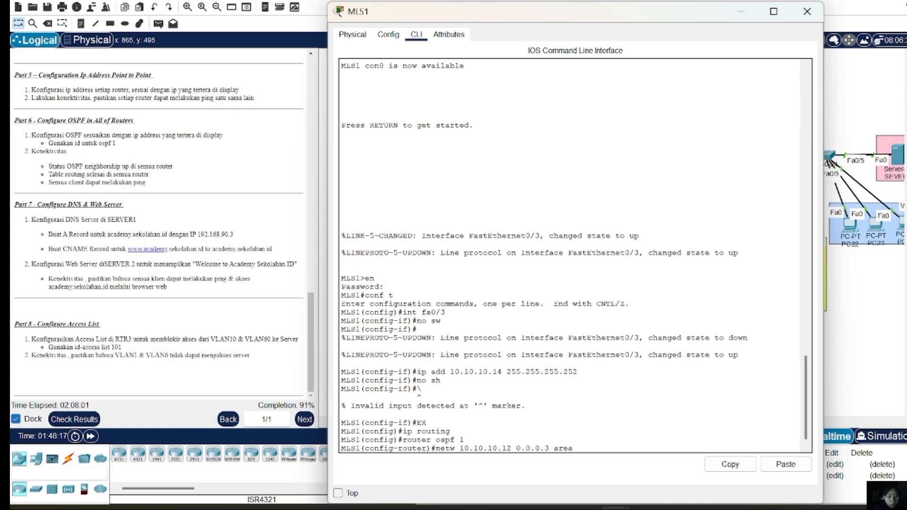
type(" 0")
key("Return")
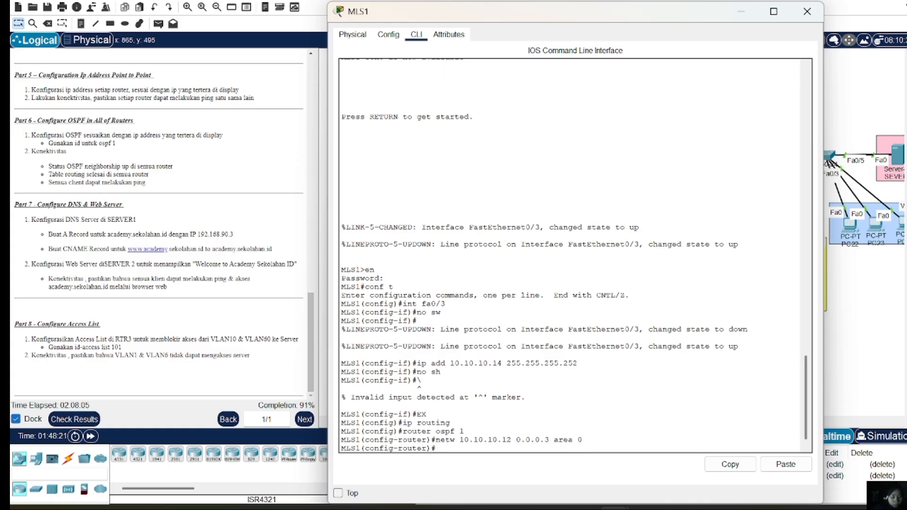
key("Up")
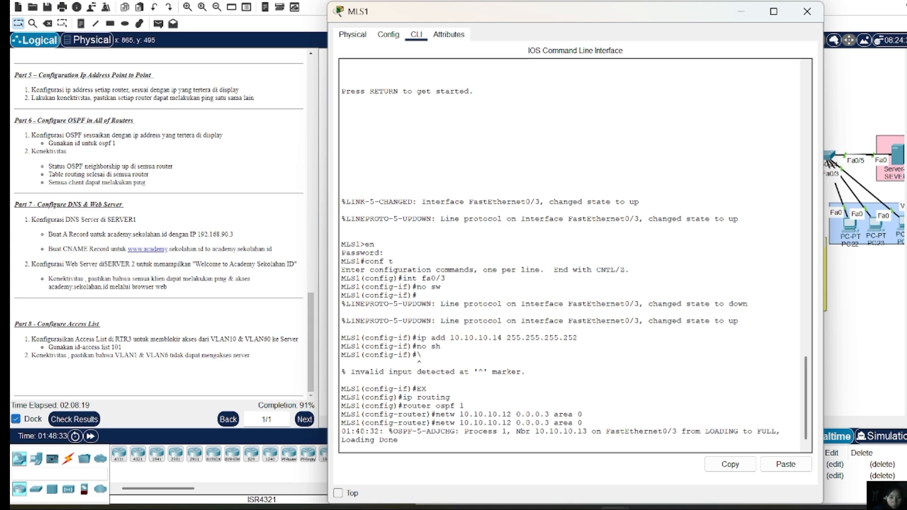
key("Return")
key("Up")
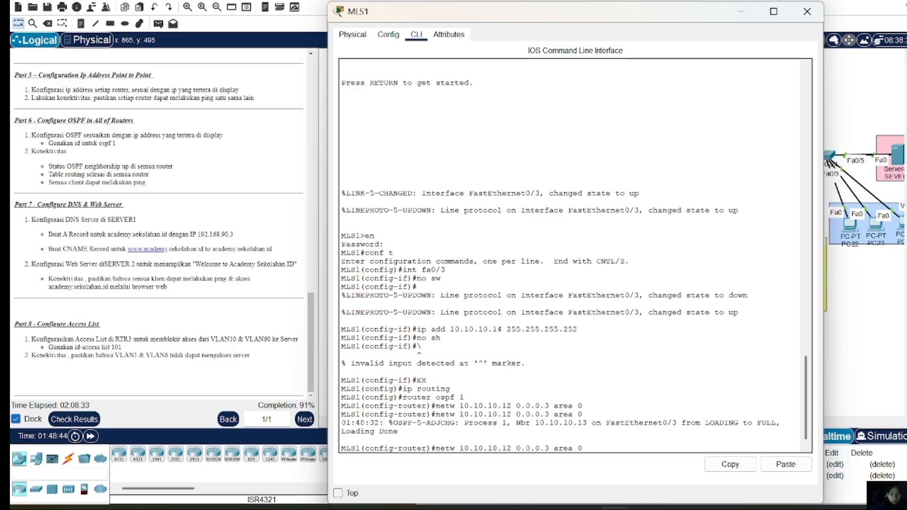
key("BackSpace")
Add network 192.168.40.0 0.0.0.255 to MLS1's OSPF area 0
type("255")
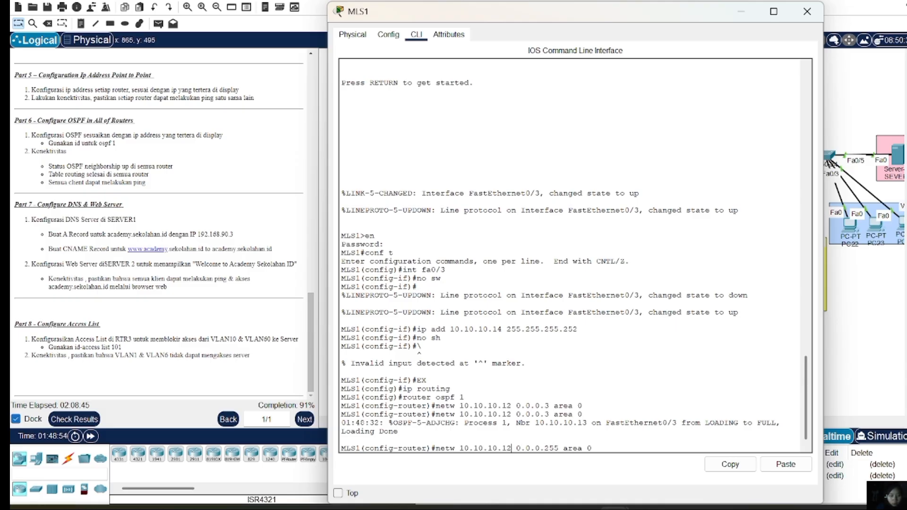
key("BackSpace")
key("BackSpace")
key("BackSpace")
key("BackSpace")
key("BackSpace")
key("BackSpace")
key("BackSpace")
key("BackSpace")
key("BackSpace")
key("BackSpace")
key("BackSpace")
type("192.")
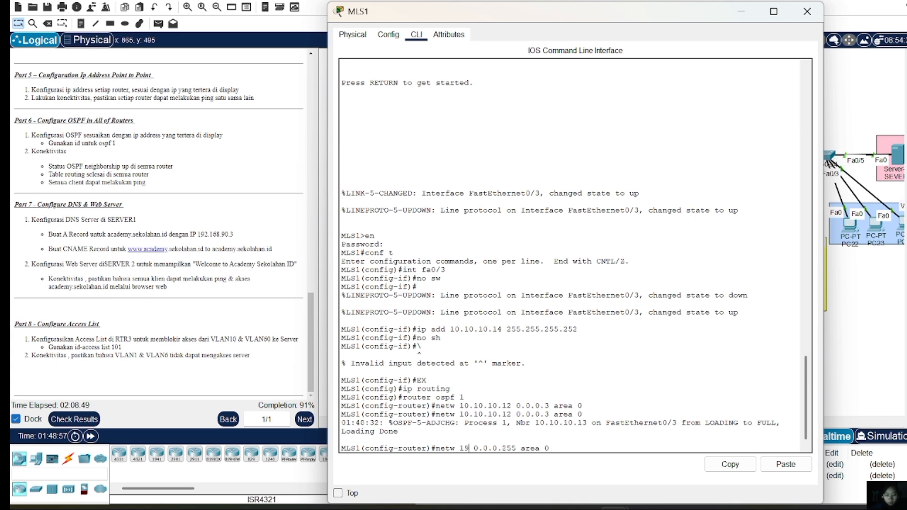
type("168")
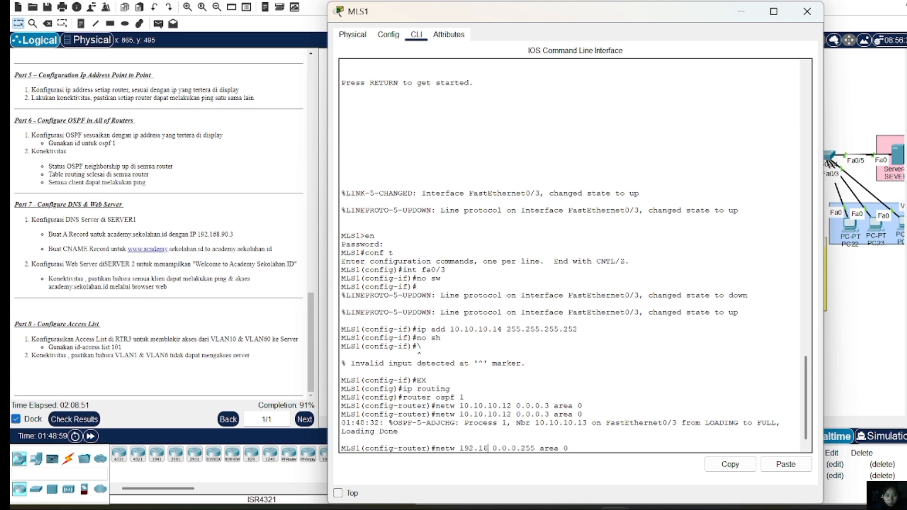
type(".")
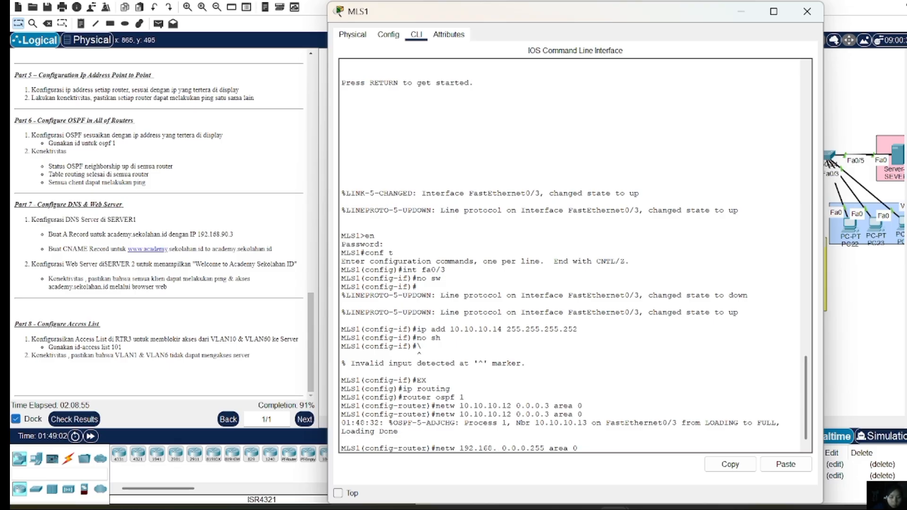
type("40.")
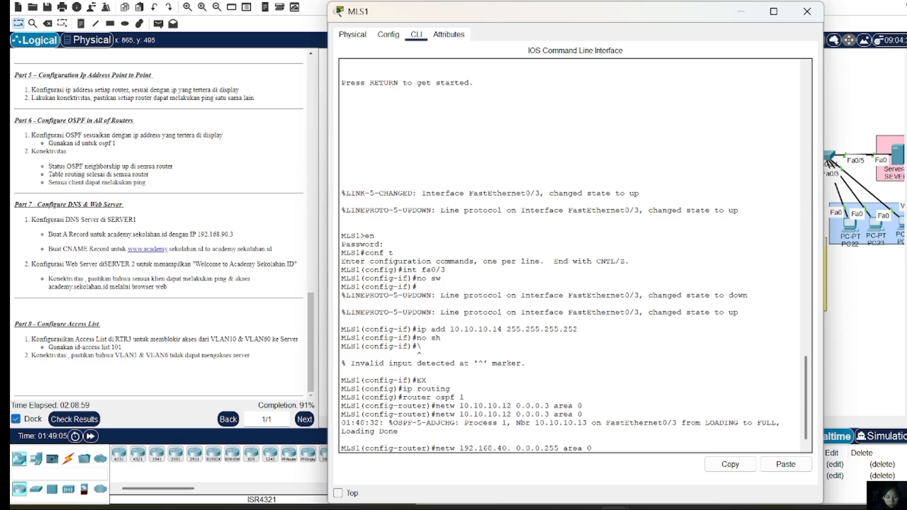
type("0")
key("Return")
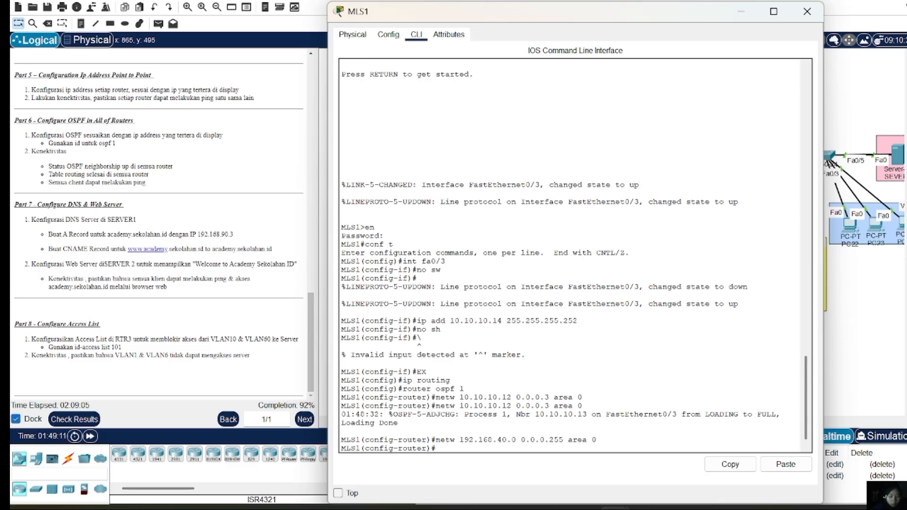
Add networks 192.168.50.0 through 192.168.70.0 to area 0, then close MLS1's console
key("Up")
key("Left")
key("Left")
key("Left")
key("Left")
key("Left")
key("Left")
key("Left")
key("Left")
key("Left")
key("Left")
key("Left")
key("Left")
key("Left")
key("Left")
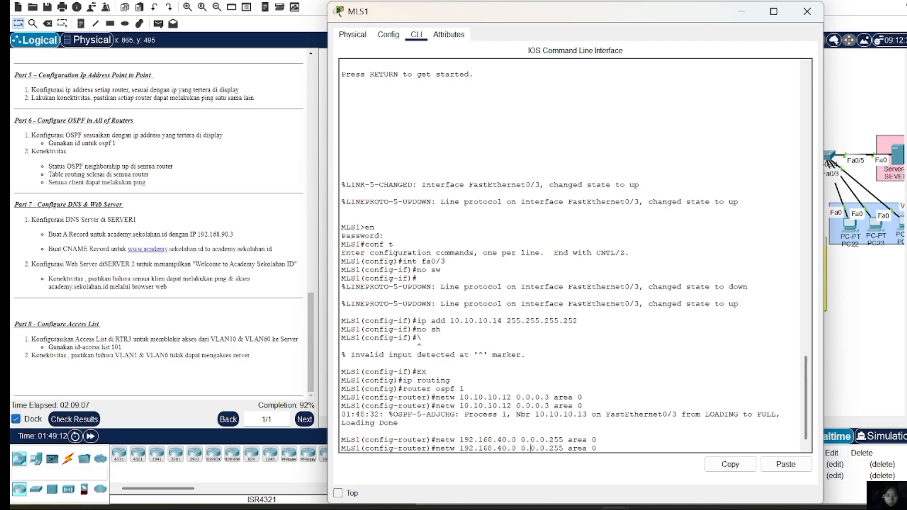
key("BackSpace")
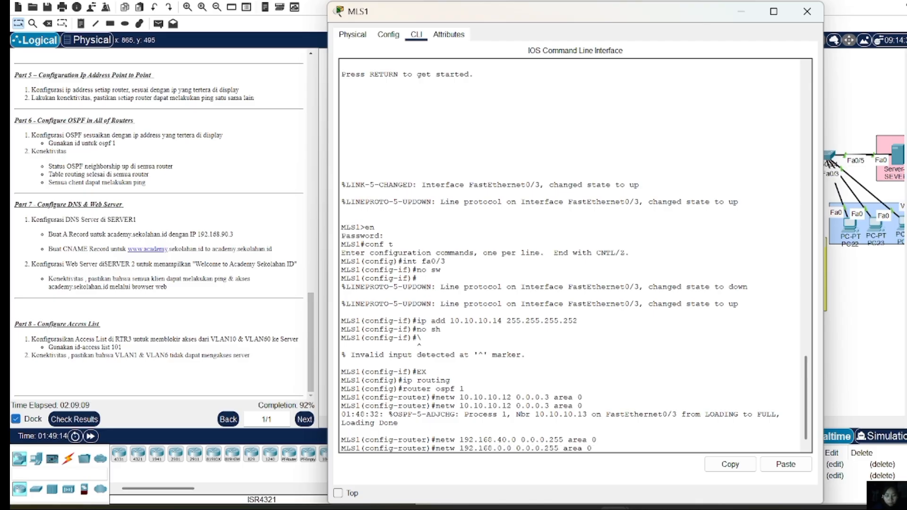
type("5")
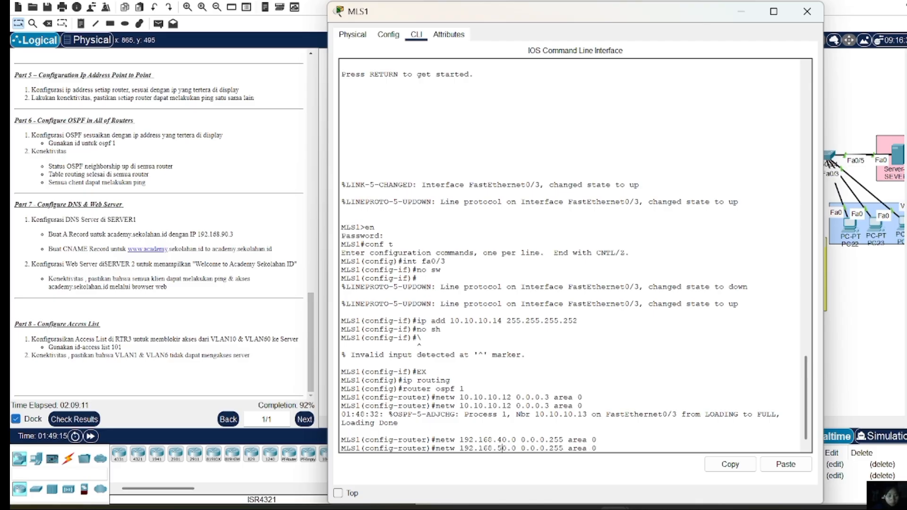
key("Return")
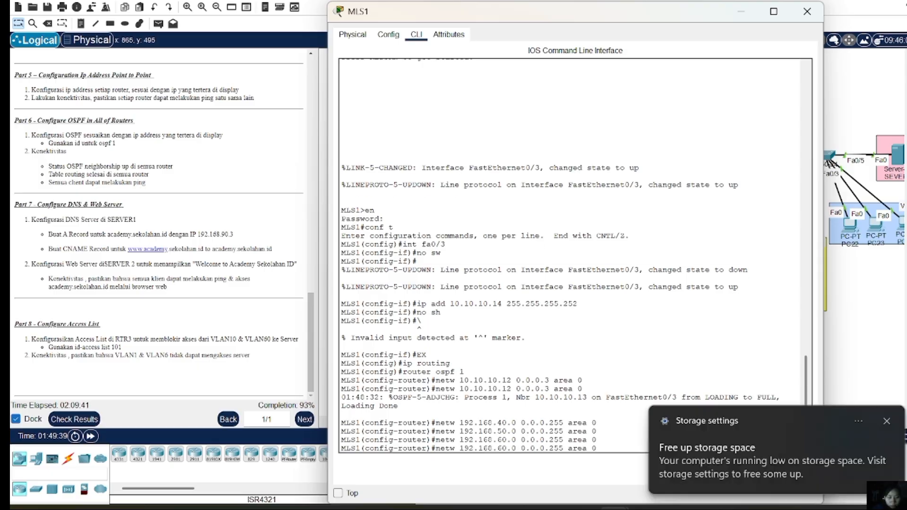
key("BackSpace")
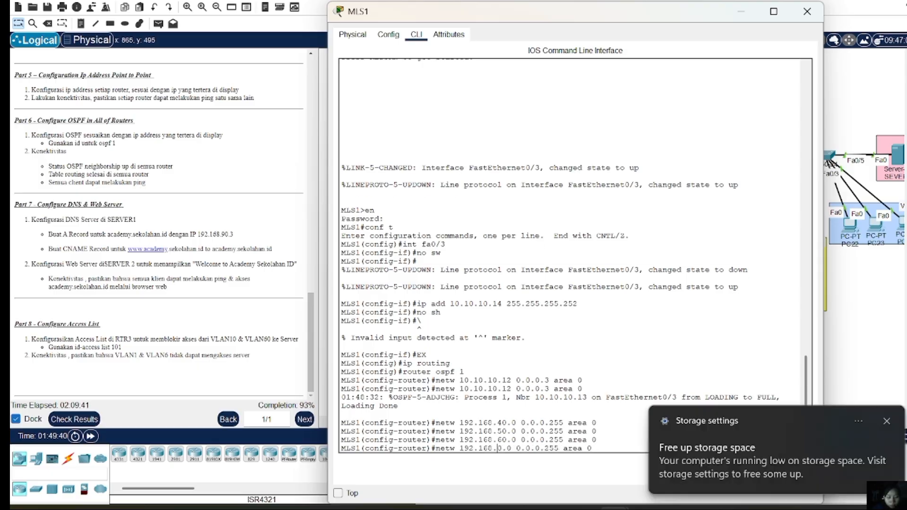
type("7")
key("Return")
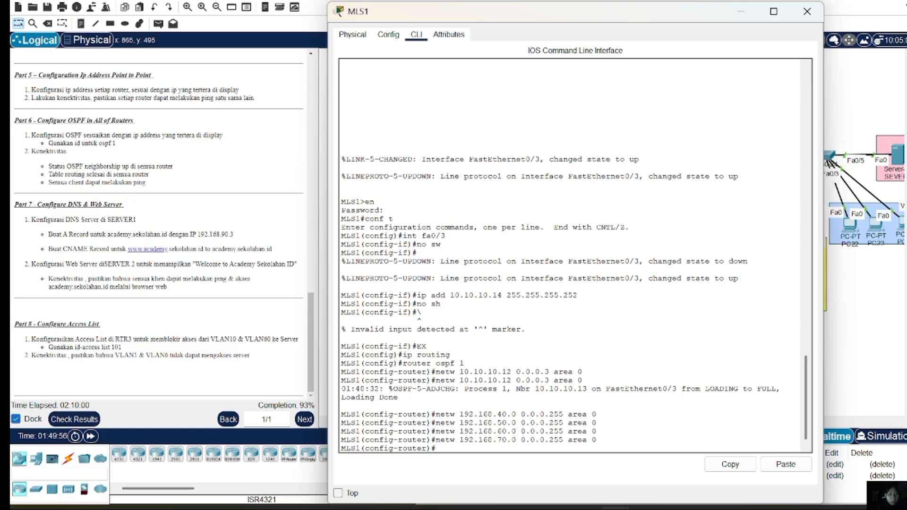
left_click(807, 13)
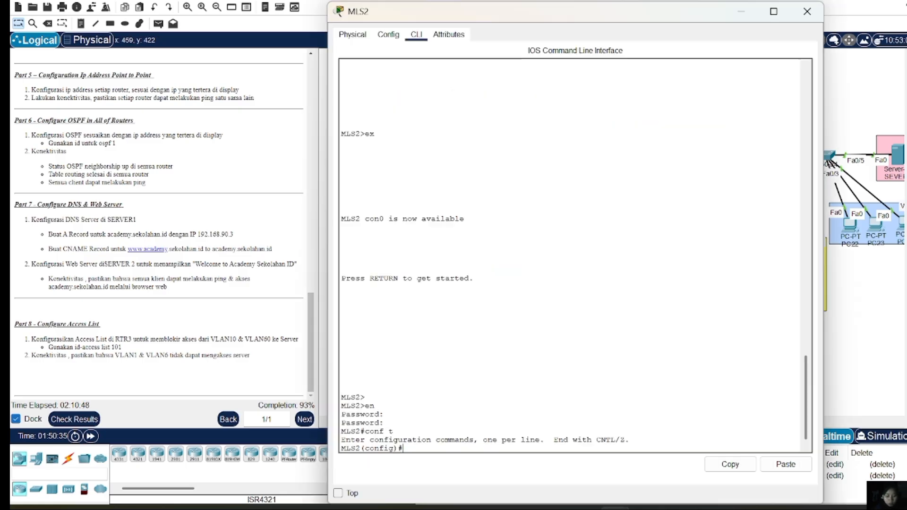
On MLS2, enable ip routing, start OSPF 1 and advertise 10.10.10.0 0.0.0.3 in area 0
type("ip routin")
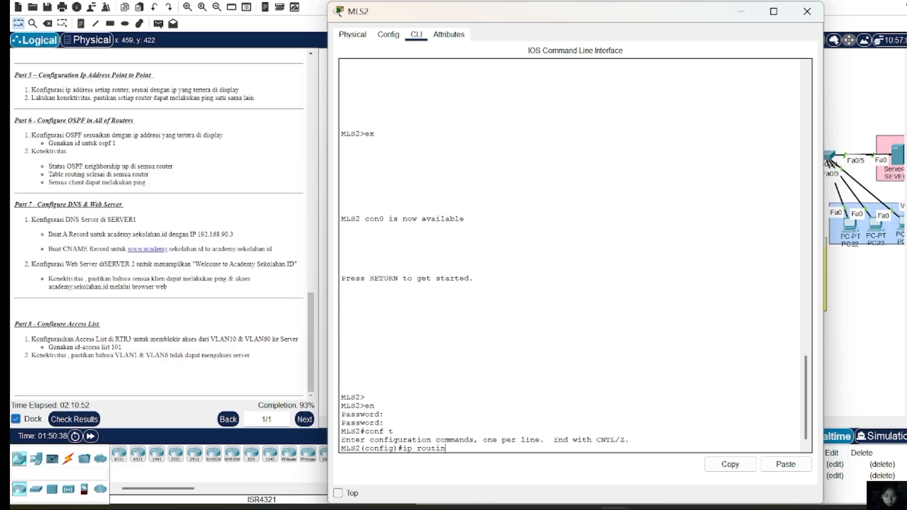
type("g")
key("Return")
type("ro")
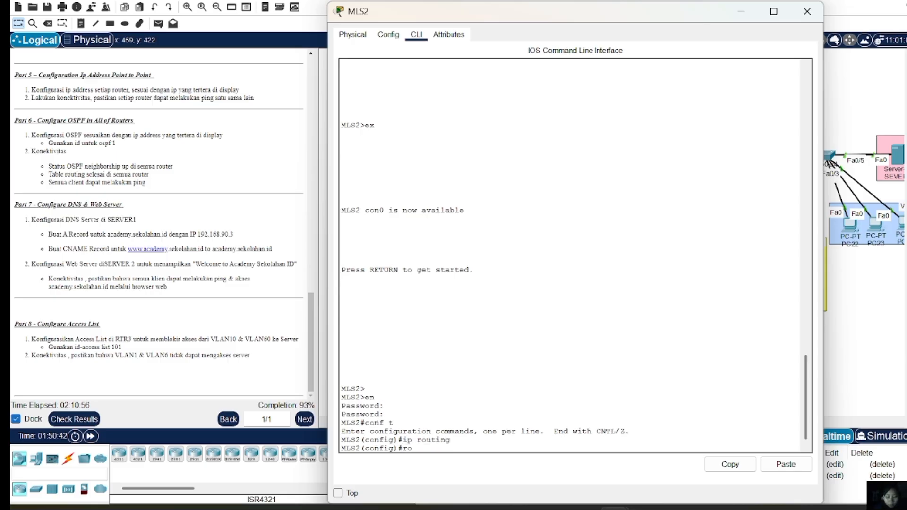
type("uter ospf 1")
key("Return")
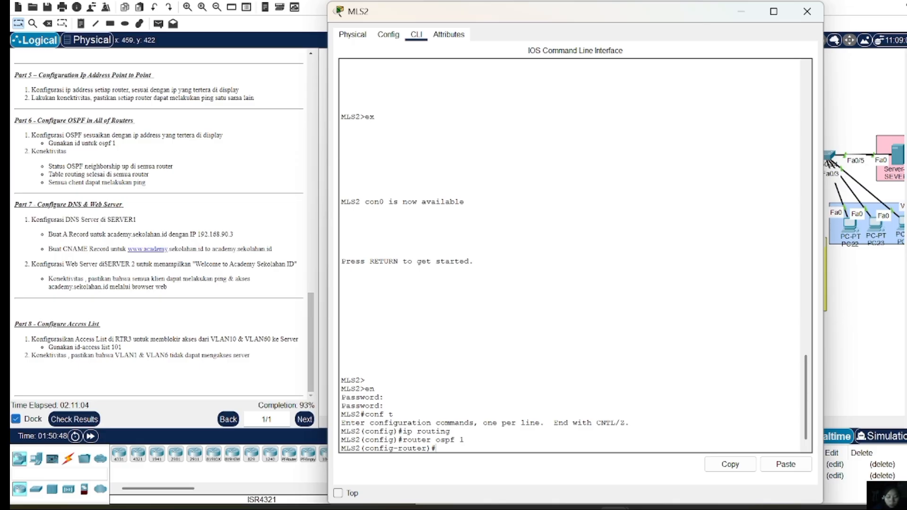
type("netw")
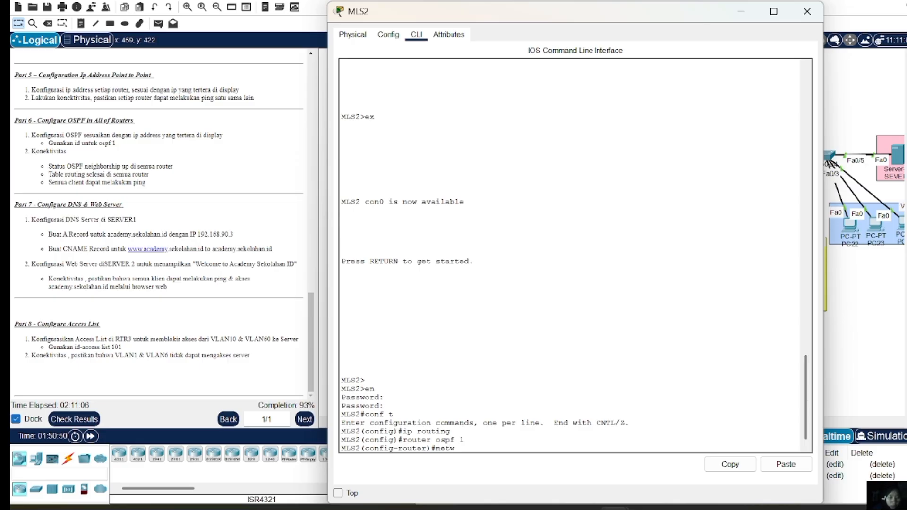
type(" 10.10.10.0")
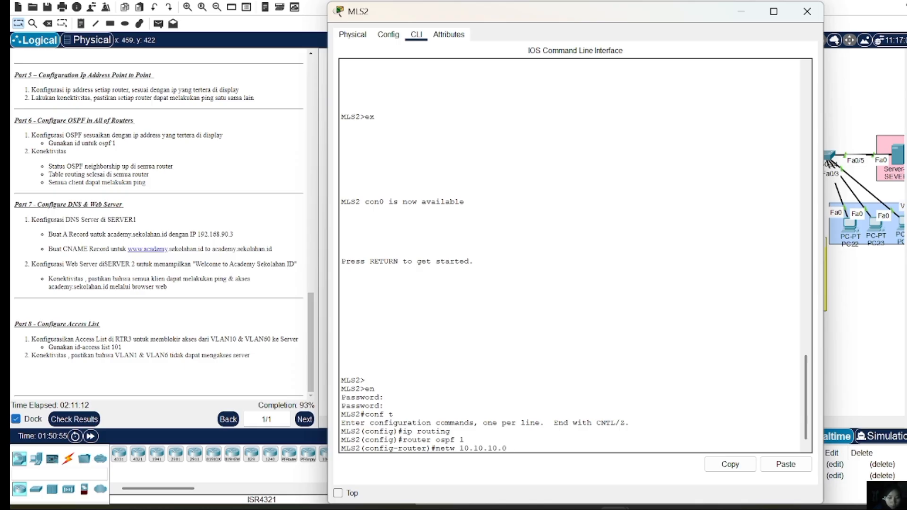
type(" 0.0.0.3 area")
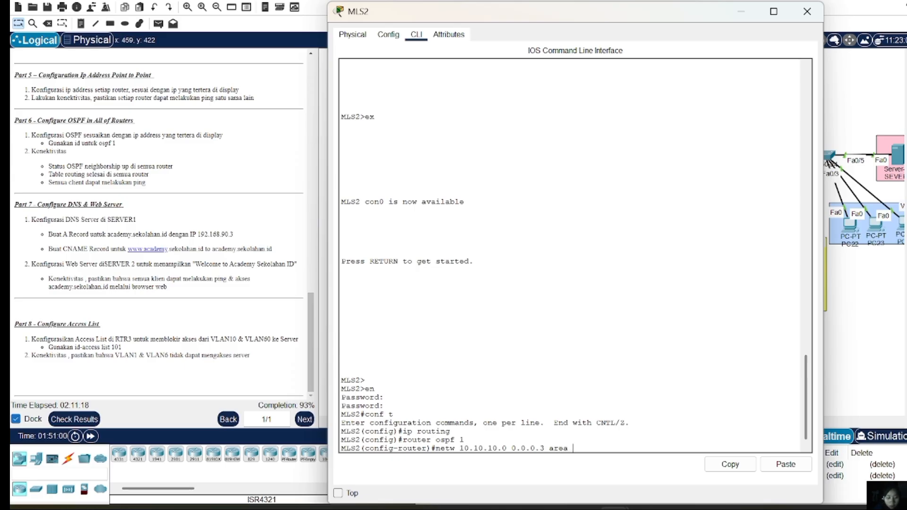
type(" 0")
key("Return")
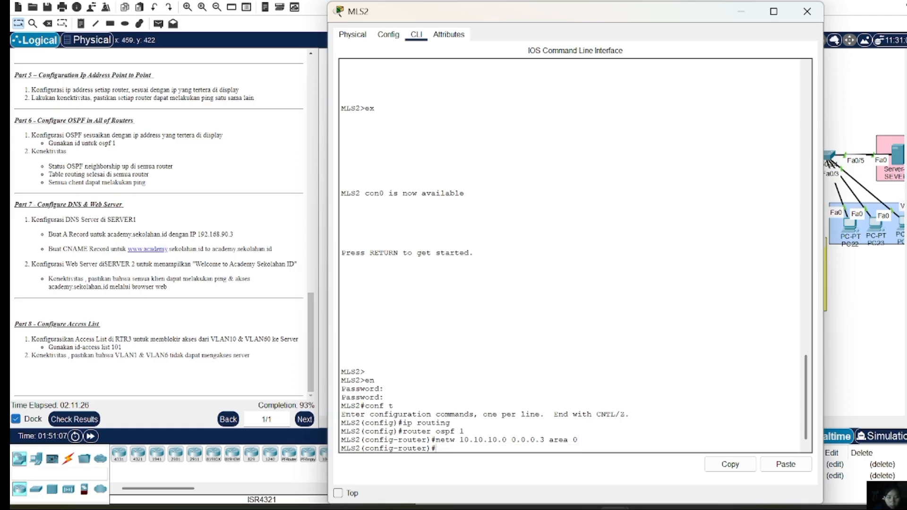
Advertise network 192.168.10.0 0.0.0.255 in MLS2's OSPF area 0
key("Up")
key("Left")
key("Left")
key("Left")
key("Left")
key("Left")
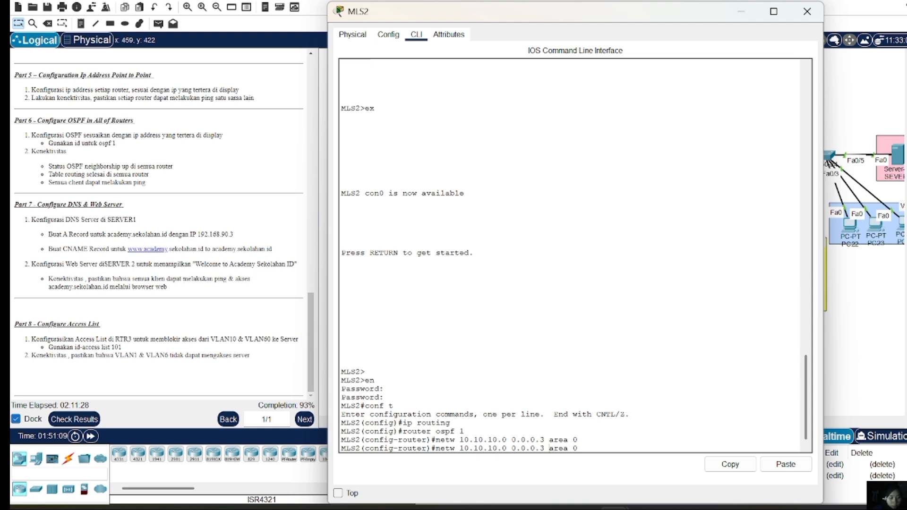
key("Delete")
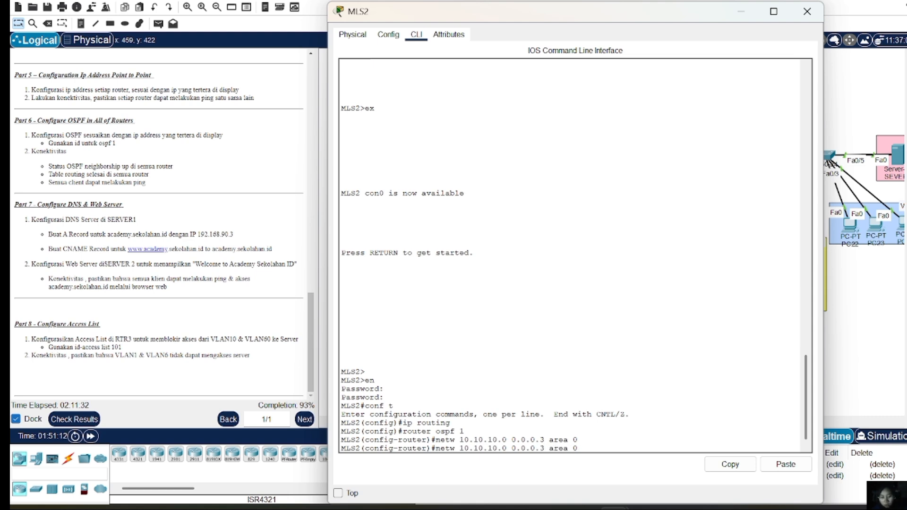
type("255")
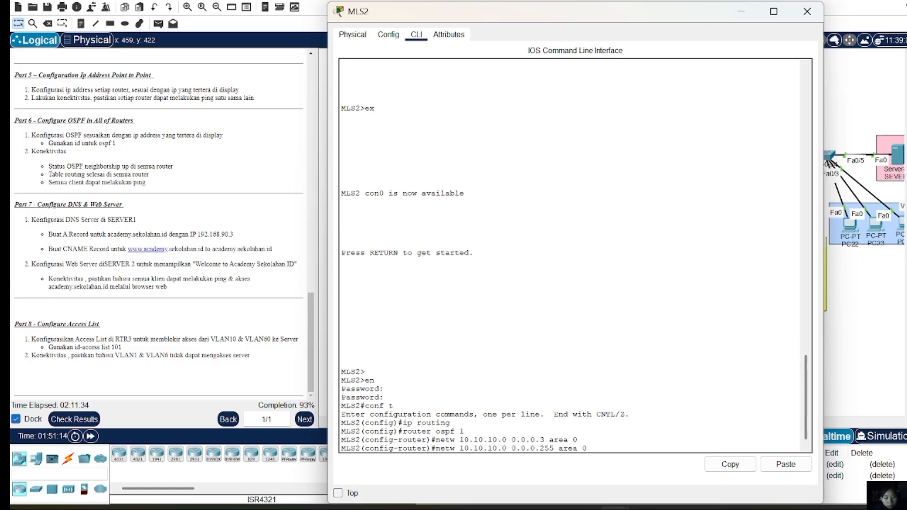
key("Left")
key("Left")
key("Left")
key("Left")
key("Left")
key("Left")
key("Left")
key("Left")
key("BackSpace")
key("BackSpace")
key("BackSpace")
key("BackSpace")
key("BackSpace")
key("BackSpace")
key("BackSpace")
key("BackSpace")
key("BackSpace")
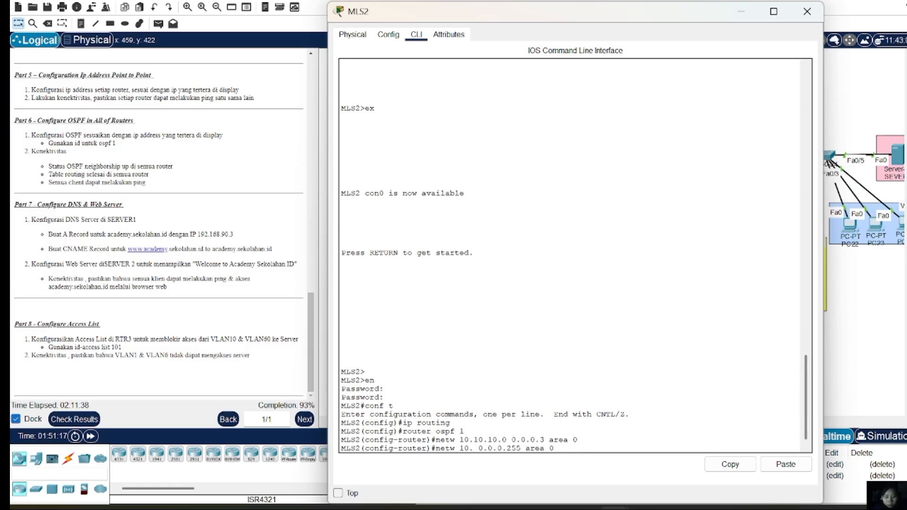
type("92.168")
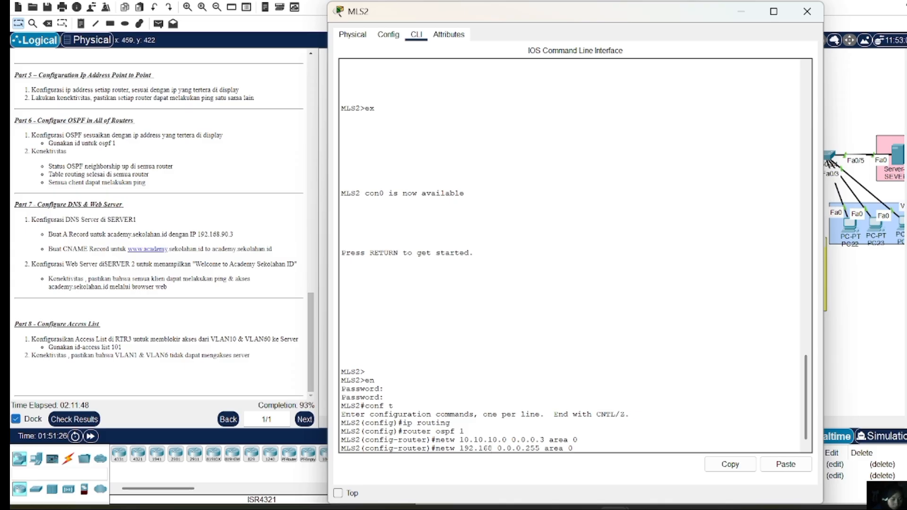
type(".10")
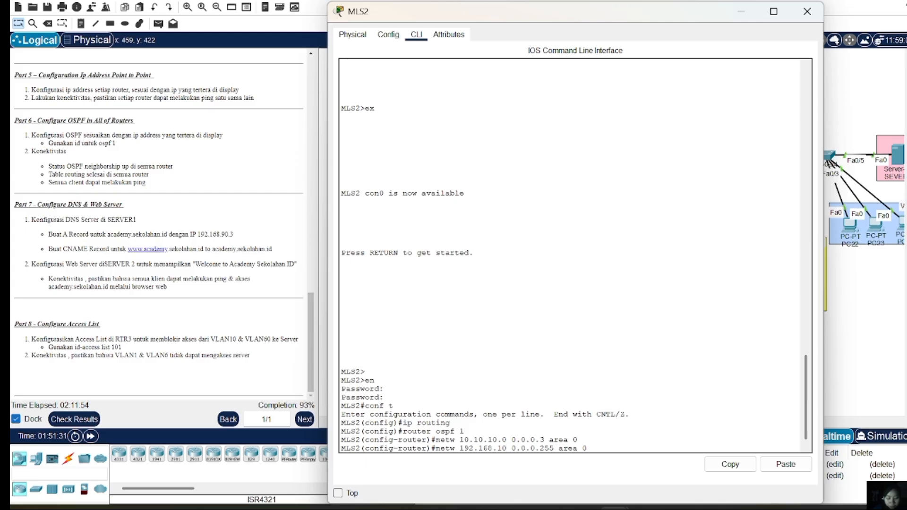
type(".0")
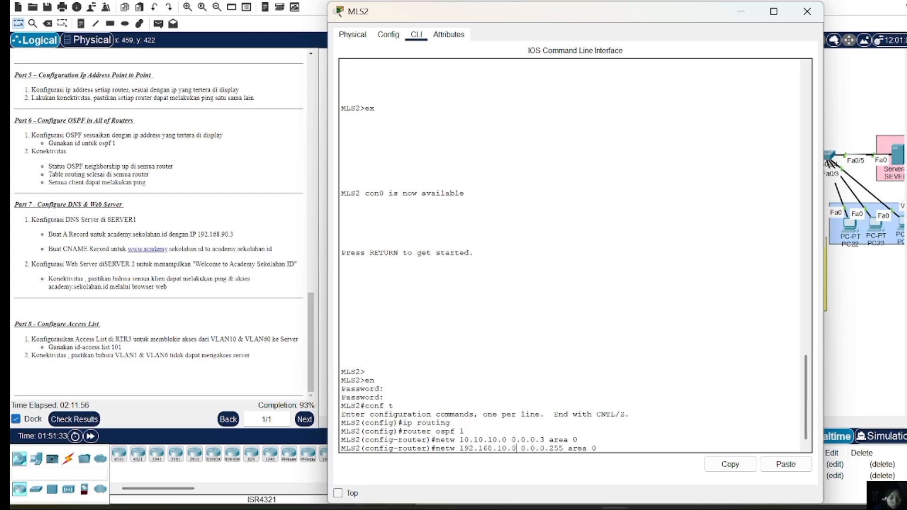
key("Return")
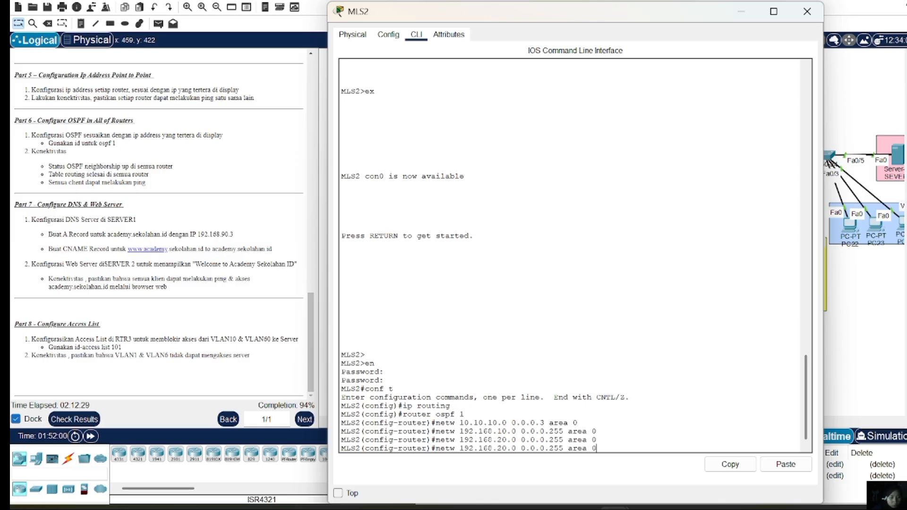
Add network 192.168.30.0 0.0.0.255 to area 0, then close MLS2's console
key("Down")
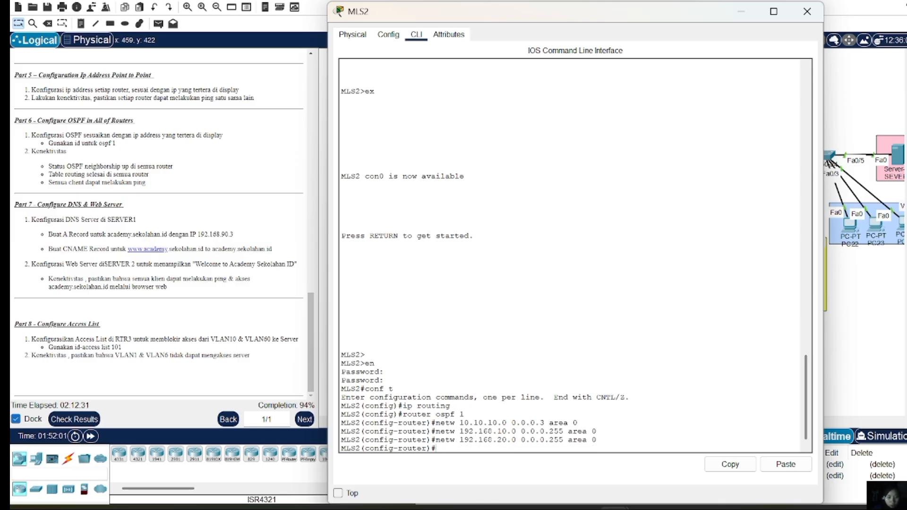
key("Up")
key("Left")
key("Left")
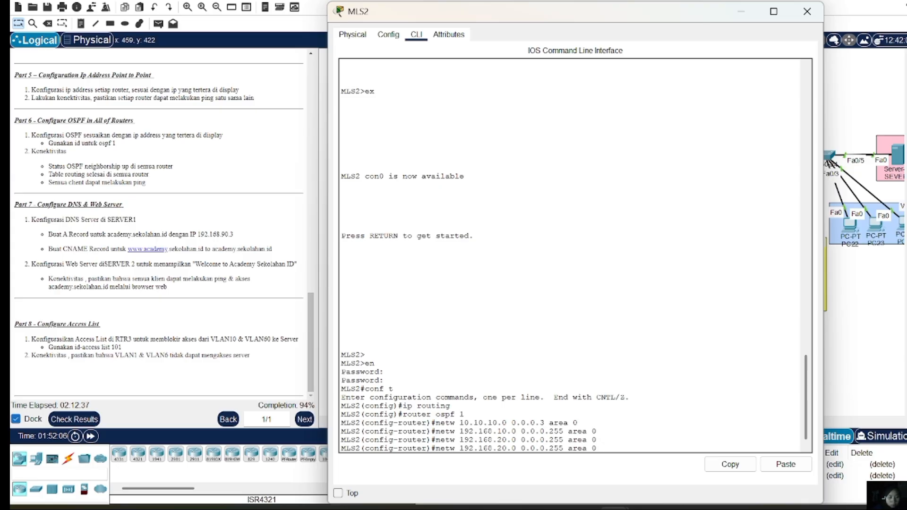
key("Left")
key("Left")
key("Left")
key("Left")
key("Left")
key("Left")
key("Left")
key("Left")
key("Left")
key("Left")
key("Left")
key("Left")
key("BackSpace")
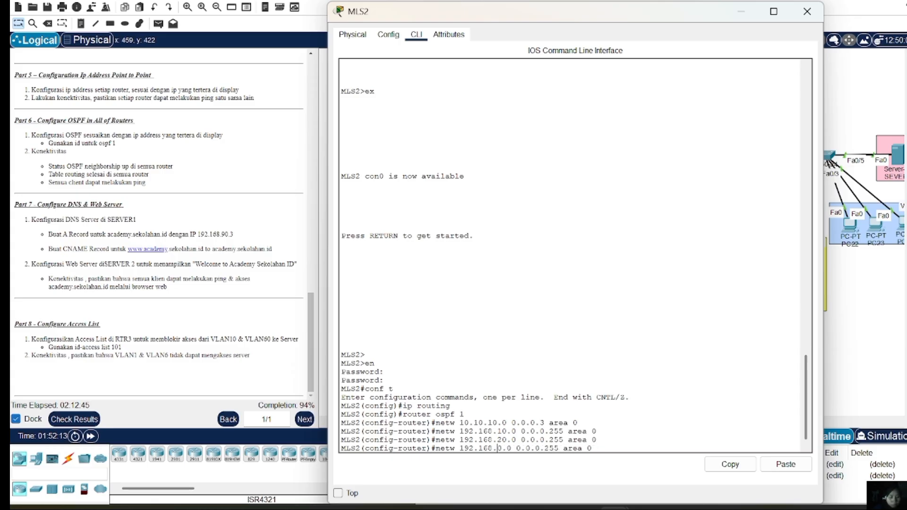
type("3")
key("Return")
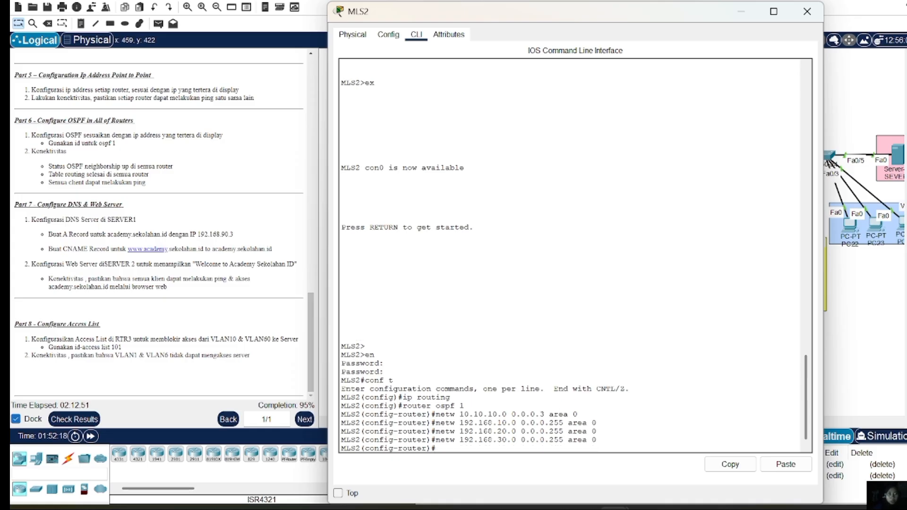
left_click(807, 10)
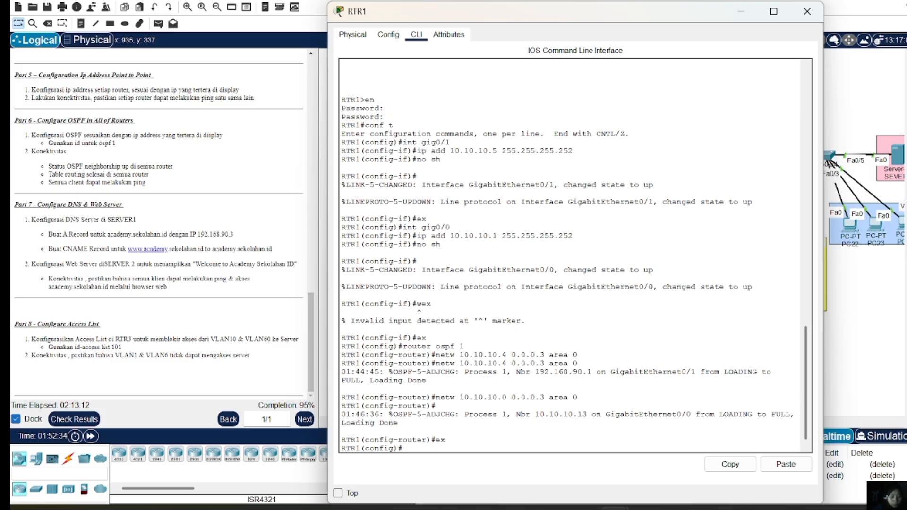
Check RTR1's OSPF neighbours and routing table with 'do sh ip ospf neigh' and 'do sh ip route'
type("d")
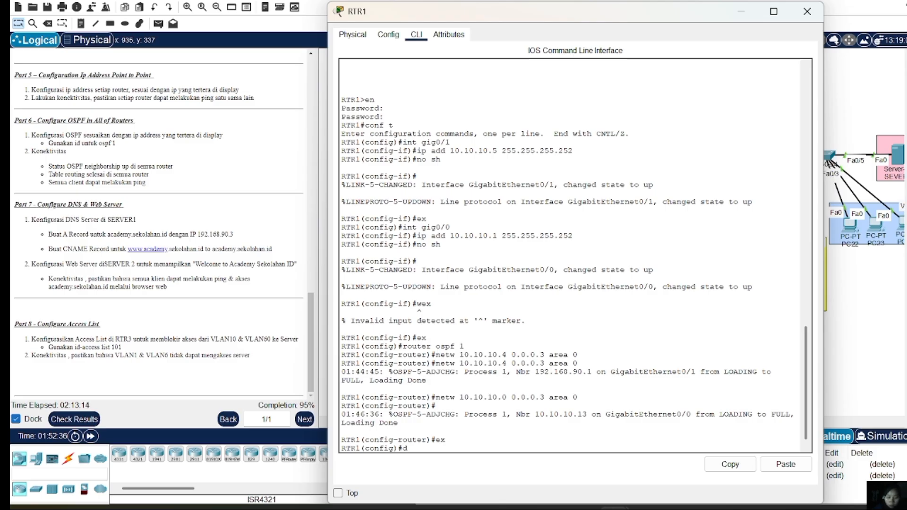
type("o sh ip ospf")
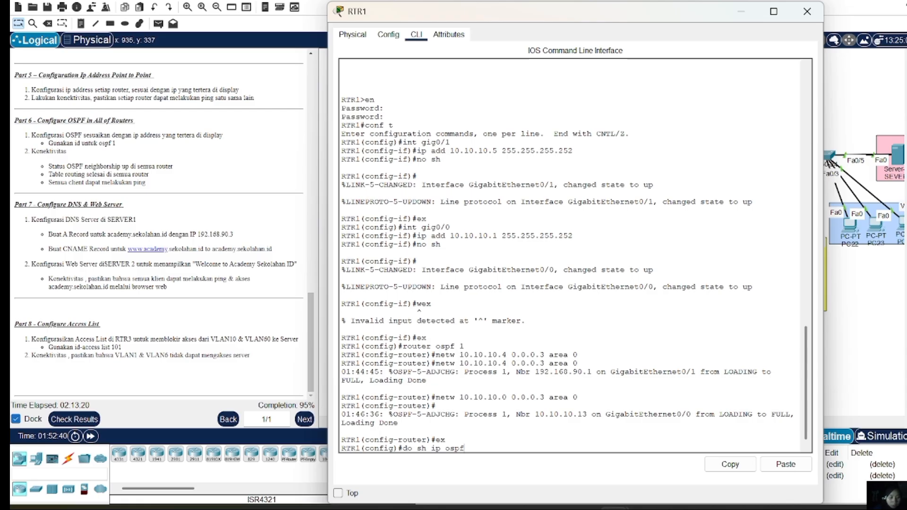
type(" neigh")
key("Return")
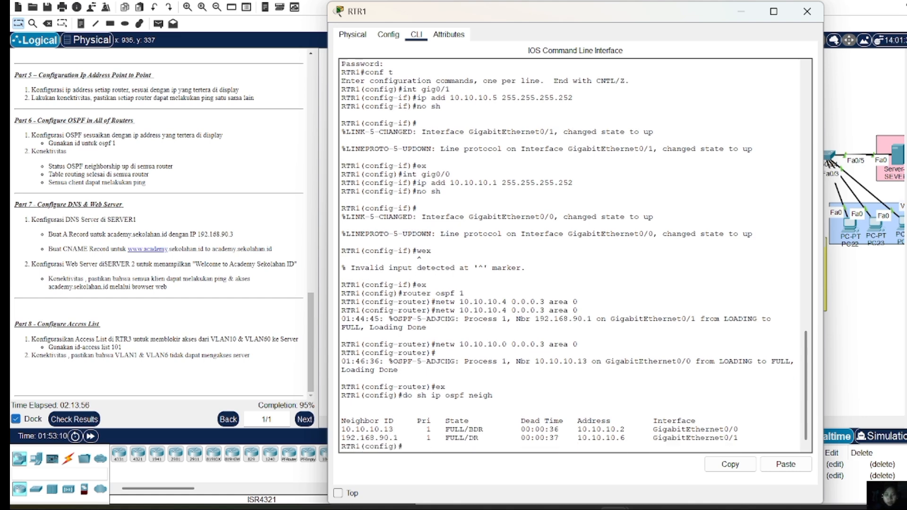
type("do")
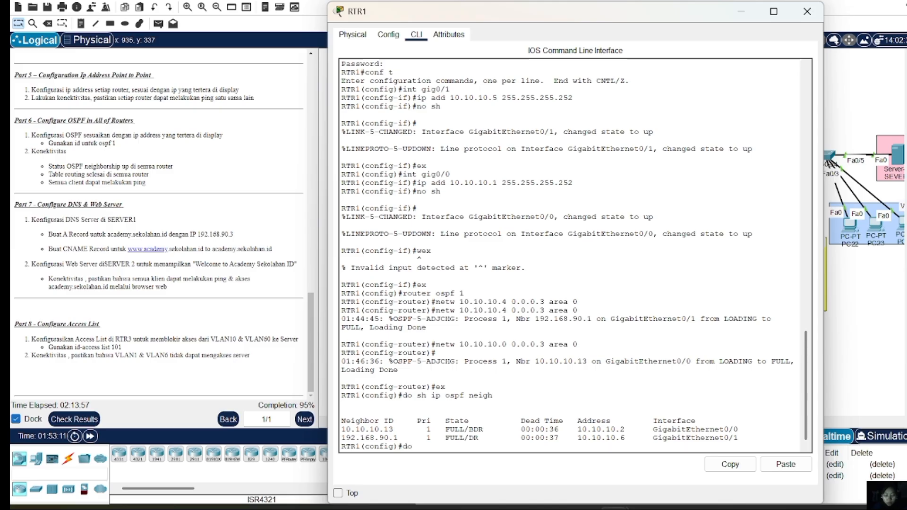
type(" sh ip route")
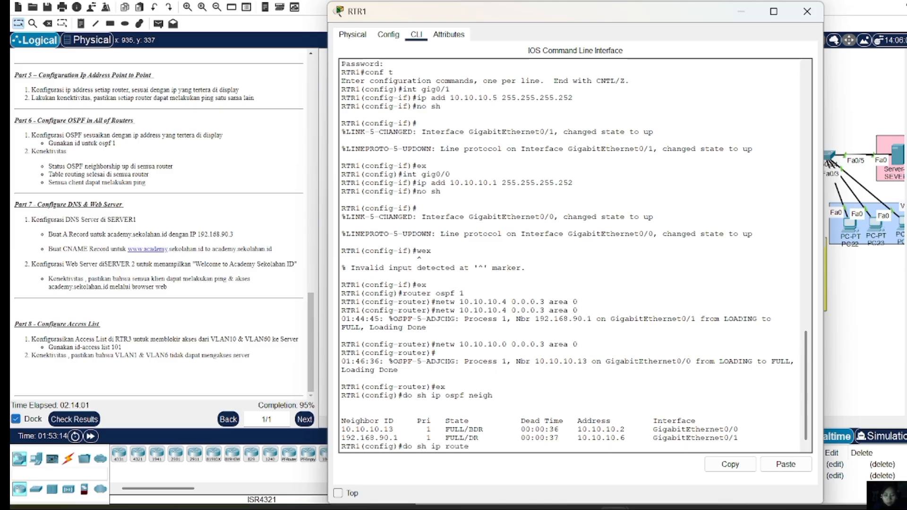
key("Return")
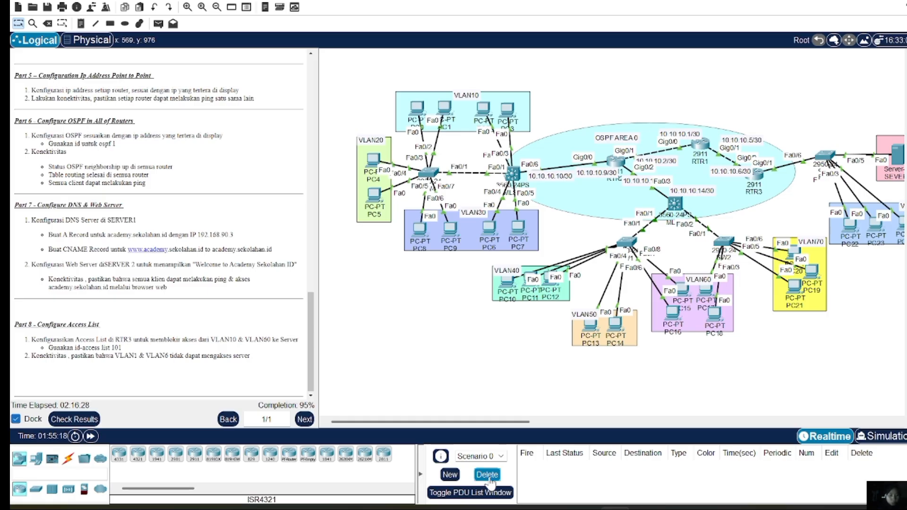
Open SEVER1's DNS service and enter name sekolahan.id with address 192.168
scroll(845, 243, "right", 3)
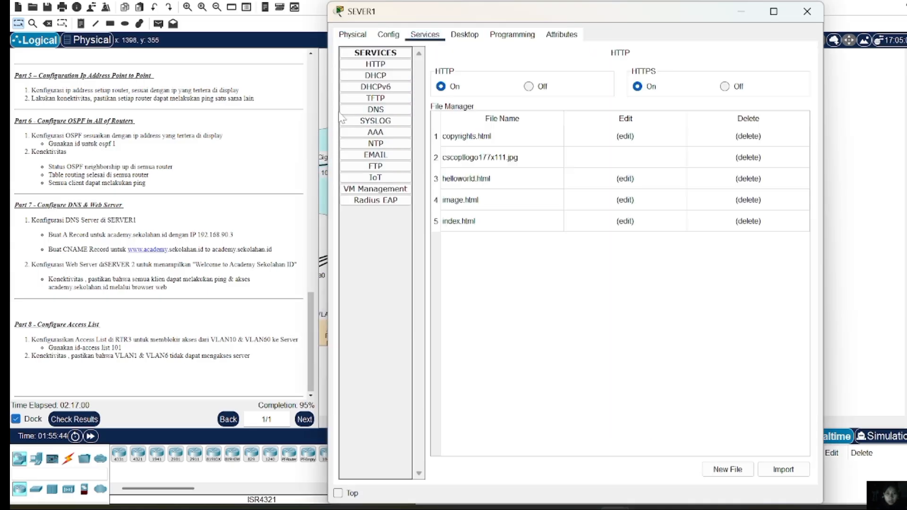
left_click(361, 112)
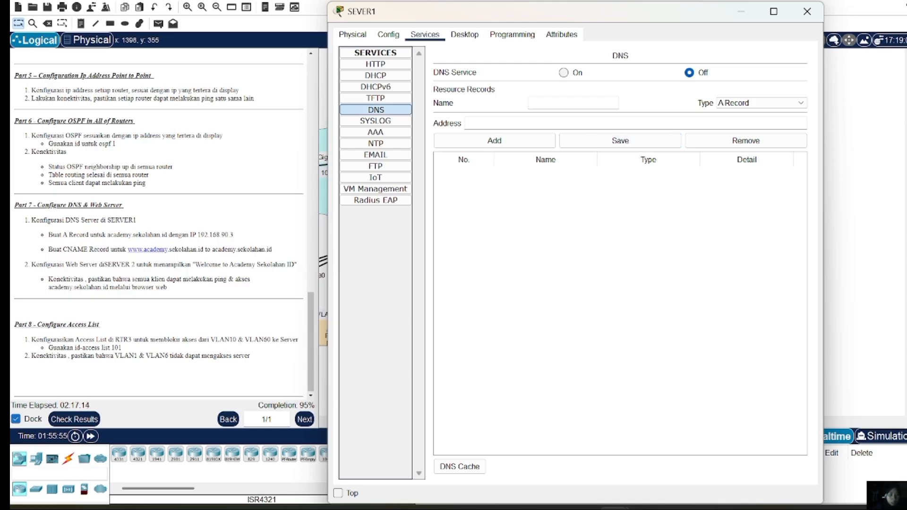
type("sekolaha")
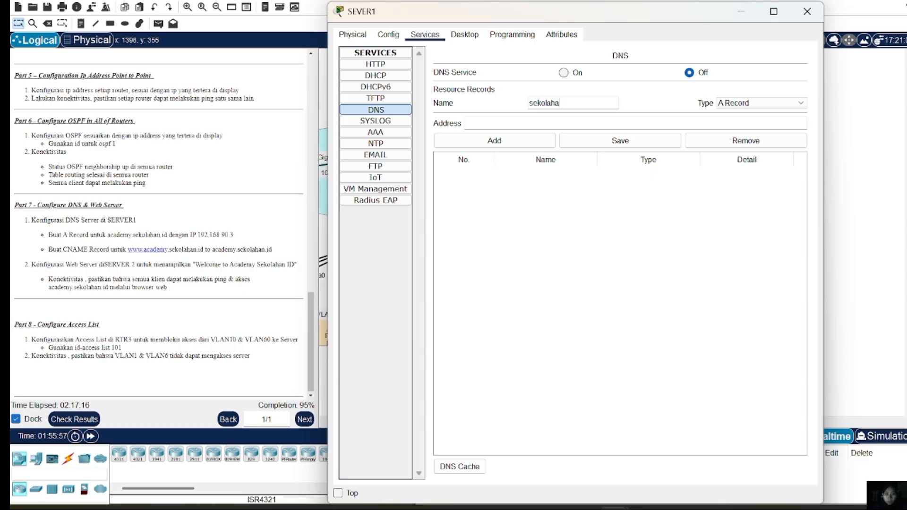
type("n.id")
type("192")
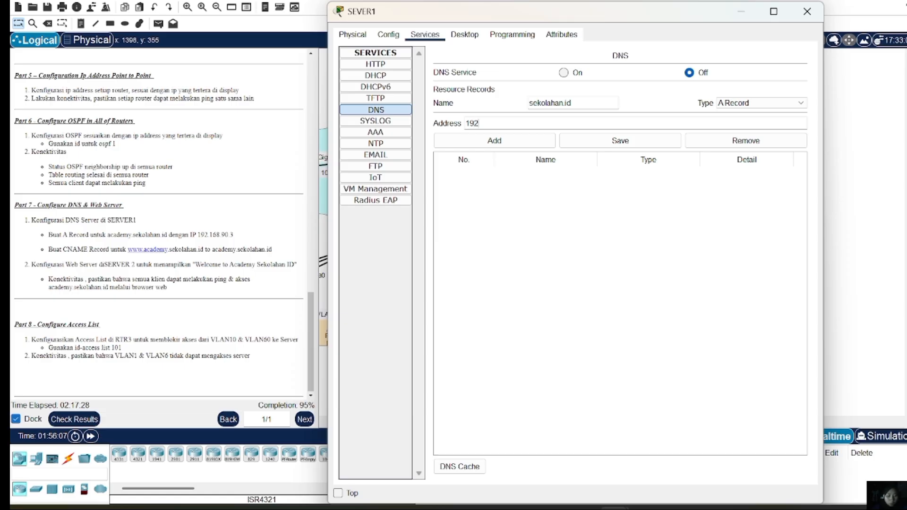
type(".168")
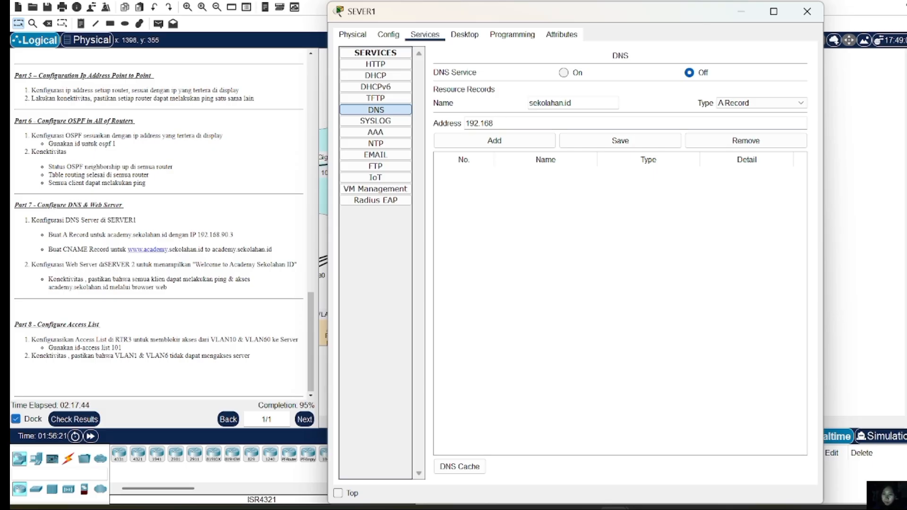
Switch the DNS record type to CNAME and clear the record name
left_click(744, 103)
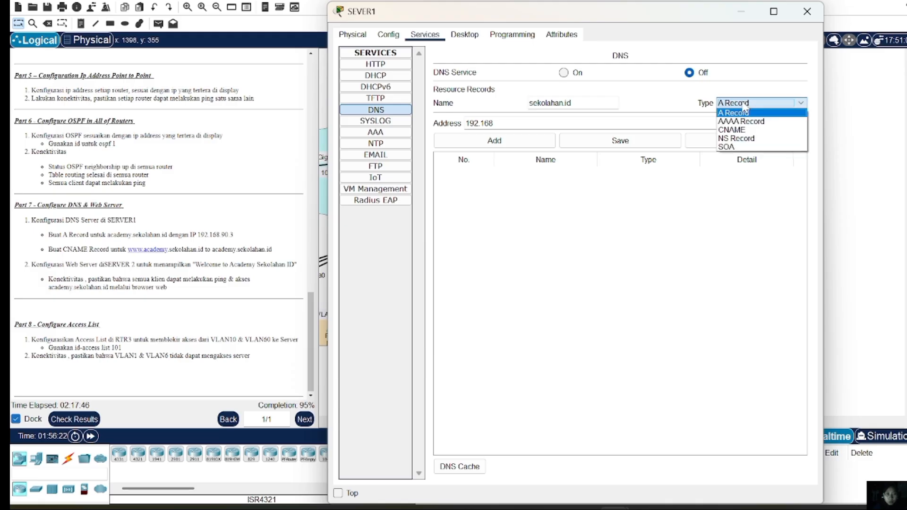
left_click(746, 130)
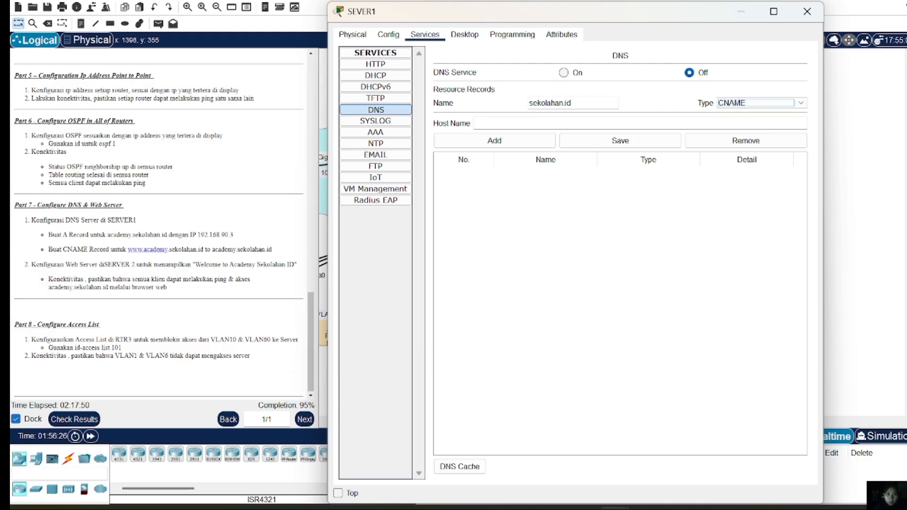
left_click(571, 103)
key("BackSpace")
key("BackSpace")
key("BackSpace")
key("BackSpace")
key("BackSpace")
key("BackSpace")
key("BackSpace")
key("BackSpace")
key("BackSpace")
key("BackSpace")
key("BackSpace")
key("BackSpace")
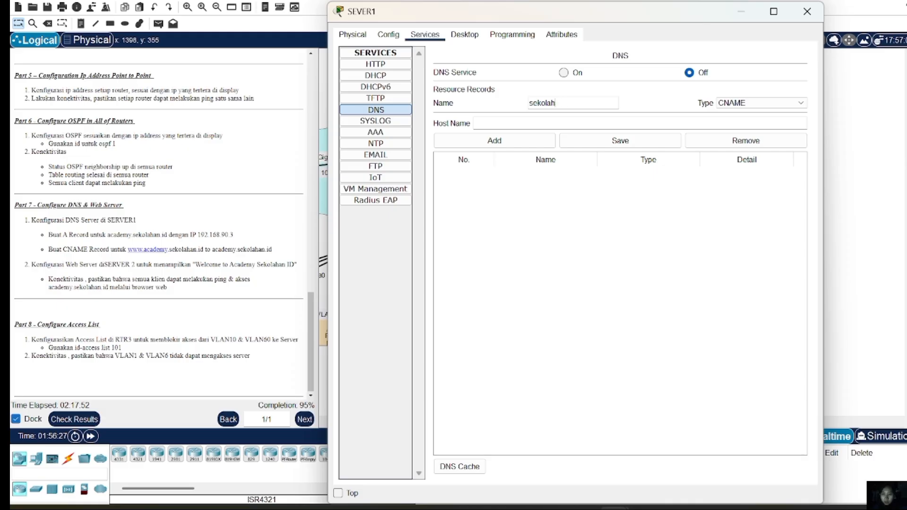
type("www.academy")
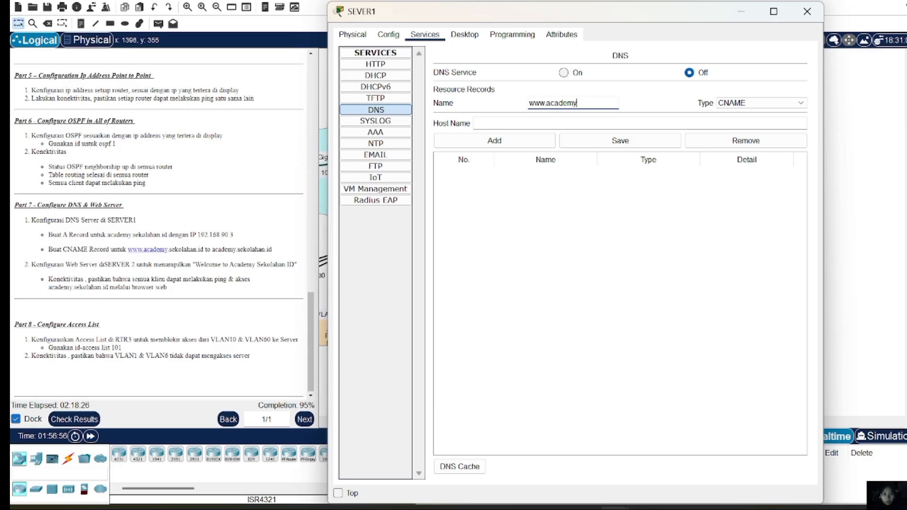
type(".sekolahan.i")
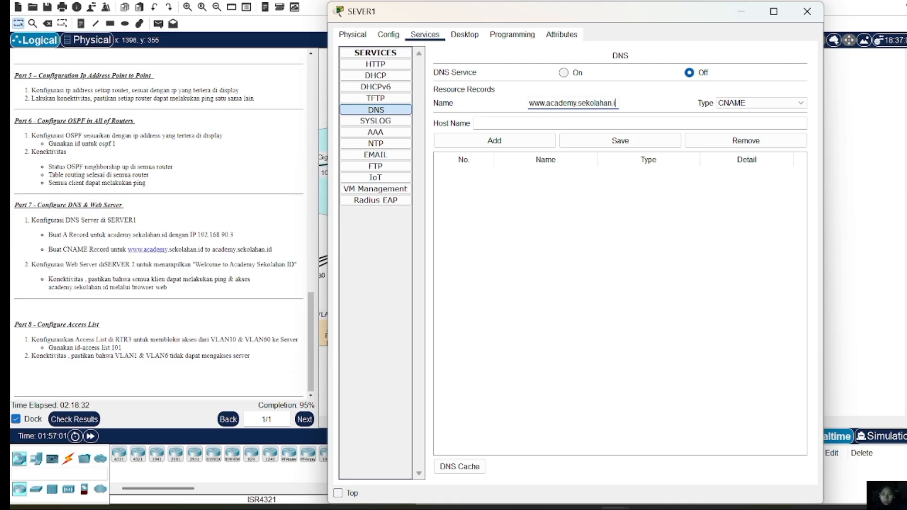
type("d")
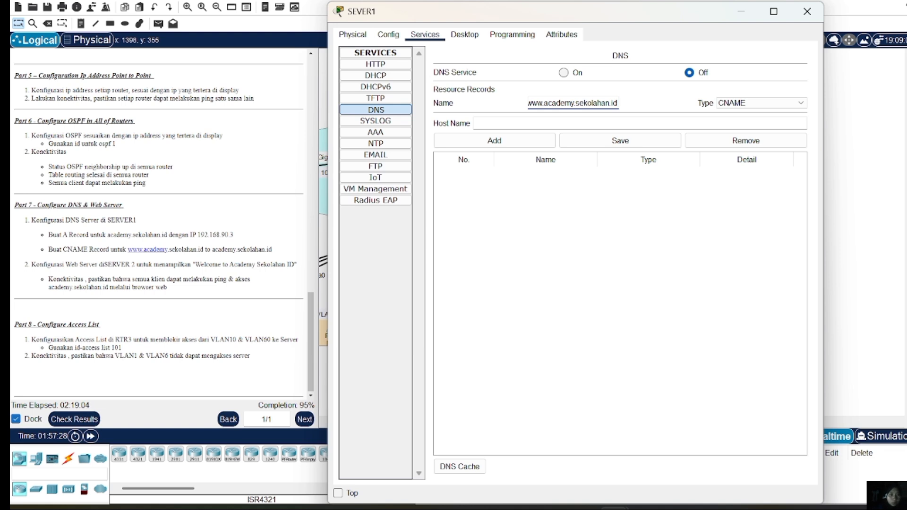
key("BackSpace")
key("BackSpace")
key("BackSpace")
key("BackSpace")
key("BackSpace")
key("BackSpace")
key("BackSpace")
key("BackSpace")
key("BackSpace")
key("BackSpace")
key("BackSpace")
key("BackSpace")
key("BackSpace")
key("BackSpace")
key("BackSpace")
key("BackSpace")
key("BackSpace")
key("BackSpace")
key("BackSpace")
key("BackSpace")
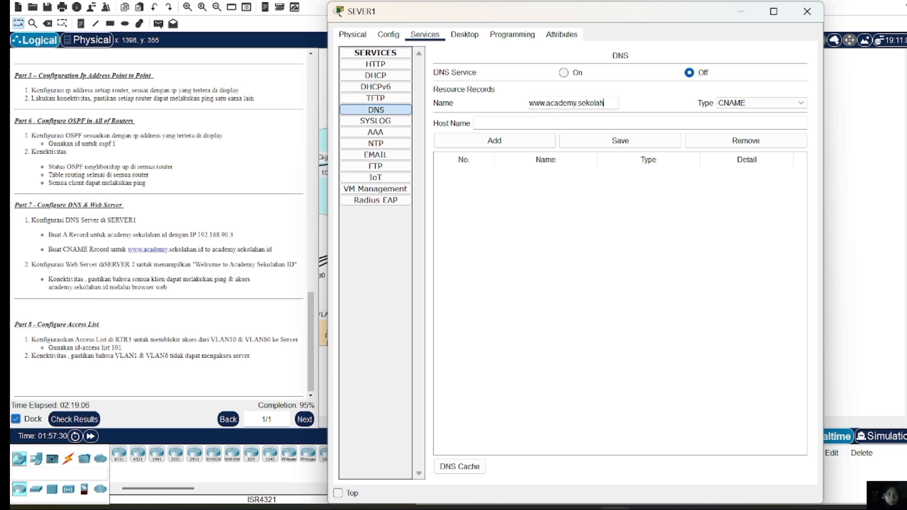
Turn SEVER1's DNS service on and add an A Record mapping sekolahan.id to 192.168.90.3
left_click(793, 103)
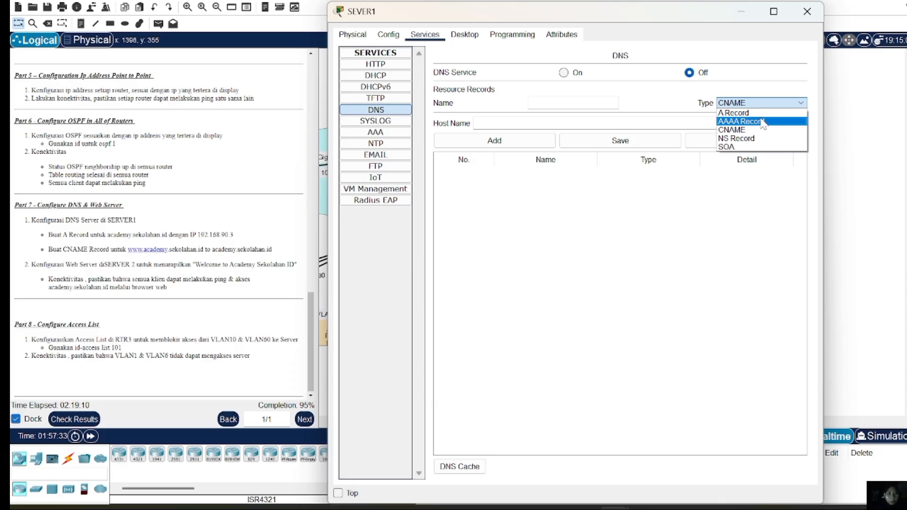
left_click(749, 106)
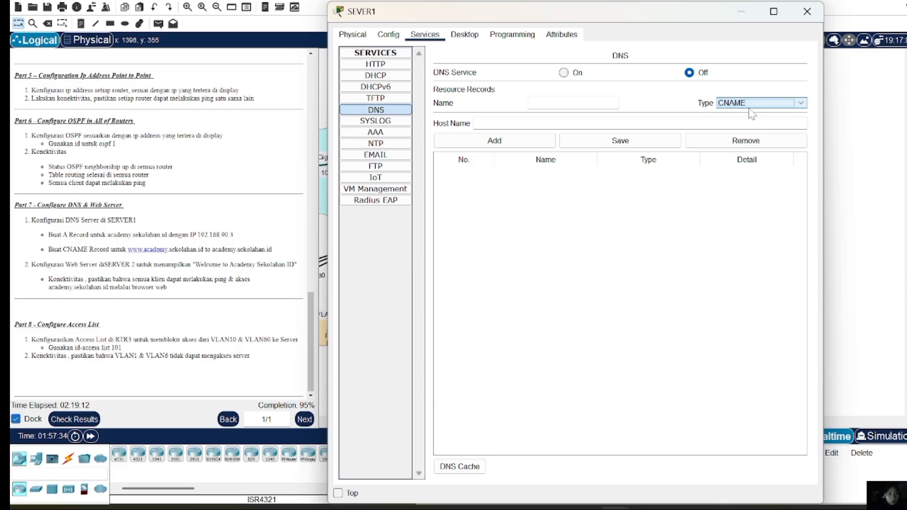
left_click(744, 104)
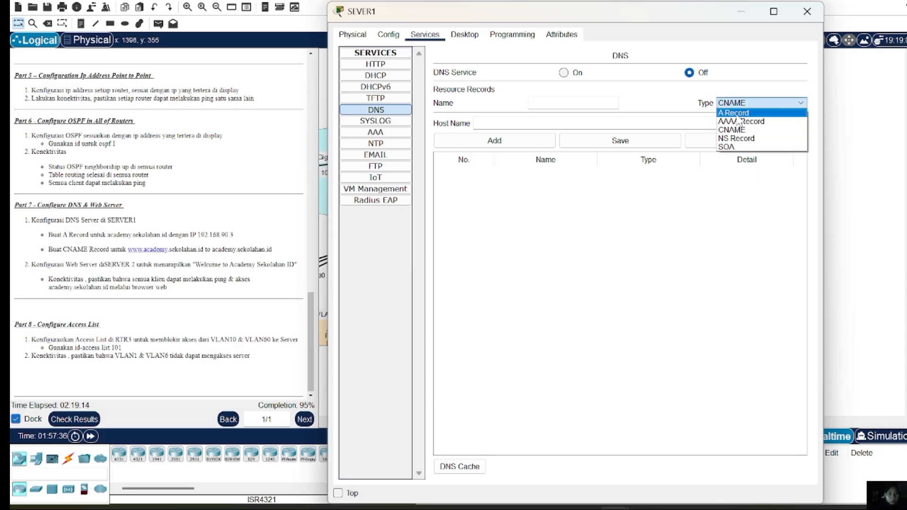
left_click(736, 113)
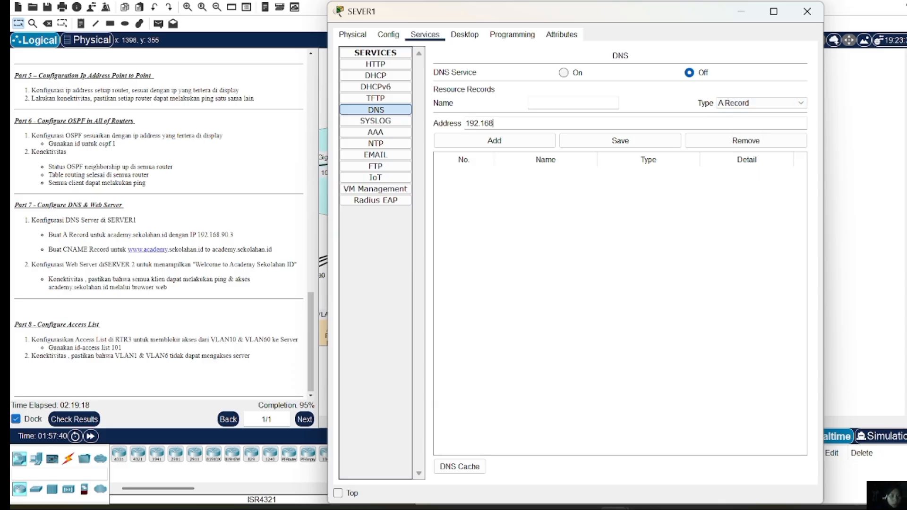
left_click(545, 103)
type("sekolahan")
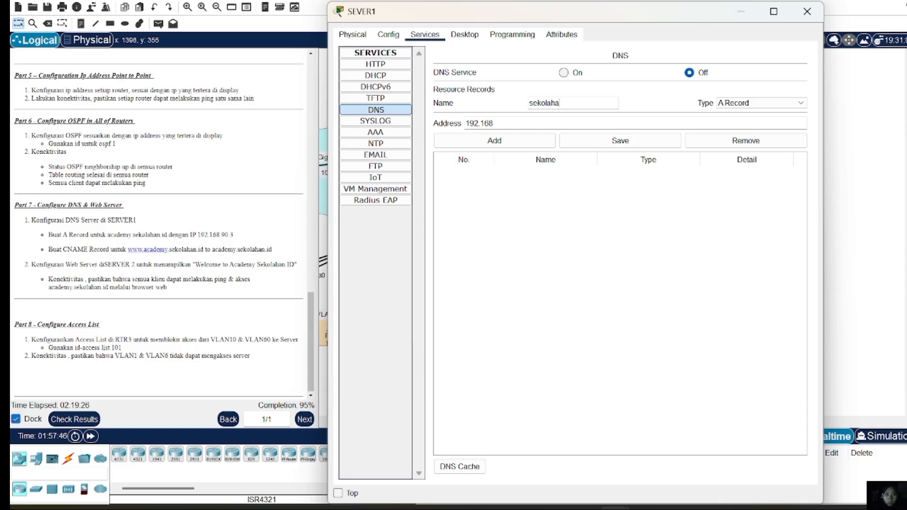
key("BackSpace")
key("BackSpace")
type("n.id")
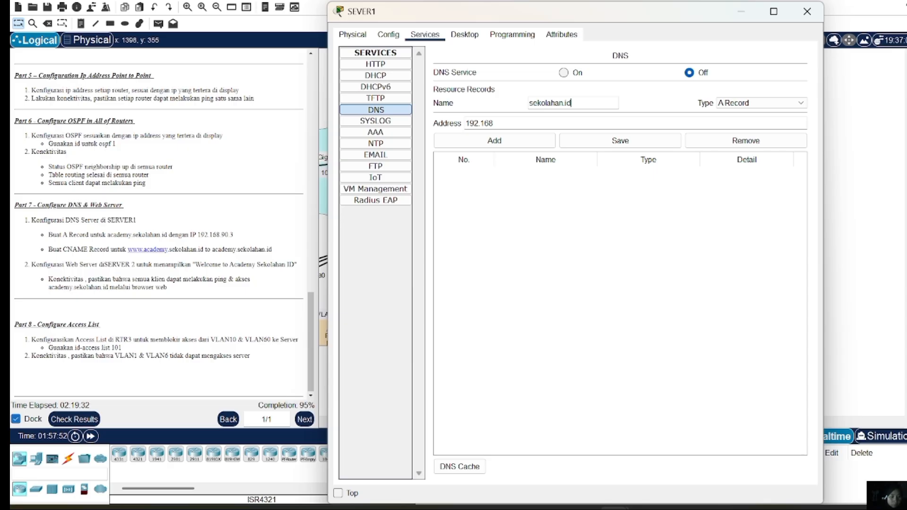
type("192.168.90.3")
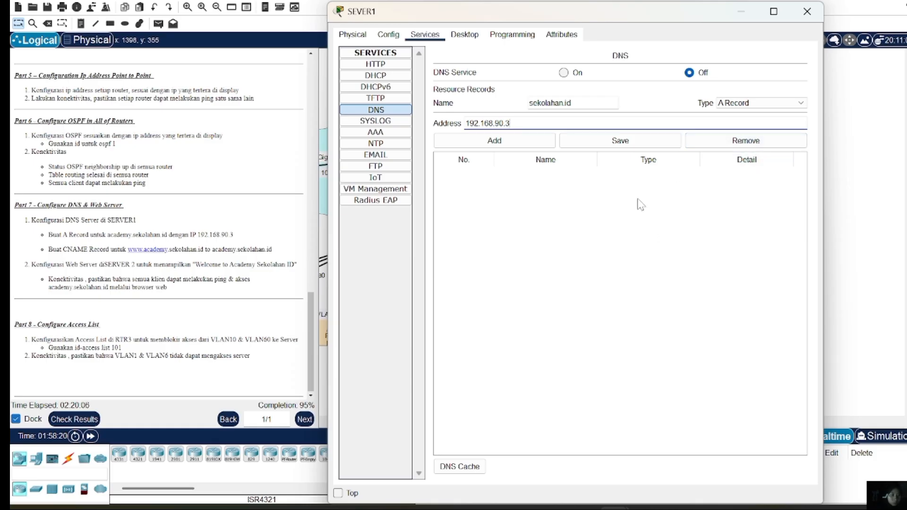
left_click(563, 72)
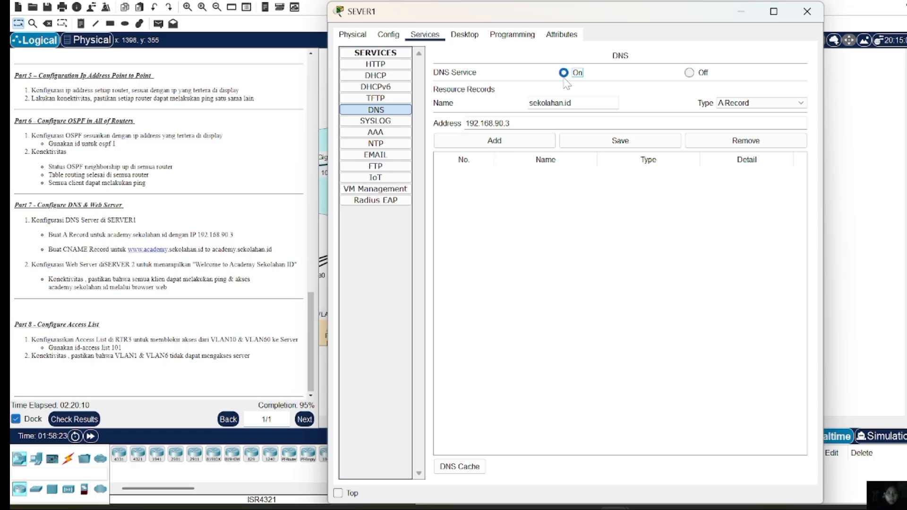
left_click(497, 144)
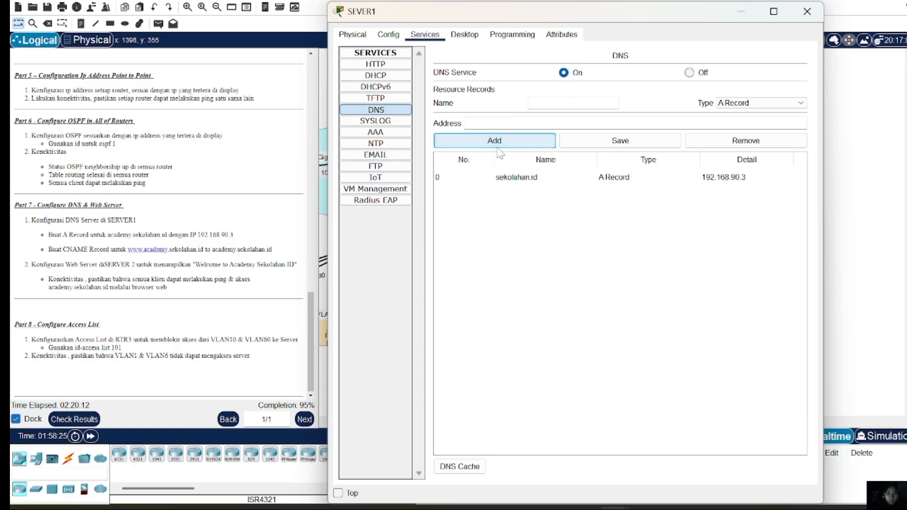
left_click(778, 103)
left_click(736, 129)
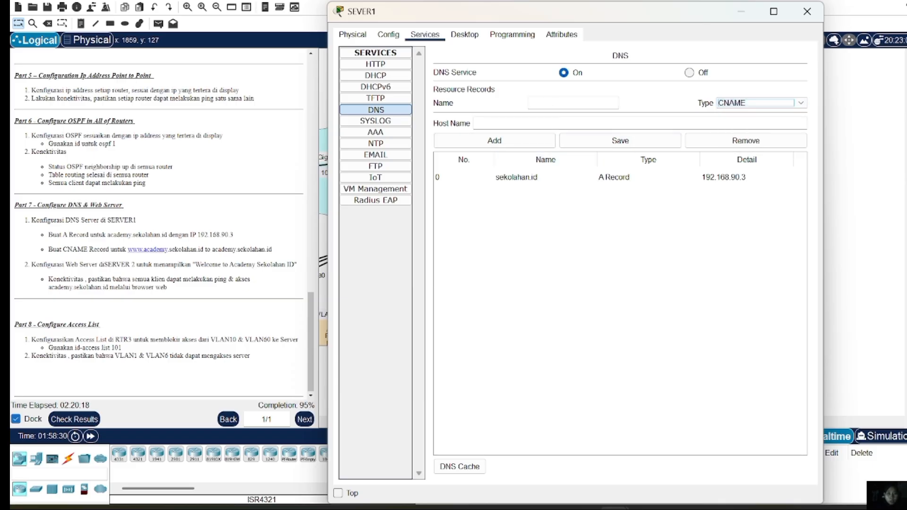
left_click(572, 103)
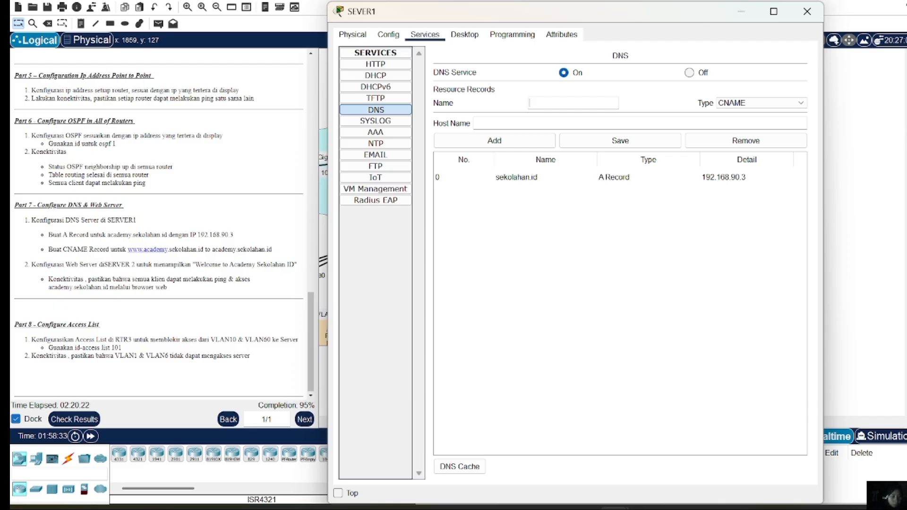
type("www.acad")
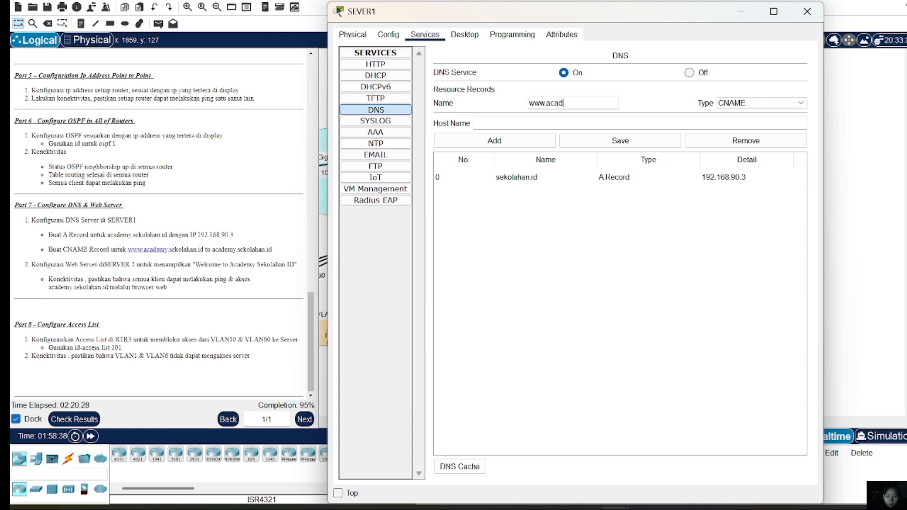
type("emy.sekolahan")
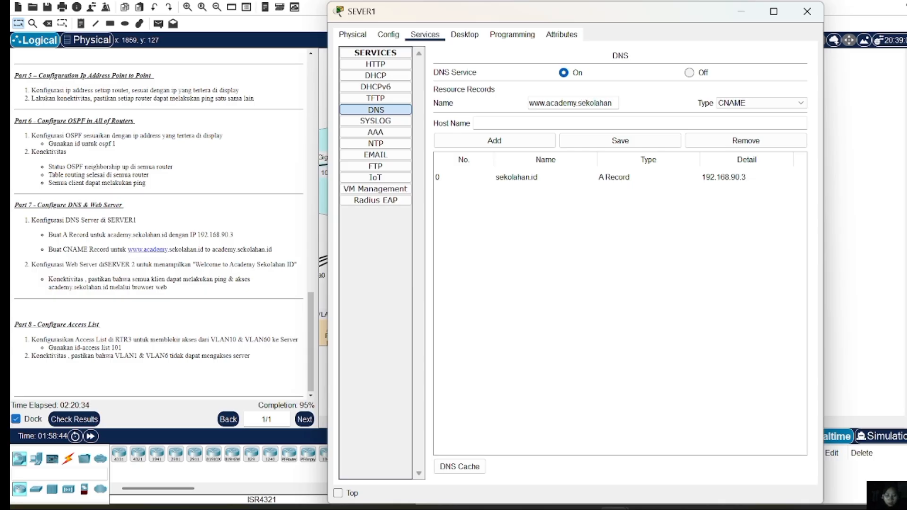
type(".id")
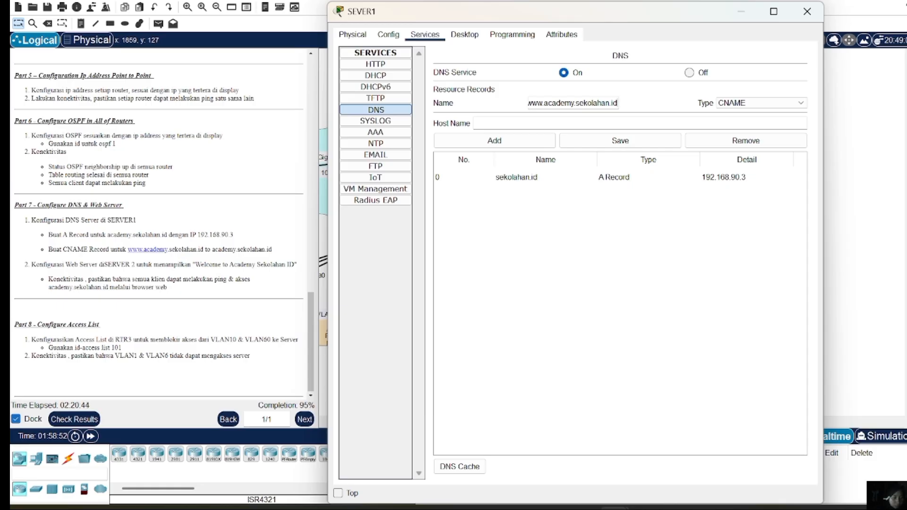
left_click(511, 122)
type("sekolahan")
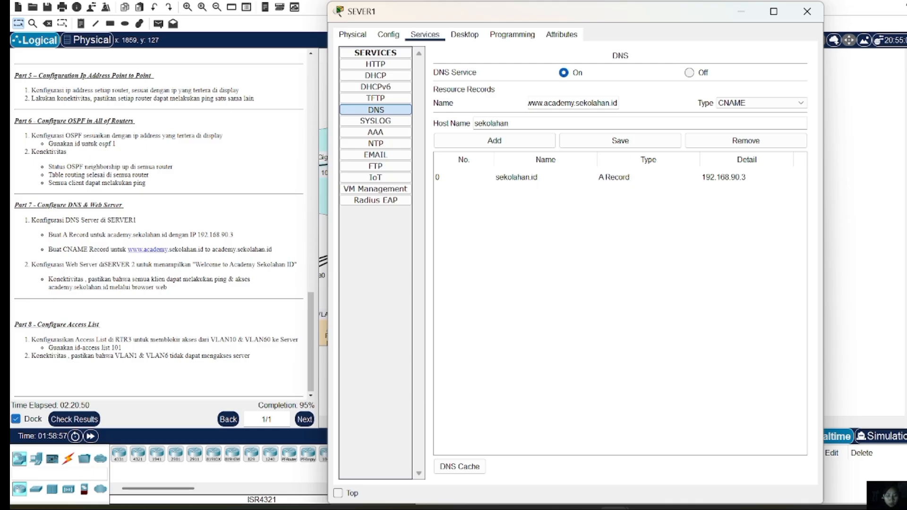
type(".id")
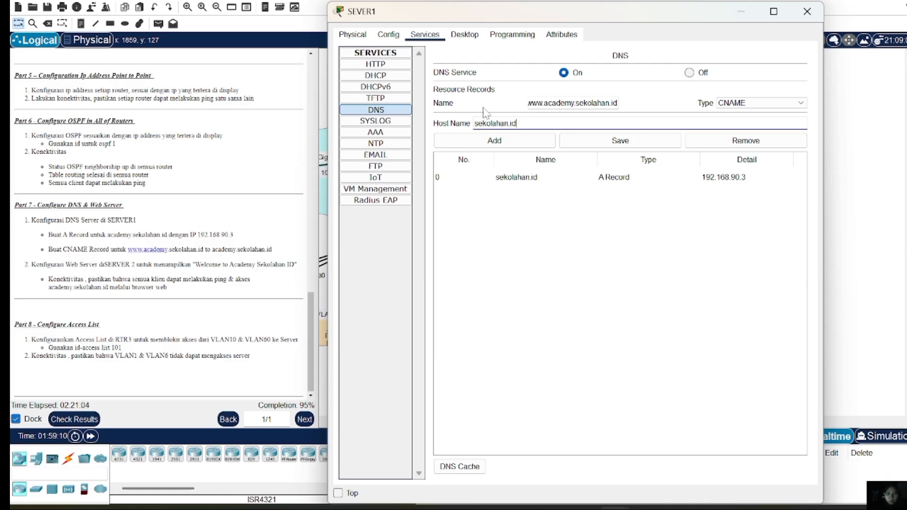
left_click(498, 145)
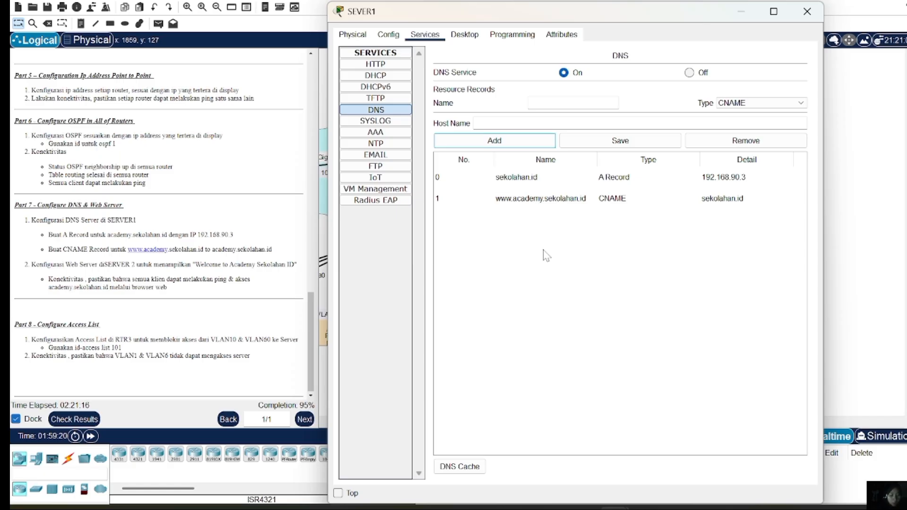
Change SERVER2's index.html greeting to 'Welcome to Academy Sekolahan ID' and overwrite the existing file
left_click(806, 8)
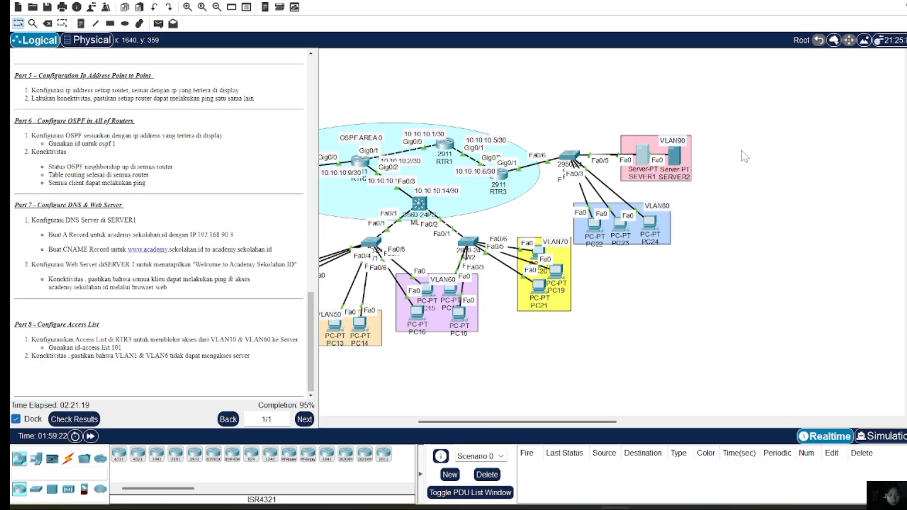
left_click(679, 157)
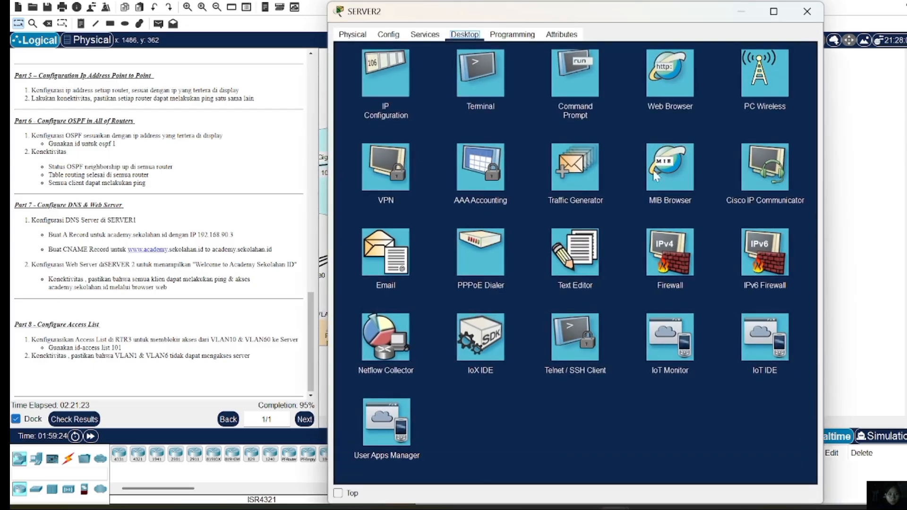
left_click(425, 34)
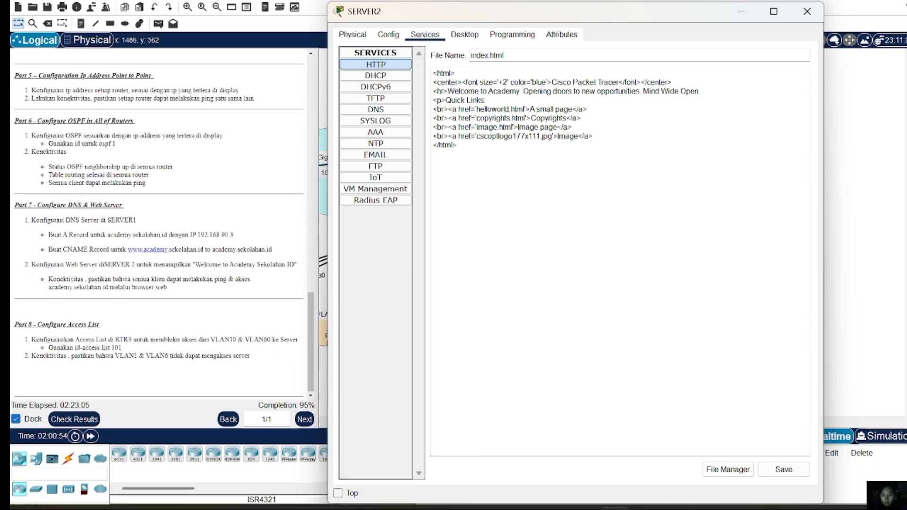
type("Seko")
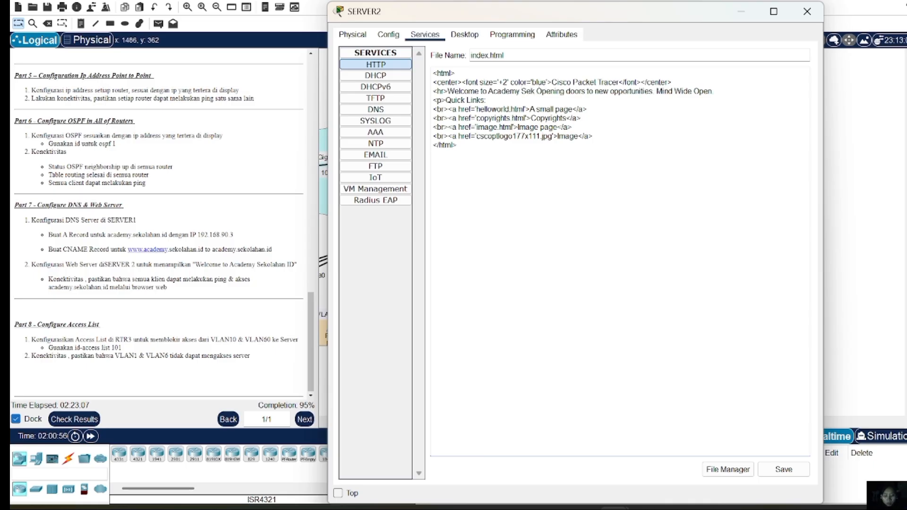
type("lahan")
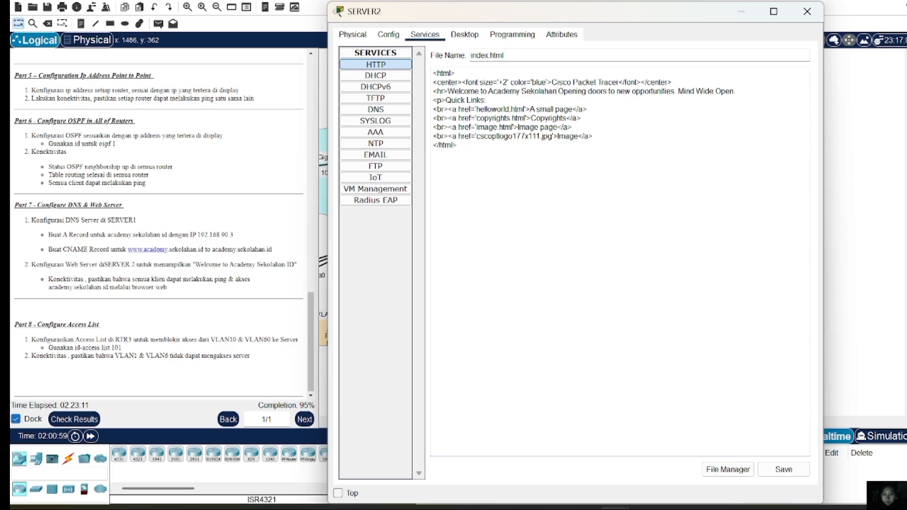
type(" id")
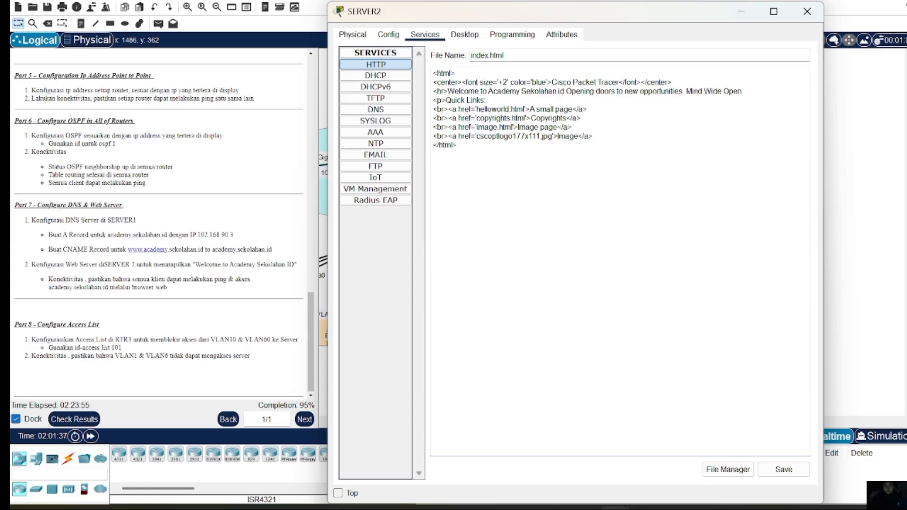
key("BackSpace")
key("BackSpace")
key("BackSpace")
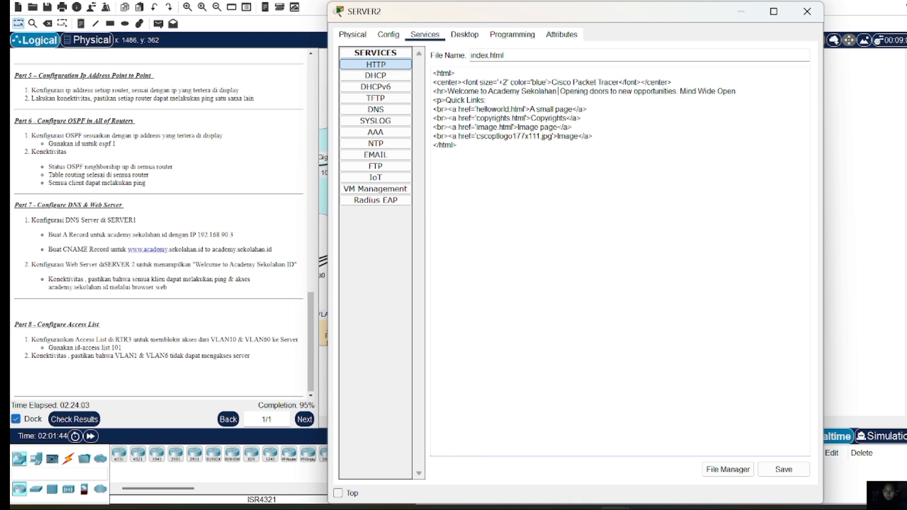
type("I")
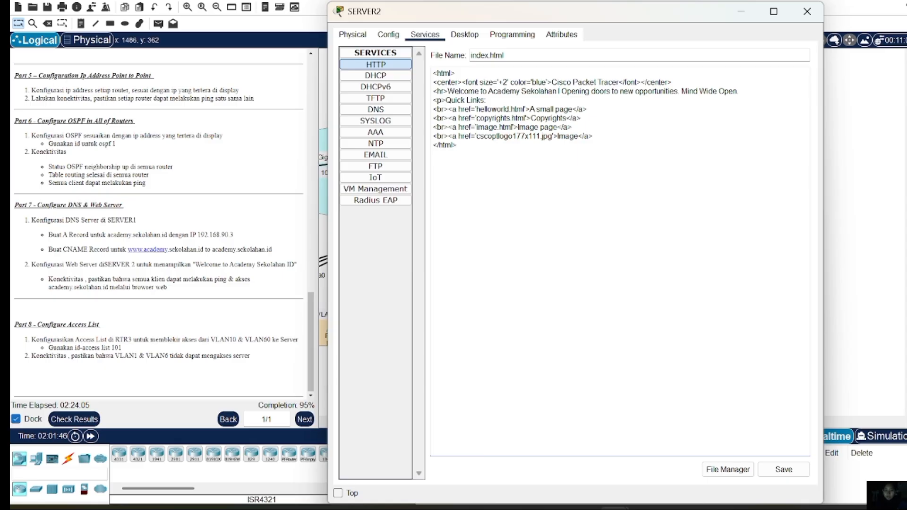
type("D")
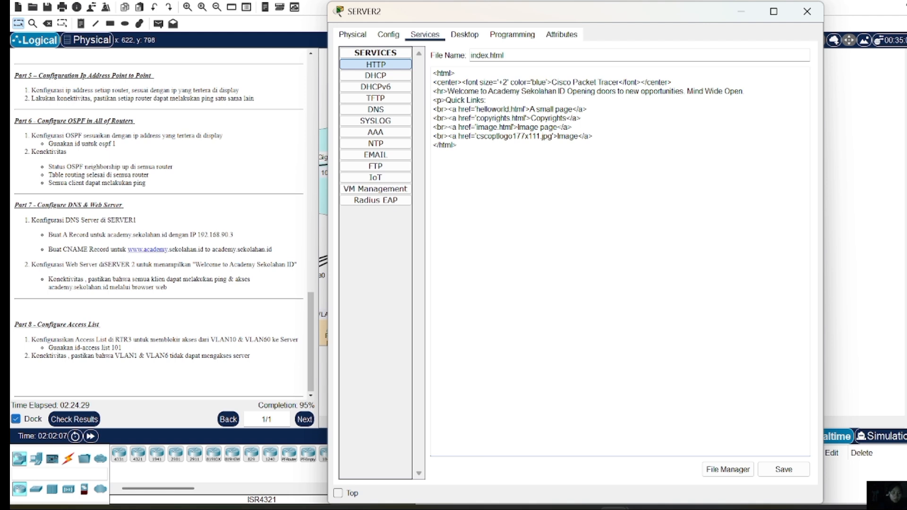
left_click(779, 470)
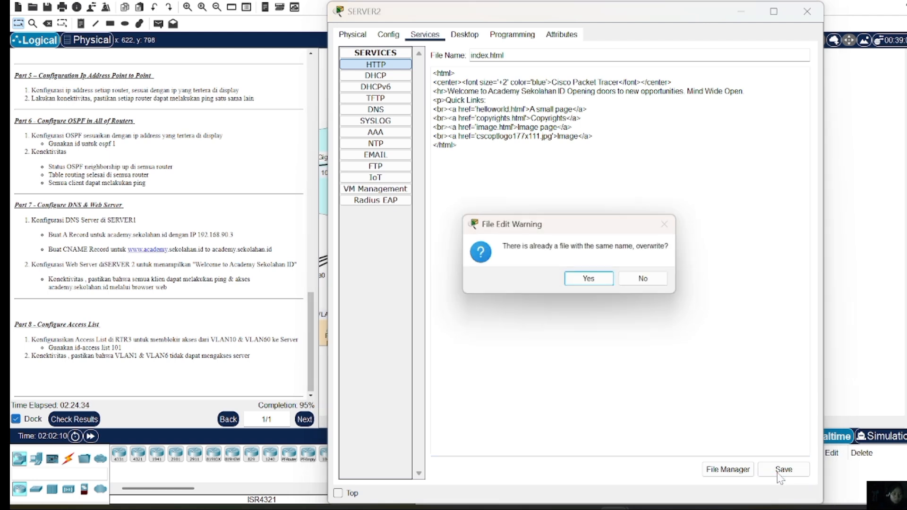
left_click(578, 282)
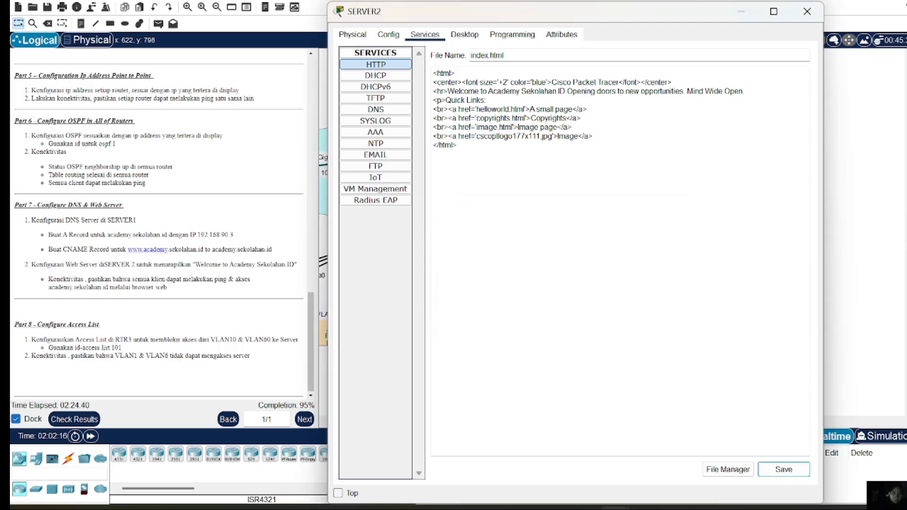
Run 'ping sekolahan.id' from PC22's command prompt, confirming it resolves to 192.168.90.3
left_click(807, 11)
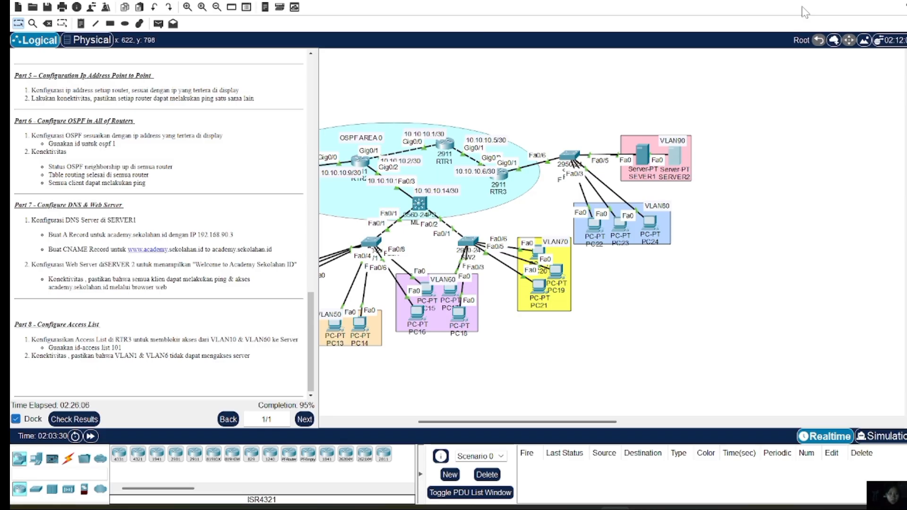
left_click(593, 224)
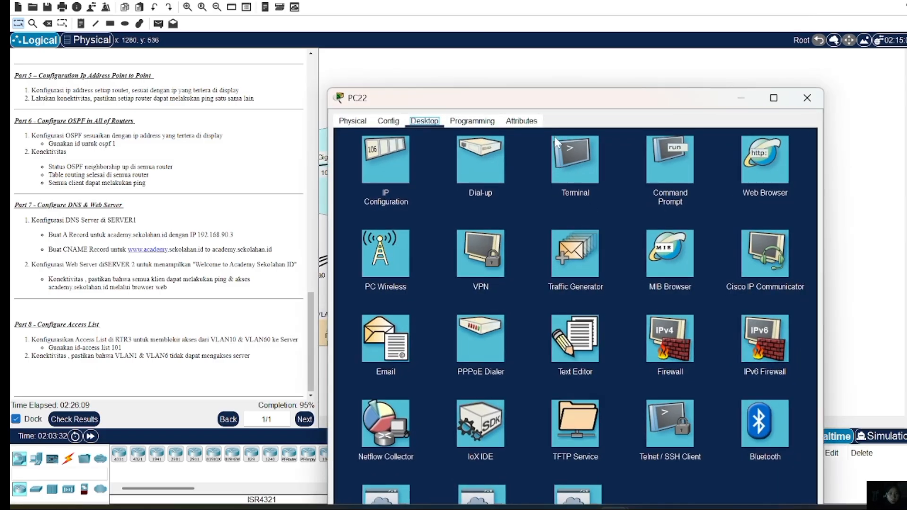
left_click(670, 161)
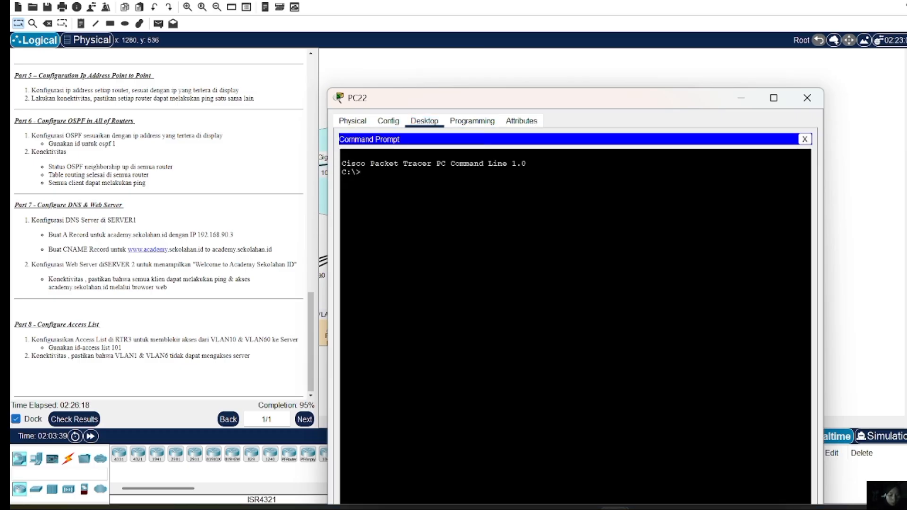
type("ping sek")
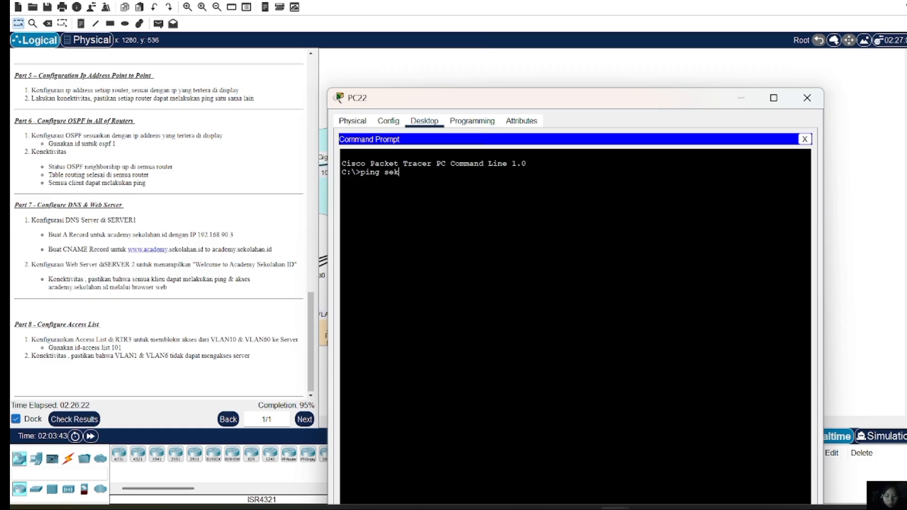
type("olahan")
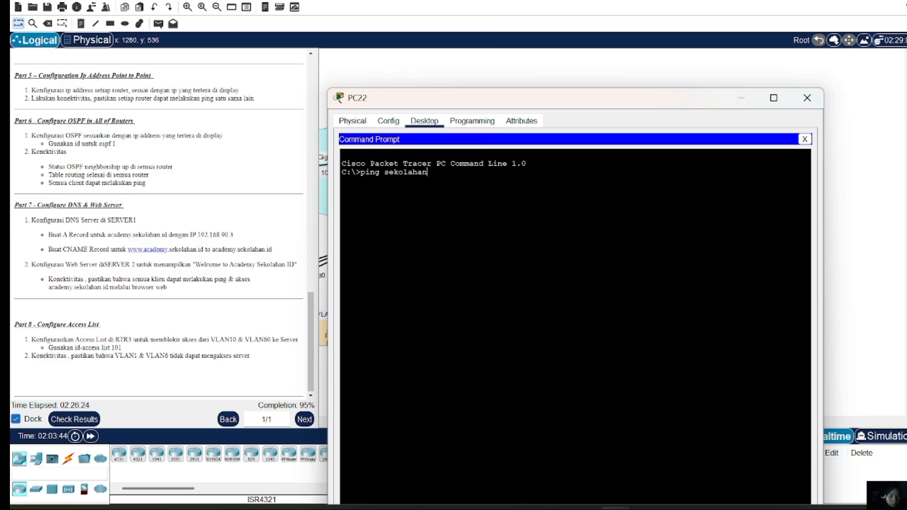
type(".id")
key("Return")
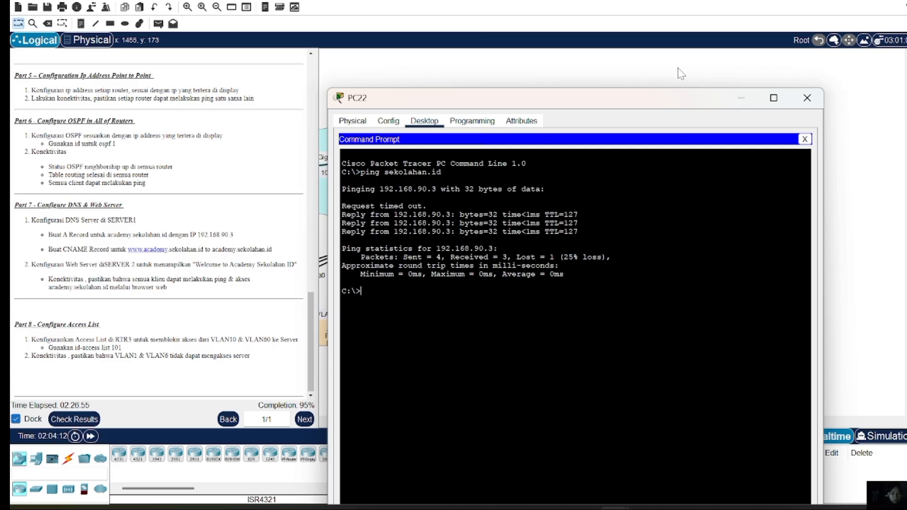
left_click(806, 98)
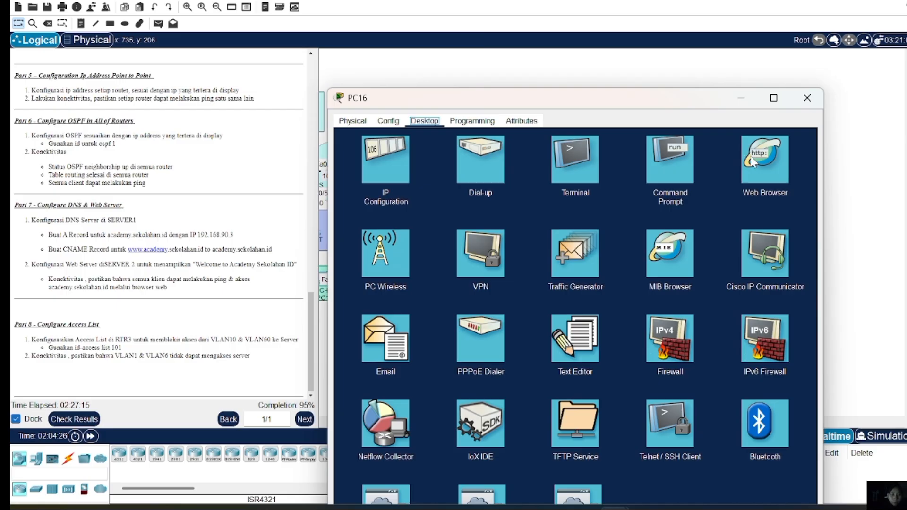
left_click(751, 161)
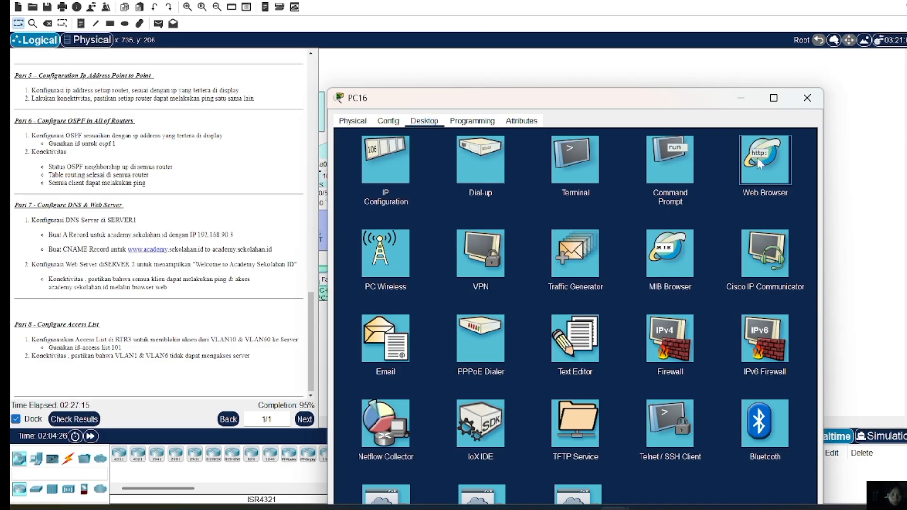
left_click(758, 158)
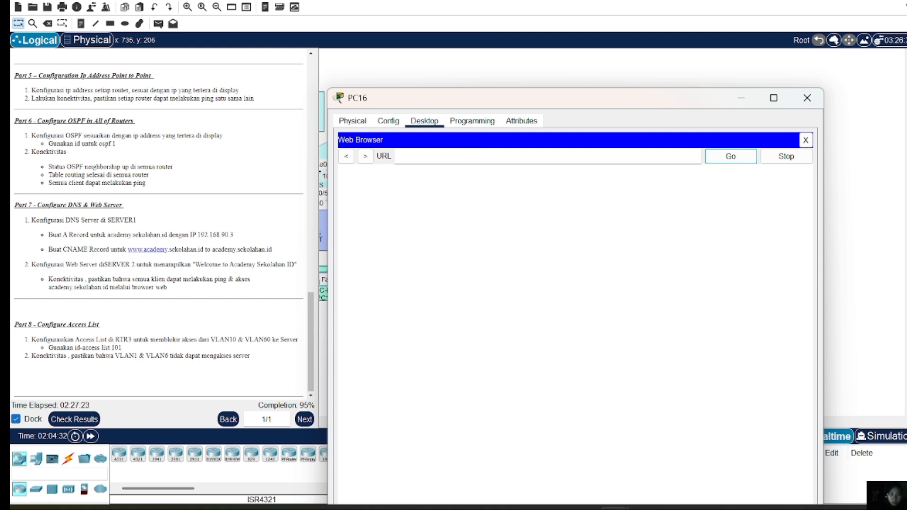
type("www")
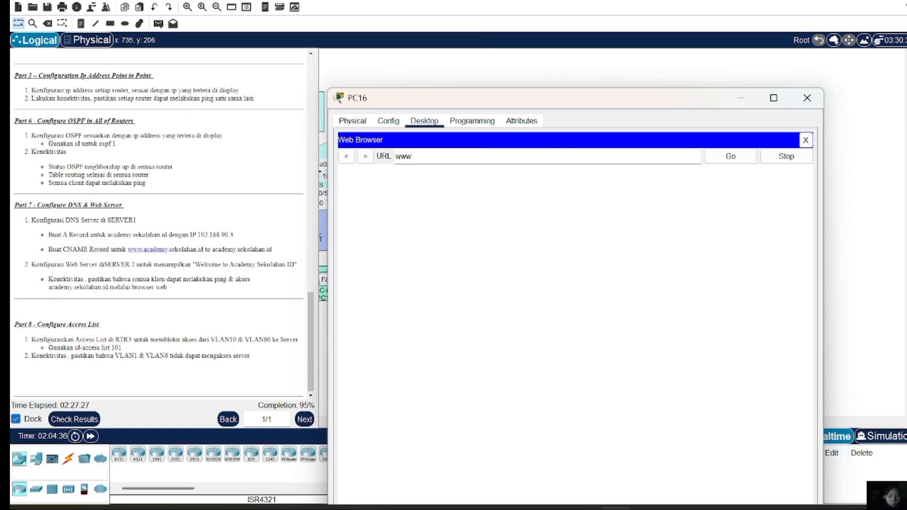
type(".academy")
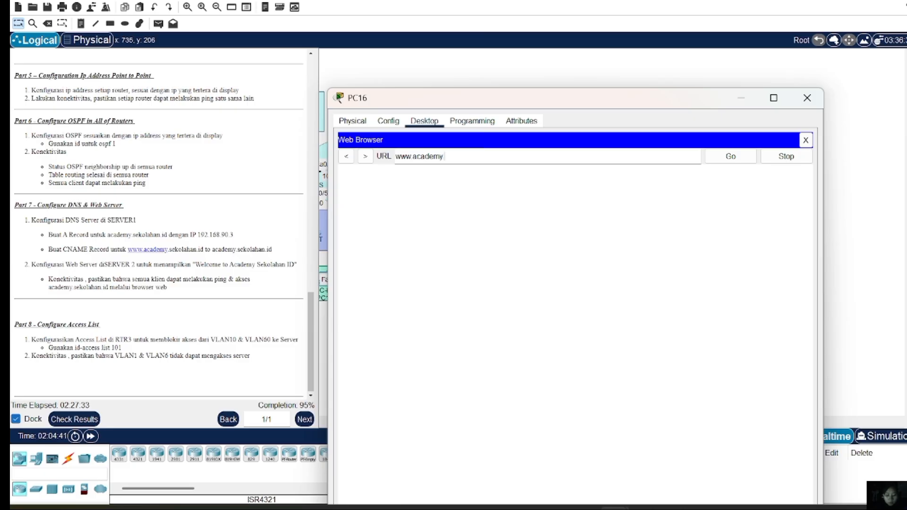
type(".sekolahan")
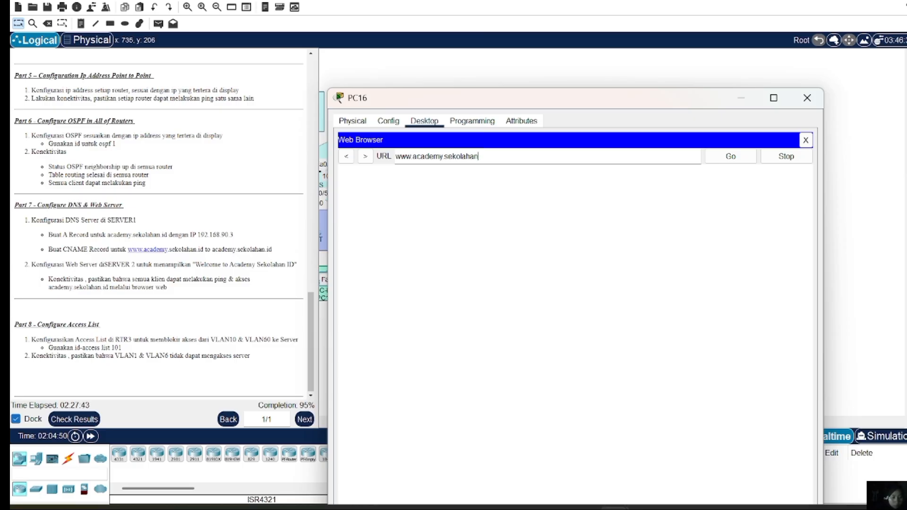
type(".id")
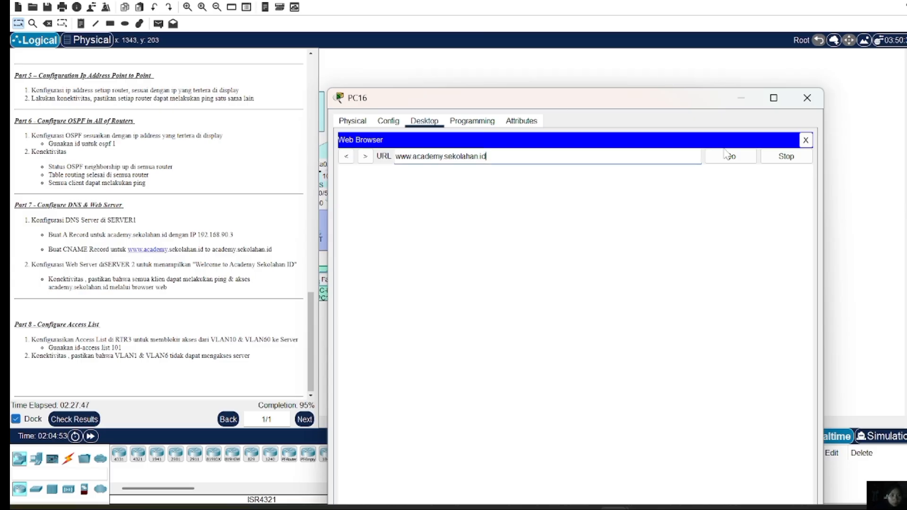
left_click(731, 160)
left_click(731, 157)
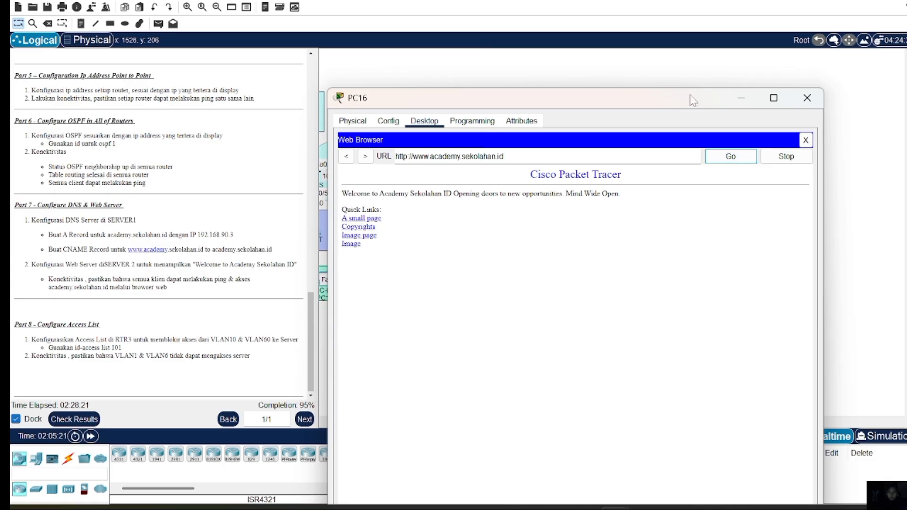
left_click(804, 99)
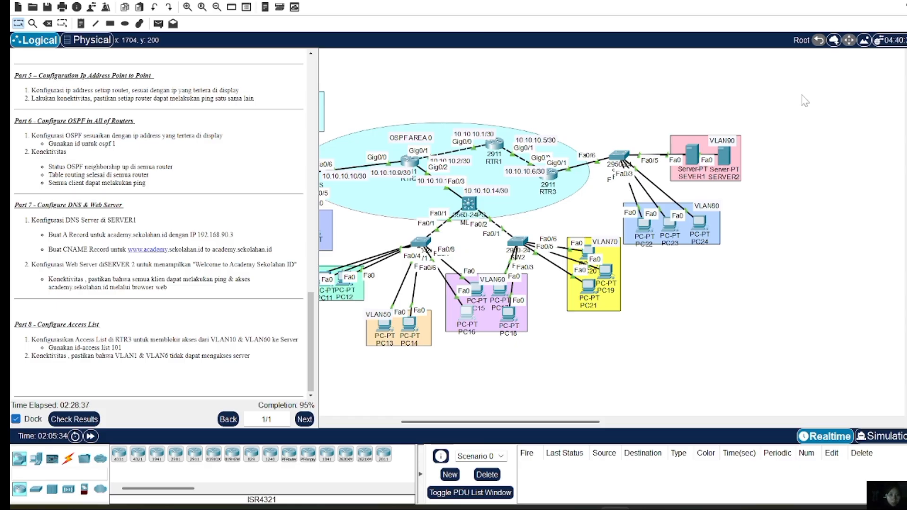
Enter privileged mode and global configuration mode ('en', 'conf t') on RTR3's CLI
left_click(558, 179)
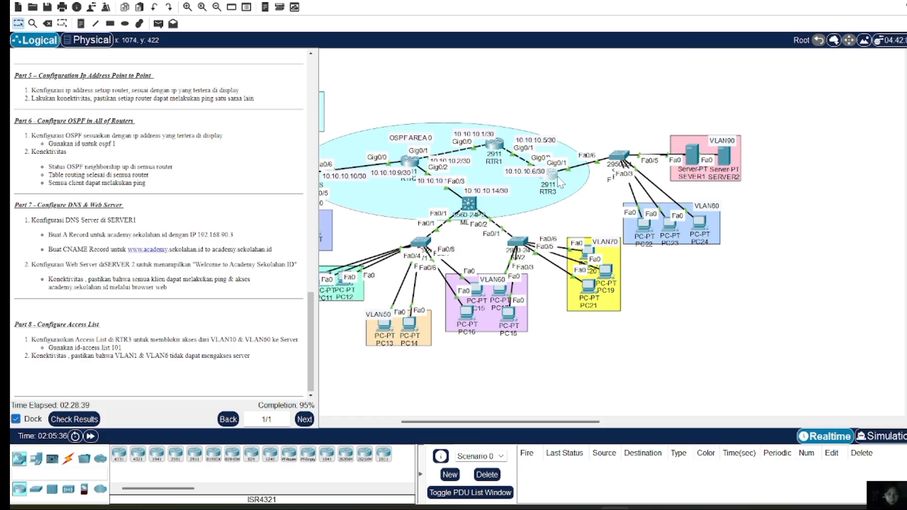
key("Return")
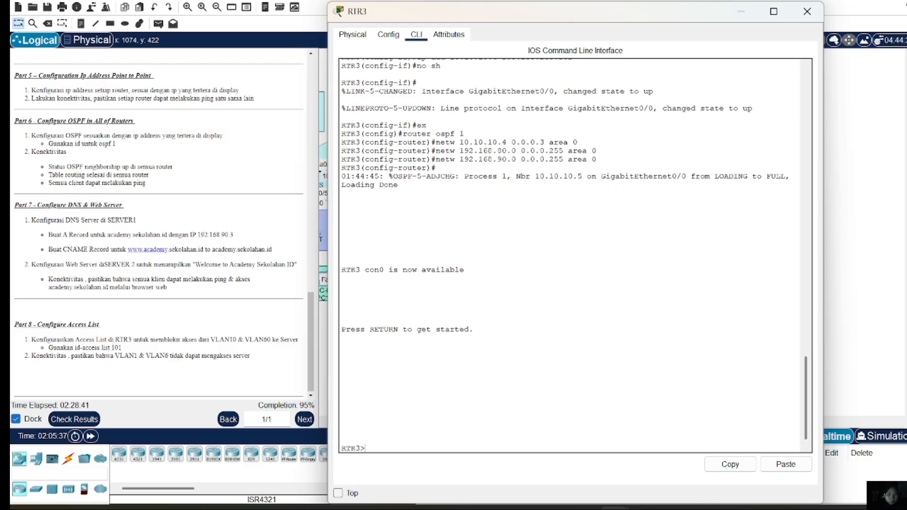
type("en")
key("Return")
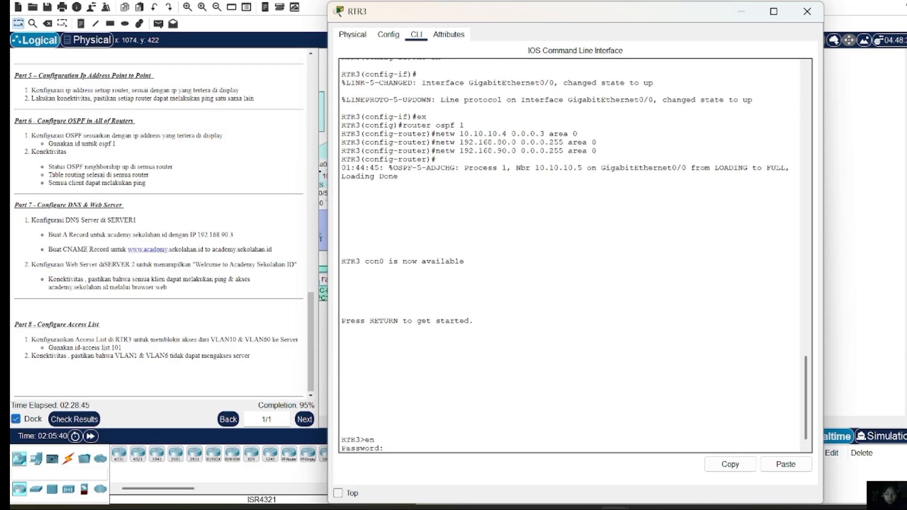
key("Return")
type("conf t")
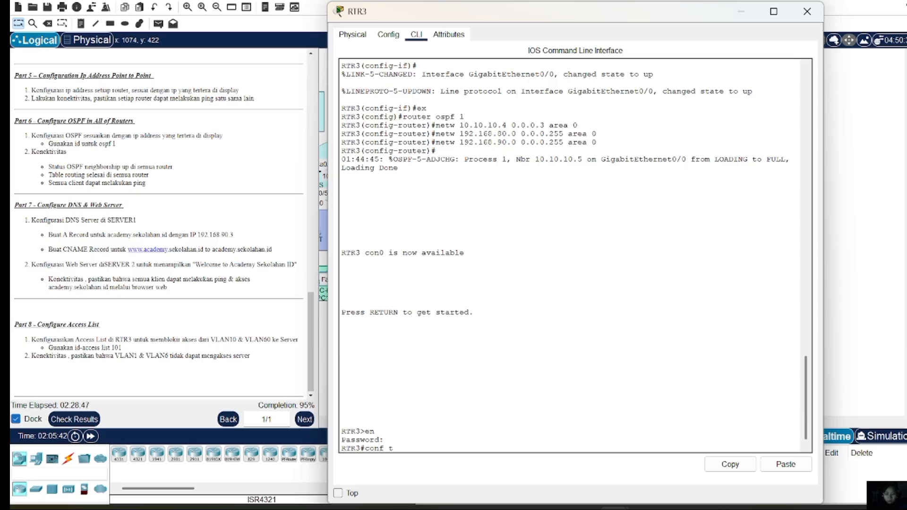
key("Return")
Add access-list 101 denying IP from 192.168.10.0 0.0.0.255 to 192.168.90.0 0.0.0.255
type("acce")
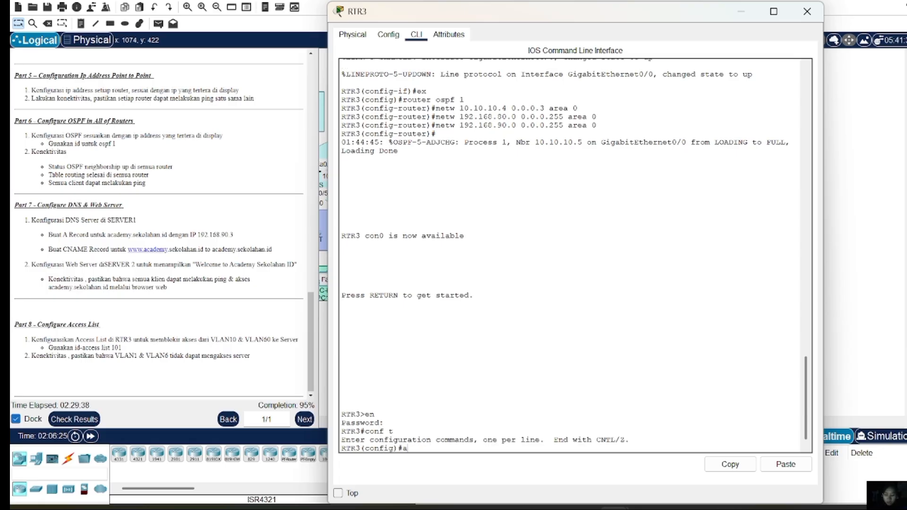
type("-list")
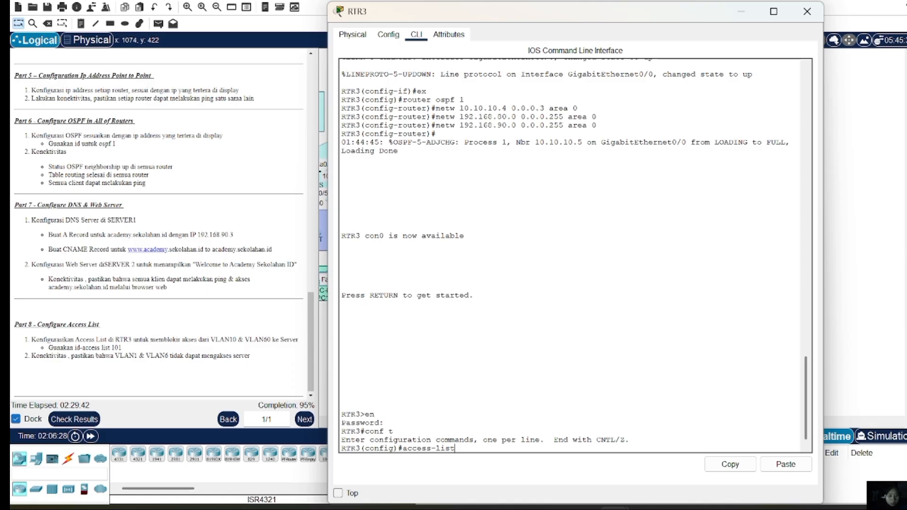
type(" 101 deny ")
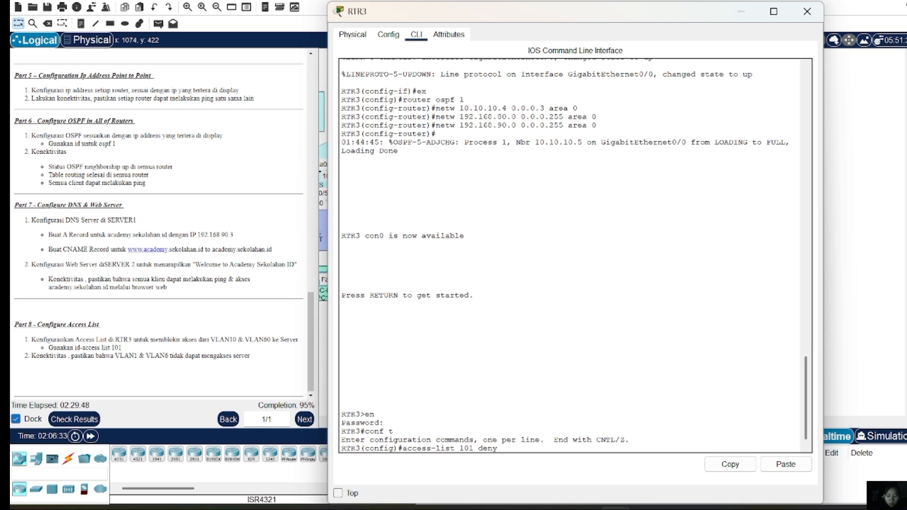
type("ip 192.168")
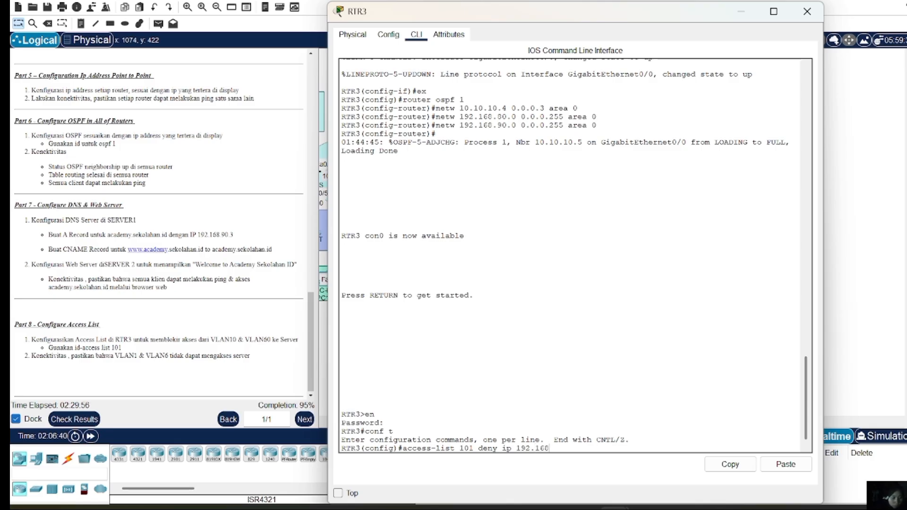
type(".10.0")
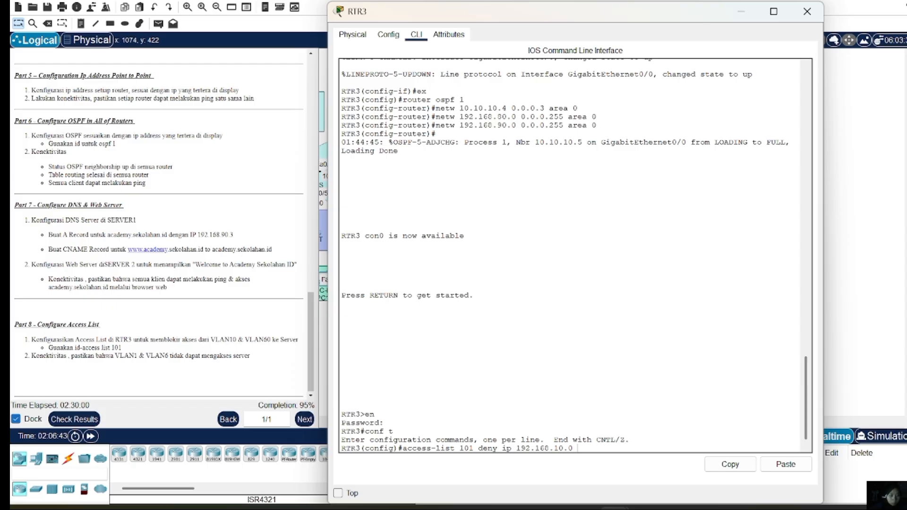
type(" 0")
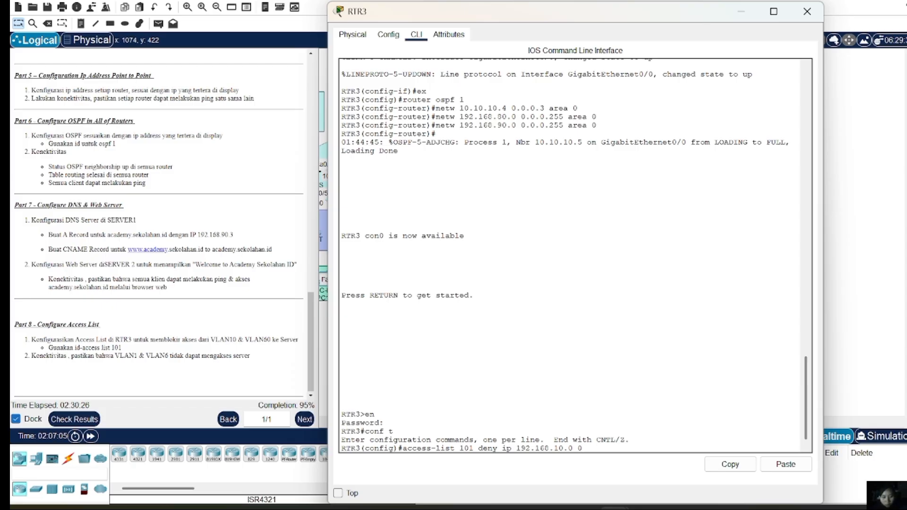
type(".0.0.255")
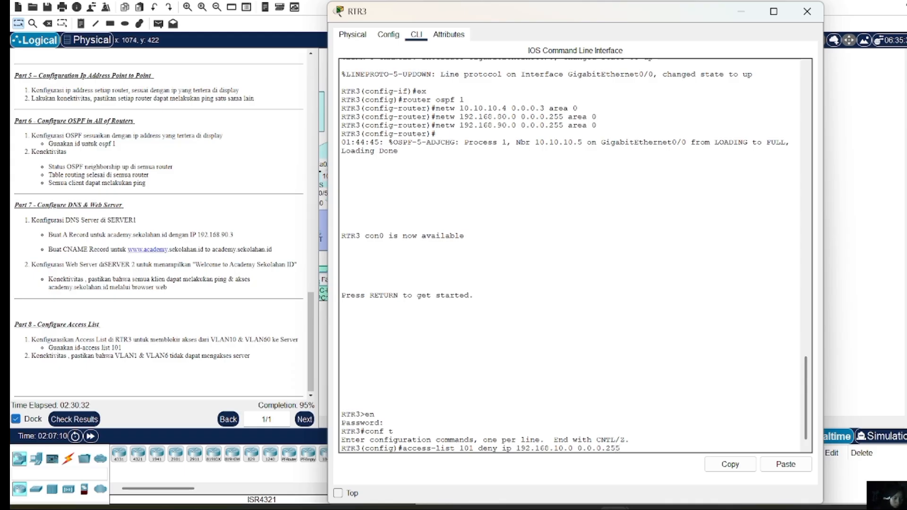
type(" 192.168")
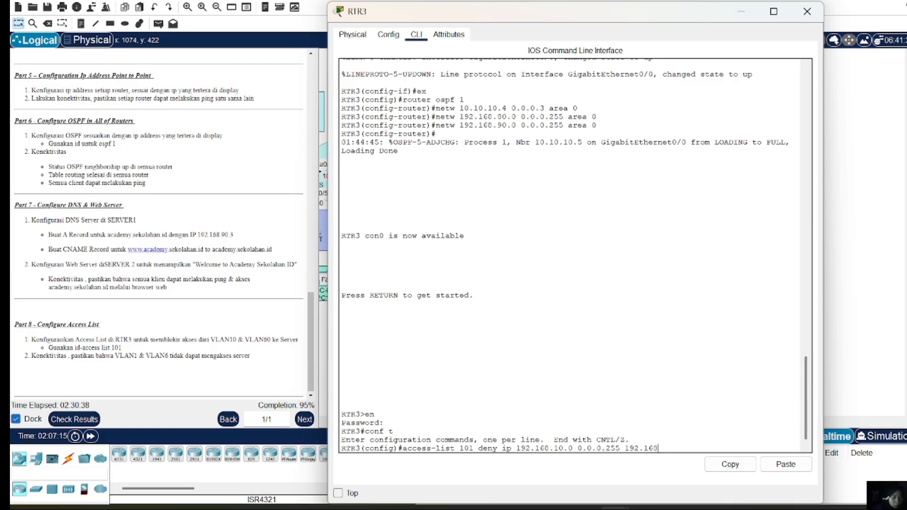
type(".90.")
type("0 0.0.0.")
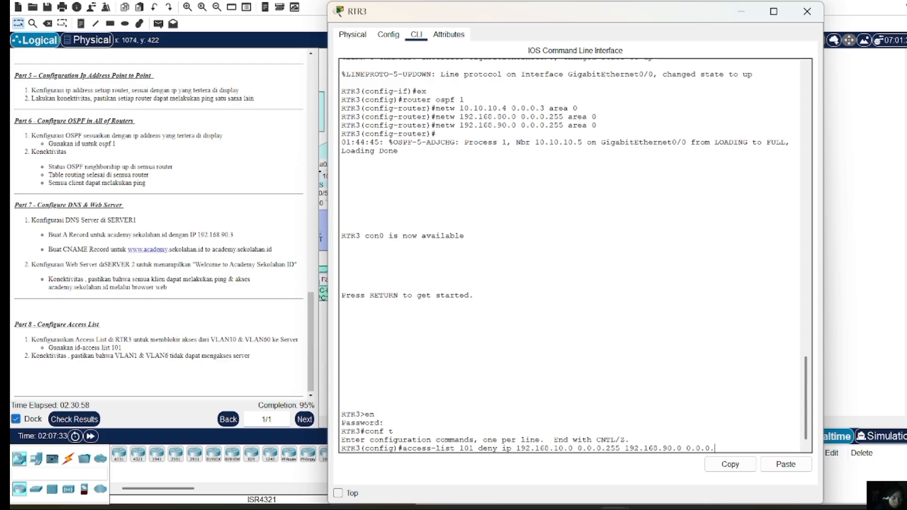
type("255")
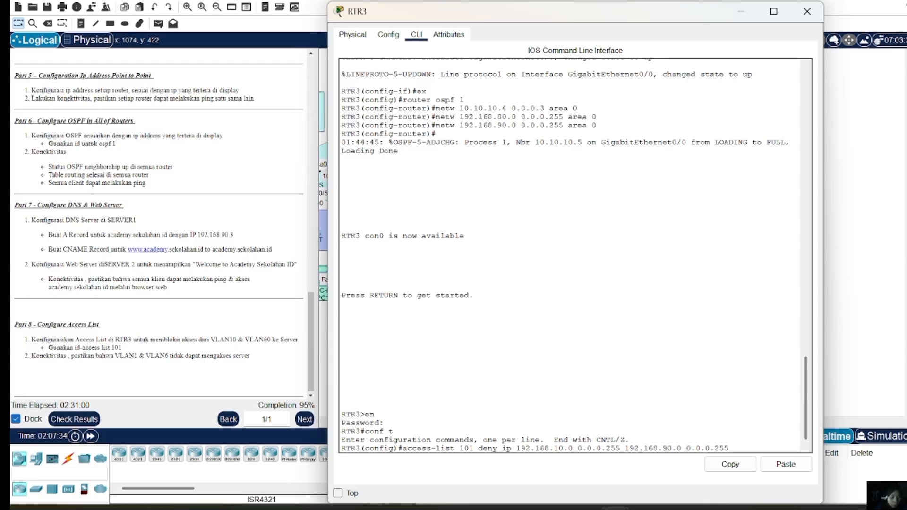
key("Return")
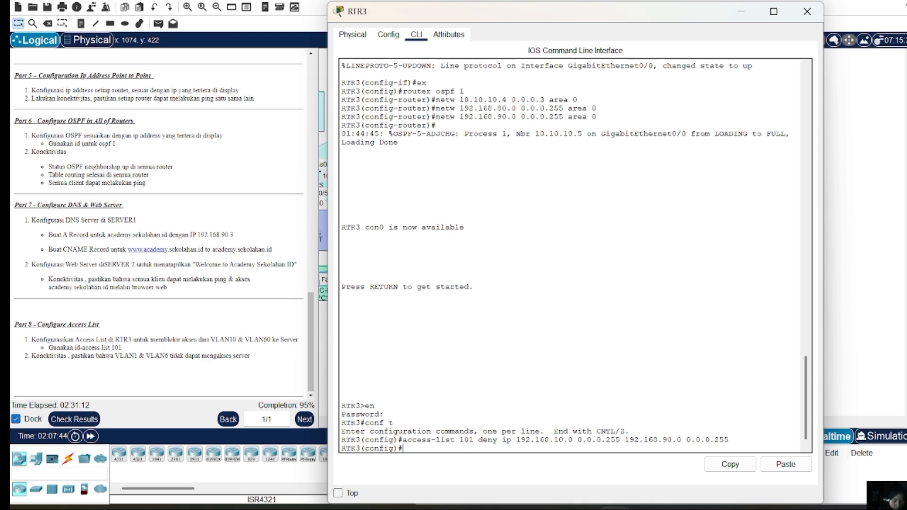
Recall the deny rule and resubmit it with source 192.168.60.0 instead of 192.168.10.0
key("Up")
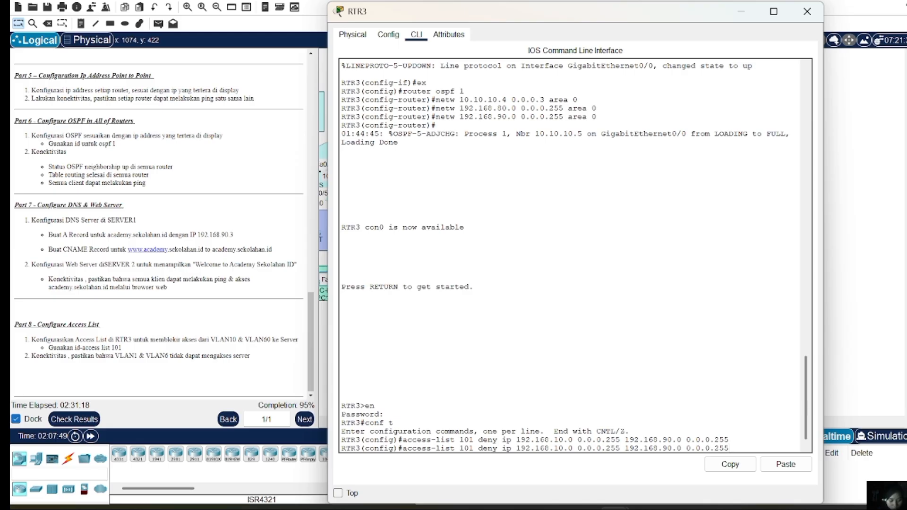
key("Left")
key("Left")
key("Left")
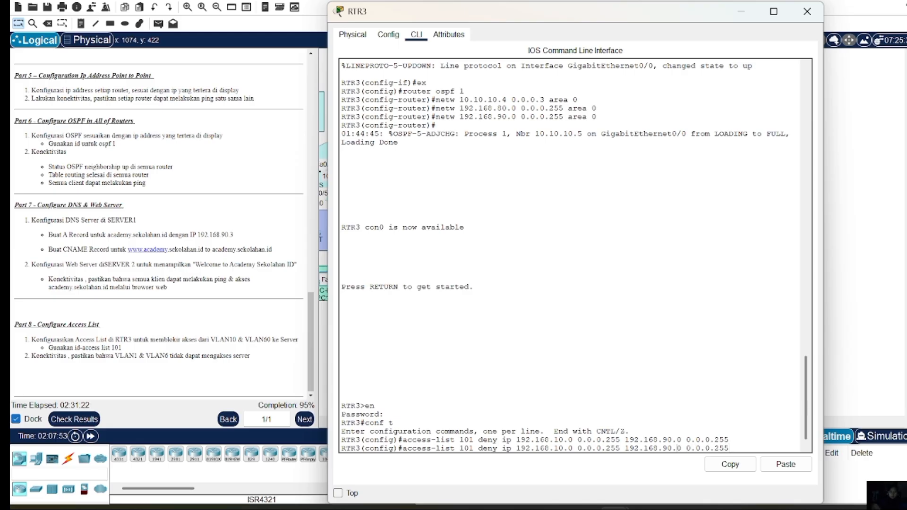
key("Left")
key("Left")
key("Left")
key("Left")
key("Left")
key("Left")
key("Left")
key("Left")
key("Left")
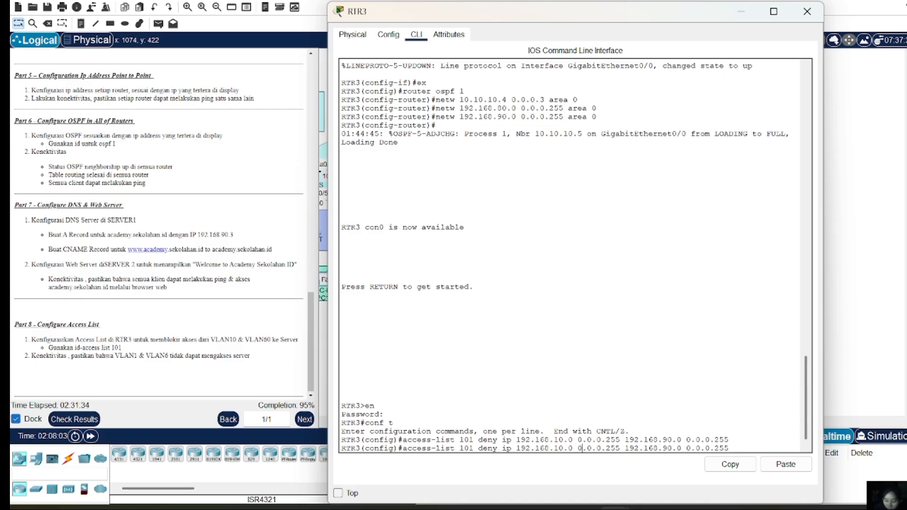
key("Left")
key("Left")
key("Left")
key("BackSpace")
type("6")
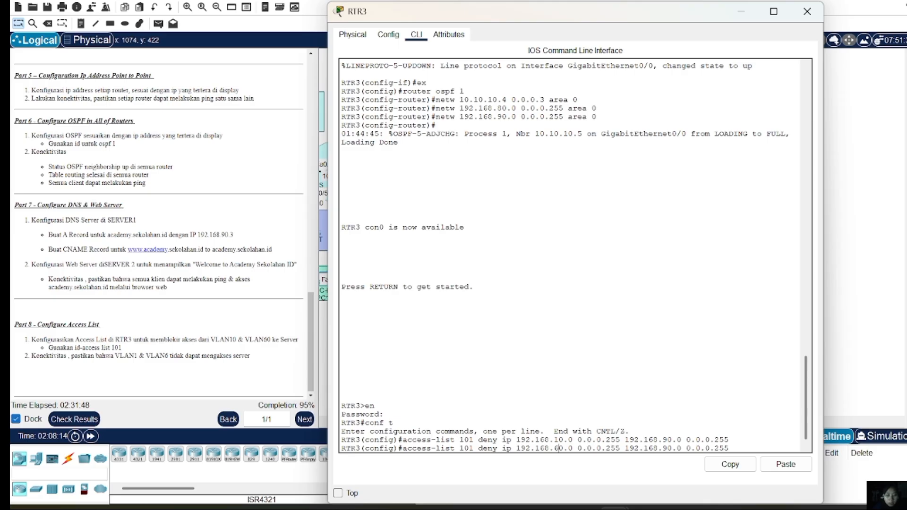
key("Return")
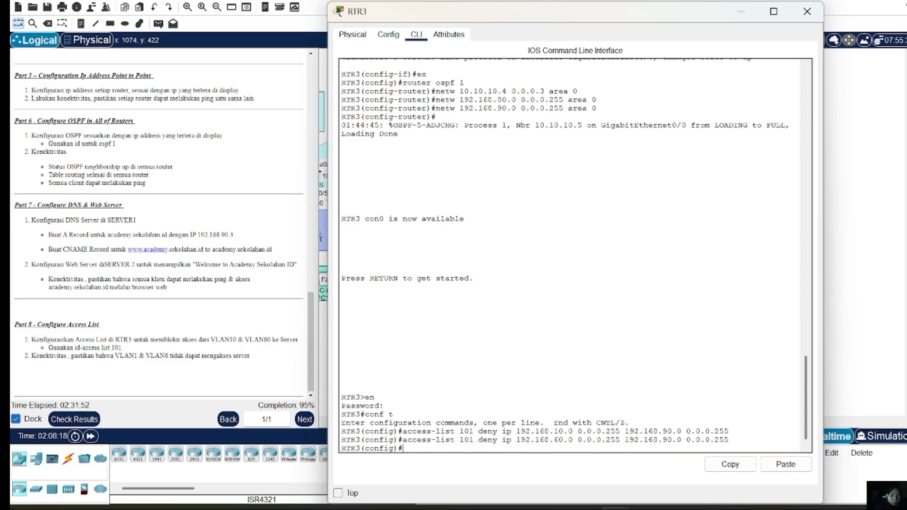
Recall the 192.168.60.0 rule again and erase it without submitting
key("Up")
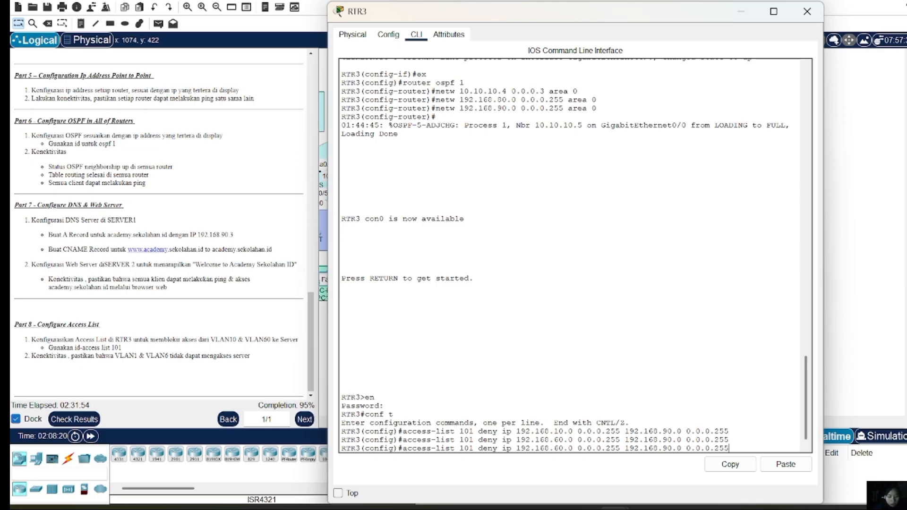
key("Left")
key("Left")
key("Left")
key("Left")
key("Left")
key("Left")
key("Left")
key("Left")
key("Left")
key("Left")
key("Left")
key("Left")
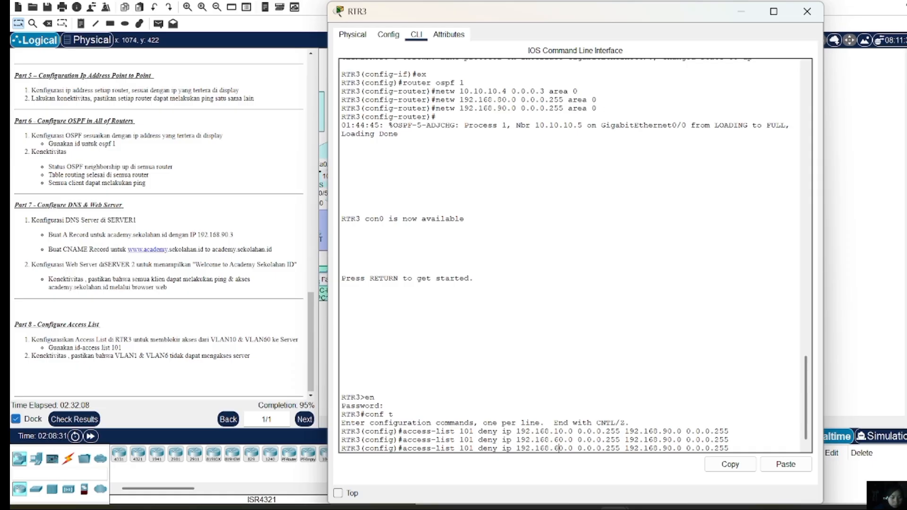
key("BackSpace")
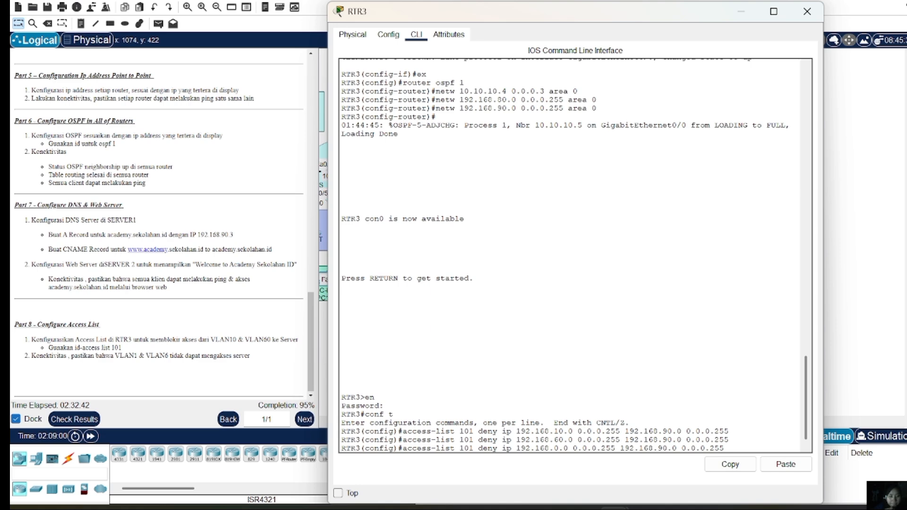
key("BackSpace")
key("BackSpace")
key("BackSpace")
key("BackSpace")
key("BackSpace")
key("BackSpace")
key("BackSpace")
key("BackSpace")
key("BackSpace")
key("BackSpace")
key("BackSpace")
key("BackSpace")
key("BackSpace")
key("BackSpace")
key("BackSpace")
key("BackSpace")
key("BackSpace")
key("BackSpace")
key("BackSpace")
key("BackSpace")
key("BackSpace")
key("BackSpace")
key("BackSpace")
key("BackSpace")
key("BackSpace")
key("BackSpace")
key("BackSpace")
key("BackSpace")
key("BackSpace")
key("BackSpace")
key("BackSpace")
key("BackSpace")
key("BackSpace")
key("BackSpace")
key("BackSpace")
key("BackSpace")
key("BackSpace")
key("BackSpace")
key("BackSpace")
key("BackSpace")
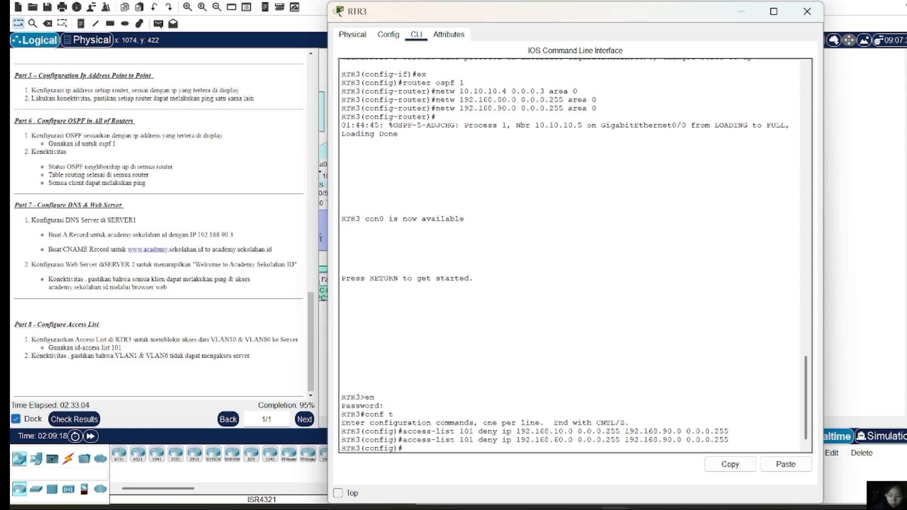
Add 'access-list 101 permit ip any any', correcting the rejected first attempt that lacked 'ip'
type("acces")
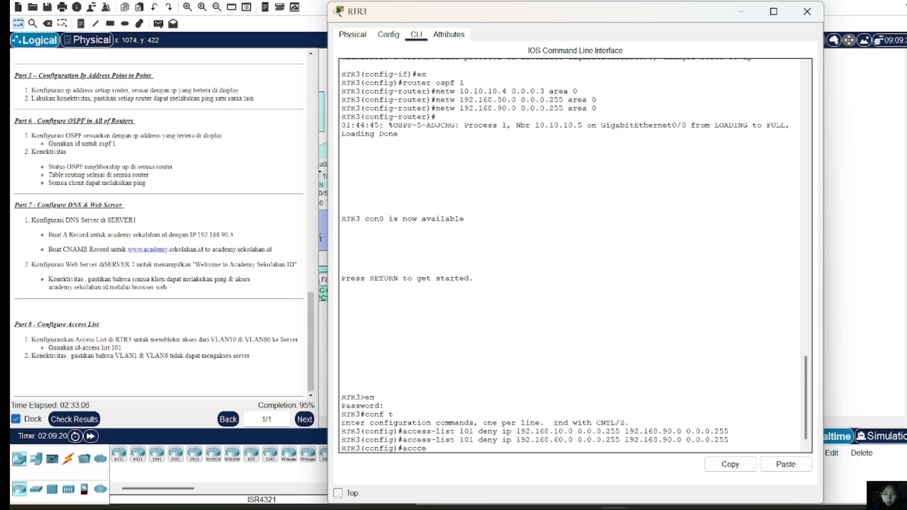
type("s")
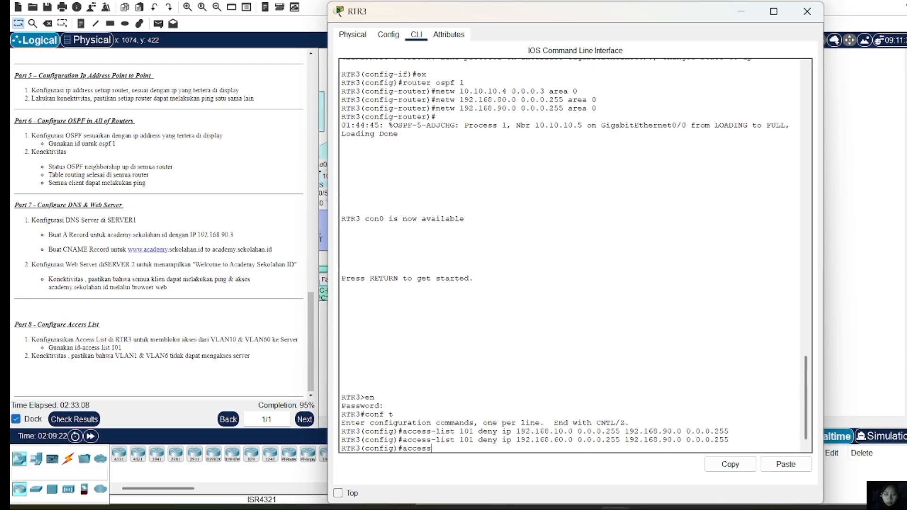
type("-list")
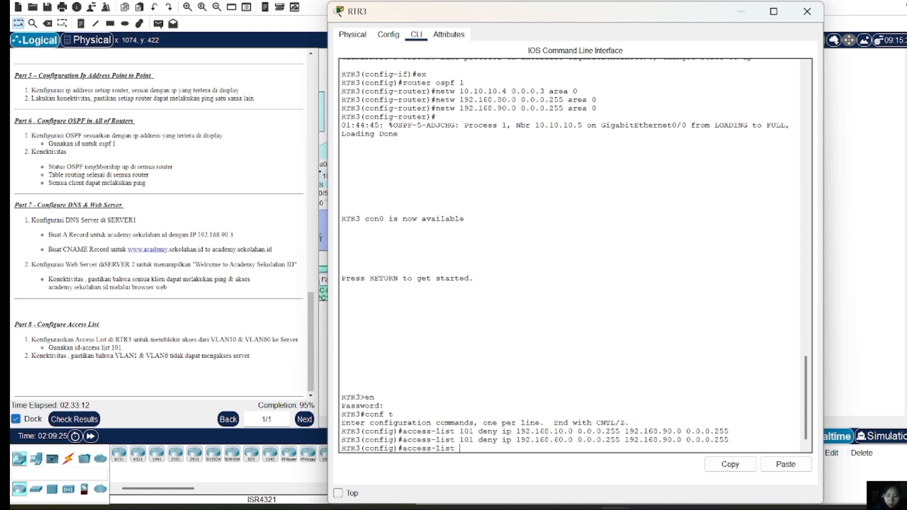
type("101 ")
type("pw")
type("rmit")
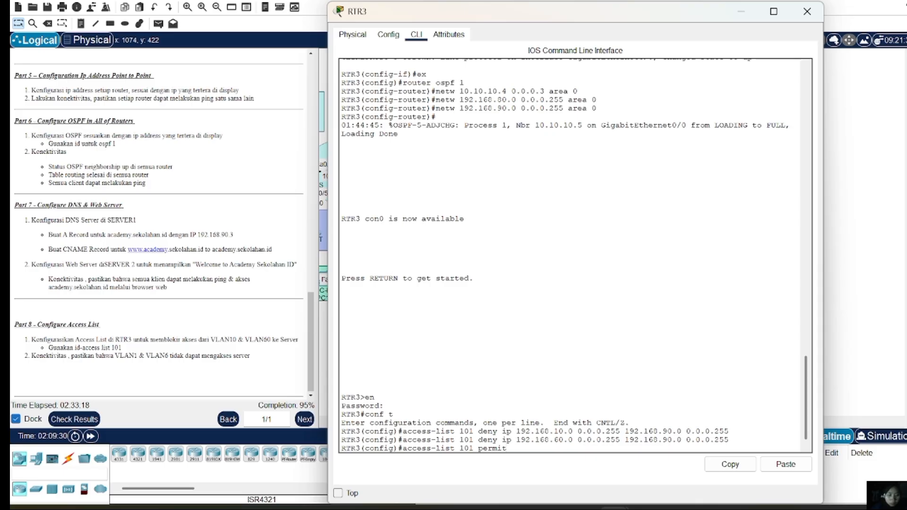
type(" any")
type("any")
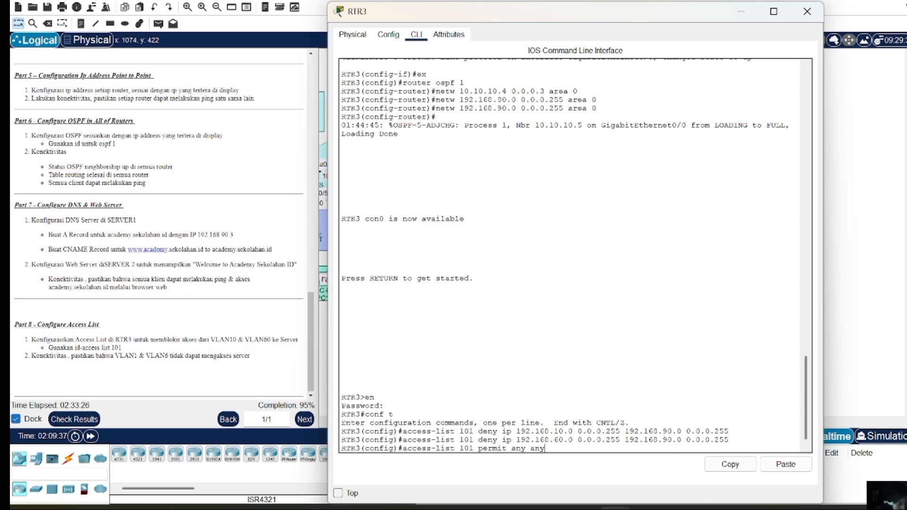
key("Return")
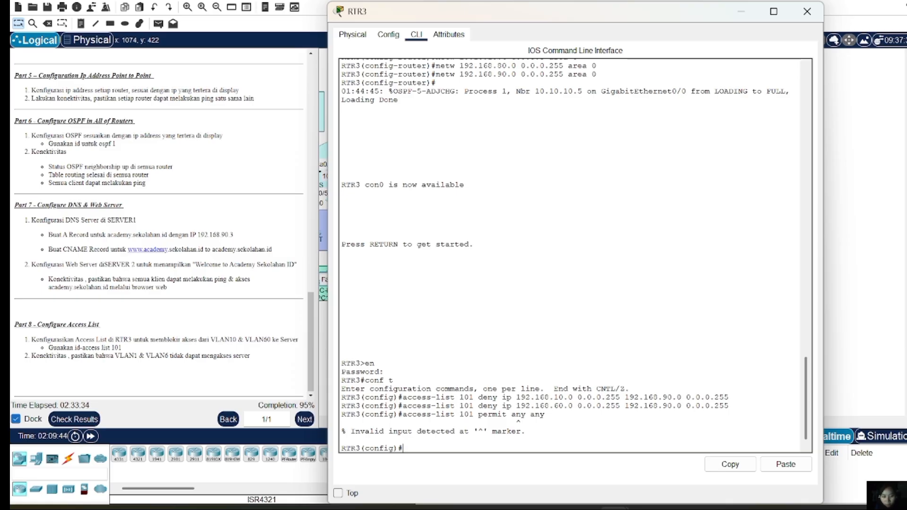
key("Up")
key("Left")
key("Left")
key("Left")
key("Left")
key("Left")
key("Left")
key("Left")
key("Left")
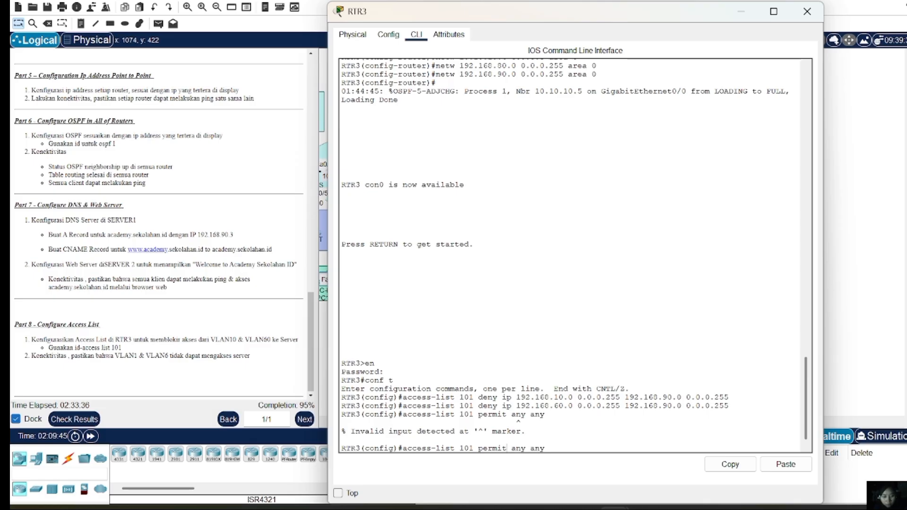
type("ip")
key("BackSpace")
key("BackSpace")
type("ip")
key("Return")
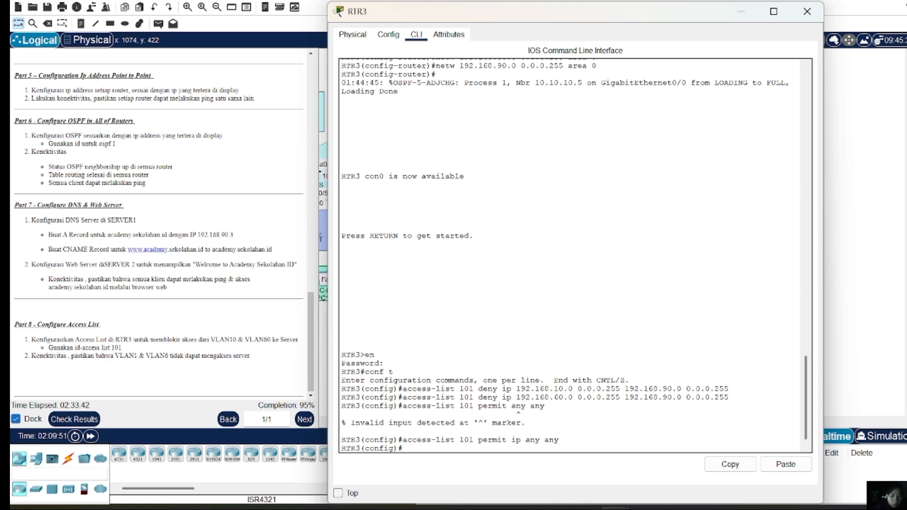
type("int gi")
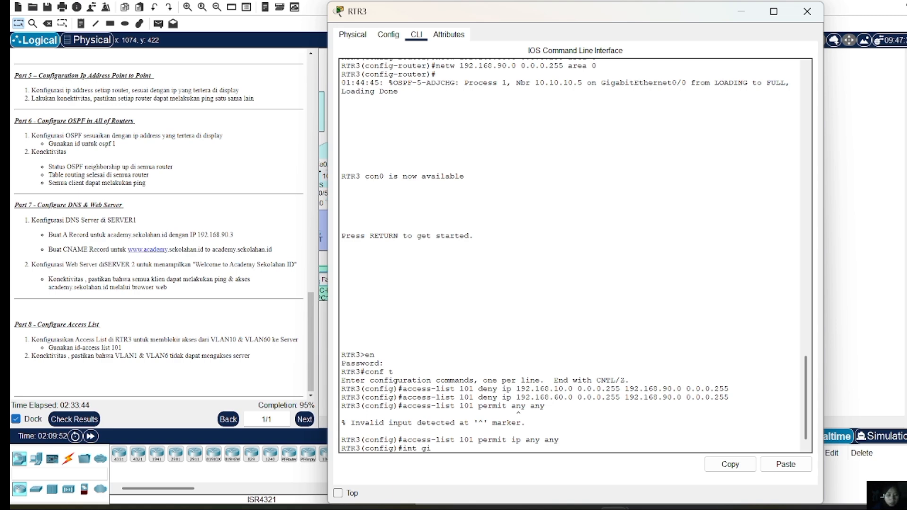
type("g0/1")
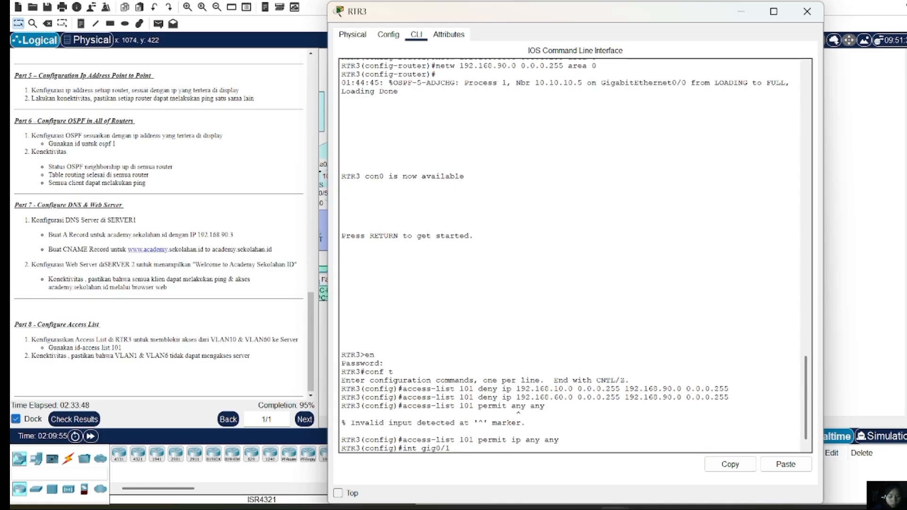
type(".90")
On subinterface gig0/1.90, apply 'ip access-group 101 out', adding the missing list number after an error
key("Return")
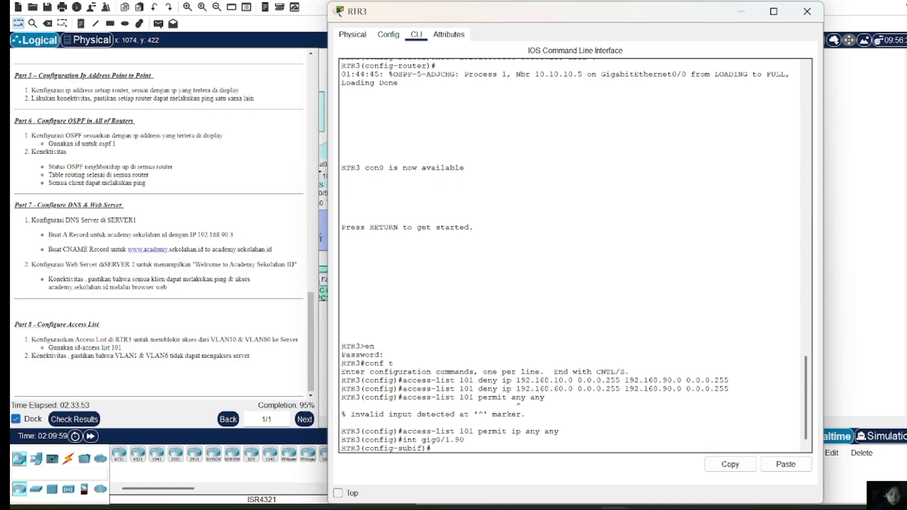
type("ip acc")
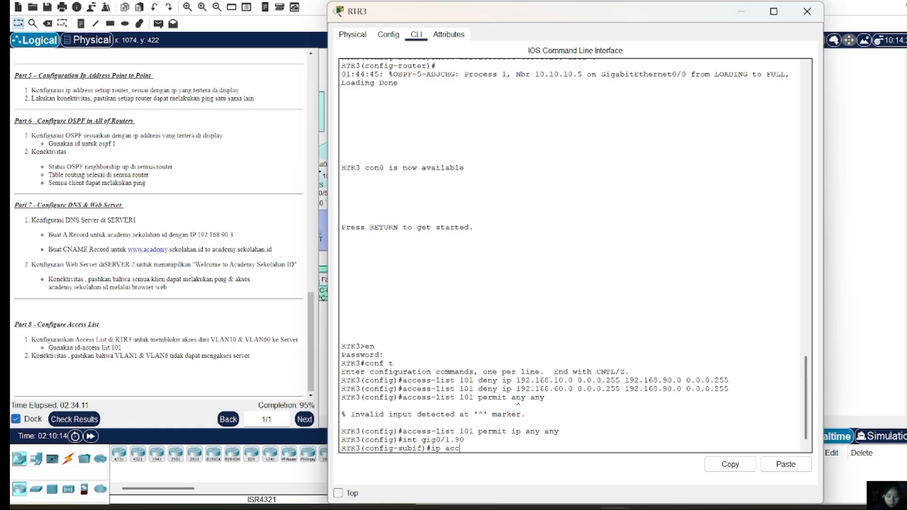
type("ess-list")
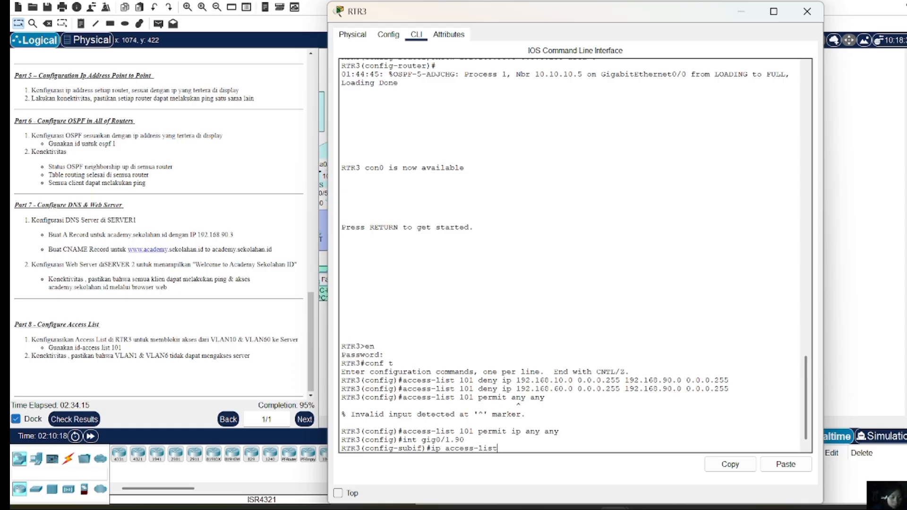
key("BackSpace")
key("BackSpace")
key("BackSpace")
key("BackSpace")
type("group")
type("out")
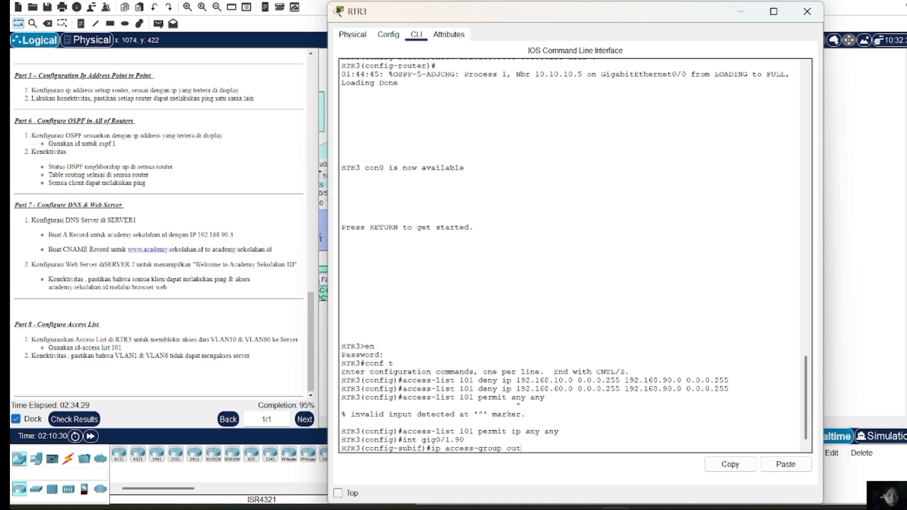
key("Return")
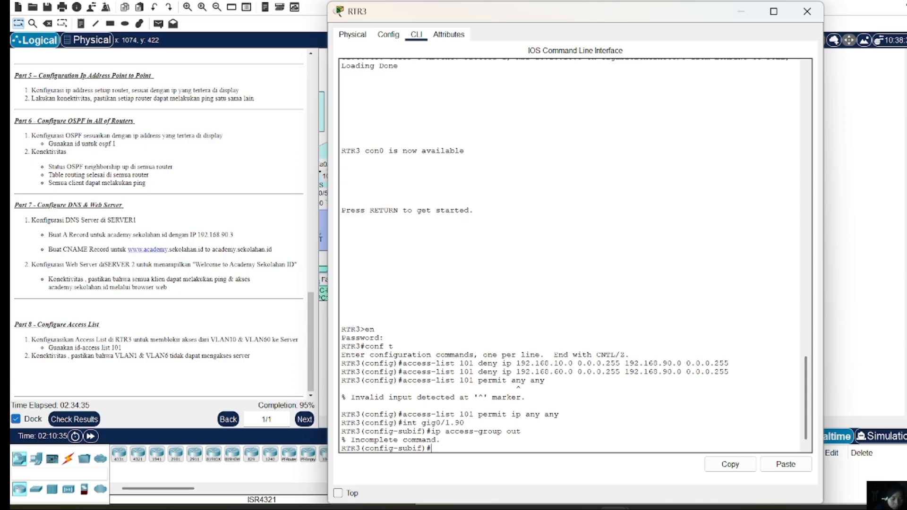
key("Up")
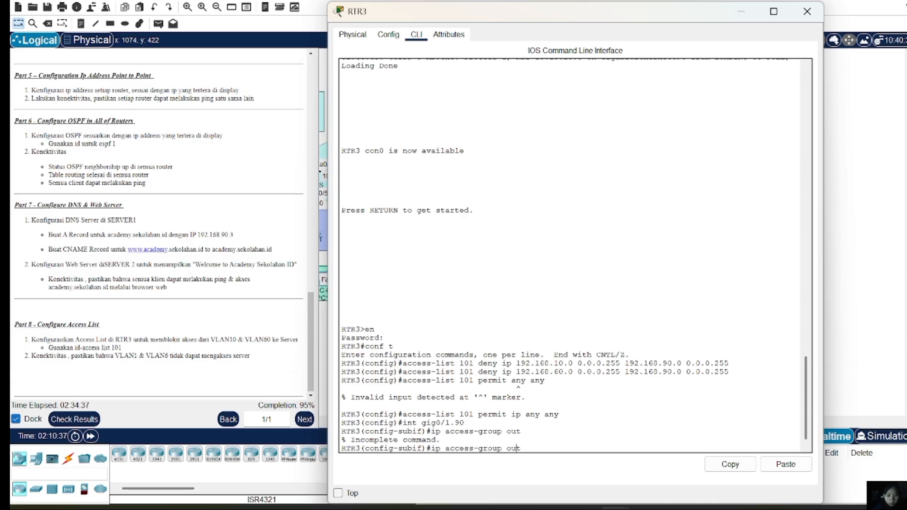
key("Left")
key("Left")
key("Left")
type("101")
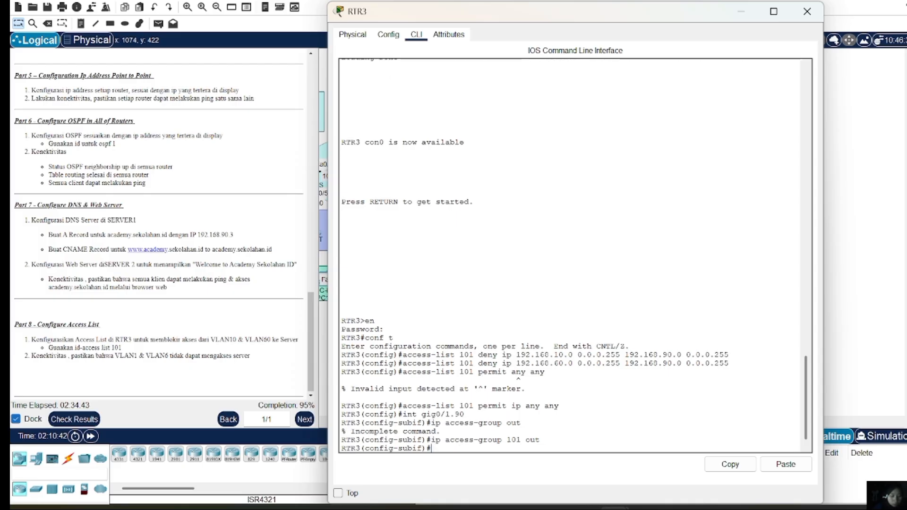
key("Return")
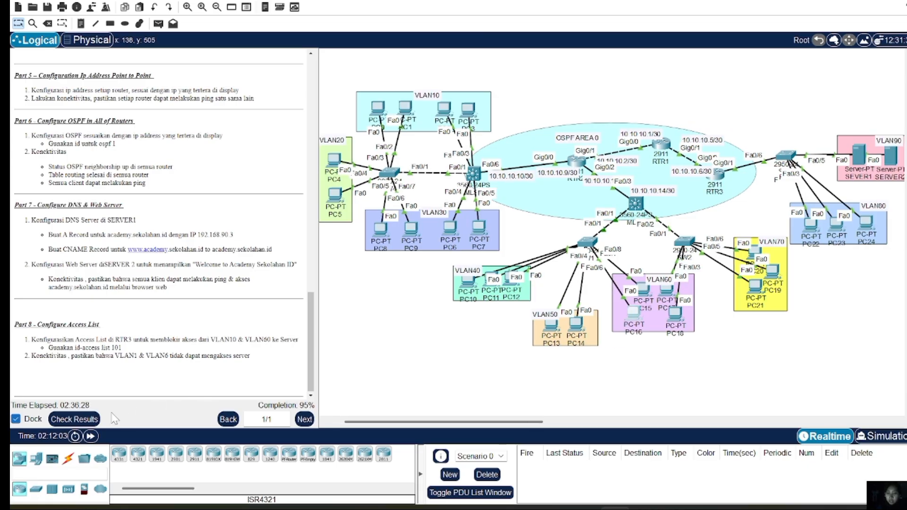
Check the results (193/202) showing MLS1's DHCP excluded addresses are wrong, then open MLS1's CLI
left_click(84, 418)
left_click(100, 51)
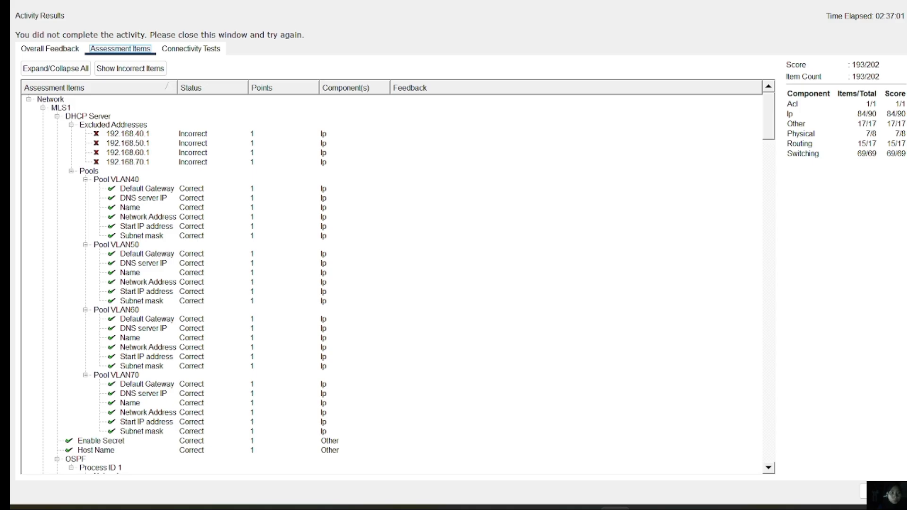
left_click(904, 1)
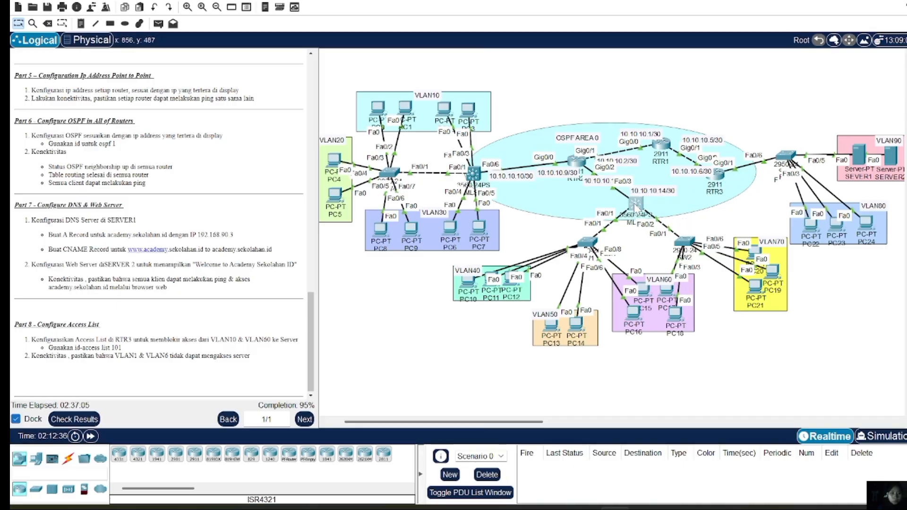
left_click(635, 204)
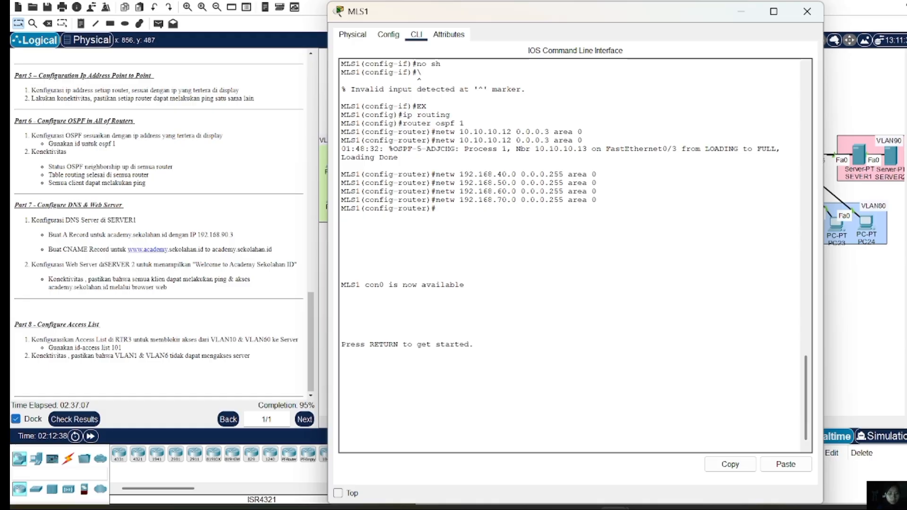
Enter privileged mode and global configuration mode on MLS1's CLI with en and conf t
key("Return")
type("en")
key("Return")
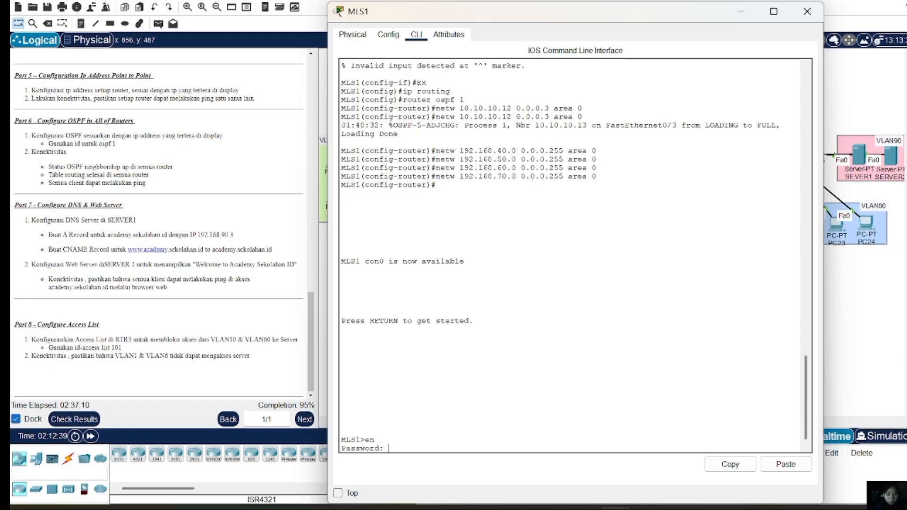
key("Return")
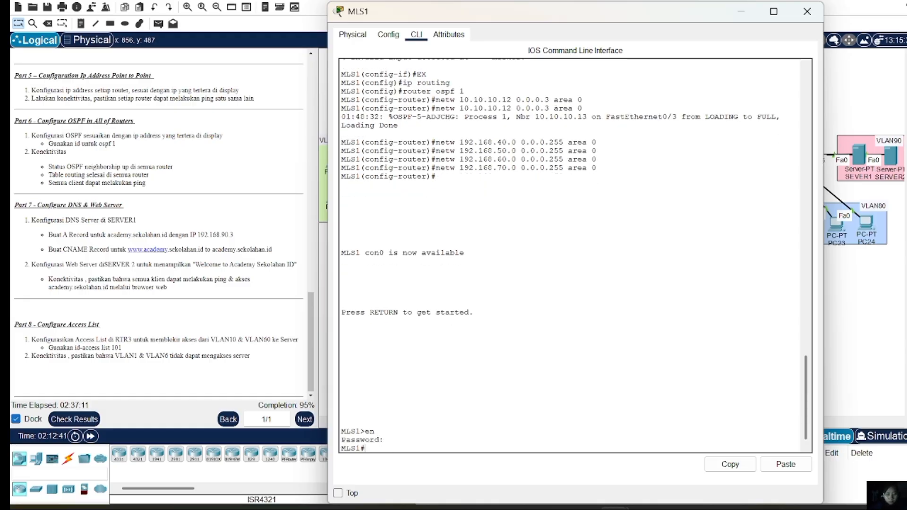
type("conf t")
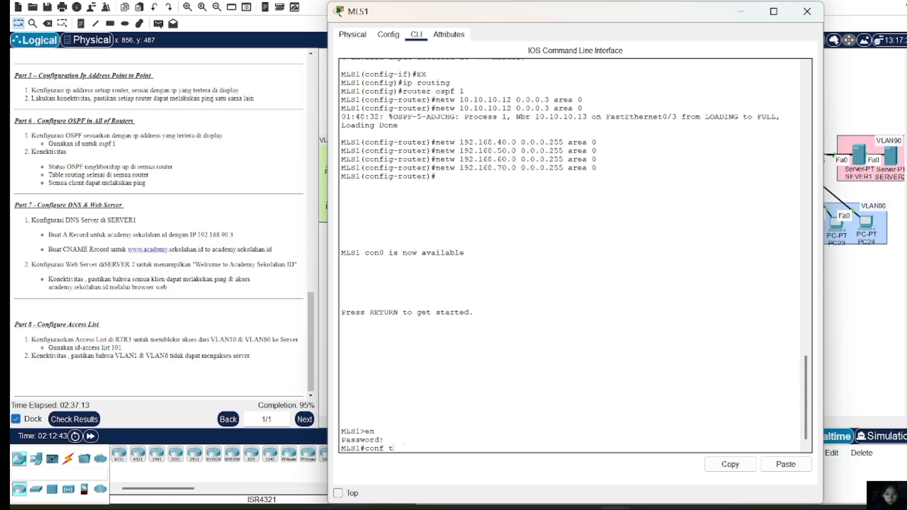
key("Return")
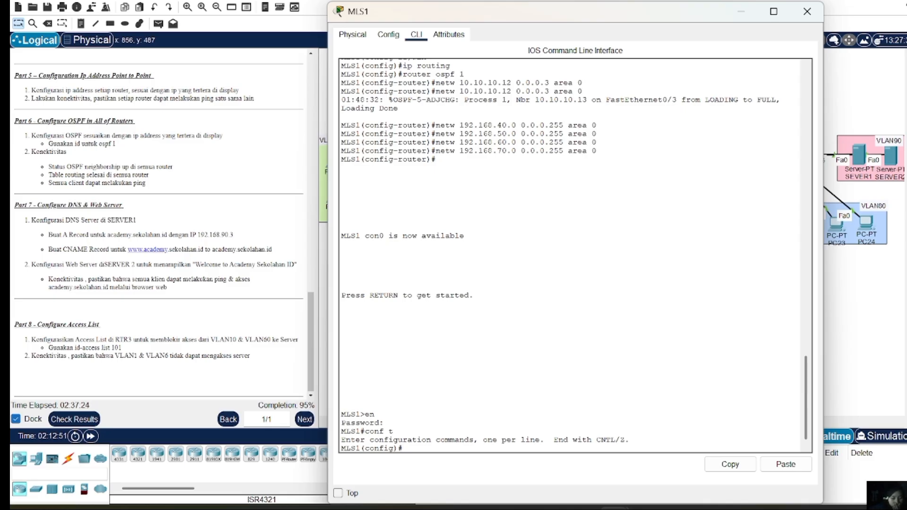
Exclude 192.168.40.1 and 192.168.50.1 from DHCP with ip dhcp excluded-address
type("ip")
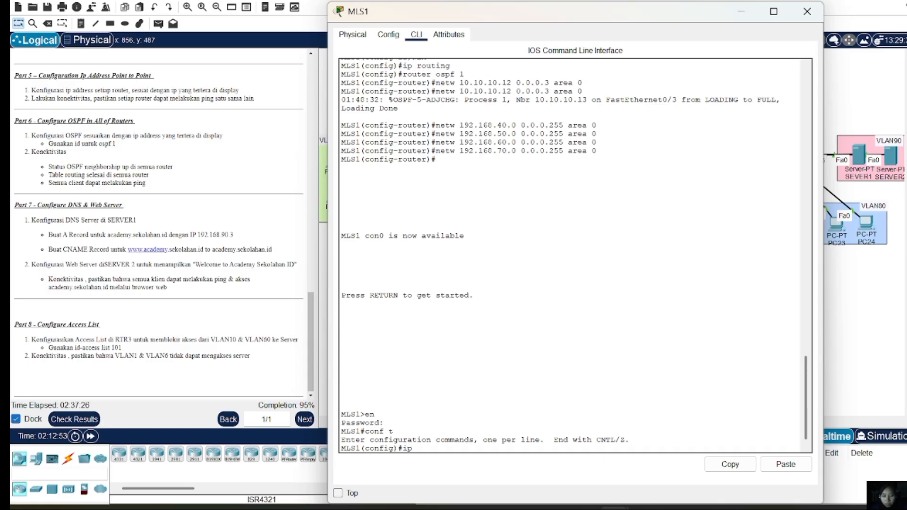
type(" dhcp")
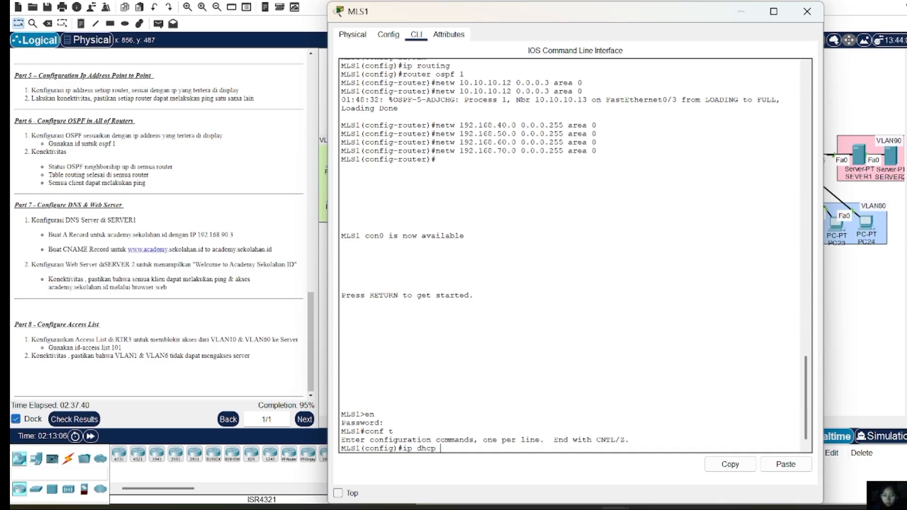
type(" excluded")
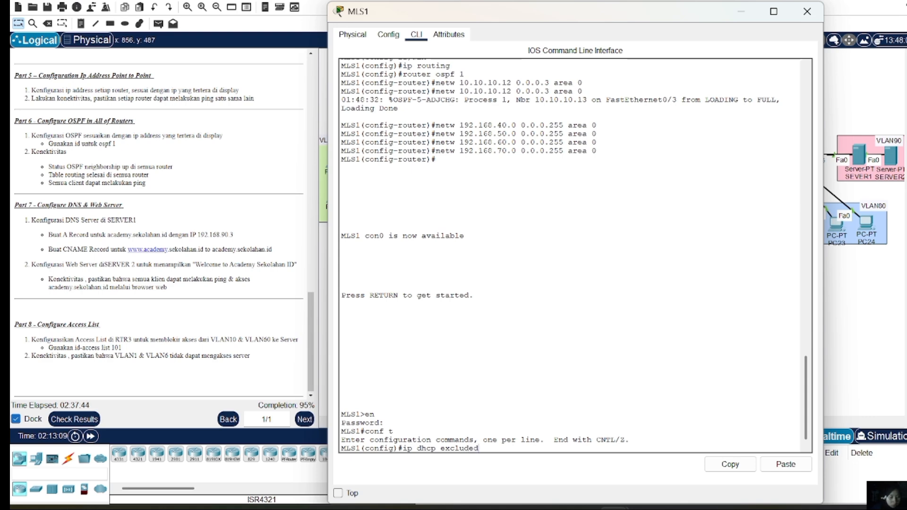
type("-address 192.168")
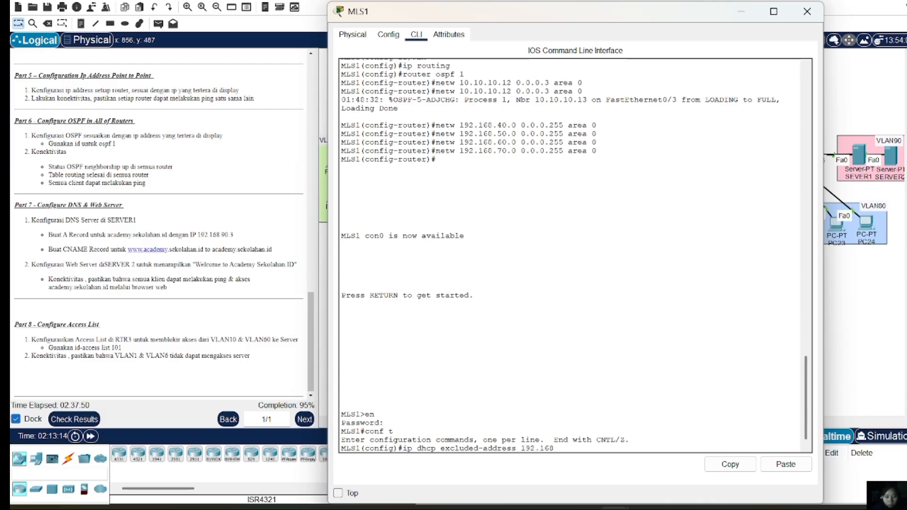
type(".")
type("40.1")
key("Return")
key("Up")
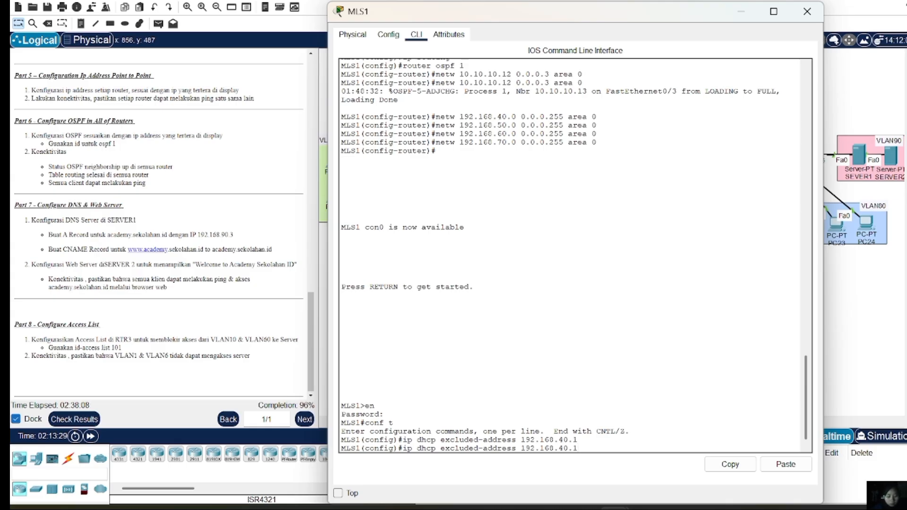
key("Left")
key("Left")
key("Left")
key("BackSpace")
type("5")
key("Return")
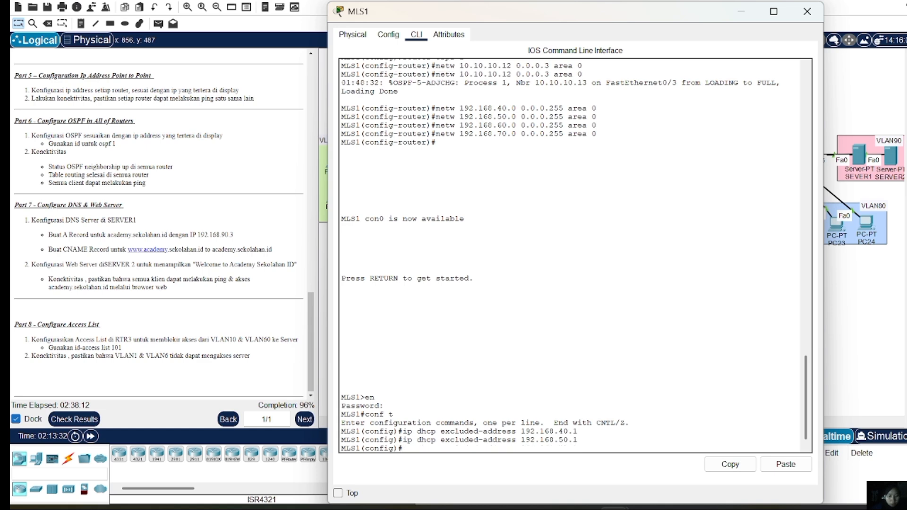
Exclude 192.168.60.1 and 192.168.70.1 from DHCP, then close MLS1's window
key("Up")
key("Left")
key("Left")
key("Left")
key("BackSpace")
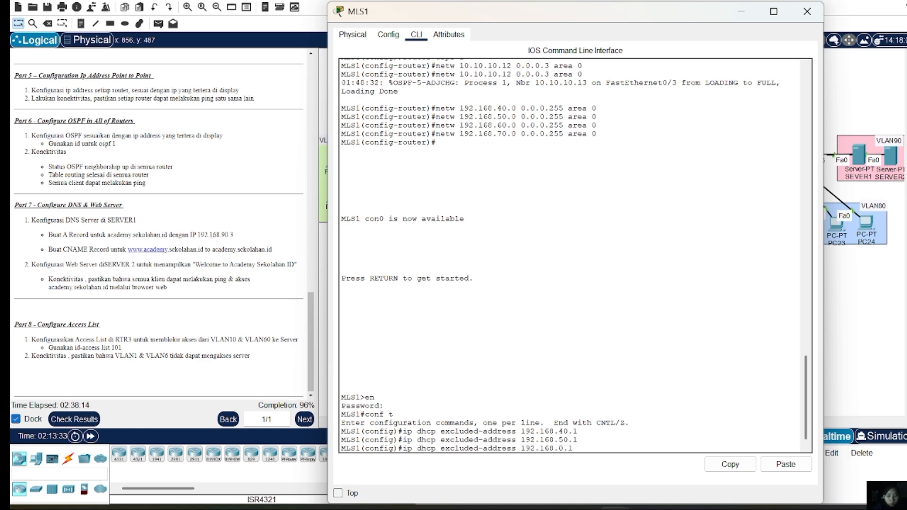
type("6")
key("Return")
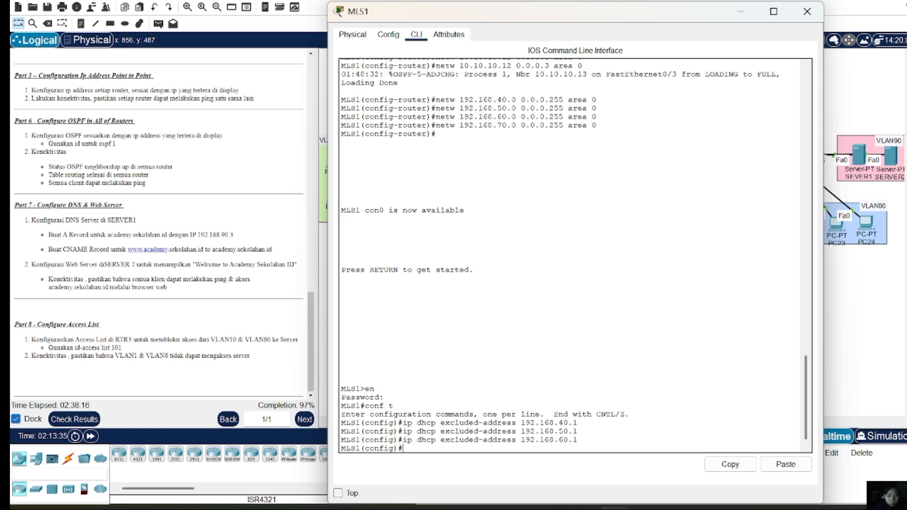
key("Up")
key("Left")
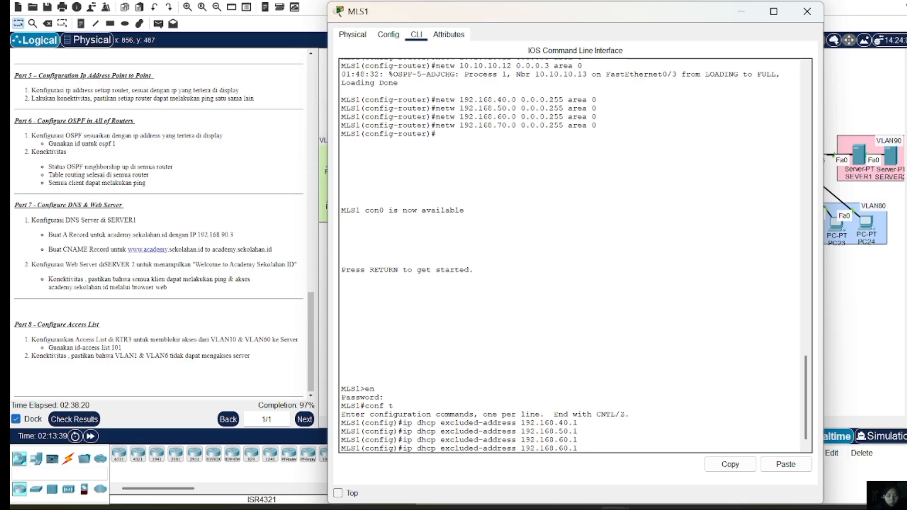
key("Left")
key("Left")
key("BackSpace")
type("7")
key("Return")
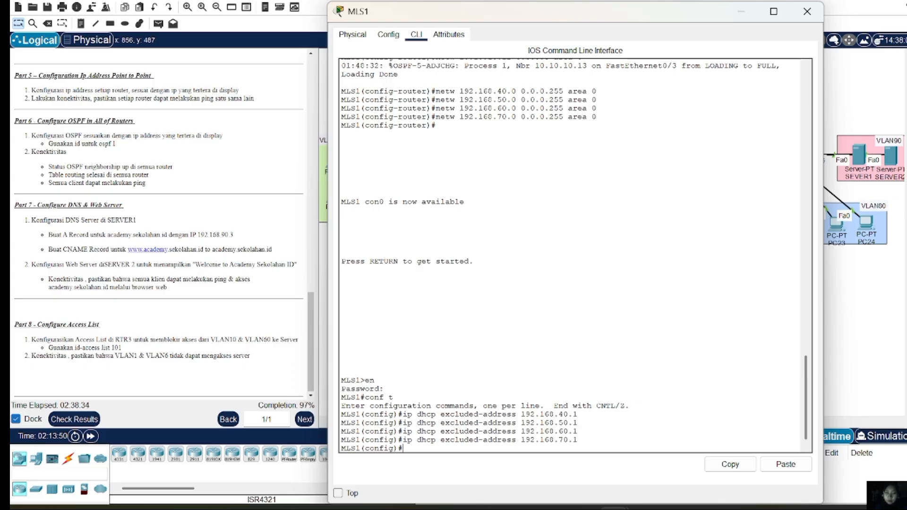
left_click_drag(818, 14, 820, 15)
left_click(805, 13)
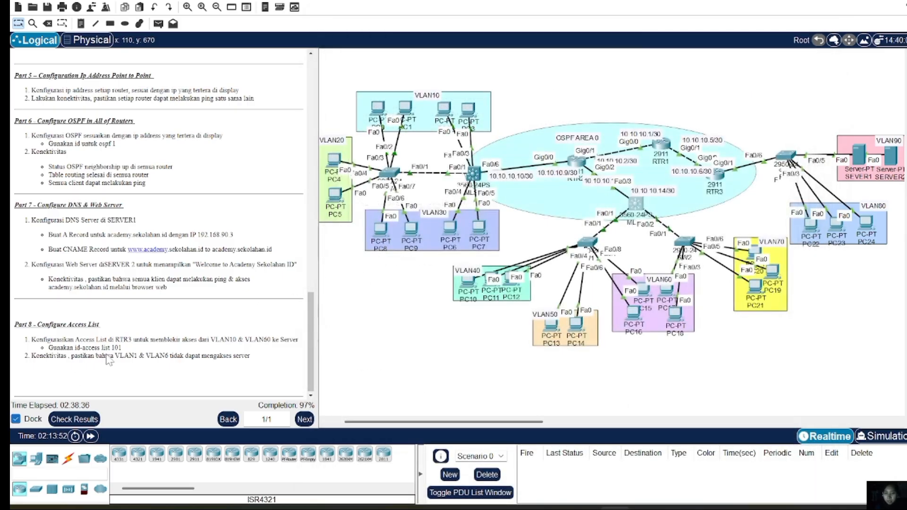